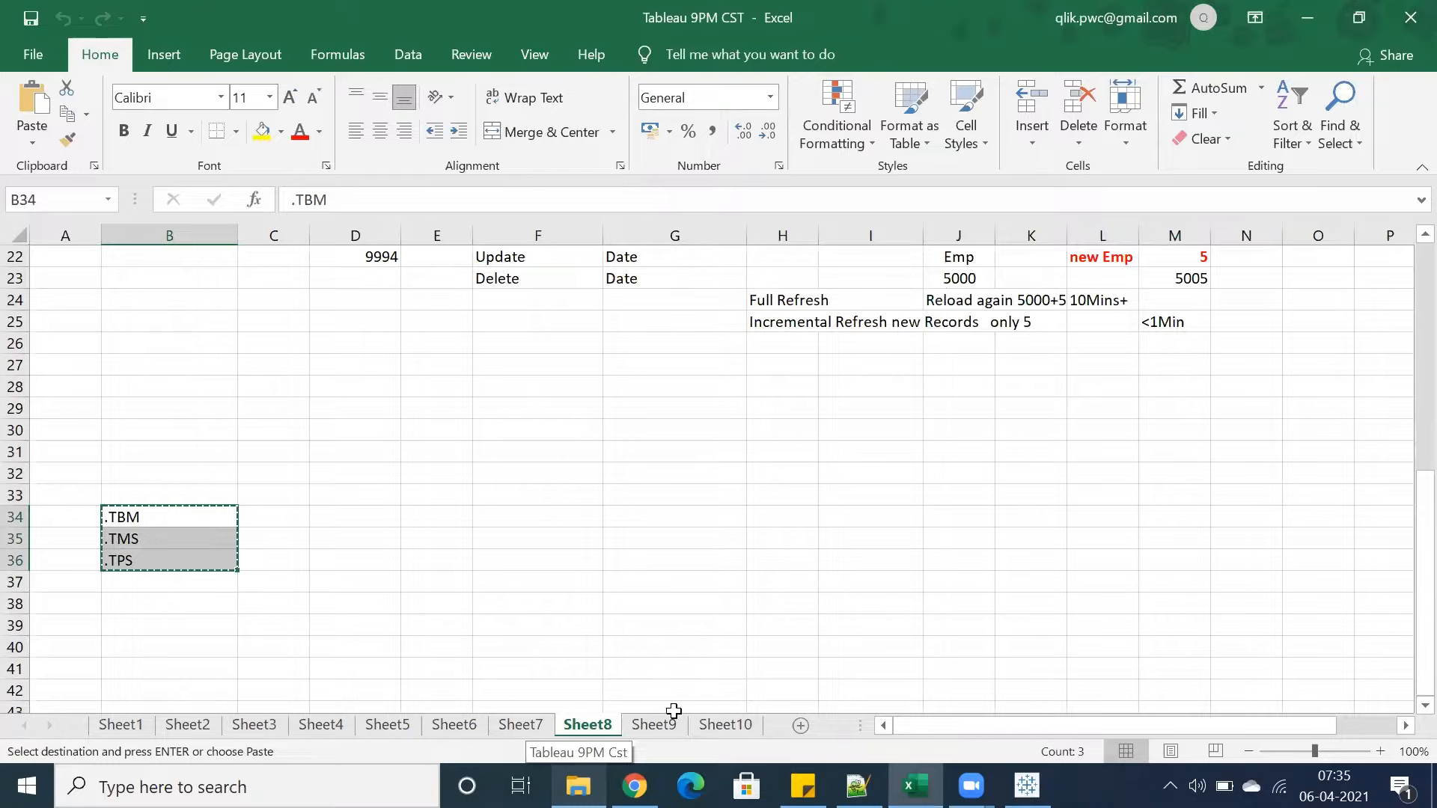
Paste the copied .TBM, .TMS and .TPS extensions into an empty Sheet10 starting at cell B2
click(653, 724)
click(725, 725)
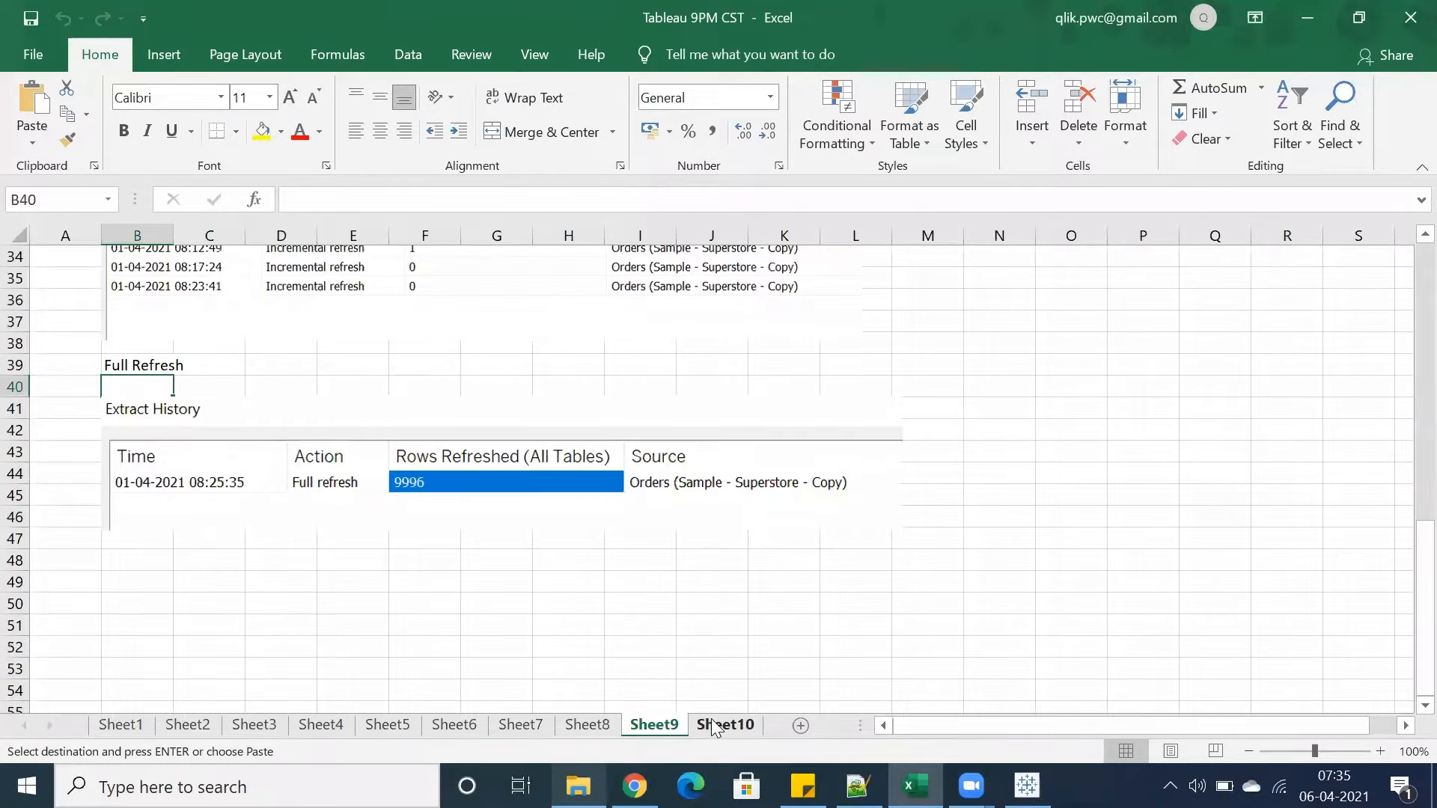
click(125, 282)
text(.TBM .TMS .TPS)
Enter Tableau Book Marks as the description beside .TBM
click(146, 340)
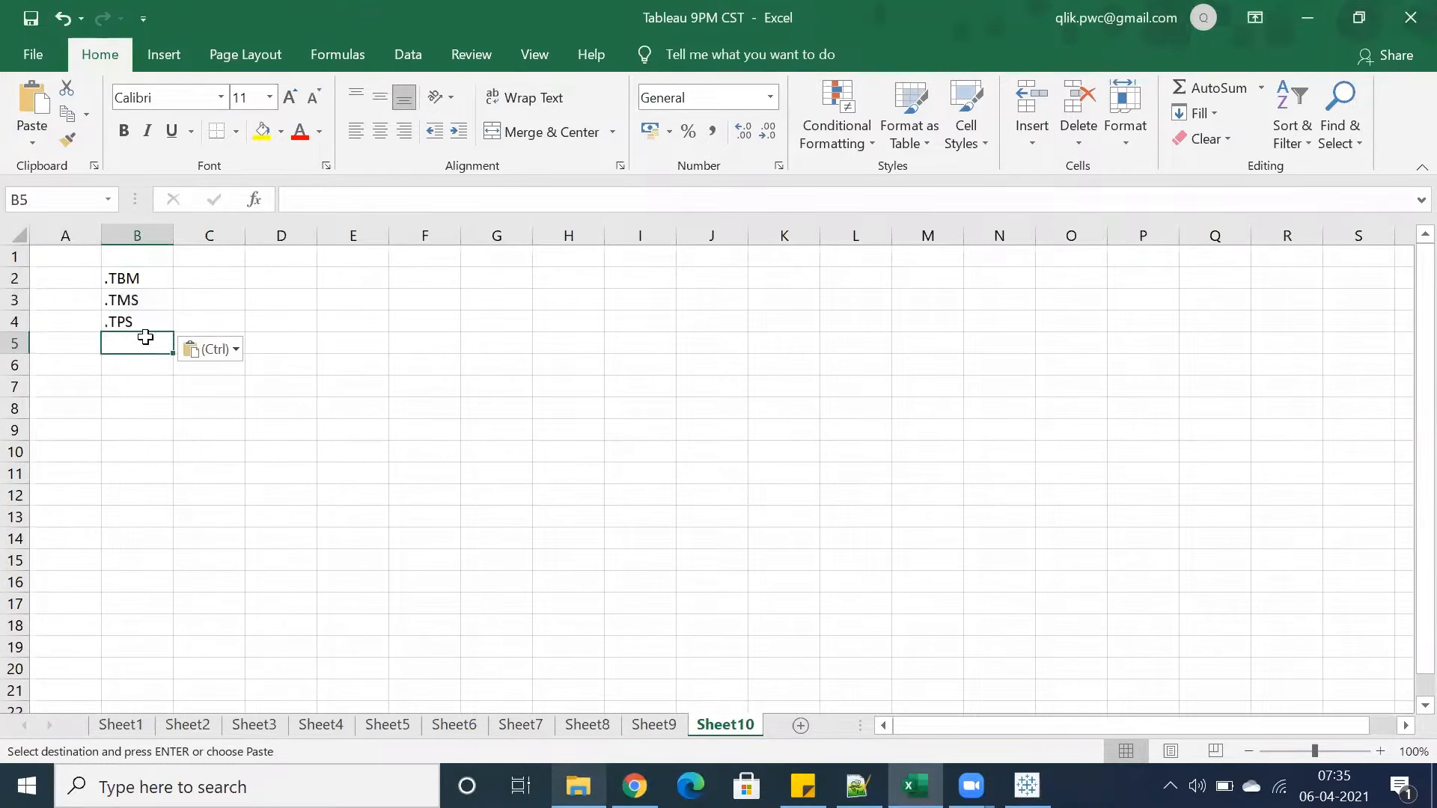
click(135, 287)
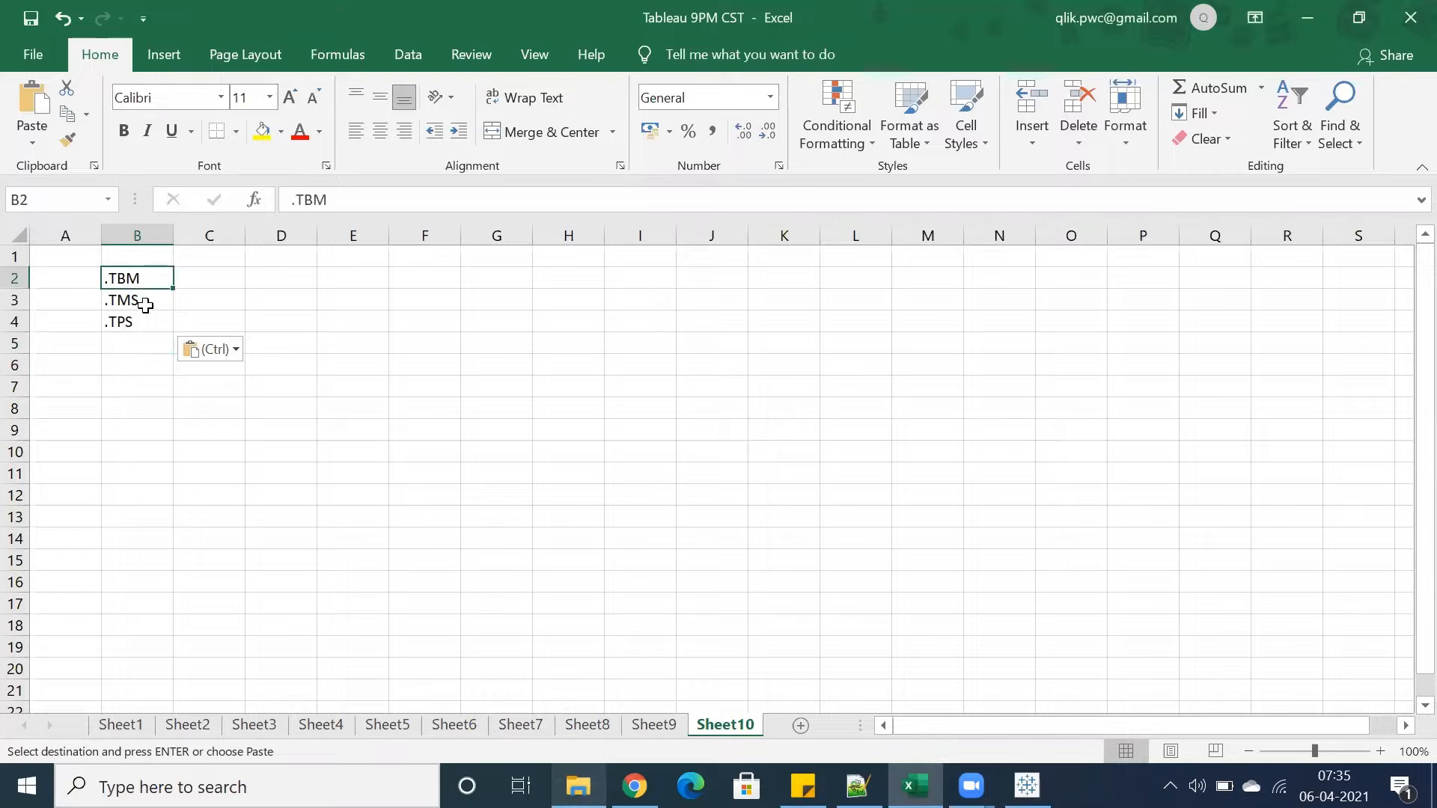
click(185, 281)
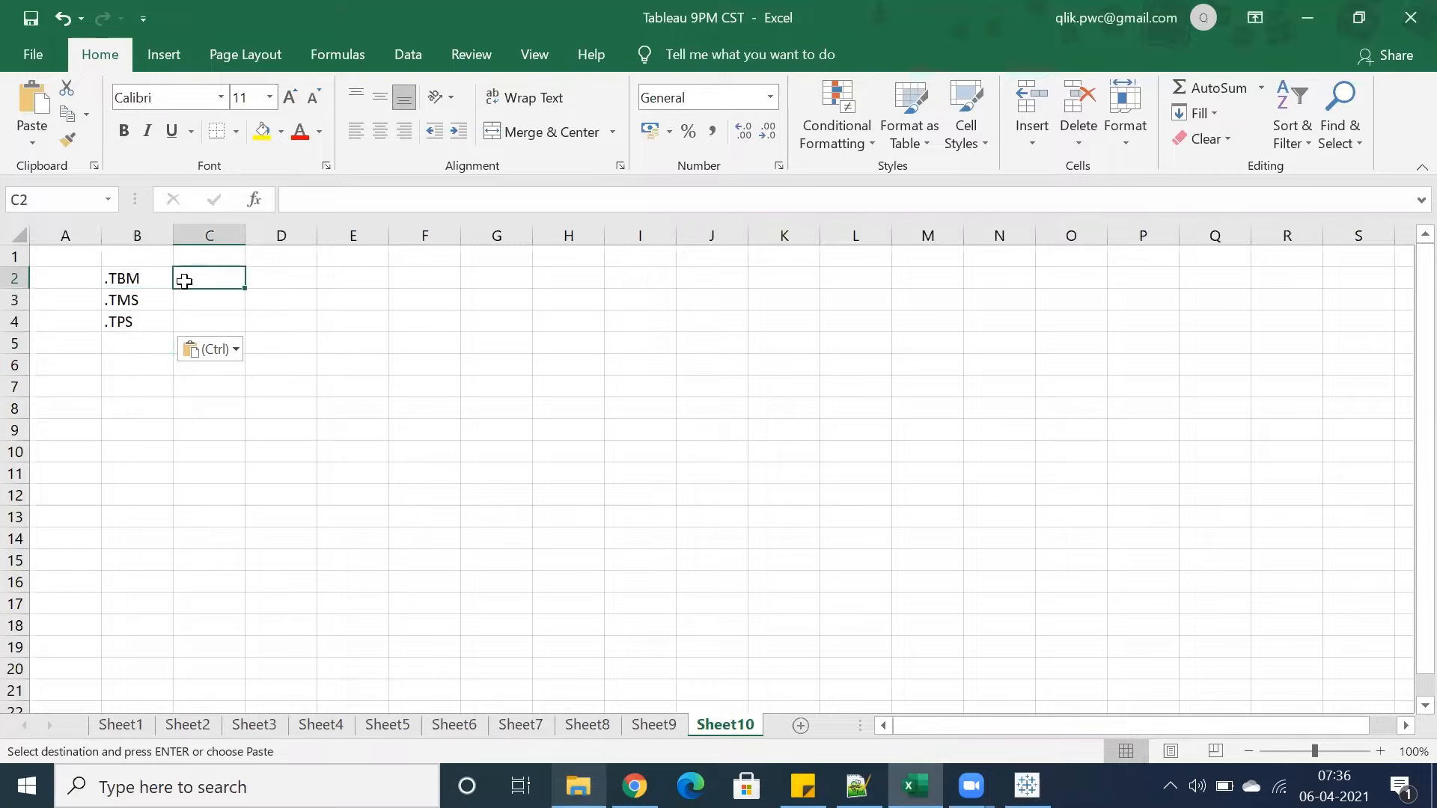
text(Tableau)
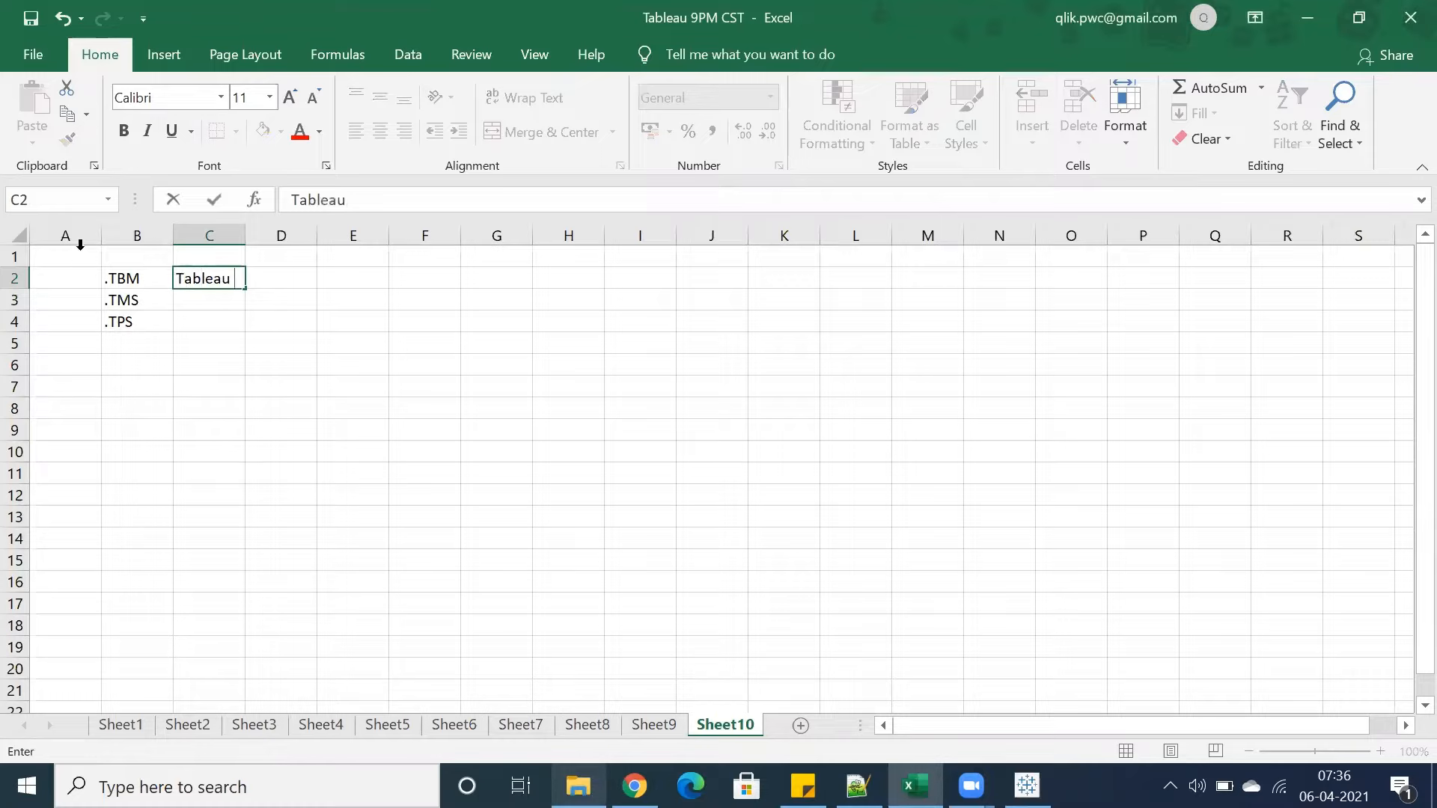
text( Book Marks)
key(Return)
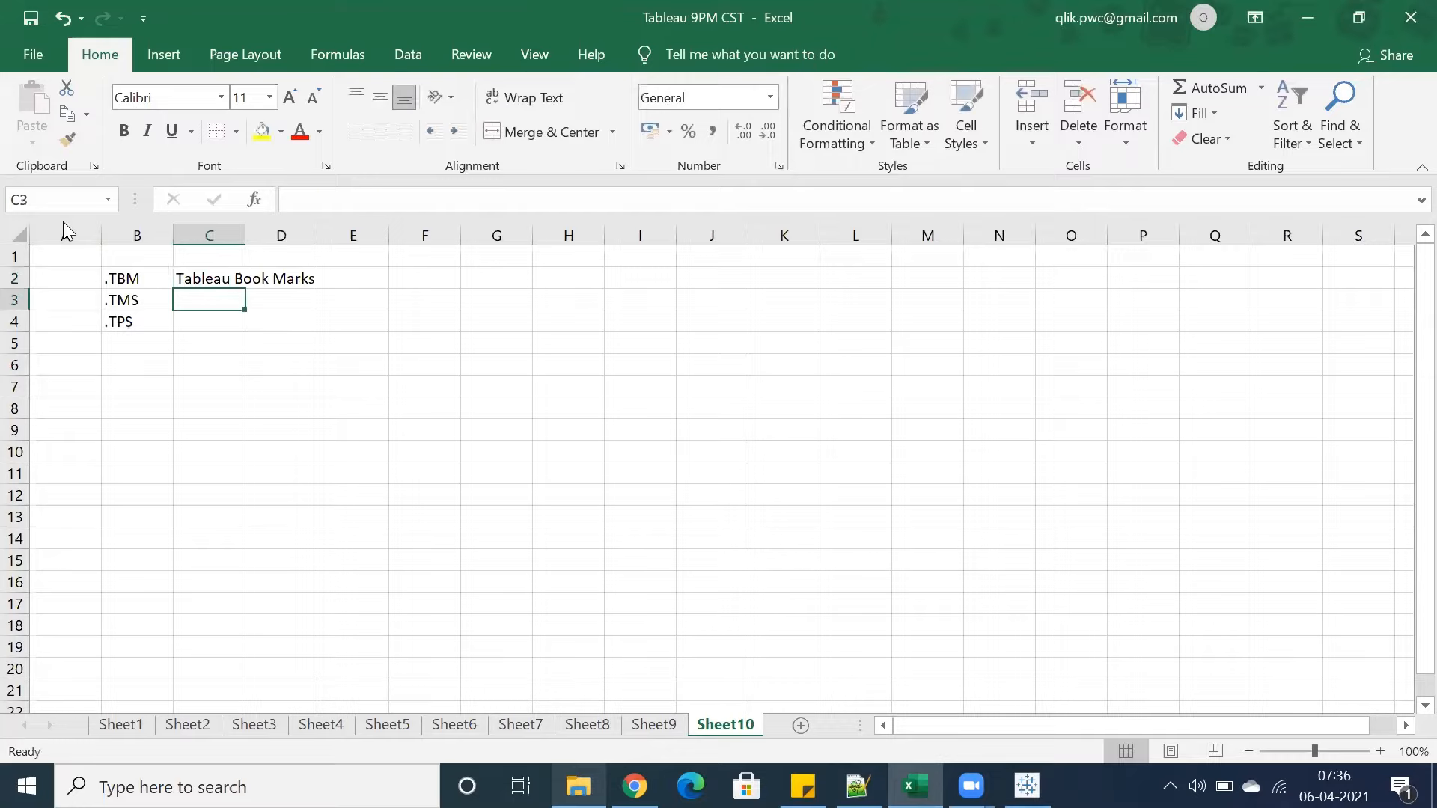
Enter Tableau Map Source beside .TMS and Tableau Preferences beside .TPS
text(Tableau )
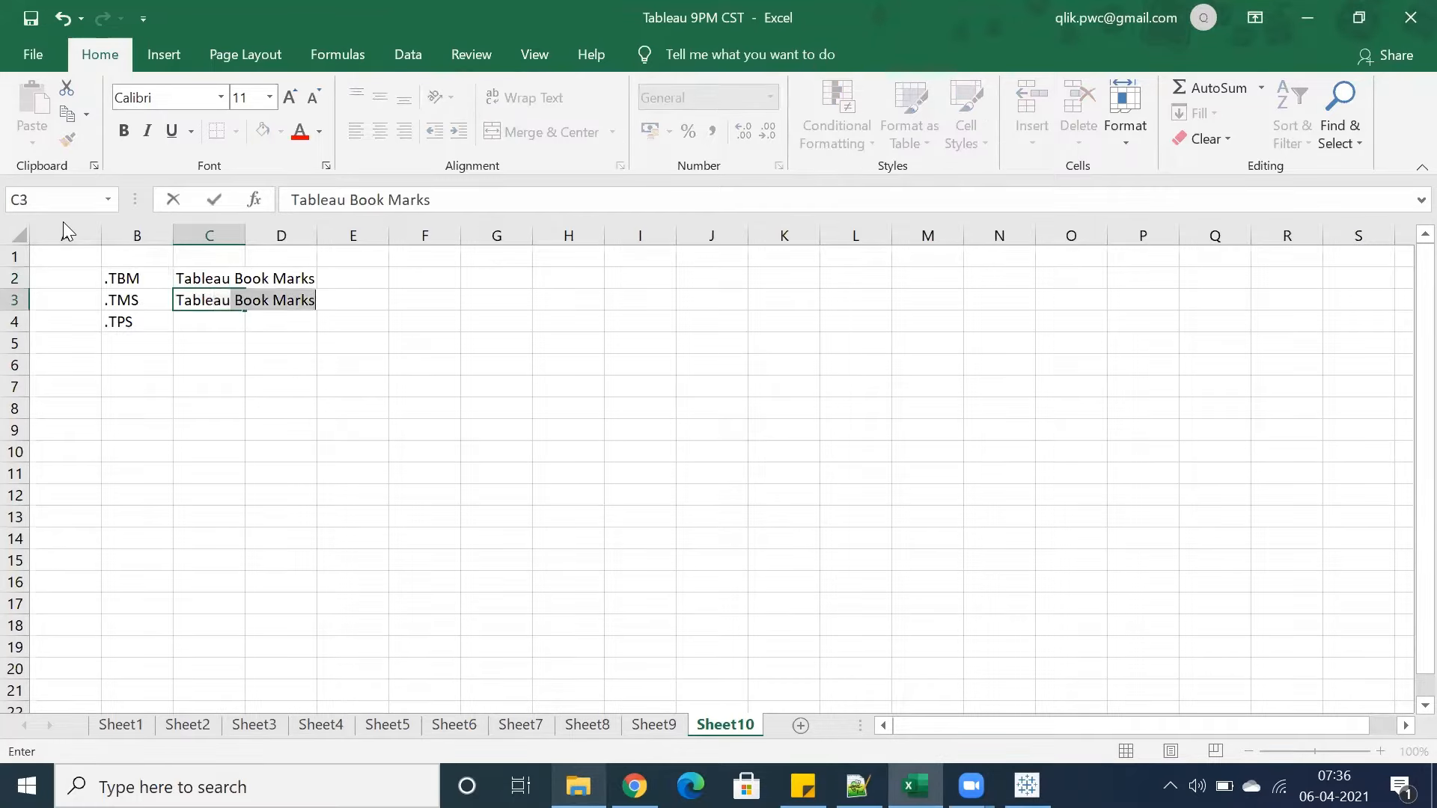
text(Map Source)
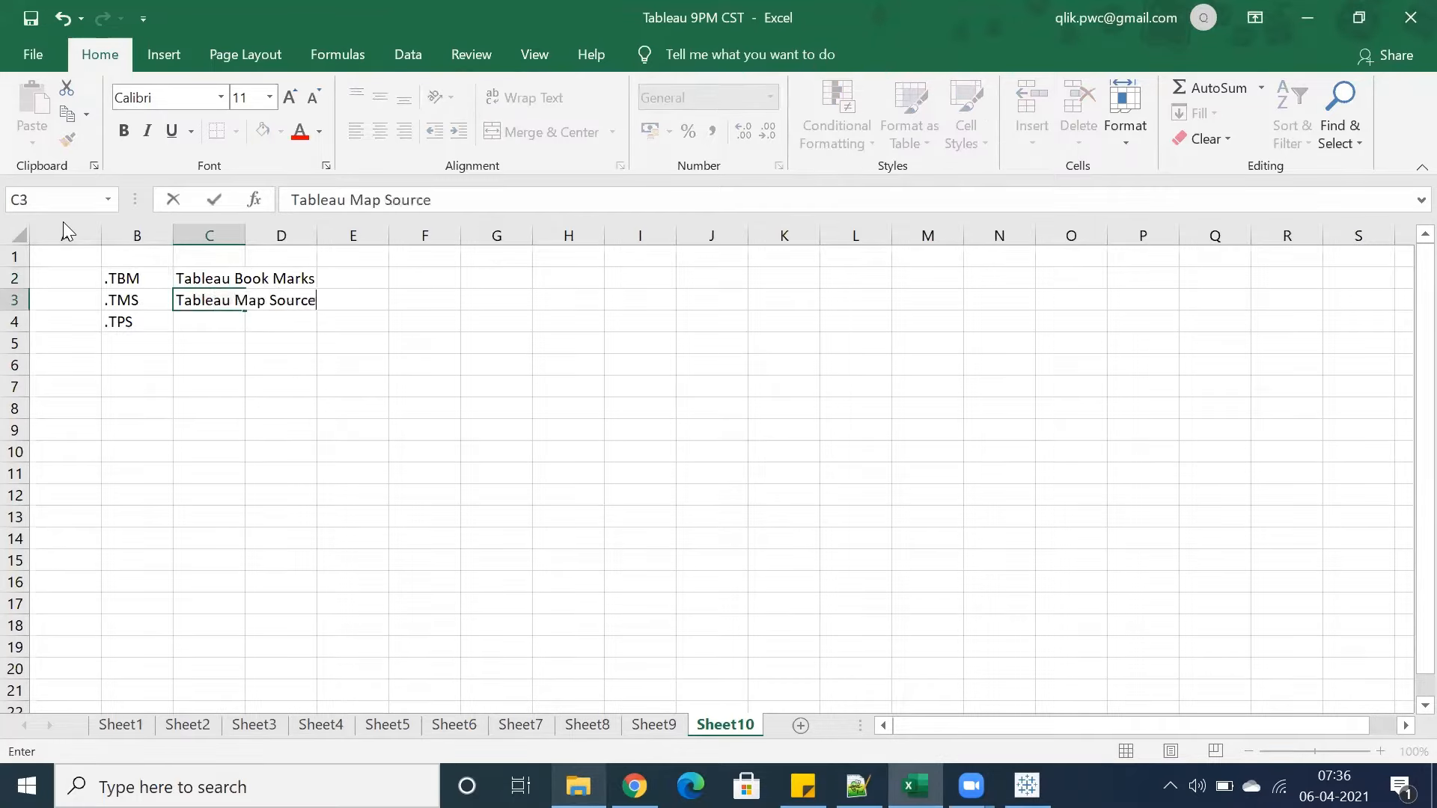
key(Return)
text(Tabl)
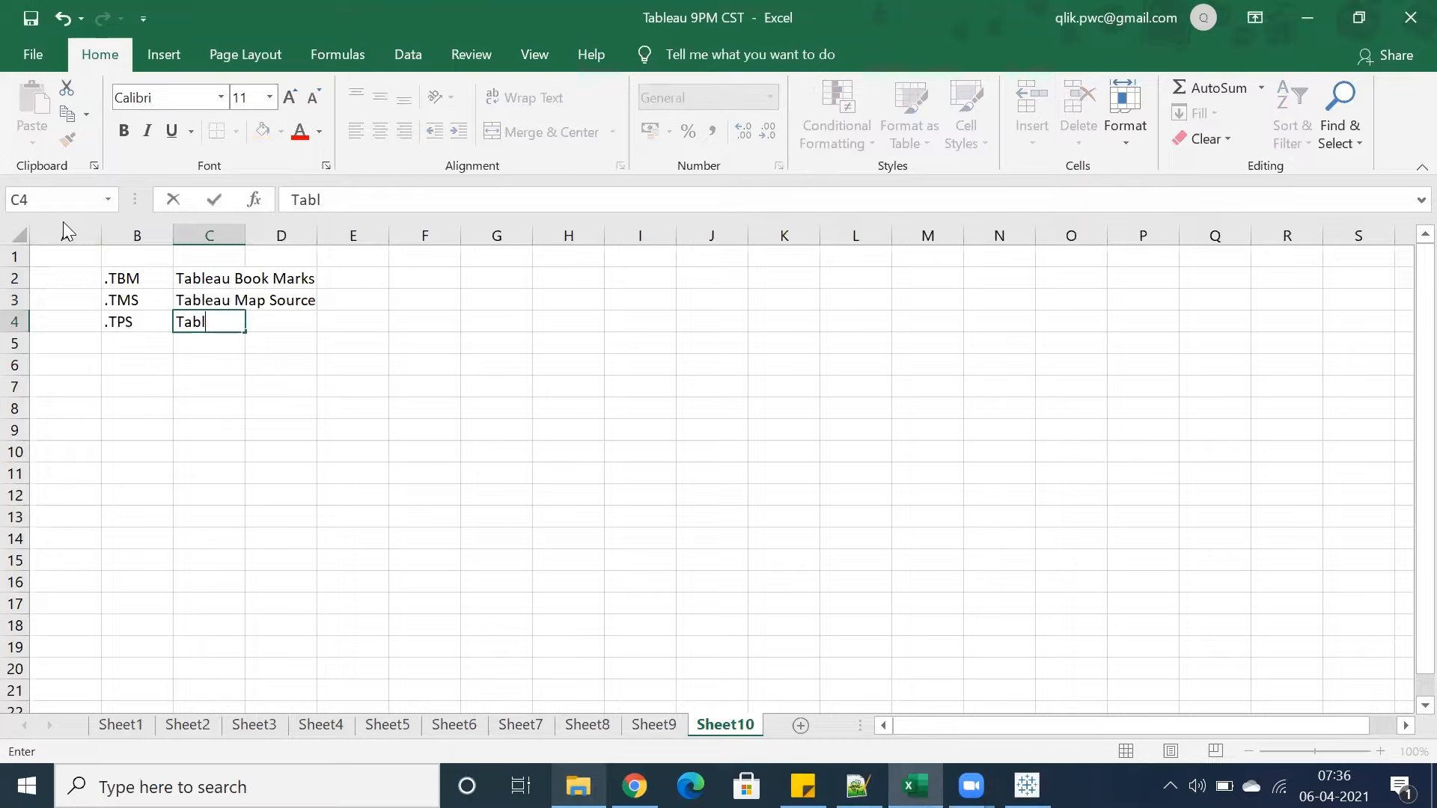
text(eau Preferences)
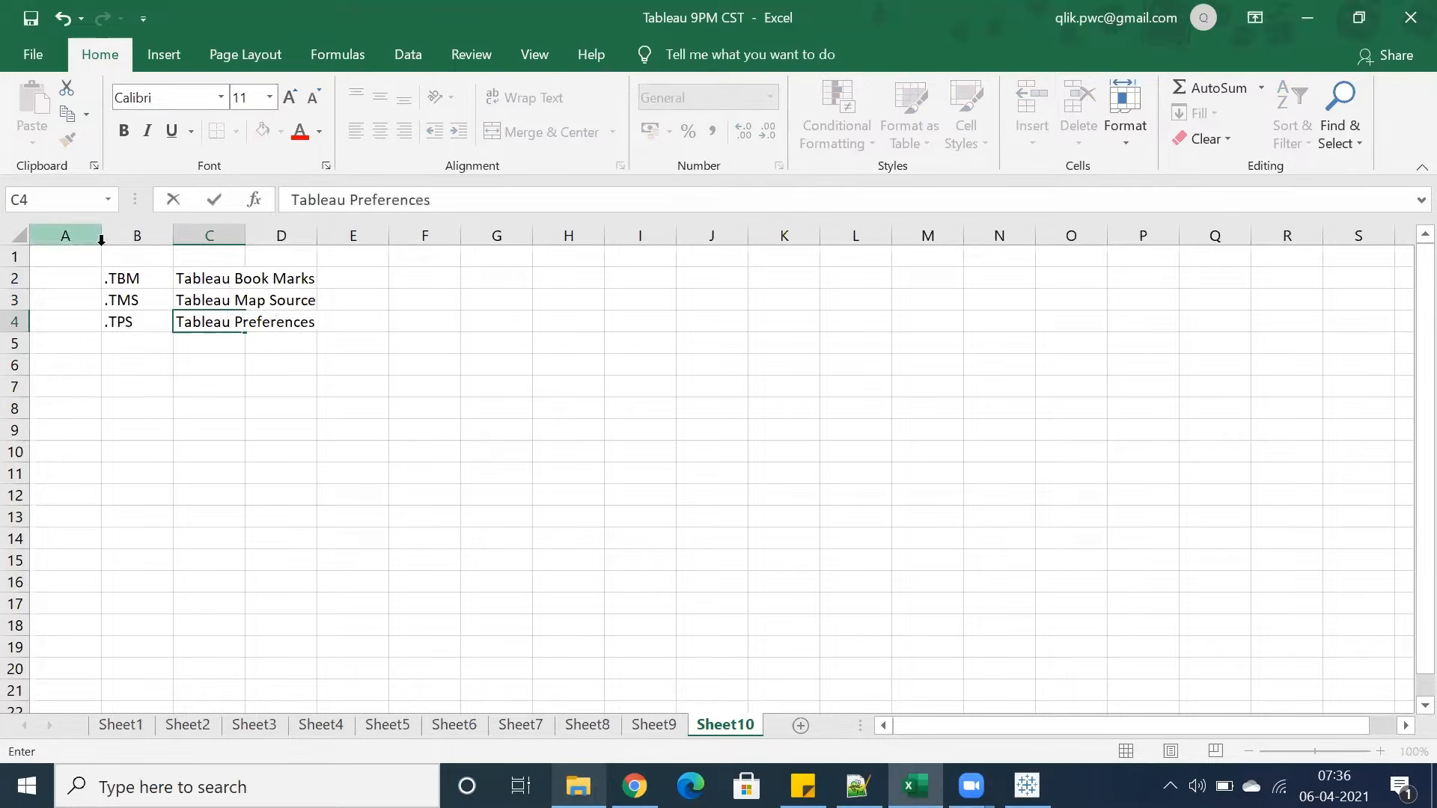
click(129, 322)
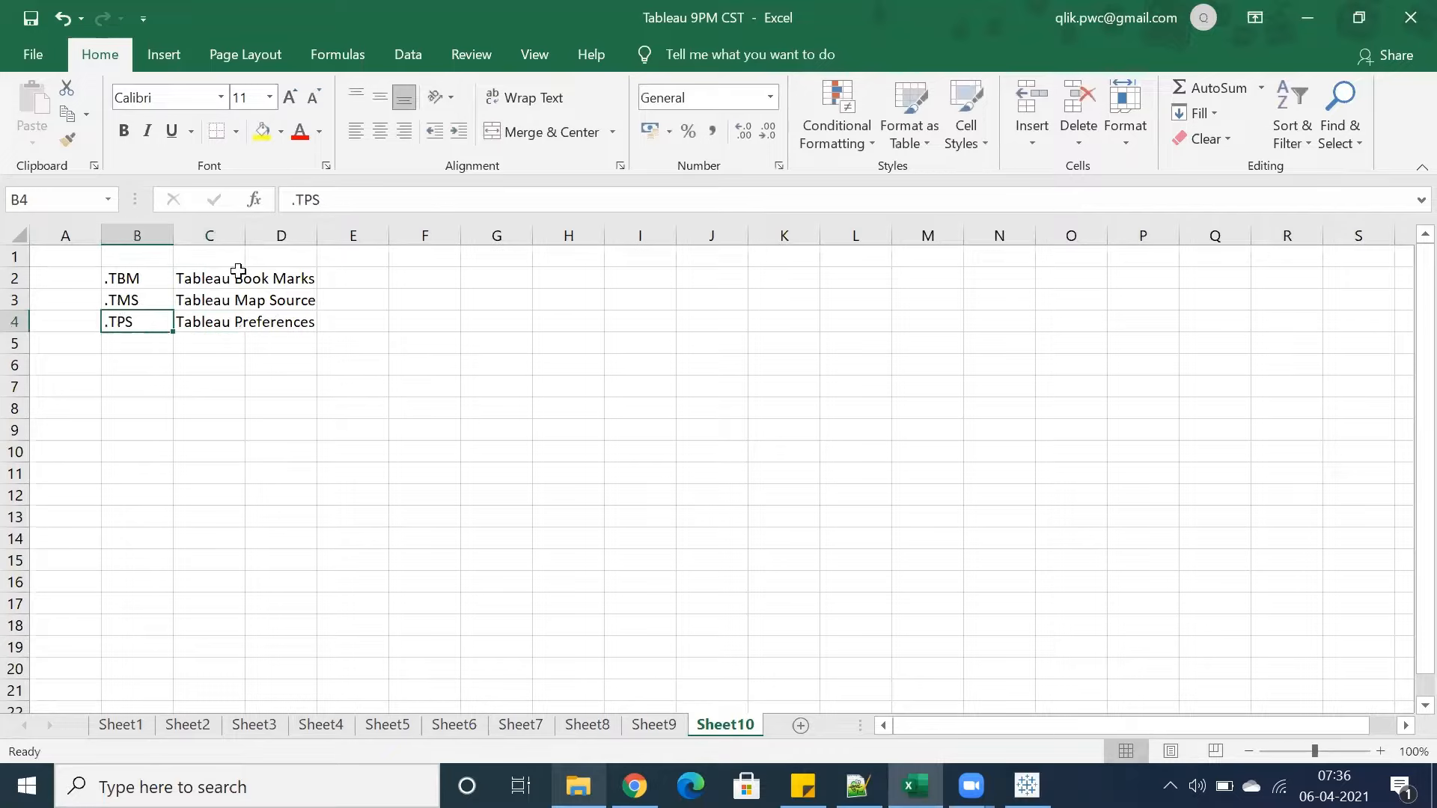
Make the .TBM cell bold
click(695, 49)
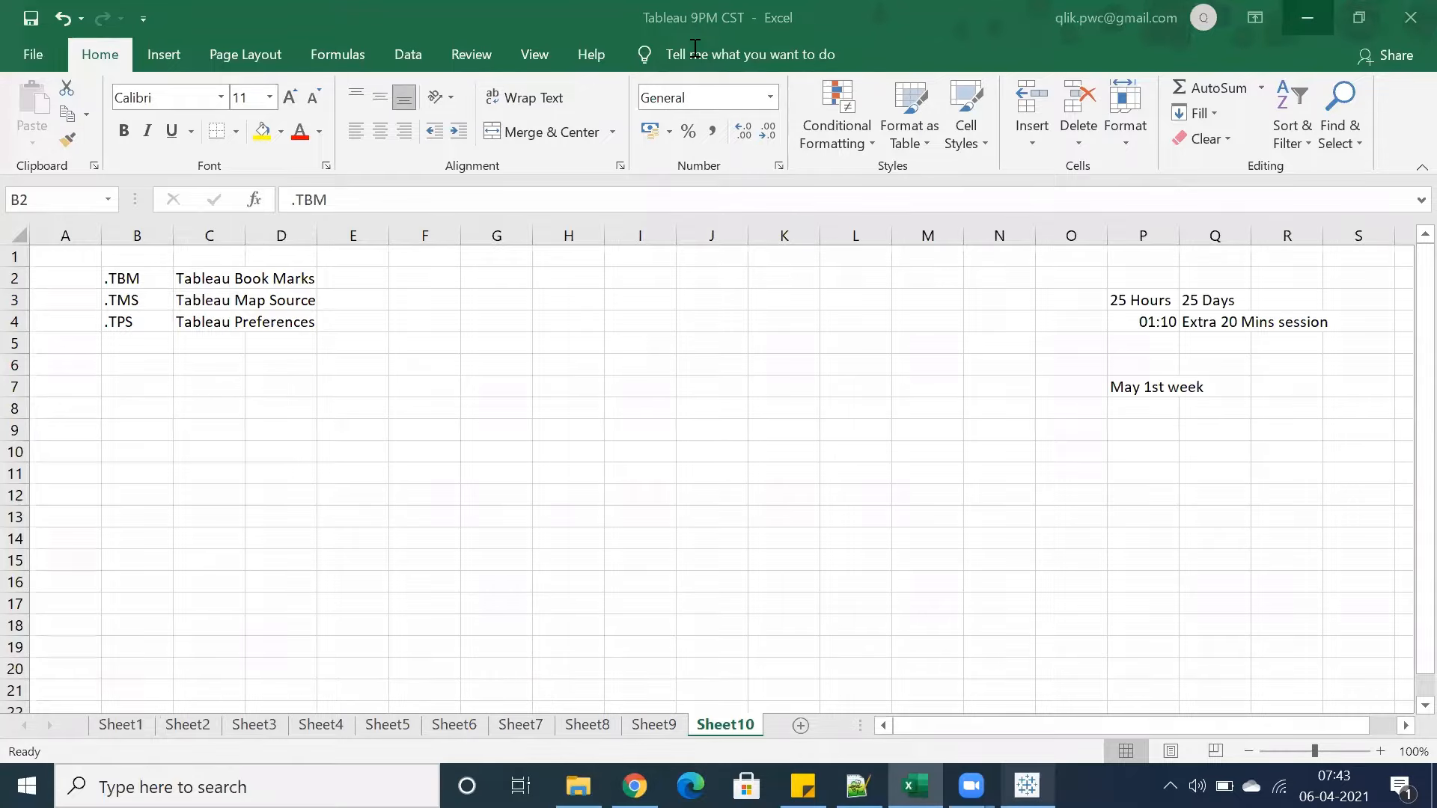
click(129, 281)
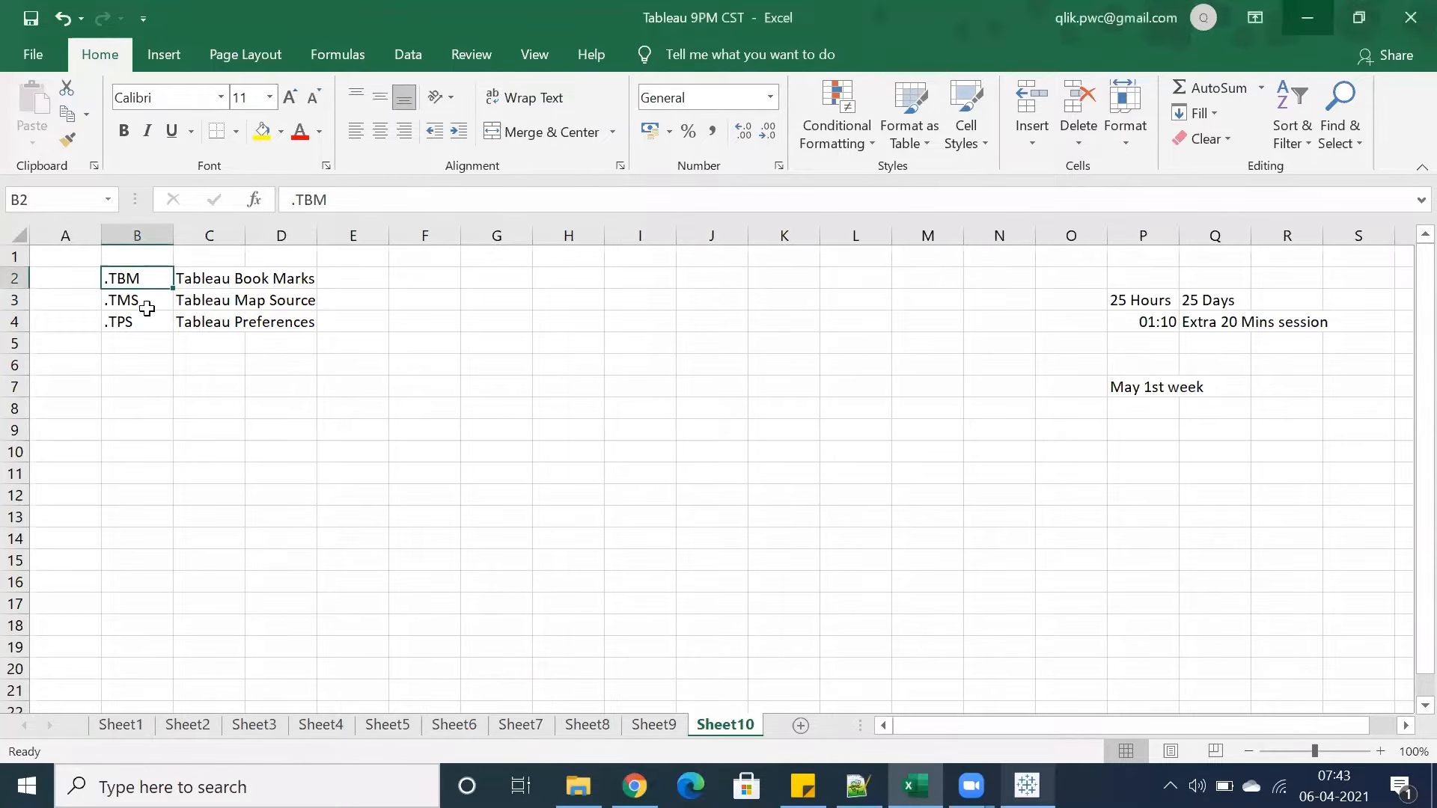
click(132, 318)
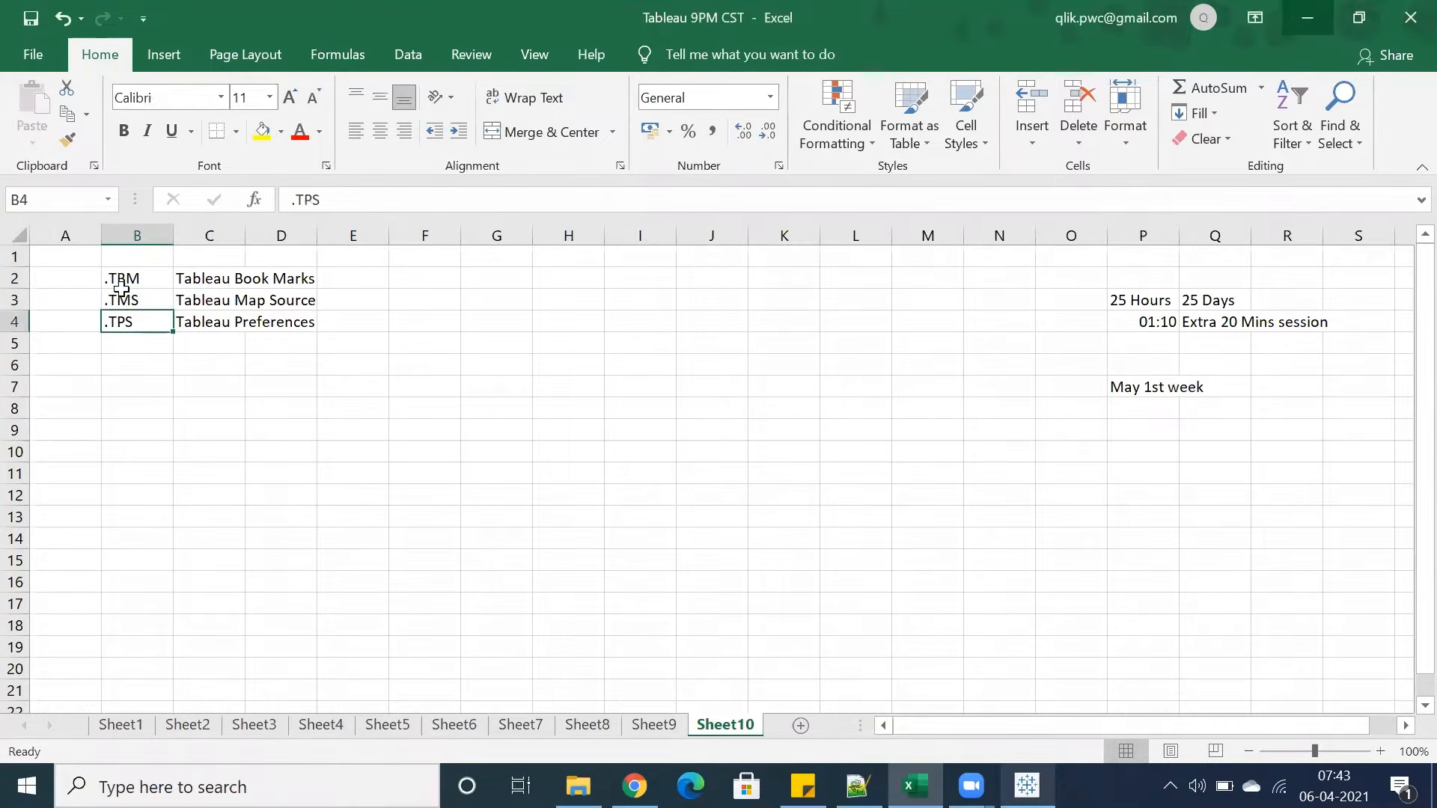
click(120, 281)
click(124, 131)
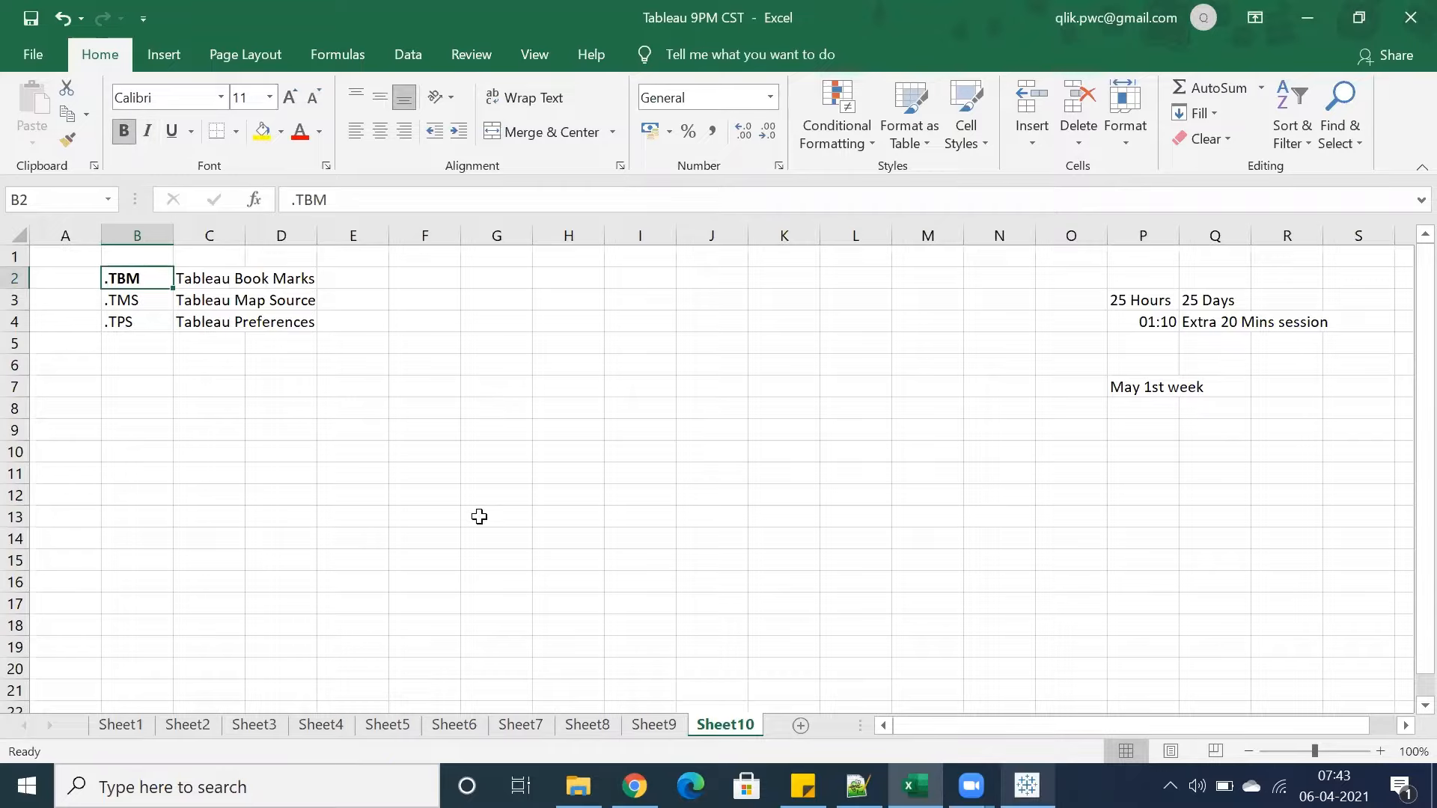
Switch to Tableau and build a bar chart of Sales by Sub-Category on Sheet 1
key(alt+Tab)
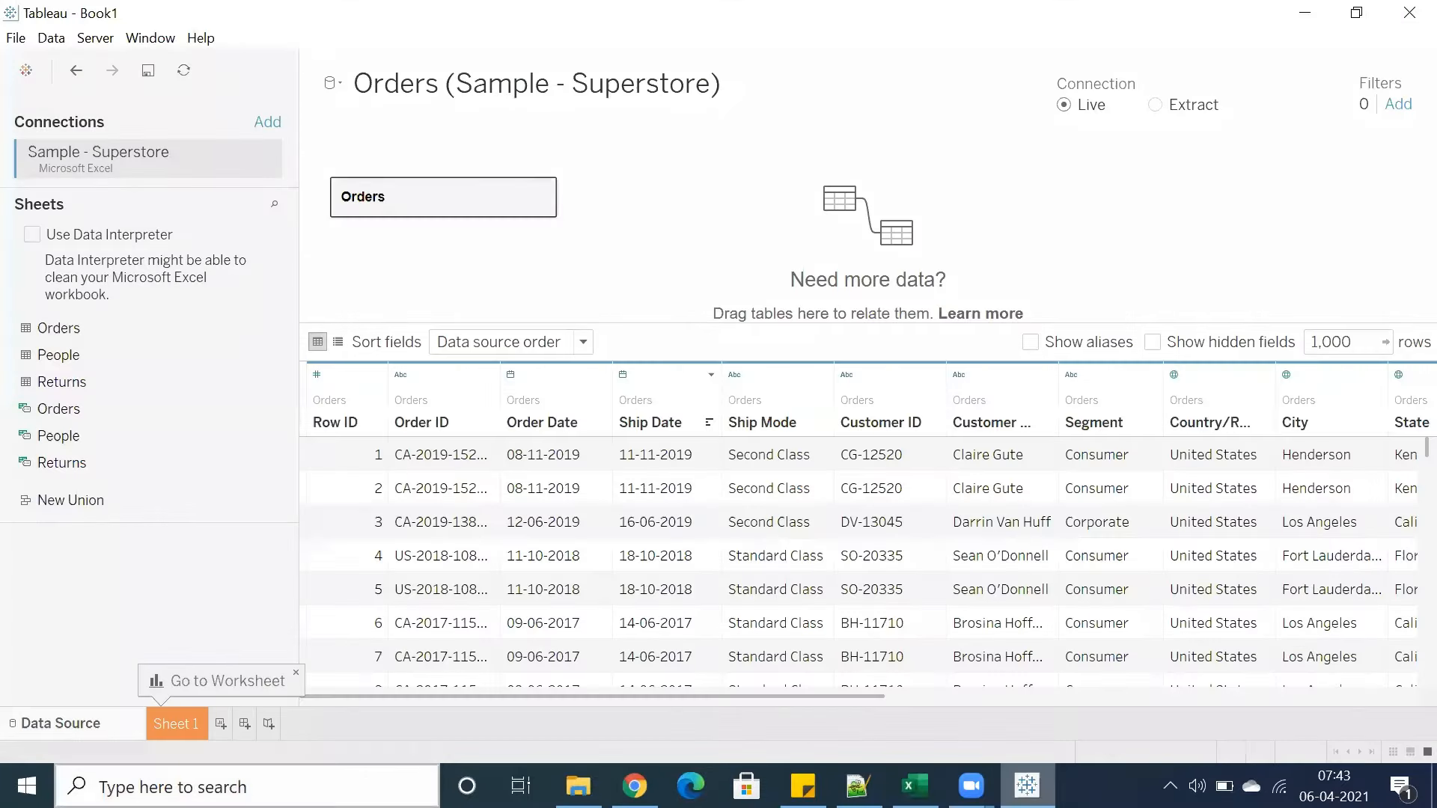
click(182, 720)
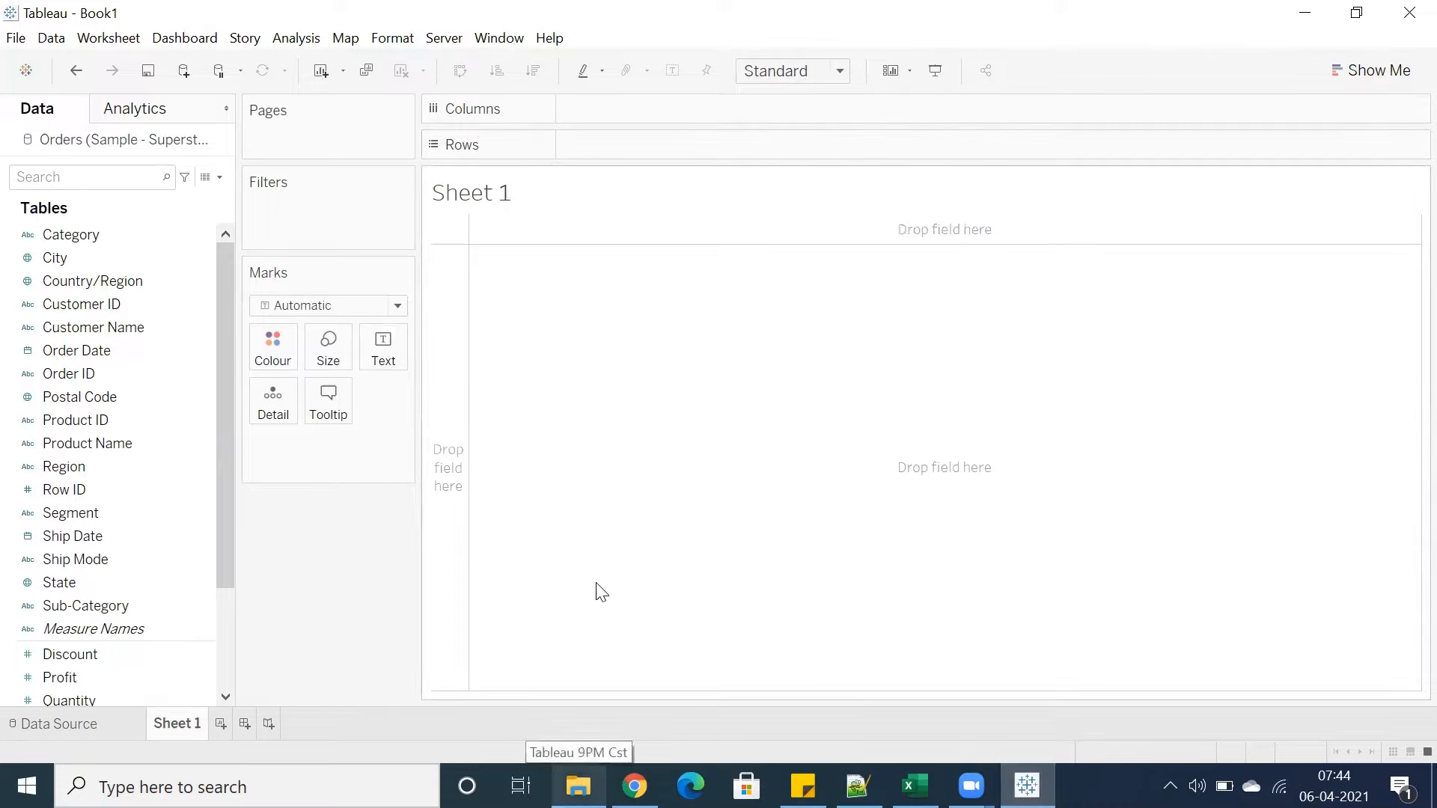
scroll(75, 591, down, 2)
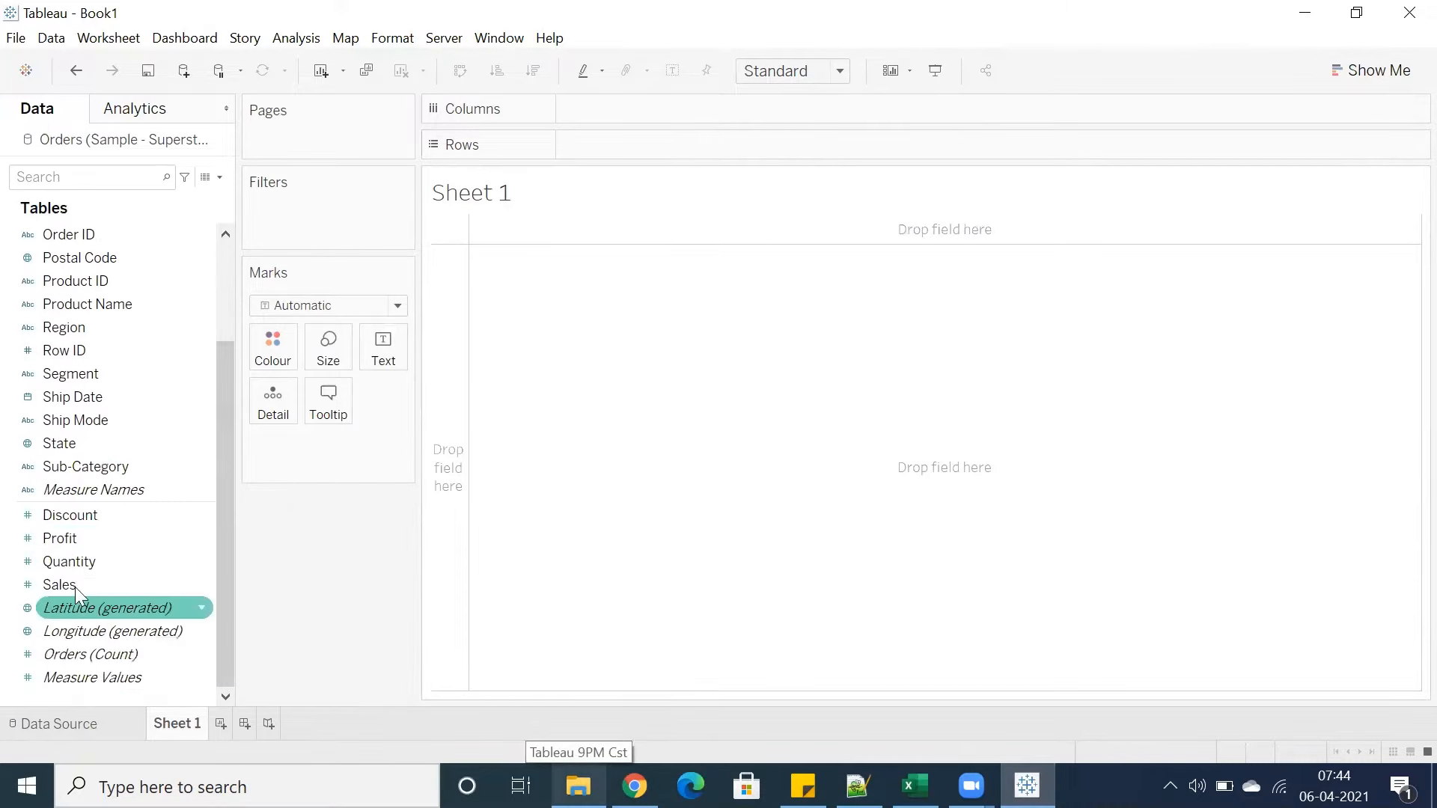
double_click(82, 466)
drag(60, 584, 640, 112)
Fit the chart to Entire View and colour the bars by Segment
click(802, 71)
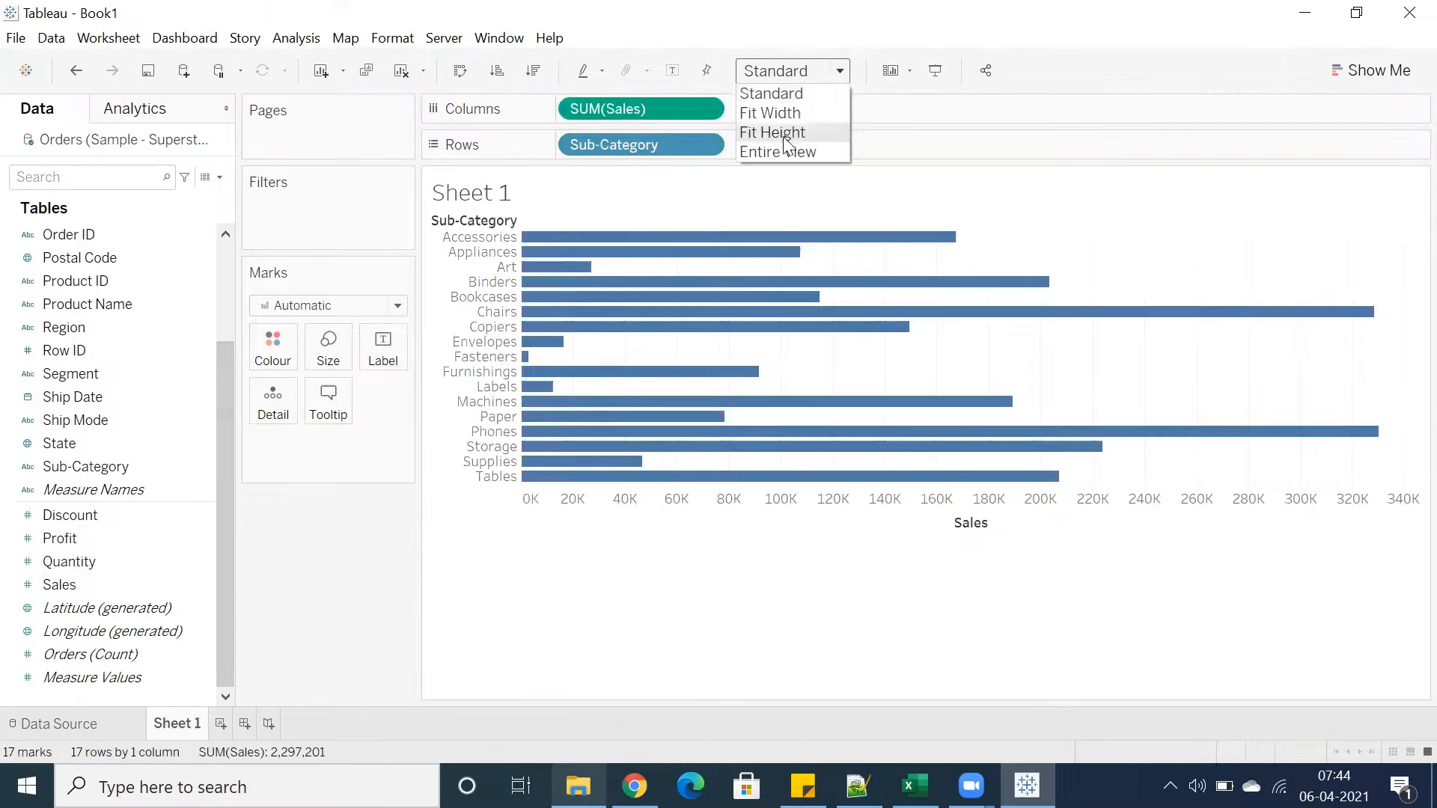
click(778, 151)
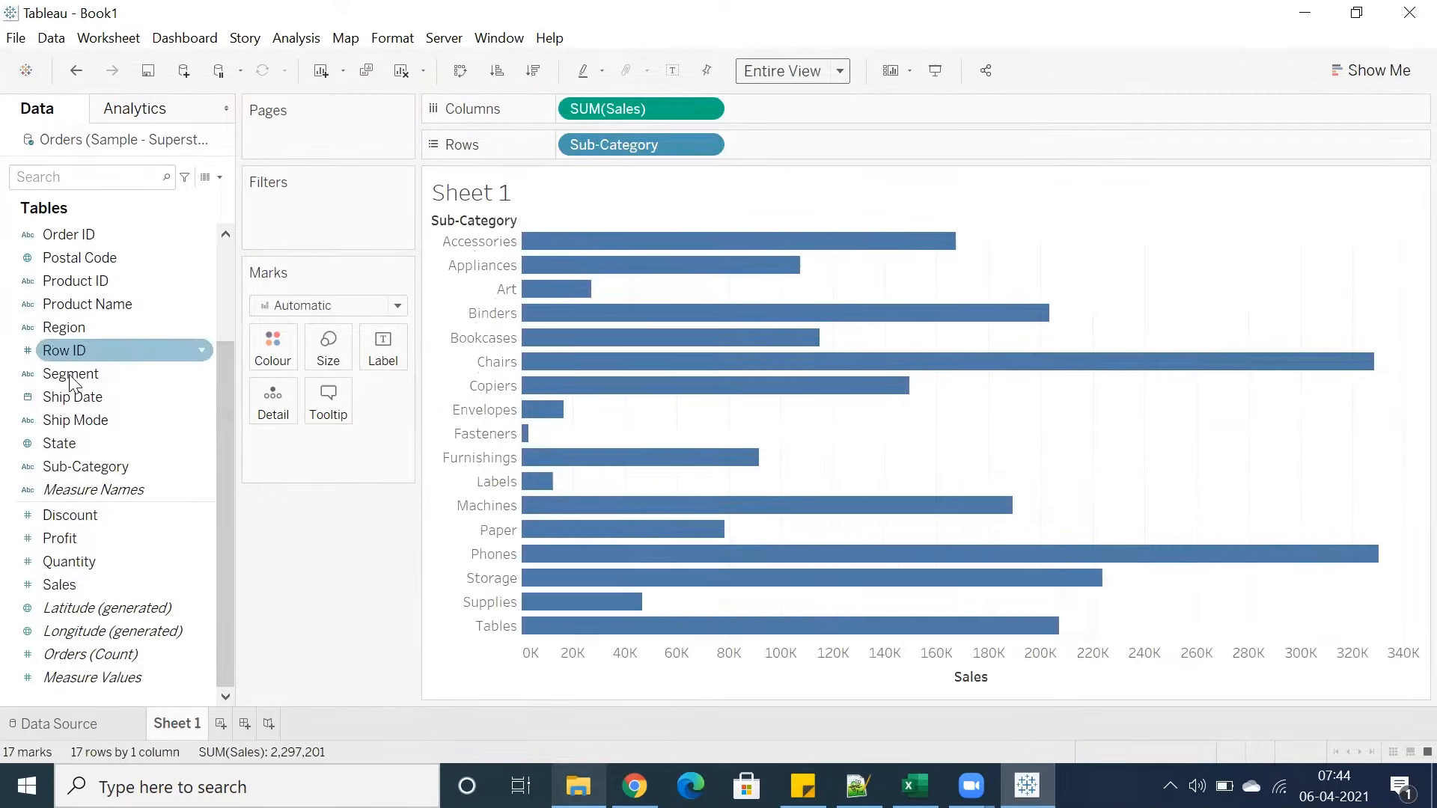
drag(71, 378, 269, 345)
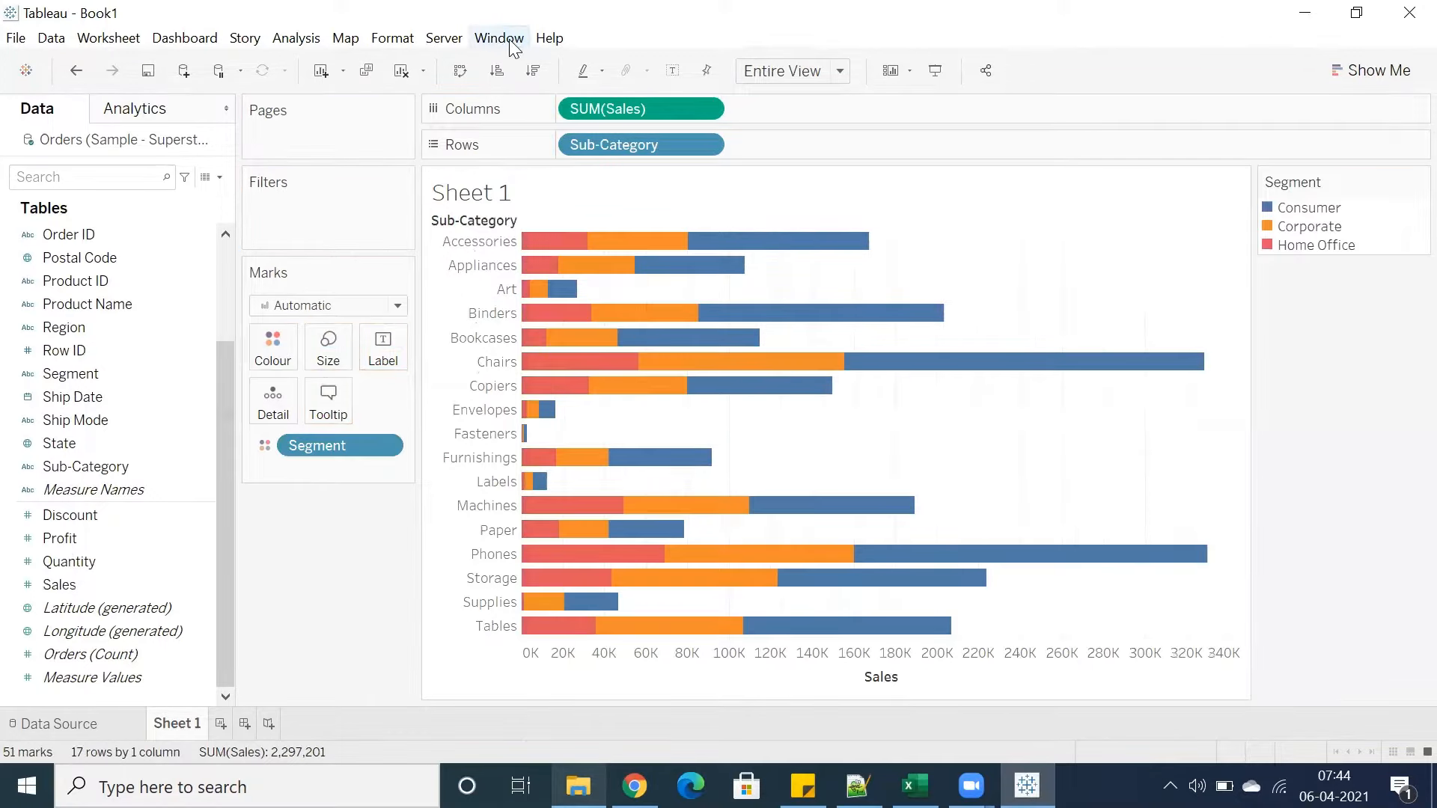
click(500, 38)
mouse_move(636, 169)
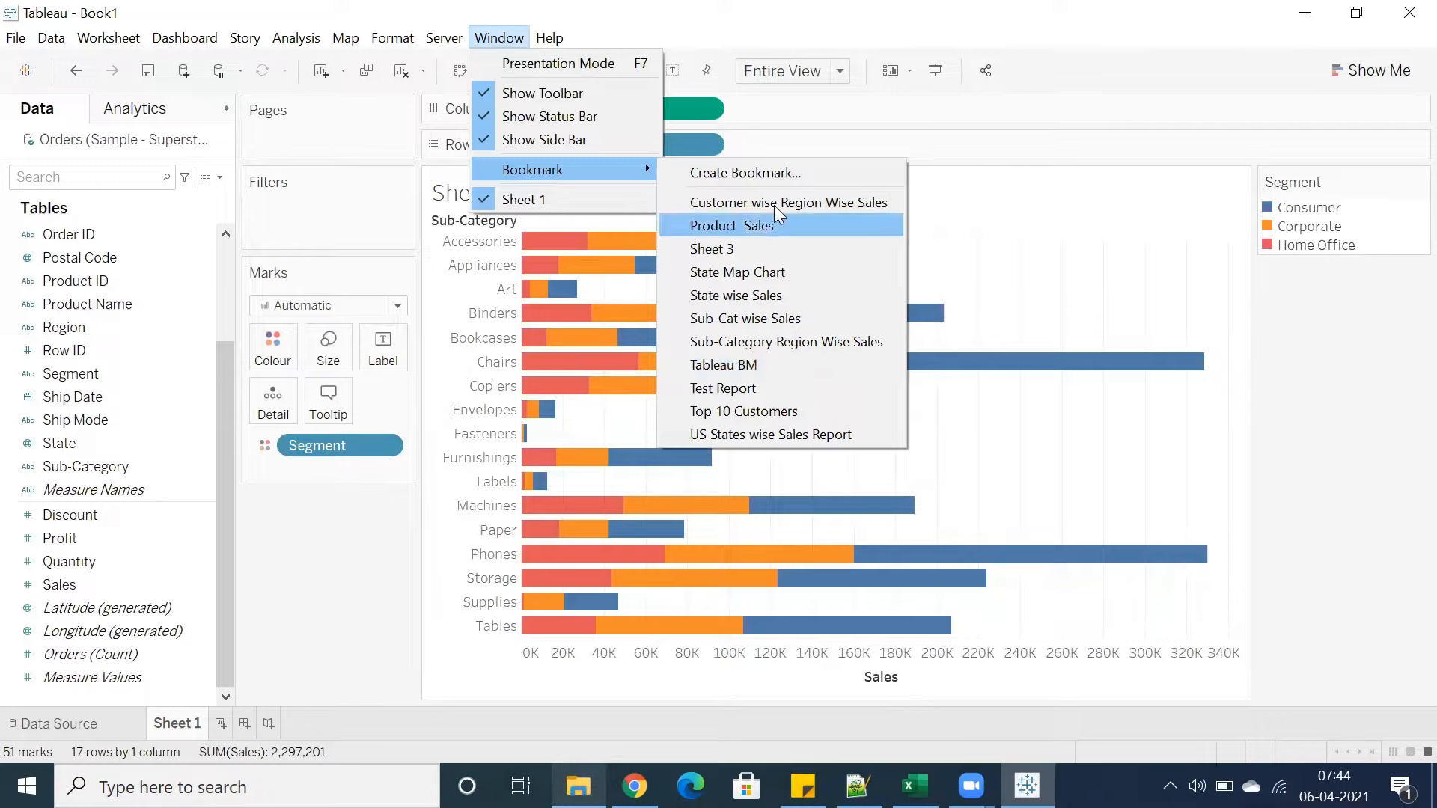
click(941, 218)
Add a new worksheet and load the Customer wise Region Wise Sales bookmark into it
click(220, 724)
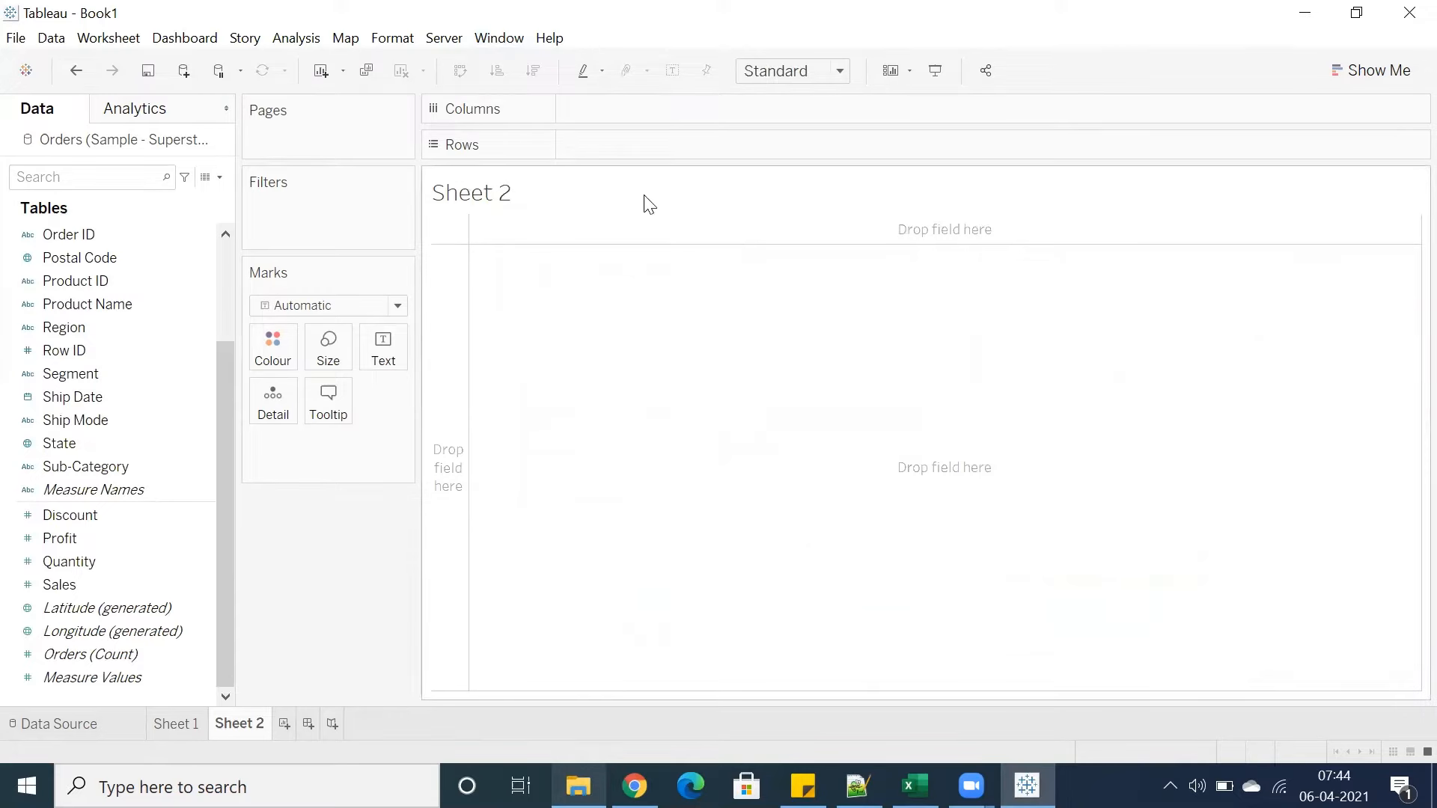
click(488, 44)
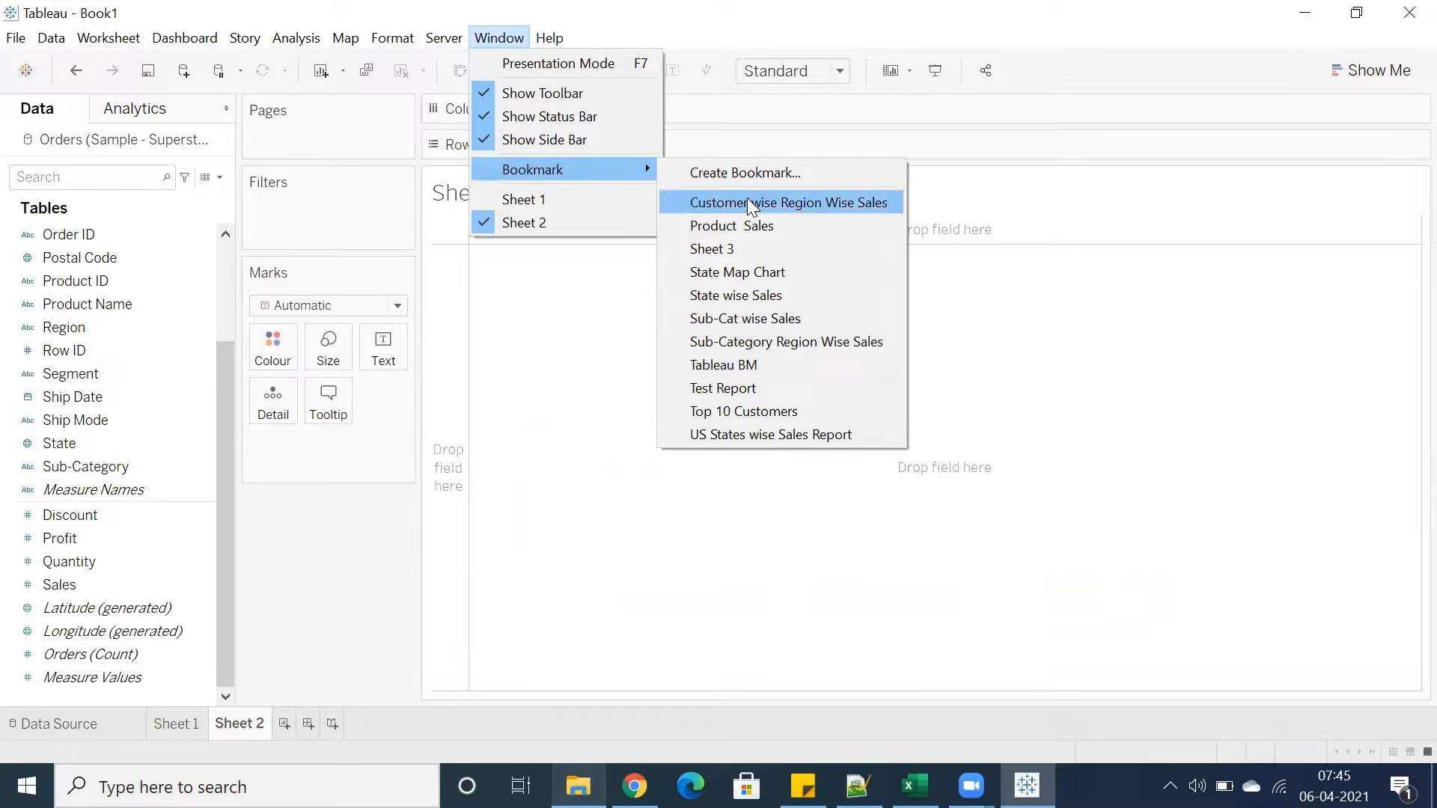
click(748, 202)
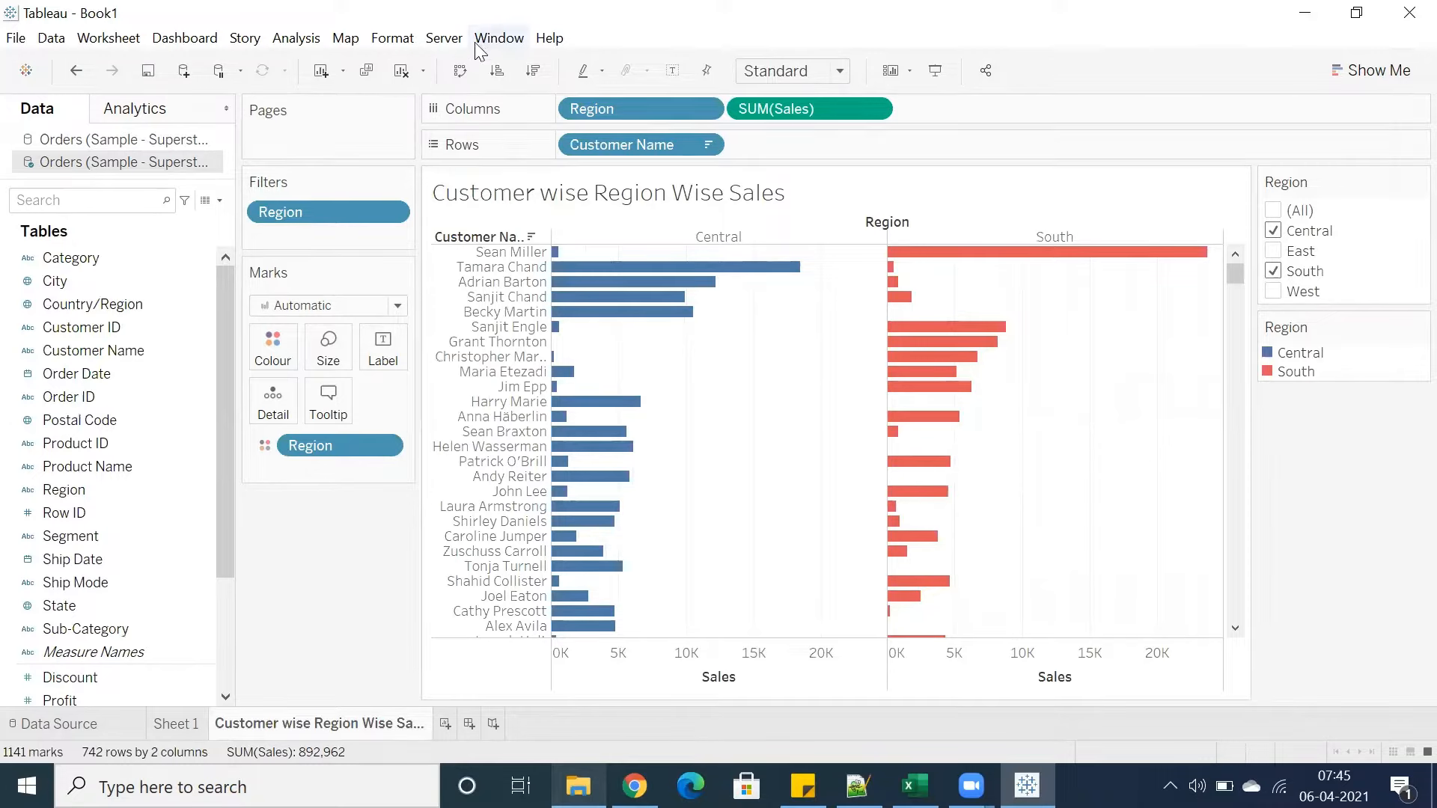
Load the US States wise Sales Report bookmark into the workbook
click(499, 38)
mouse_move(530, 169)
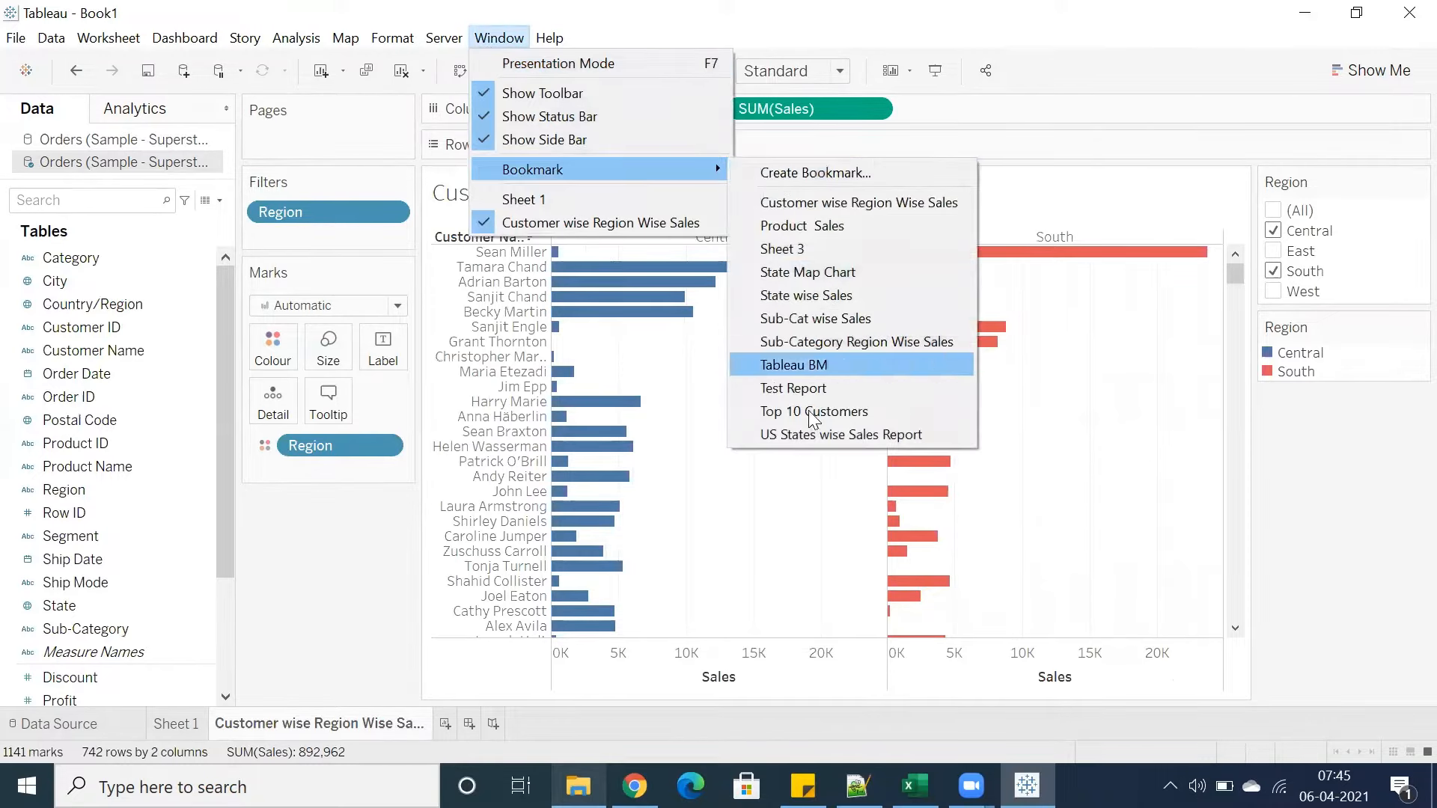
click(800, 434)
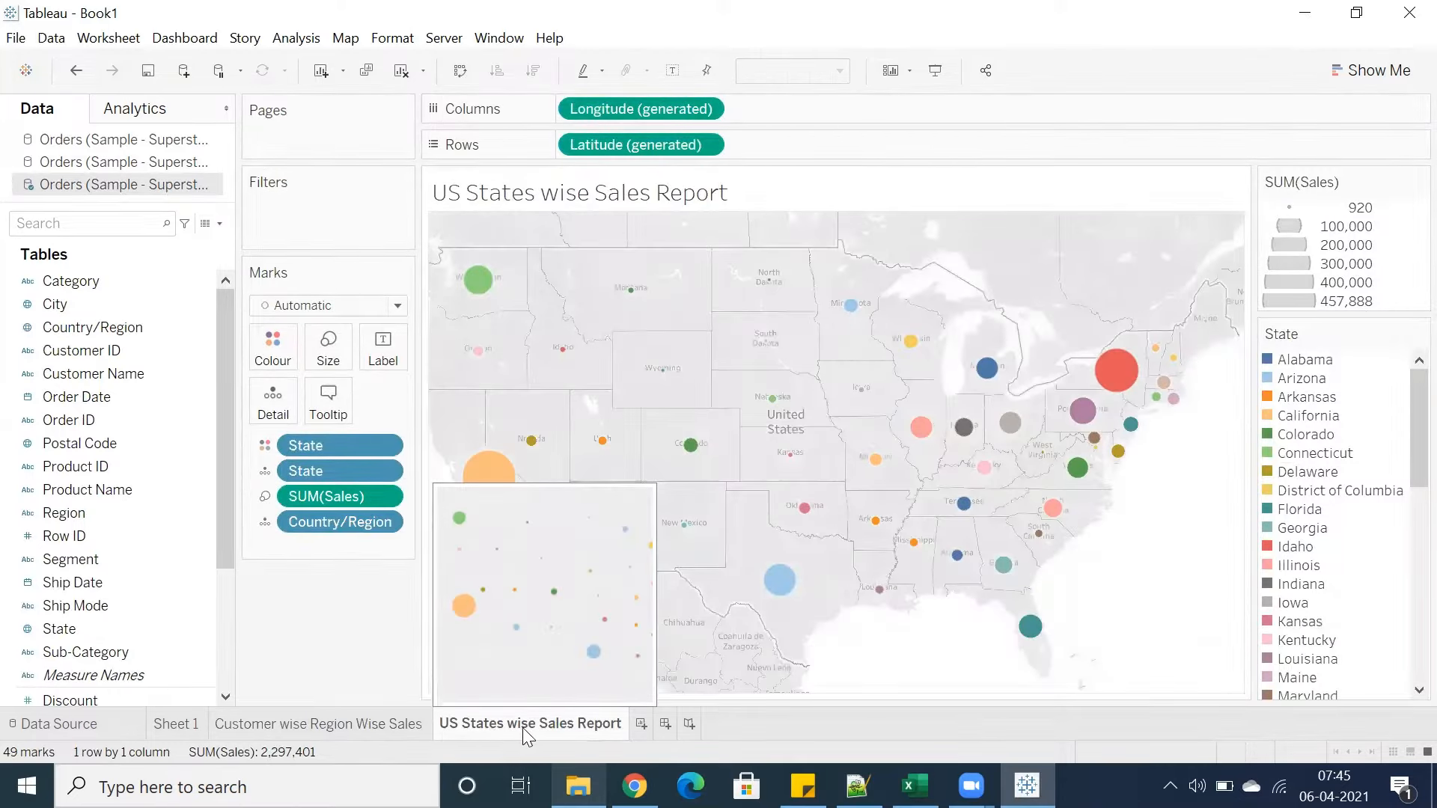
mouse_move(372, 723)
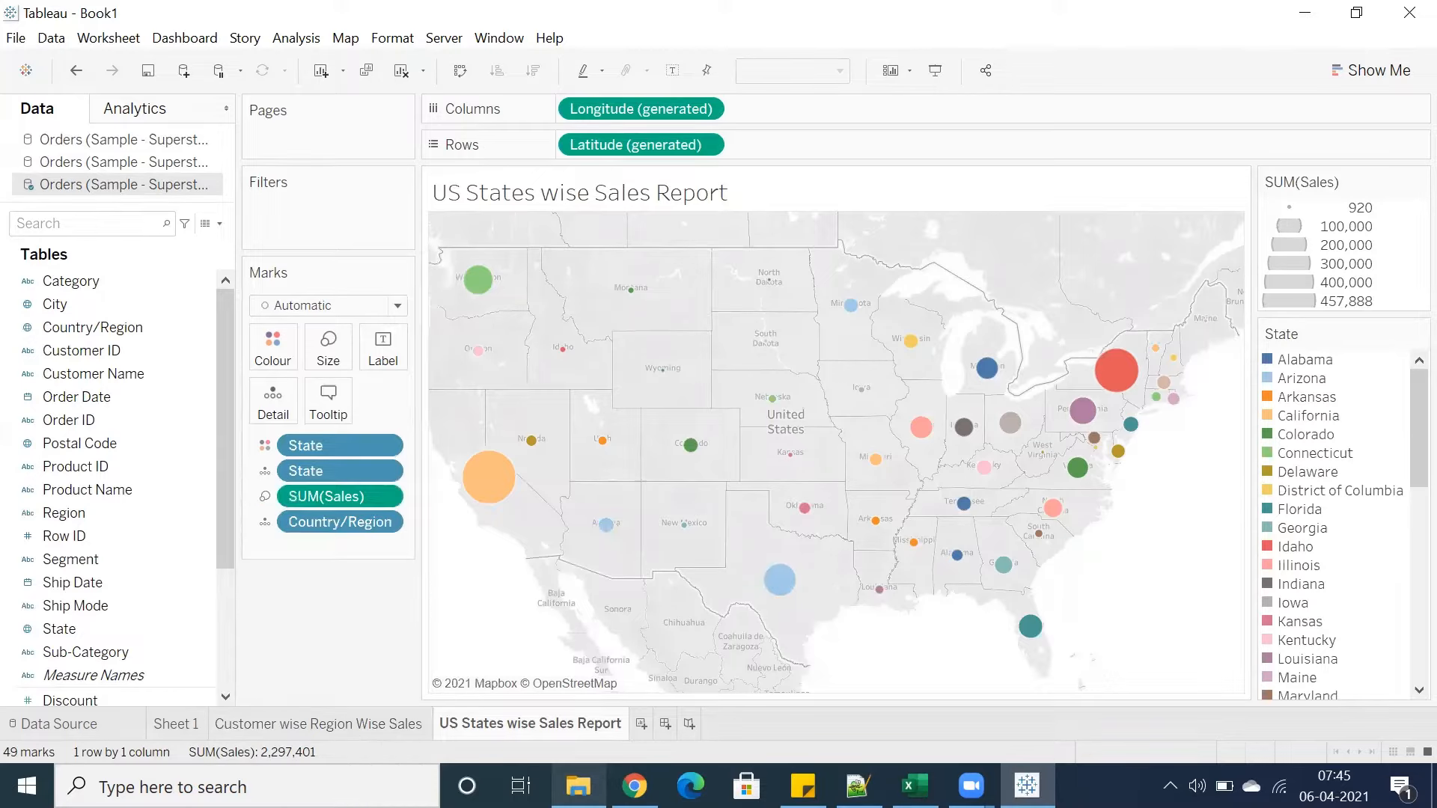
Open the Bookmarks folder inside My Tableau Repository in File Explorer
click(578, 786)
click(420, 177)
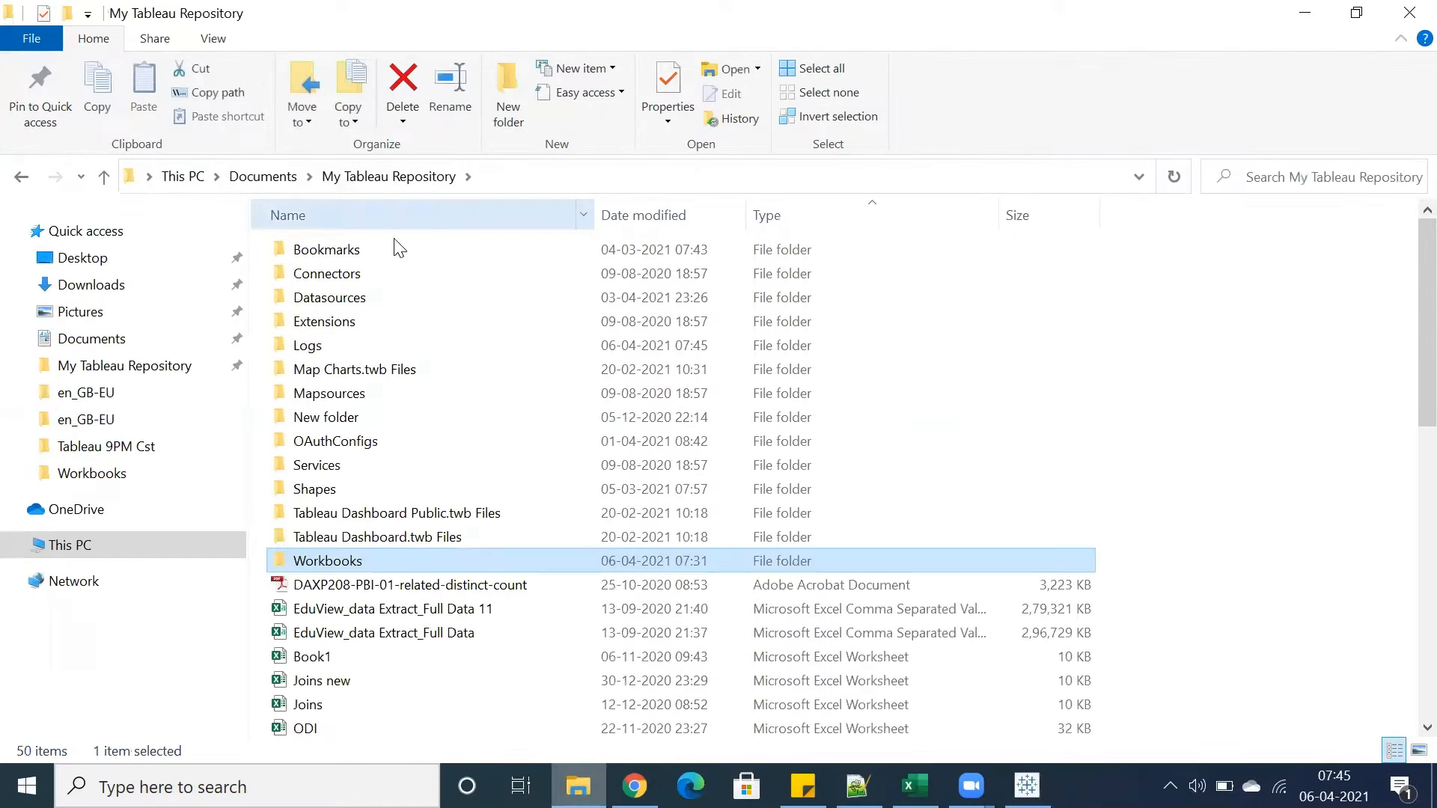
click(327, 252)
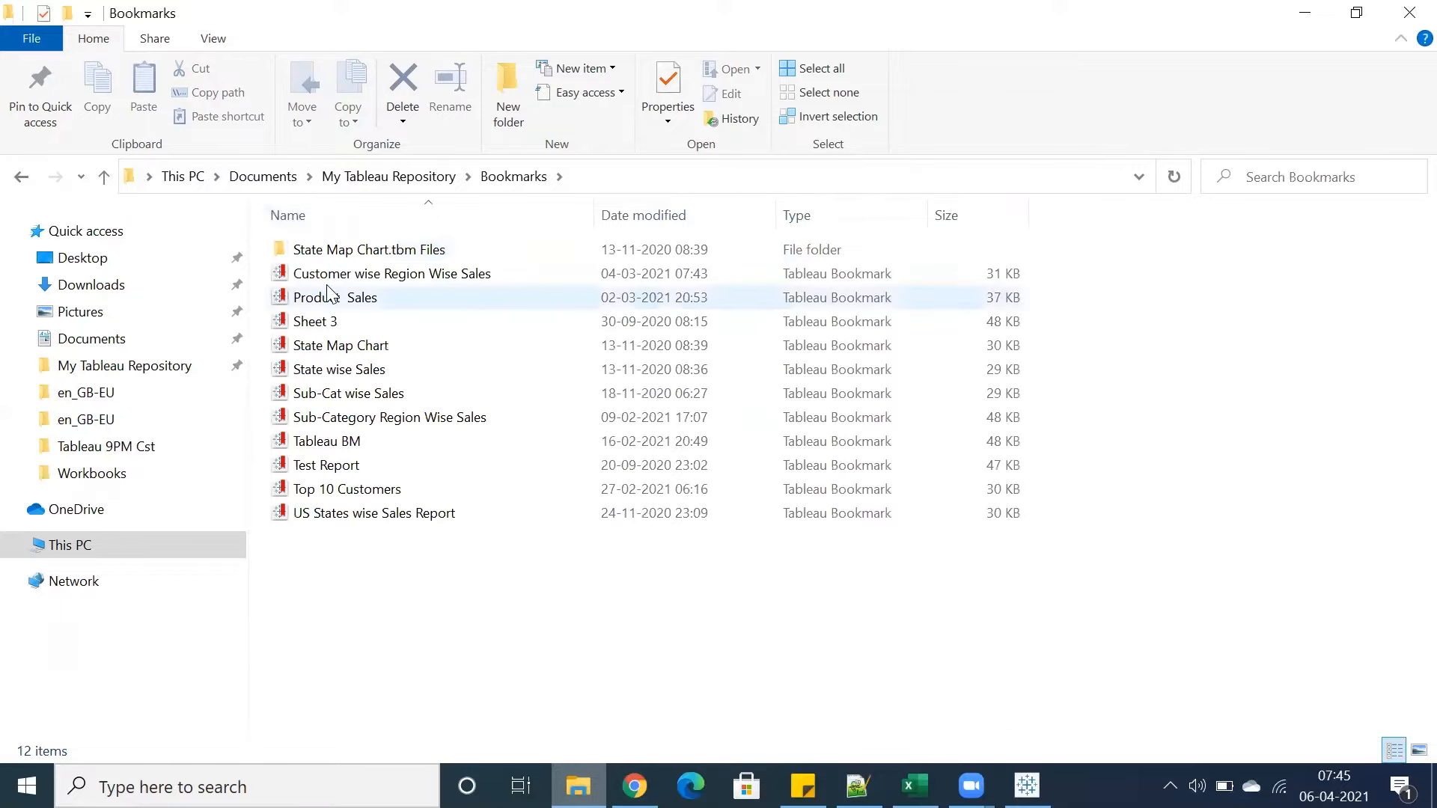
Go through the saved Tableau bookmark files listed in the Bookmarks folder
click(322, 296)
click(316, 323)
click(316, 347)
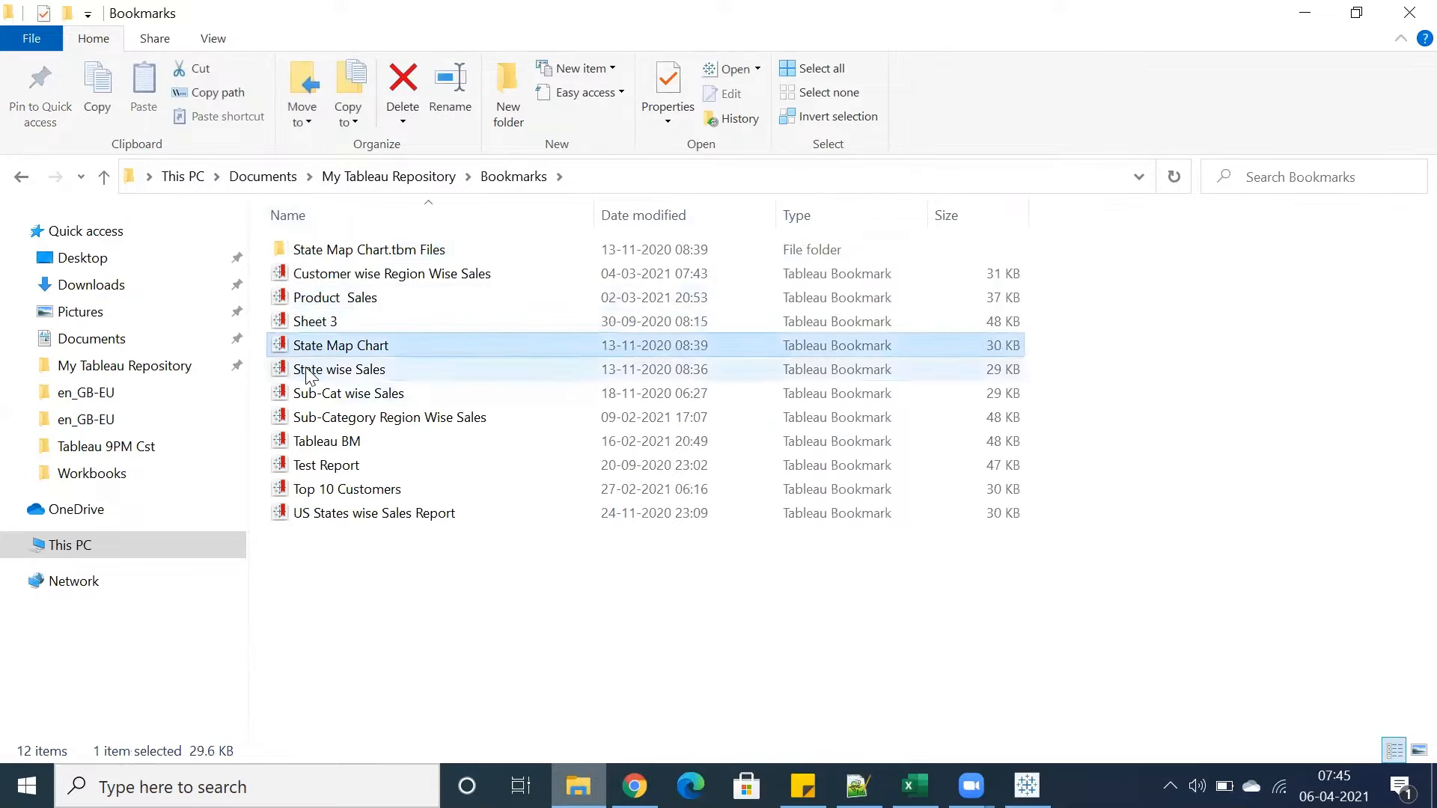
click(318, 371)
click(319, 394)
click(319, 419)
click(317, 443)
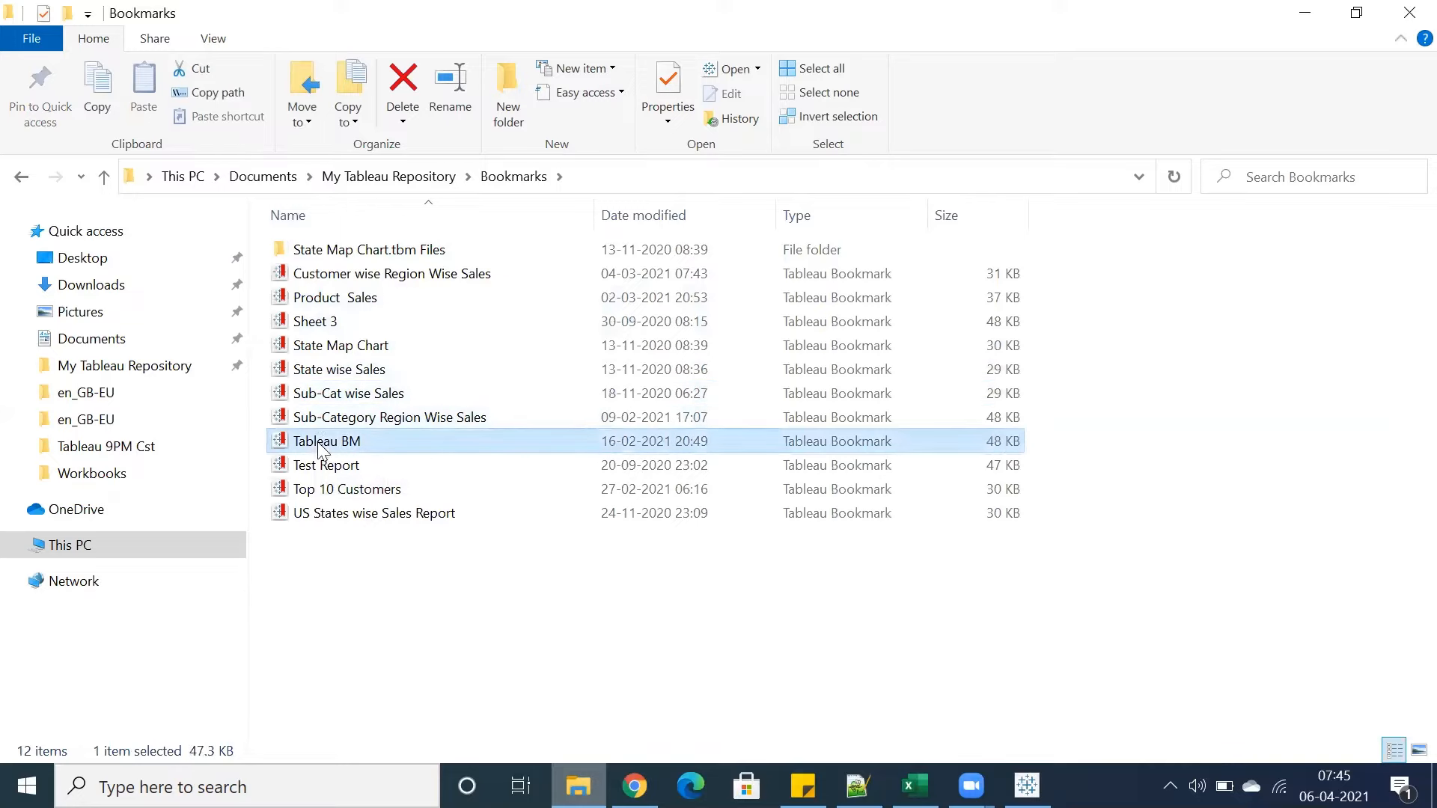
click(318, 491)
click(318, 516)
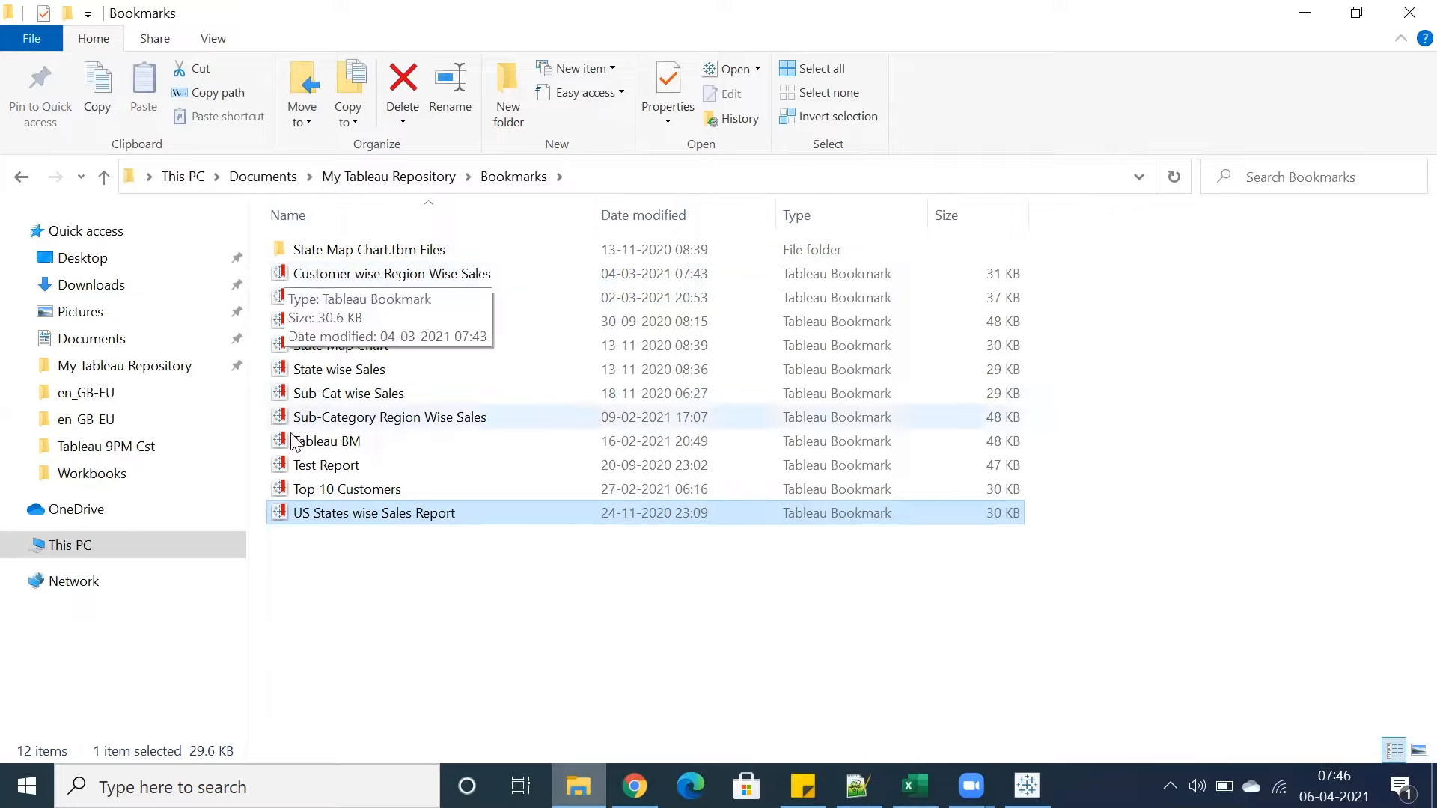
Return to Tableau's Sheet 1 worksheet
key(alt+Tab)
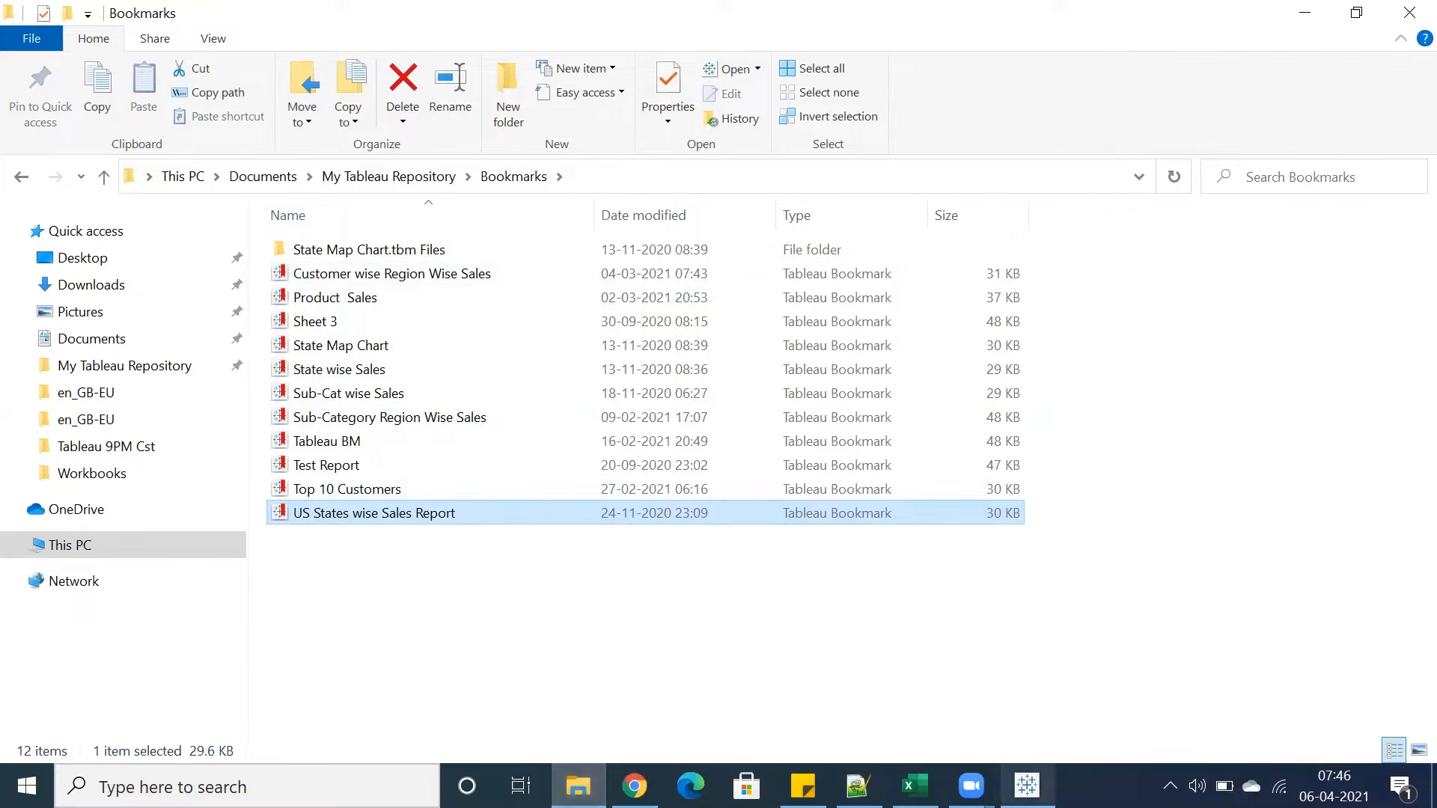
click(186, 723)
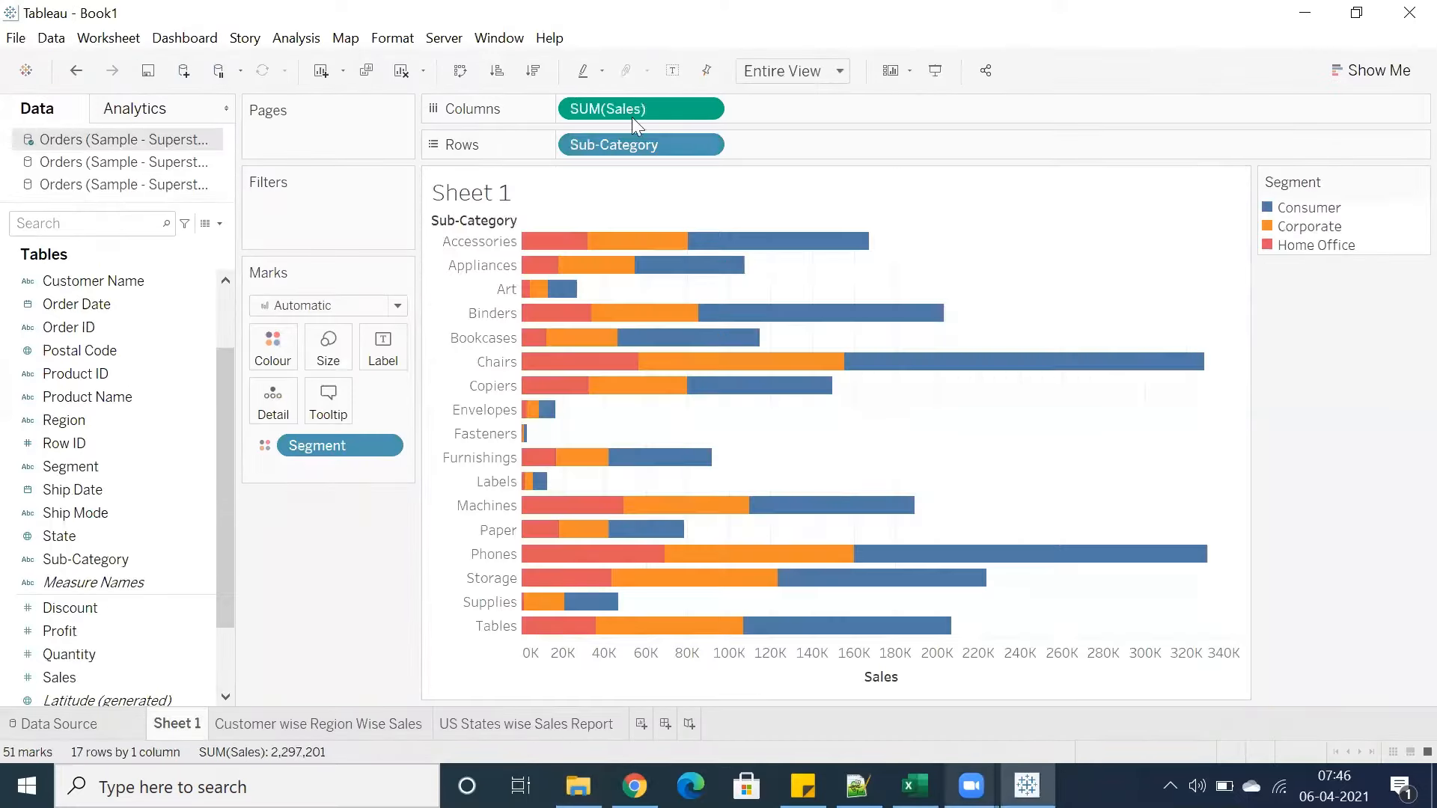
Save the current Sheet 1 view as a new bookmark named Sample Sheet
click(474, 39)
mouse_move(716, 163)
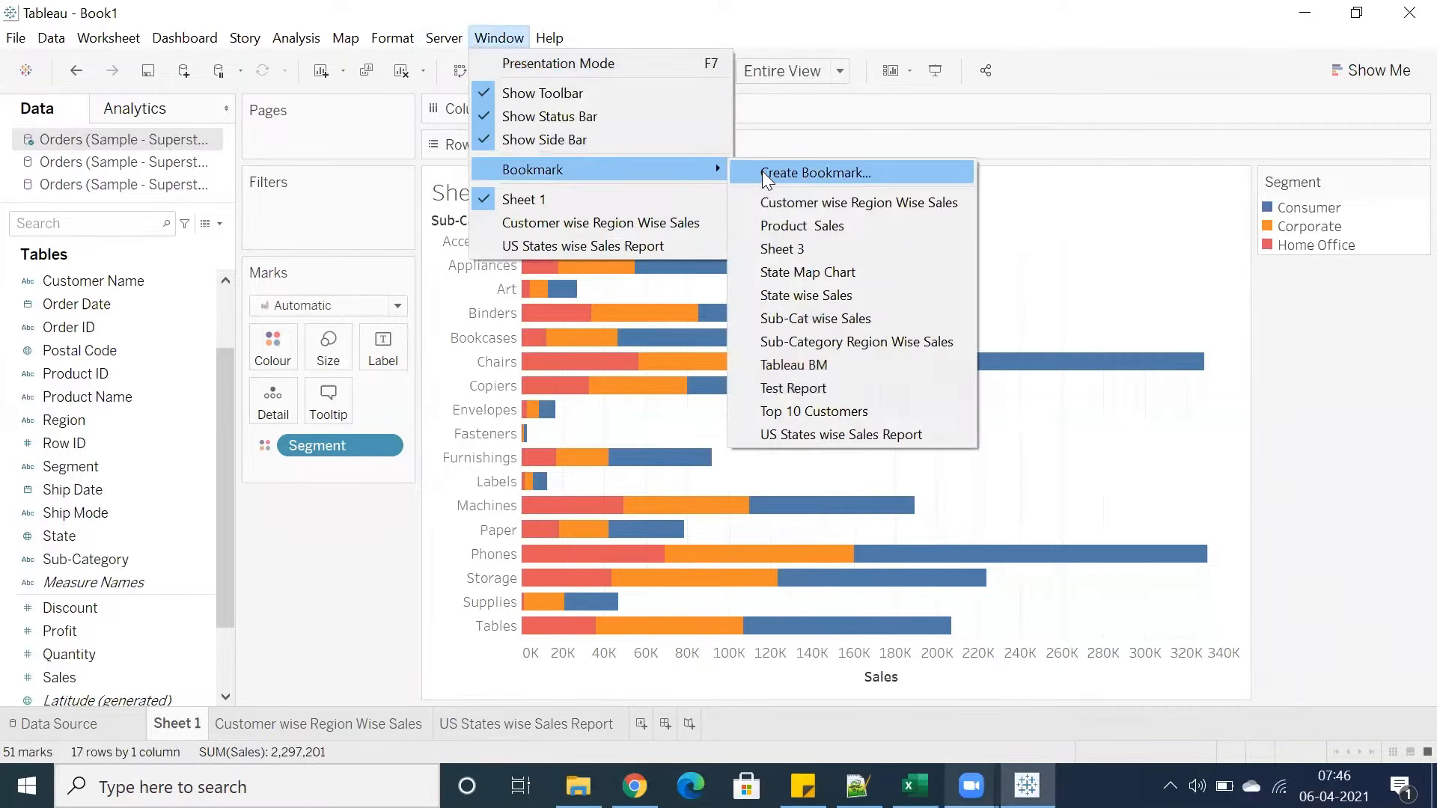
click(759, 171)
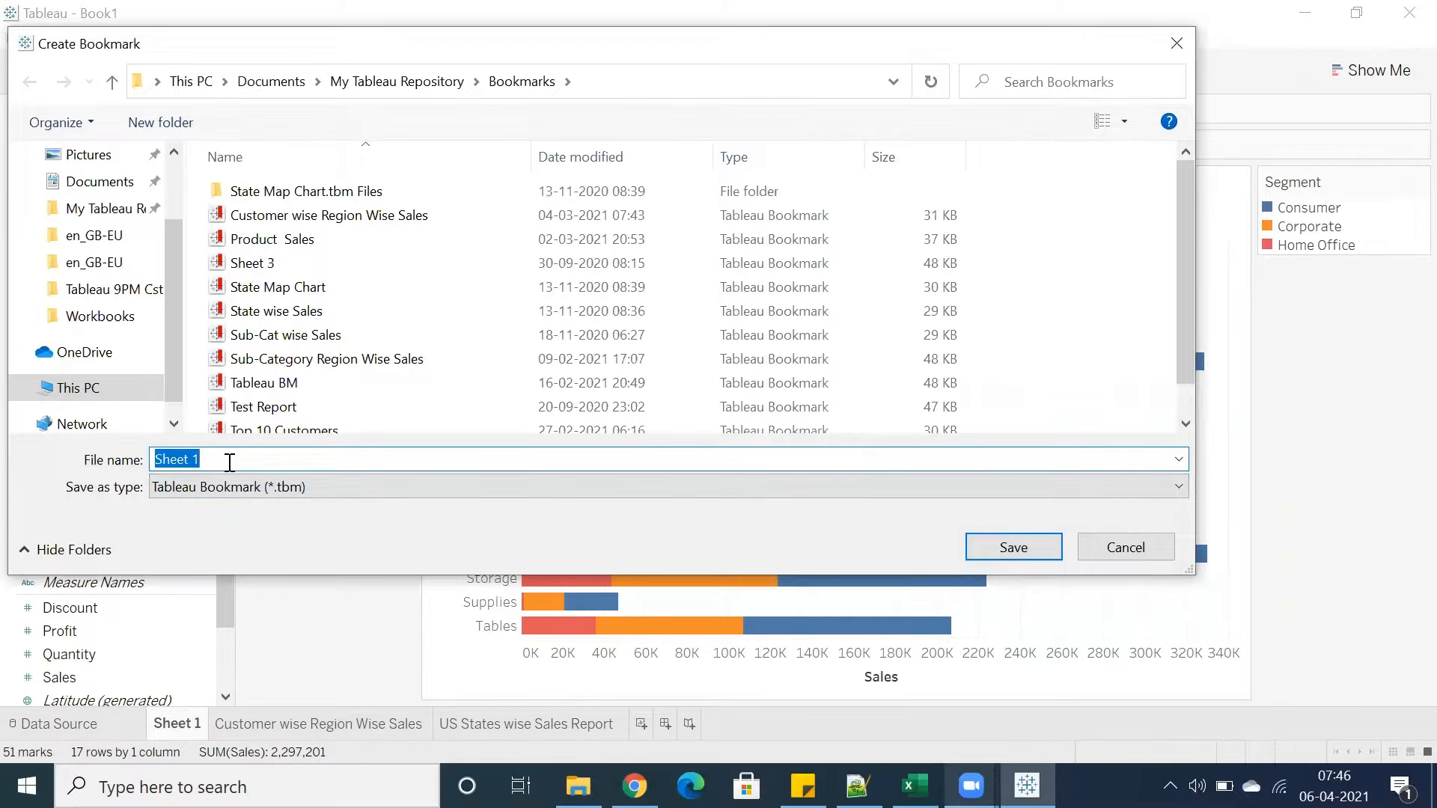
text(Sample)
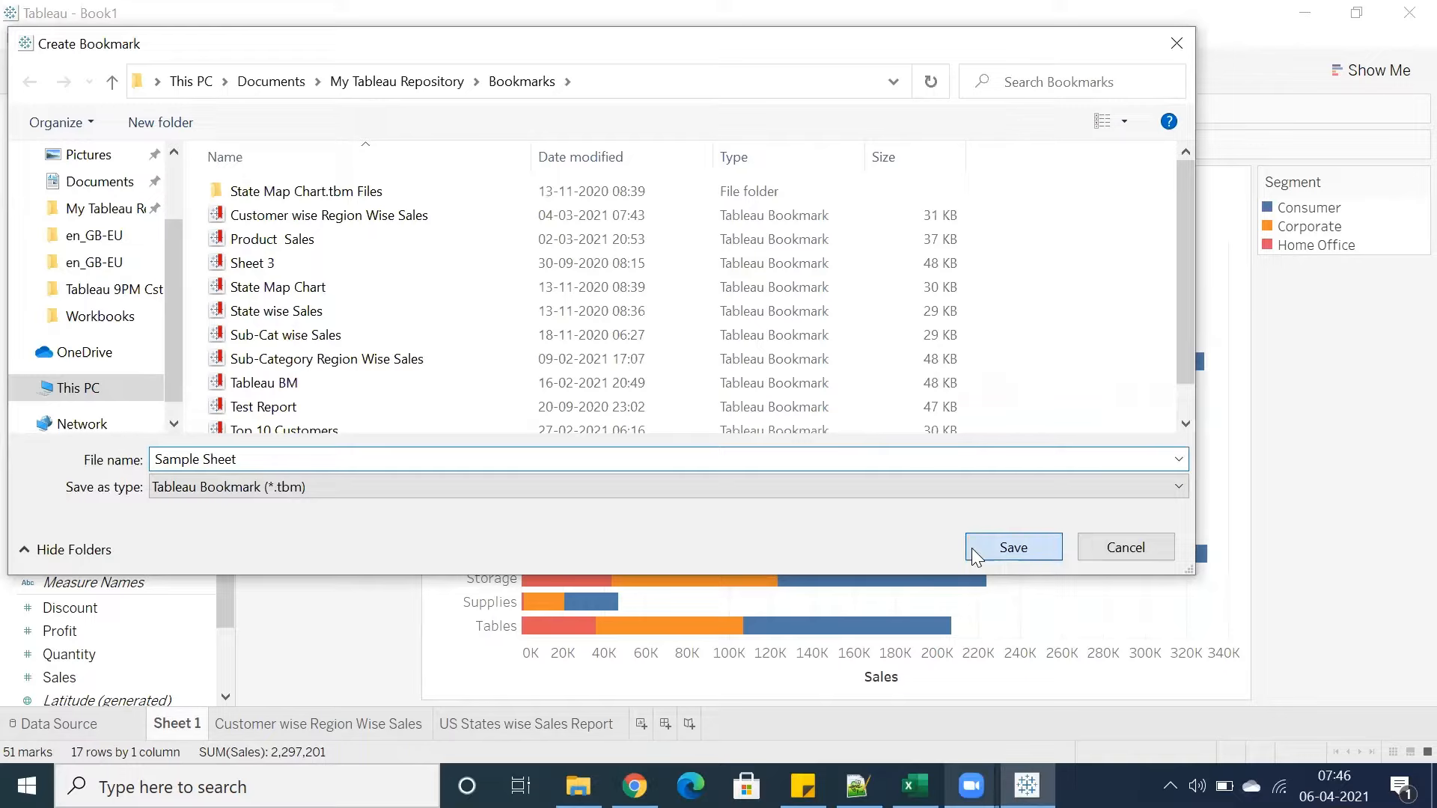
click(1013, 547)
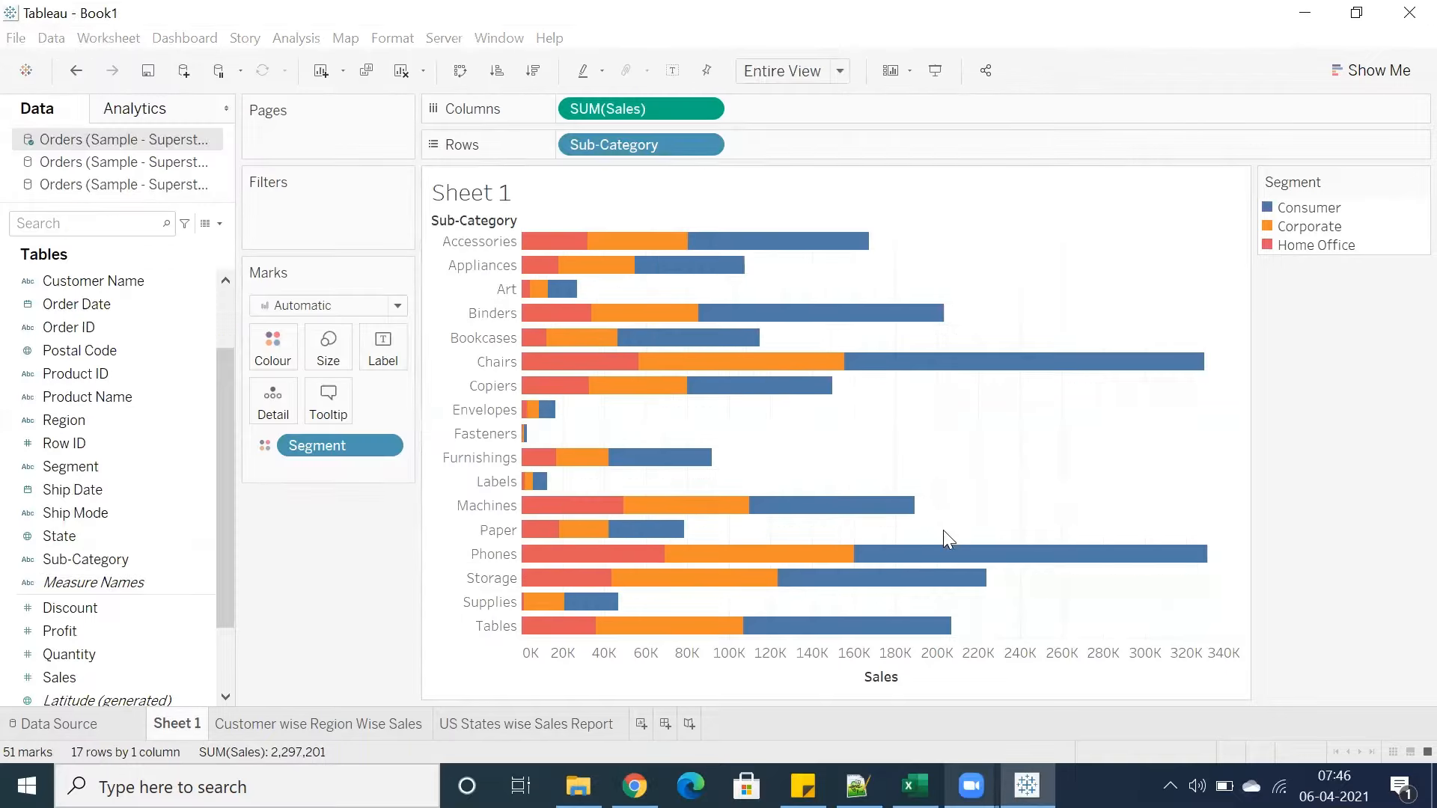
Add a new worksheet and load the Sample Sheet bookmark into it
click(641, 724)
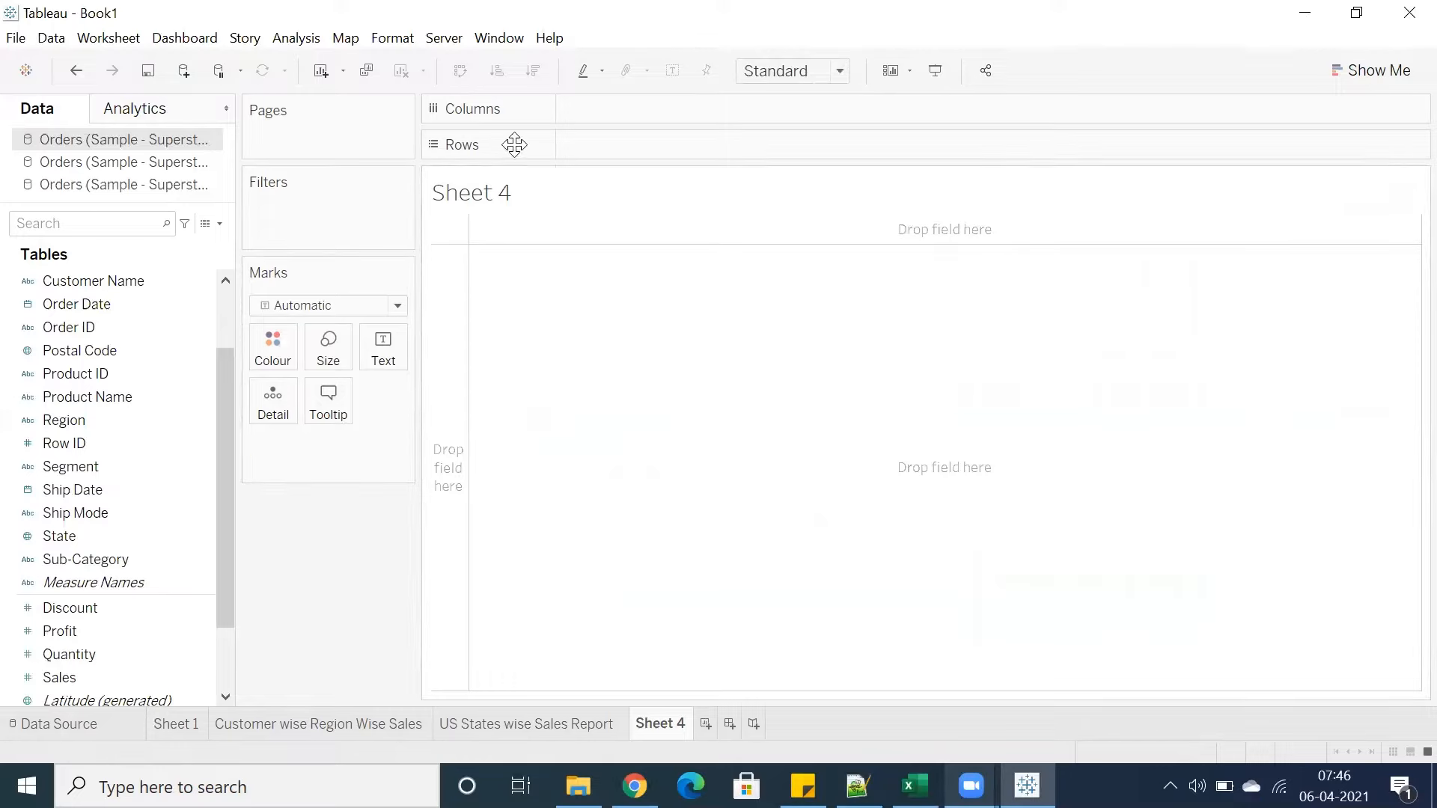
click(499, 37)
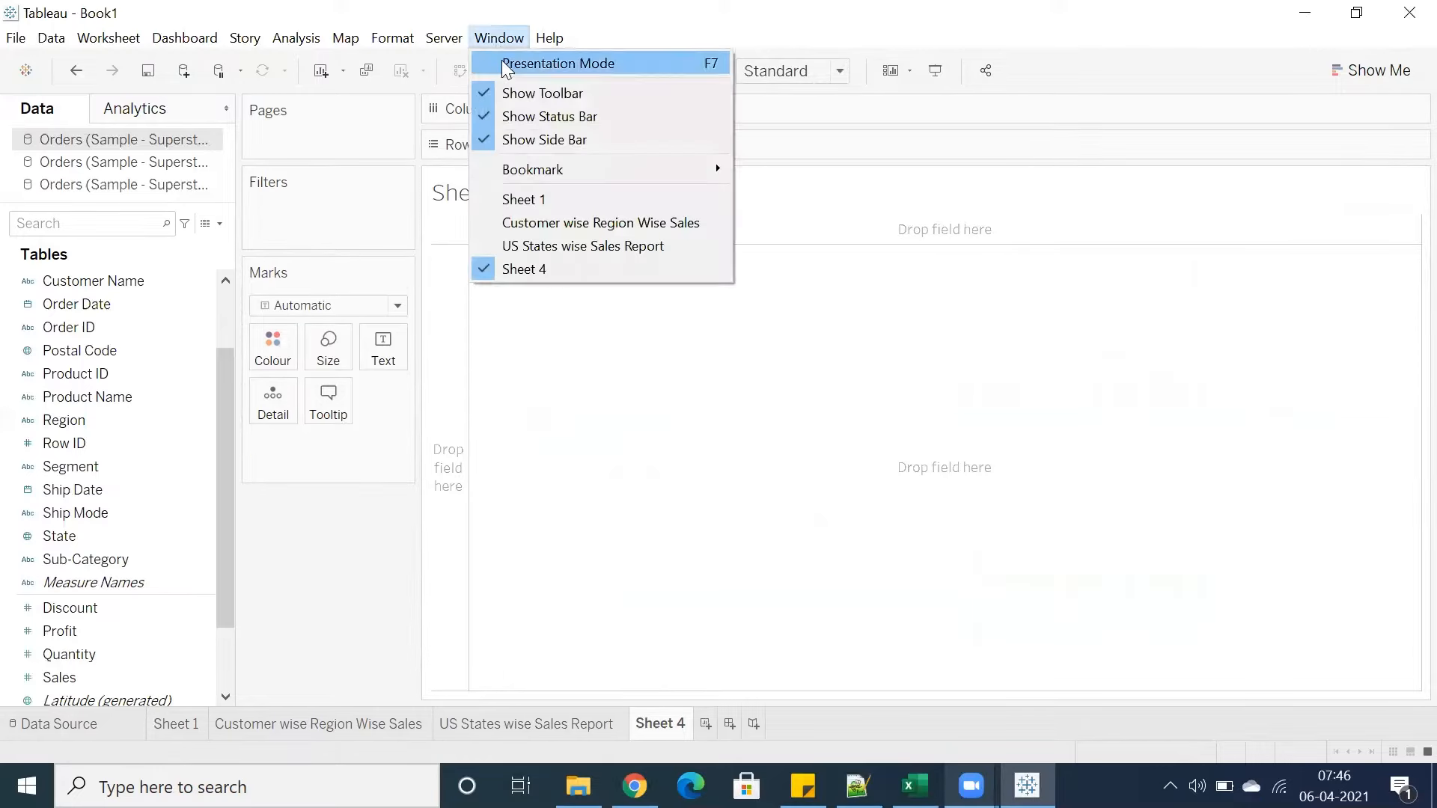
mouse_move(711, 169)
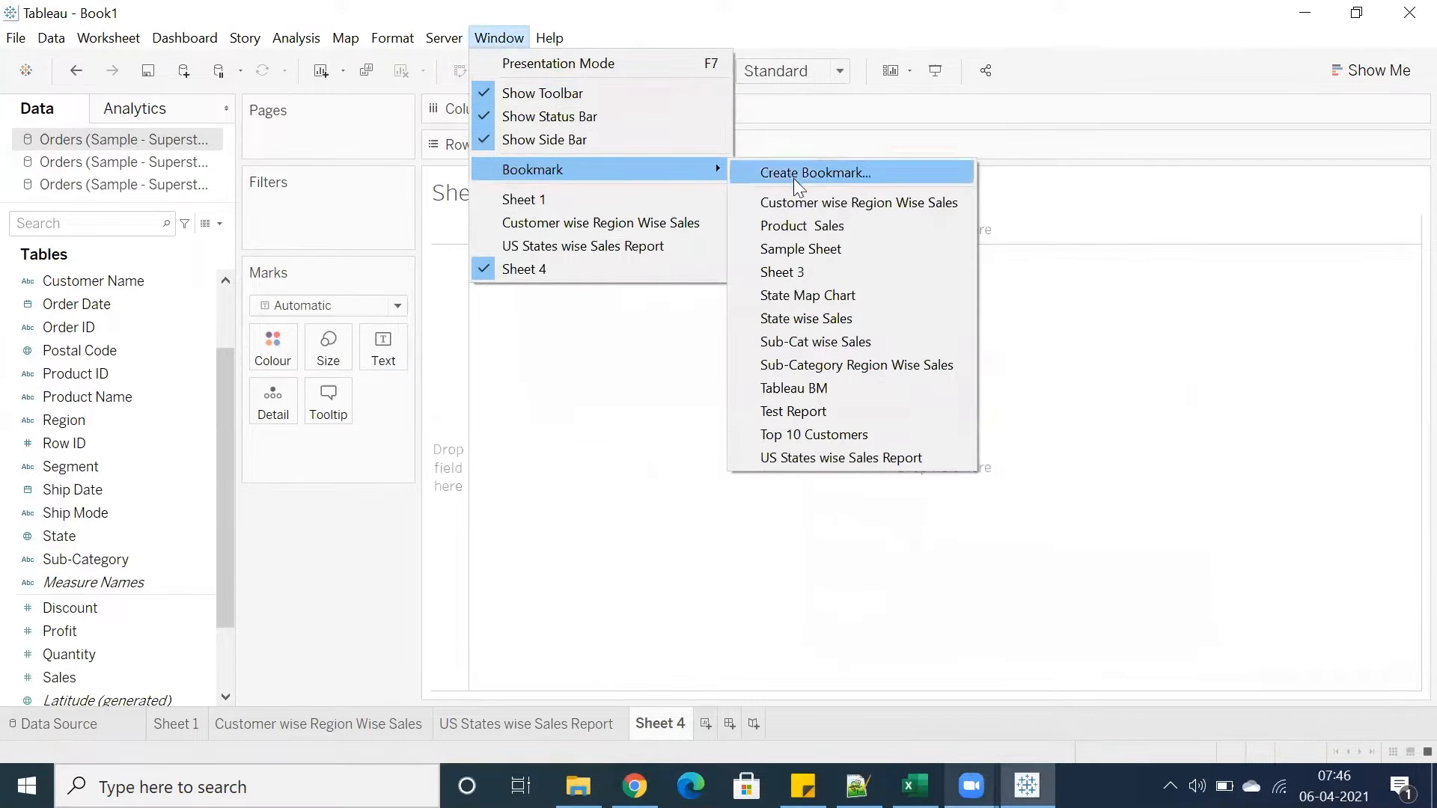
click(794, 251)
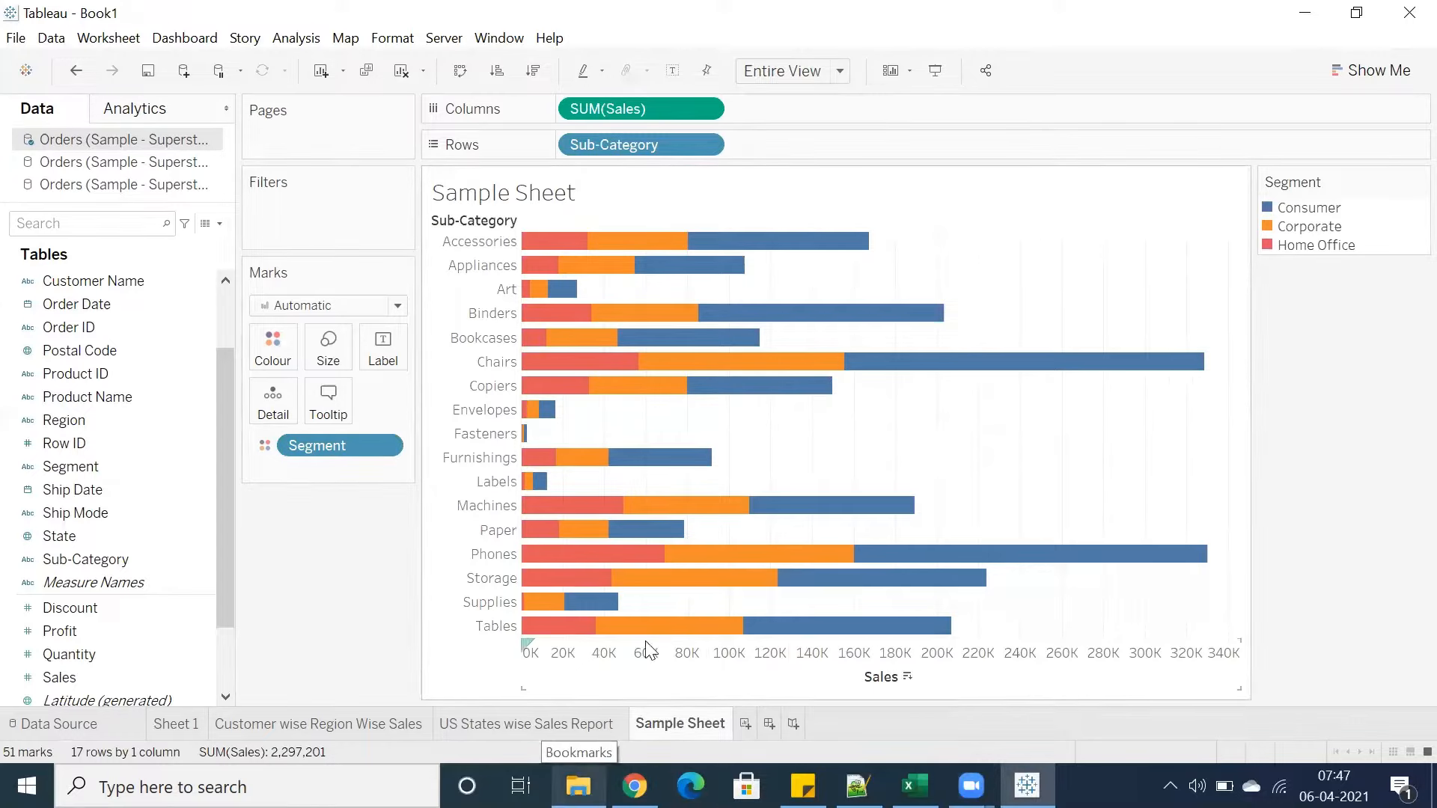
click(499, 38)
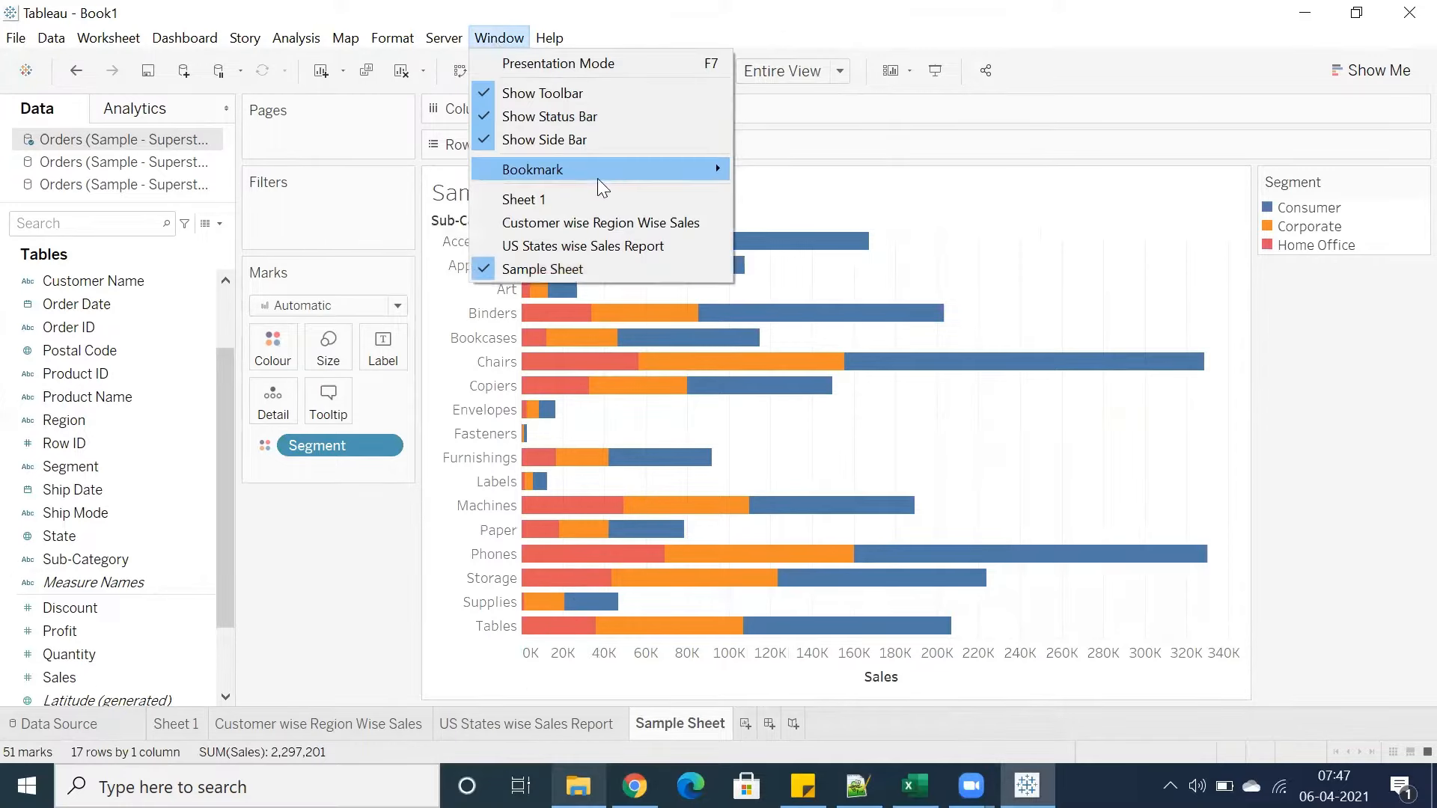
mouse_move(715, 171)
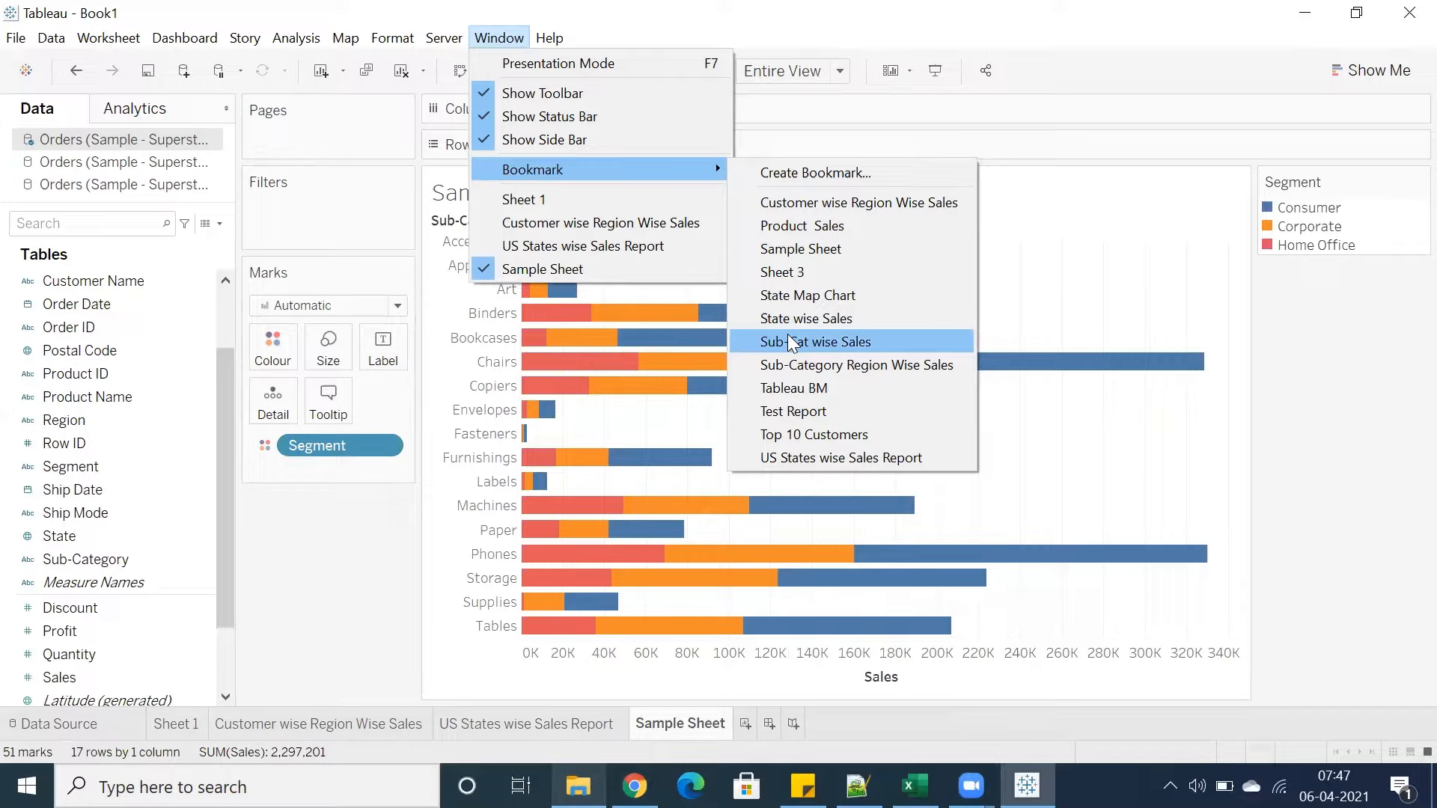
key(Escape)
key(Escape)
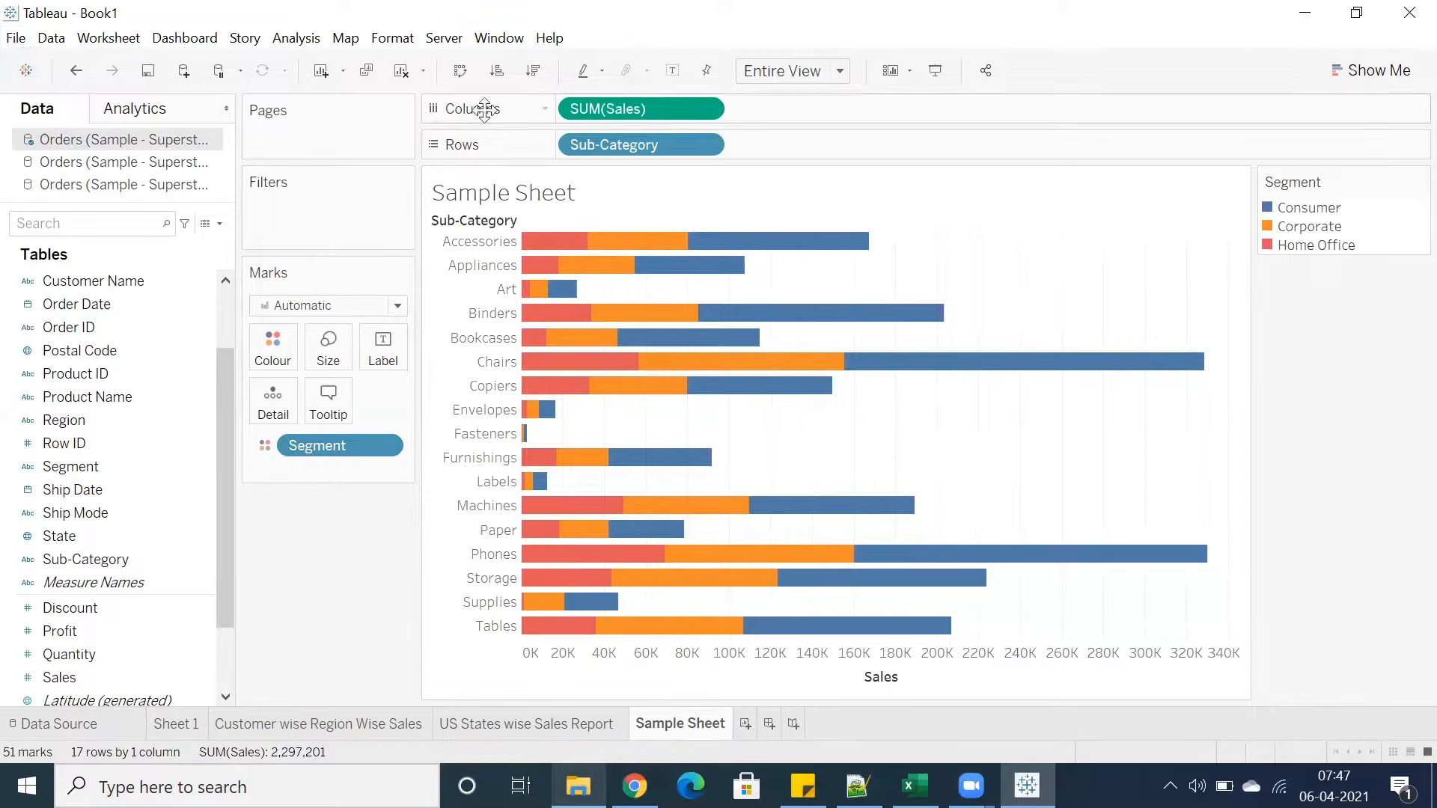
Load the State Map Chart bookmark into the workbook
click(498, 37)
mouse_move(723, 167)
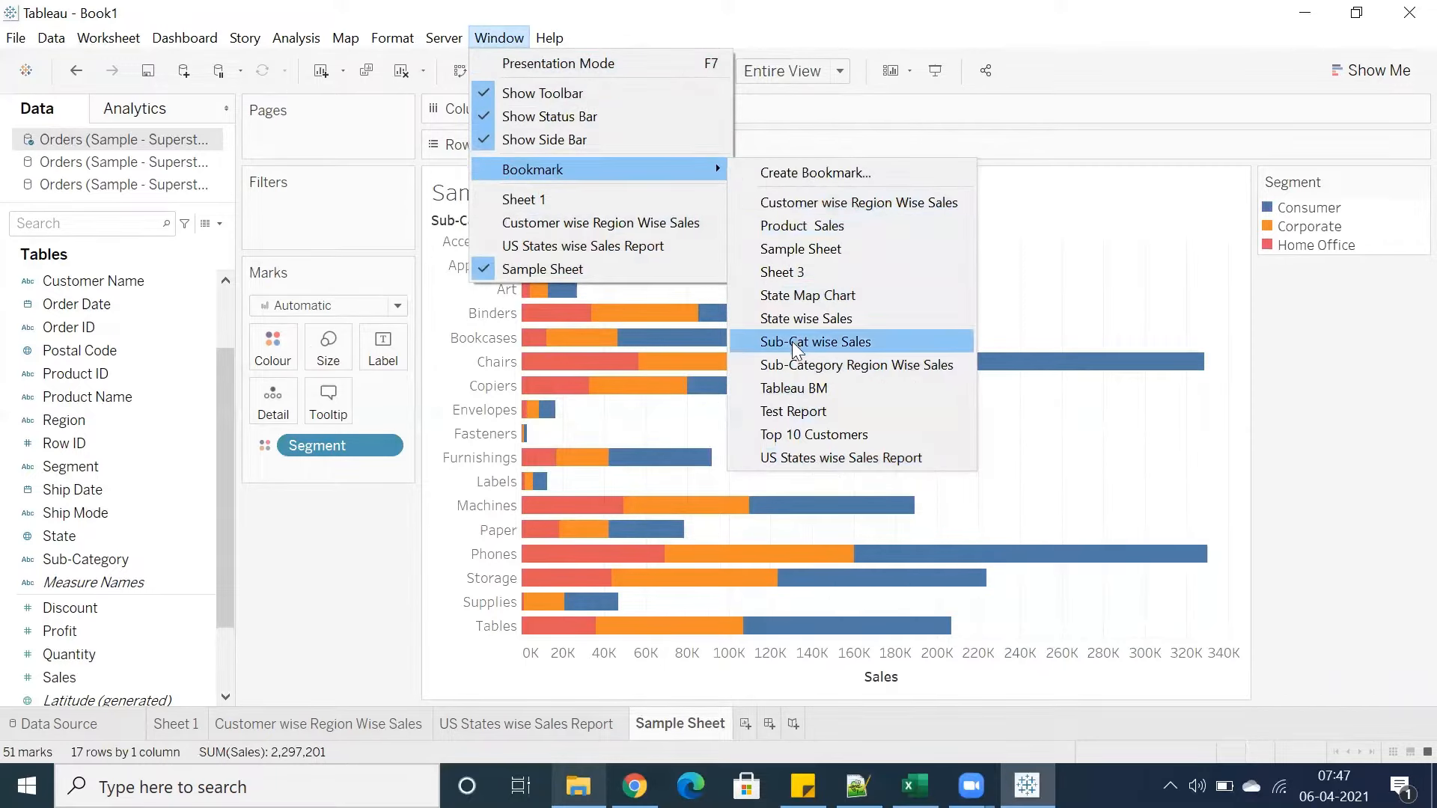
click(857, 298)
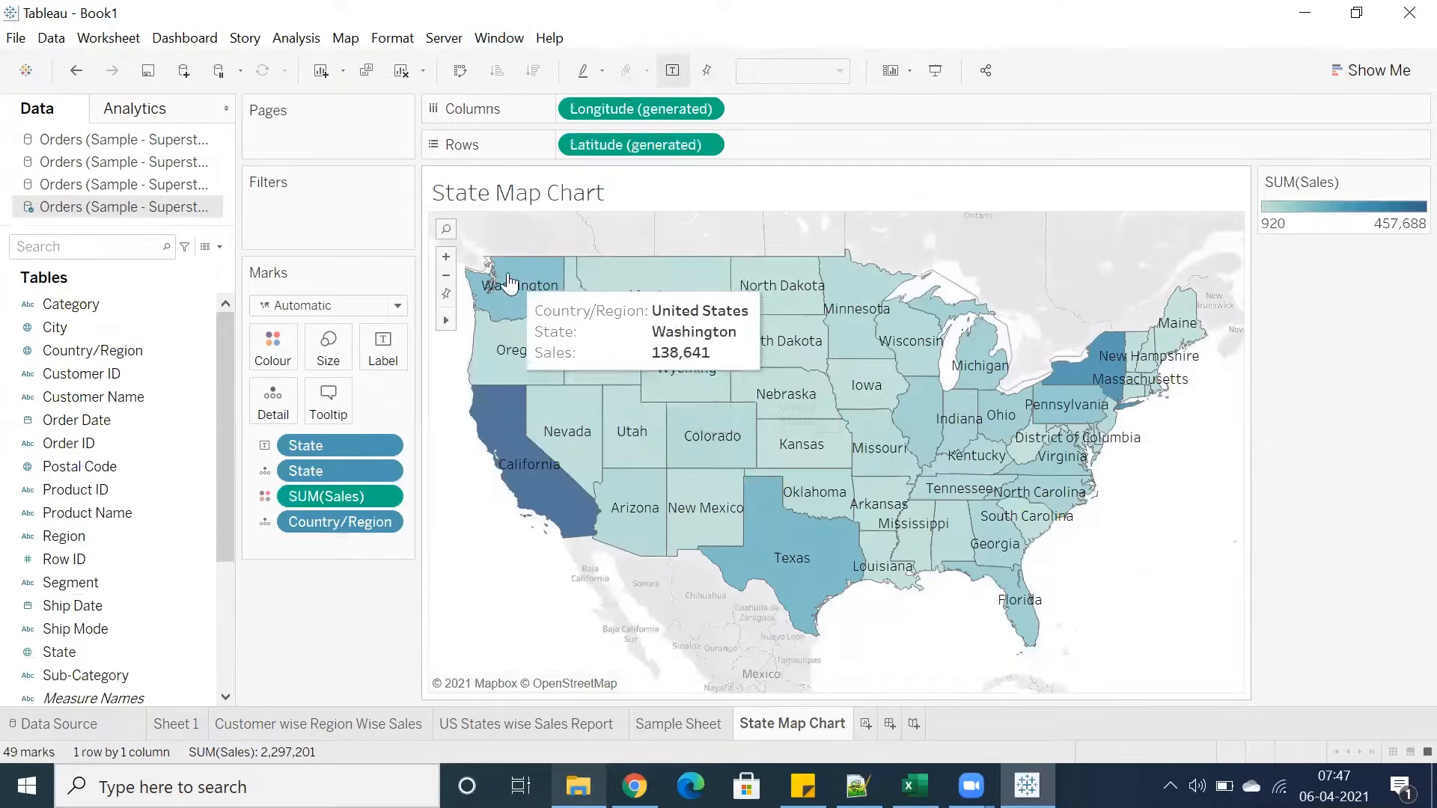
drag(509, 274, 1091, 593)
click(514, 584)
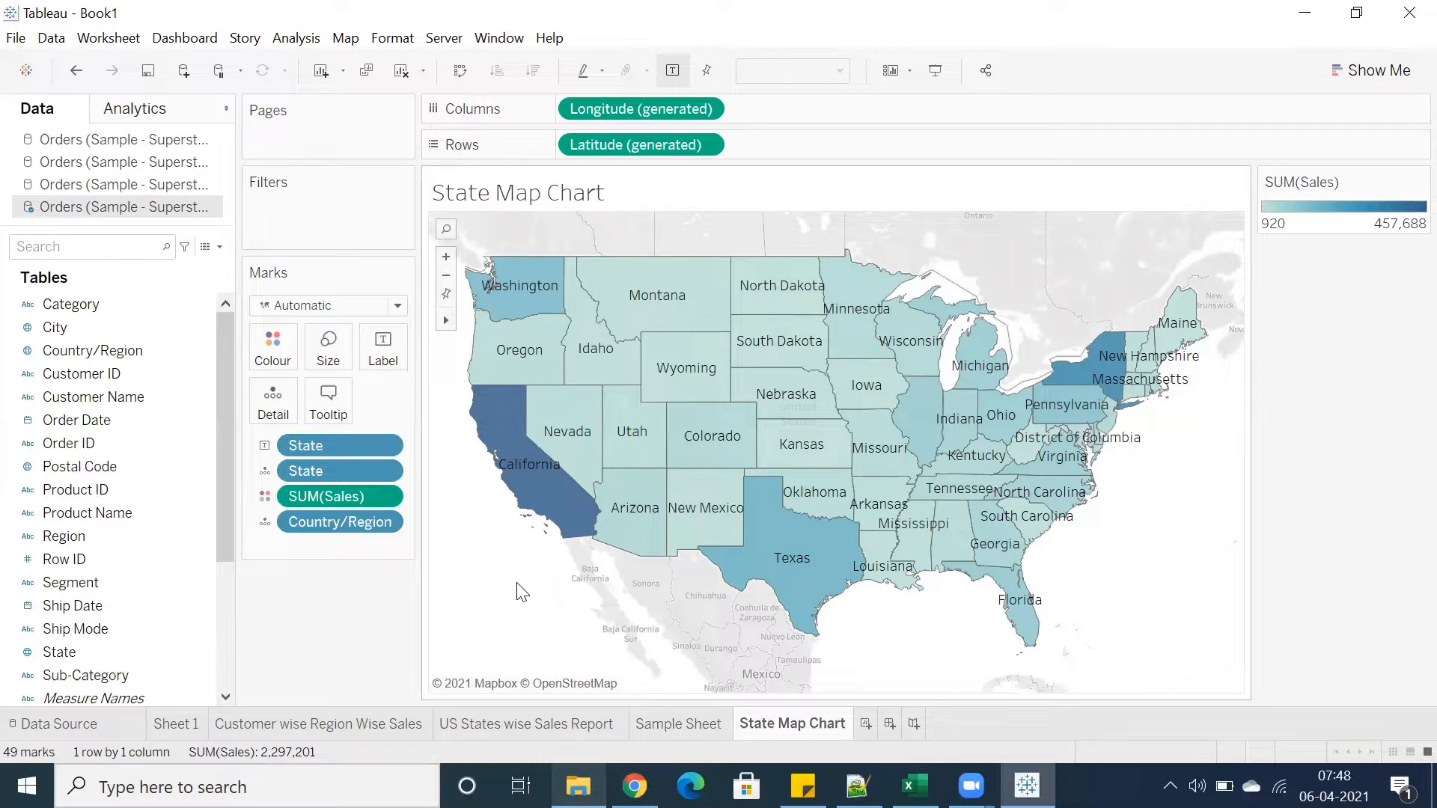
mouse_move(531, 516)
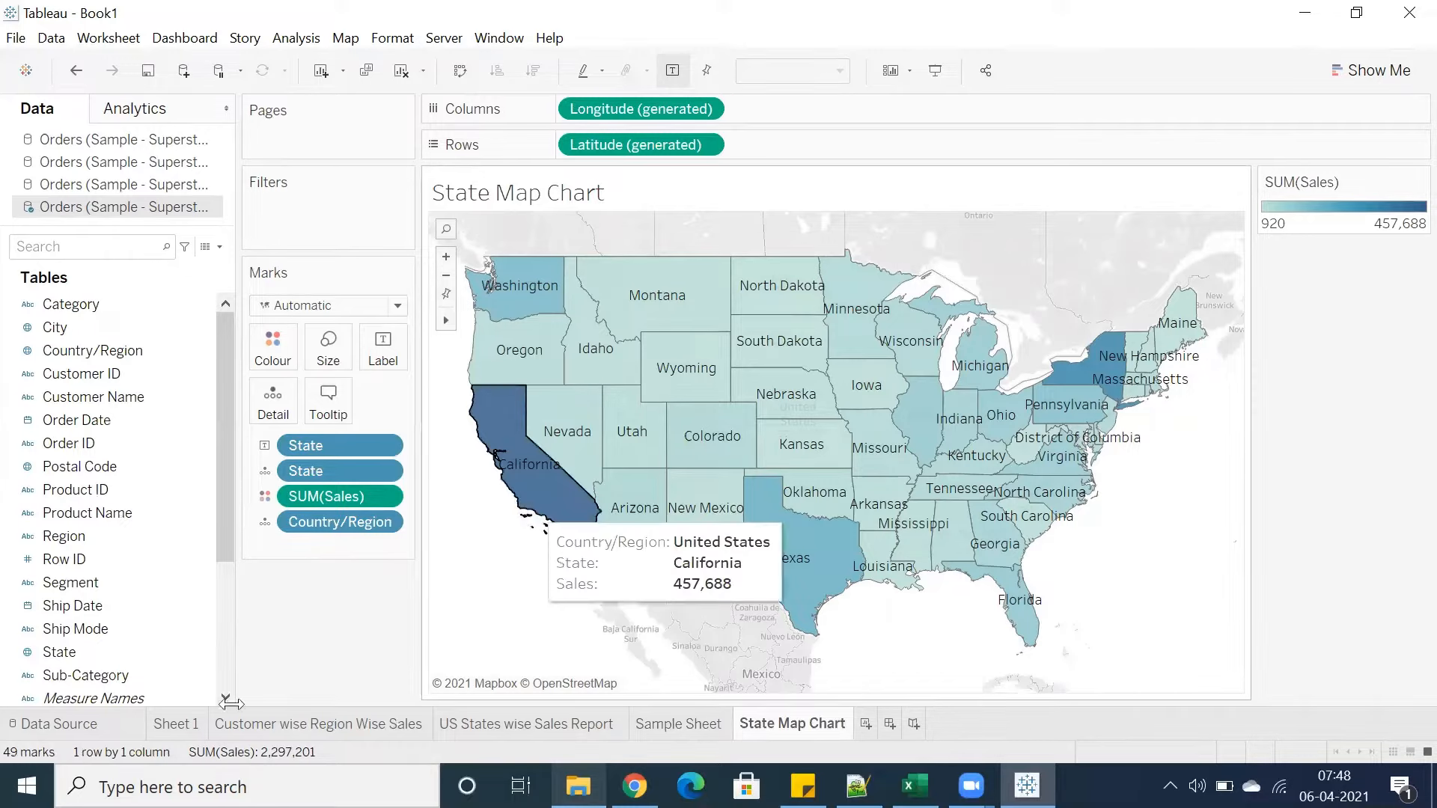
Open the Customer wise Region Wise Sales sheet and include all regions, including West, in its Region filter
click(302, 724)
click(1274, 251)
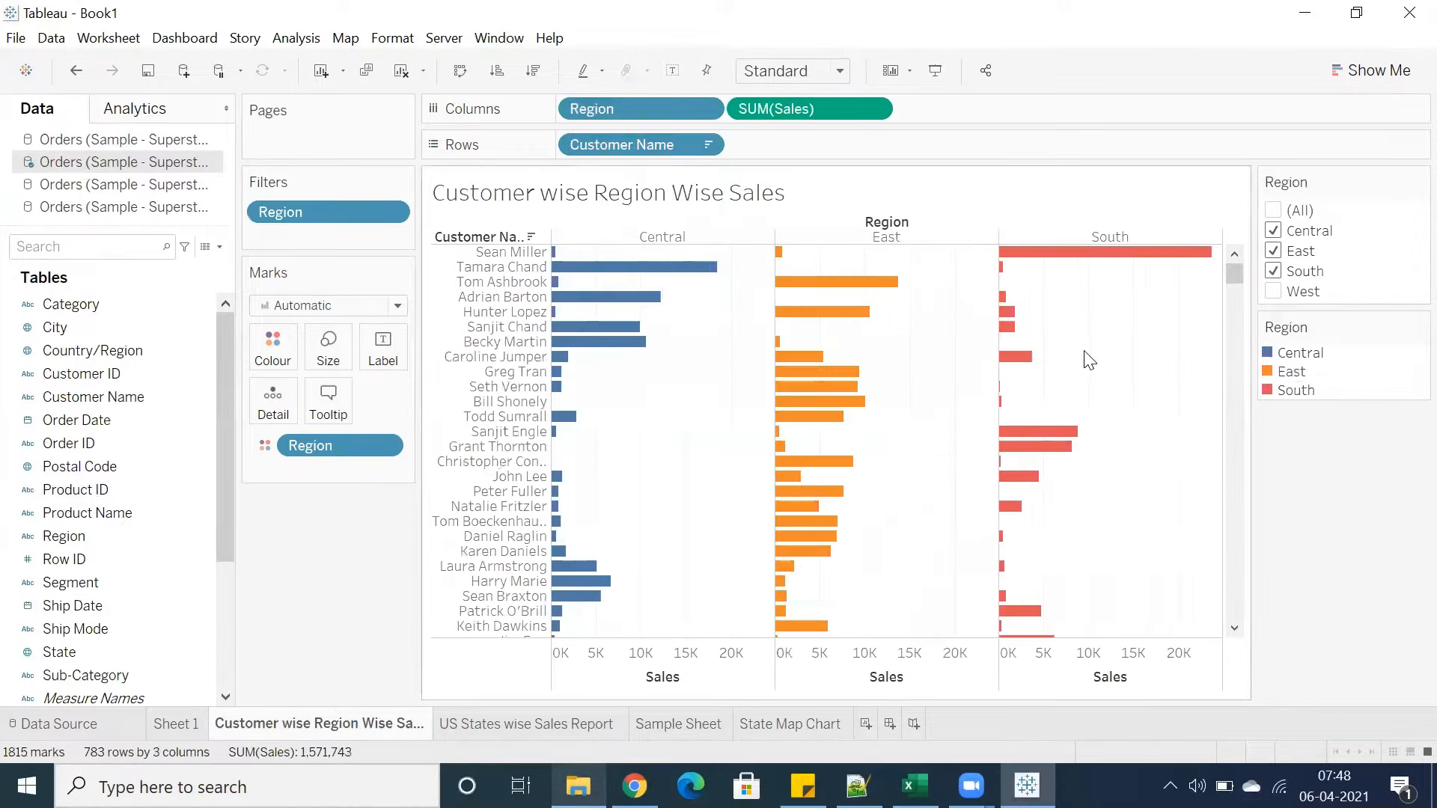
click(1273, 291)
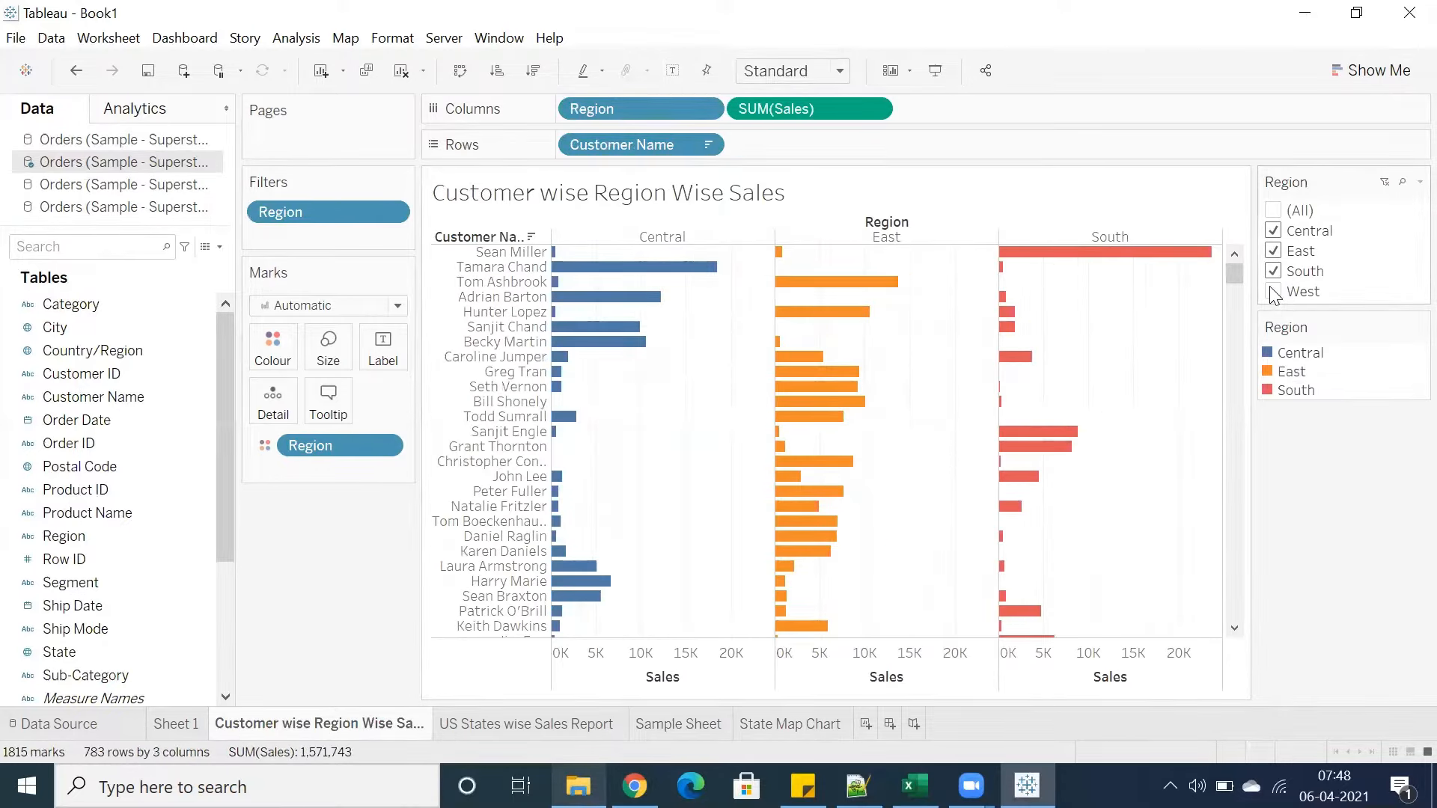
mouse_move(281, 733)
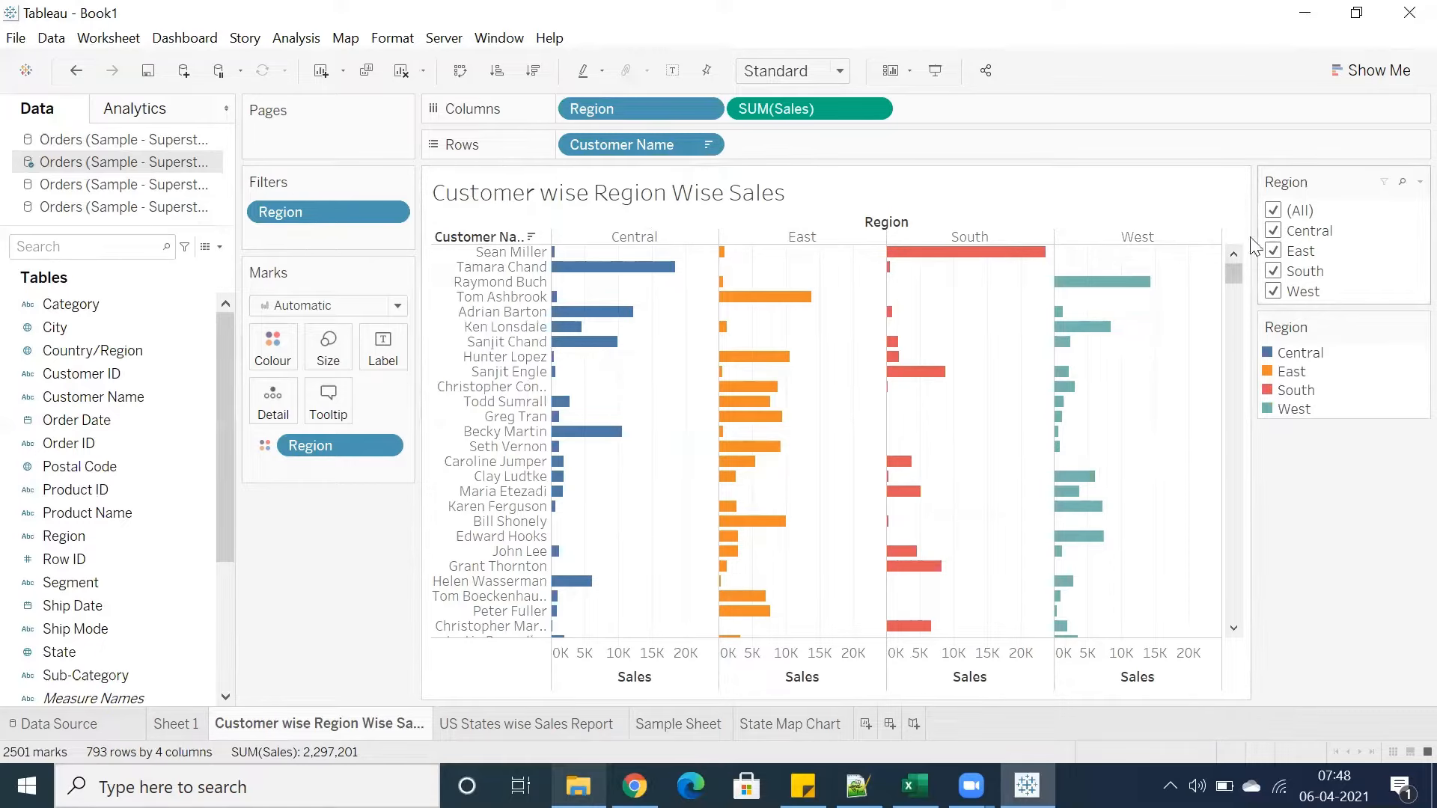
Add a new worksheet and load the Customer wise Region Wise Sales bookmark into it
click(862, 725)
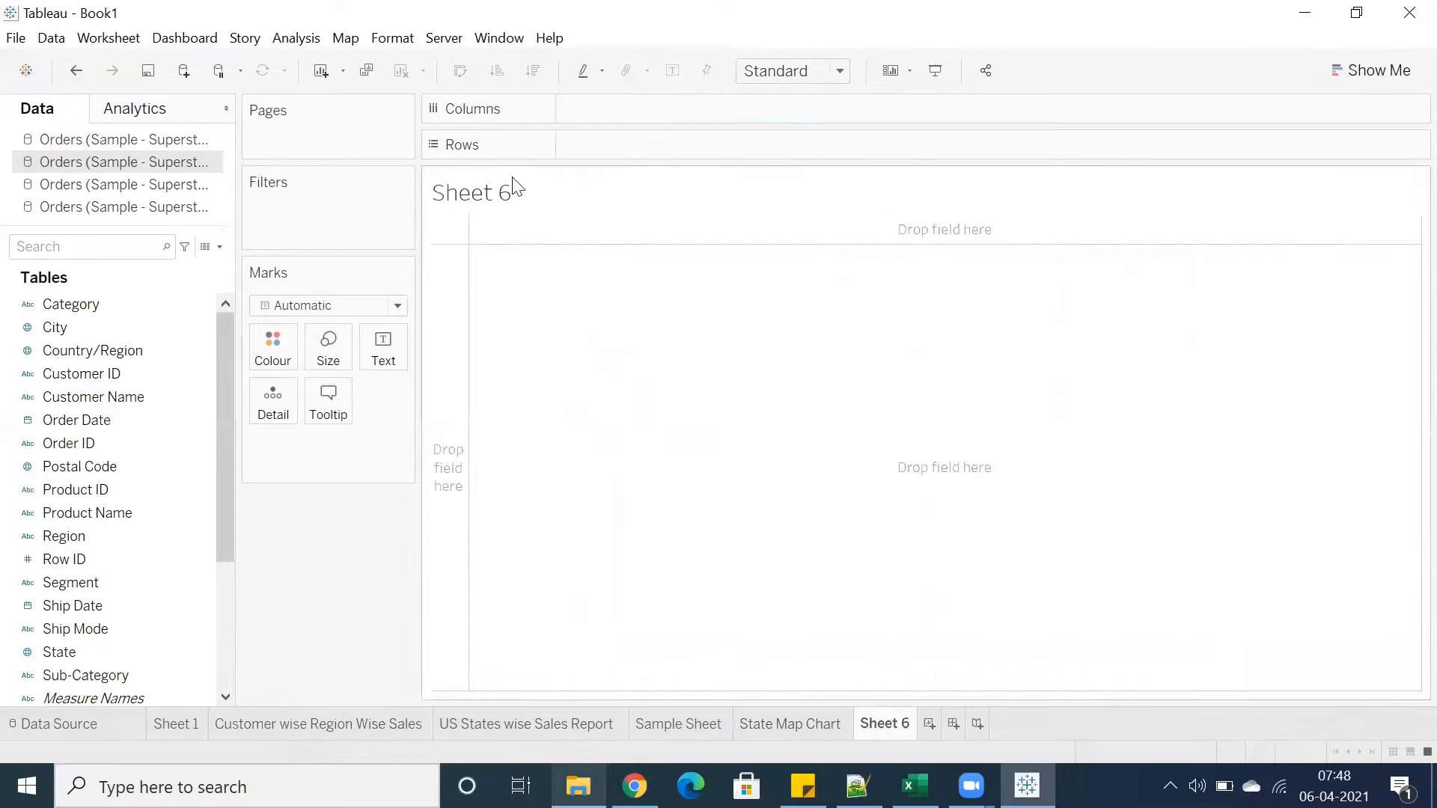
click(494, 39)
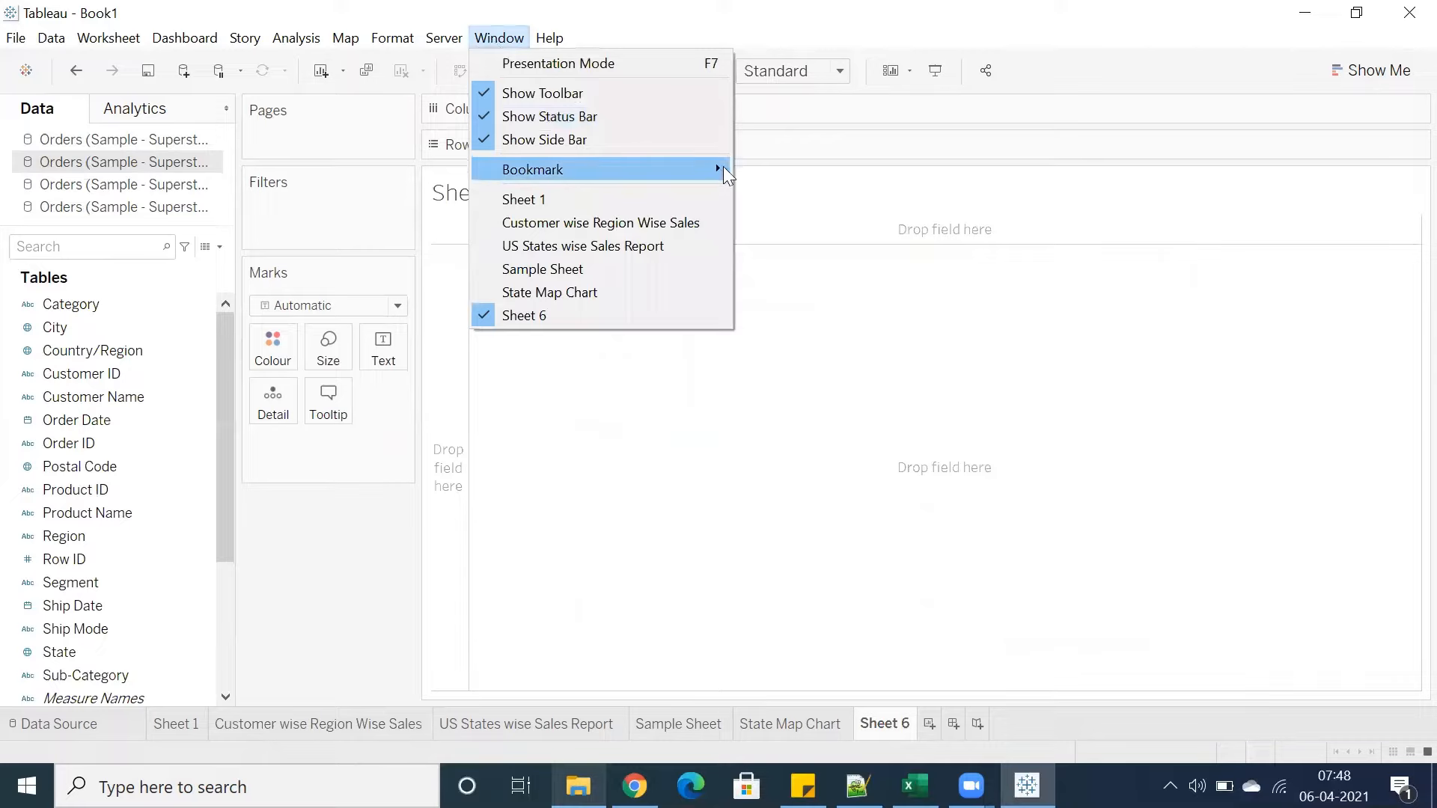
mouse_move(717, 169)
click(813, 199)
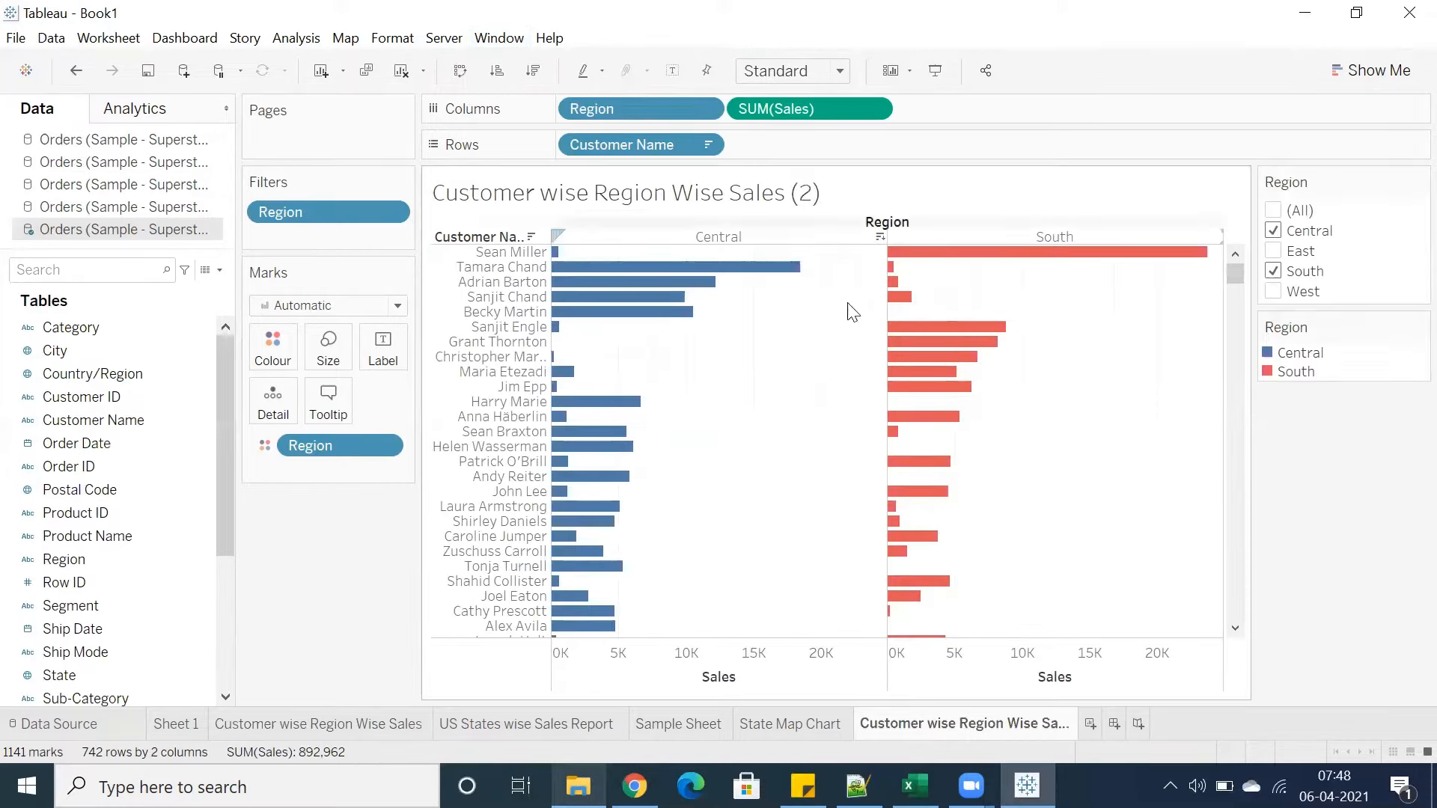
mouse_move(1085, 260)
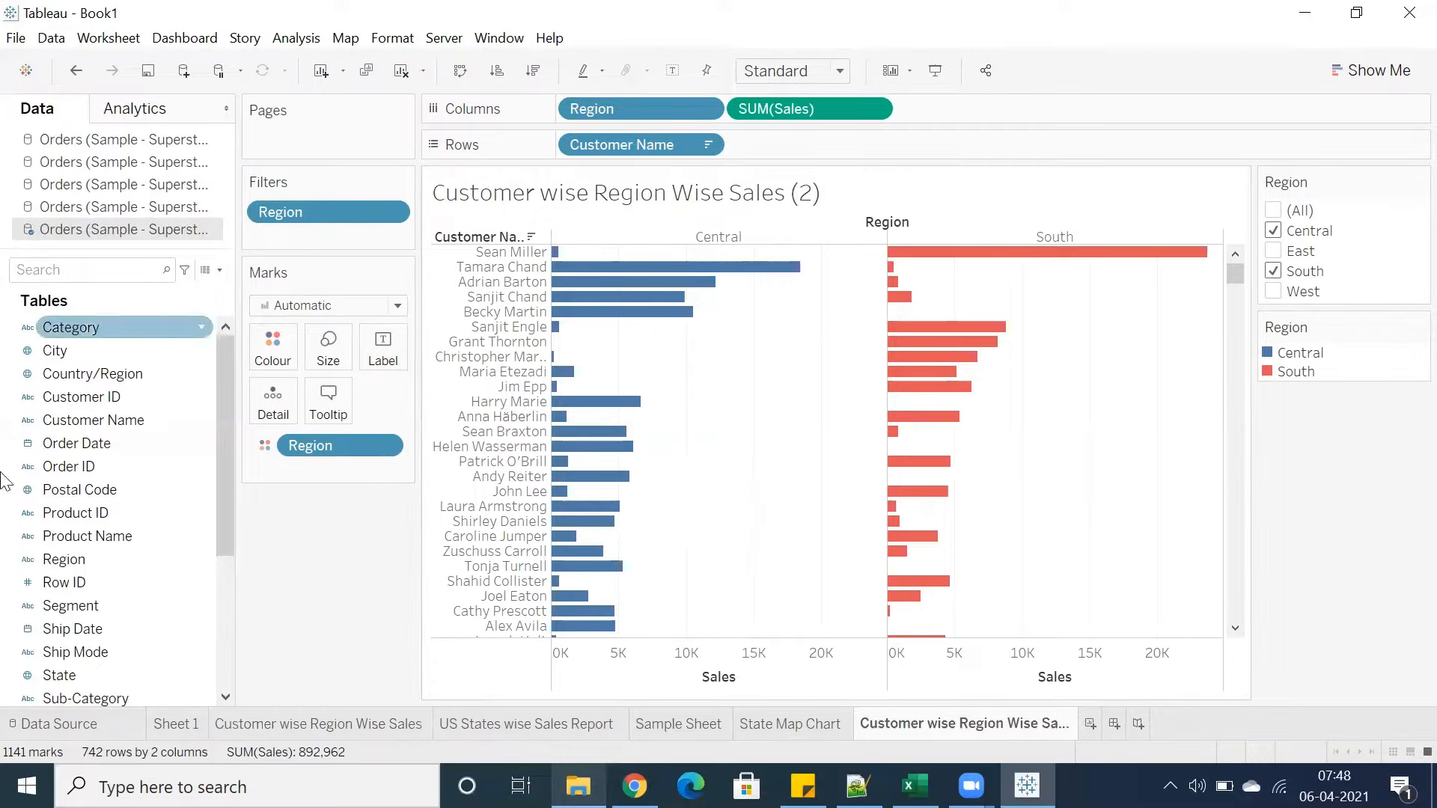
mouse_move(944, 258)
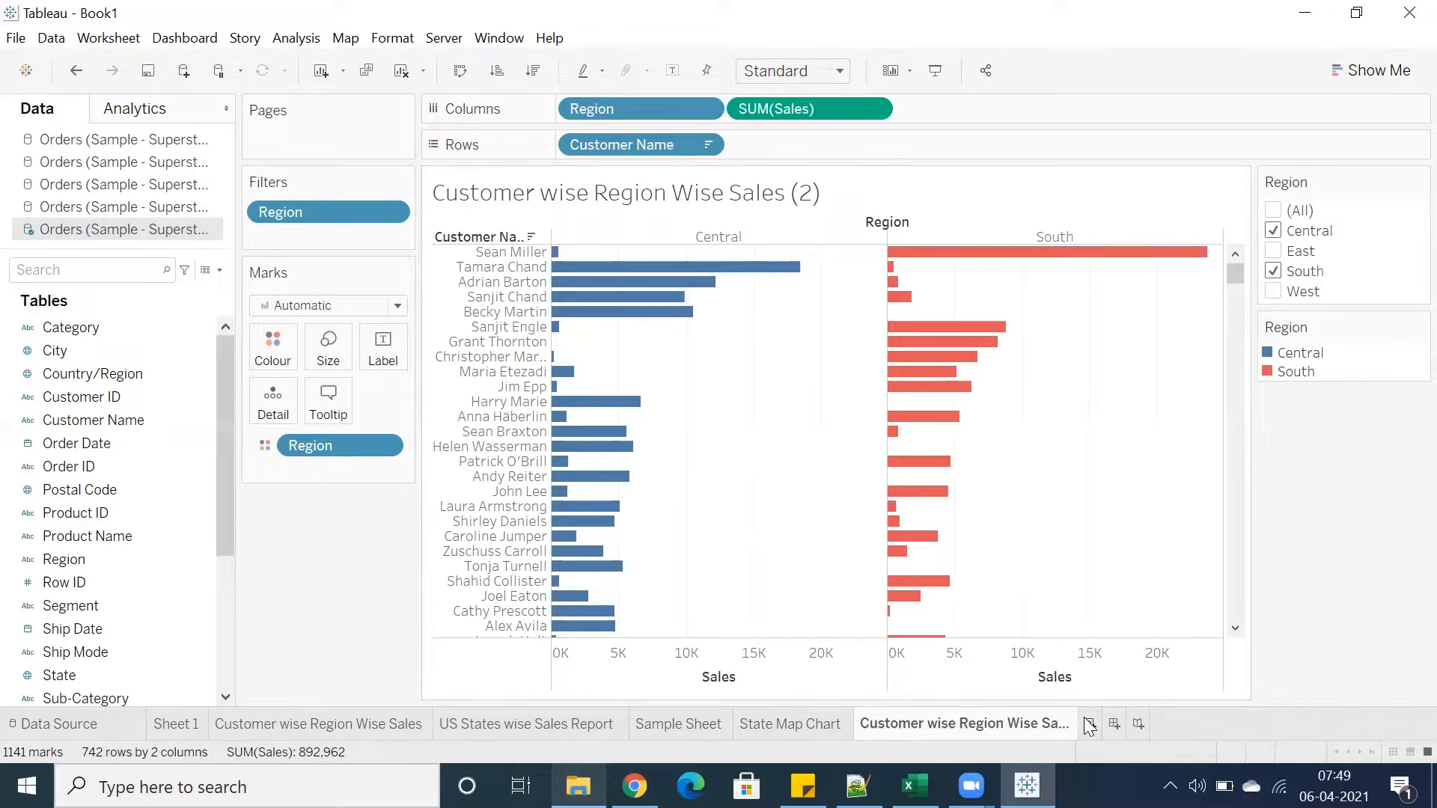
Open the State Map Chart sheet and switch its background map to Satellite
click(795, 730)
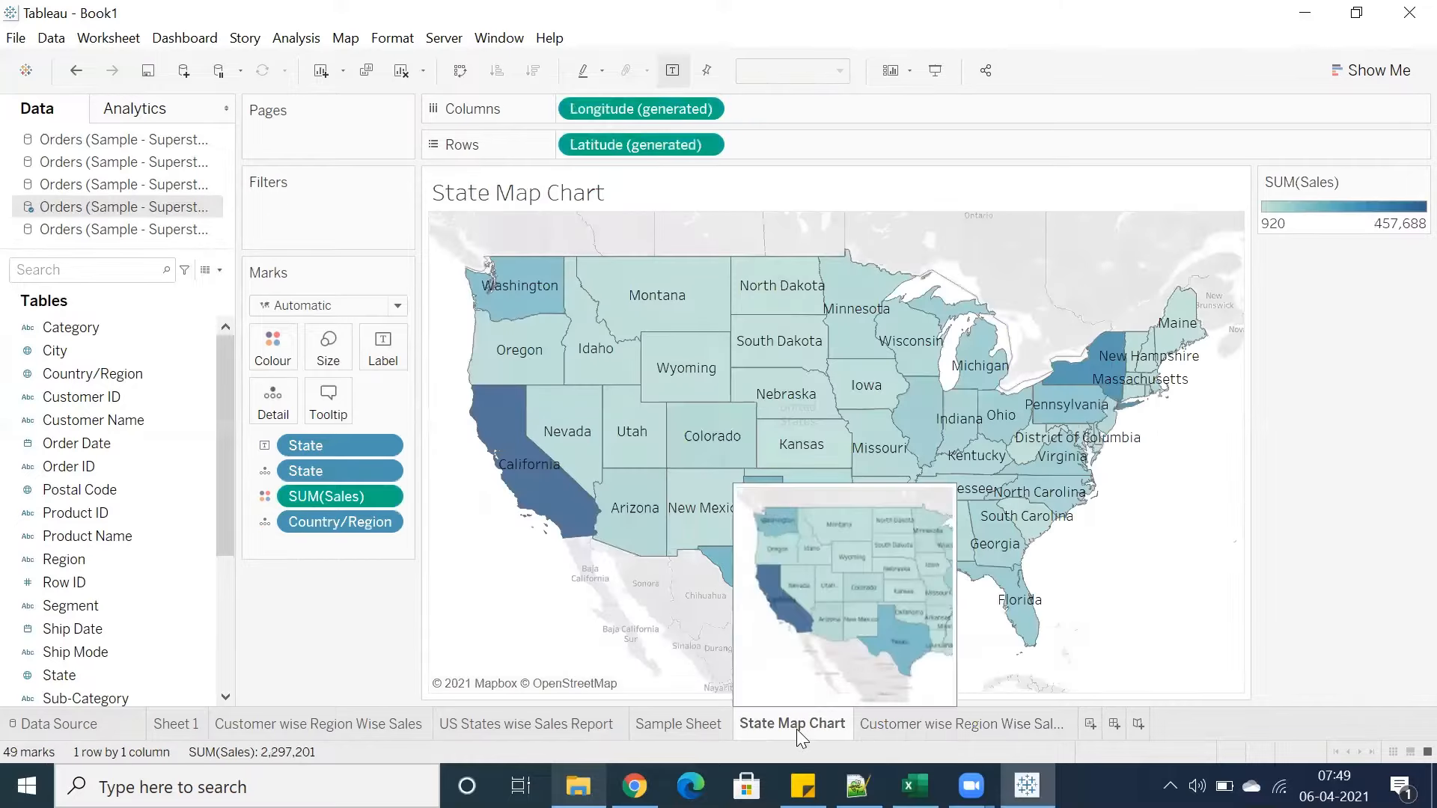
click(913, 786)
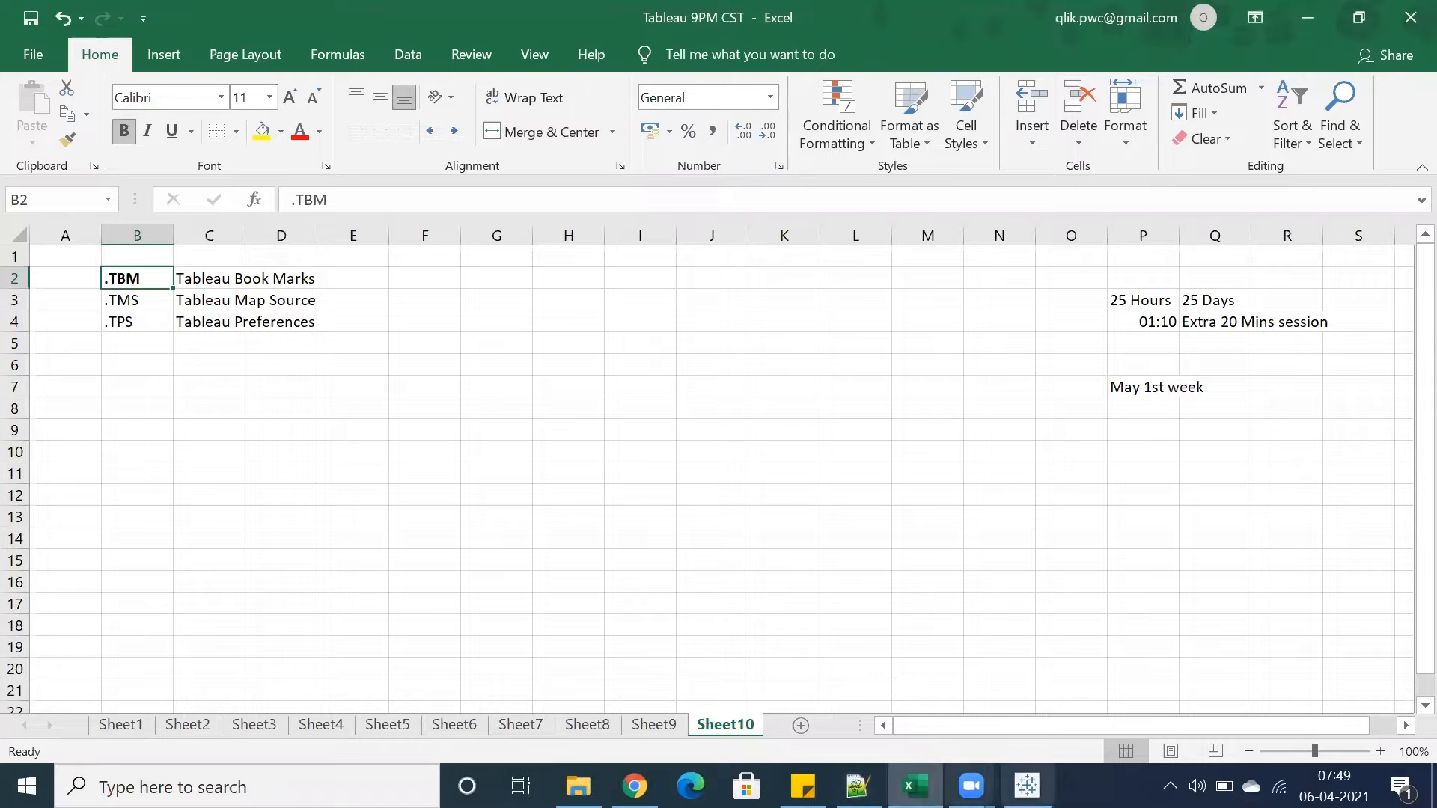
key(alt+Tab)
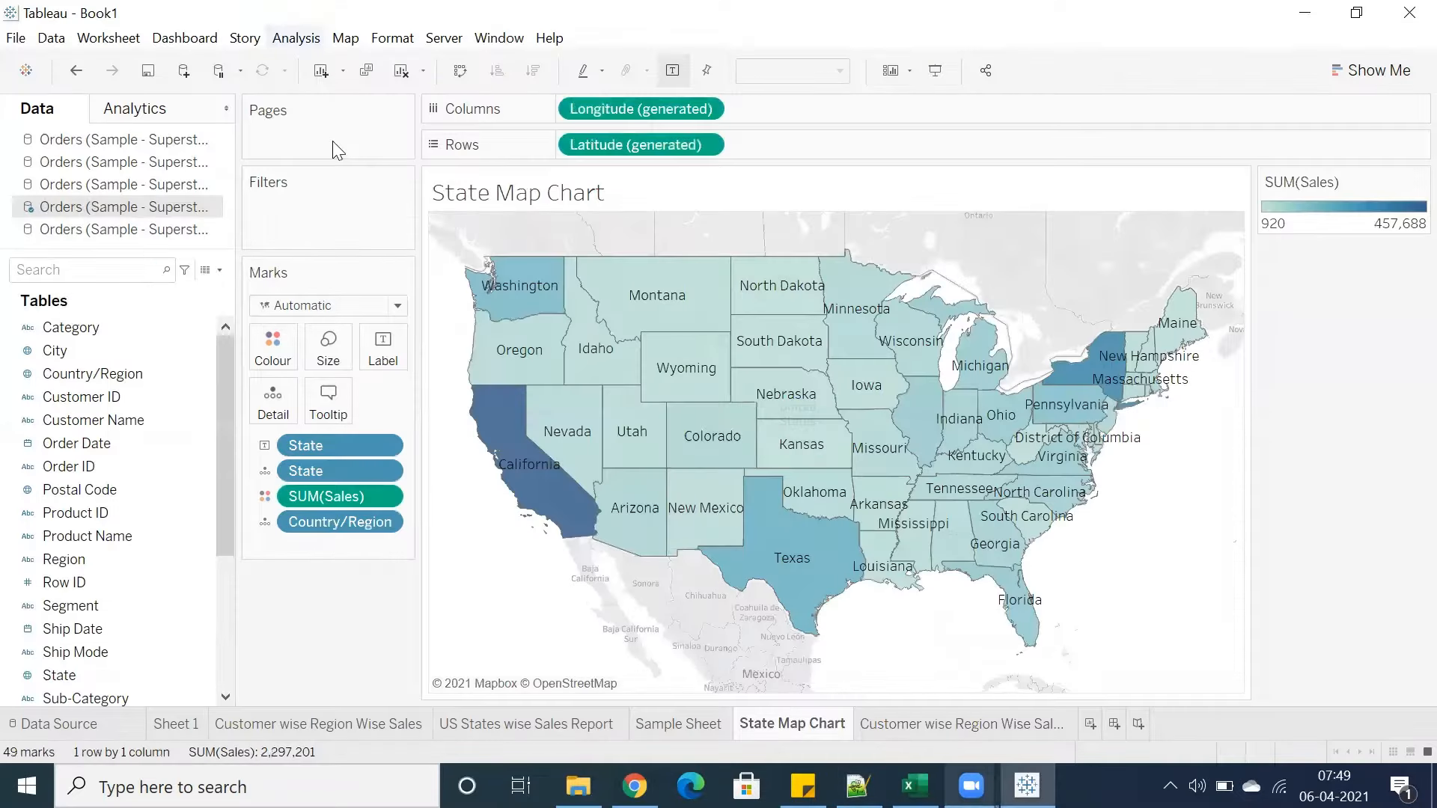
click(346, 39)
mouse_move(450, 64)
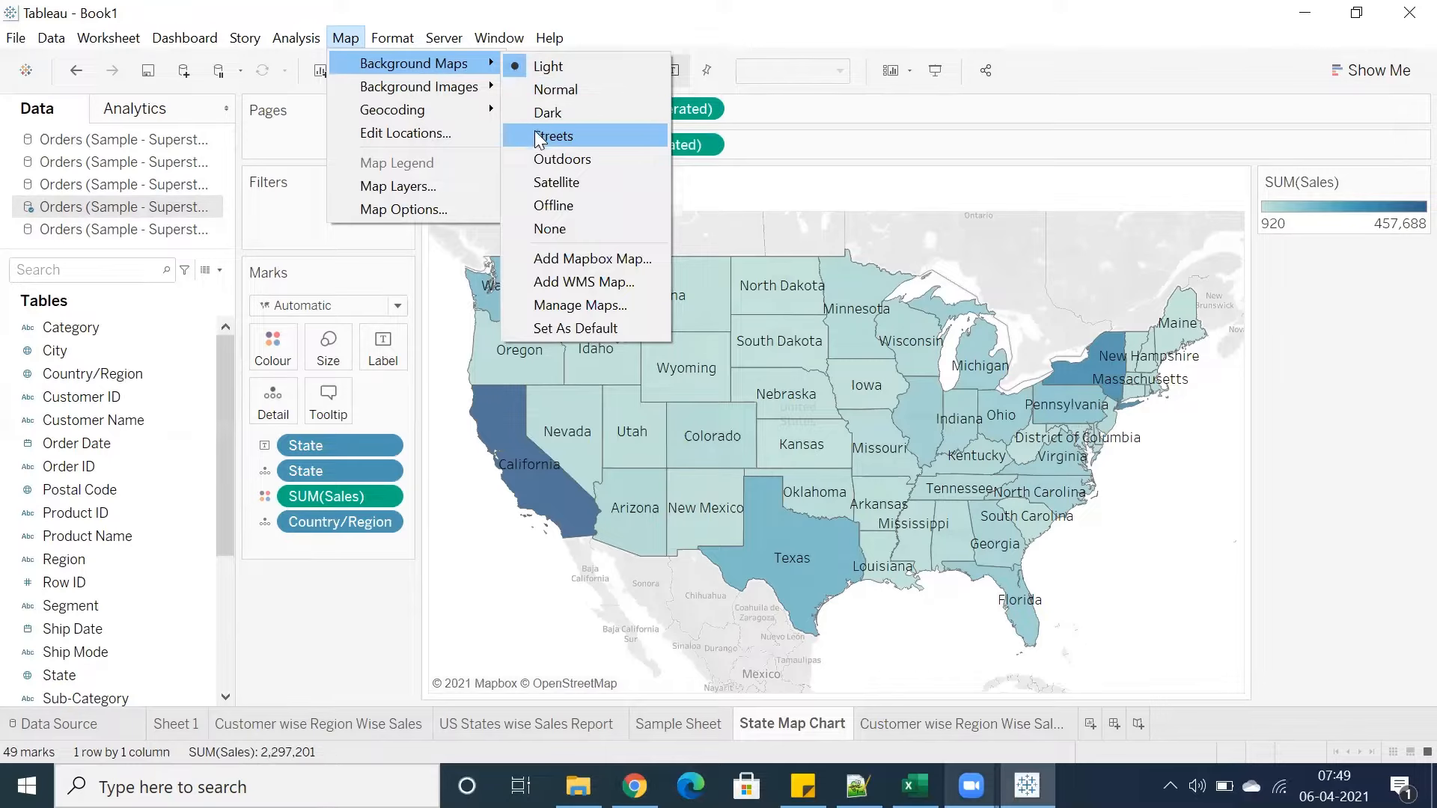
click(543, 182)
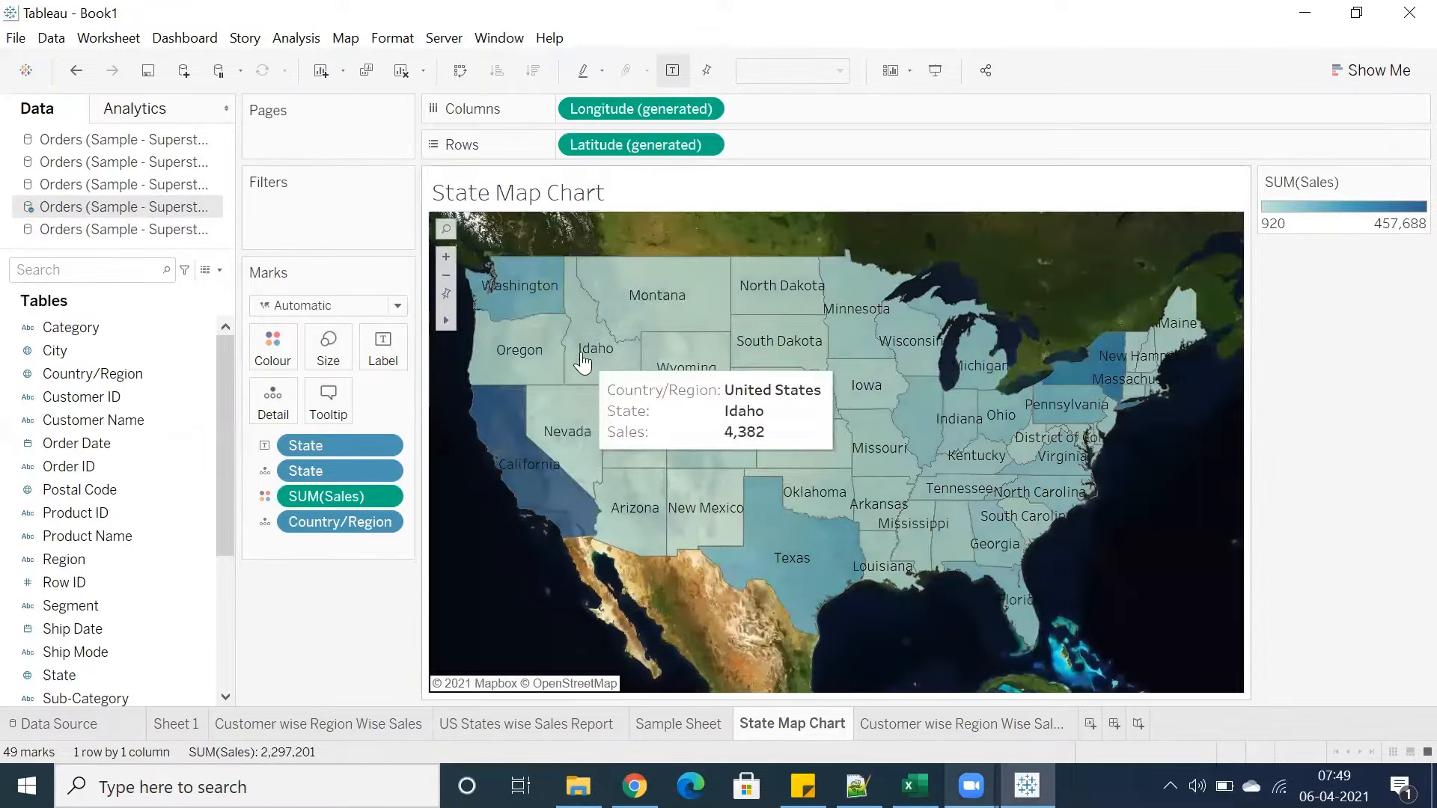
Open the Map Layers pane and set the background style to Dark
click(346, 37)
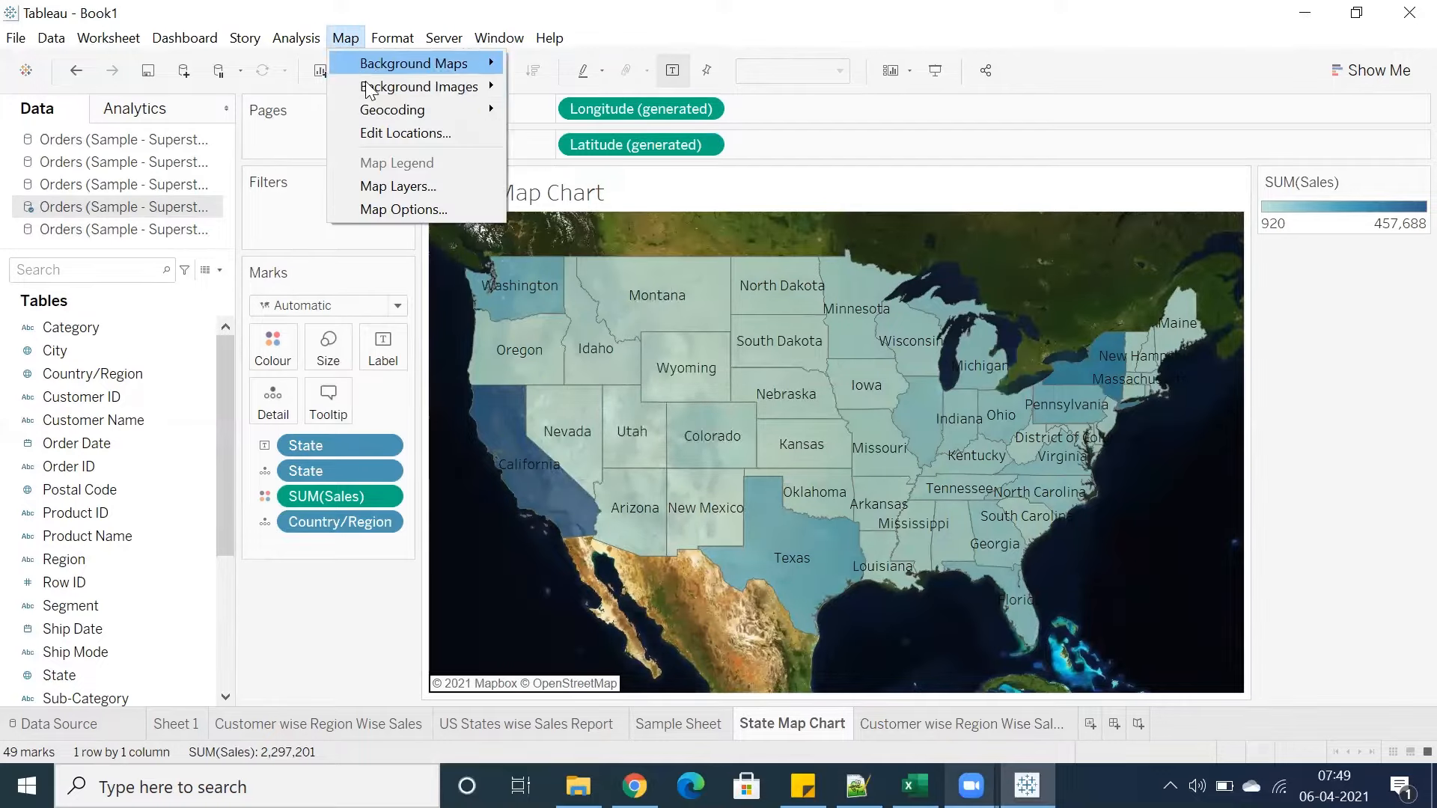
mouse_move(379, 93)
click(391, 182)
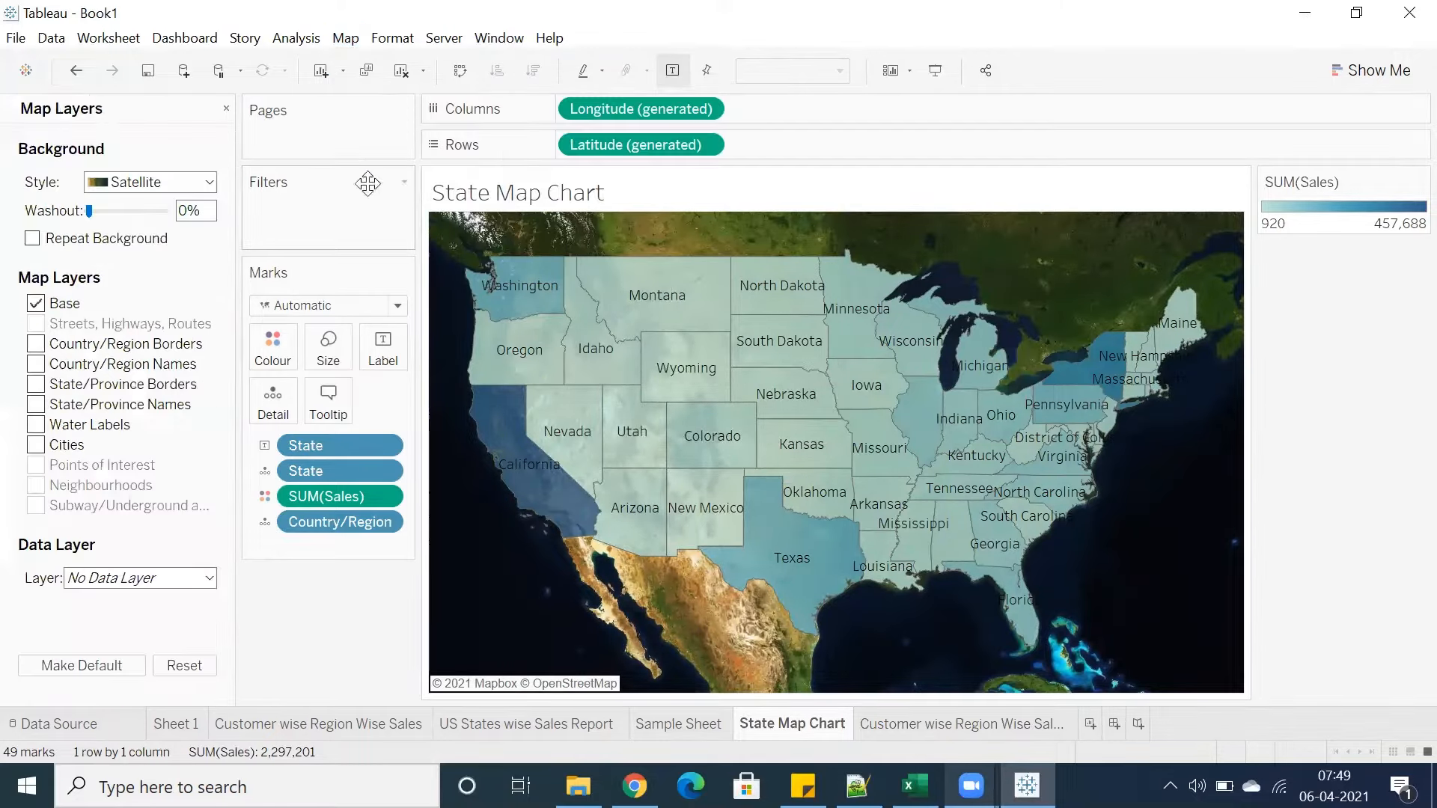
click(152, 182)
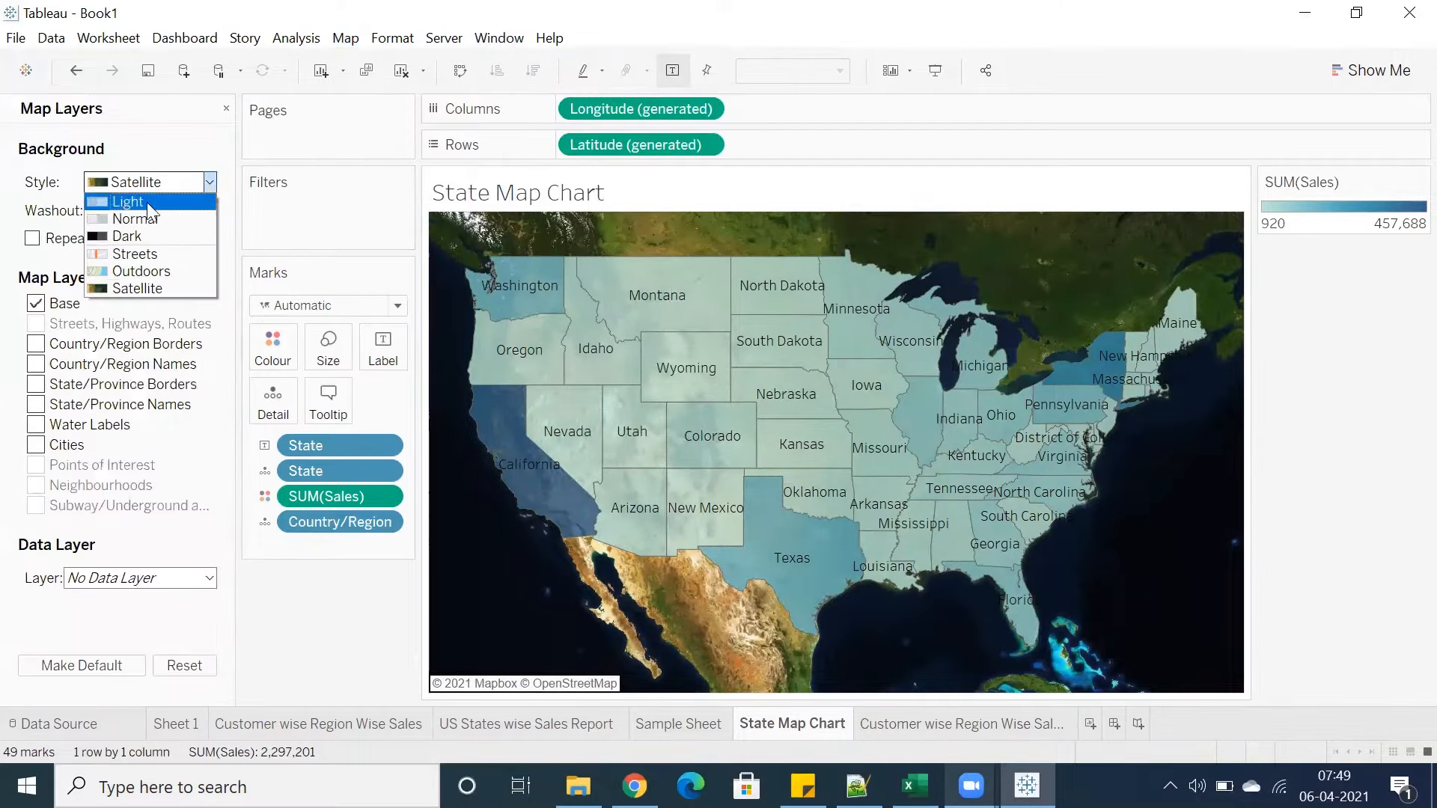
click(144, 240)
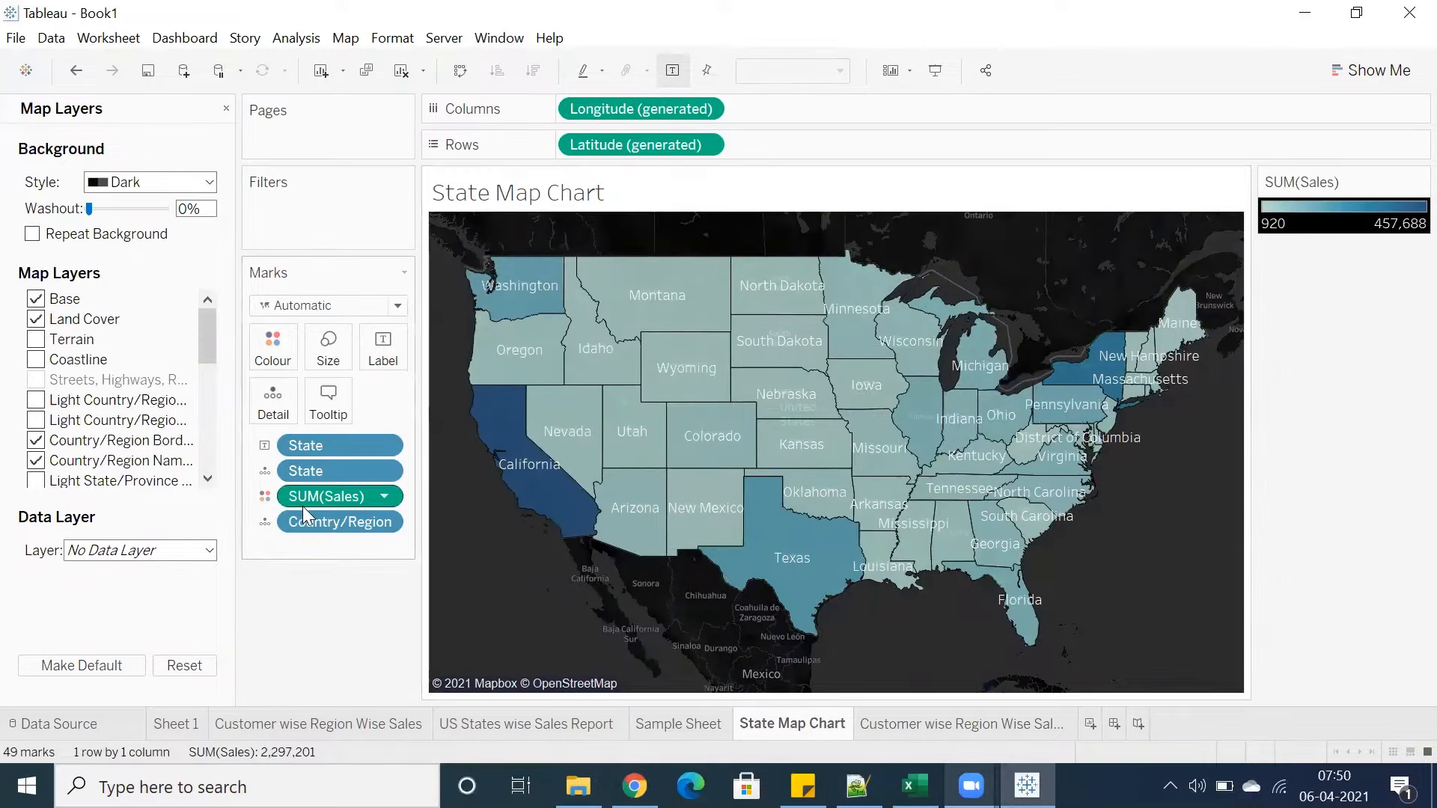
Remove SUM(Sales) from the Marks card of the State Map Chart
drag(297, 498, 305, 647)
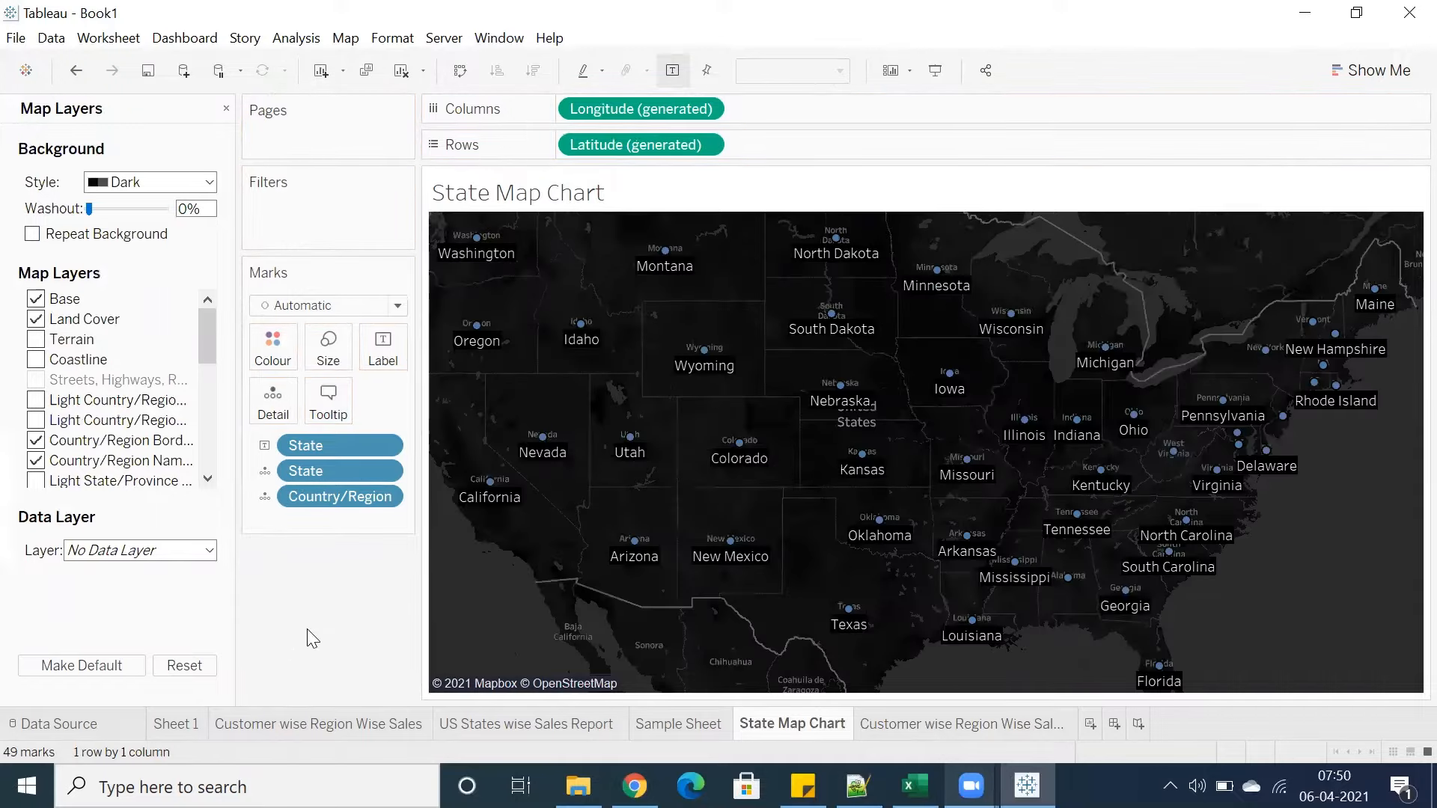
Preview the Light, Outdoors and Satellite background map styles, ending on Satellite
click(150, 182)
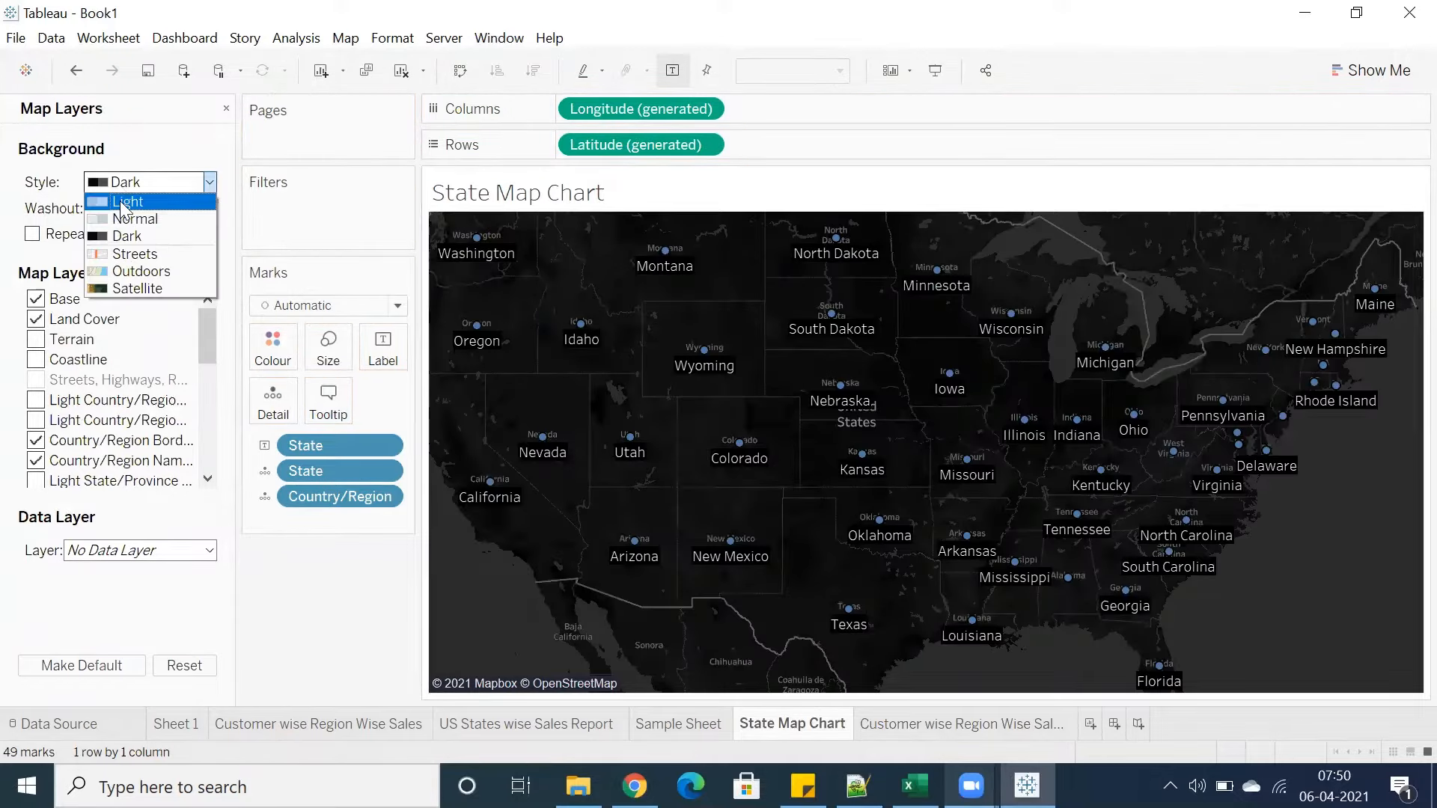
click(124, 195)
click(122, 185)
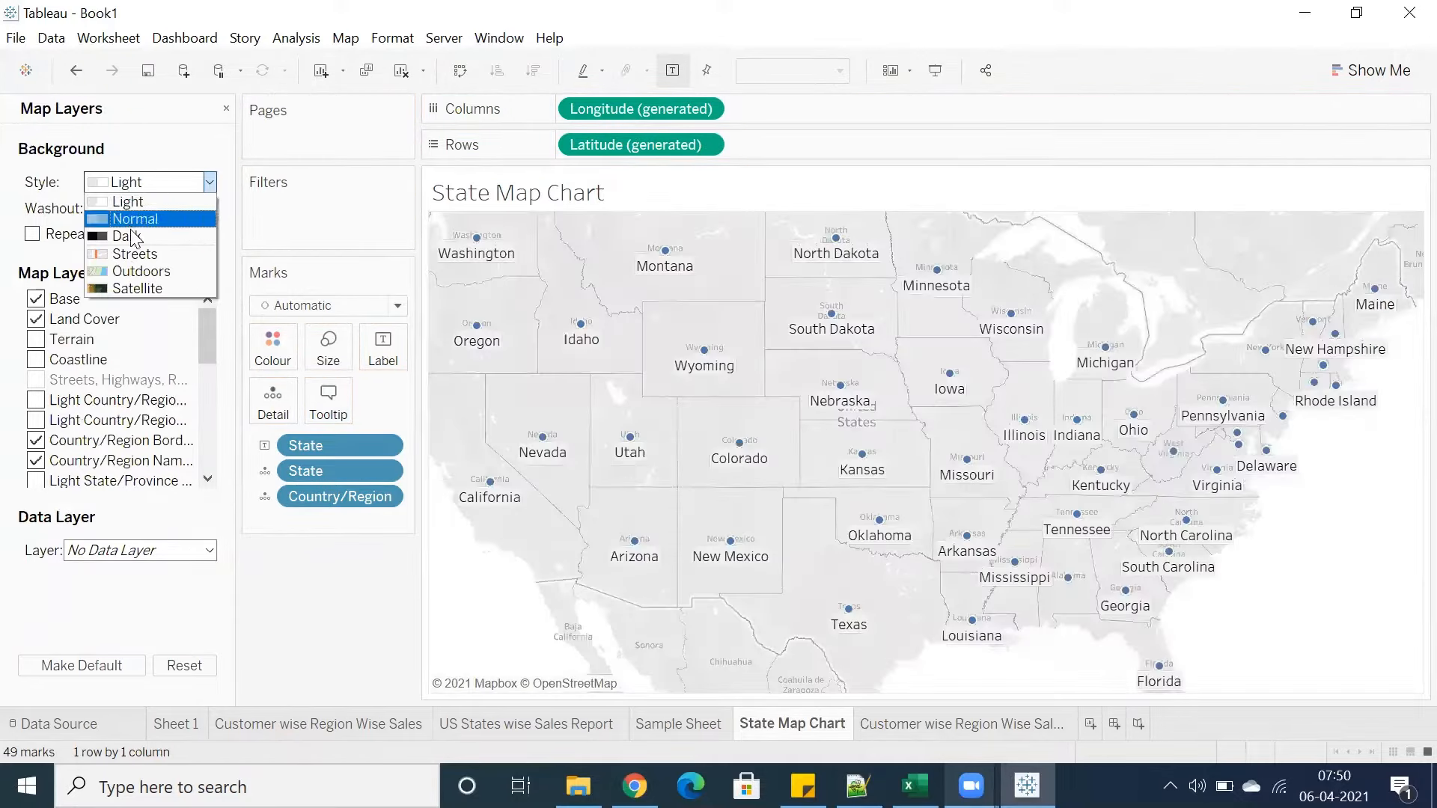
click(126, 271)
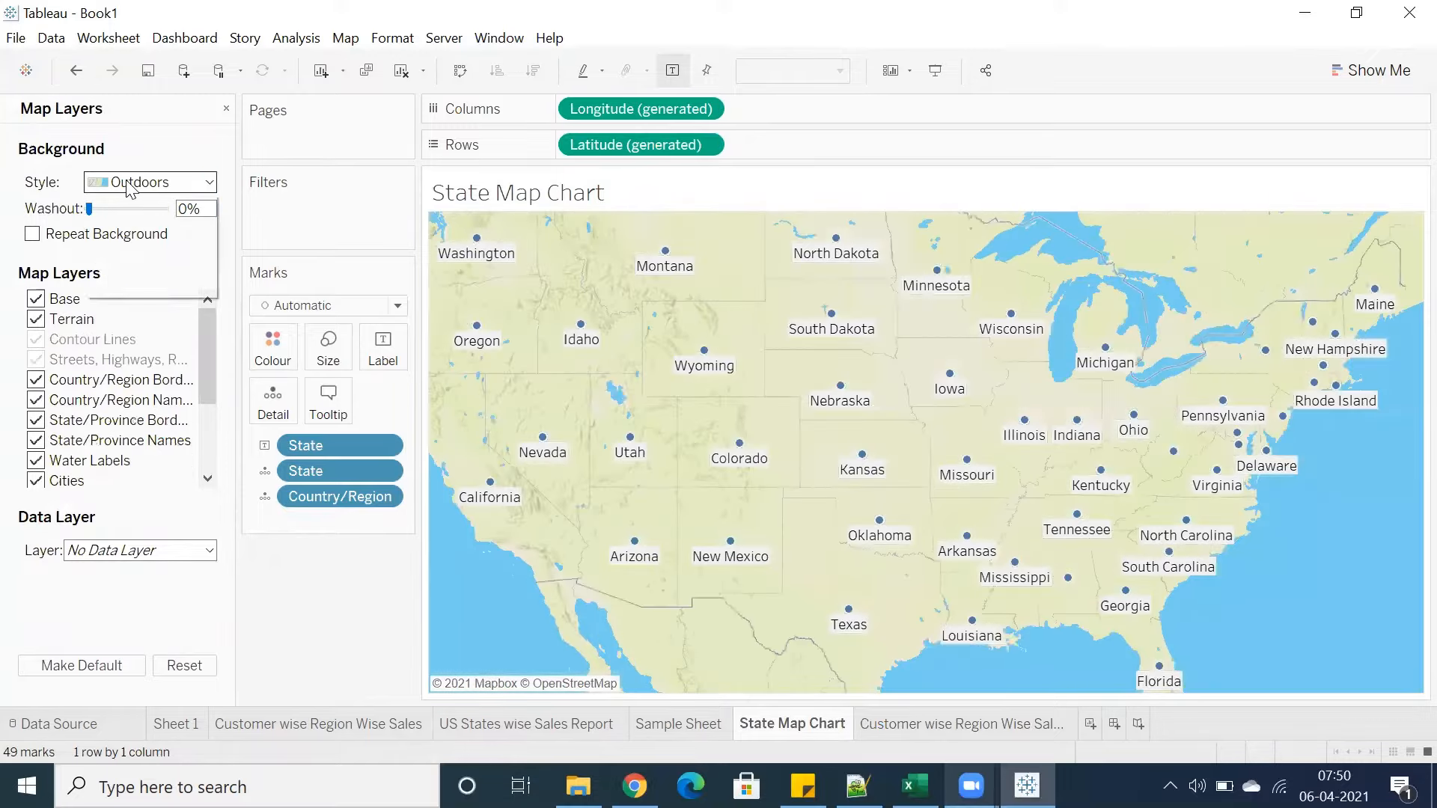
click(146, 182)
click(126, 292)
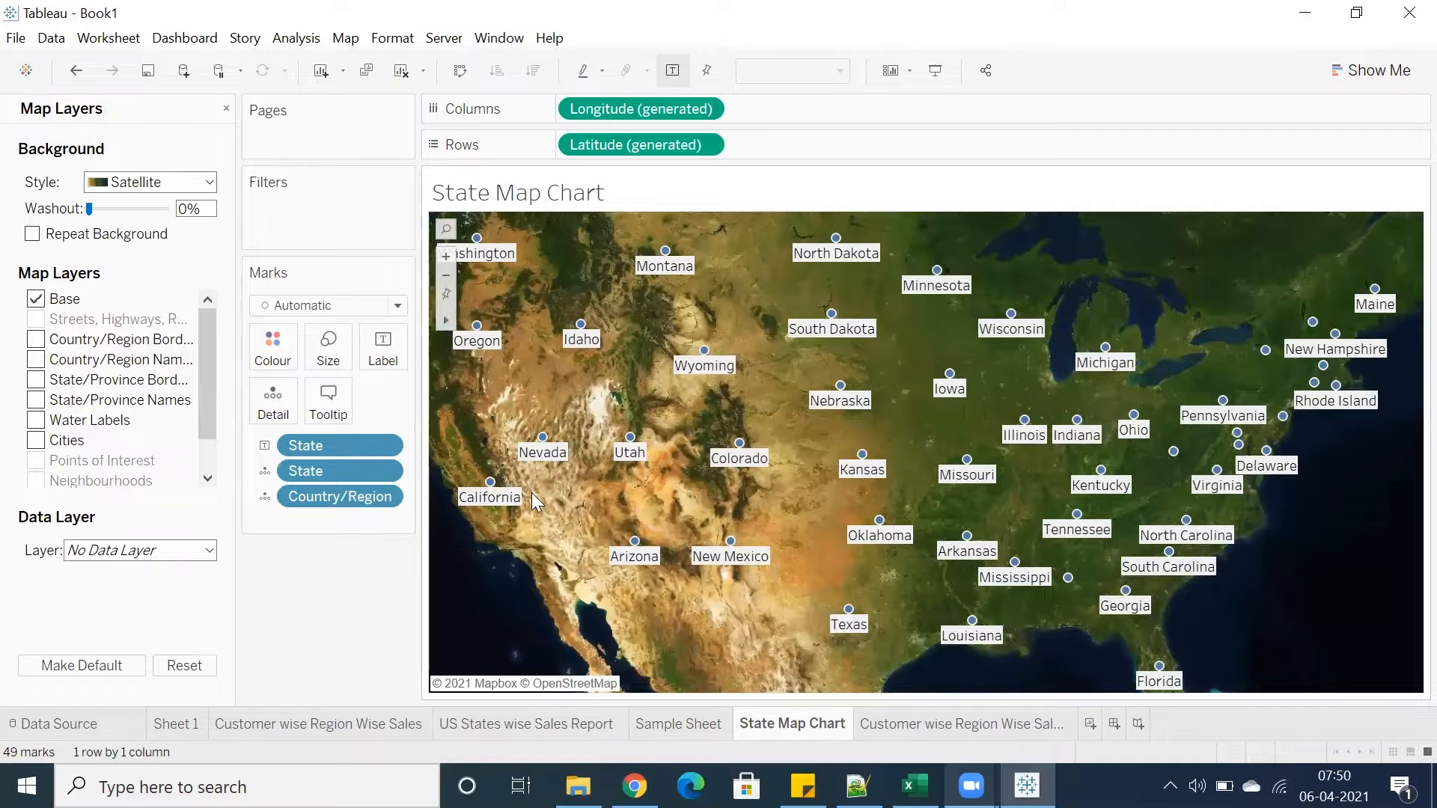
Zoom deep into the satellite map around California to examine the imagery detail
scroll(533, 495, up, 2)
scroll(531, 492, up, 4)
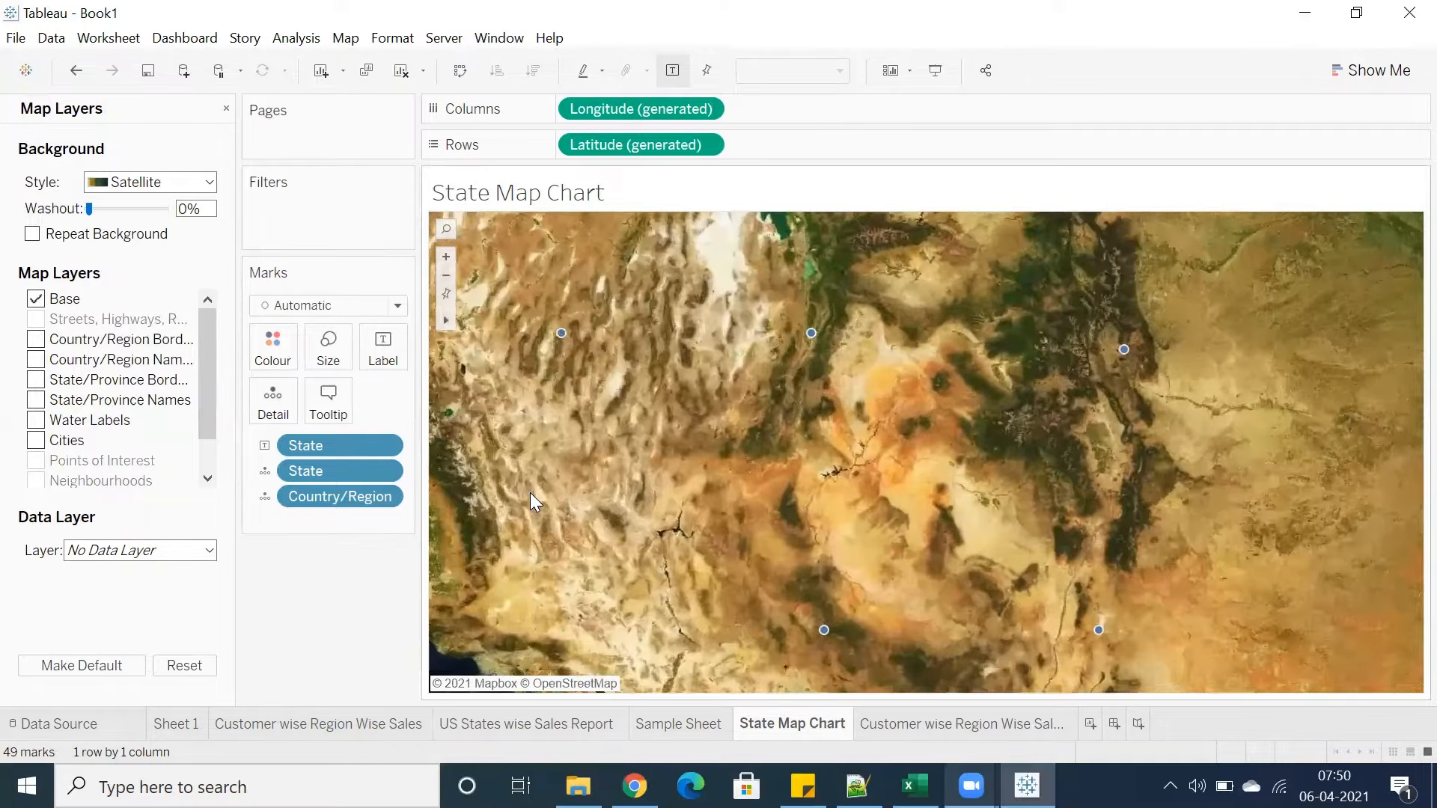
scroll(629, 403, up, 2)
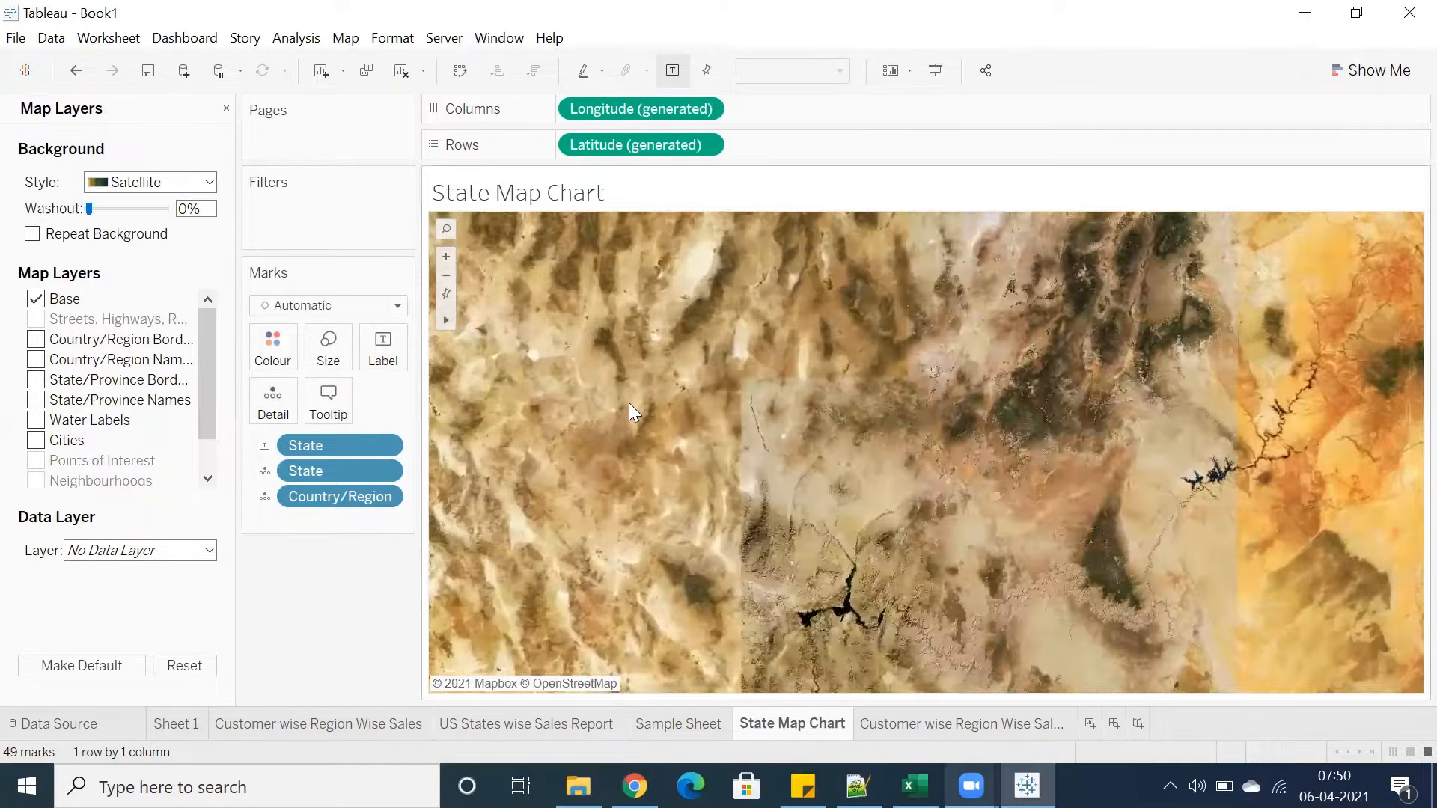
scroll(625, 409, down, 4)
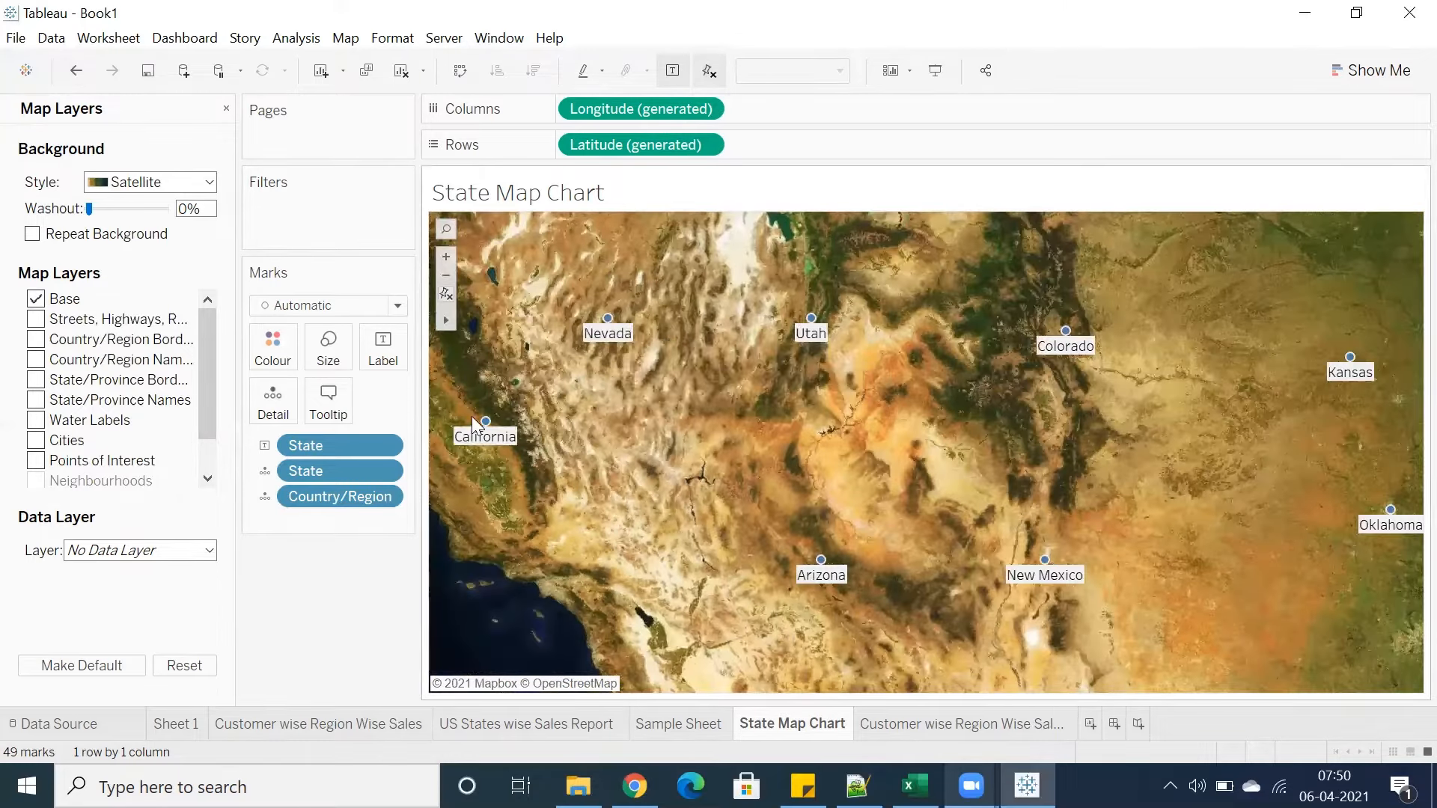
scroll(475, 431, up, 3)
scroll(506, 448, up, 3)
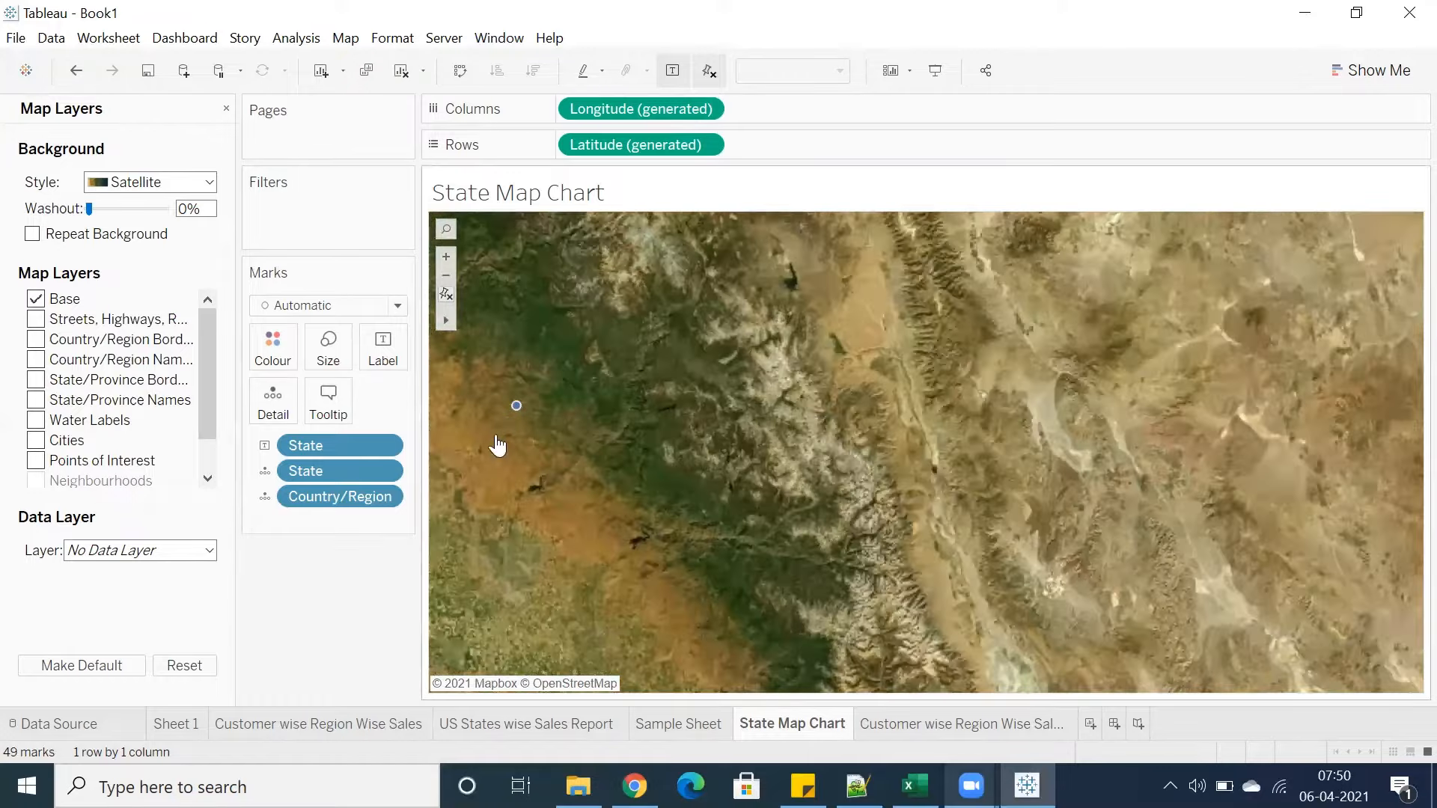
scroll(511, 418, up, 2)
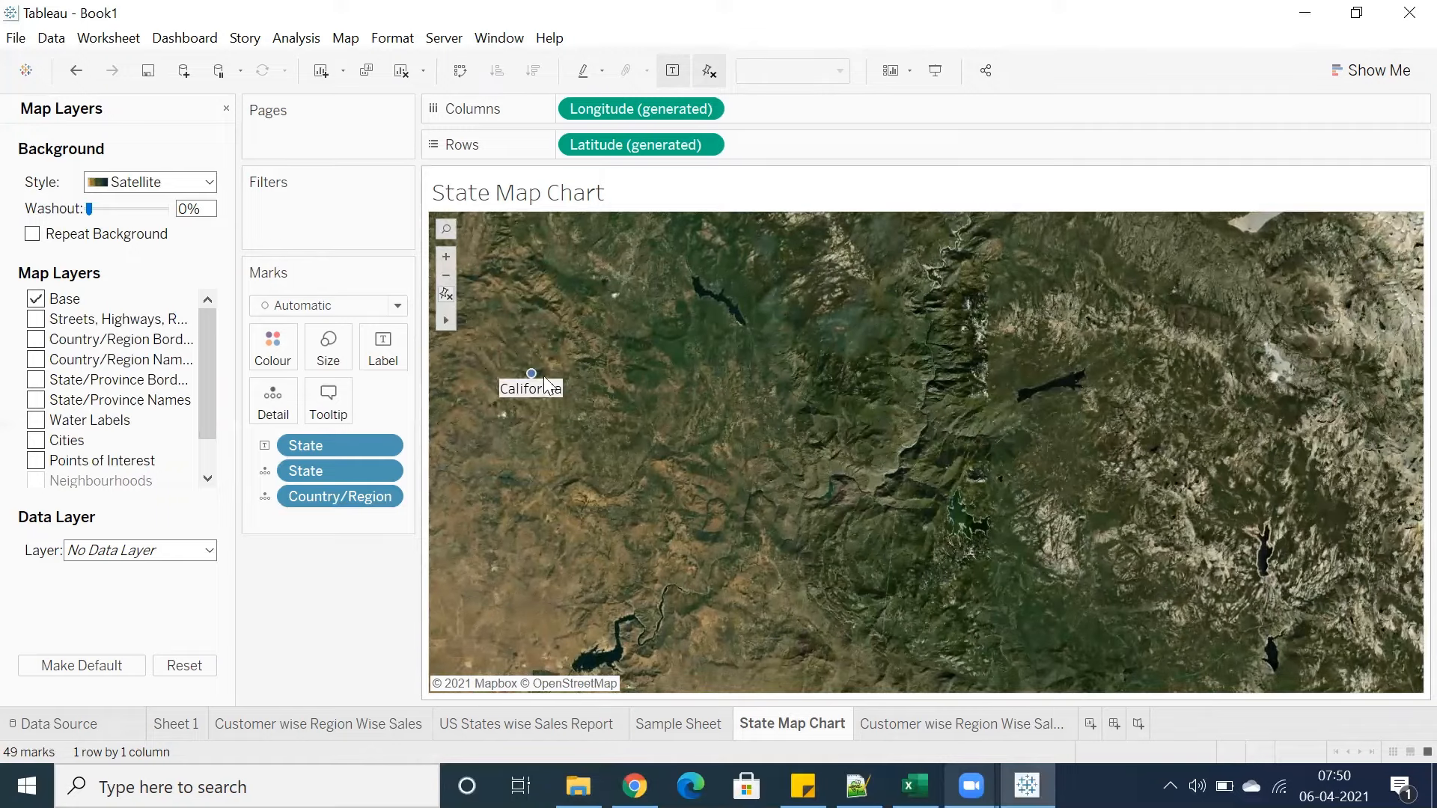
scroll(524, 389, up, 3)
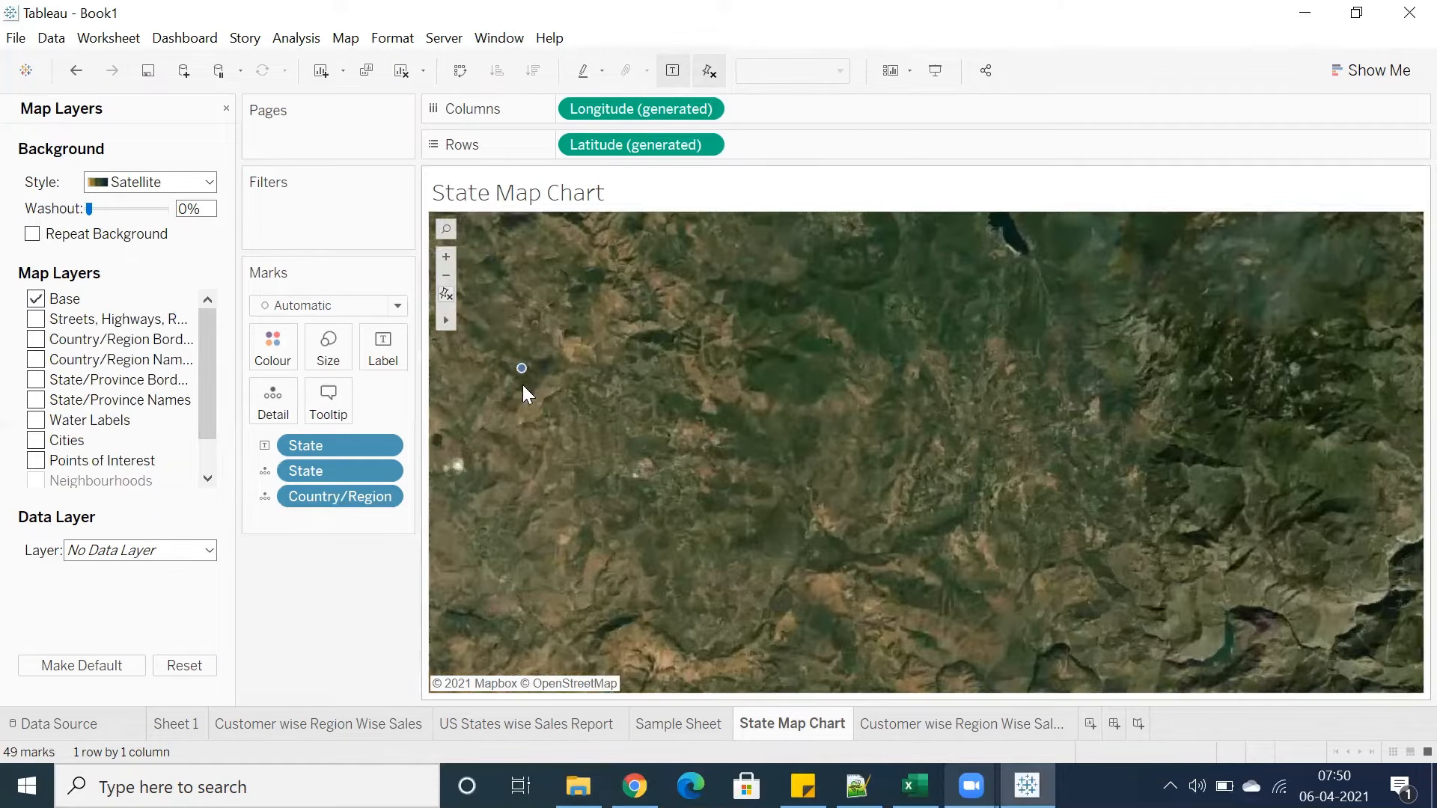
scroll(522, 386, up, 1)
scroll(501, 368, up, 1)
scroll(501, 367, up, 1)
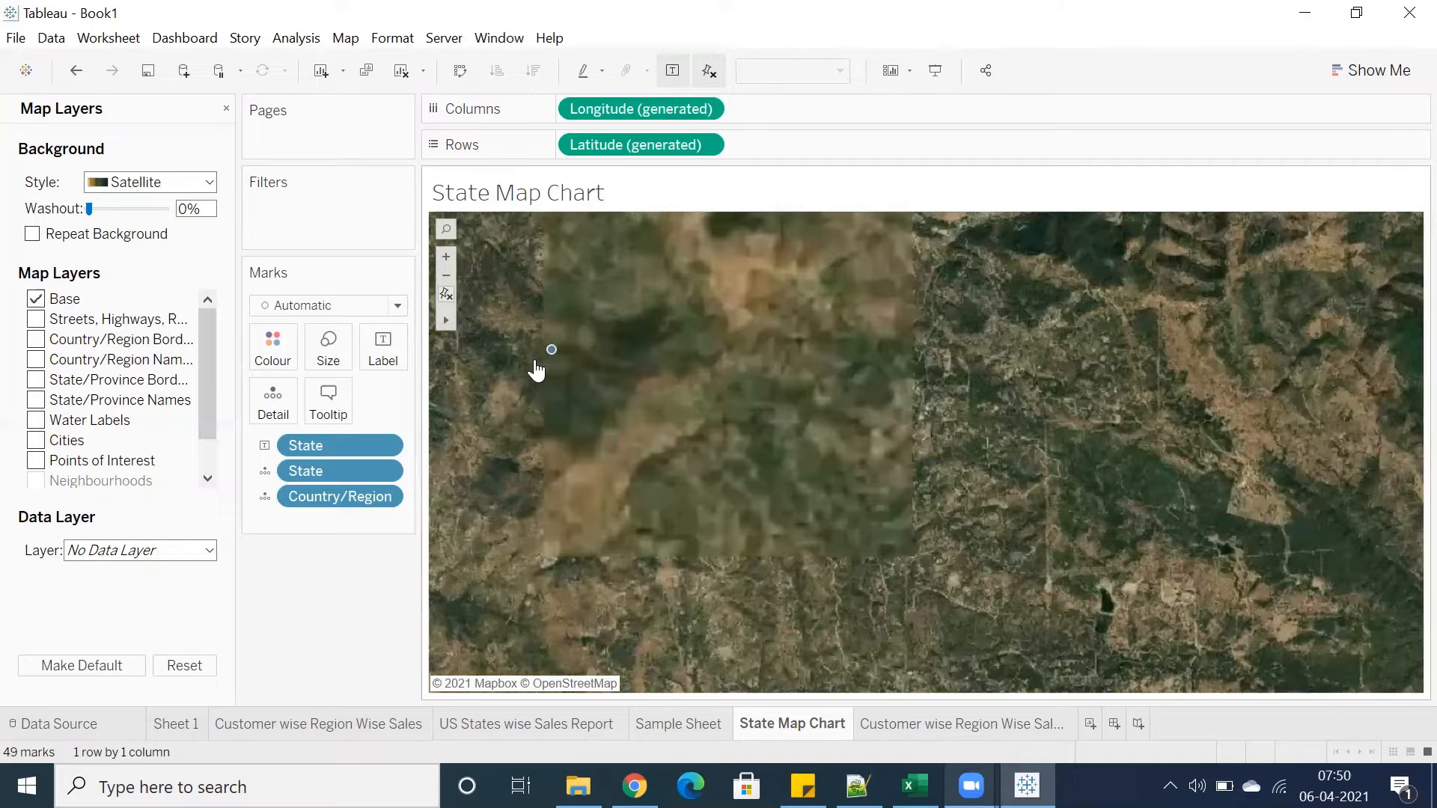
mouse_move(526, 376)
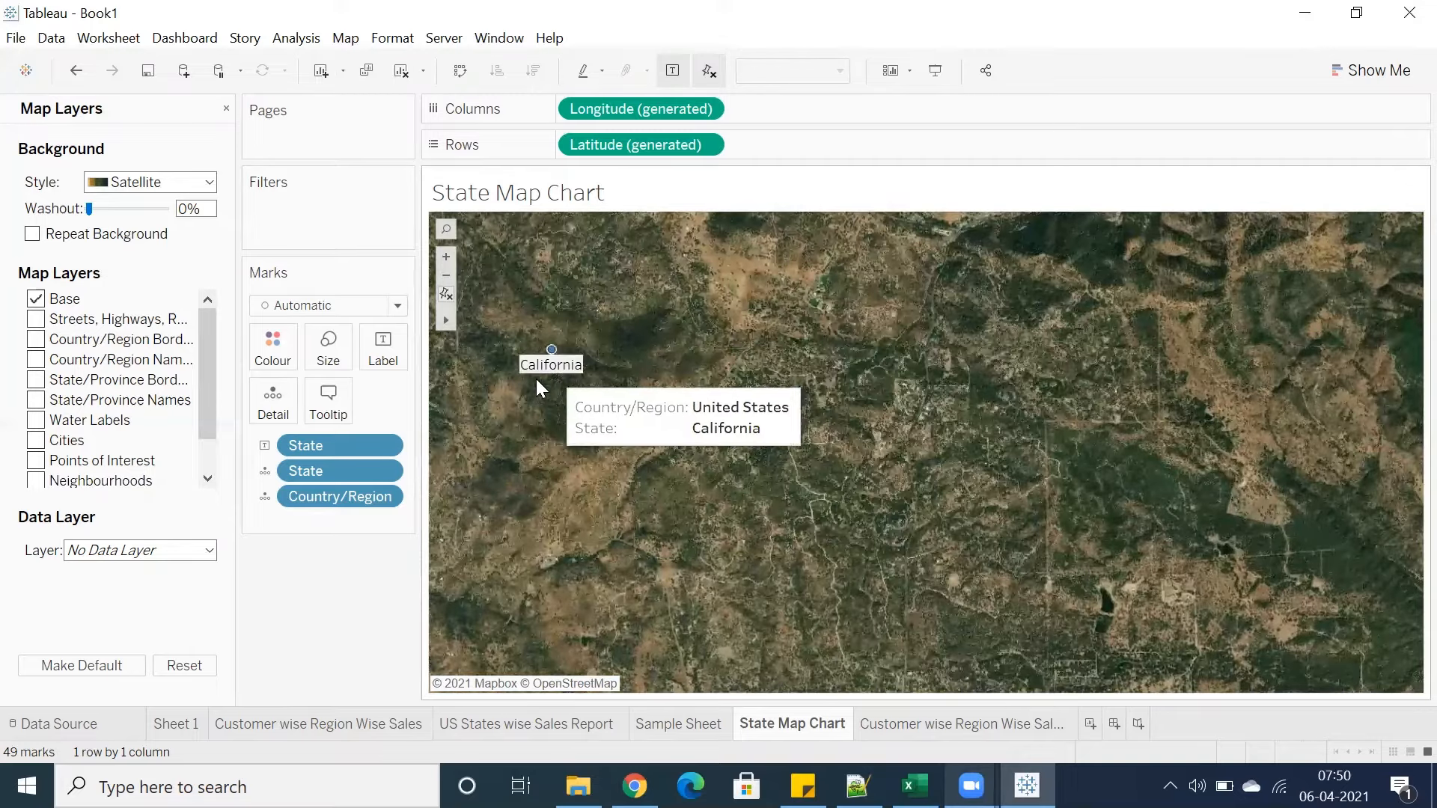
scroll(537, 374, up, 1)
scroll(553, 346, up, 1)
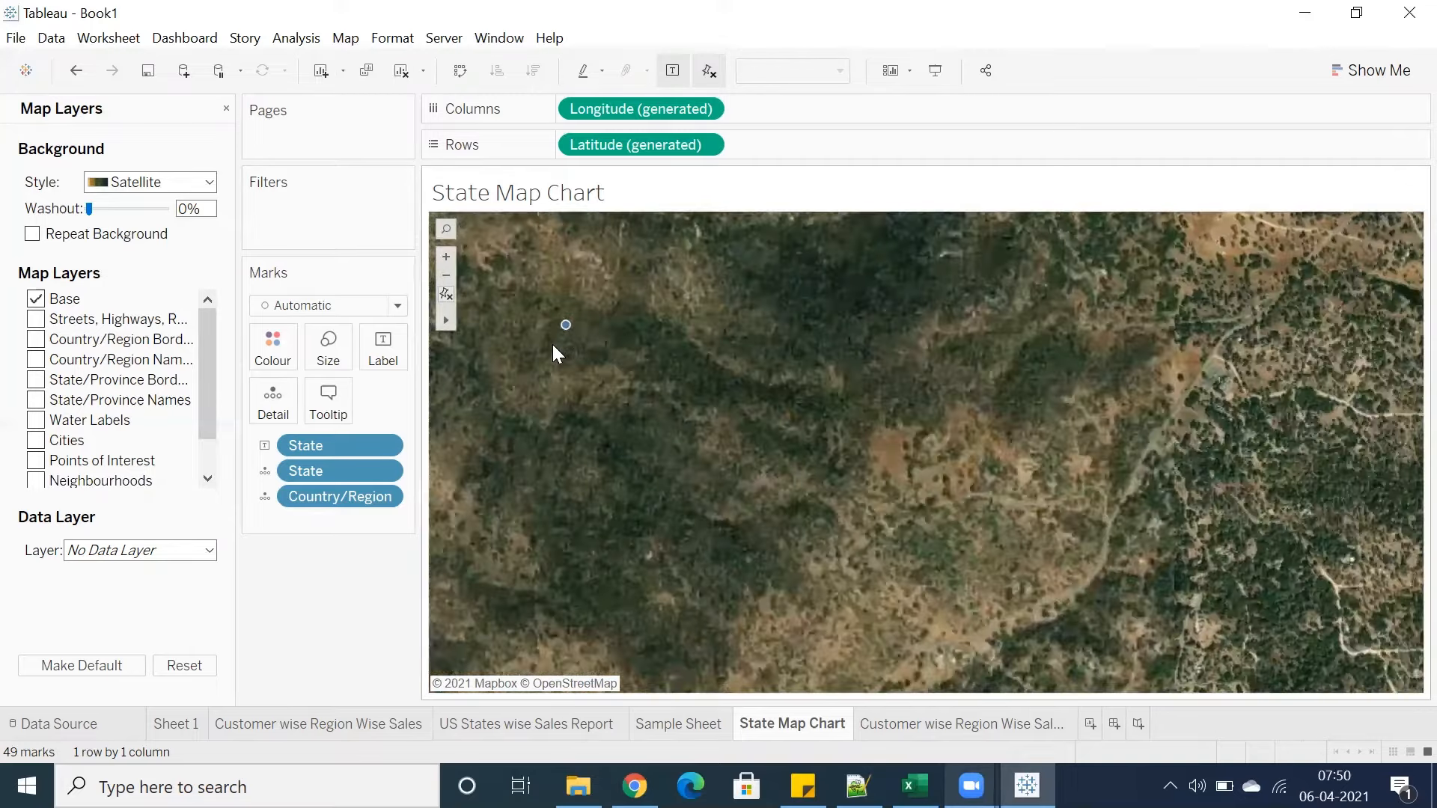
mouse_move(554, 353)
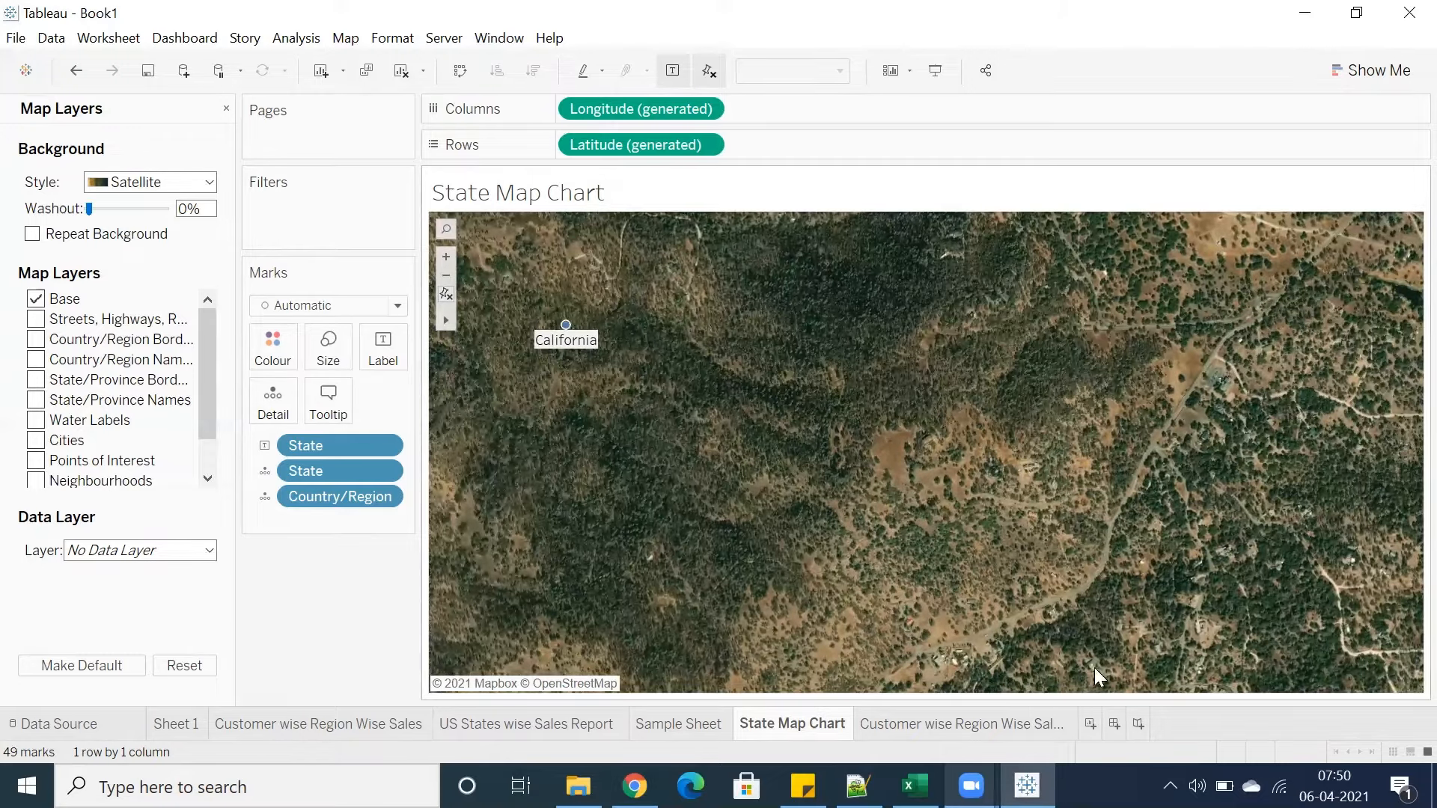
scroll(968, 656, up, 4)
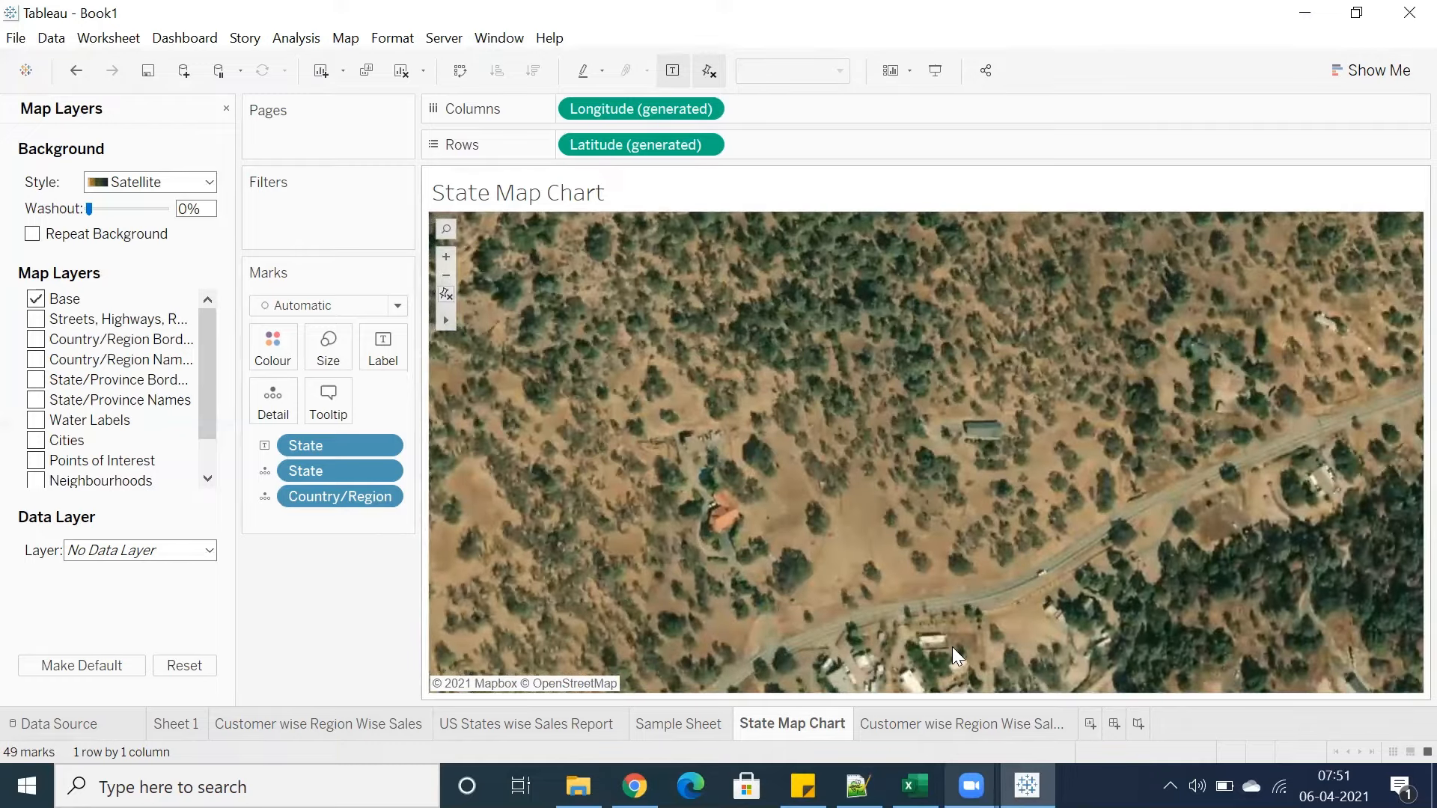
scroll(953, 647, up, 2)
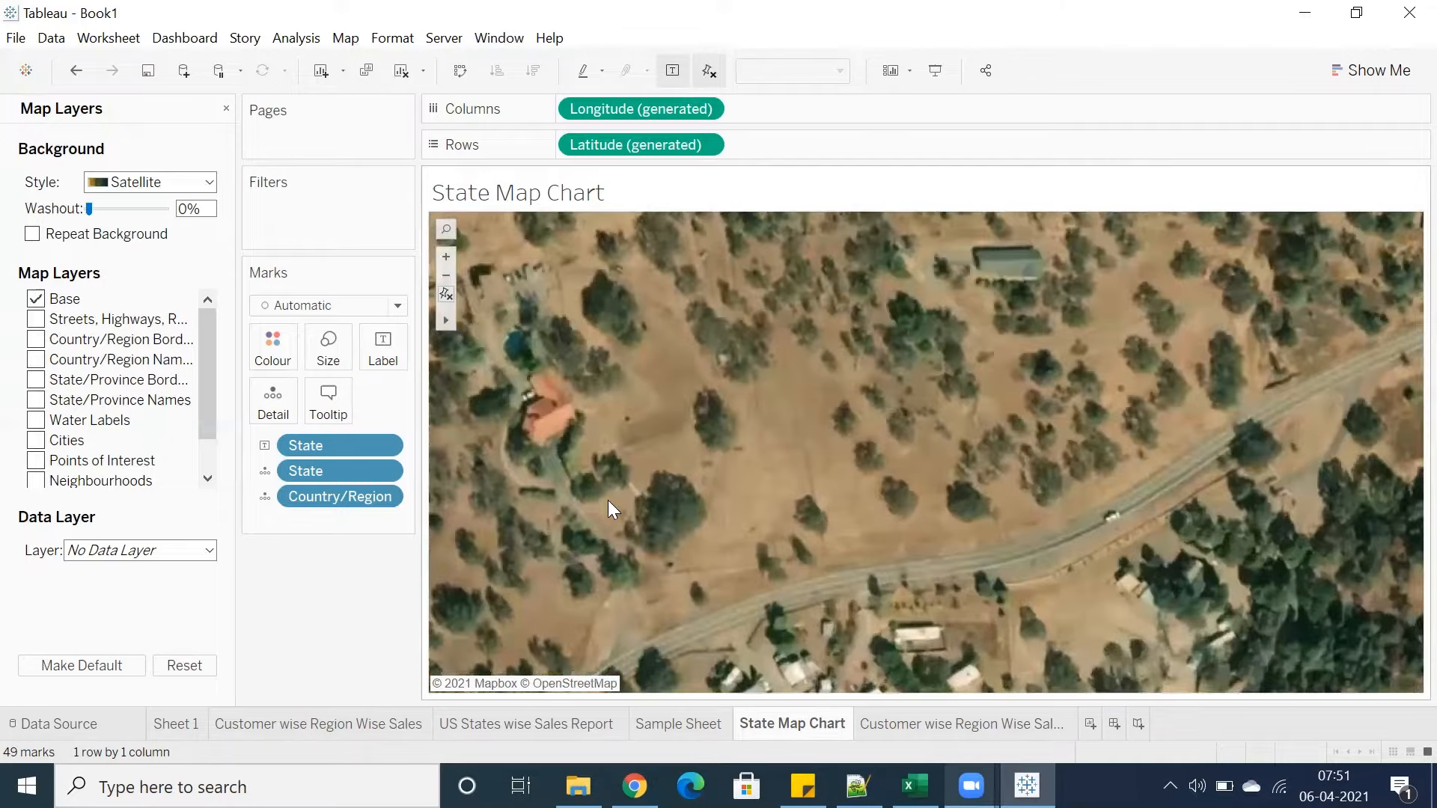
scroll(607, 500, up, 1)
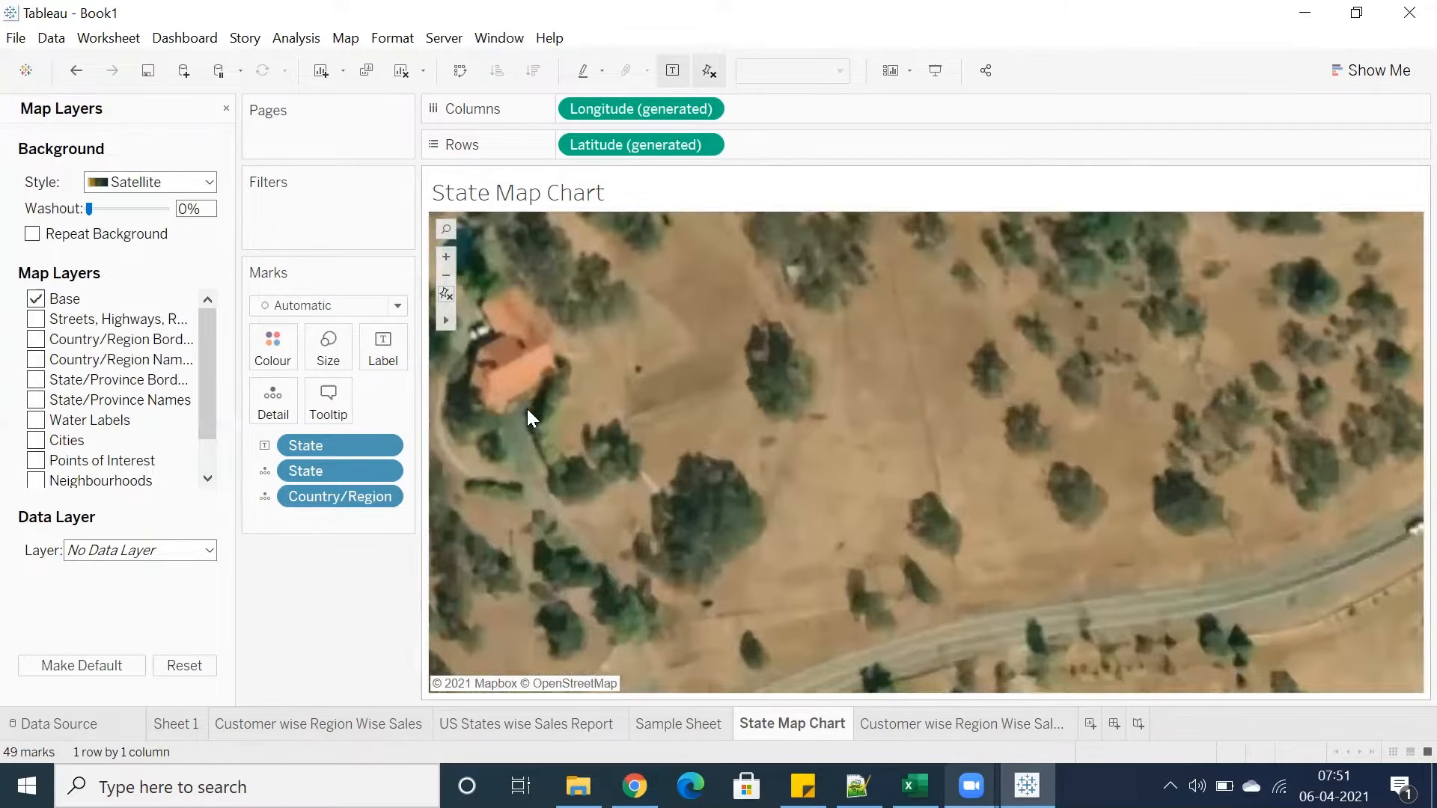
scroll(528, 408, down, 1)
scroll(529, 414, down, 1)
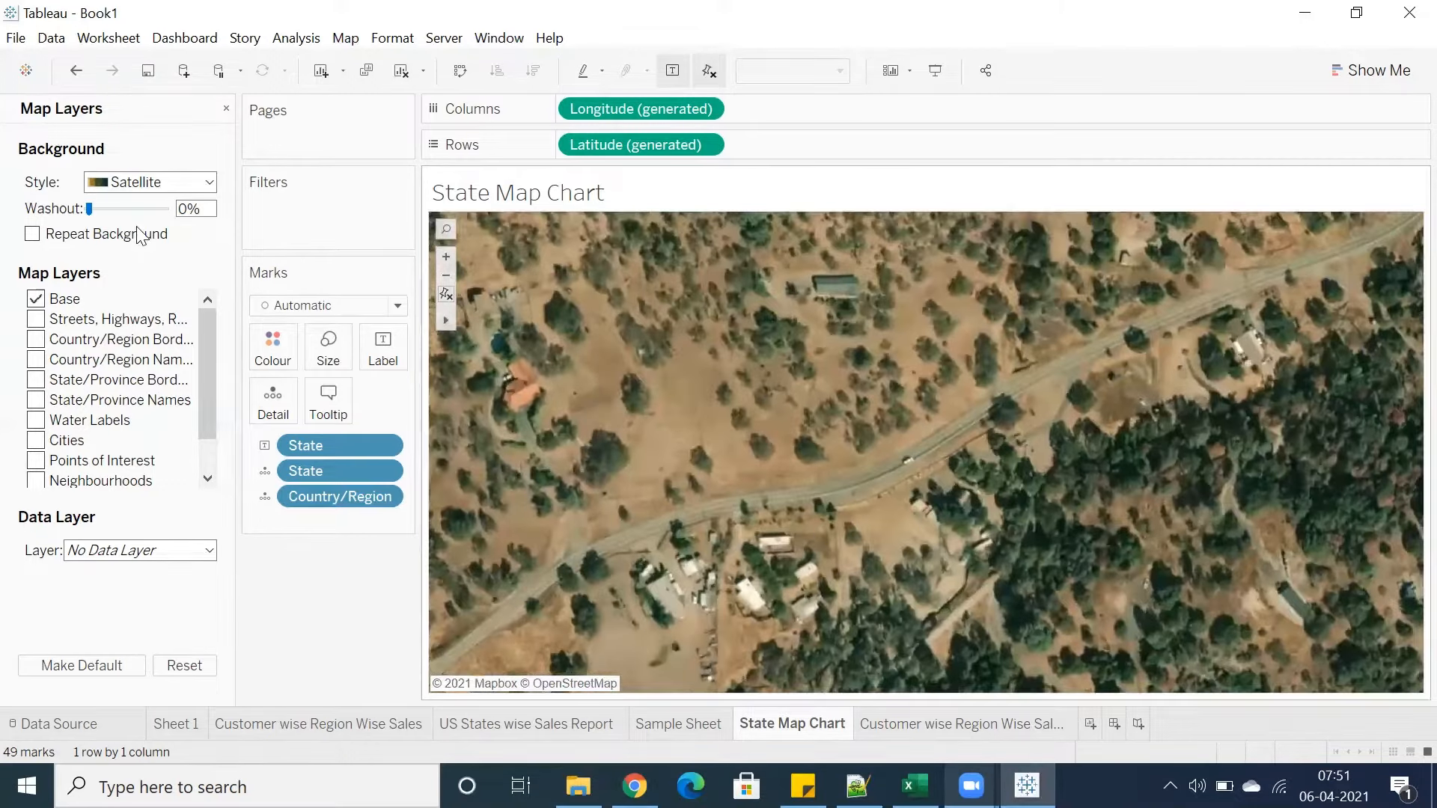
Switch the background style back to Dark and reset the map to its original view
click(118, 184)
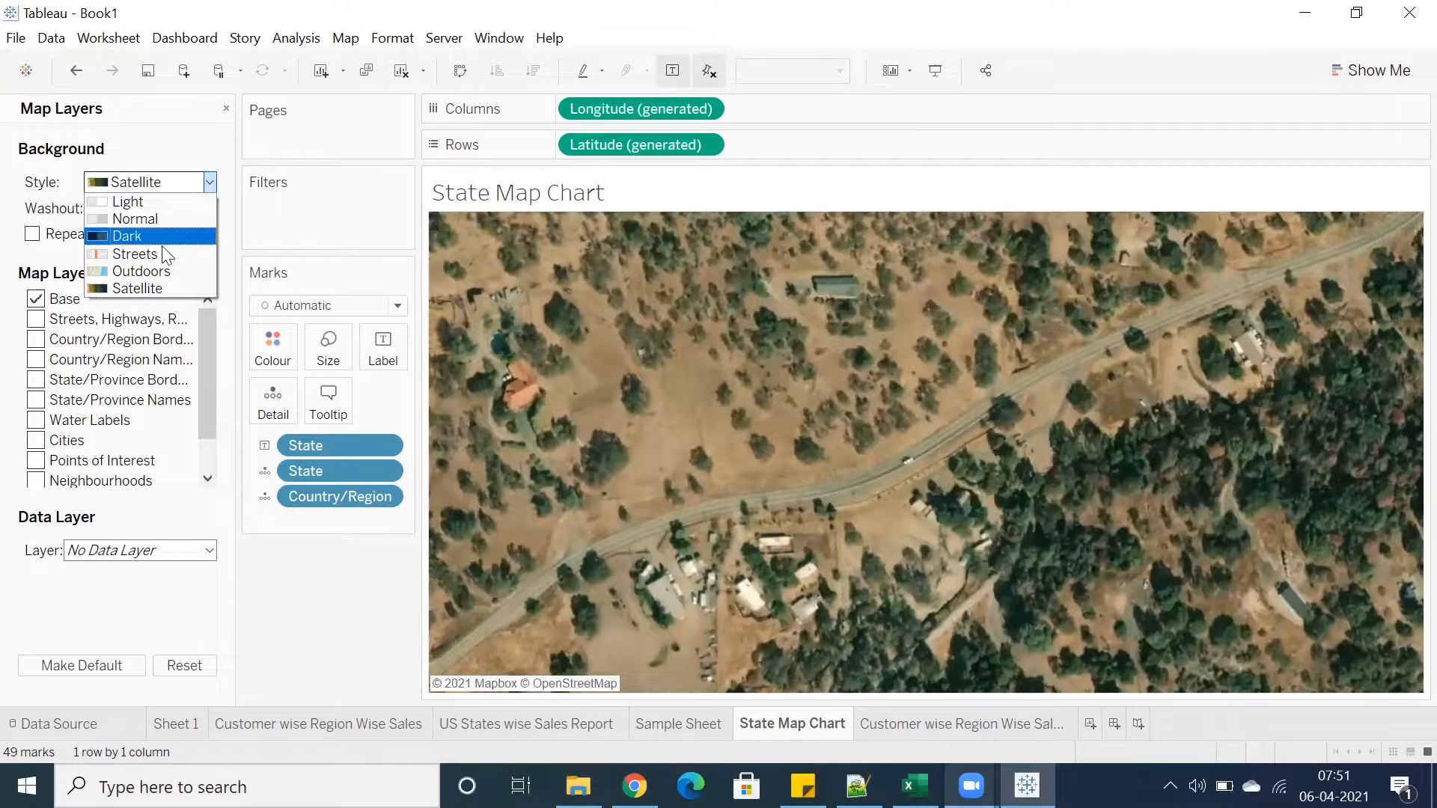
click(124, 237)
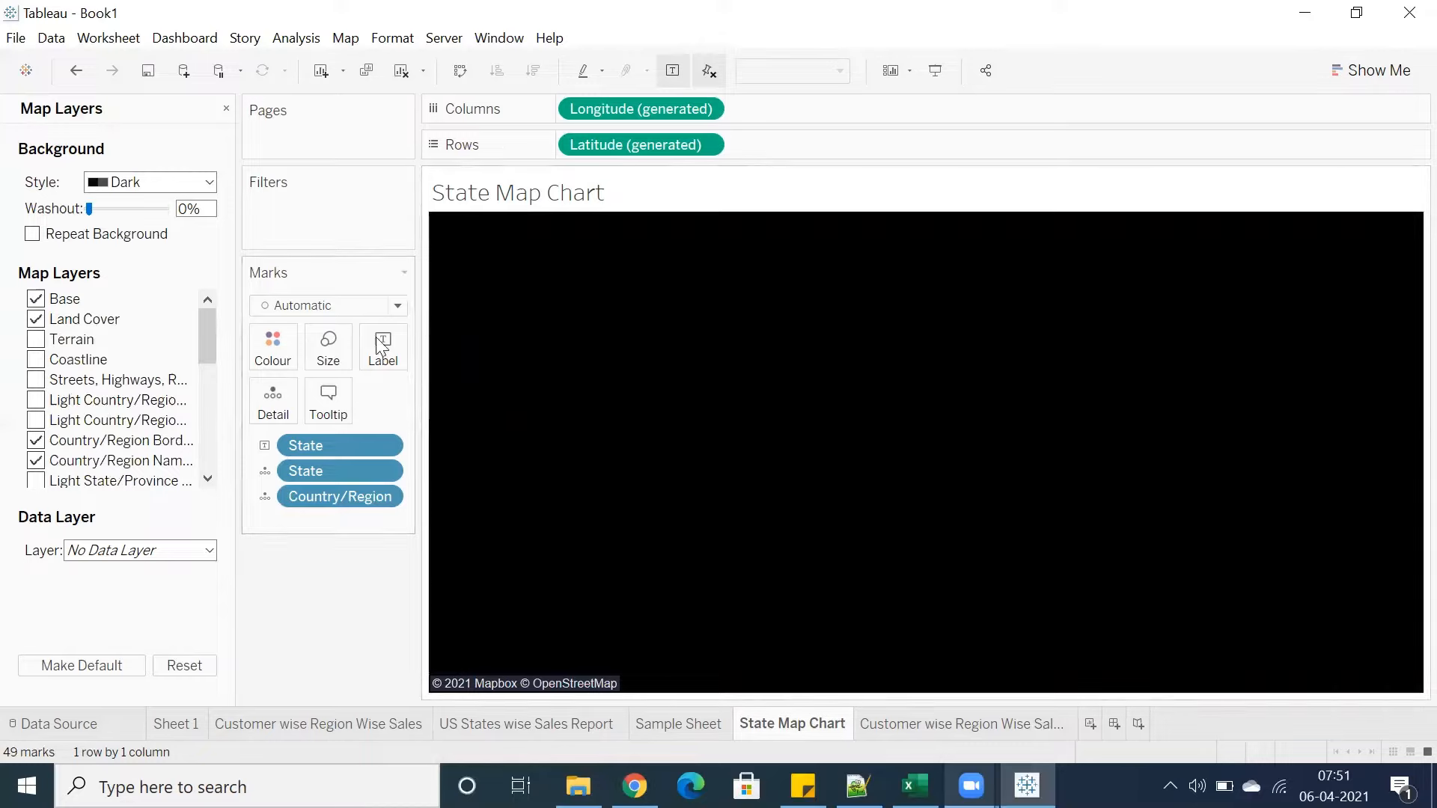
click(448, 294)
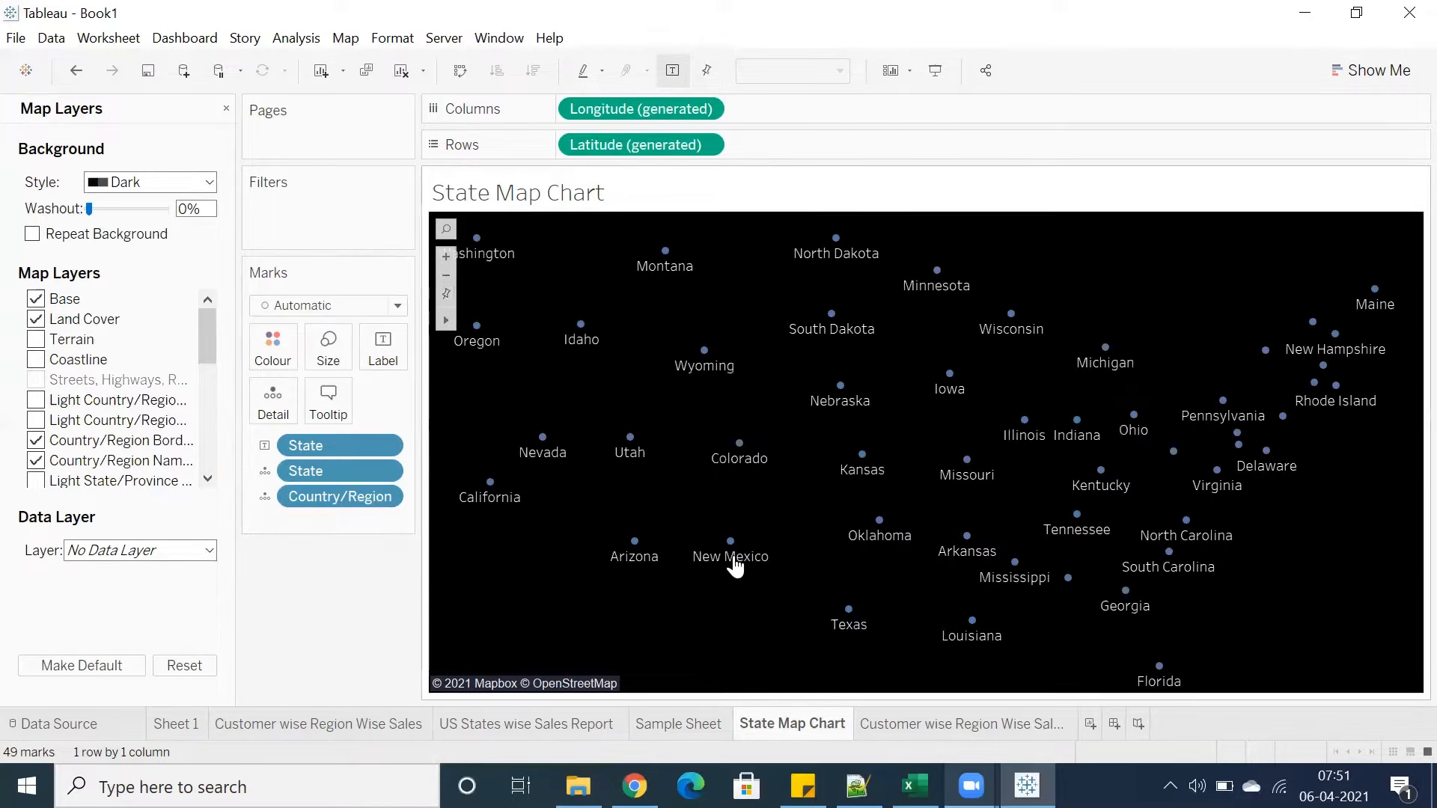
Add a new blank worksheet
click(1090, 724)
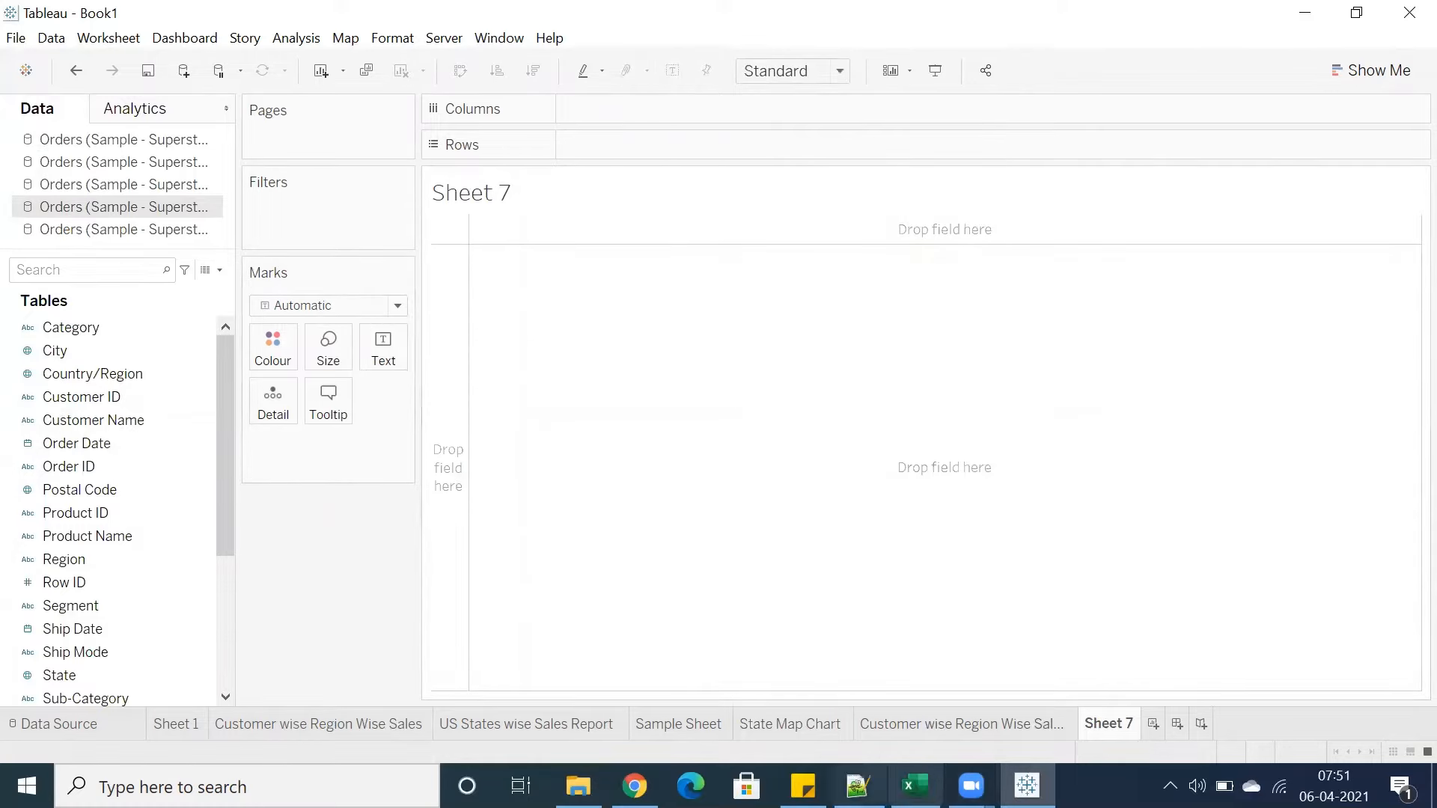
Switch to the Excel notes sheet, start a Color Palette note in cell F4, and return to Tableau
click(915, 786)
click(123, 134)
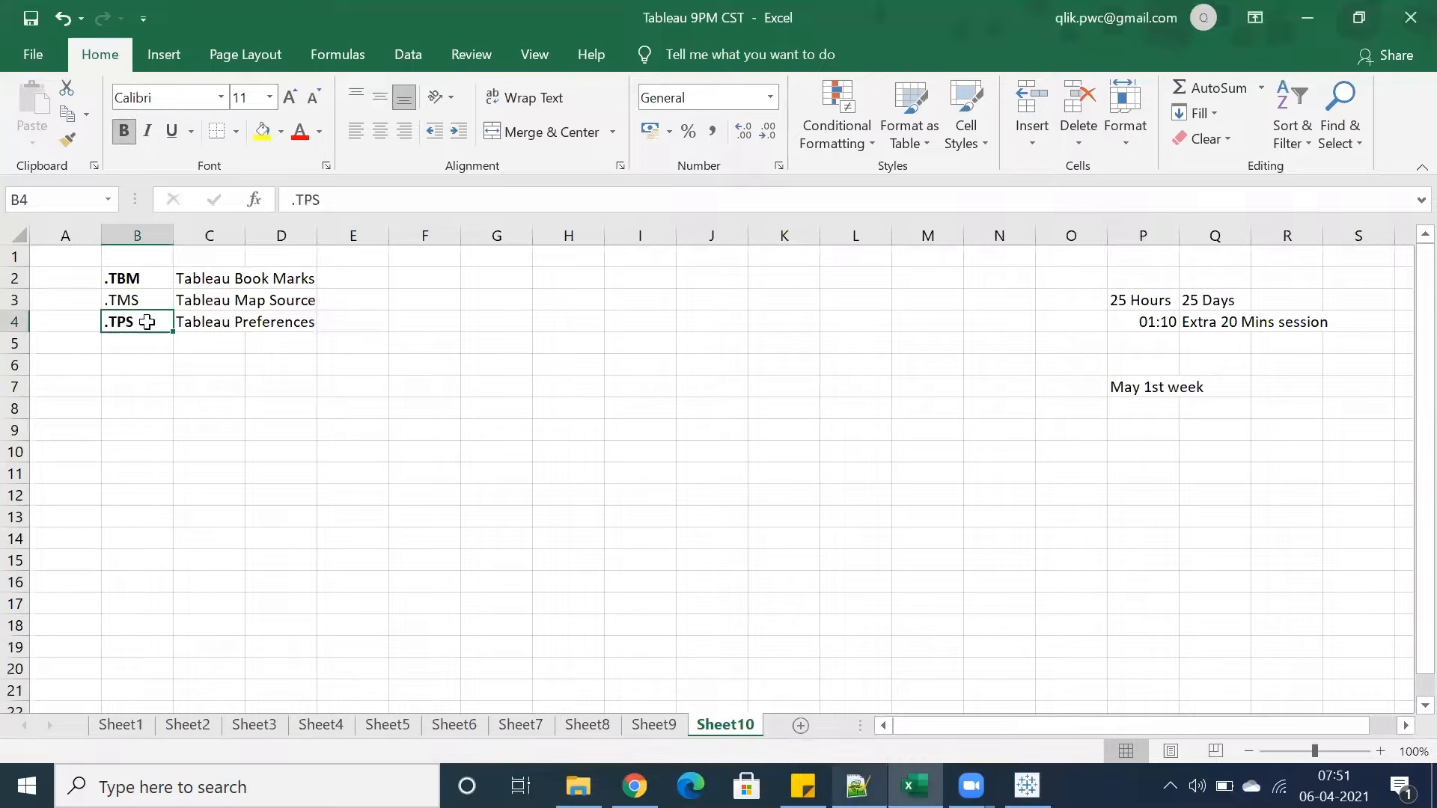
click(425, 322)
text(Color Palla)
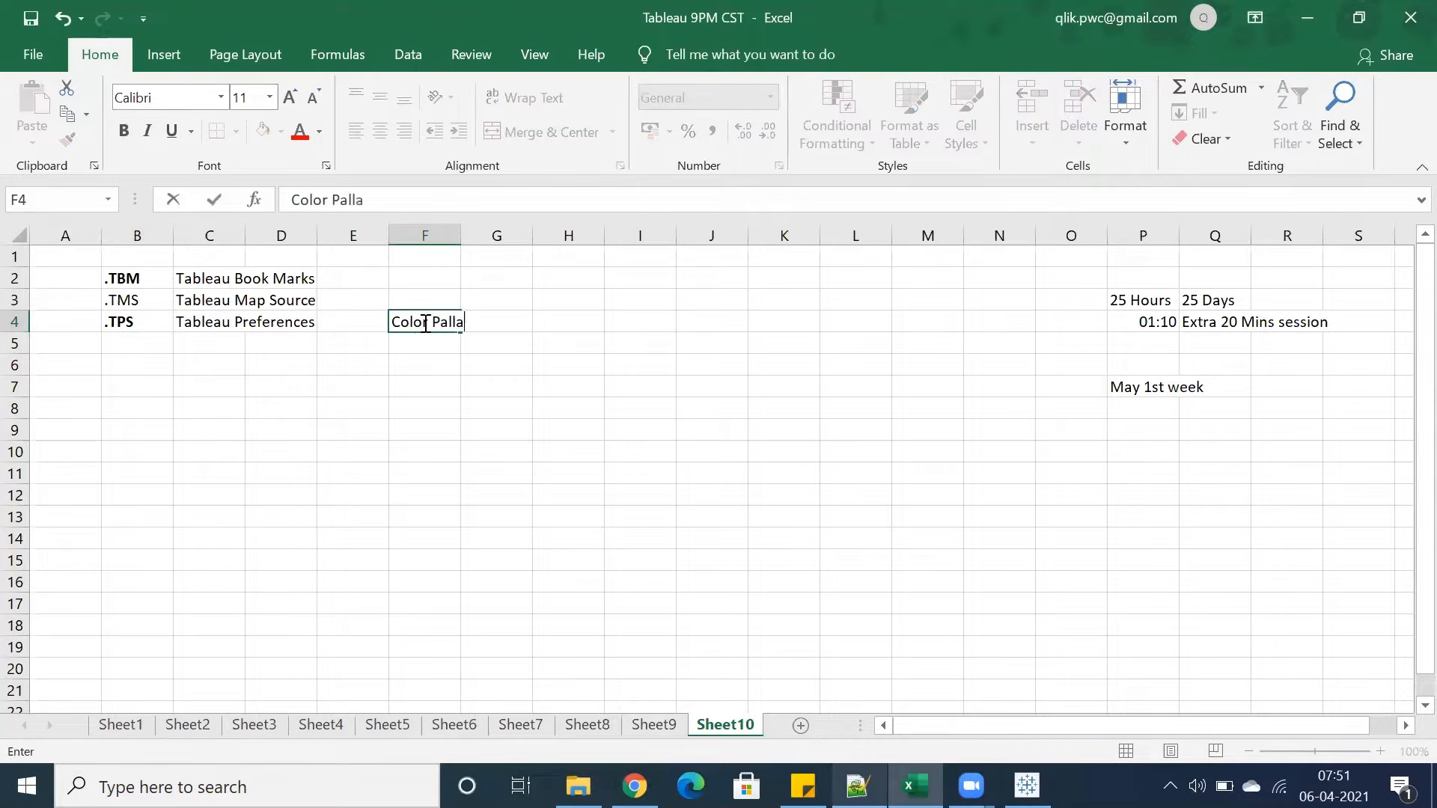
key(BackSpace)
key(BackSpace)
key(BackSpace)
key(alt+Tab)
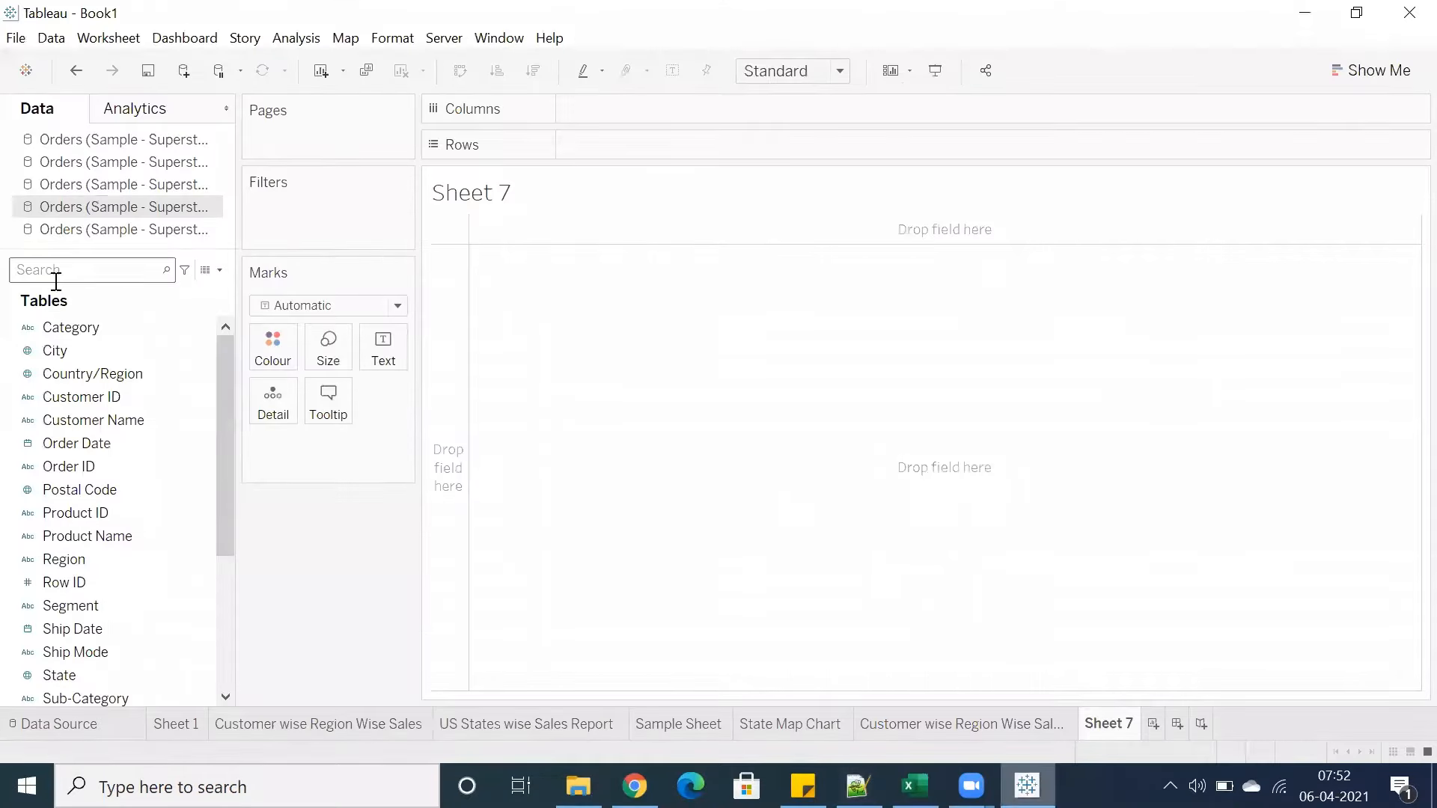
Build a horizontal bar chart of Sales by Sub-Category with Show Me on the new sheet
drag(109, 250, 90, 170)
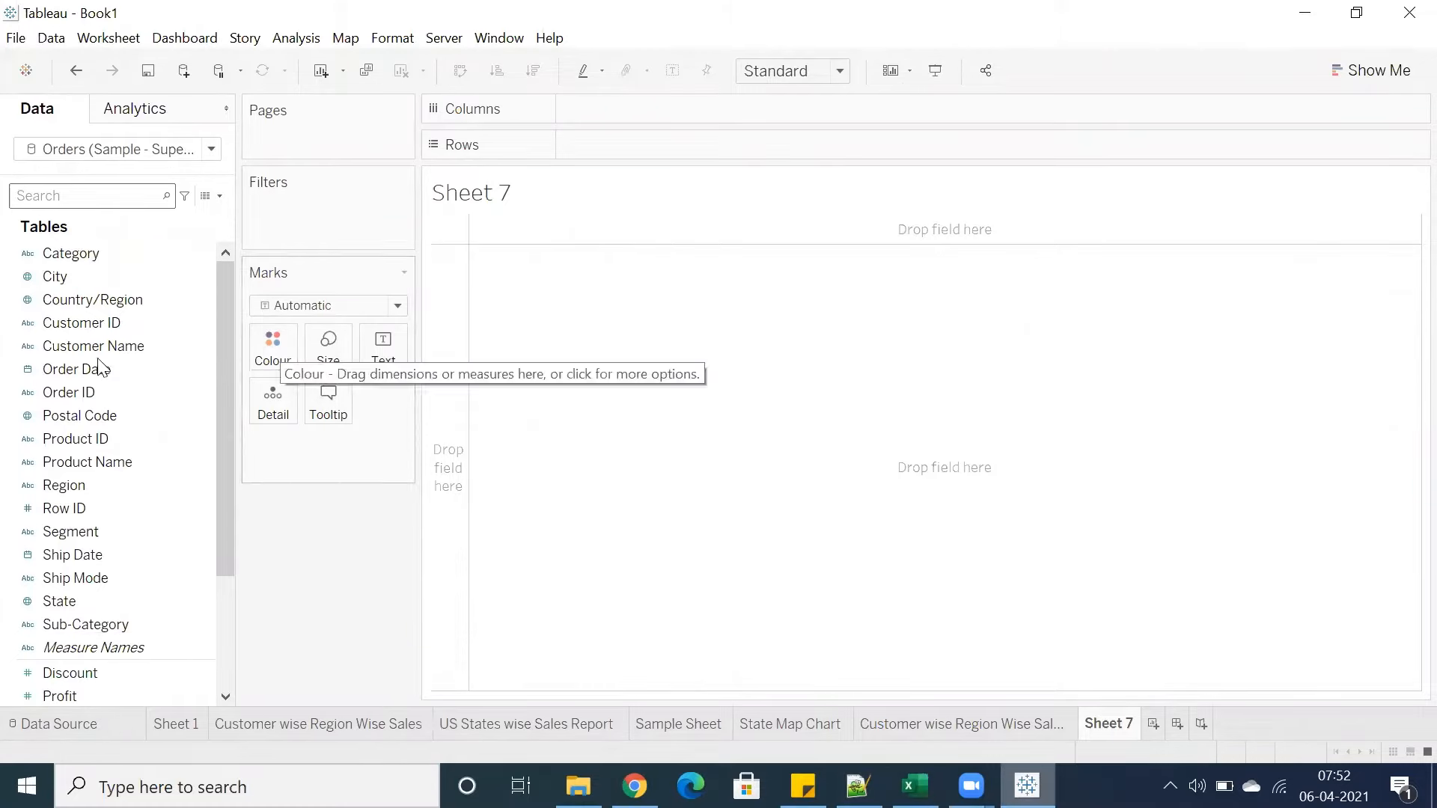
scroll(73, 360, down, 3)
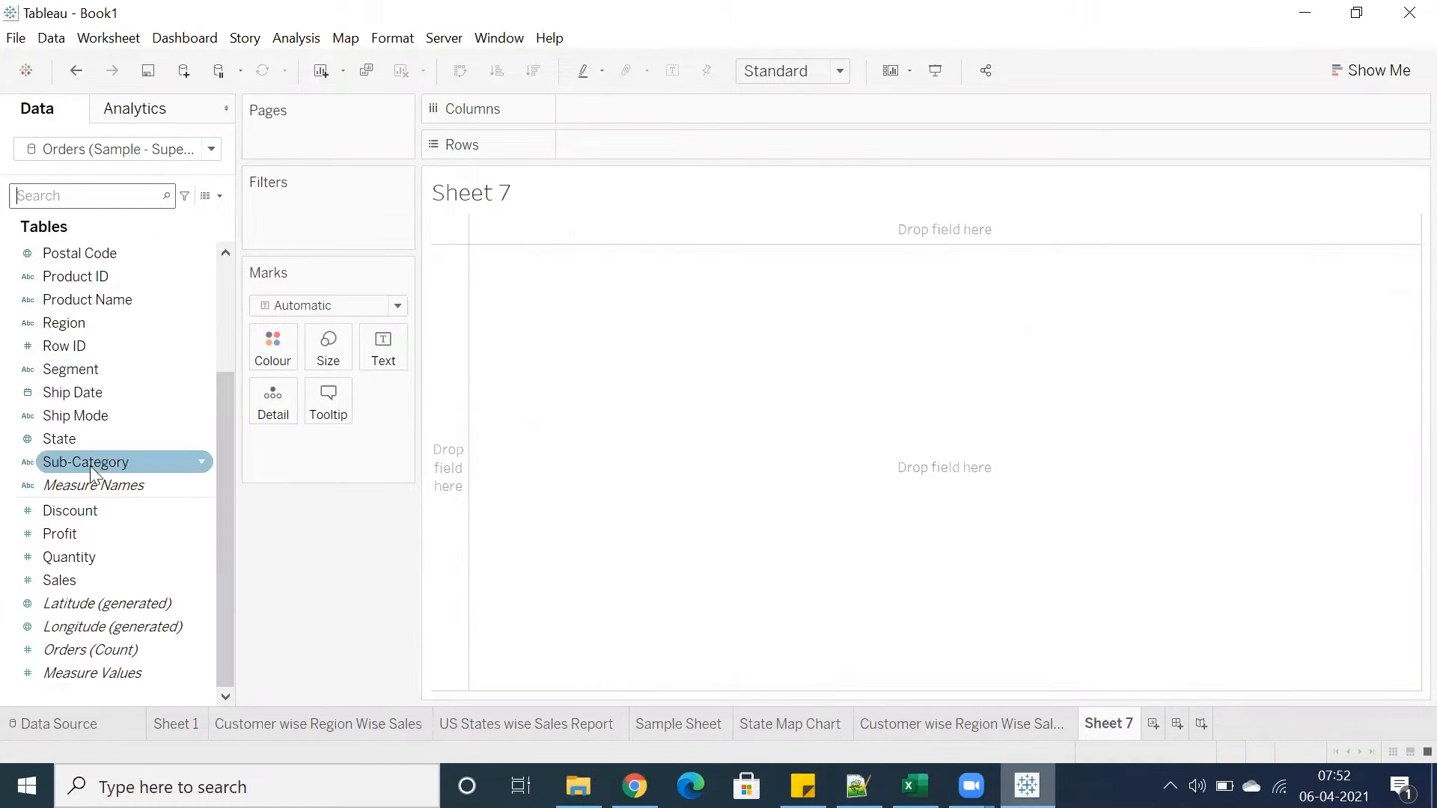
click(89, 466)
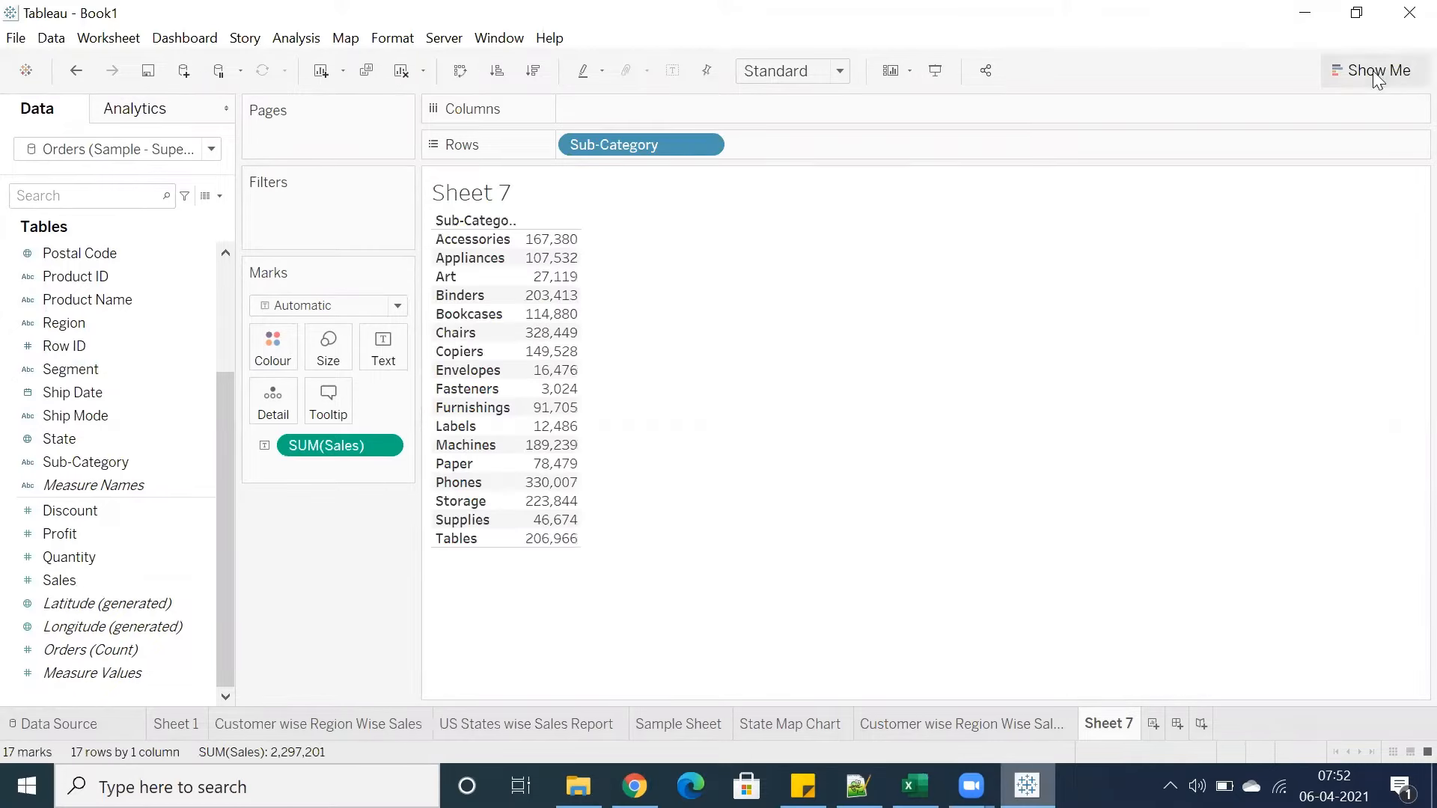
click(1376, 75)
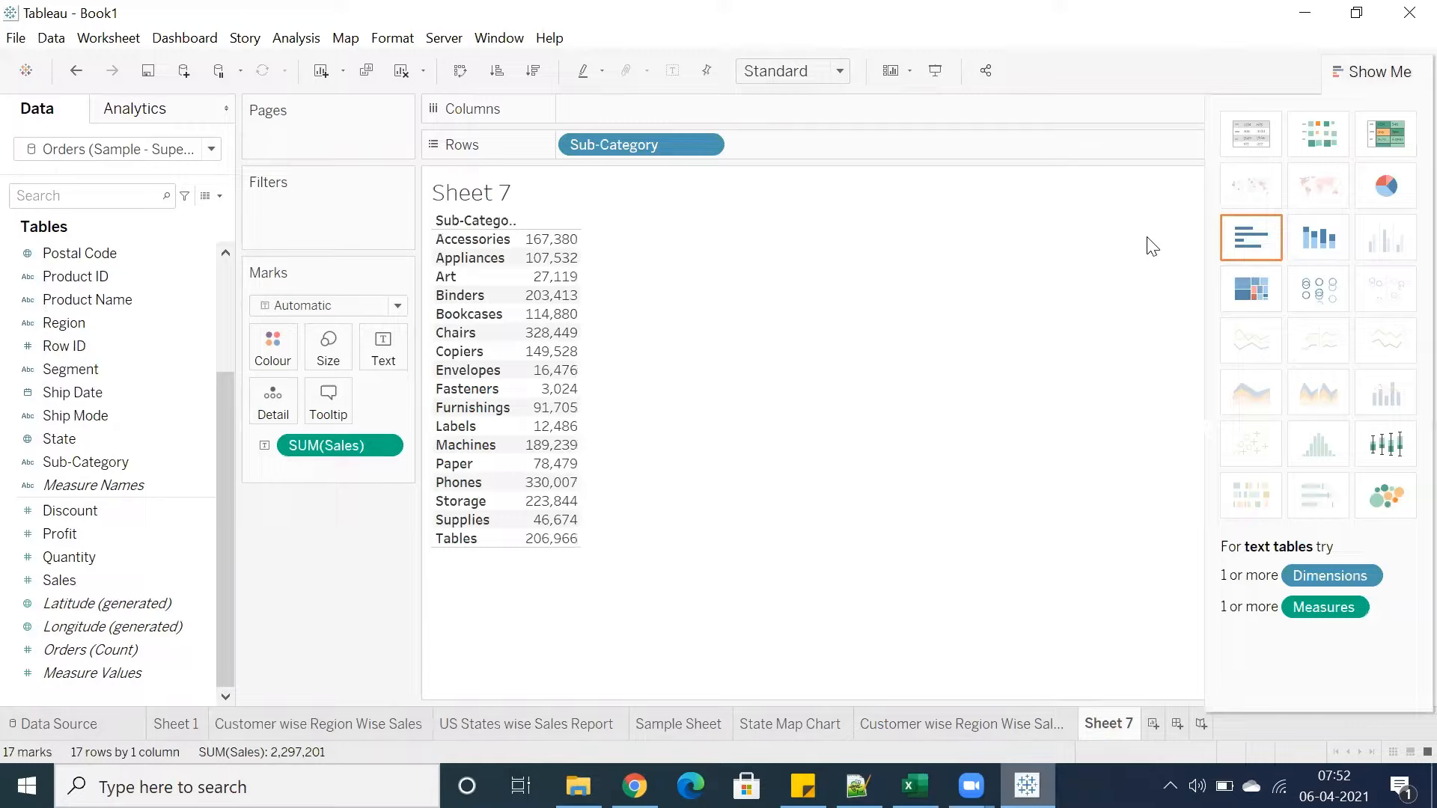
click(1233, 241)
click(1349, 75)
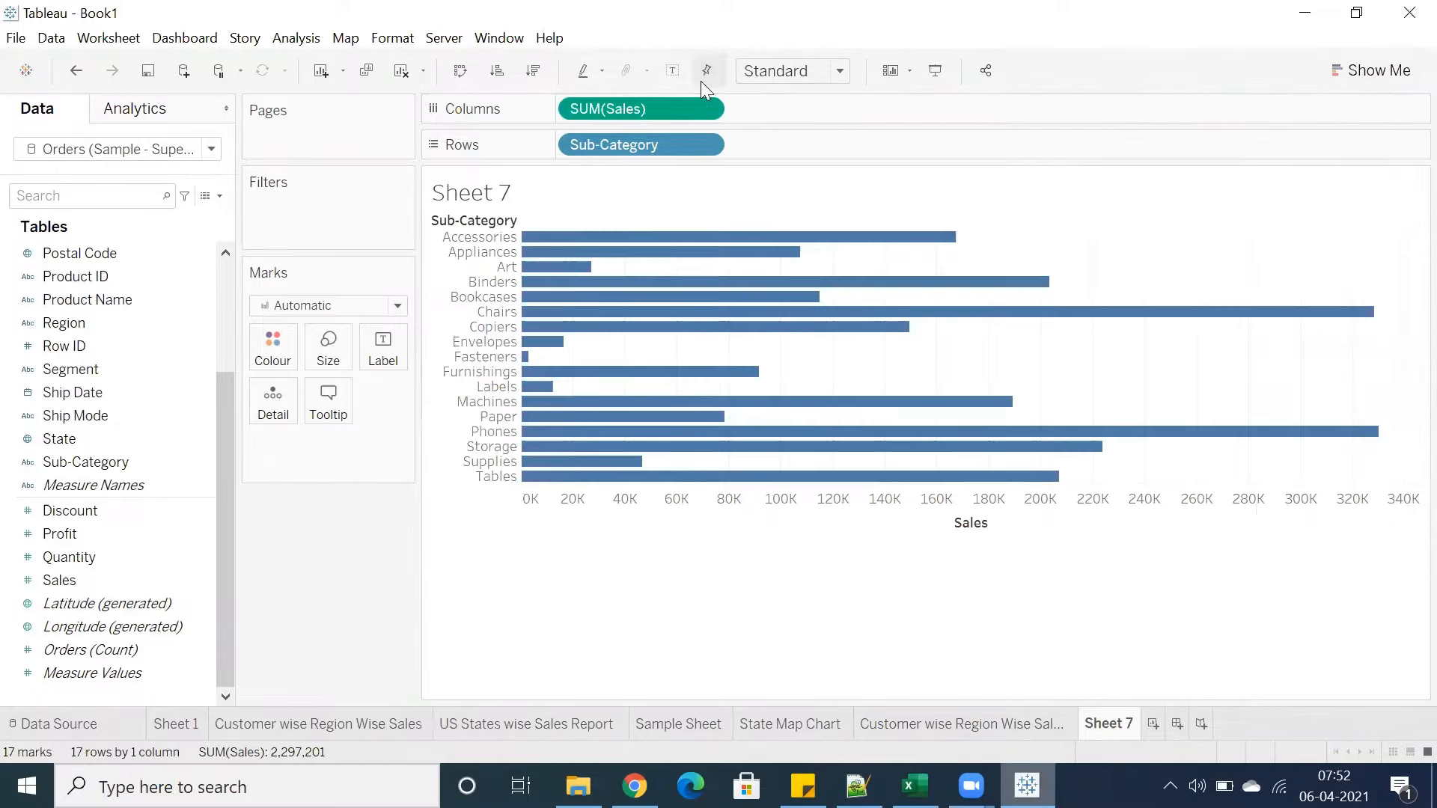
Fit the chart to Entire View and add SUM(Sales) as bar labels
click(793, 70)
click(773, 149)
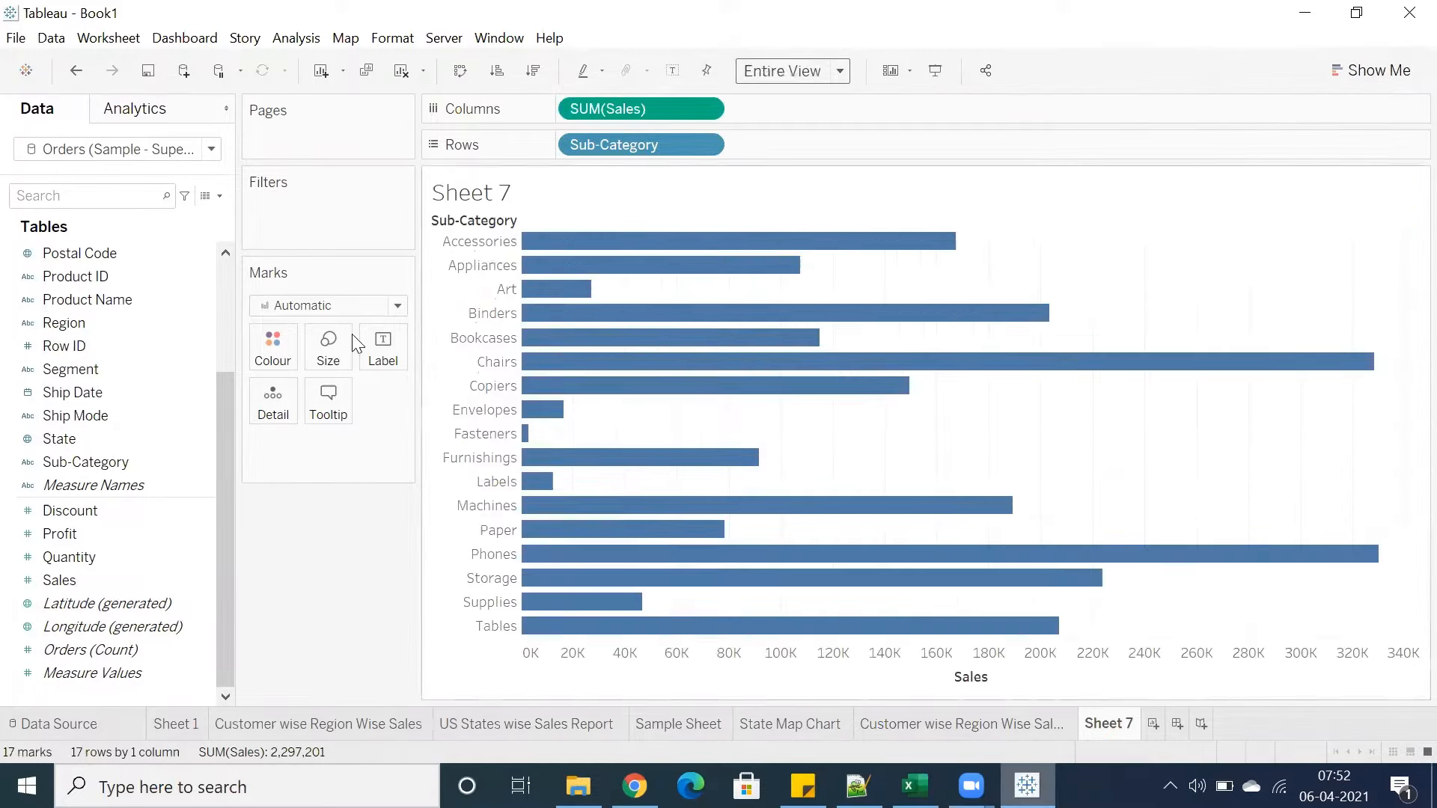
drag(102, 575, 383, 344)
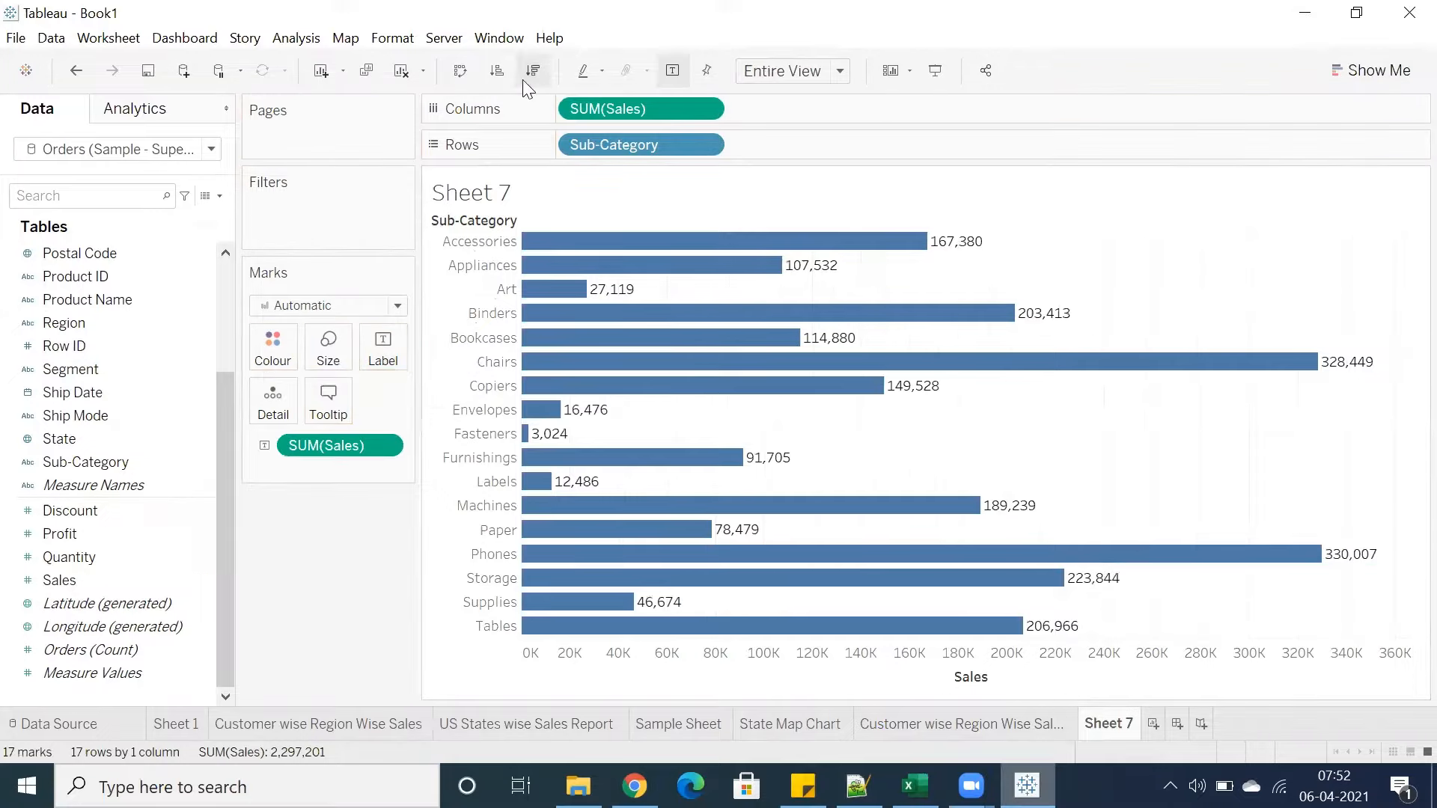
Swap the axes into vertical columns sorted descending by sales, and select all the bars
click(460, 71)
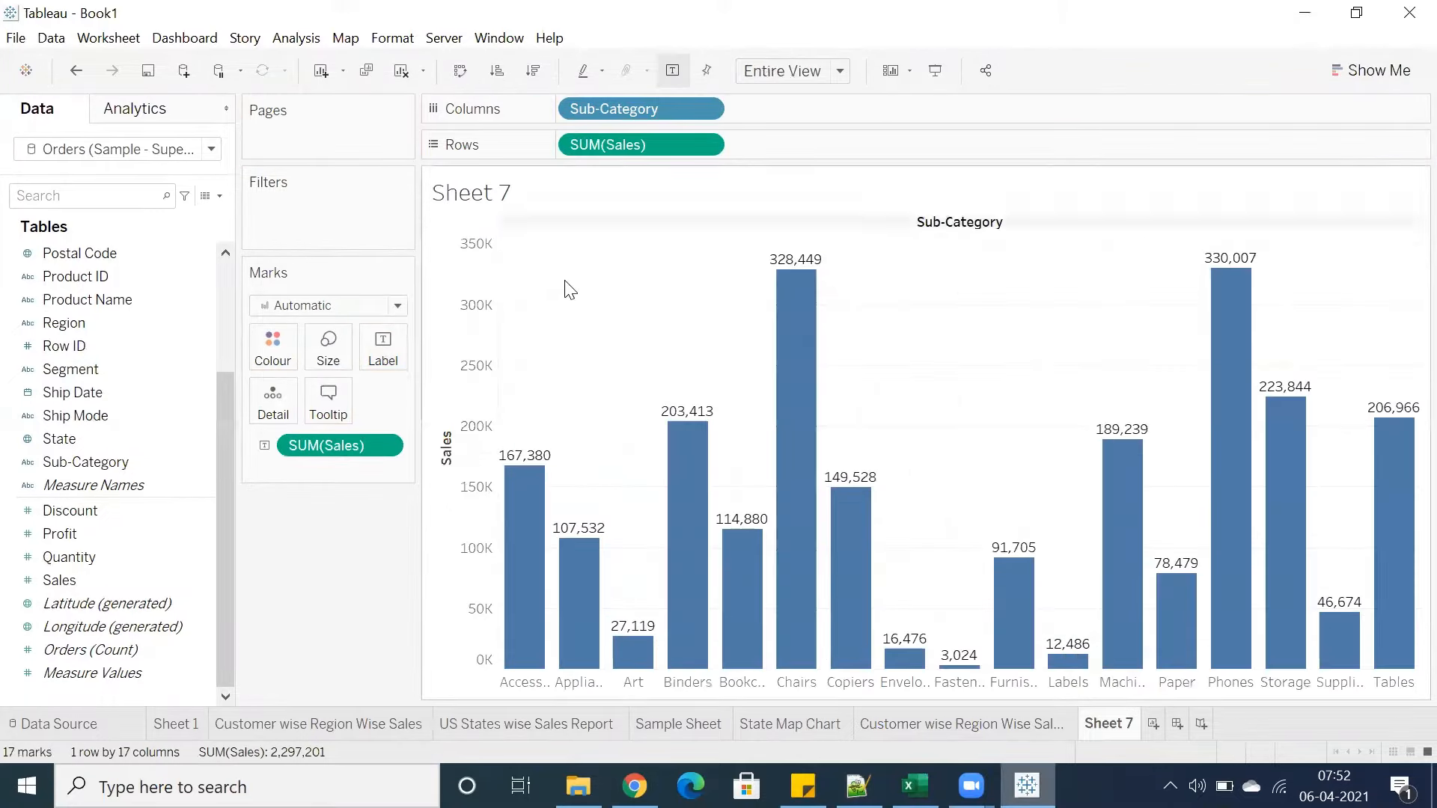
click(533, 70)
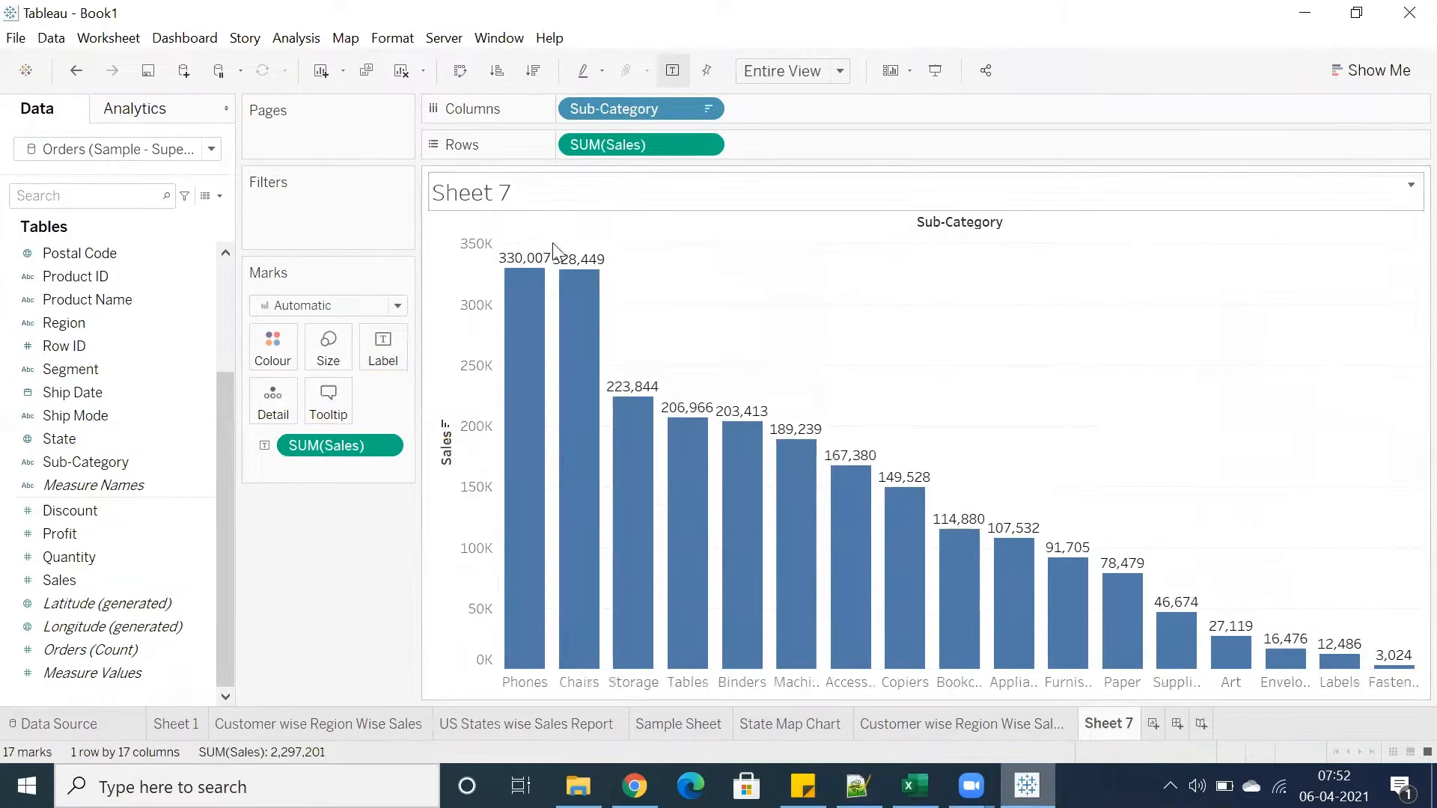
drag(504, 278, 1417, 682)
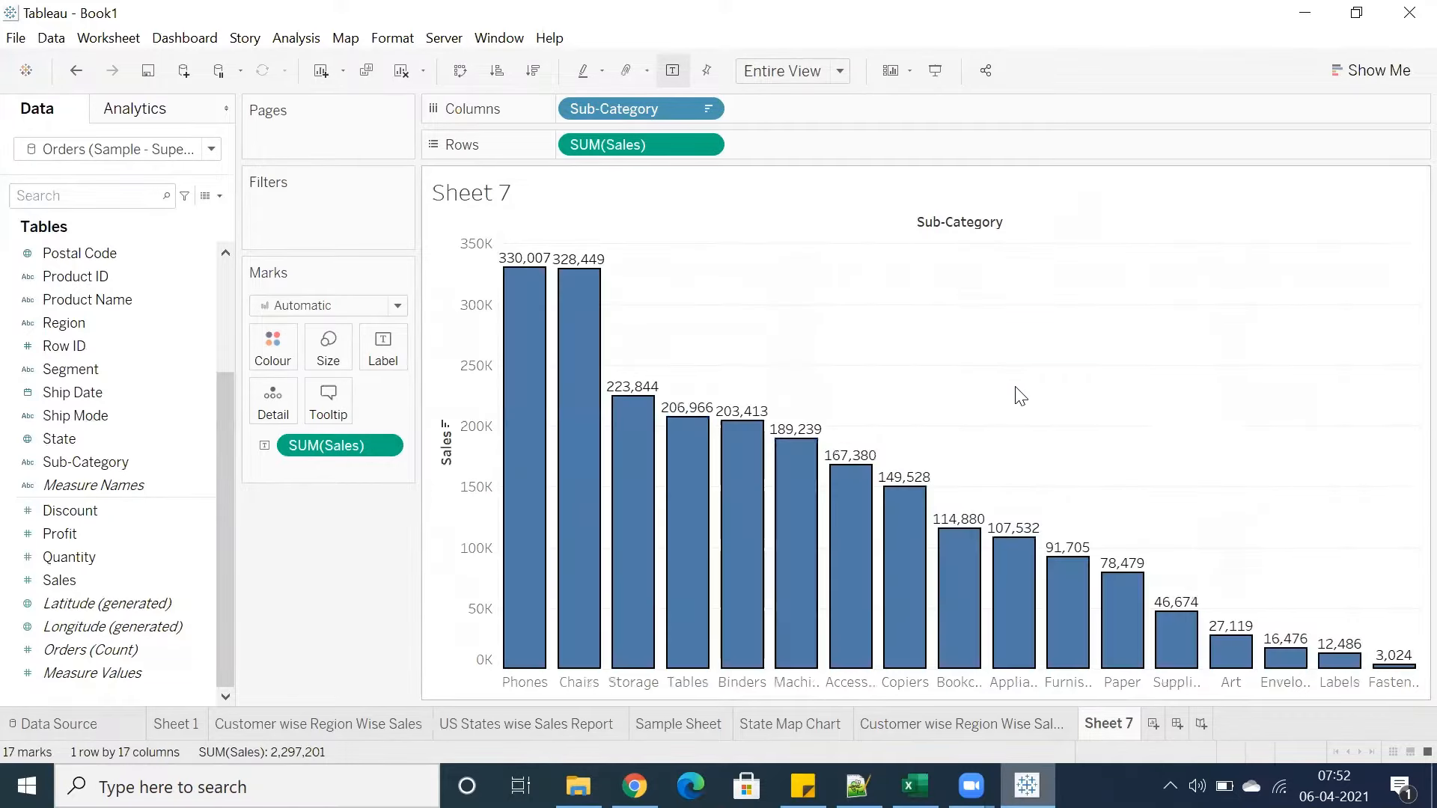
Colour the bars by Category
click(1020, 396)
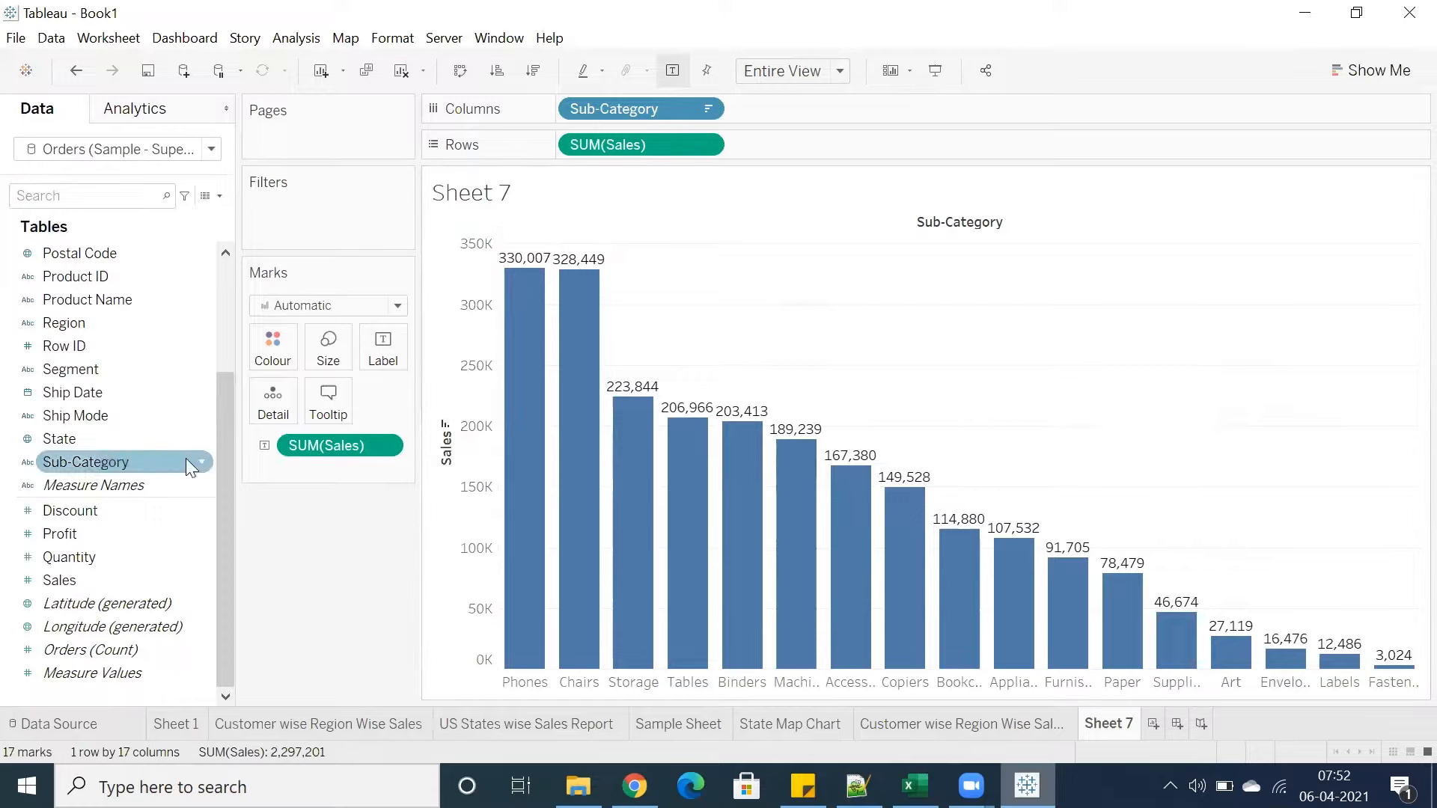
scroll(108, 362, up, 3)
drag(51, 255, 258, 349)
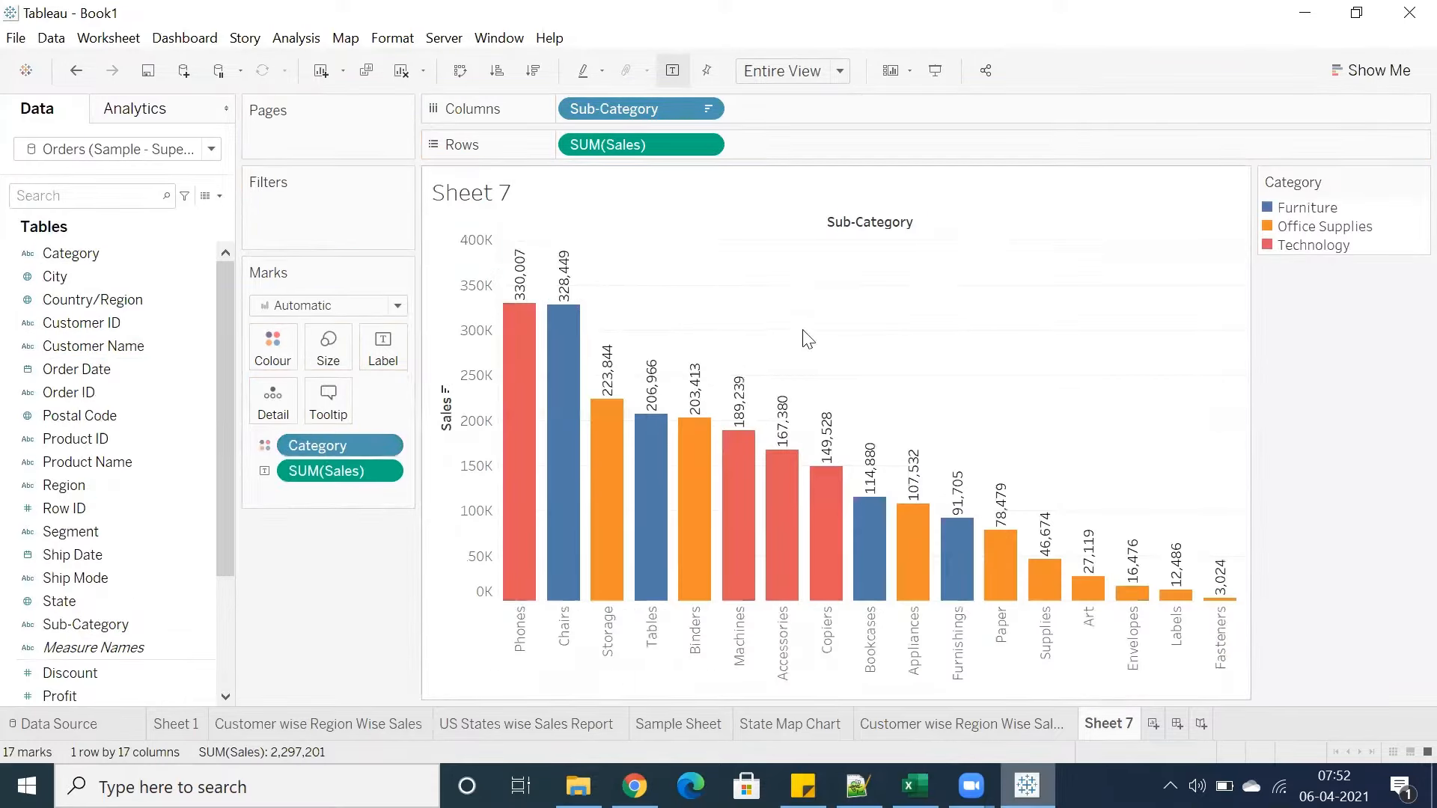
Swap the axes into horizontal bars, group them by Category on rows, and select each category header to highlight its bars
click(459, 71)
drag(61, 253, 565, 150)
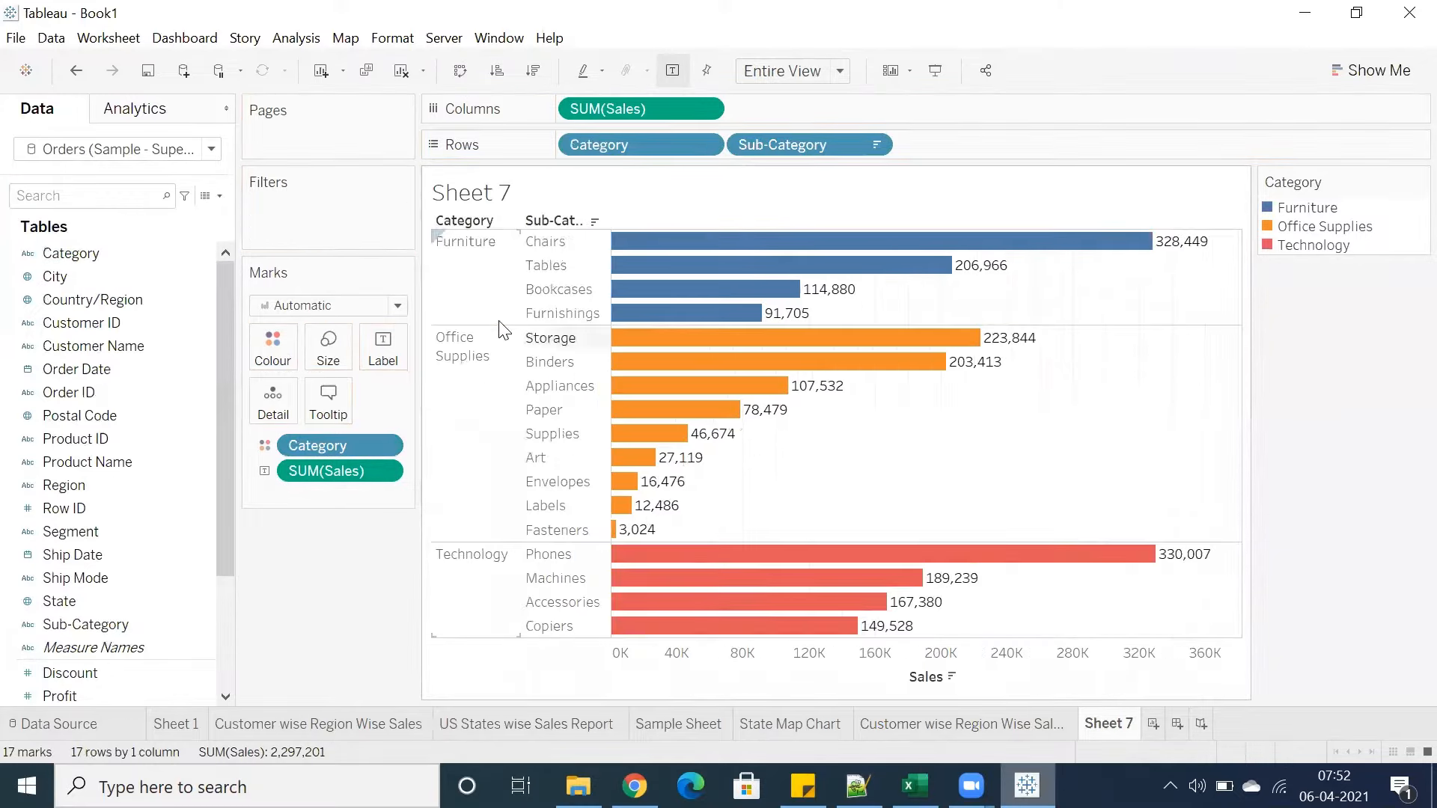
click(467, 271)
click(458, 430)
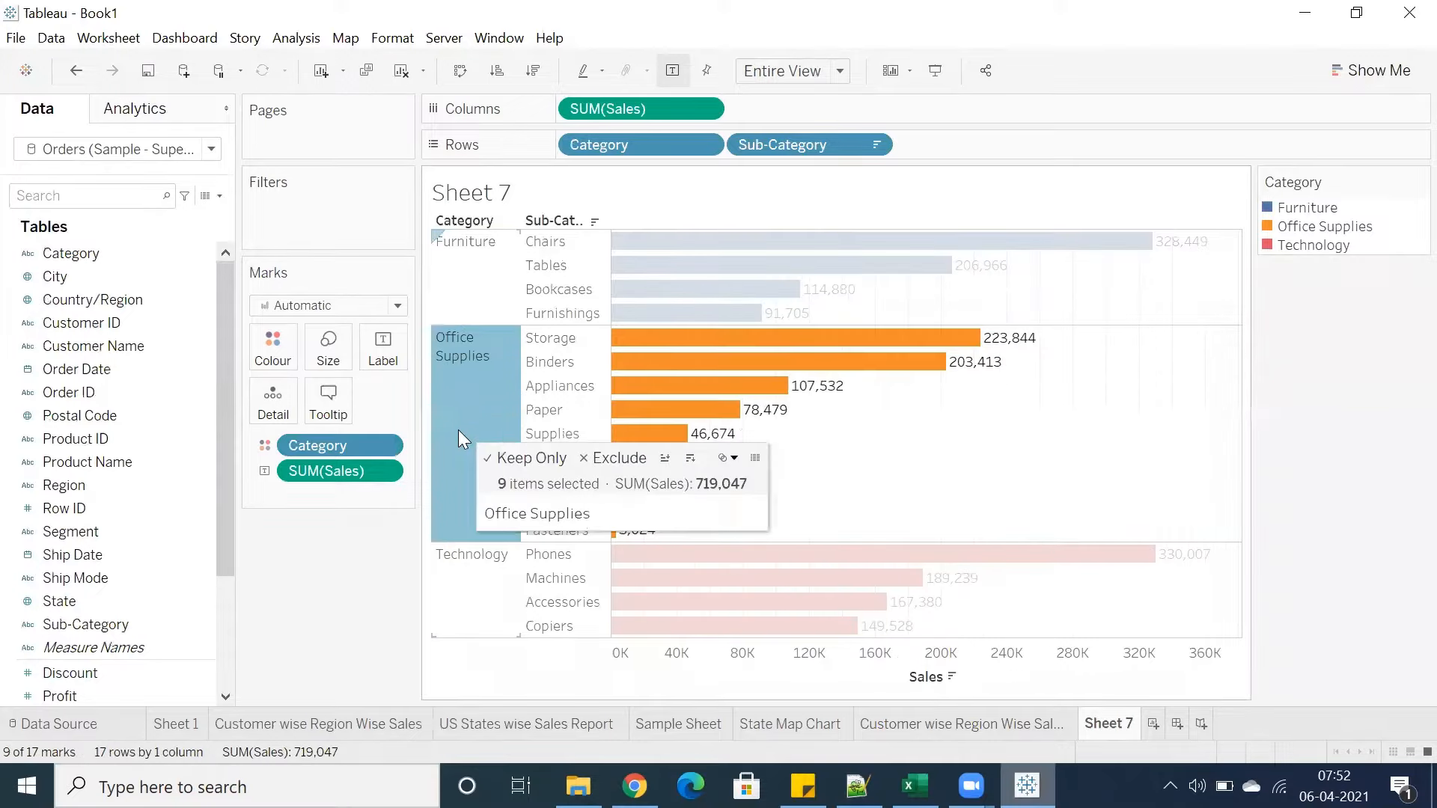
click(474, 603)
click(986, 465)
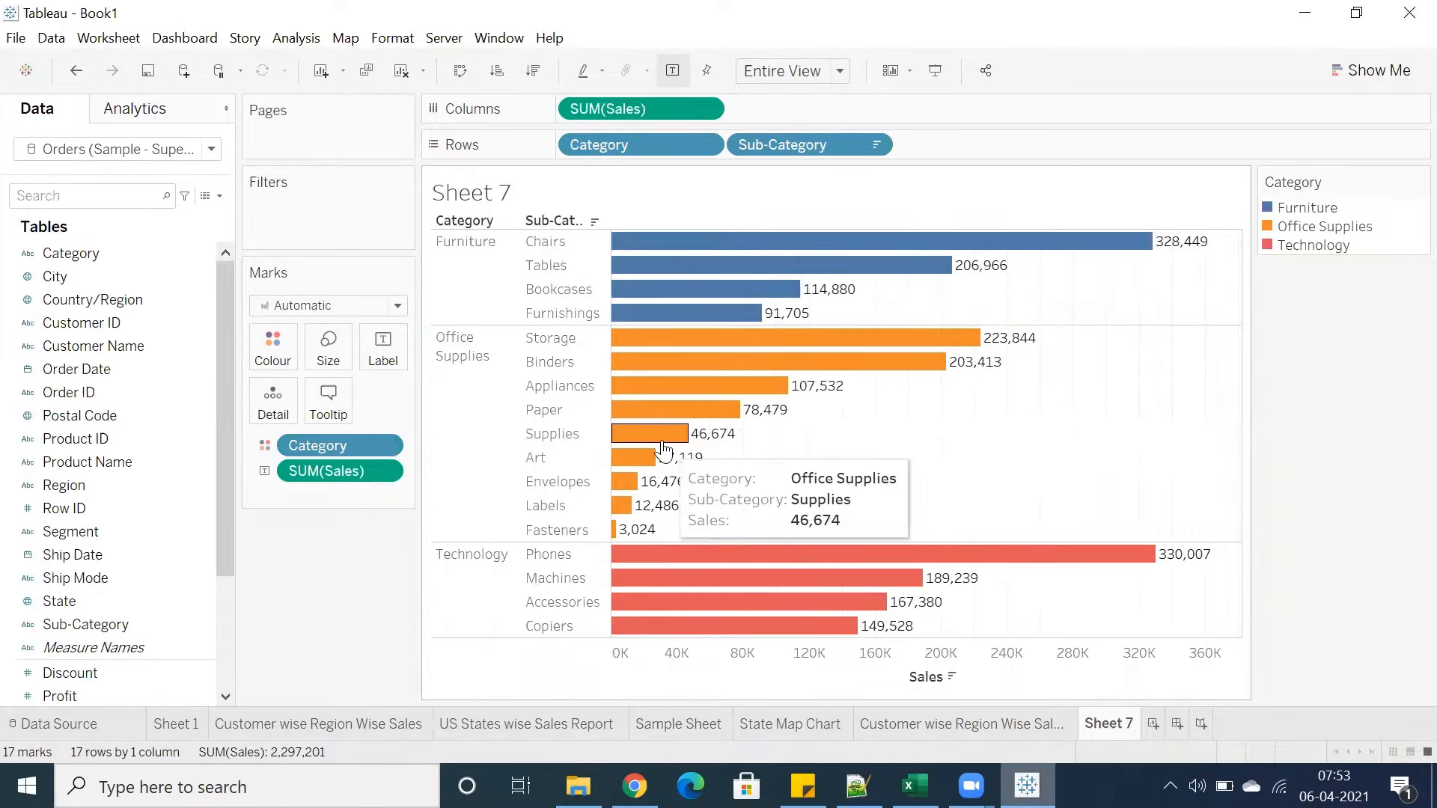
Browse the Category colour palettes such as Tableau 10, Tableau 20, Traffic Light, Summer, Winter and Tableau Classic 20 without applying any
click(276, 362)
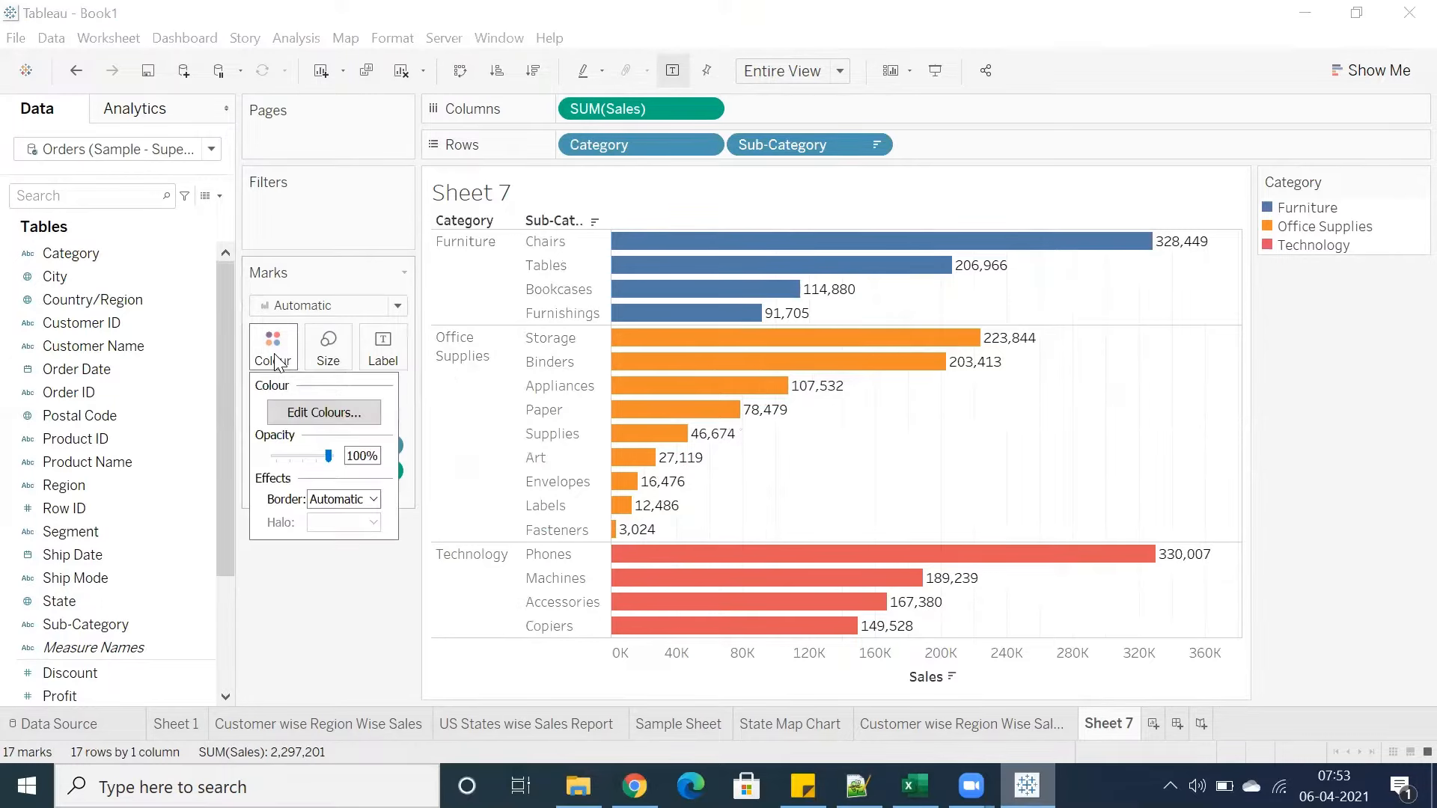
click(293, 414)
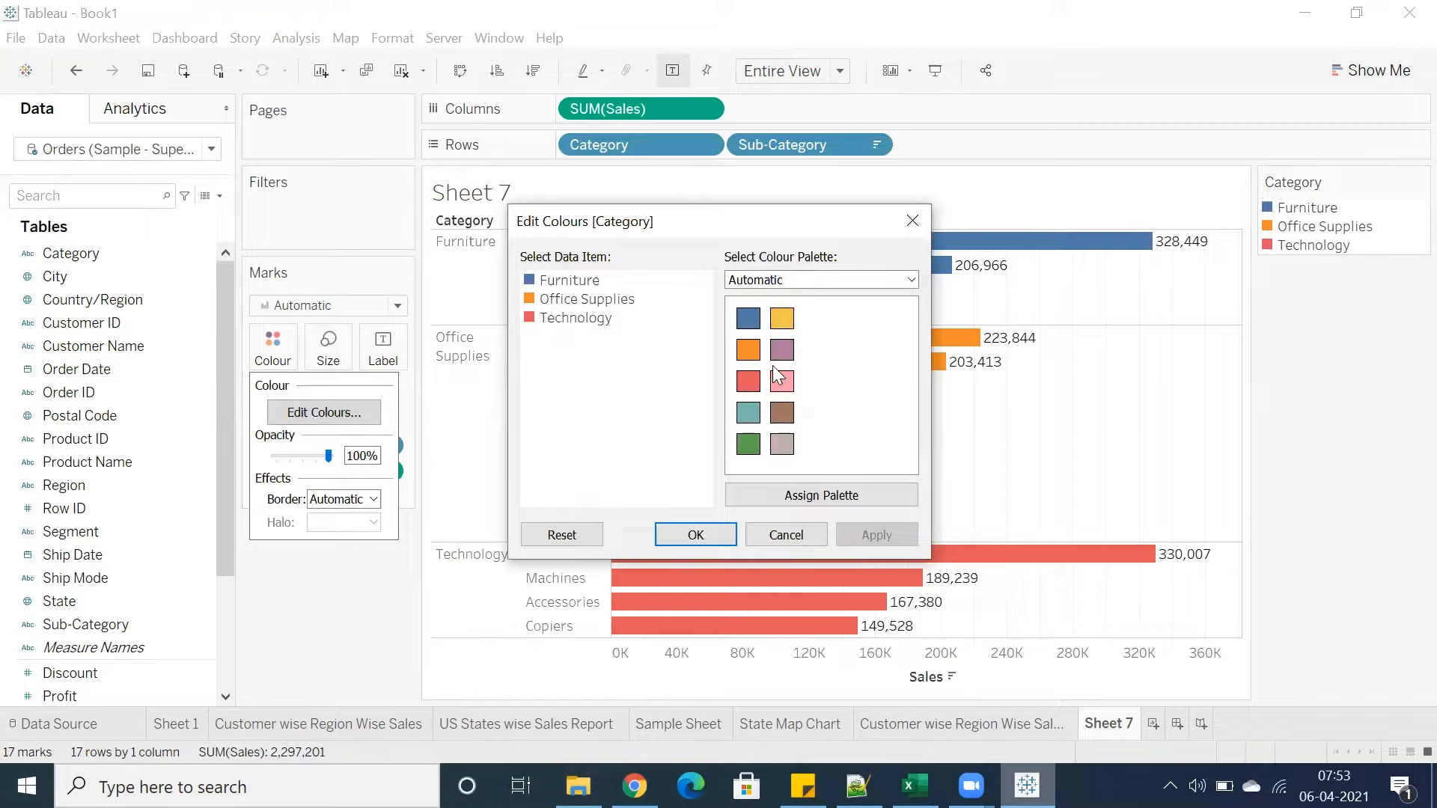
click(798, 282)
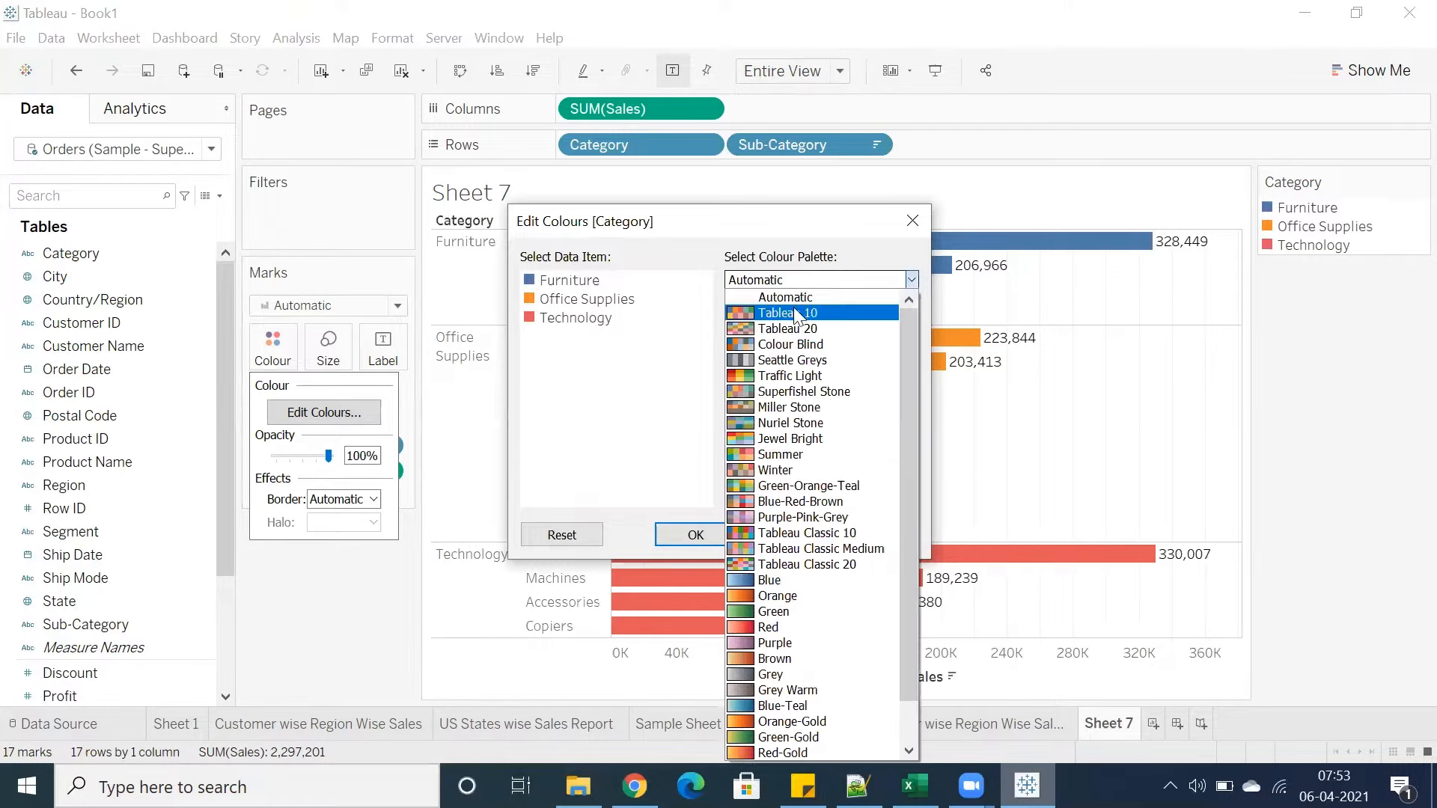
click(762, 312)
click(794, 280)
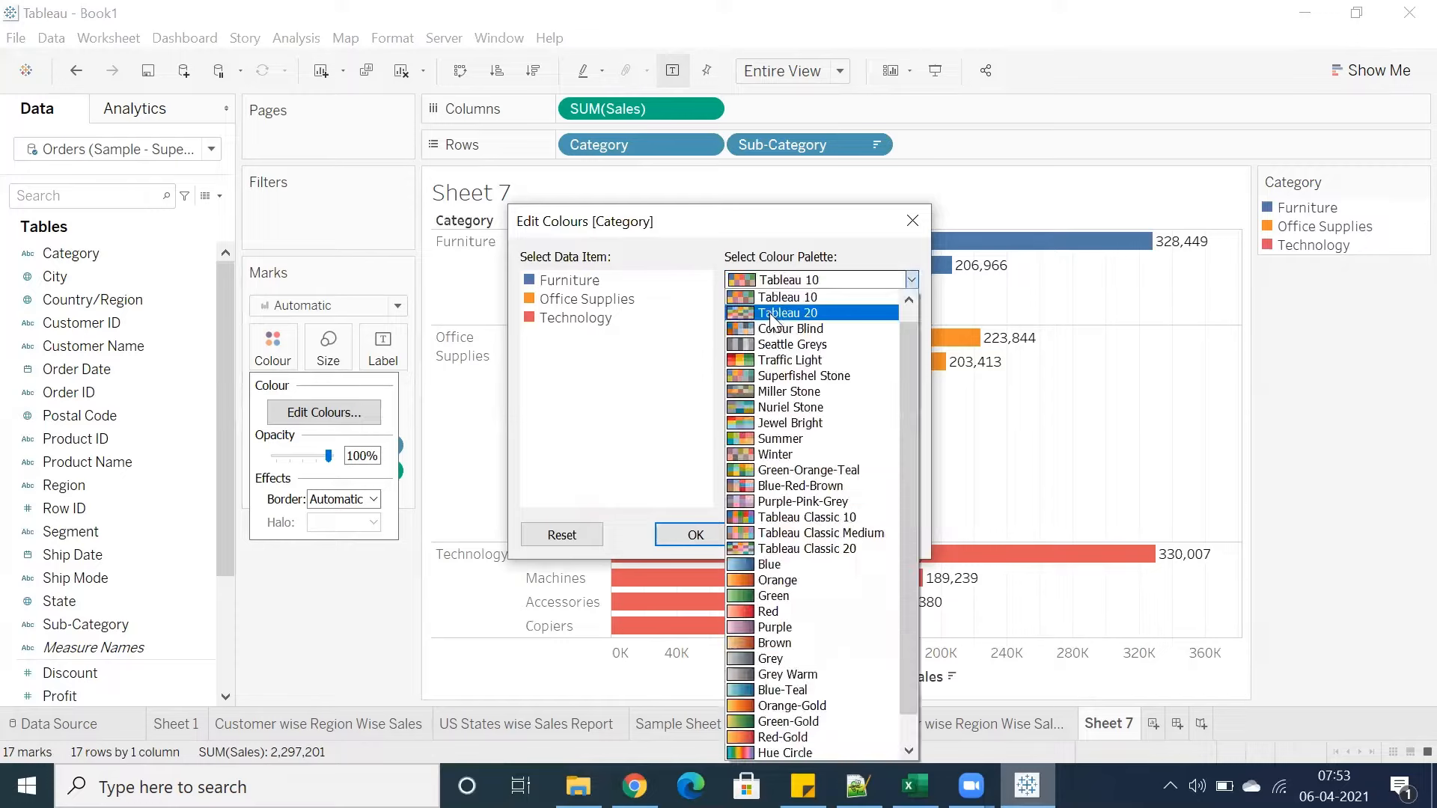
click(775, 303)
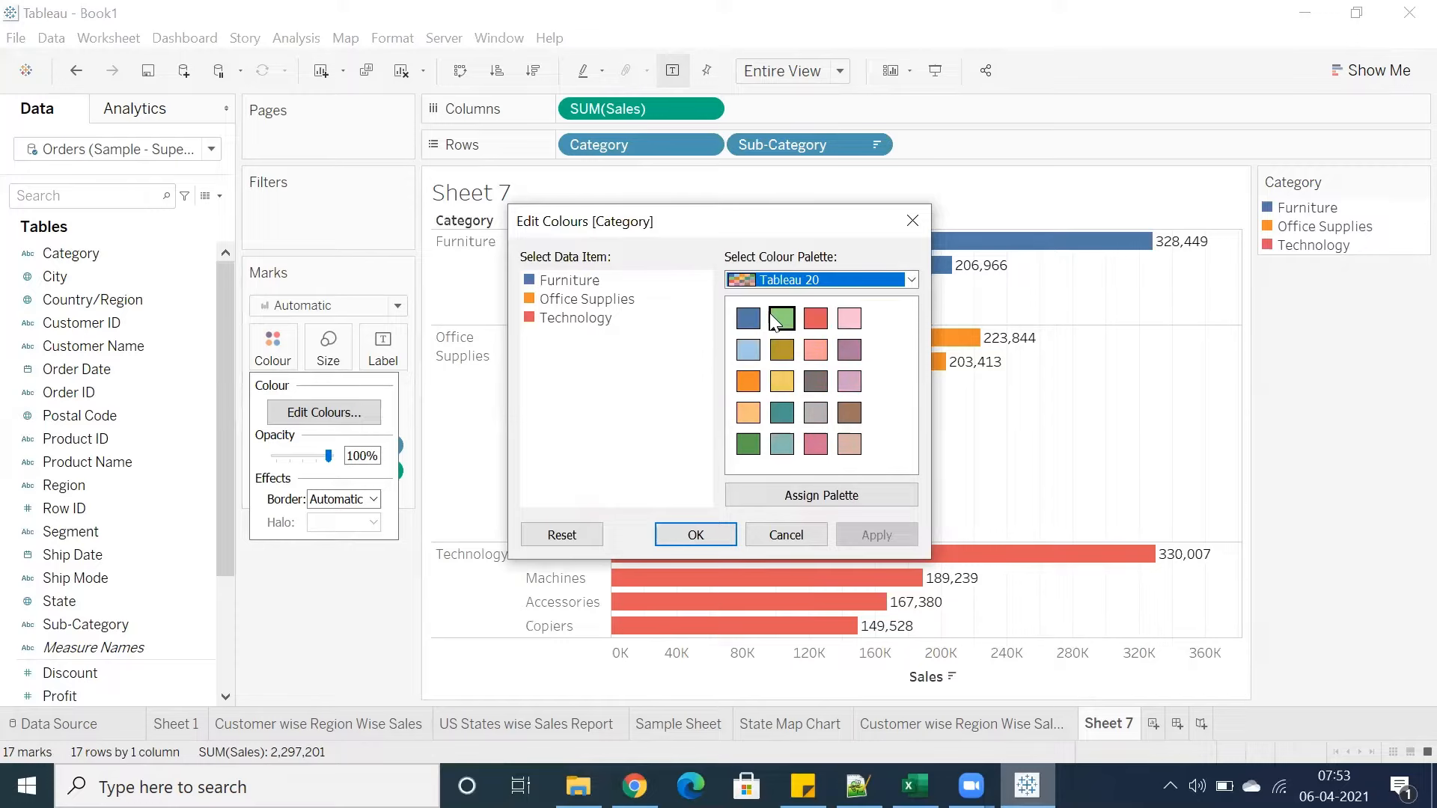
click(825, 277)
click(801, 345)
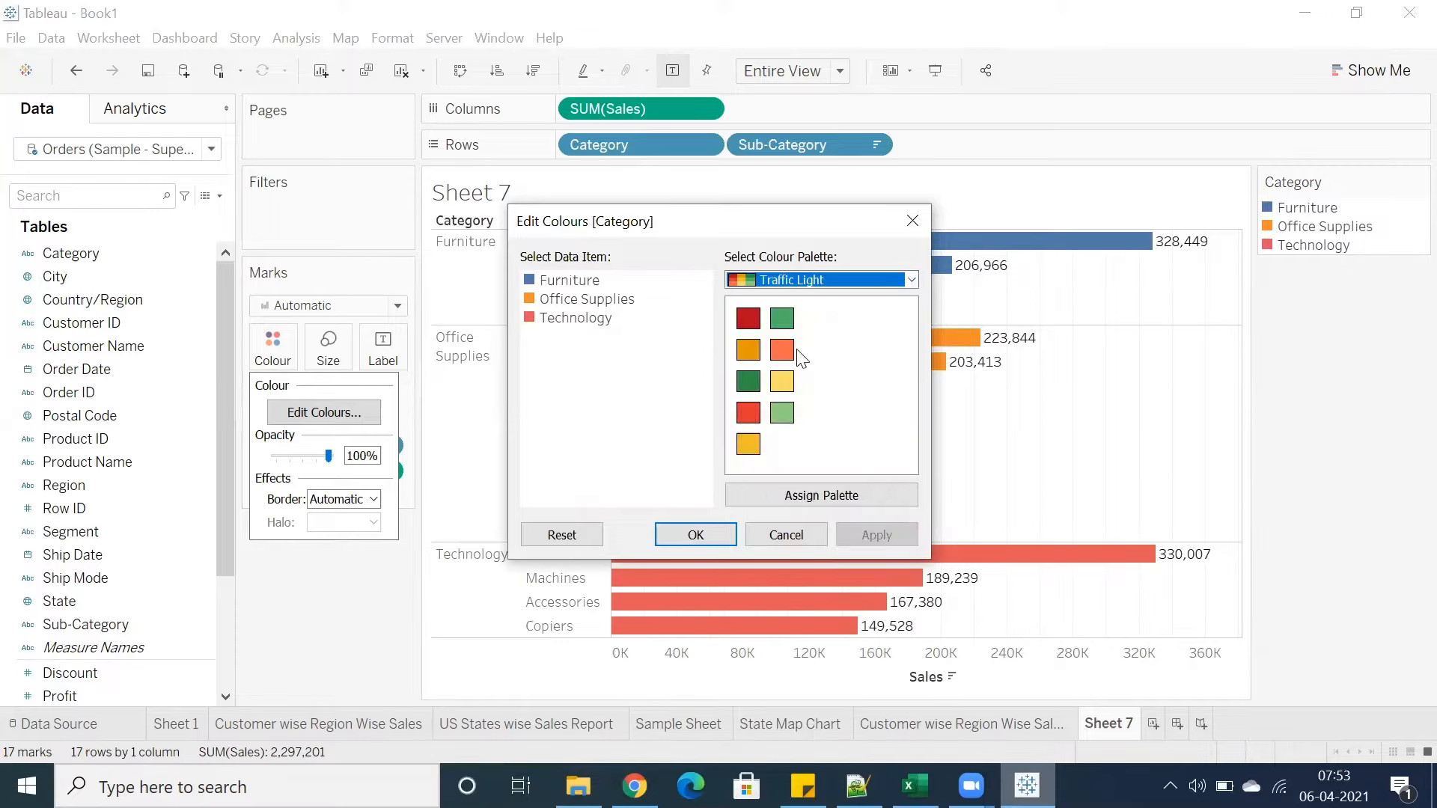
click(812, 281)
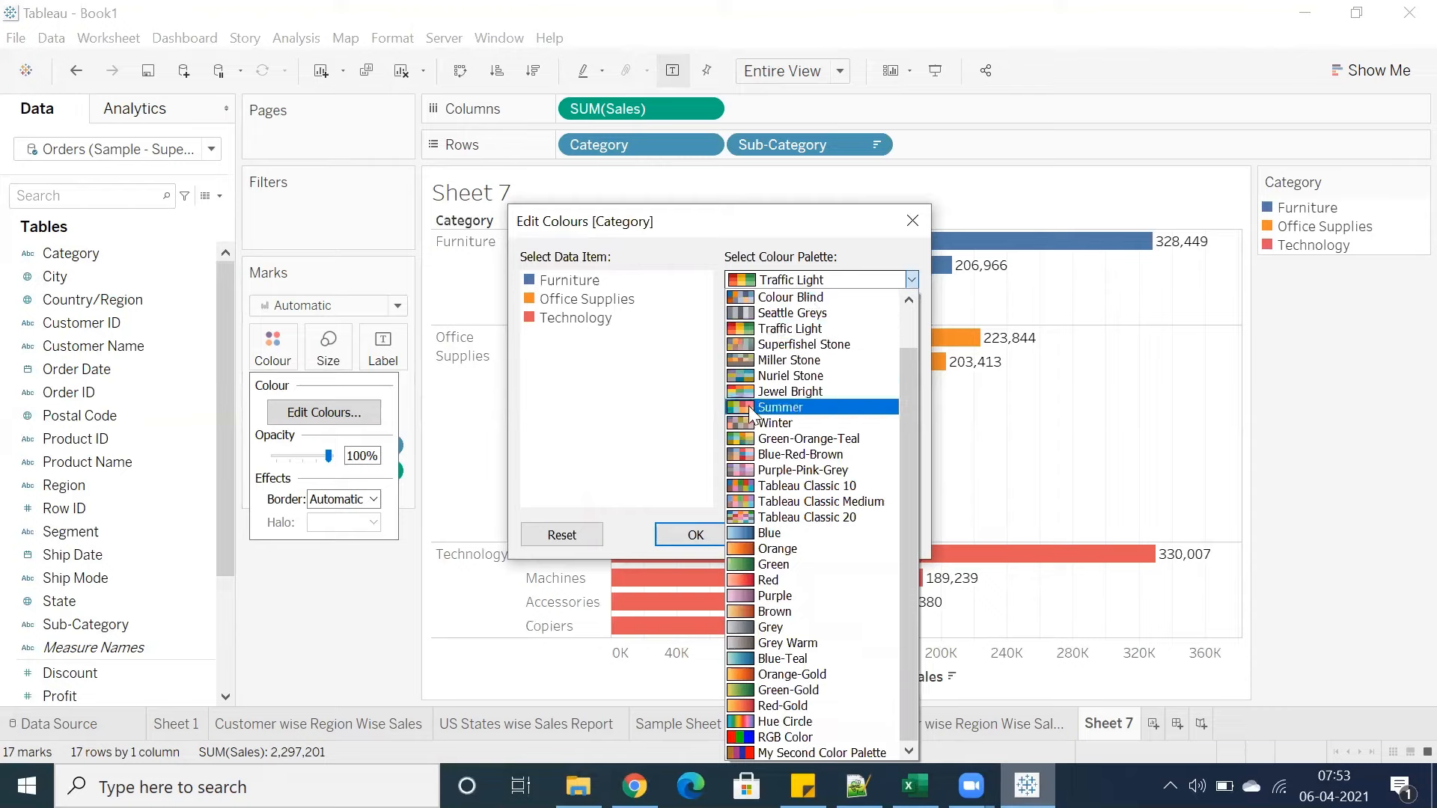
click(780, 407)
click(801, 275)
click(760, 410)
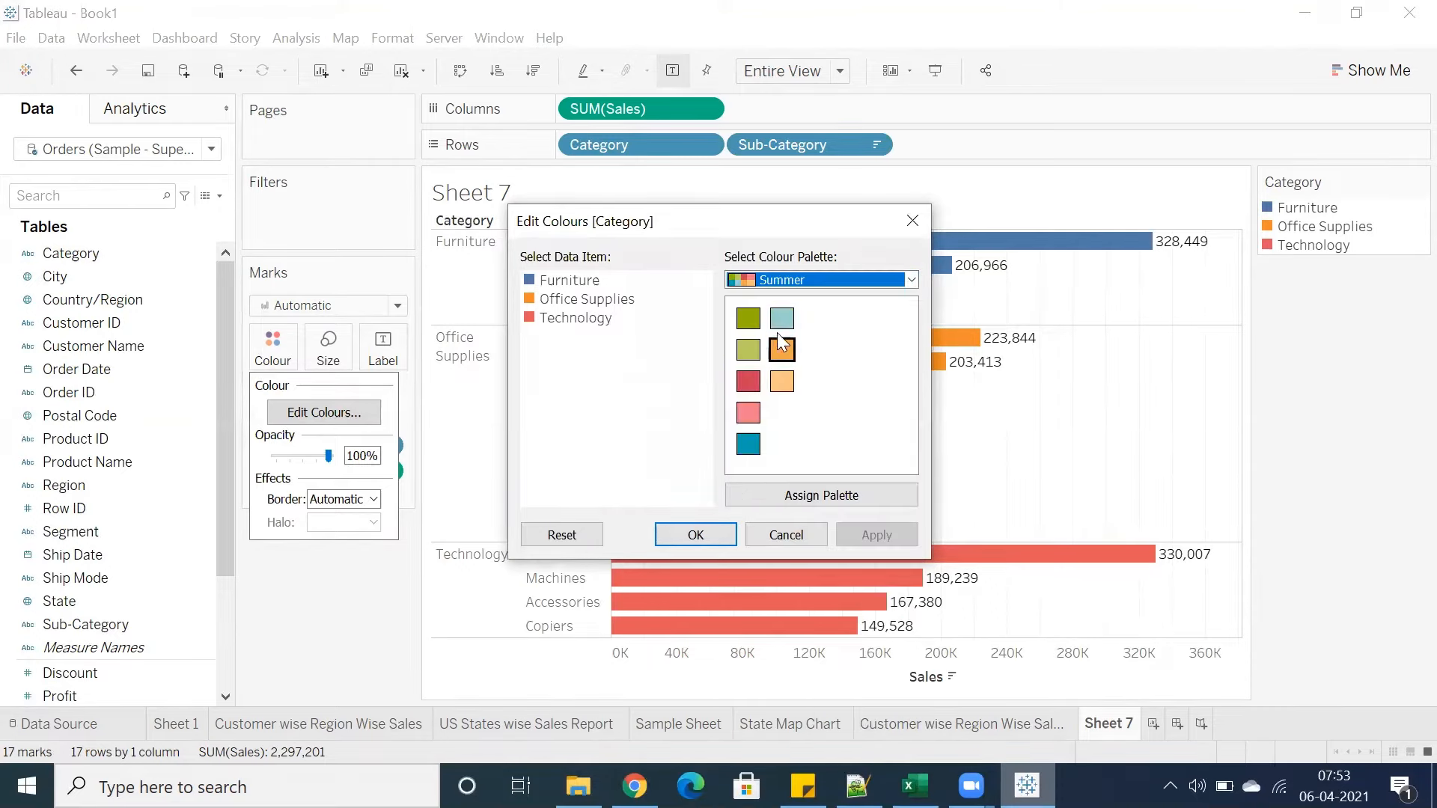
click(795, 278)
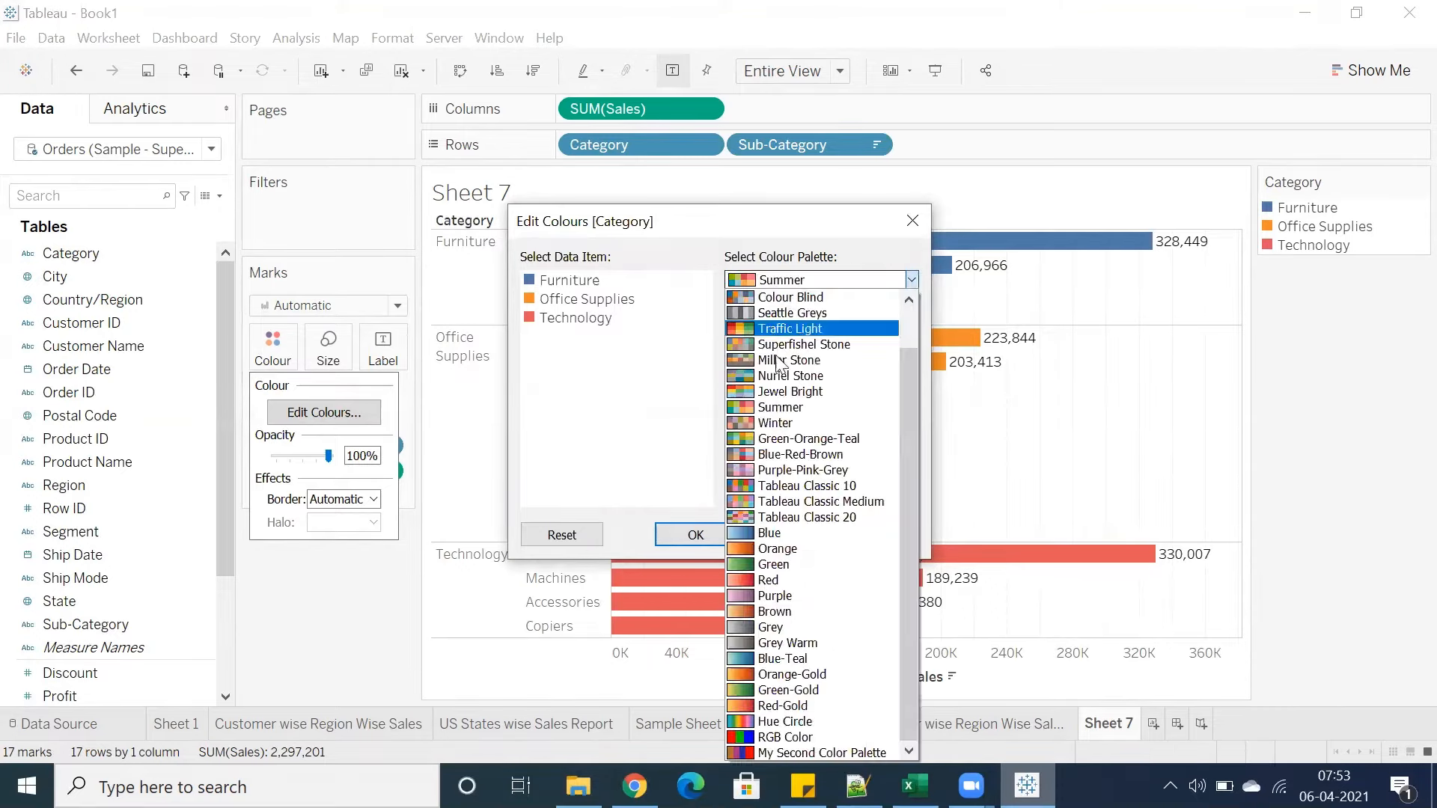
click(778, 413)
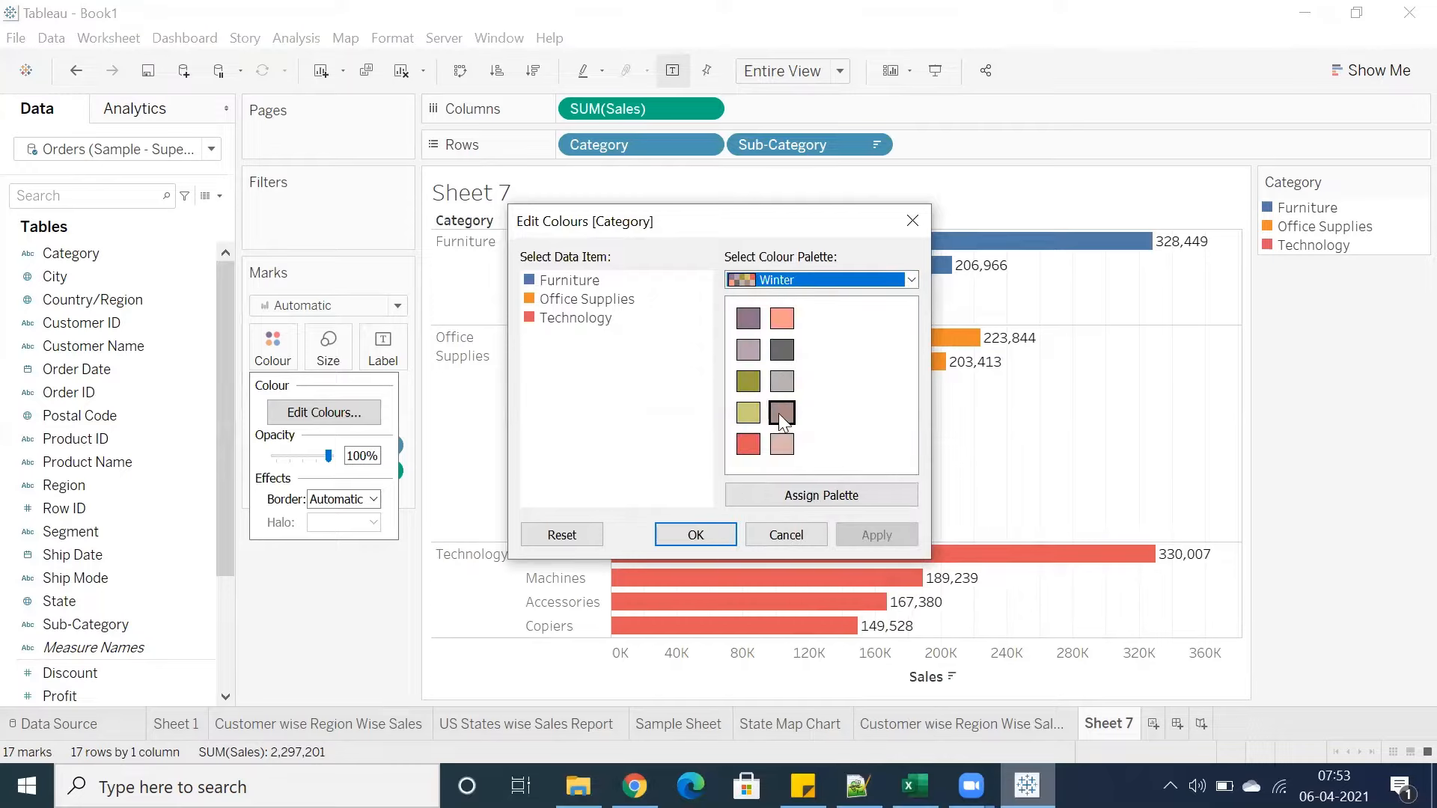
click(816, 283)
click(779, 518)
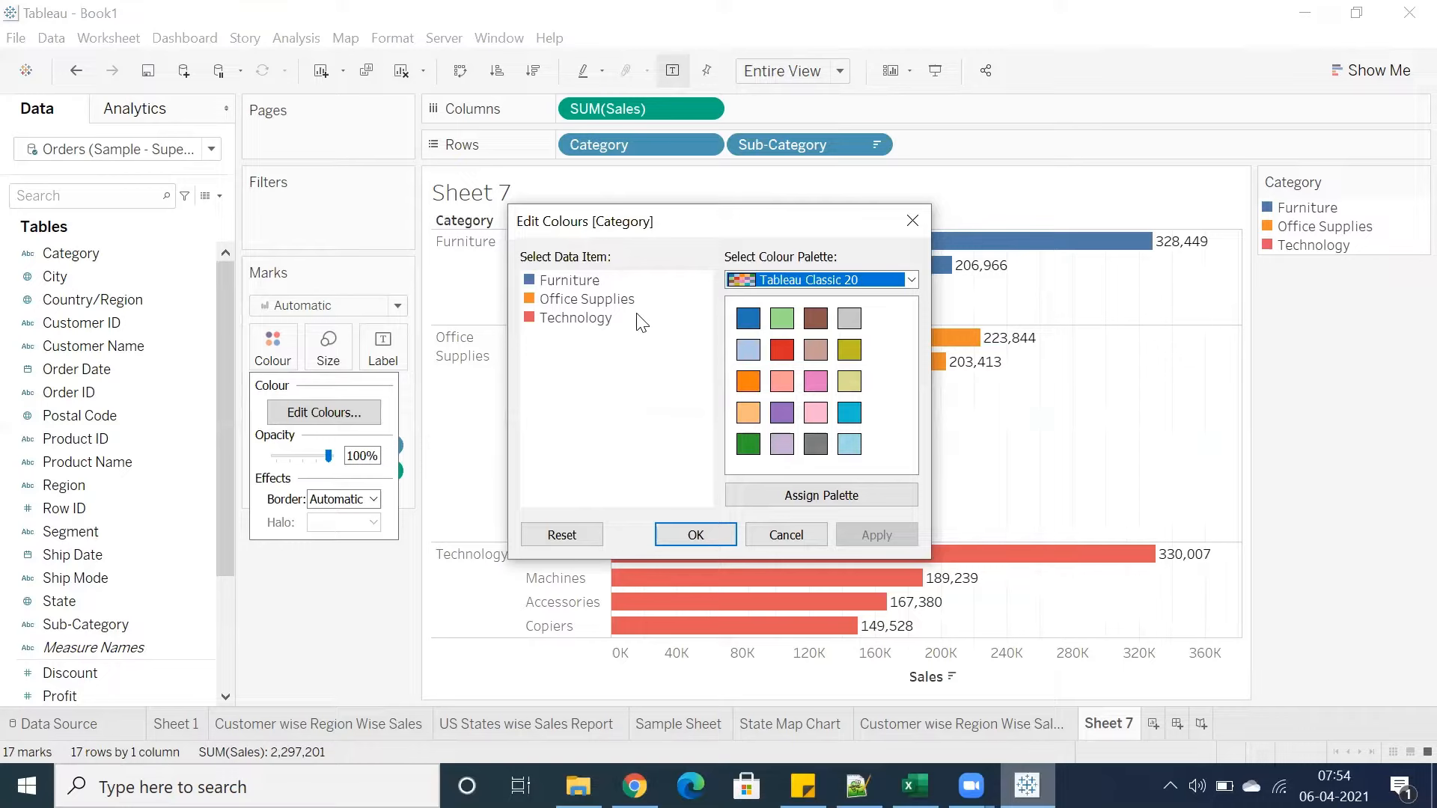
click(913, 221)
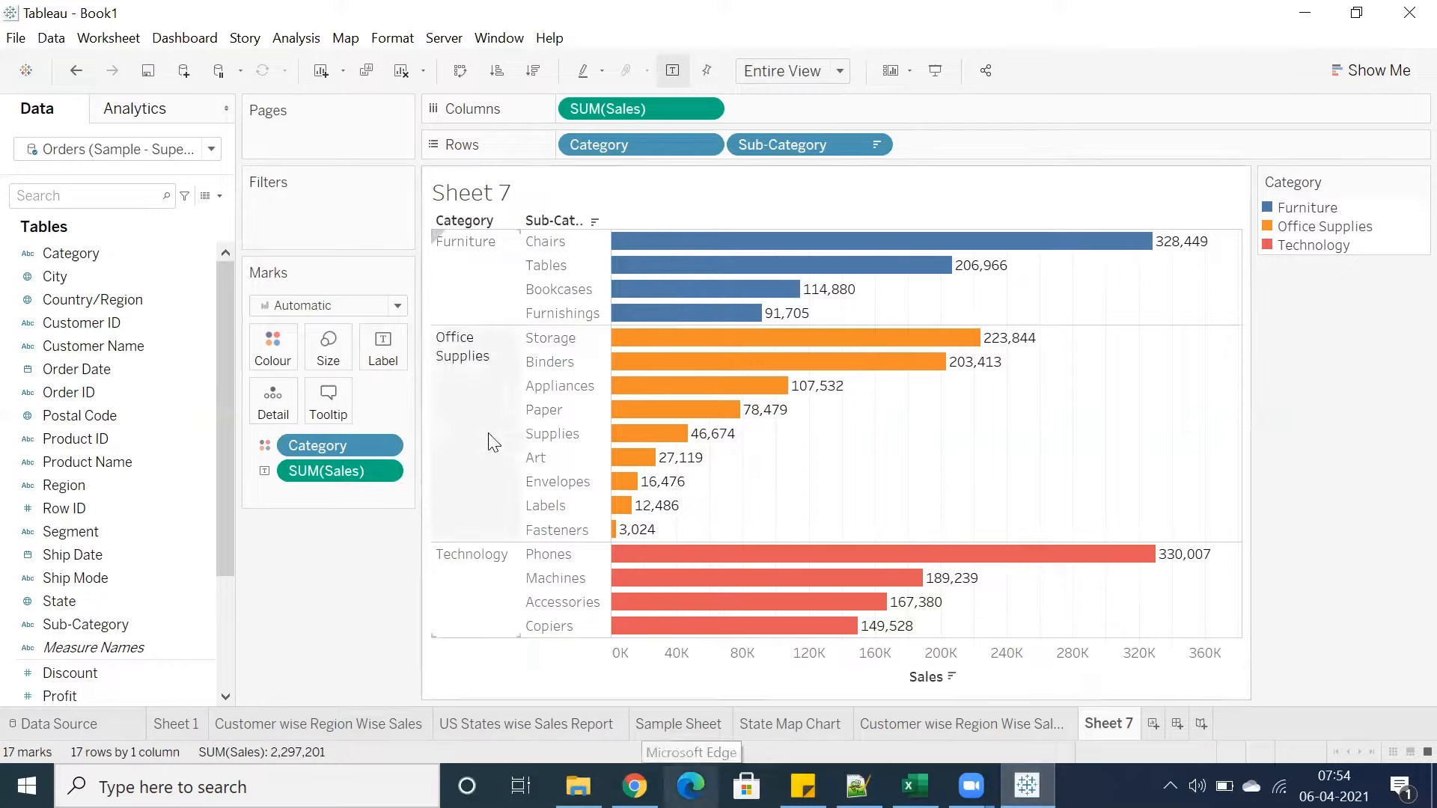
Recolour Furniture to grey #a5a5a5 (RGB 165, 165, 165) in the Category colour settings
mouse_move(902, 352)
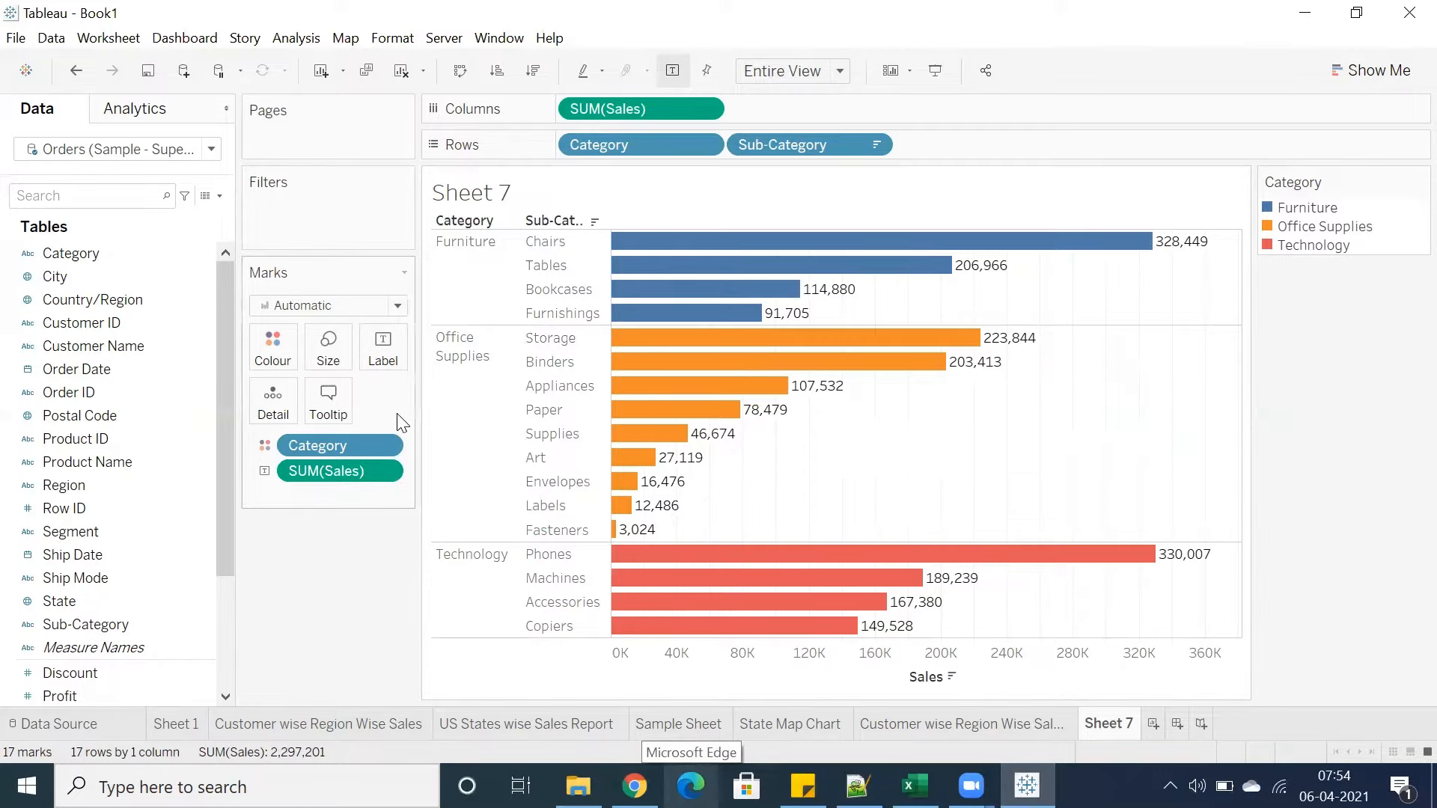
click(267, 367)
click(328, 410)
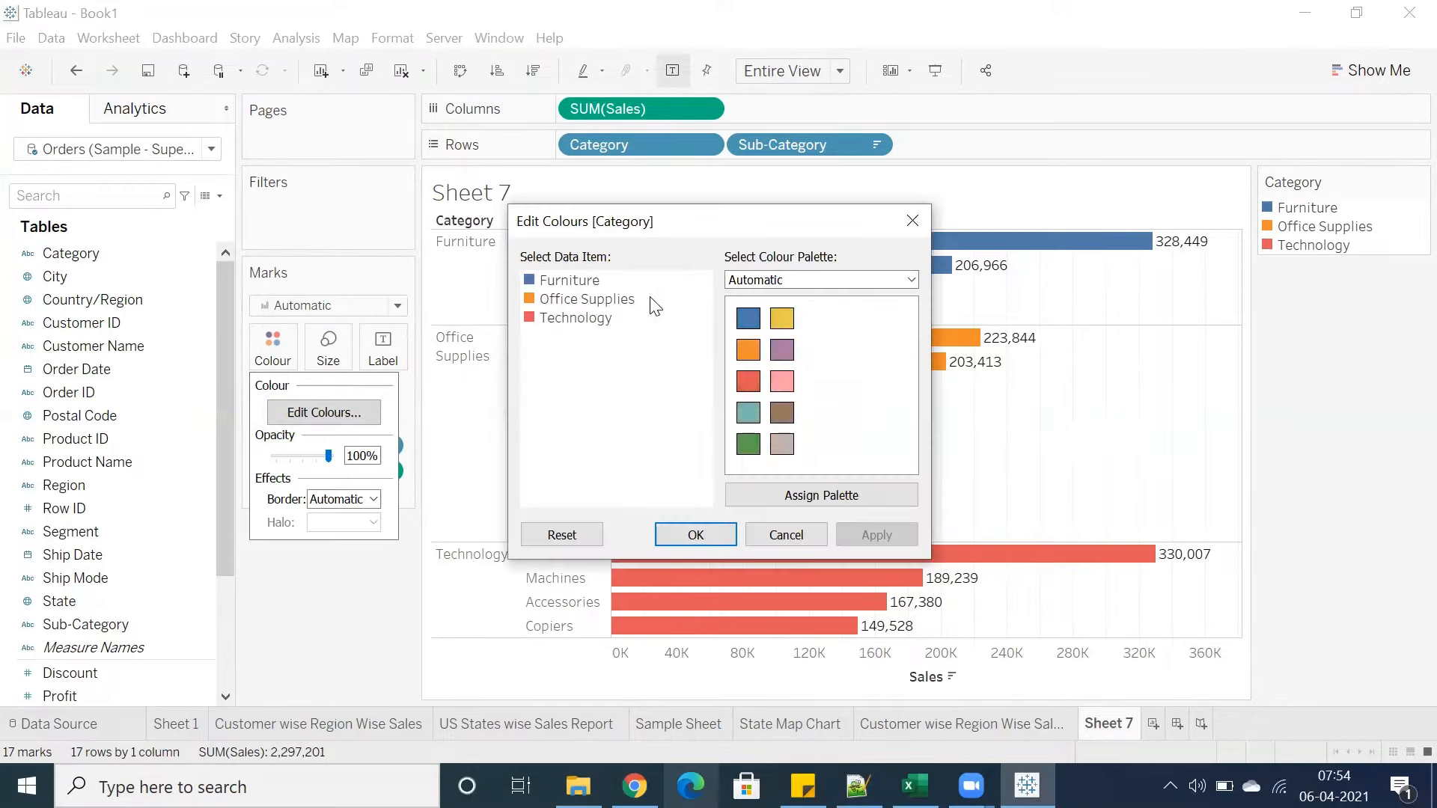
double_click(584, 283)
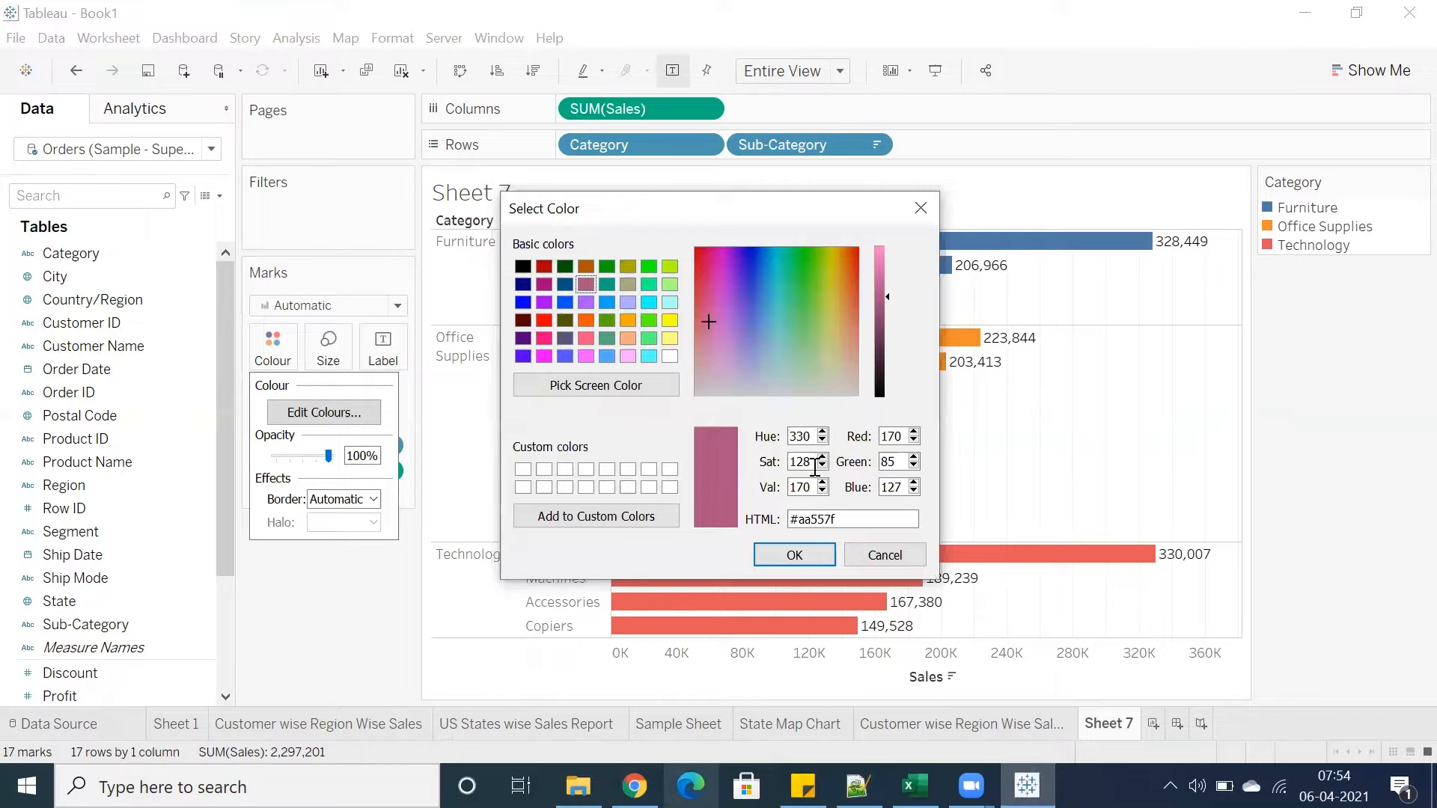
double_click(891, 437)
text(99)
drag(902, 462, 877, 488)
text(99)
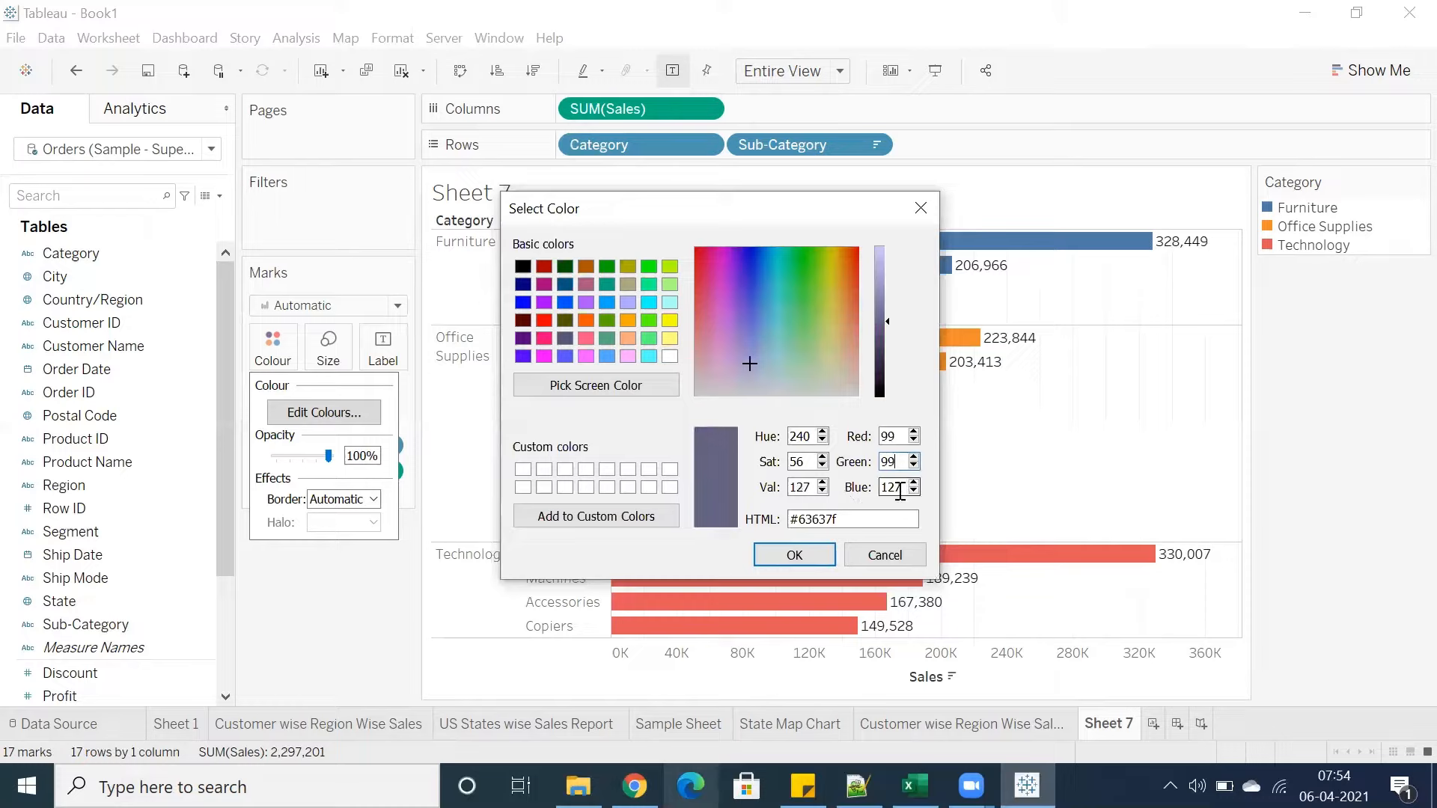
text(99)
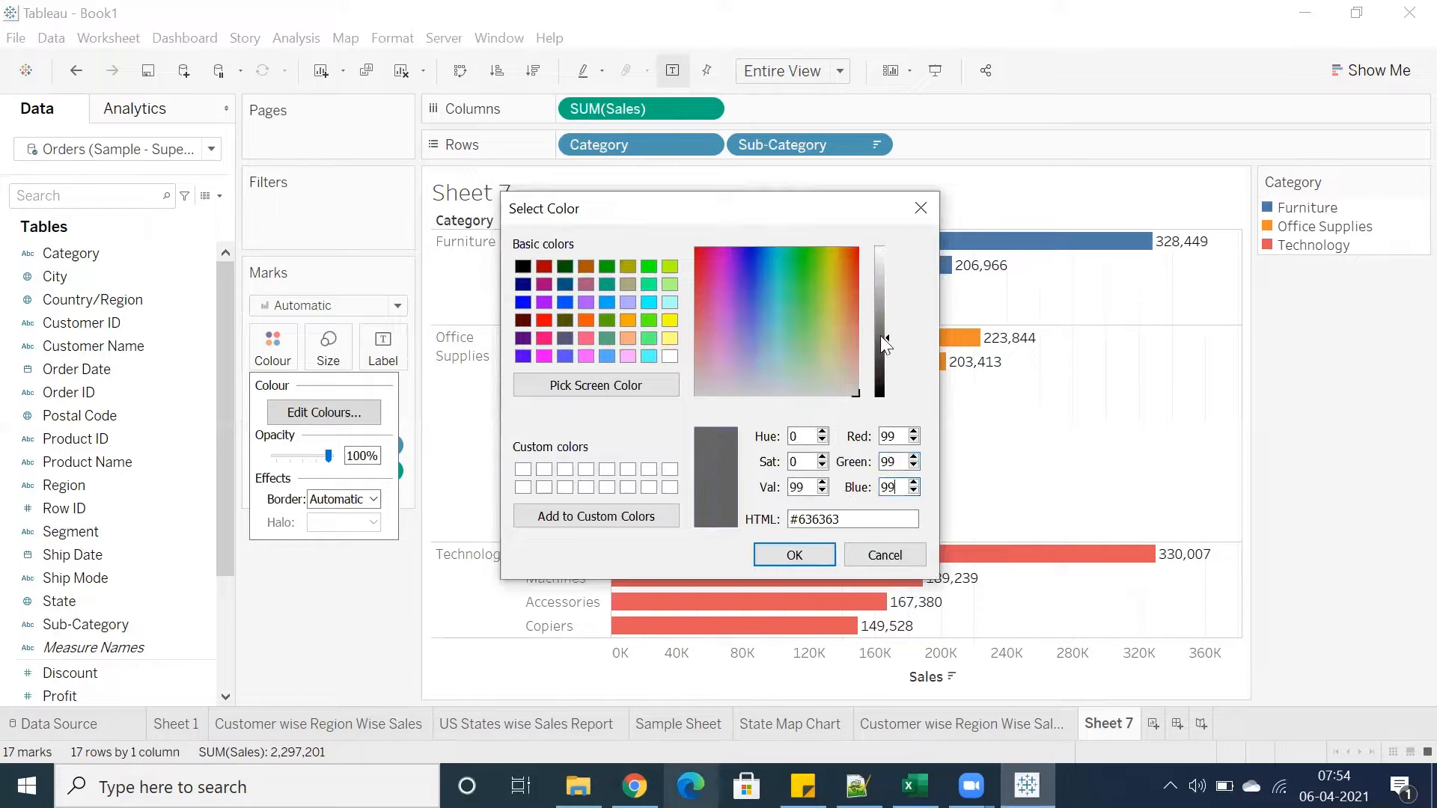
drag(881, 337, 879, 299)
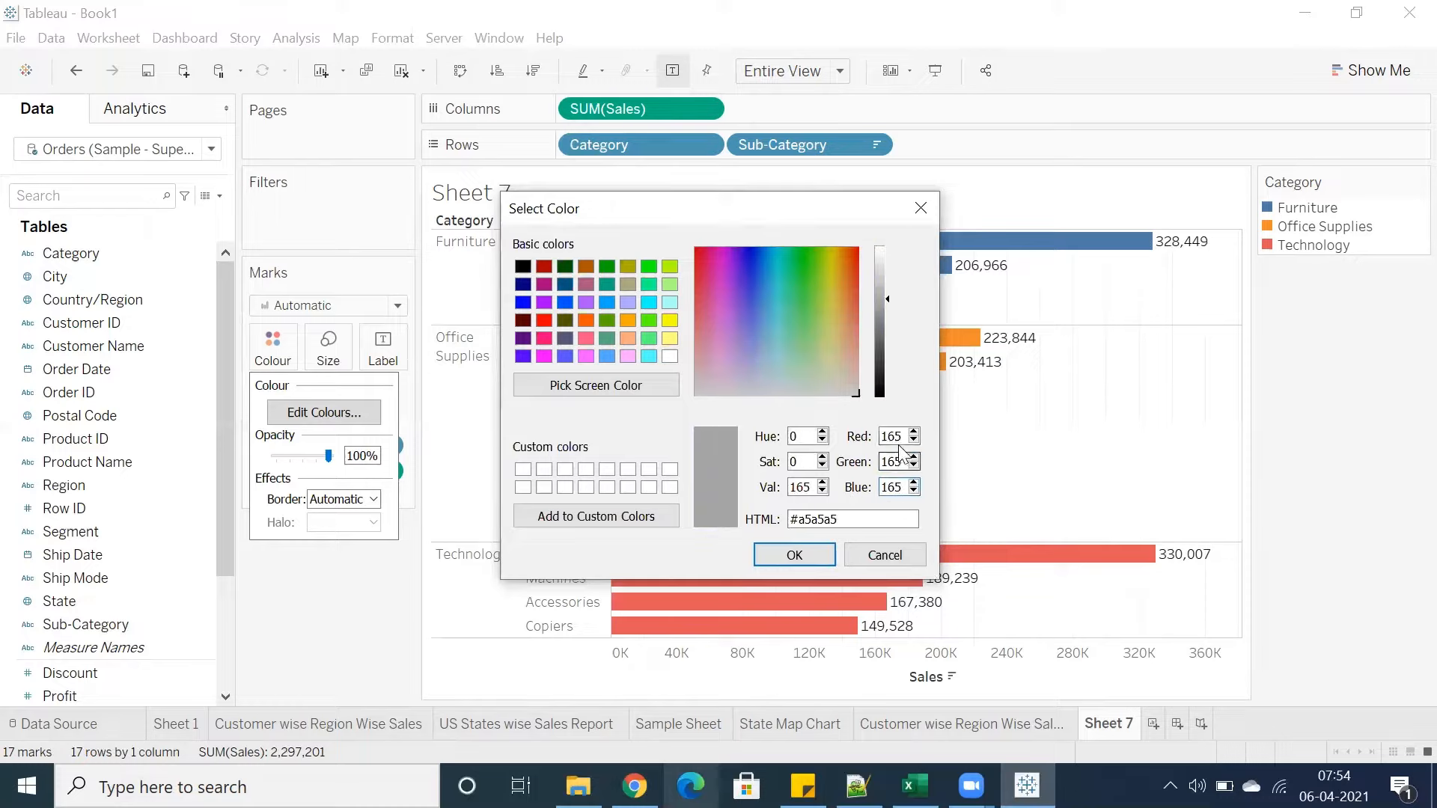
drag(904, 437, 881, 487)
click(795, 555)
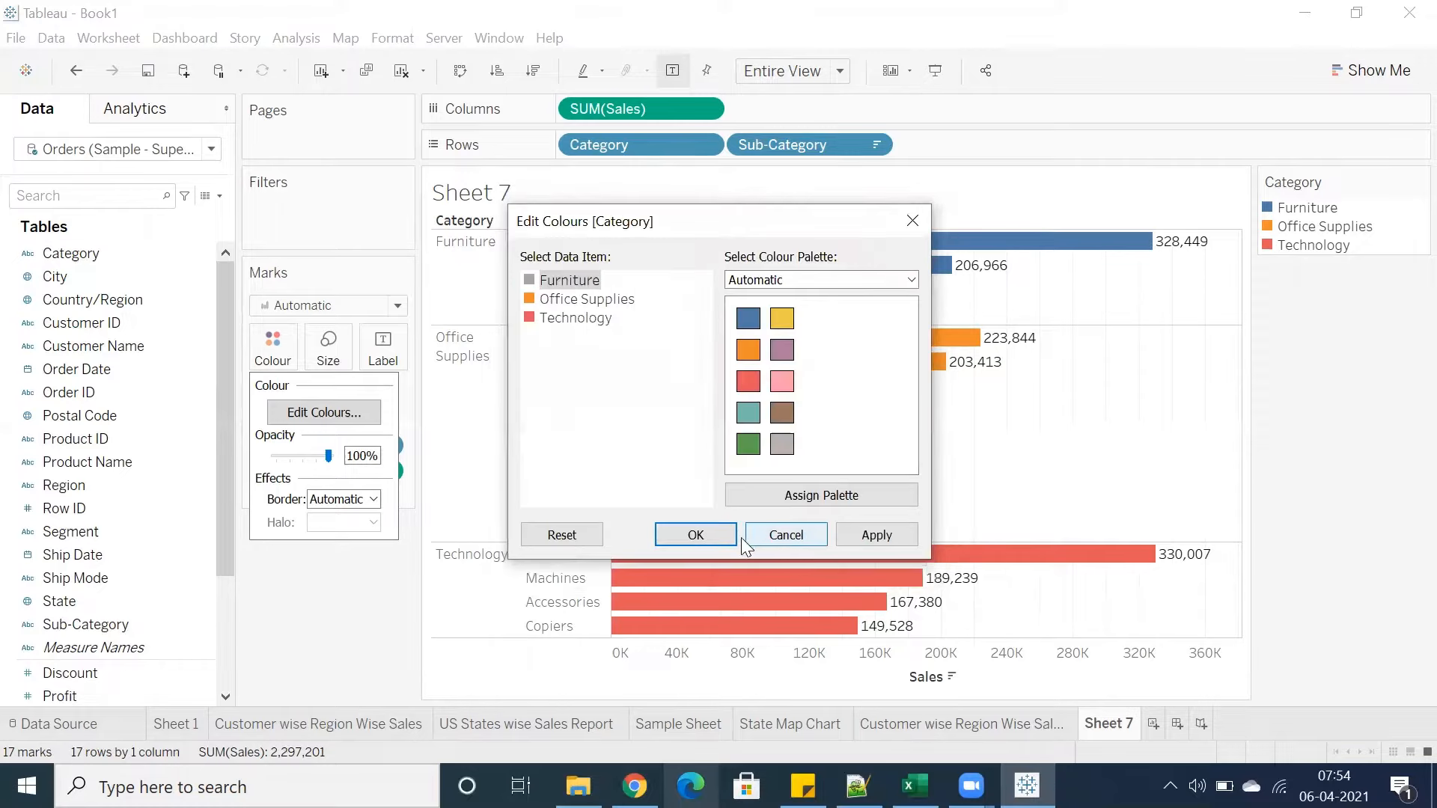
click(700, 536)
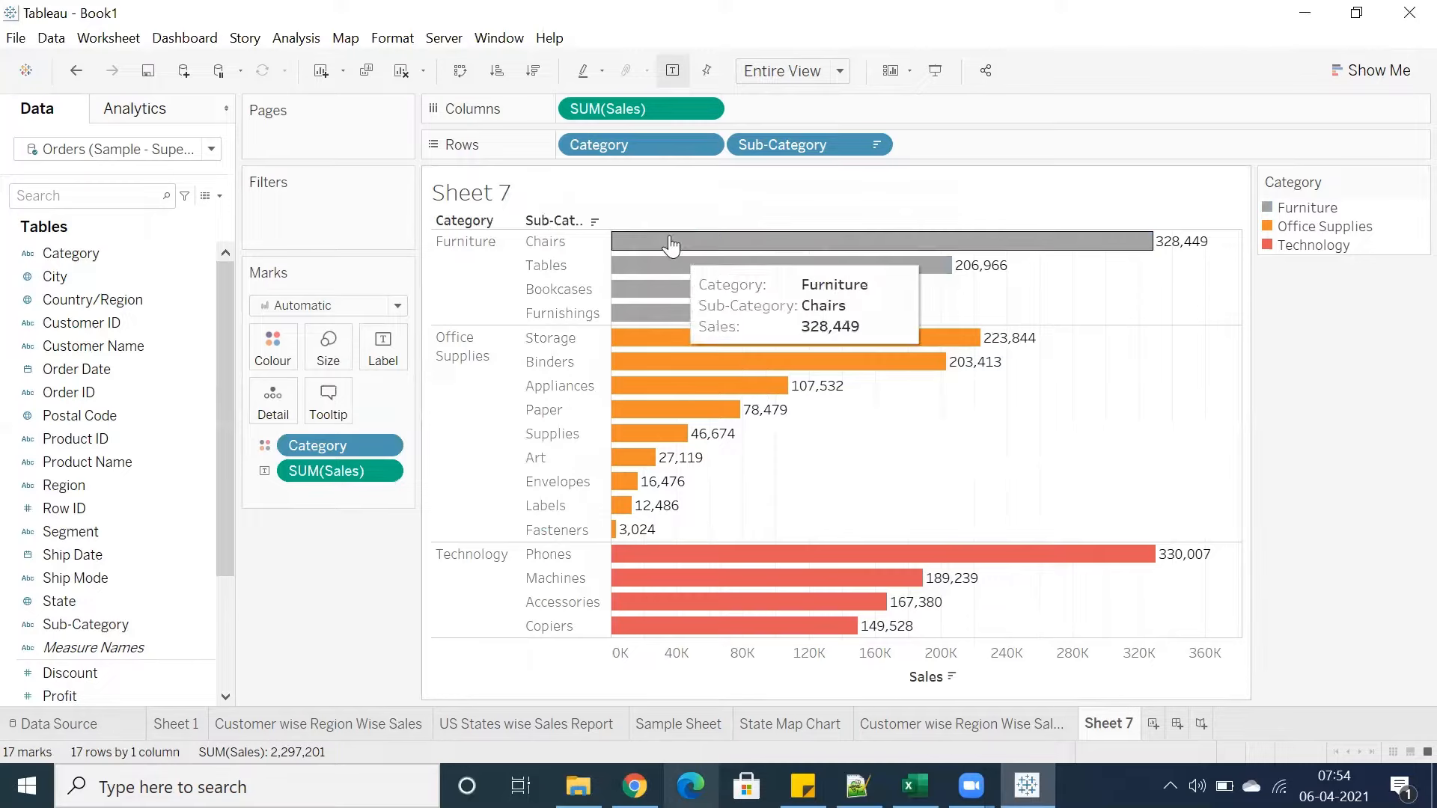
Copy Furniture's HTML colour code #a5a5a5 from the color picker and close it without changes
drag(669, 234, 732, 321)
click(786, 469)
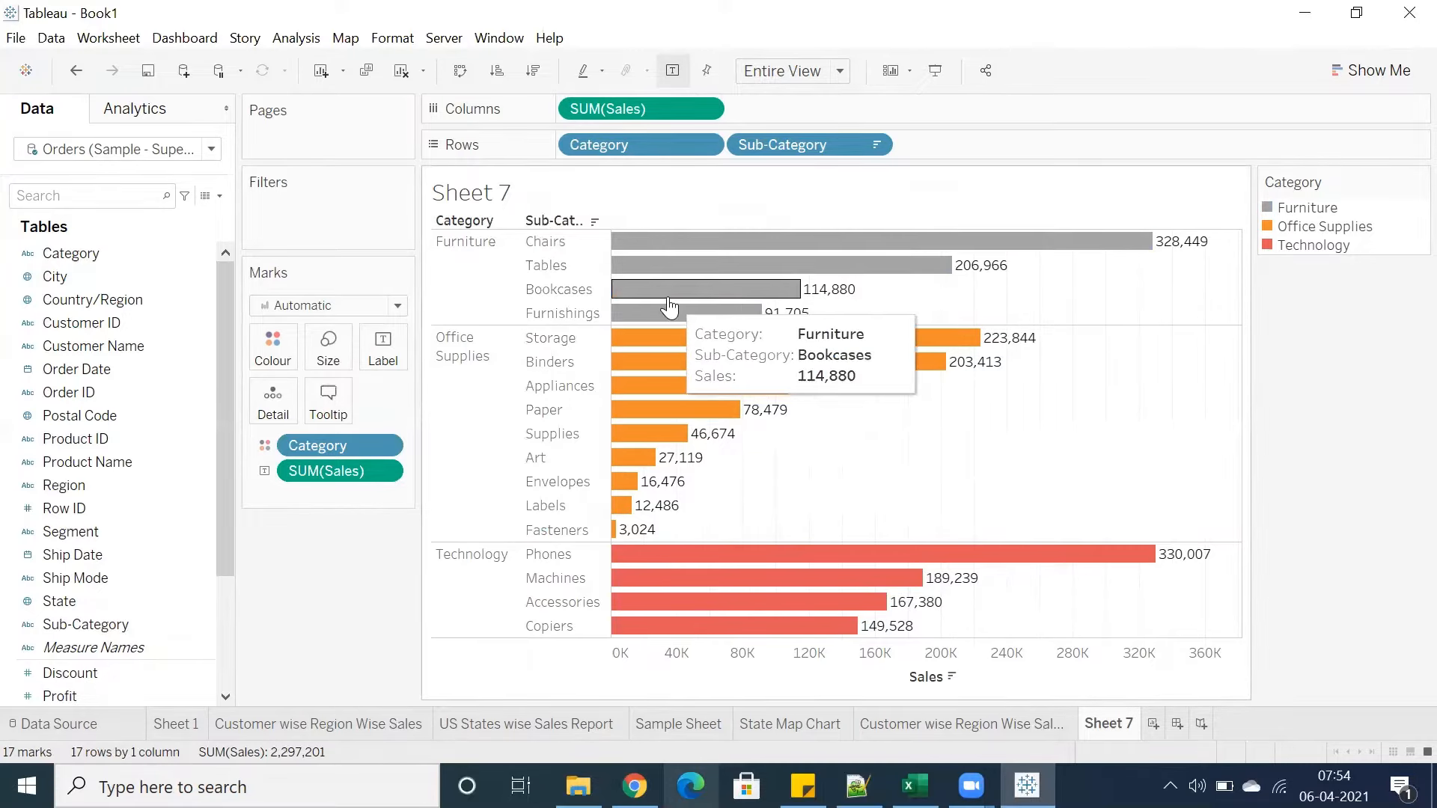
click(273, 349)
click(321, 411)
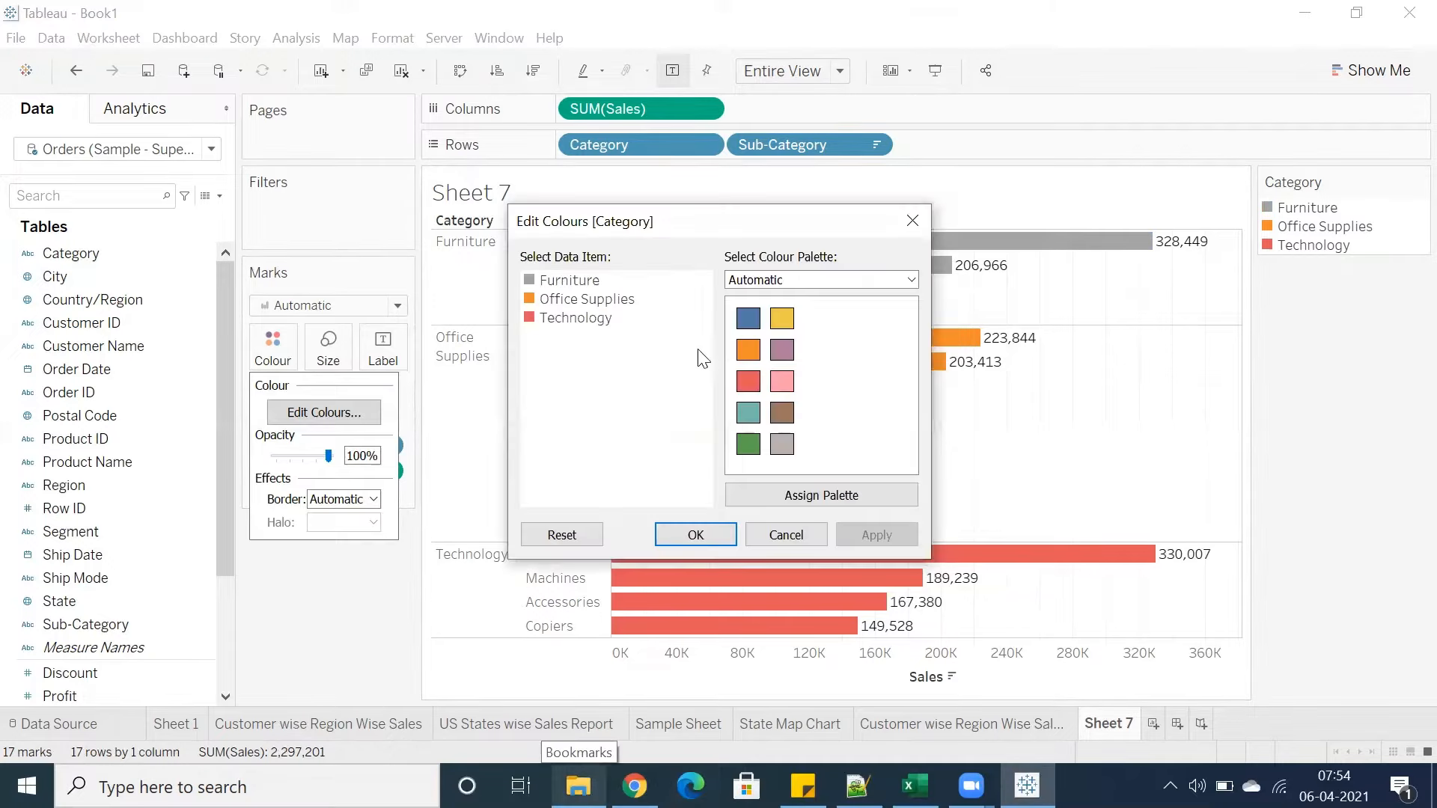
double_click(583, 283)
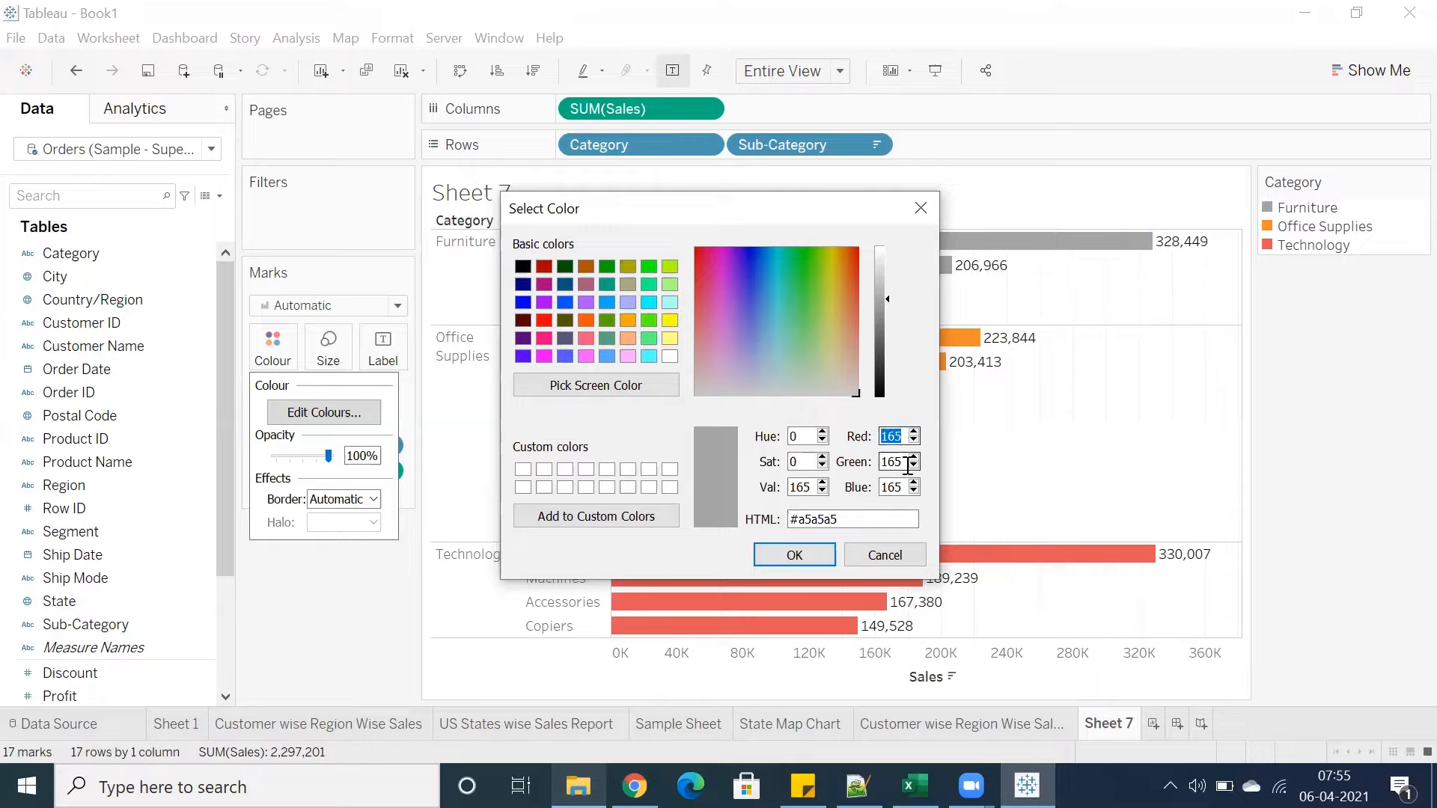
double_click(884, 462)
drag(903, 488, 882, 484)
drag(904, 437, 872, 439)
drag(904, 487, 878, 486)
drag(902, 436, 863, 436)
drag(851, 518, 783, 526)
click(863, 521)
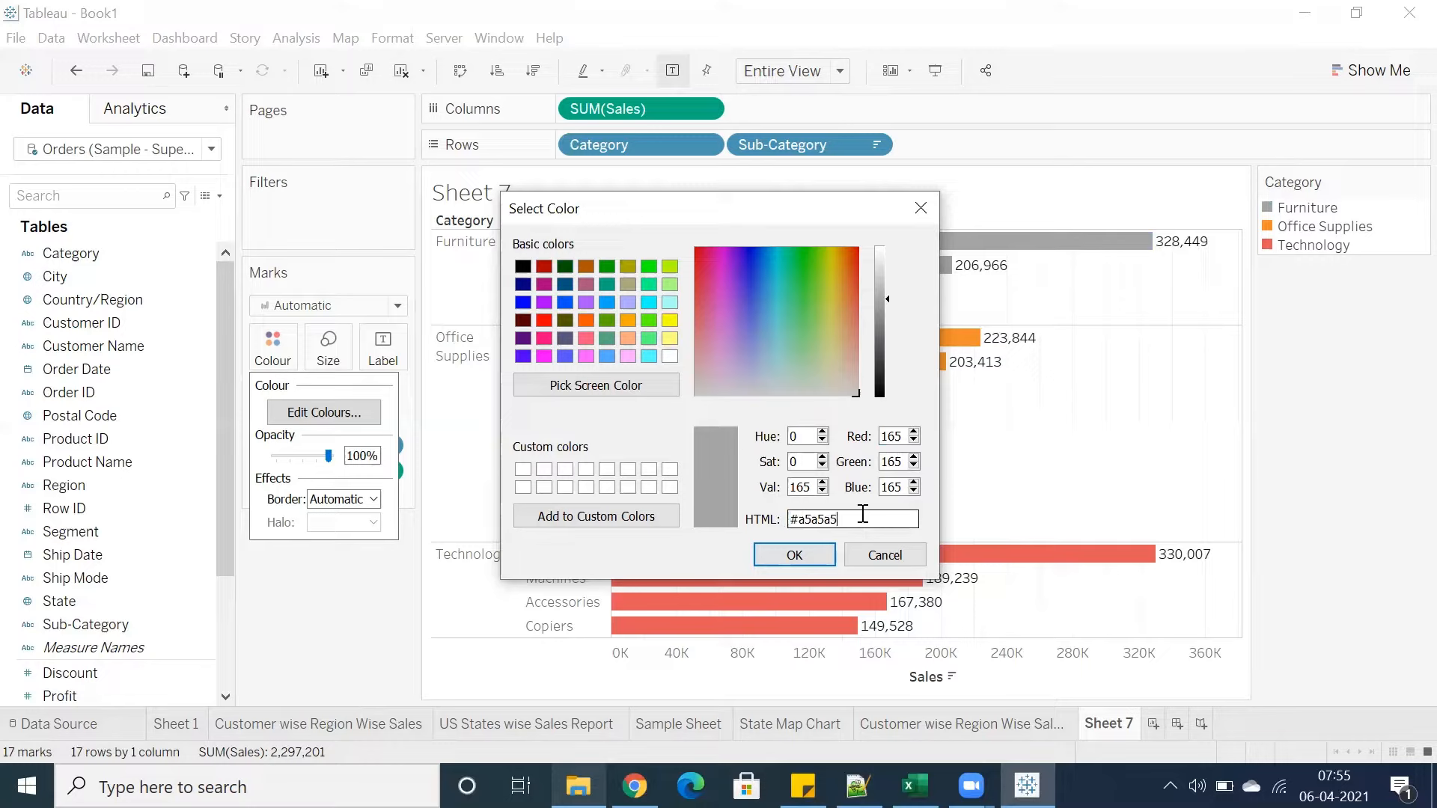
drag(905, 462, 778, 524)
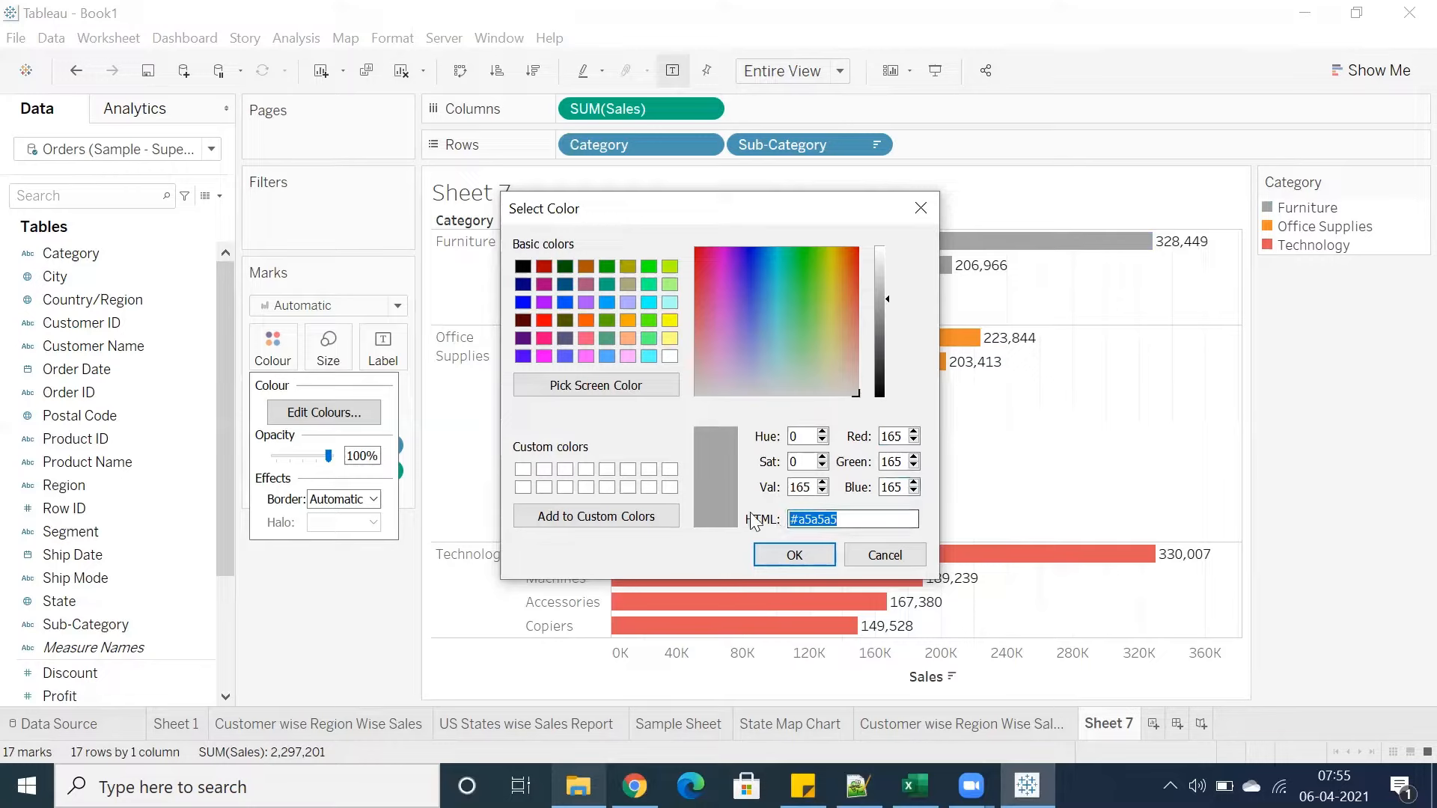
right_click(839, 520)
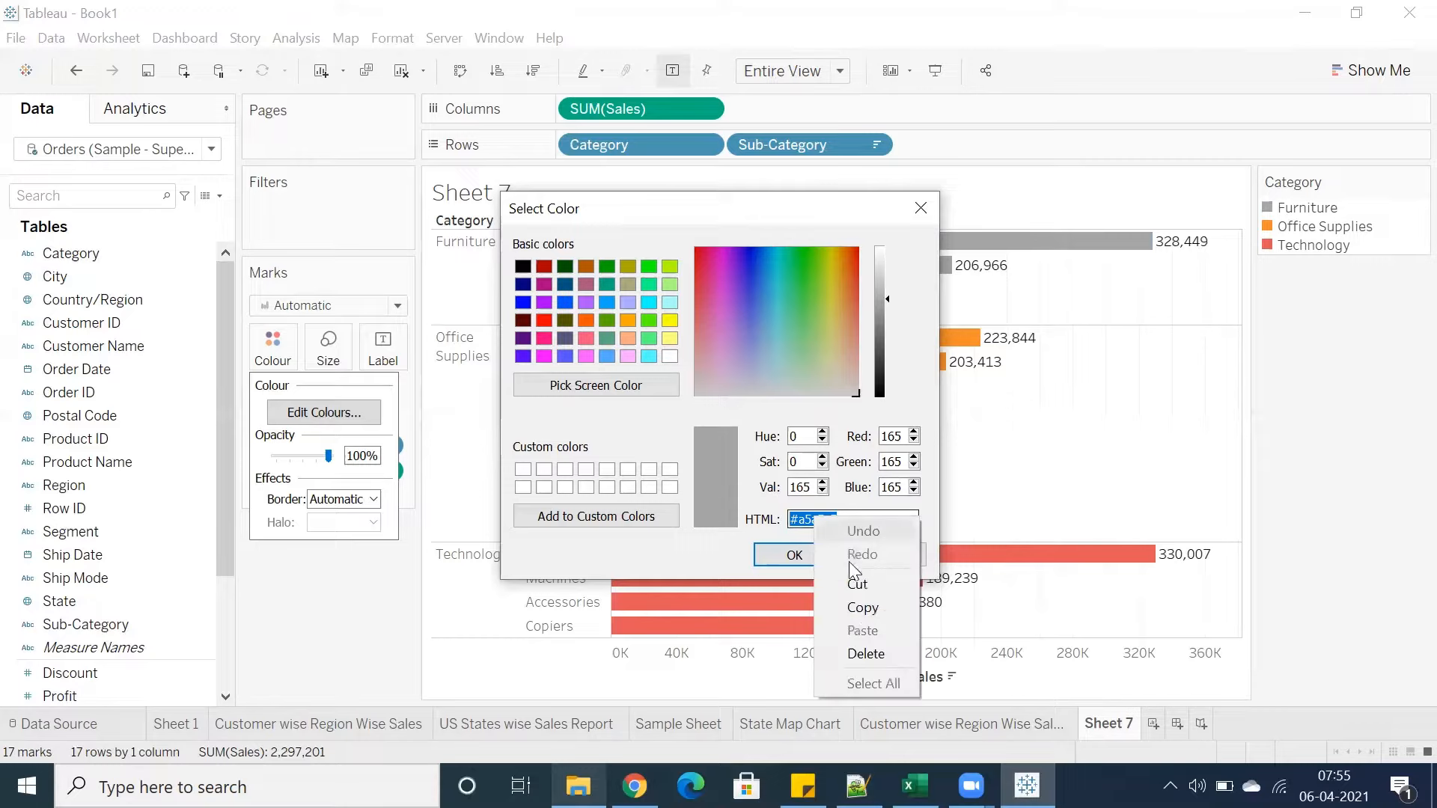
click(867, 607)
click(861, 558)
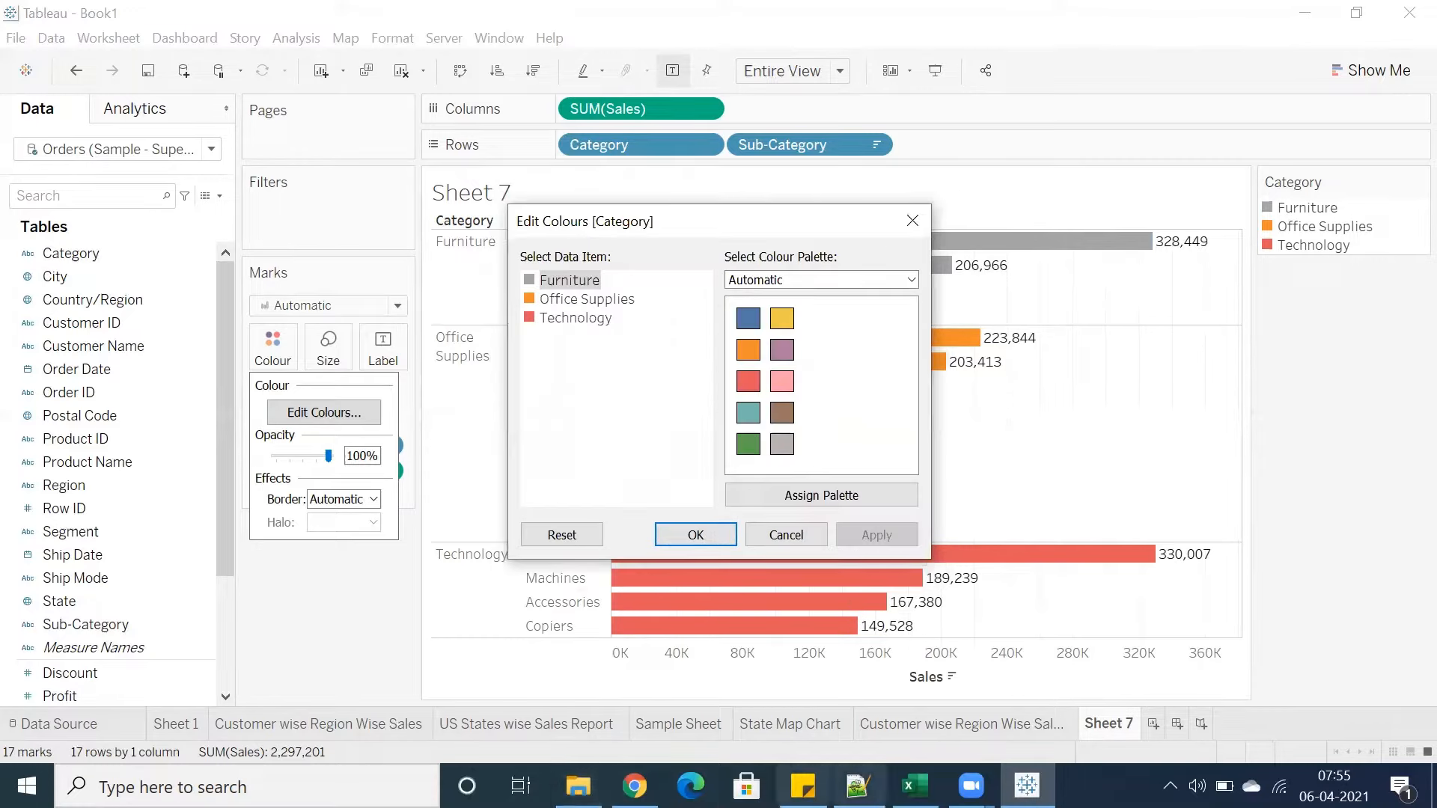
Scroll through the colour palette list down to the custom palettes without choosing one
click(911, 280)
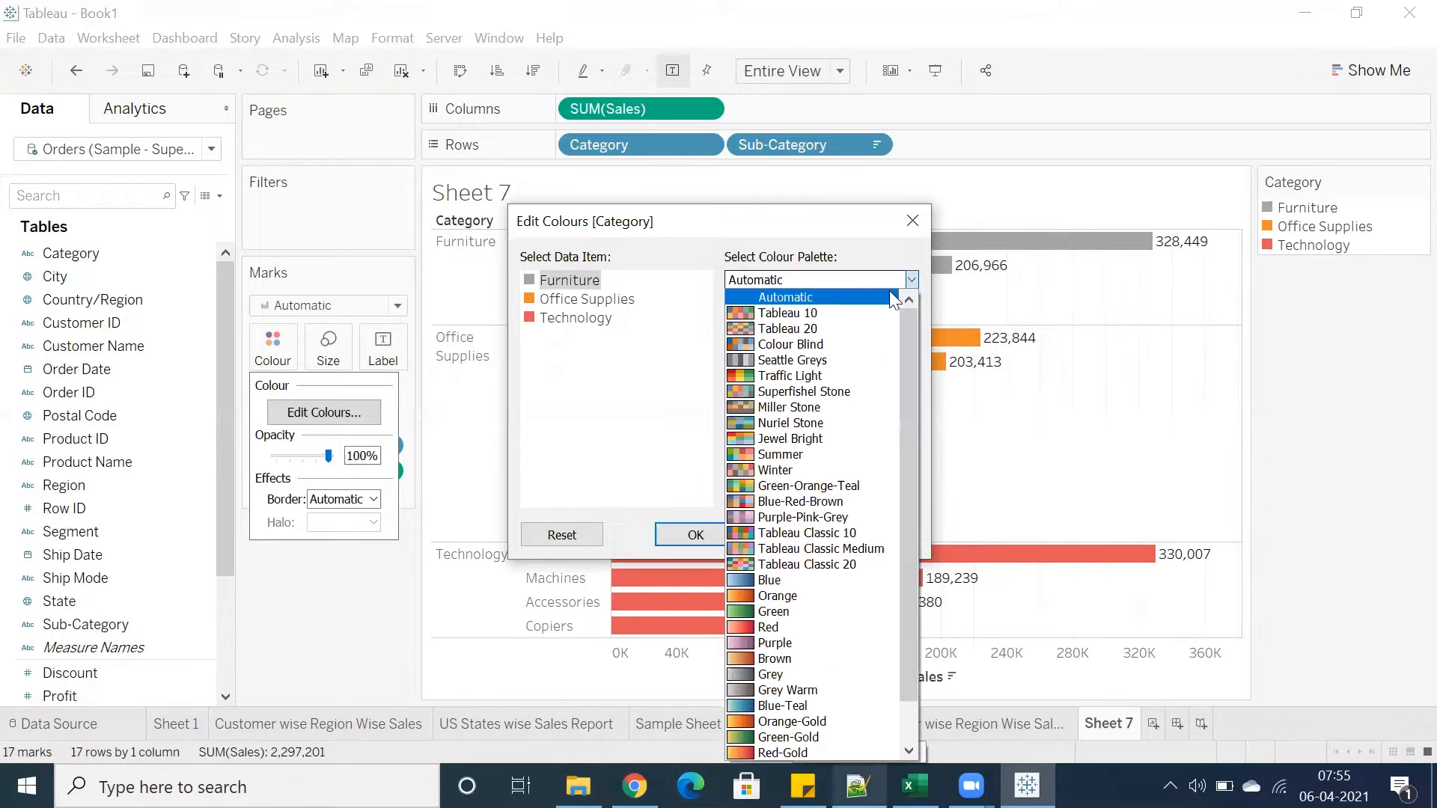
scroll(862, 542, down, 1)
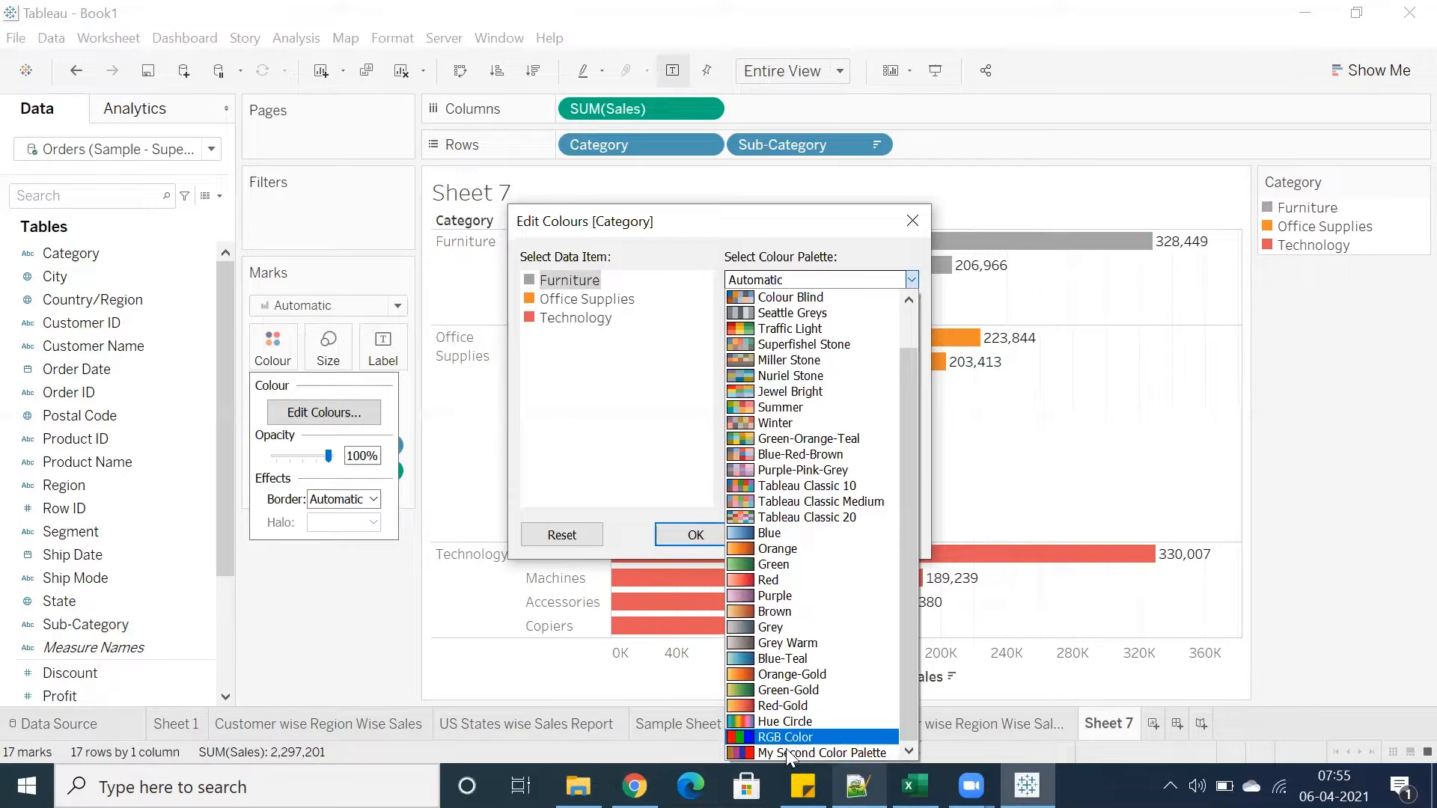
click(649, 413)
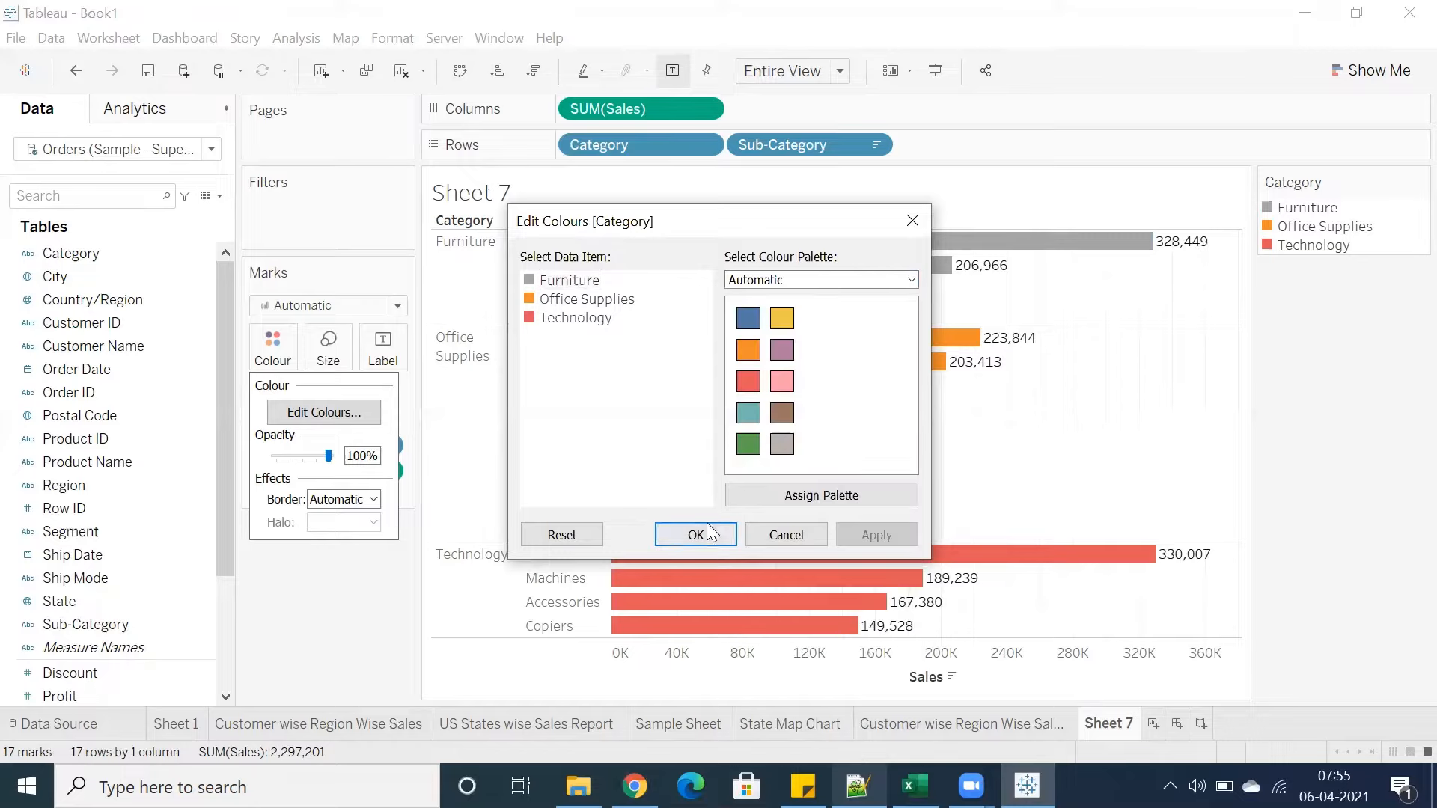
Close the colour dialog and open the Preferences file from the My Tableau Repository folder in Notepad
click(688, 535)
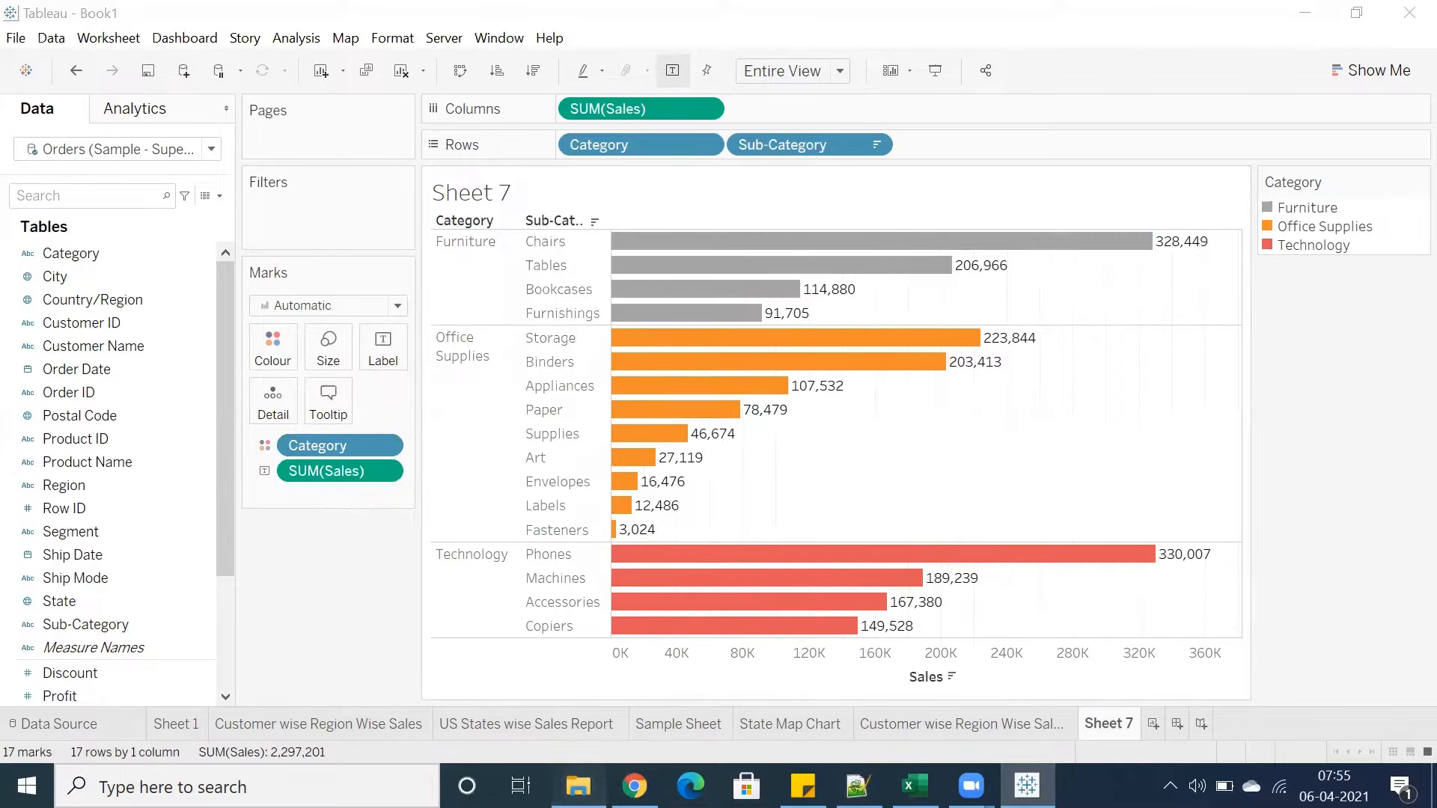
click(578, 786)
click(360, 177)
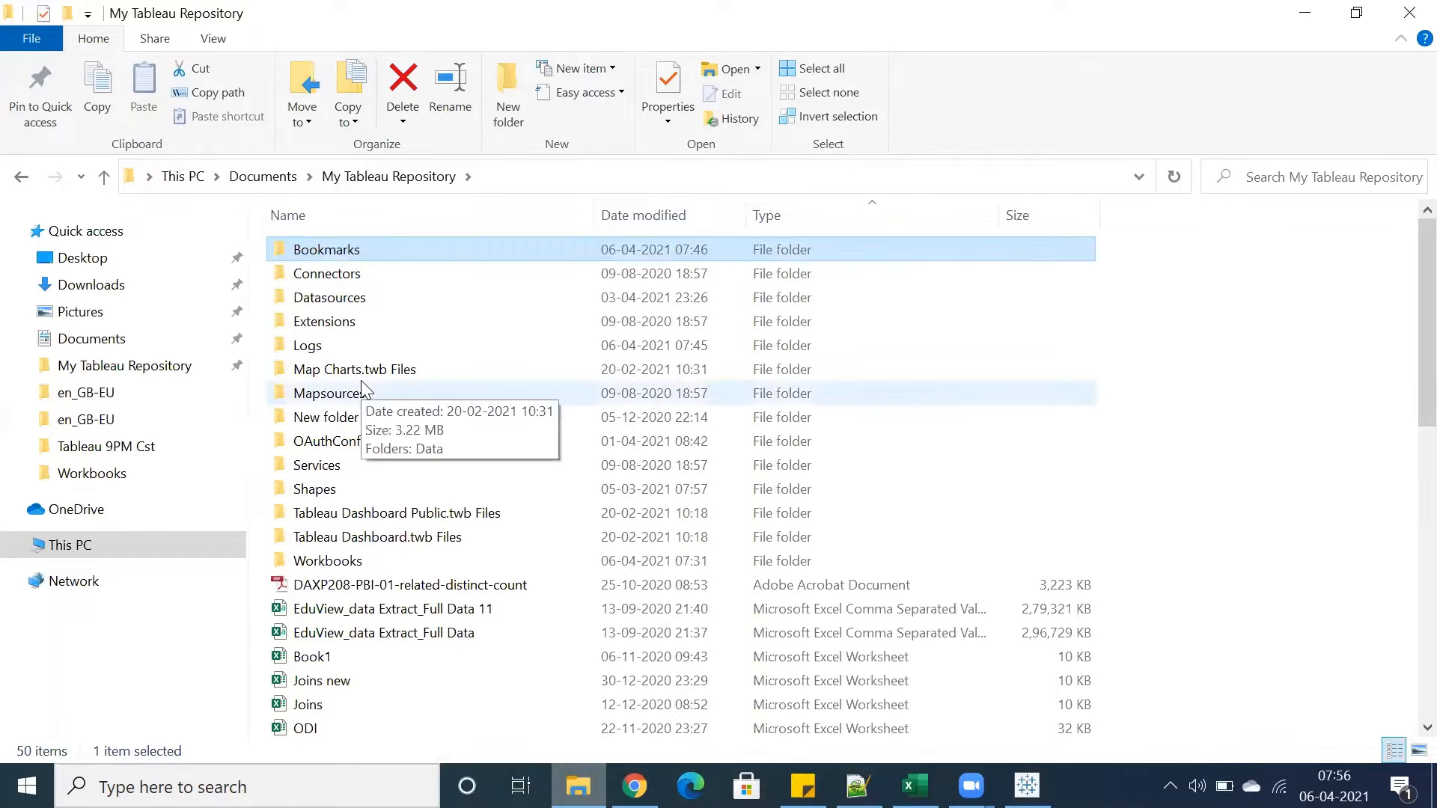
scroll(367, 389, down, 4)
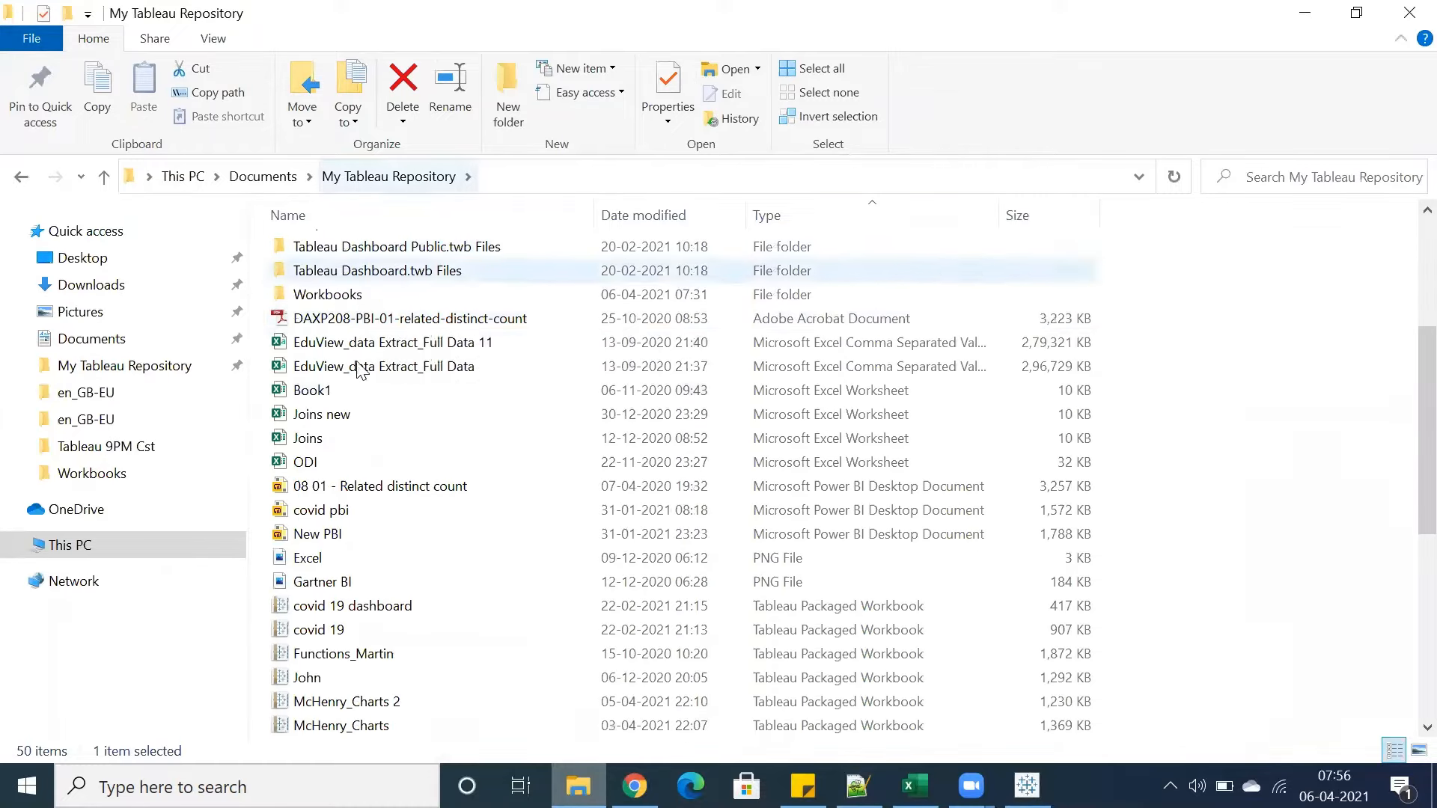
scroll(363, 374, down, 6)
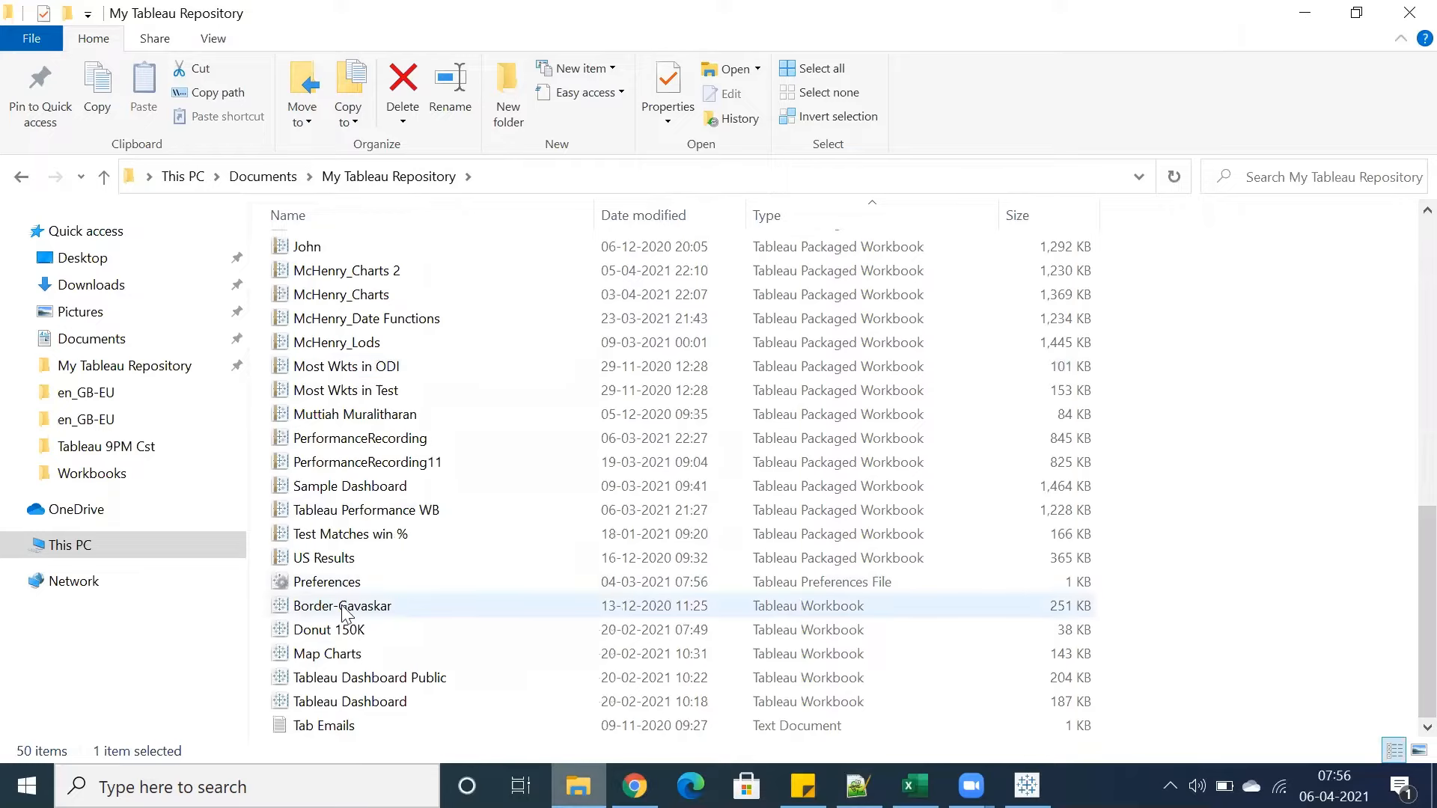
click(330, 582)
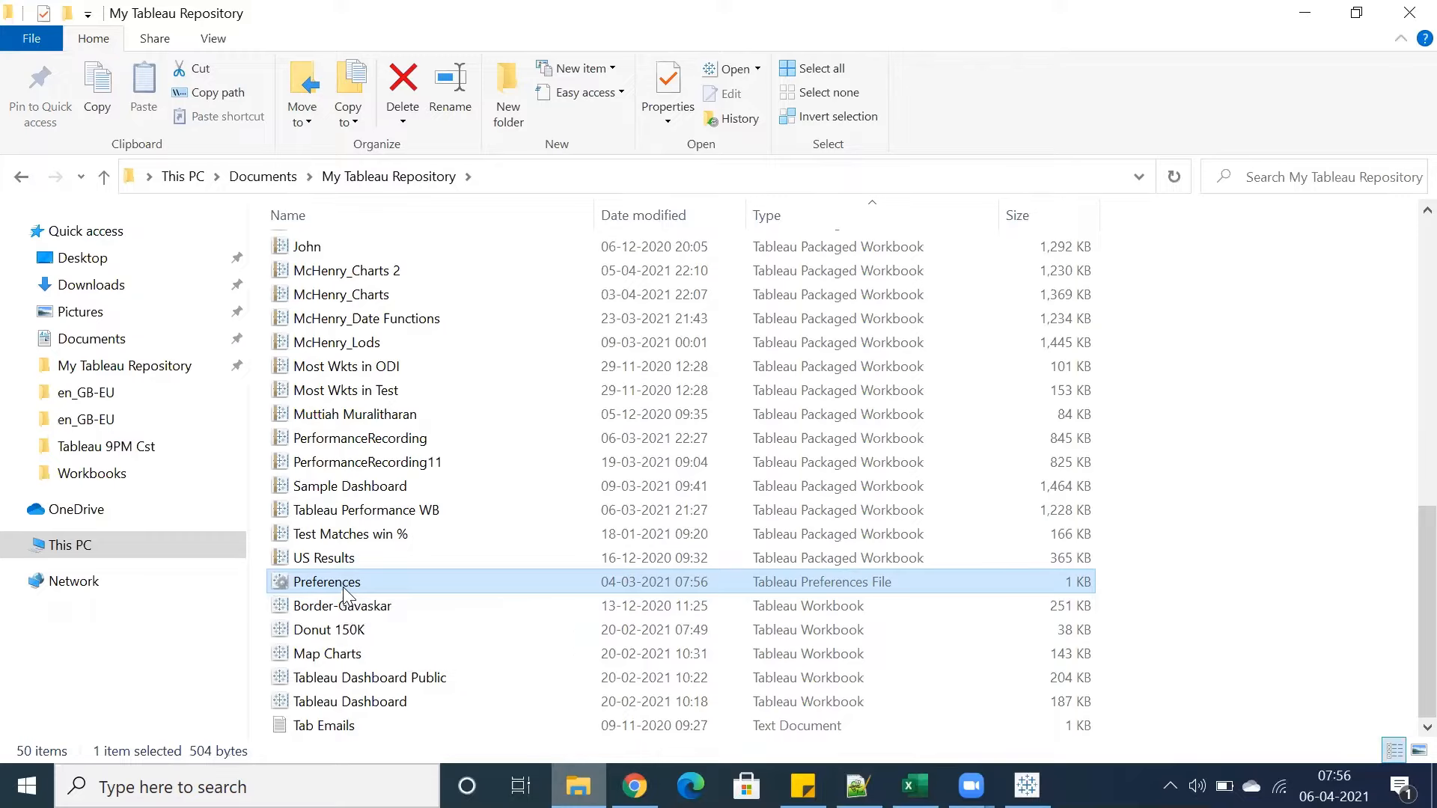
right_click(345, 583)
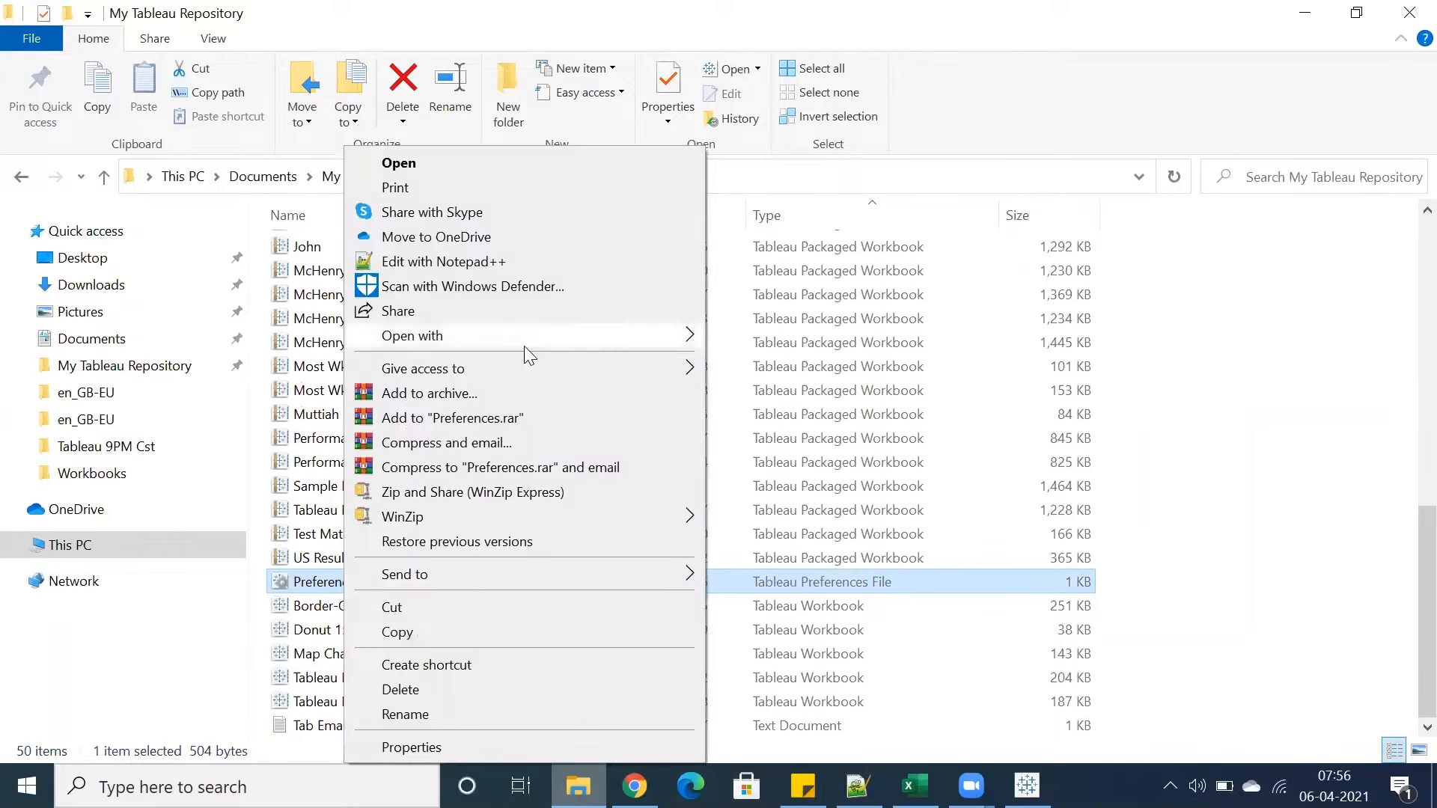
mouse_move(684, 336)
click(734, 339)
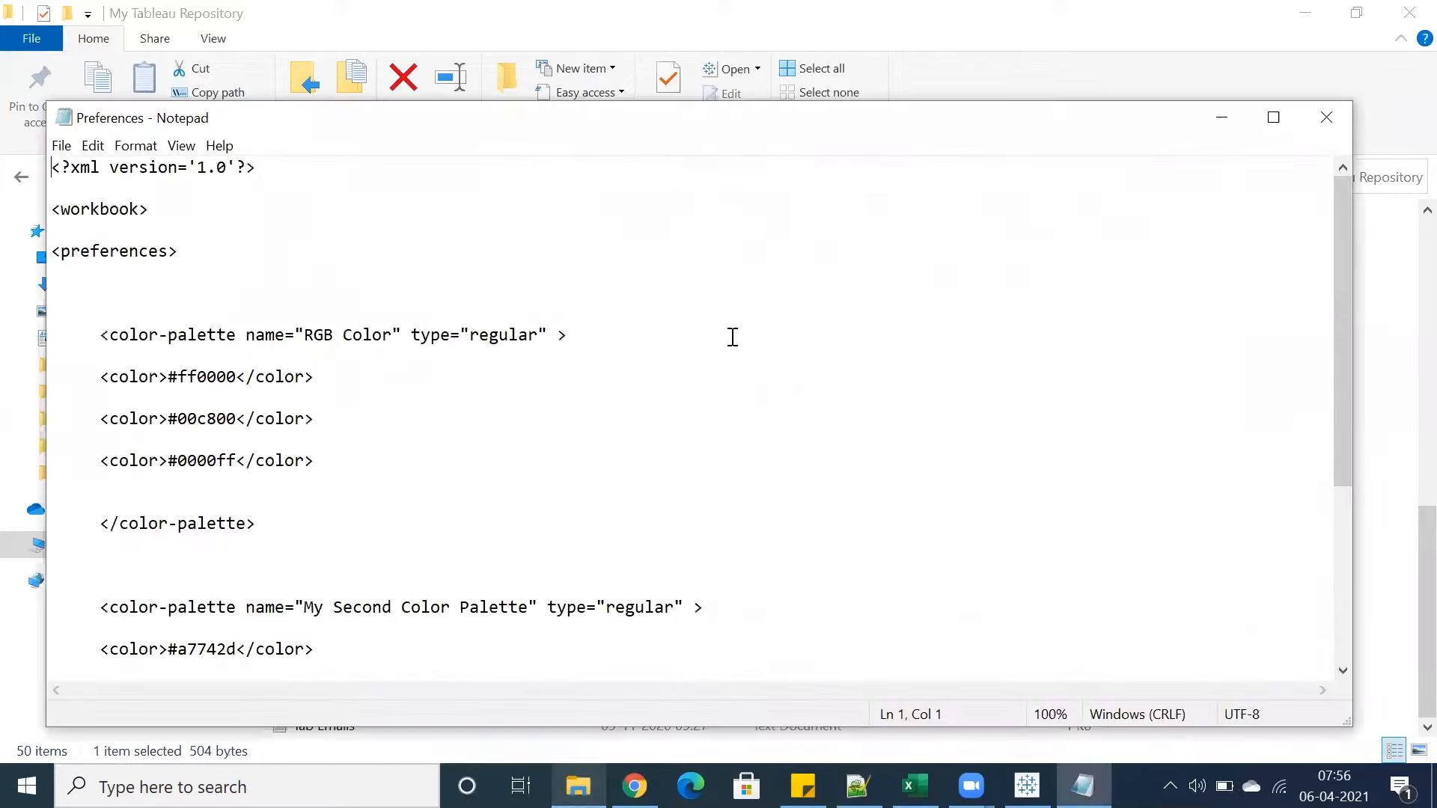
Rename the palette 'My Second Color Palette' to 'Org Colors' in the Preferences file
drag(514, 122, 480, 44)
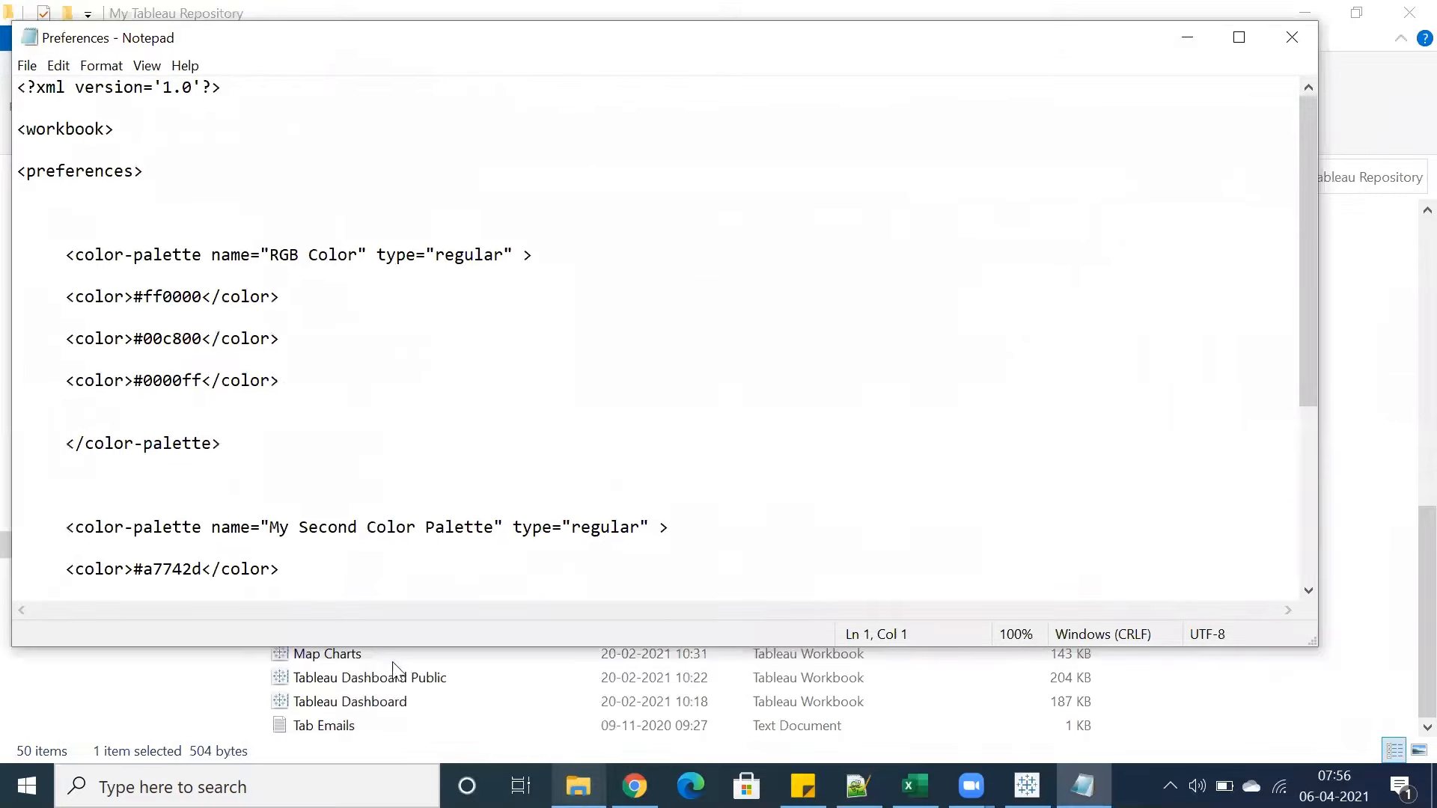
drag(384, 653, 377, 764)
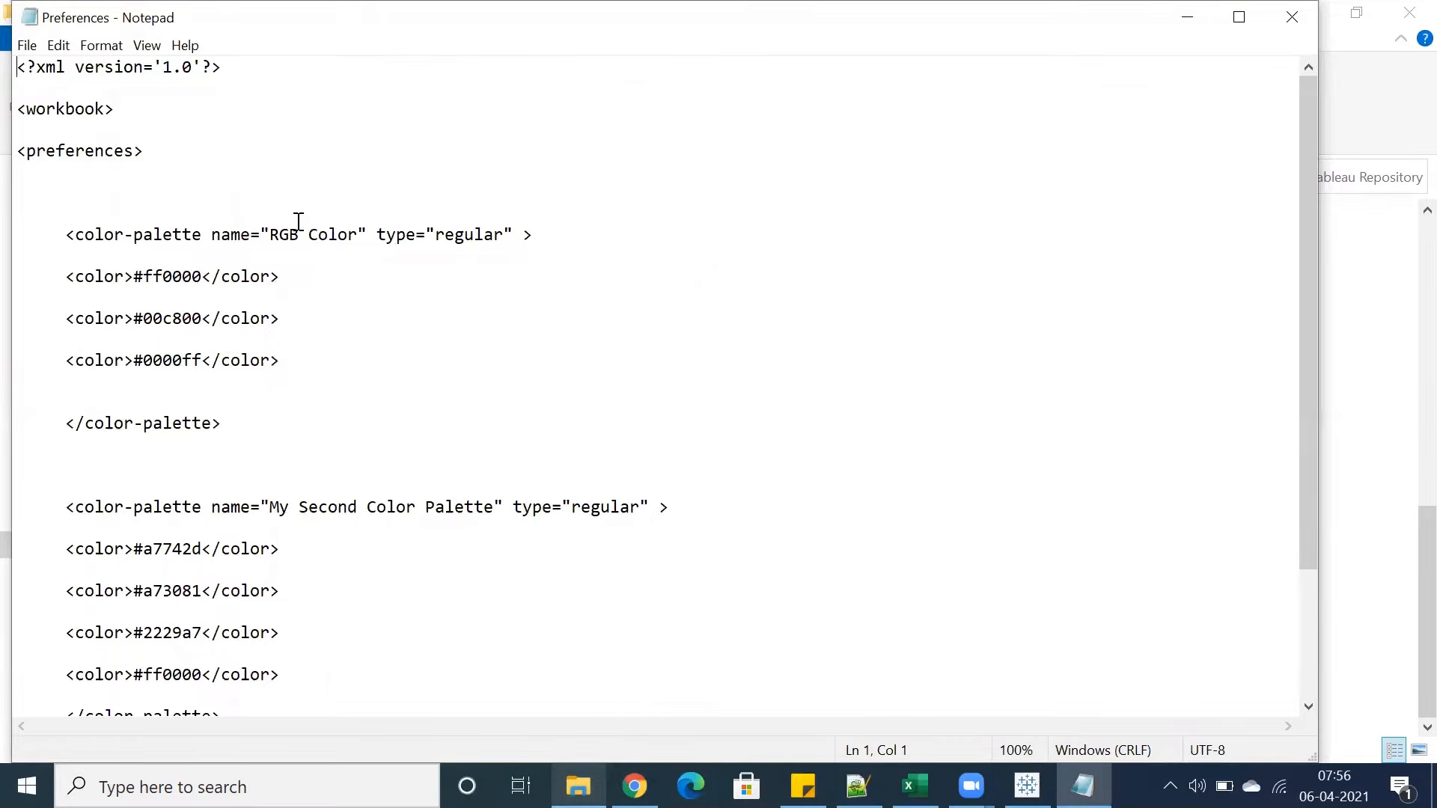
drag(124, 113, 14, 45)
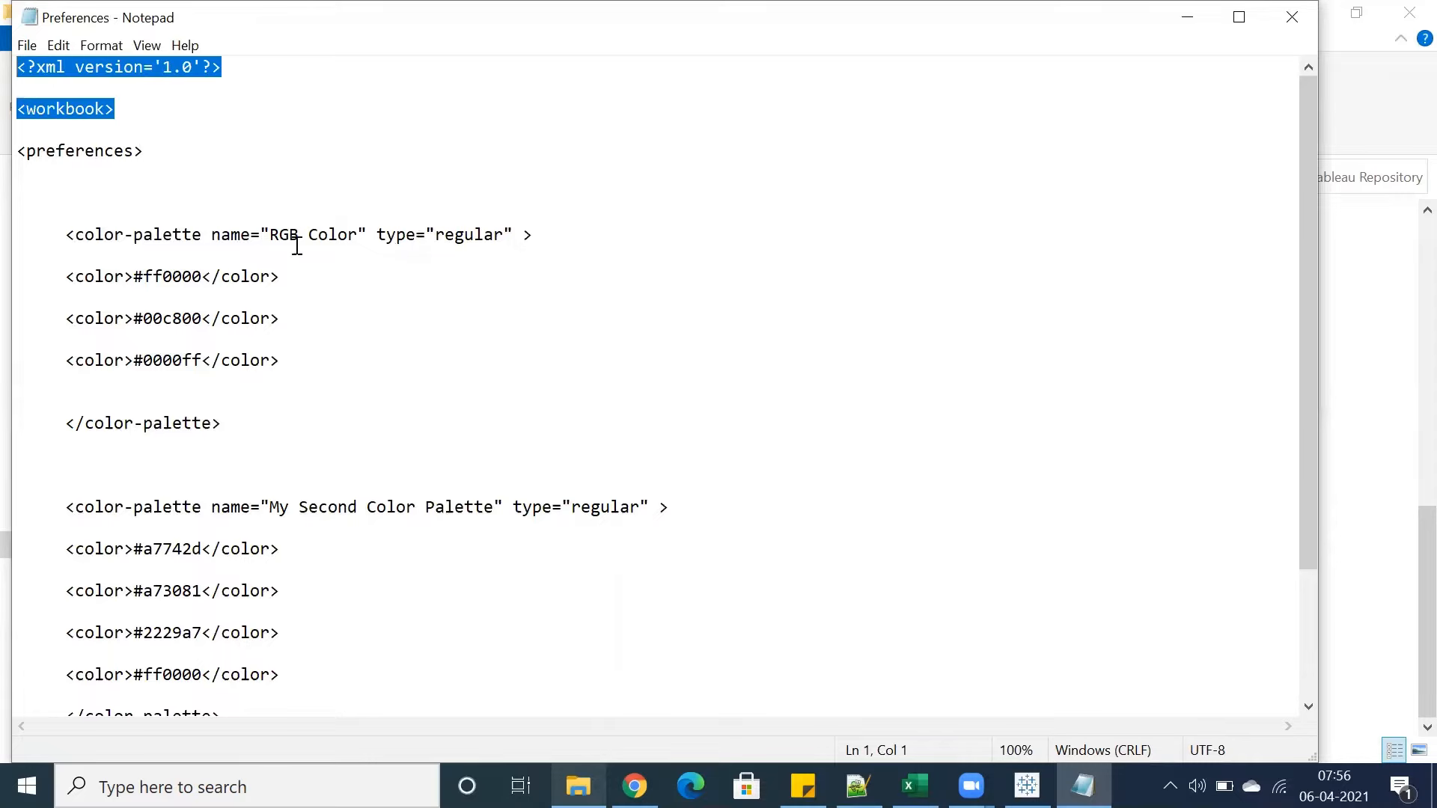
drag(270, 235, 354, 231)
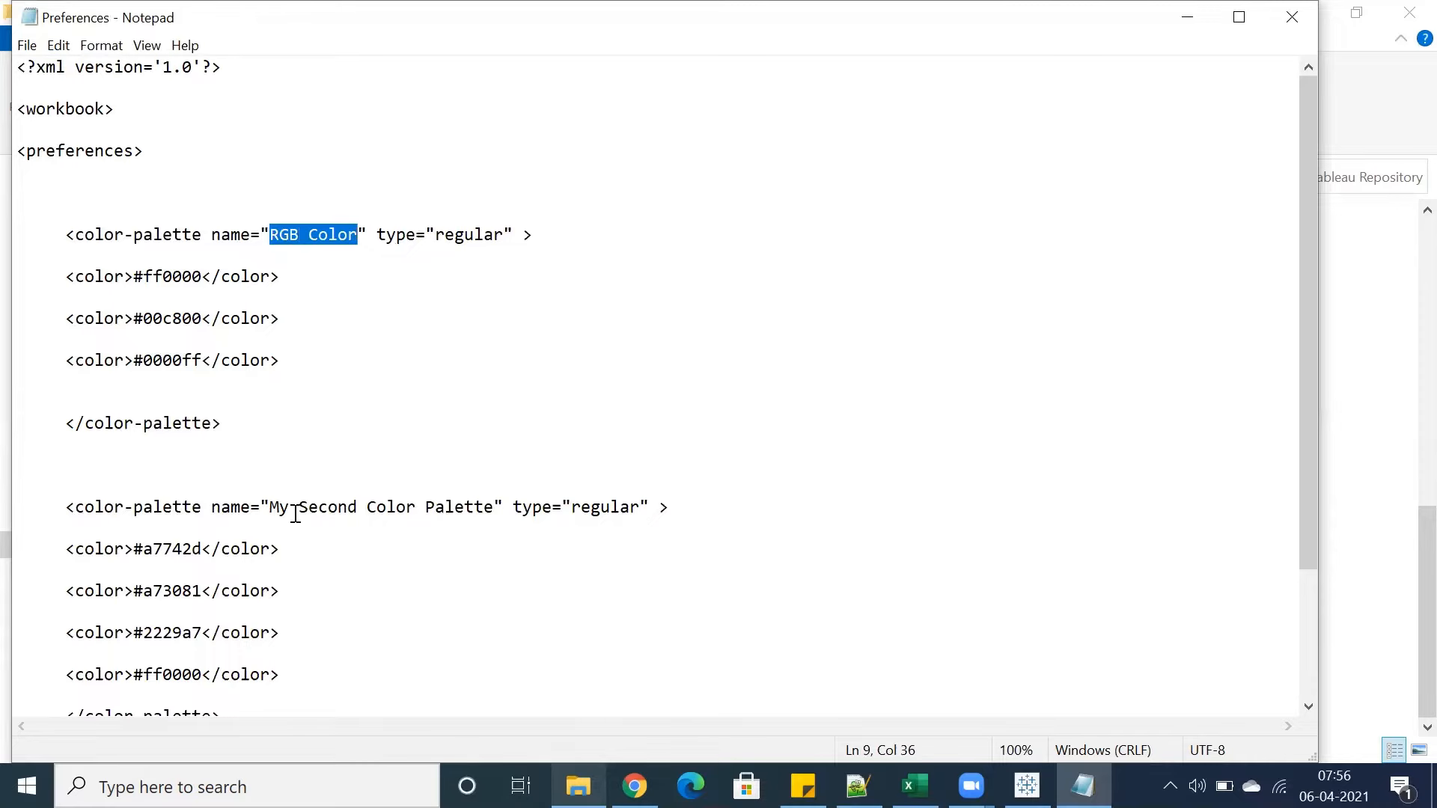
drag(299, 509, 360, 509)
key(BackSpace)
key(BackSpace)
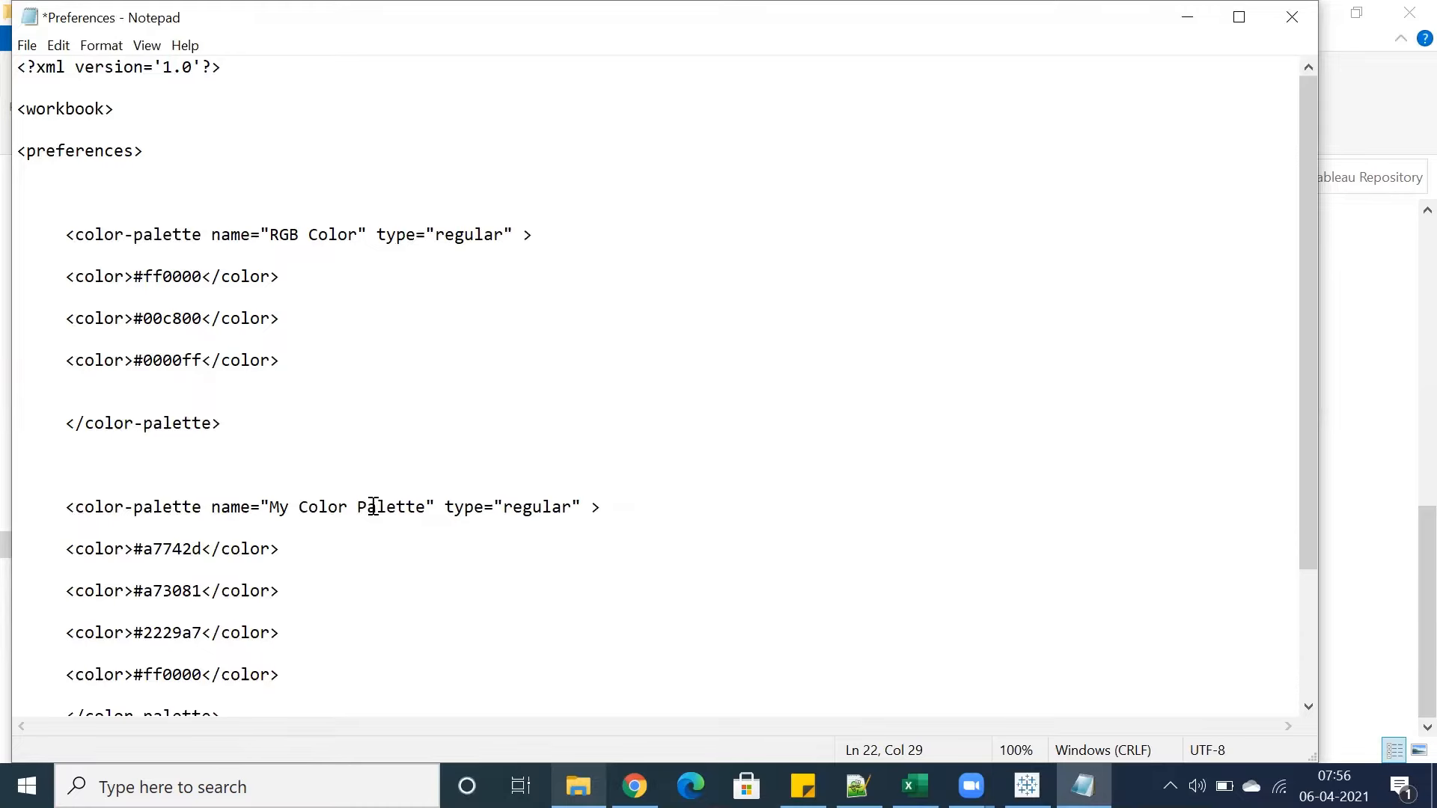
key(Delete)
key(Delete)
key(Delete)
key(Delete)
key(Delete)
key(Delete)
key(Delete)
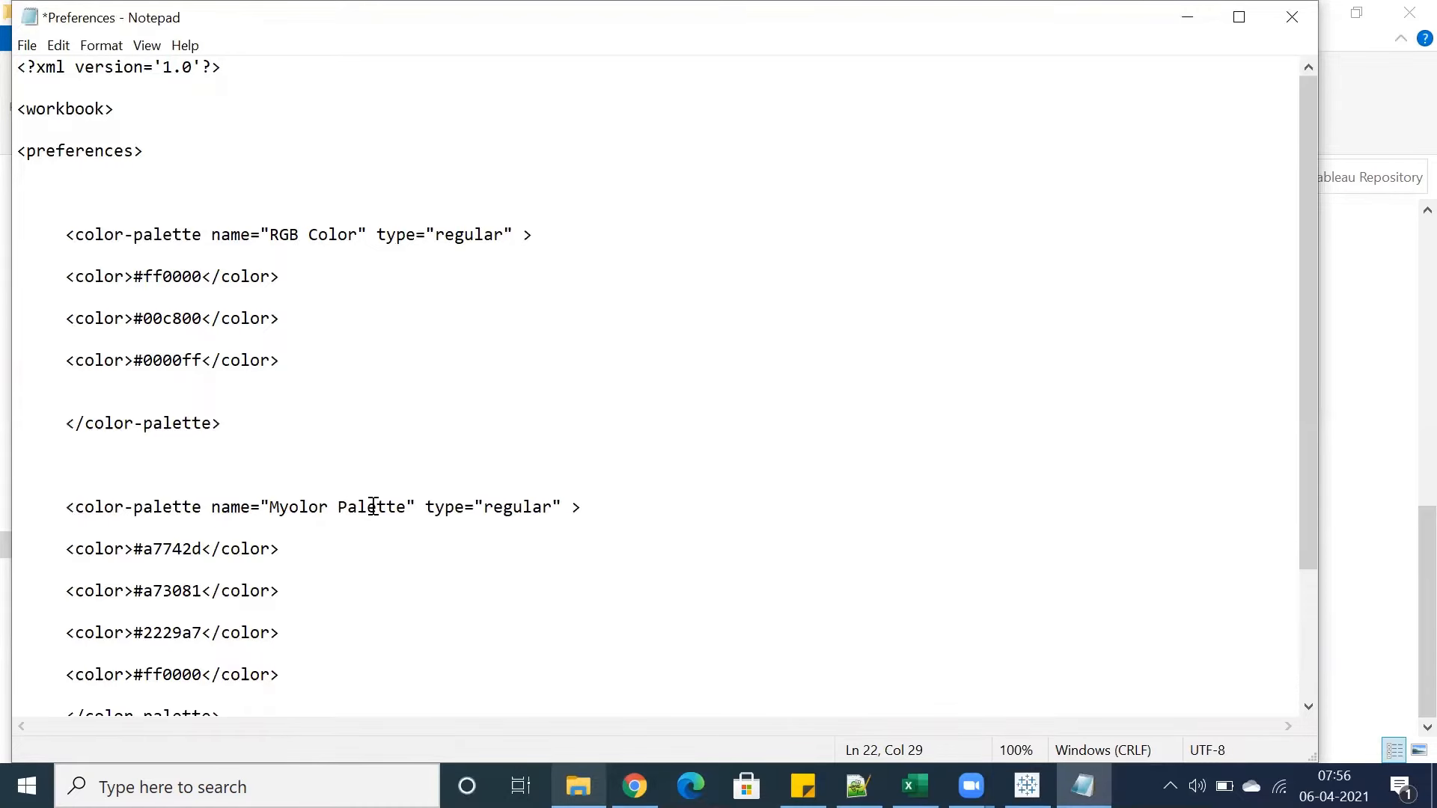
key(Delete)
key(Delete)
key(Delete)
key(Delete)
key(Delete)
key(Delete)
key(Delete)
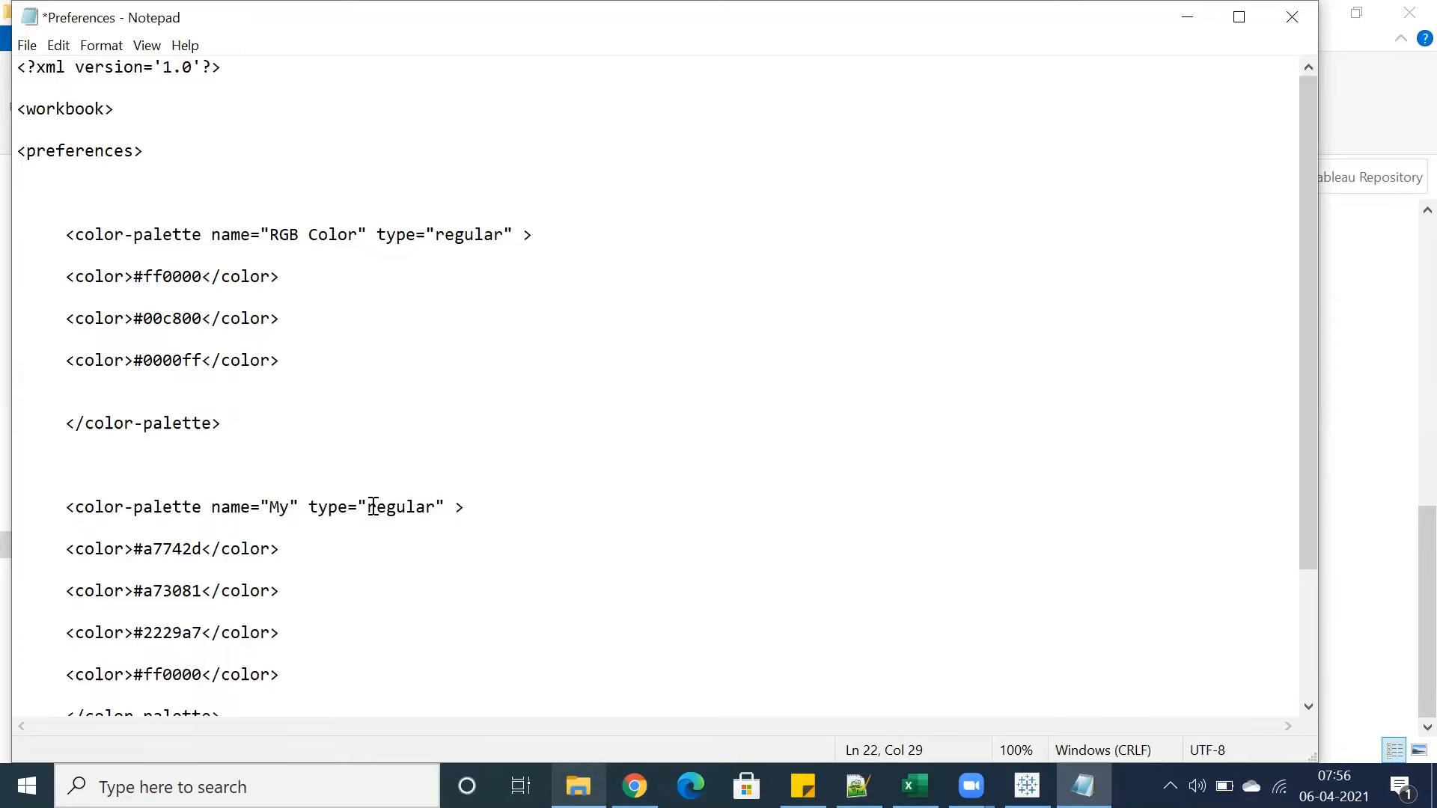
key(BackSpace)
key(BackSpace)
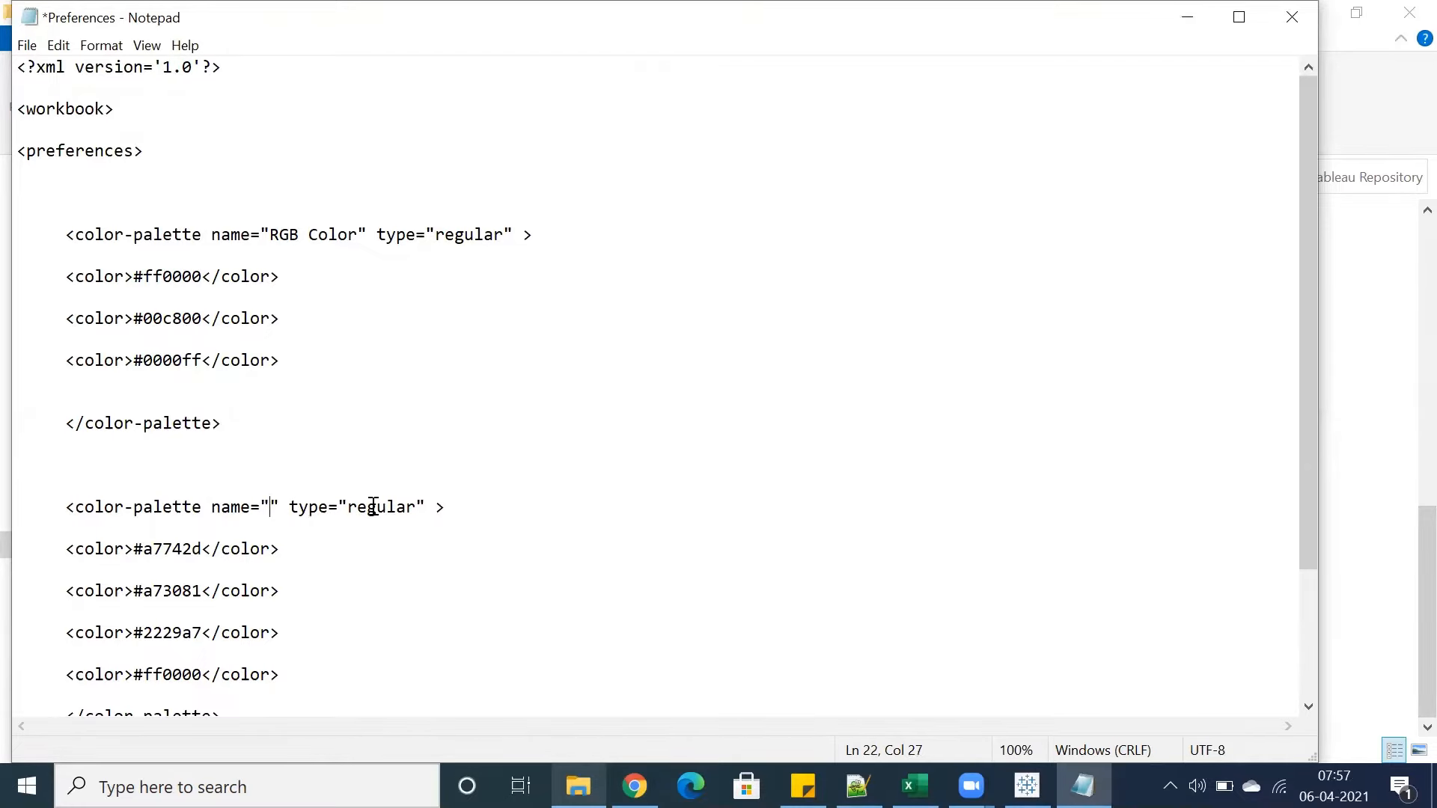
text(Org)
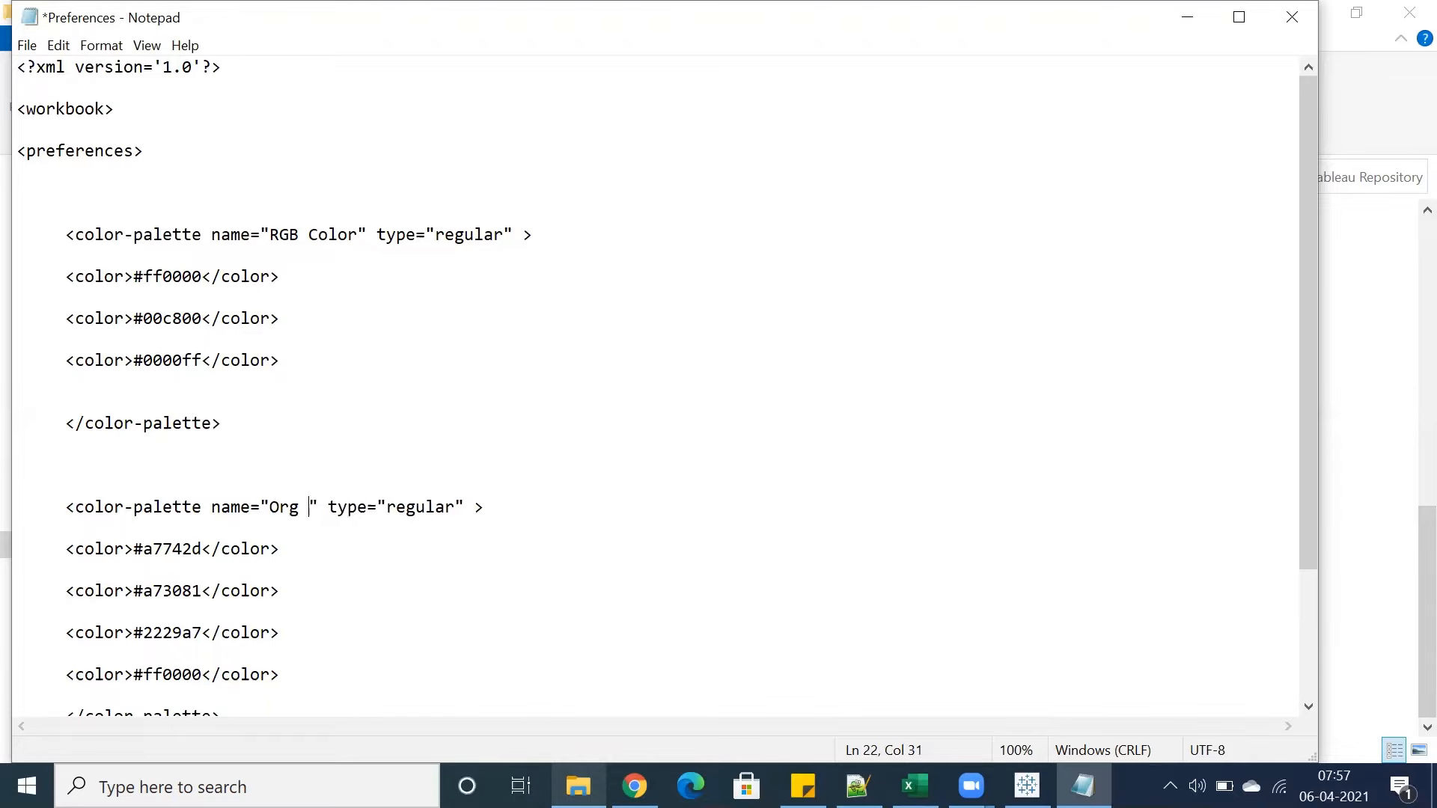
text( Colors)
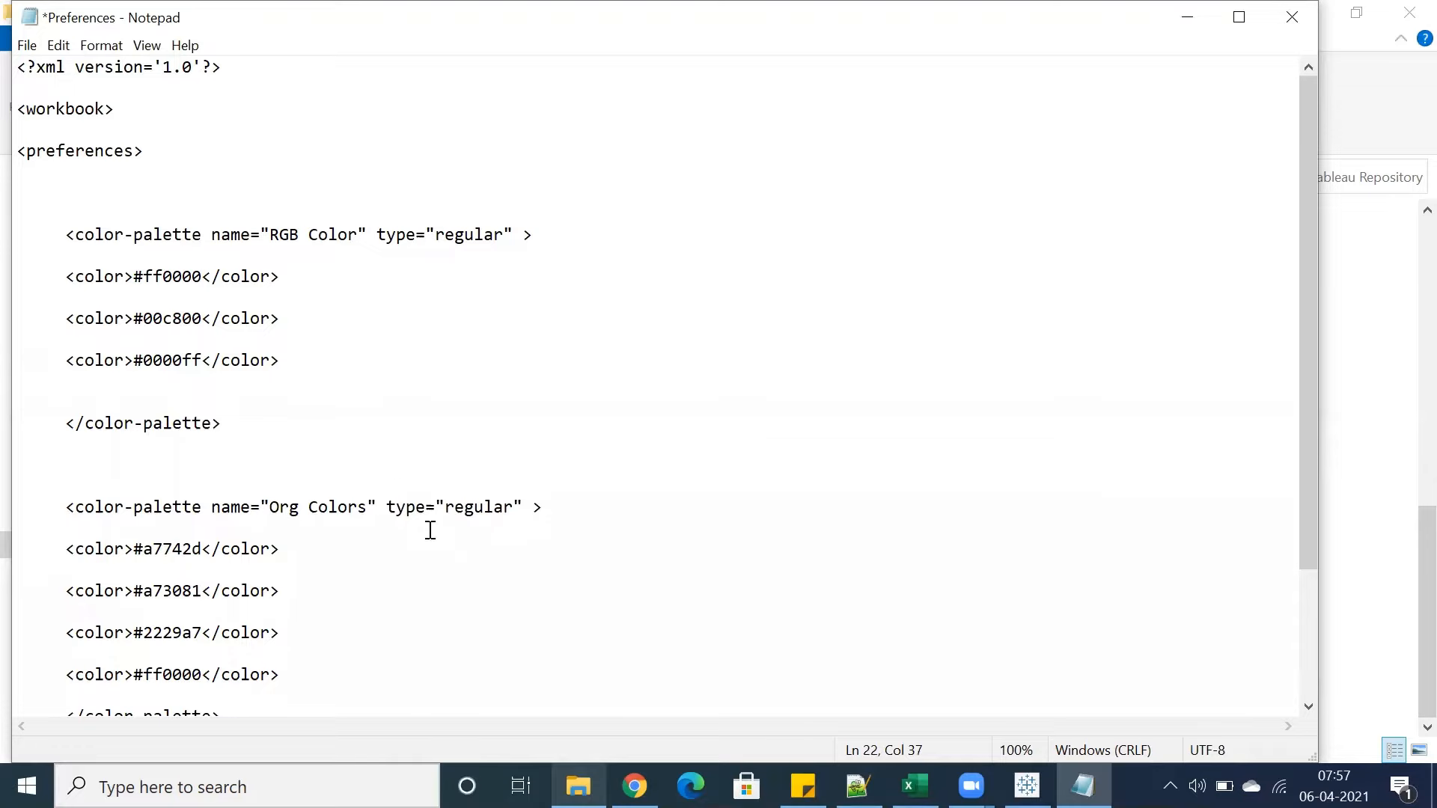
Examine the palette names and colour code entries of the RGB Color palette definition
drag(212, 508, 283, 511)
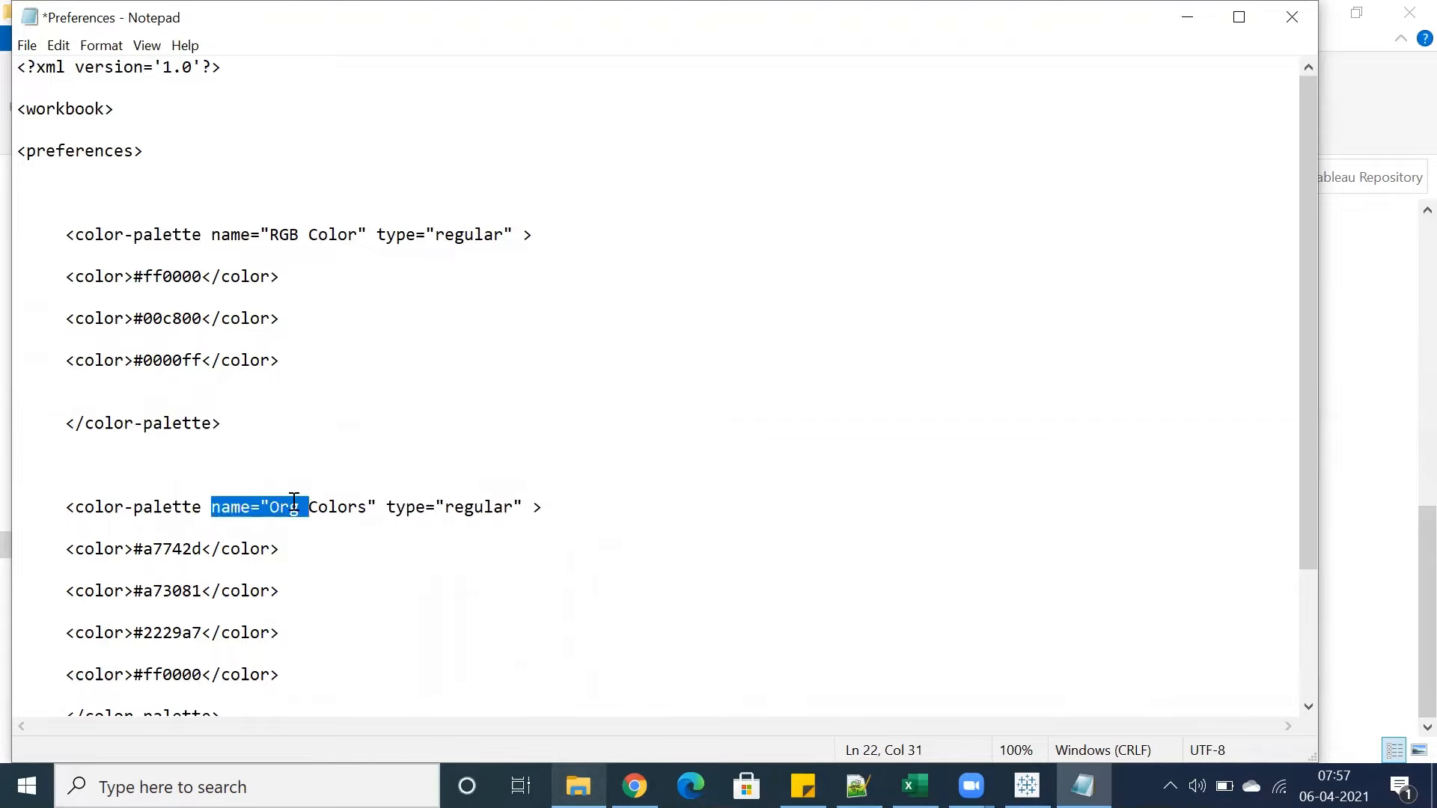
click(292, 507)
drag(277, 231, 349, 231)
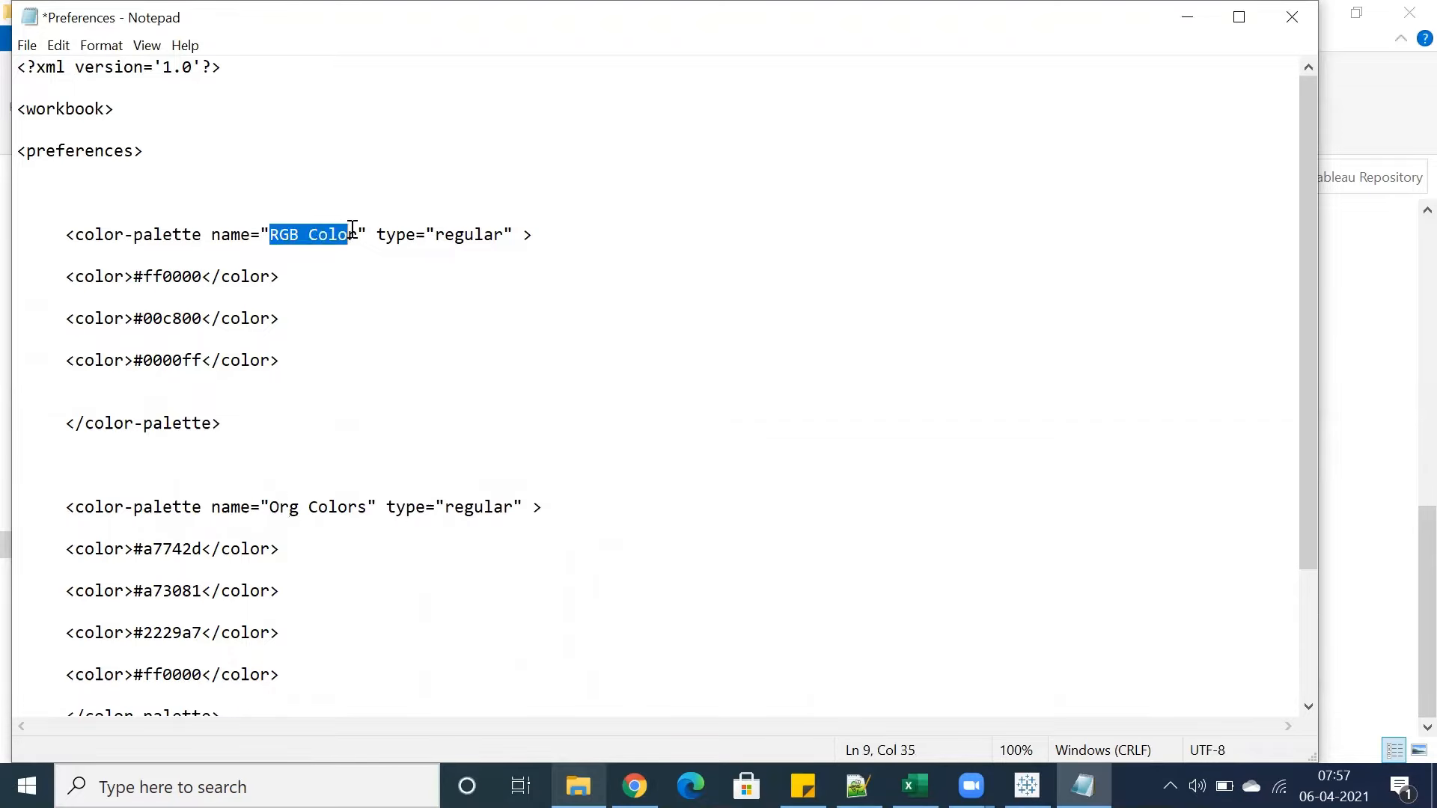
scroll(235, 541, down, 1)
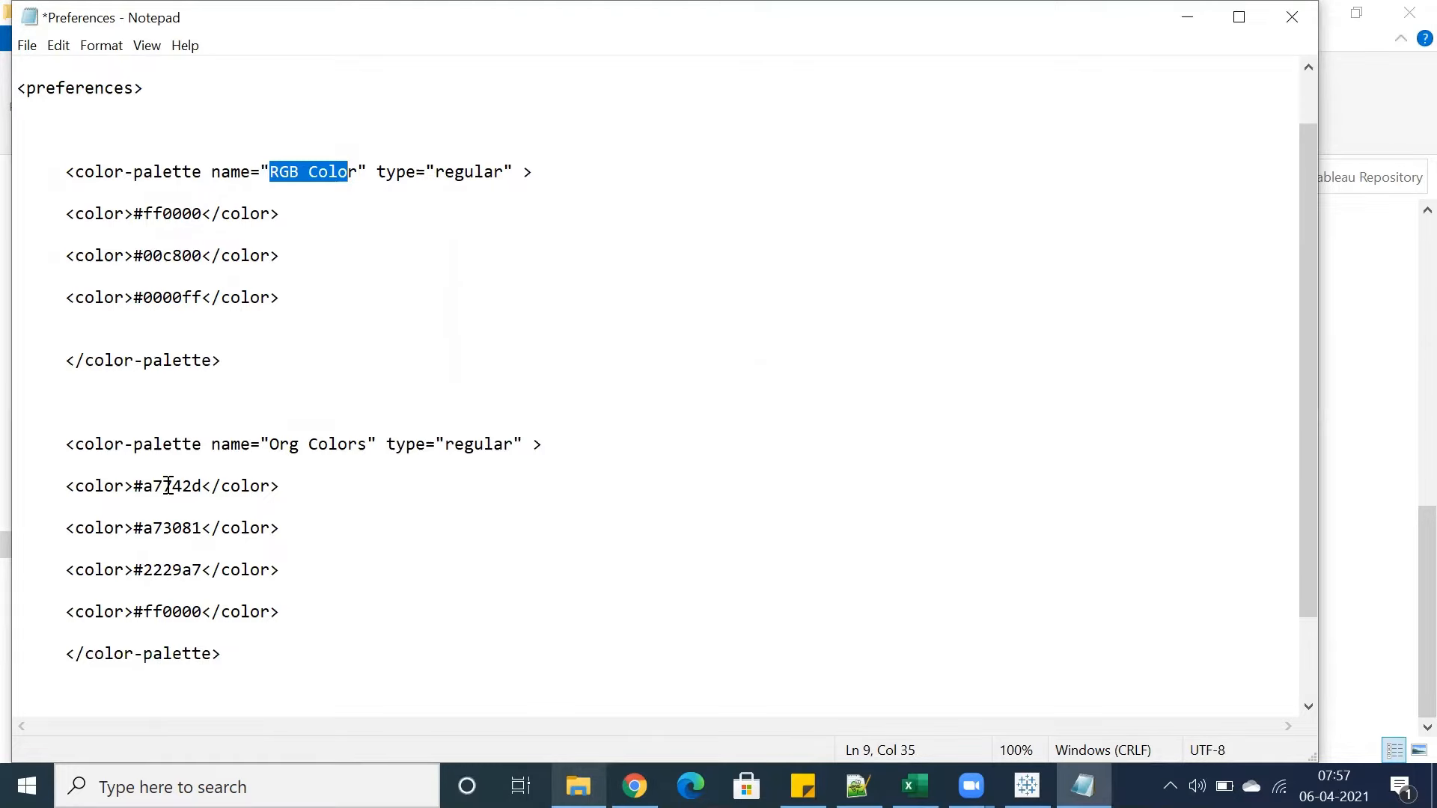
double_click(288, 173)
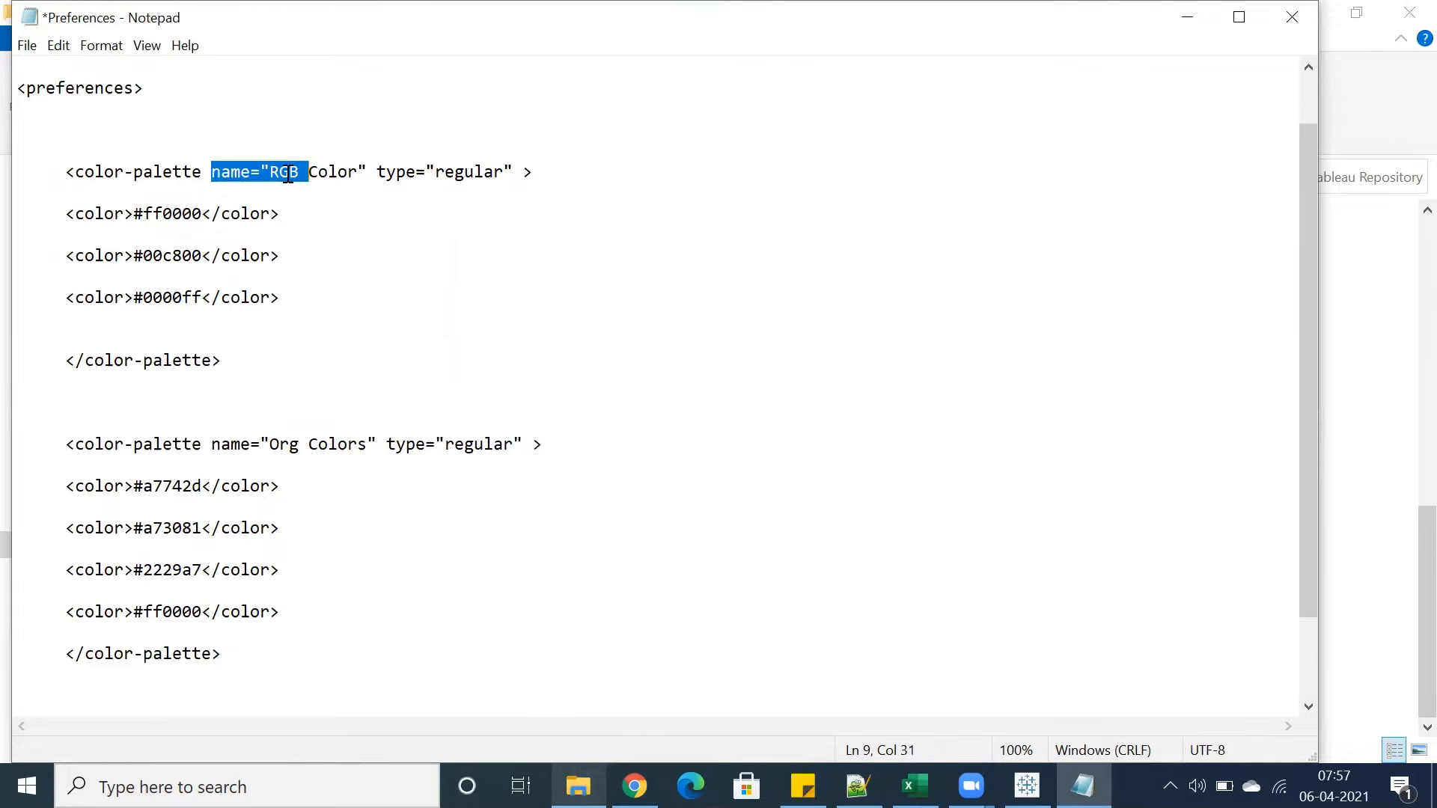
double_click(189, 218)
double_click(172, 297)
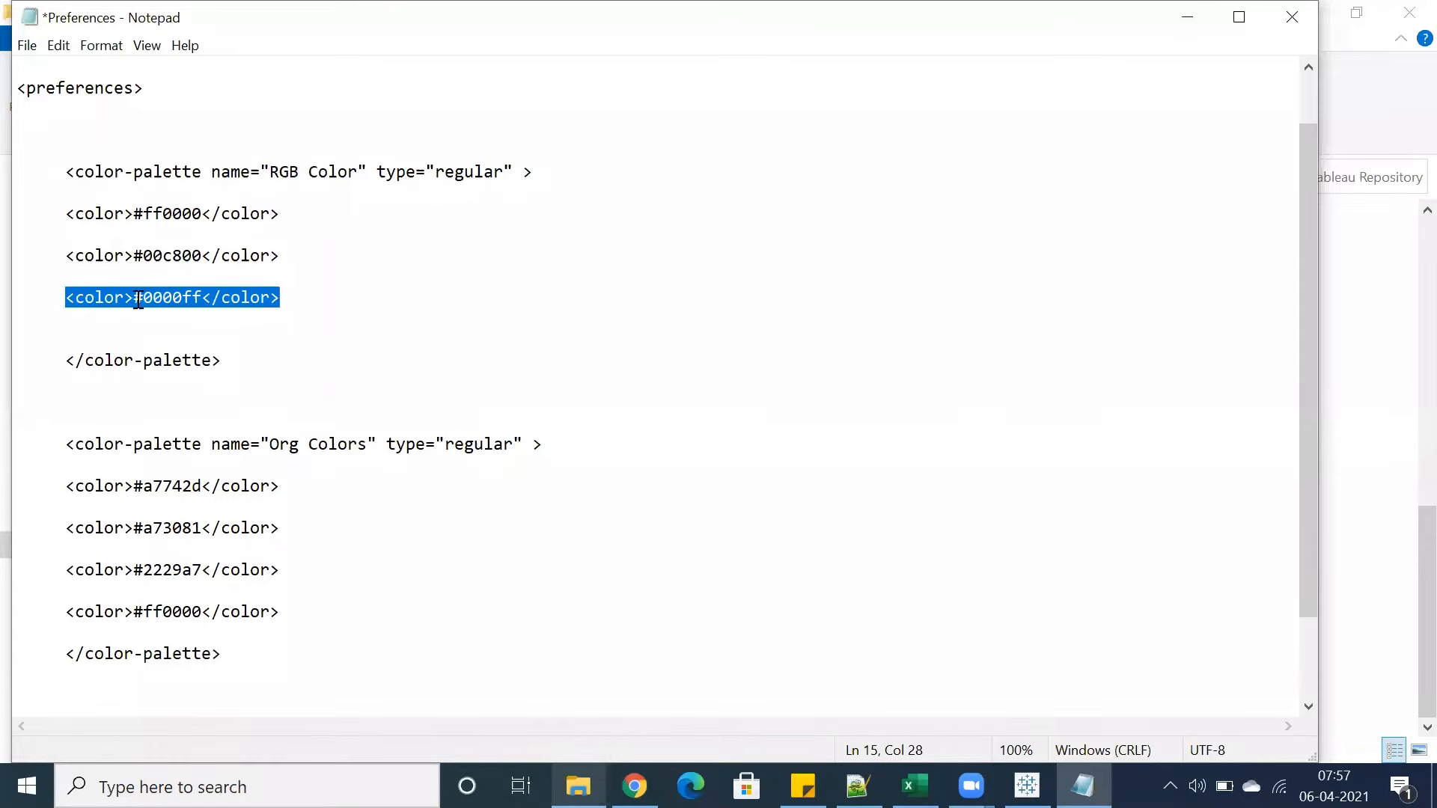
drag(134, 297, 201, 297)
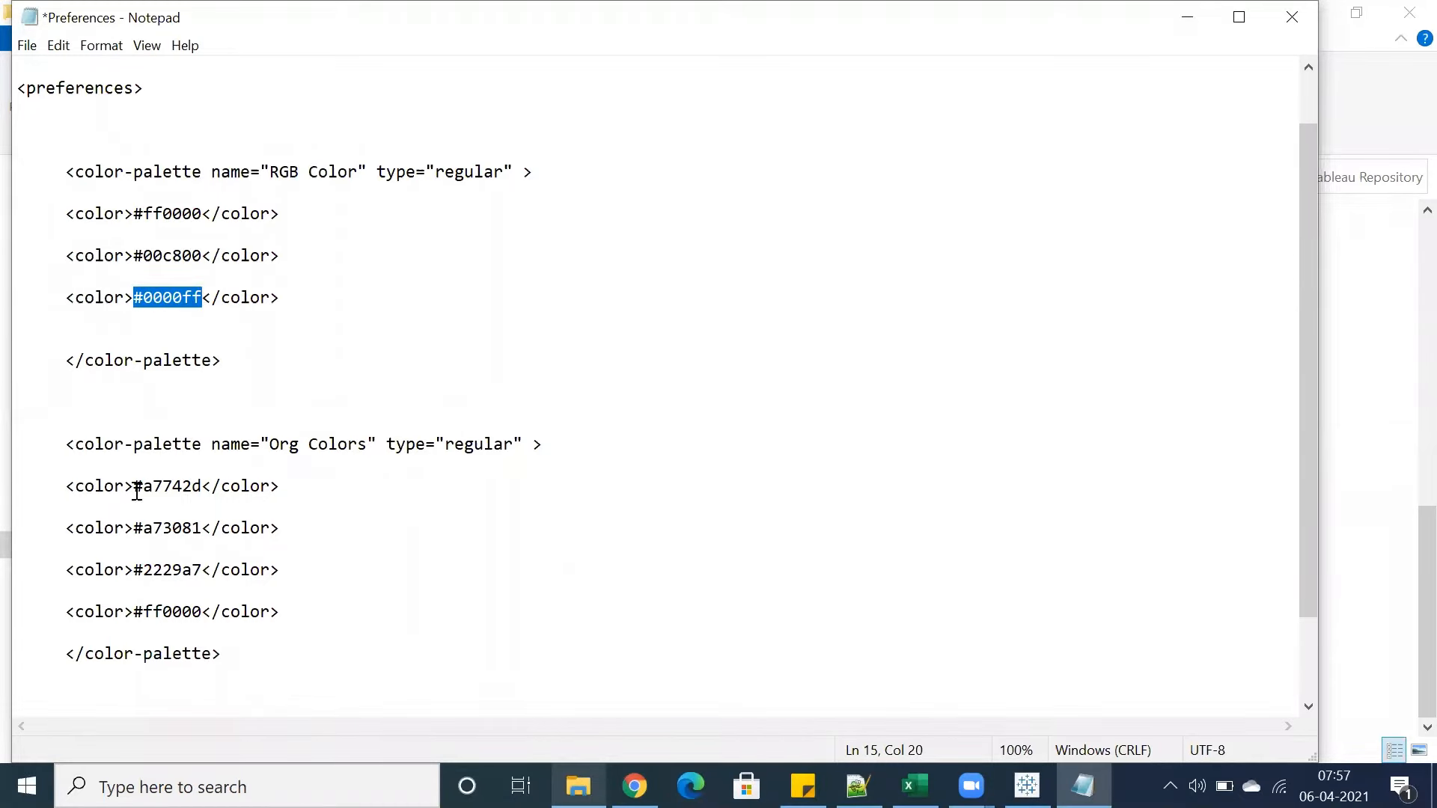
Delete the #ff0000 colour line from the Org Colors palette
drag(285, 614, 64, 611)
key(Delete)
key(Delete)
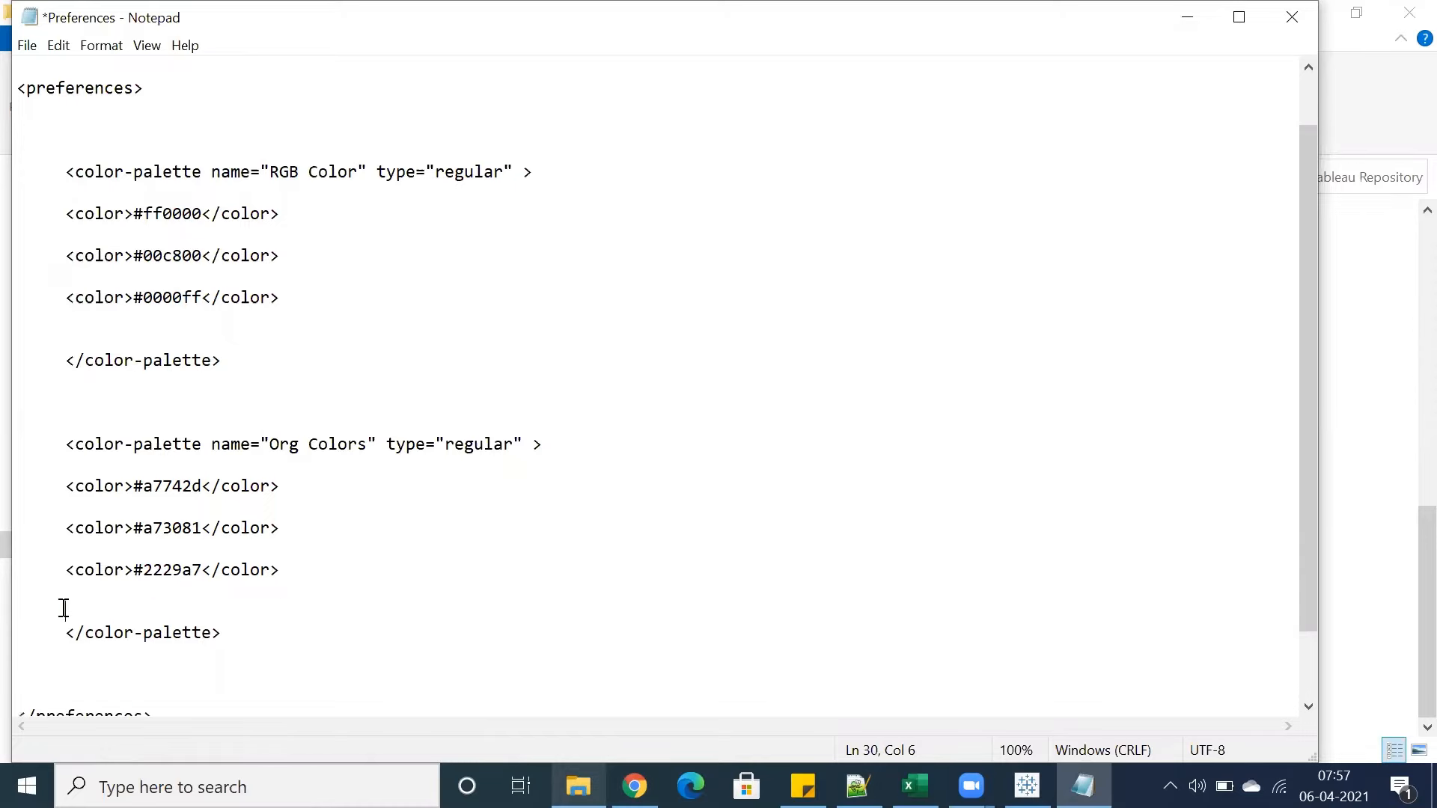
Paste #a5a5a5 as the first colour code of the Org Colors palette
drag(134, 488, 202, 487)
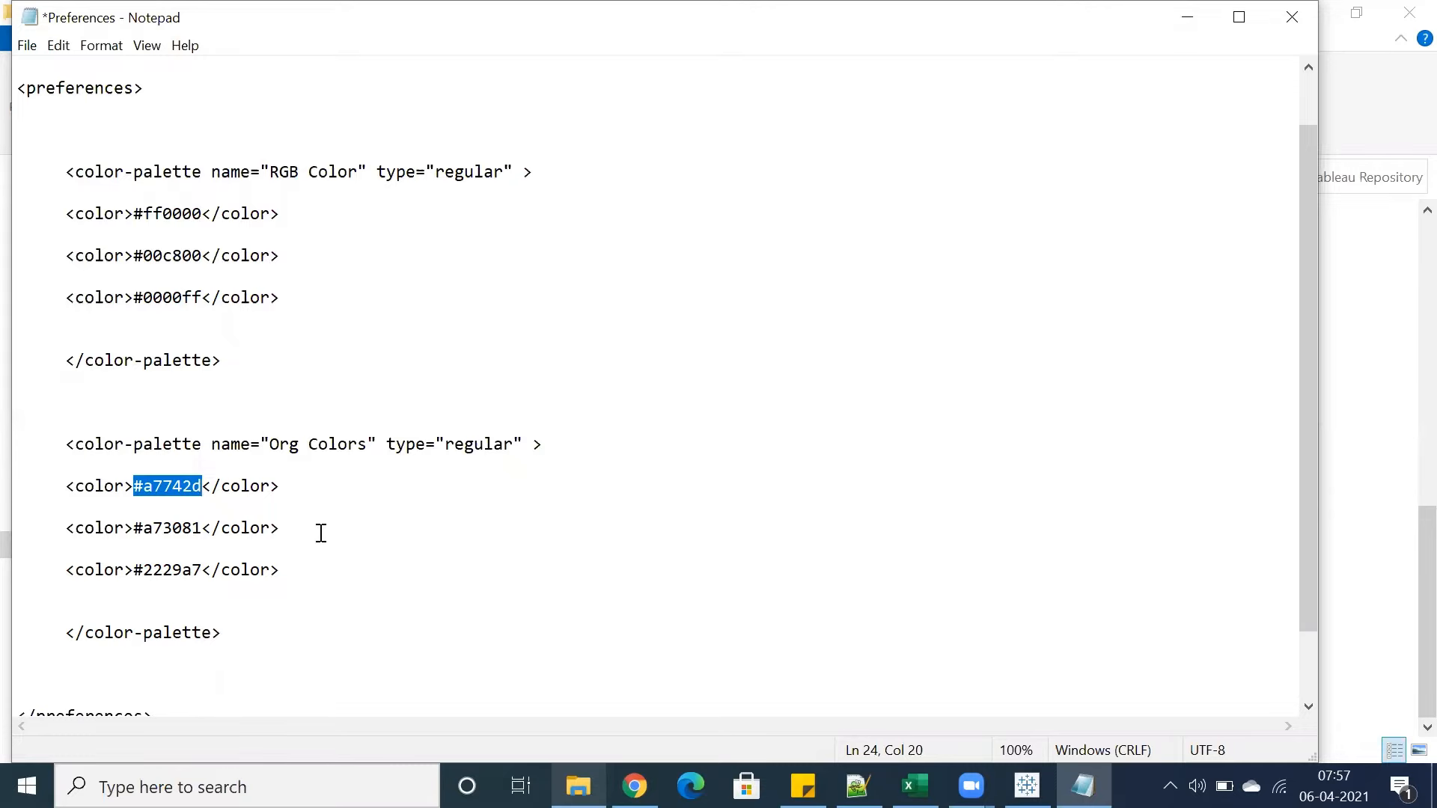
text(#a5a5a5)
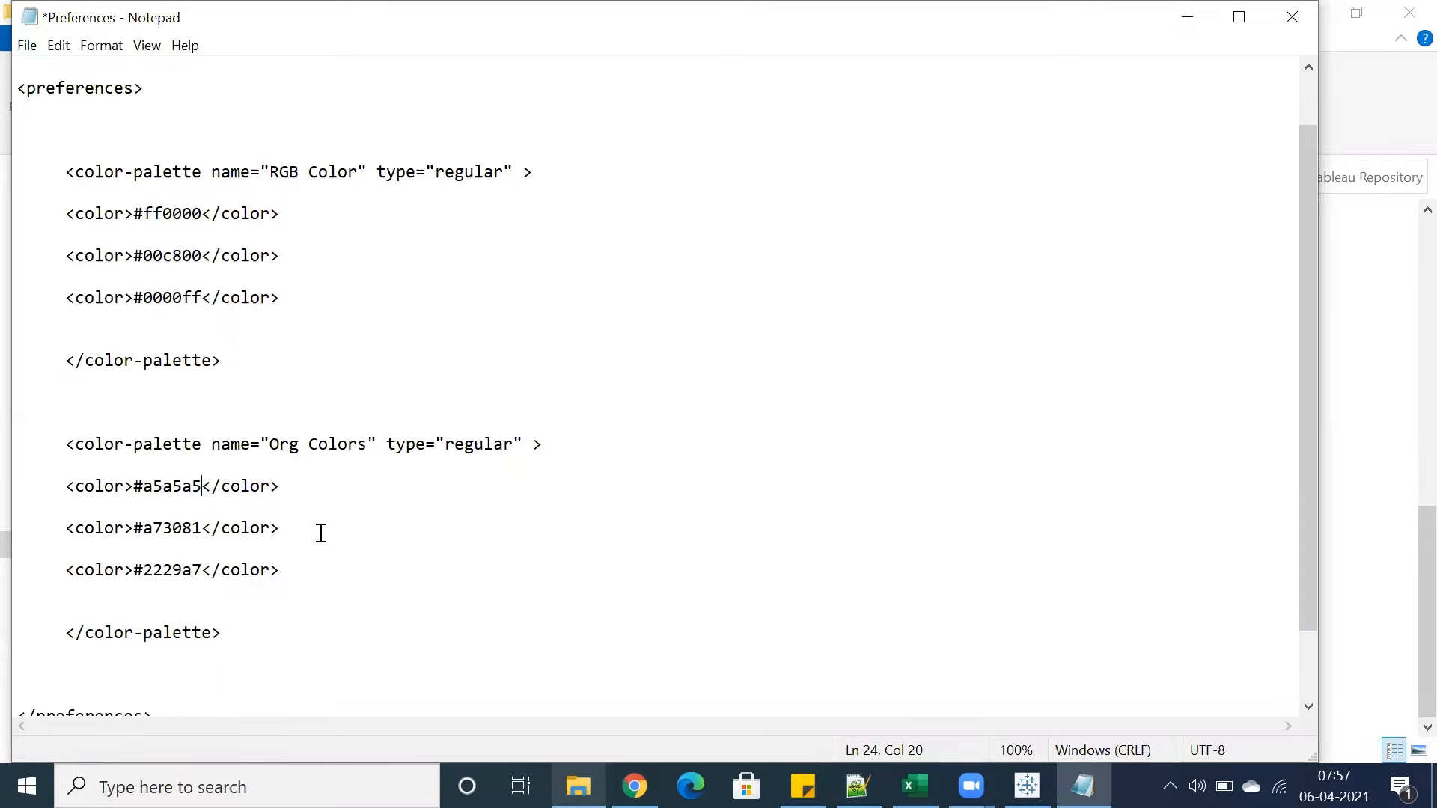
click(173, 487)
drag(197, 487, 136, 486)
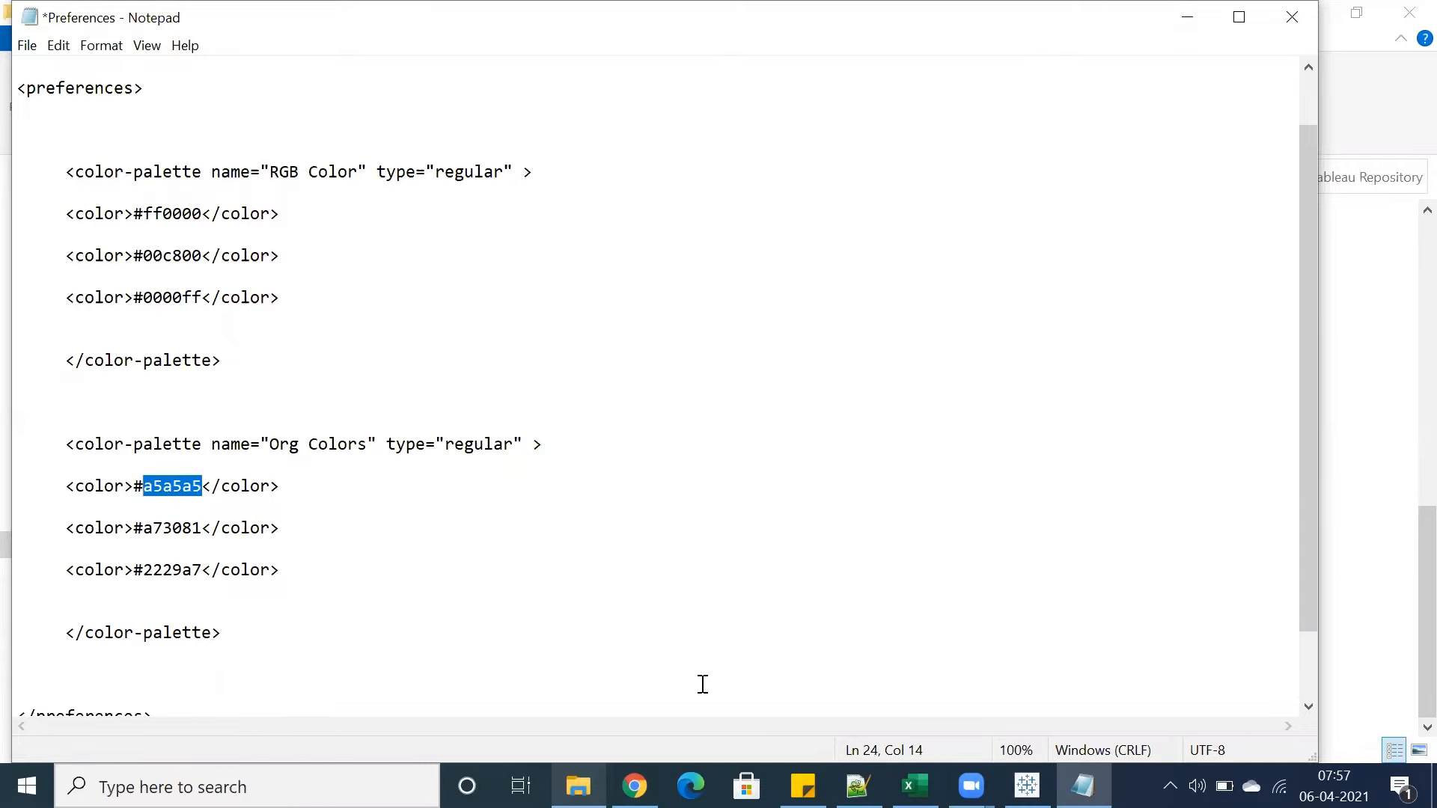
Switch to Tableau and reopen Furniture's colour picker in the Category colour settings to view its HTML code, then cancel
key(alt+Tab)
click(272, 348)
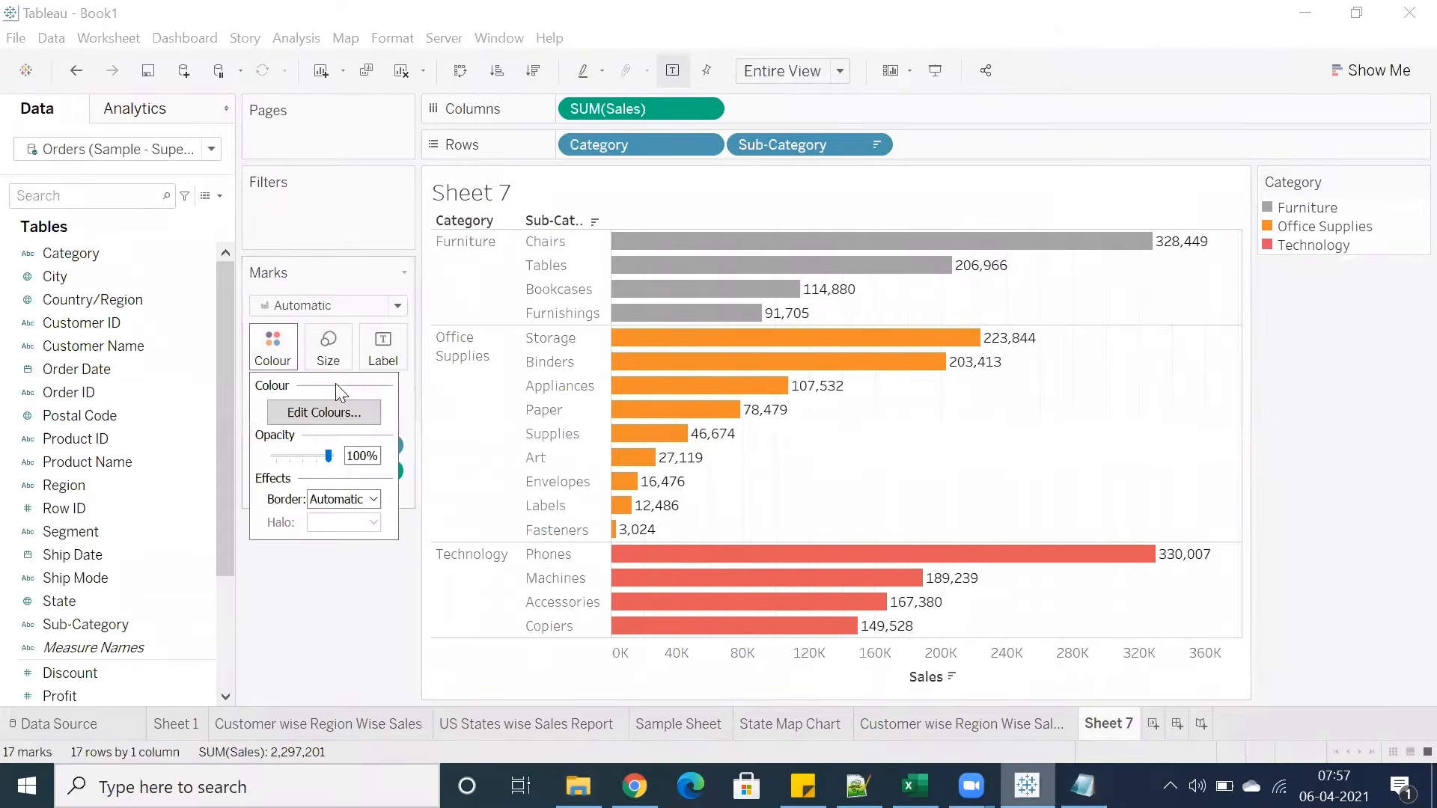
click(323, 413)
double_click(569, 280)
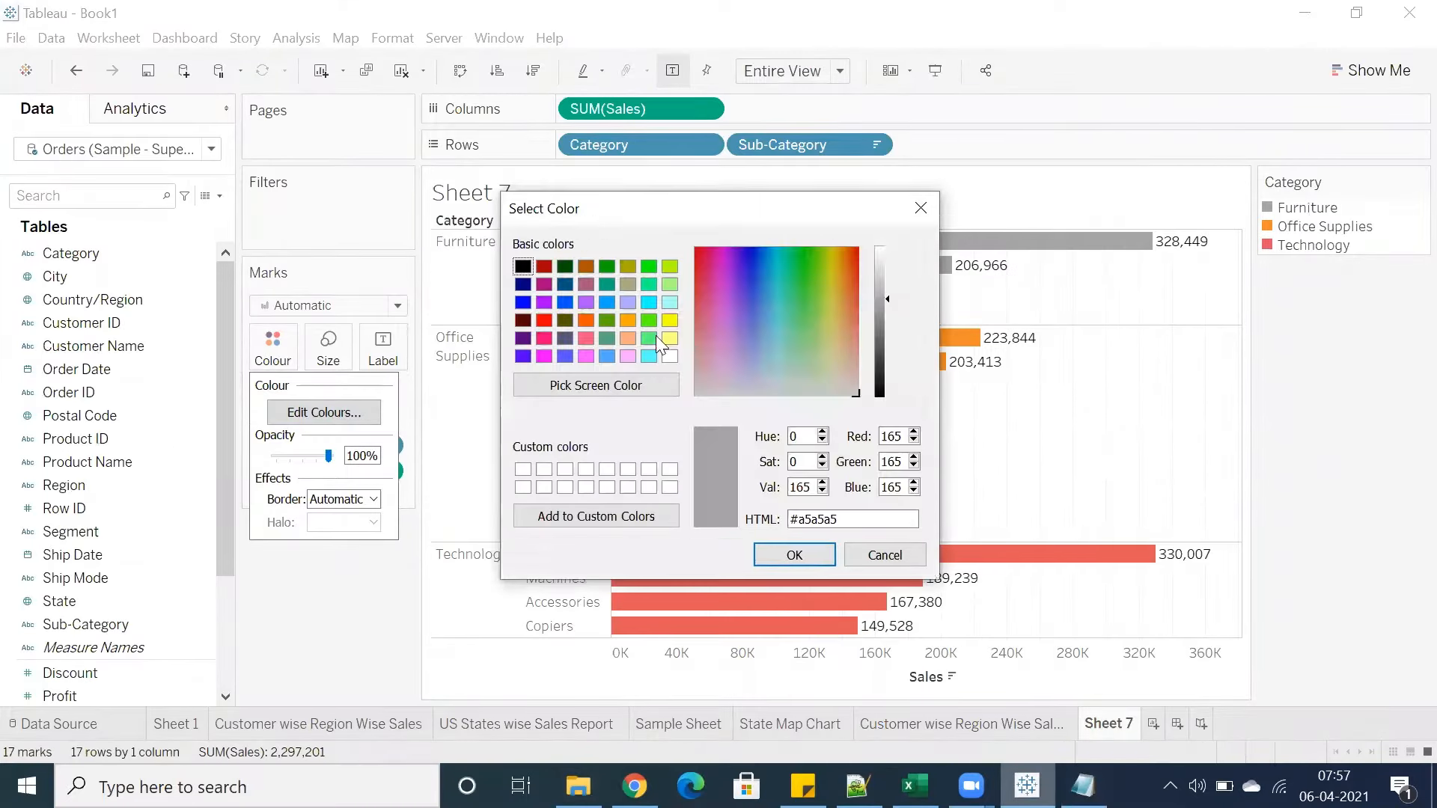
drag(840, 519, 754, 530)
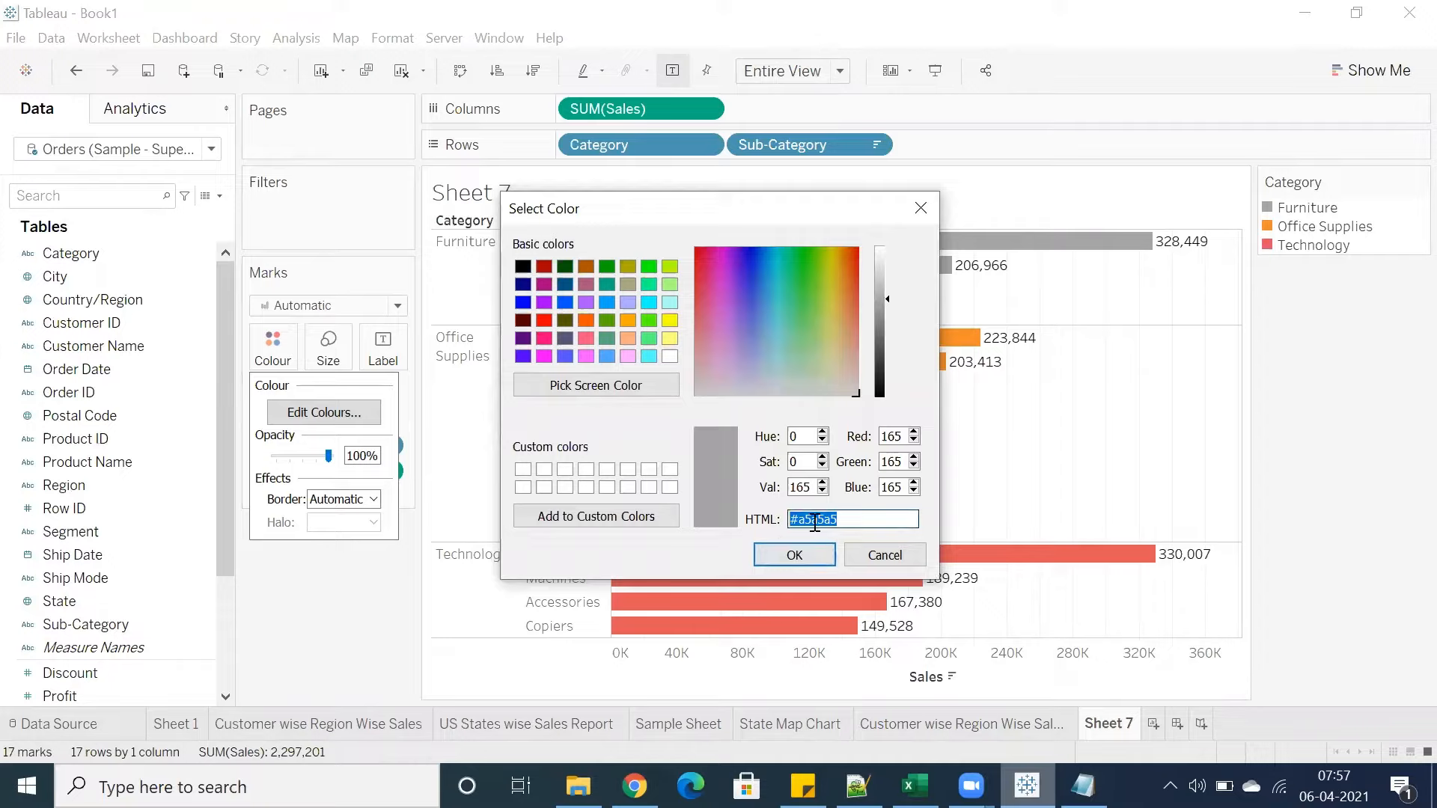
click(854, 557)
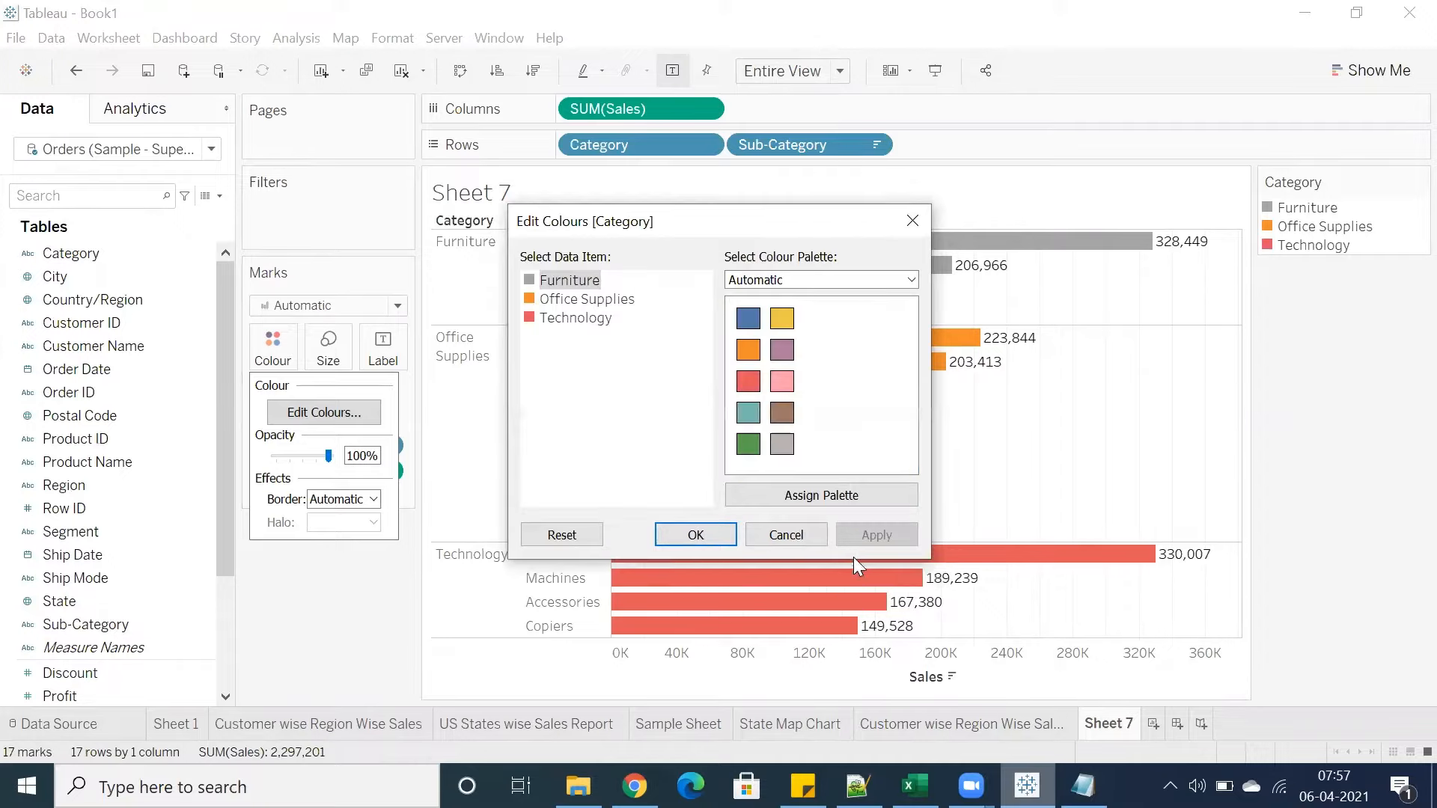
Preview the My Second Color Palette in the Category colour editor, then cancel the dialog
click(824, 283)
scroll(813, 486, down, 1)
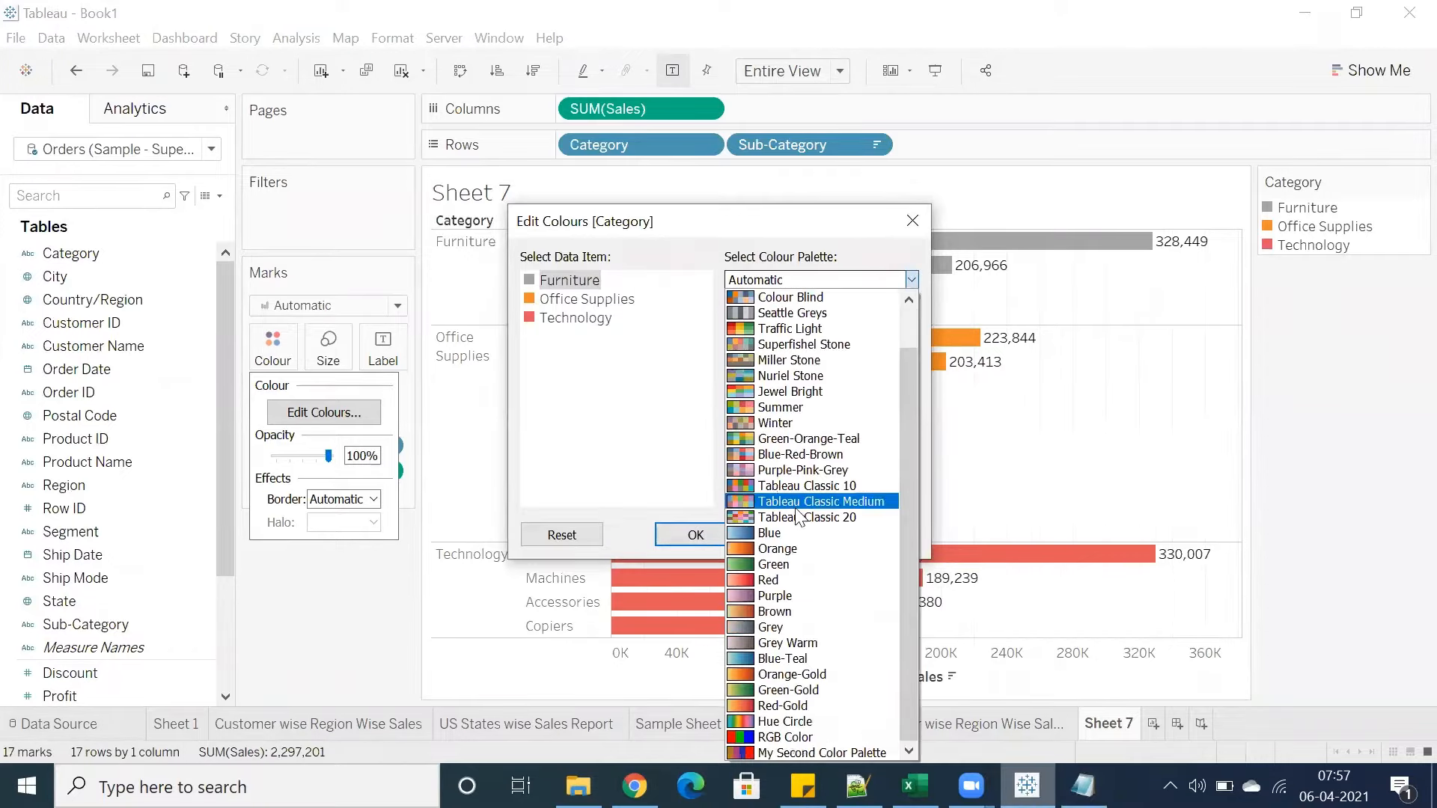
click(788, 753)
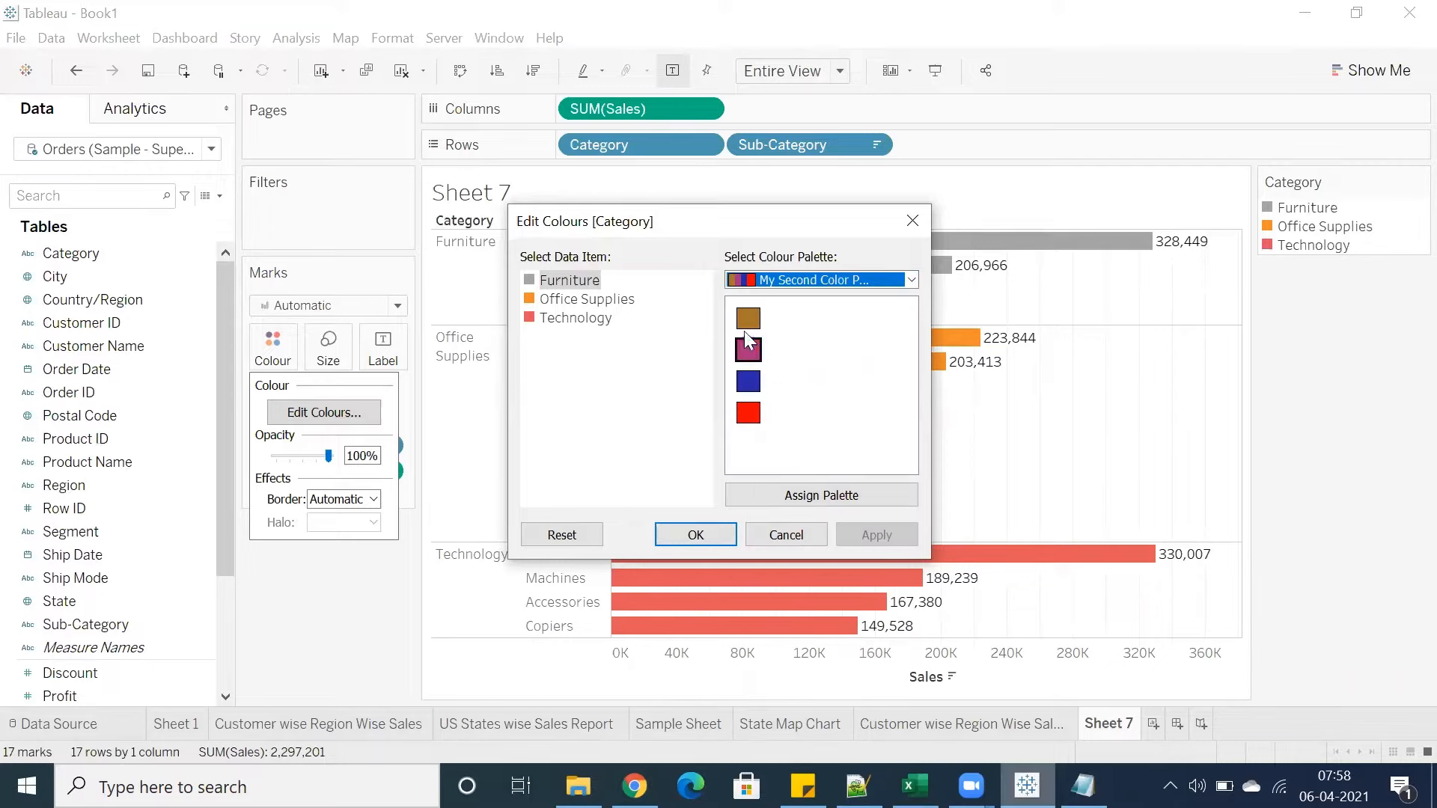
click(808, 278)
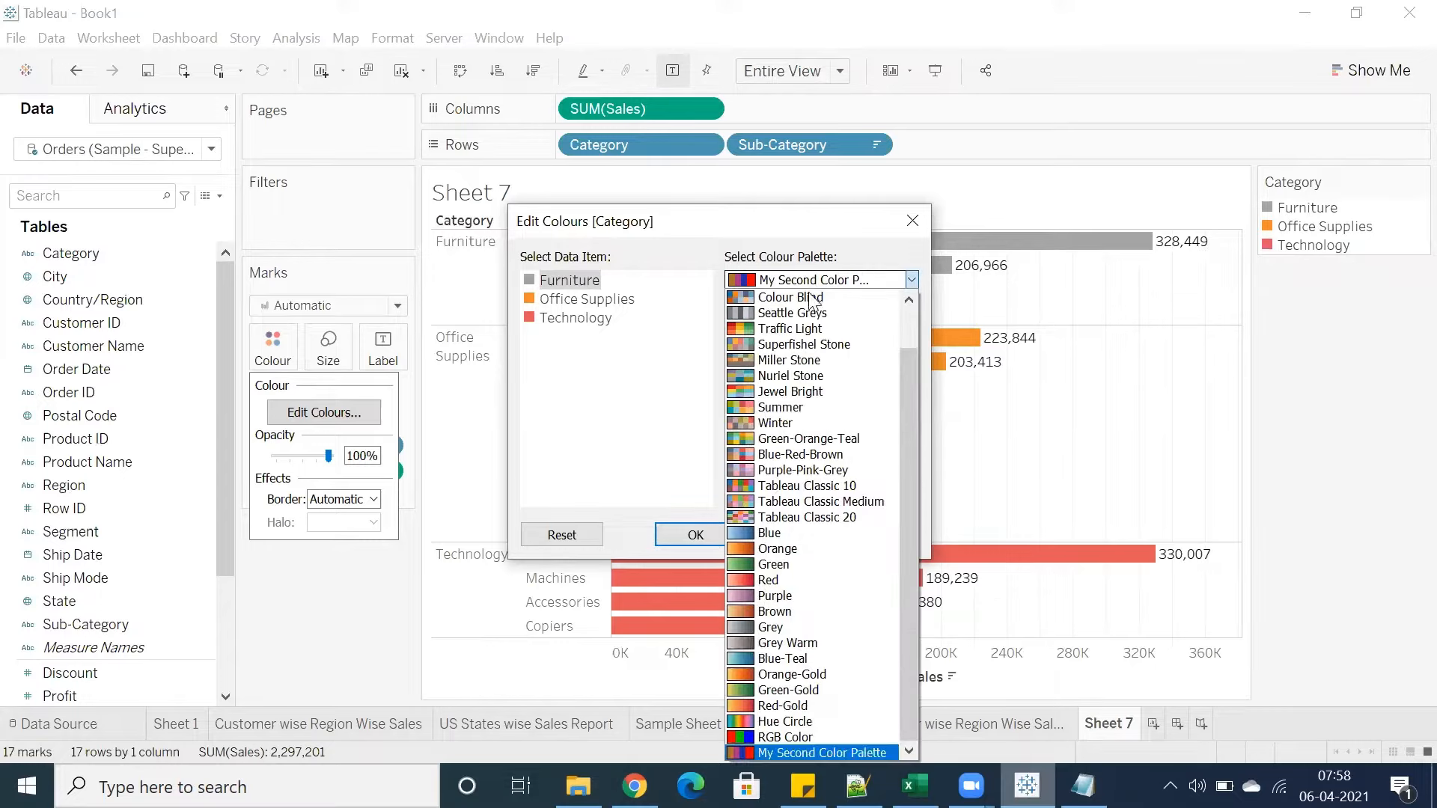
click(786, 752)
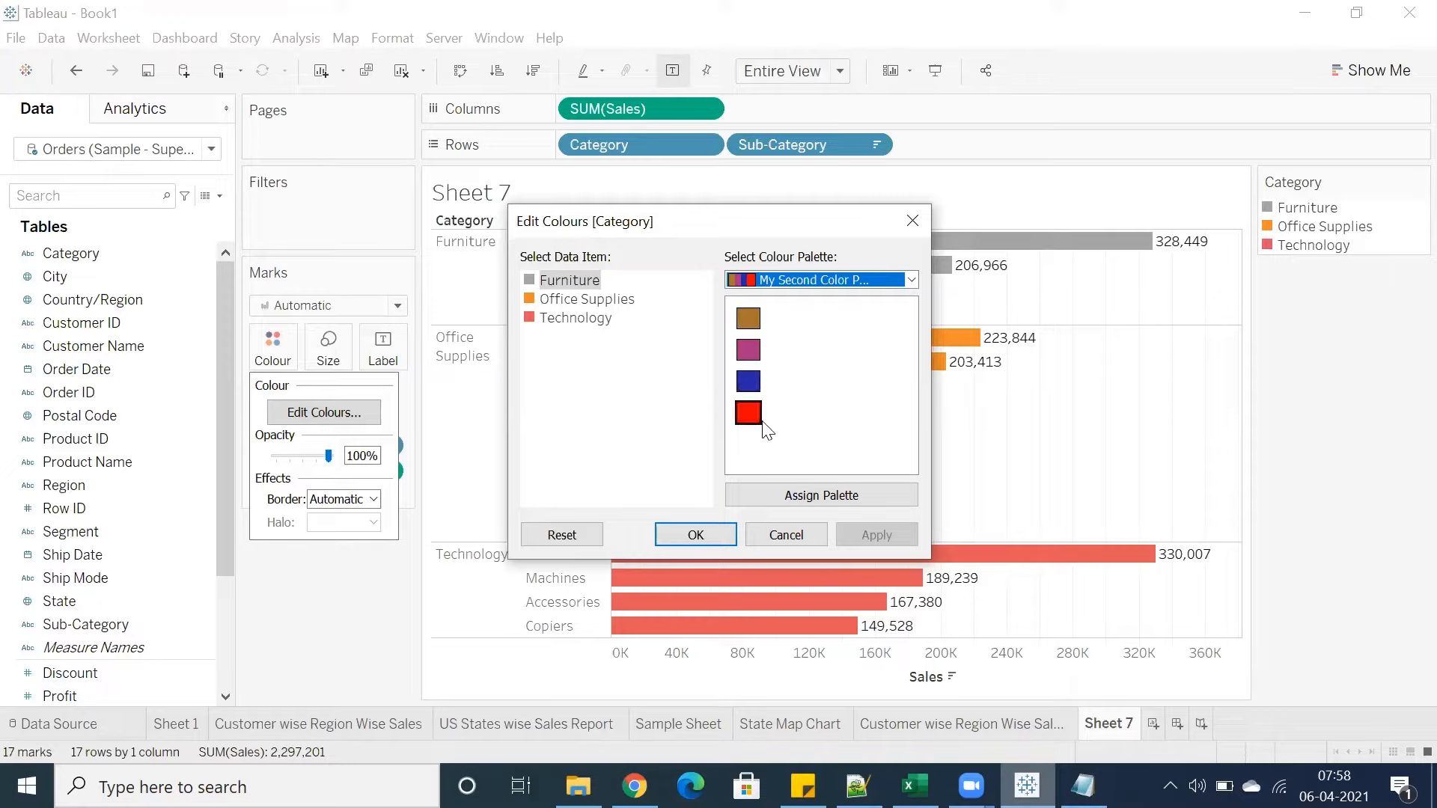
click(783, 536)
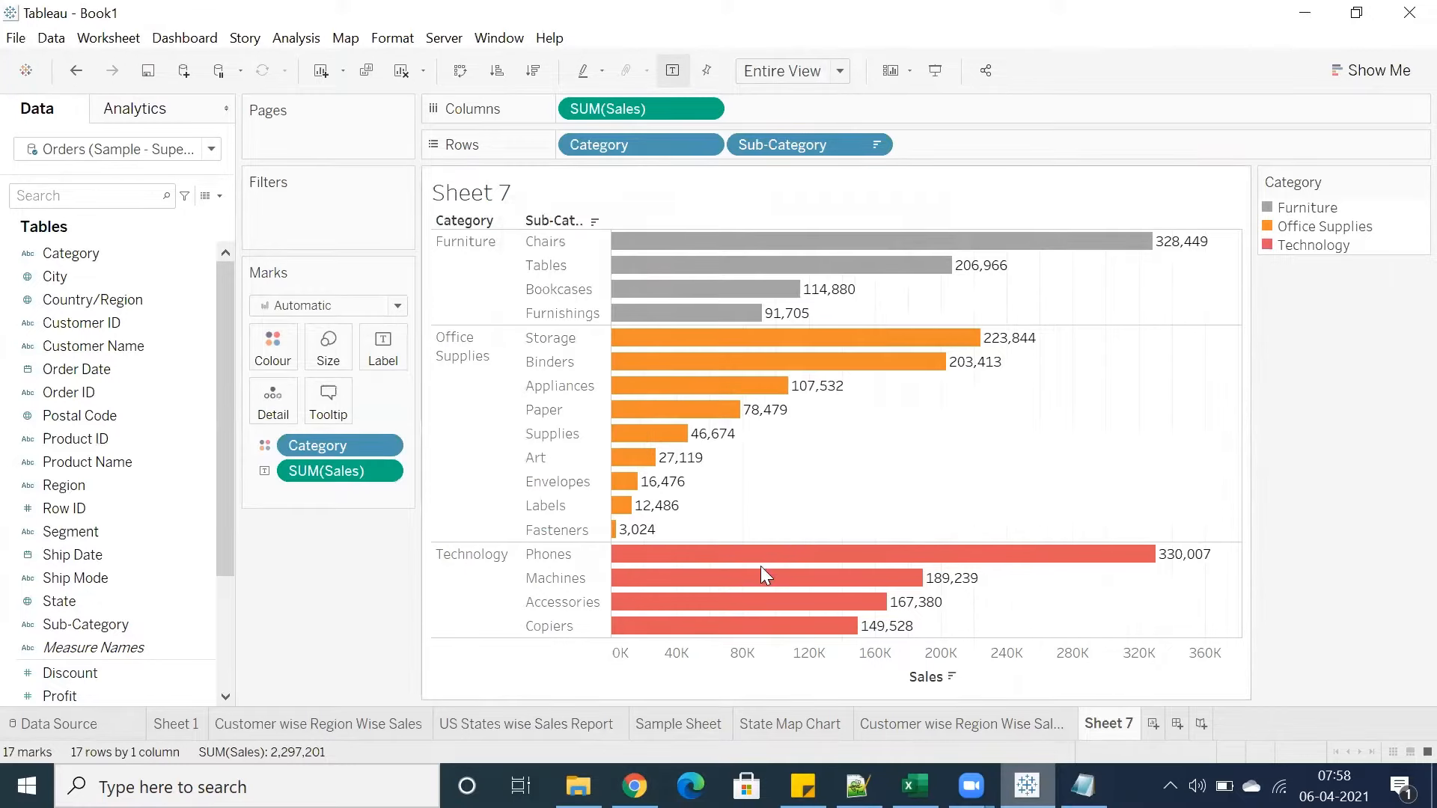
Rename the Org Colors palette to Organization Colors in the Preferences file
key(alt+Tab)
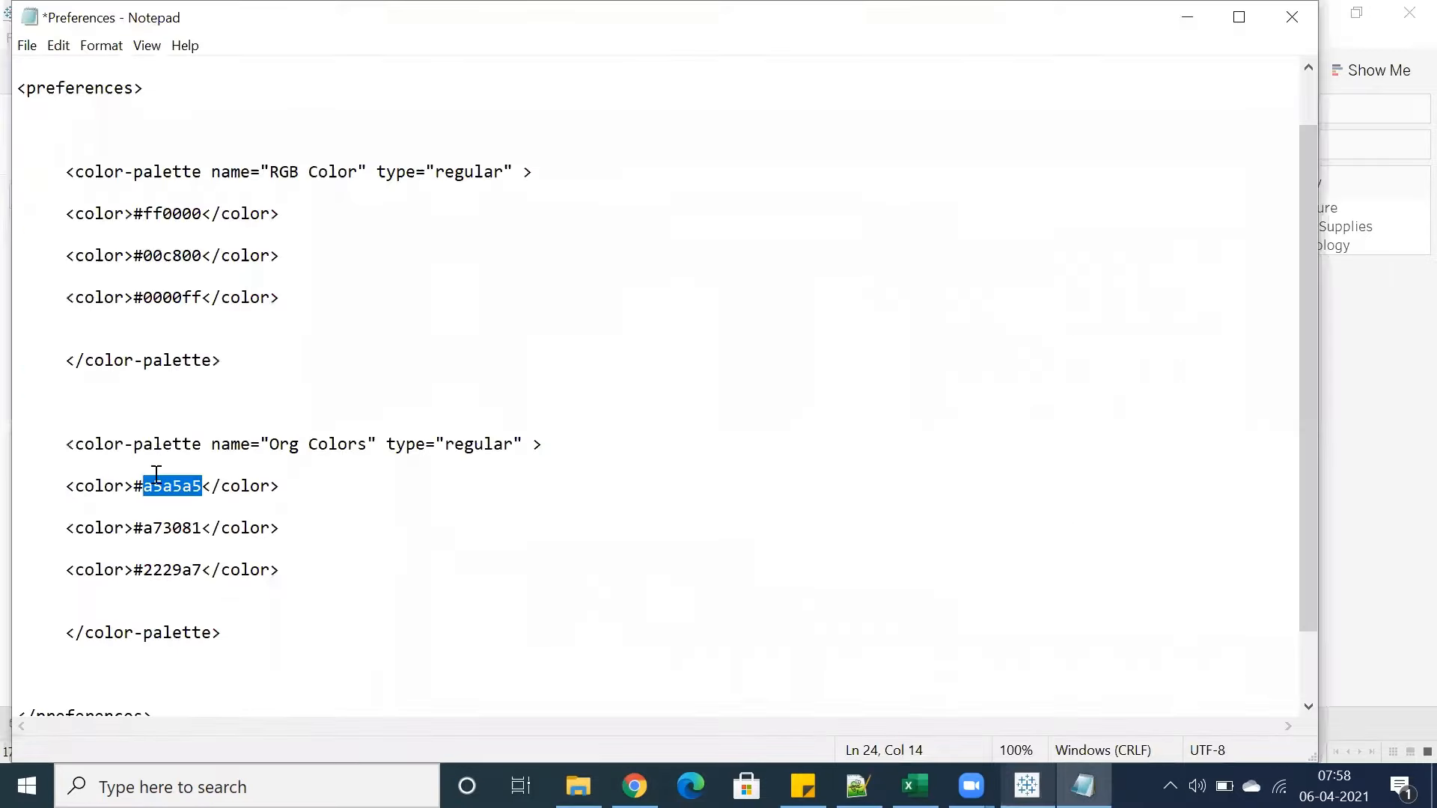
double_click(287, 446)
click(289, 447)
double_click(288, 447)
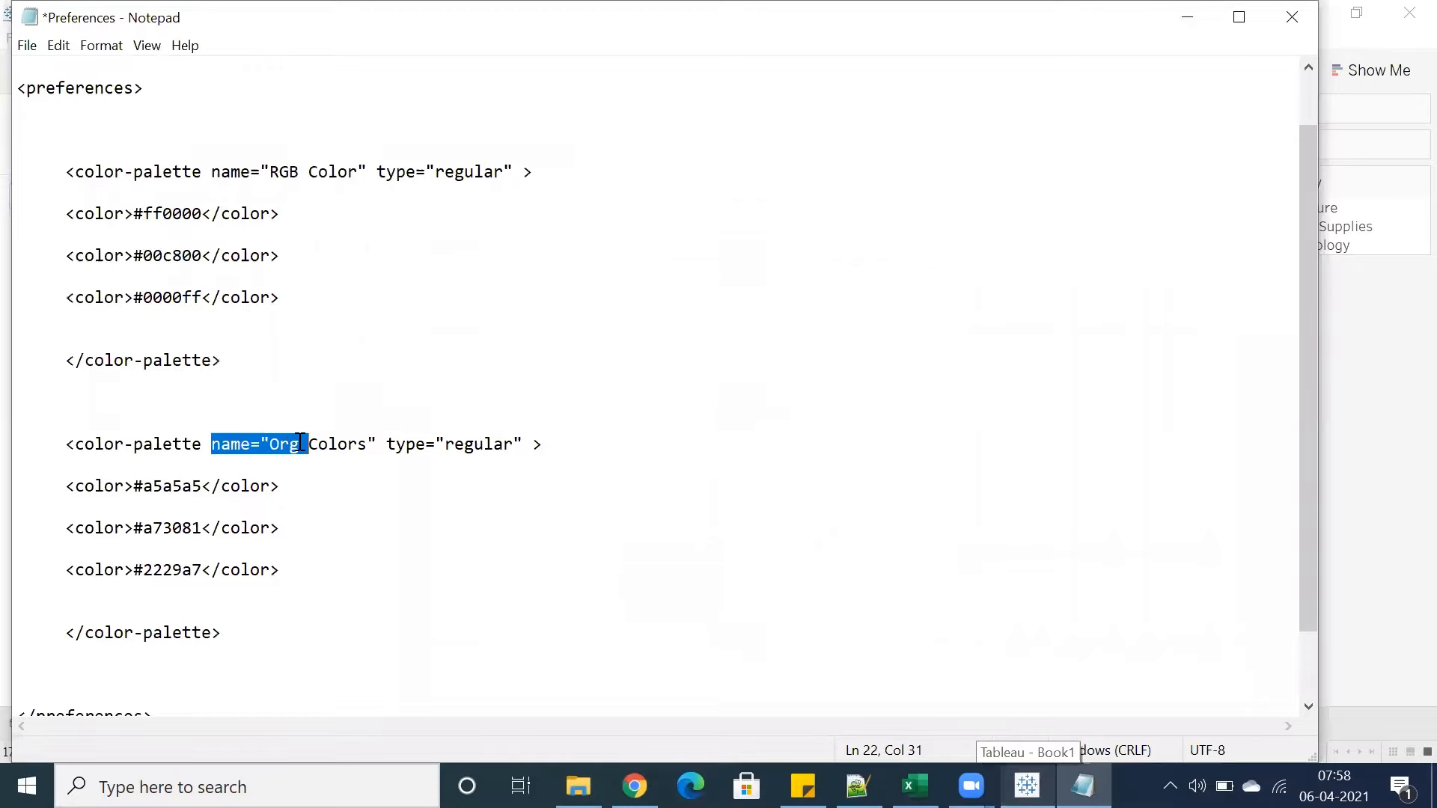
click(298, 445)
text(anization)
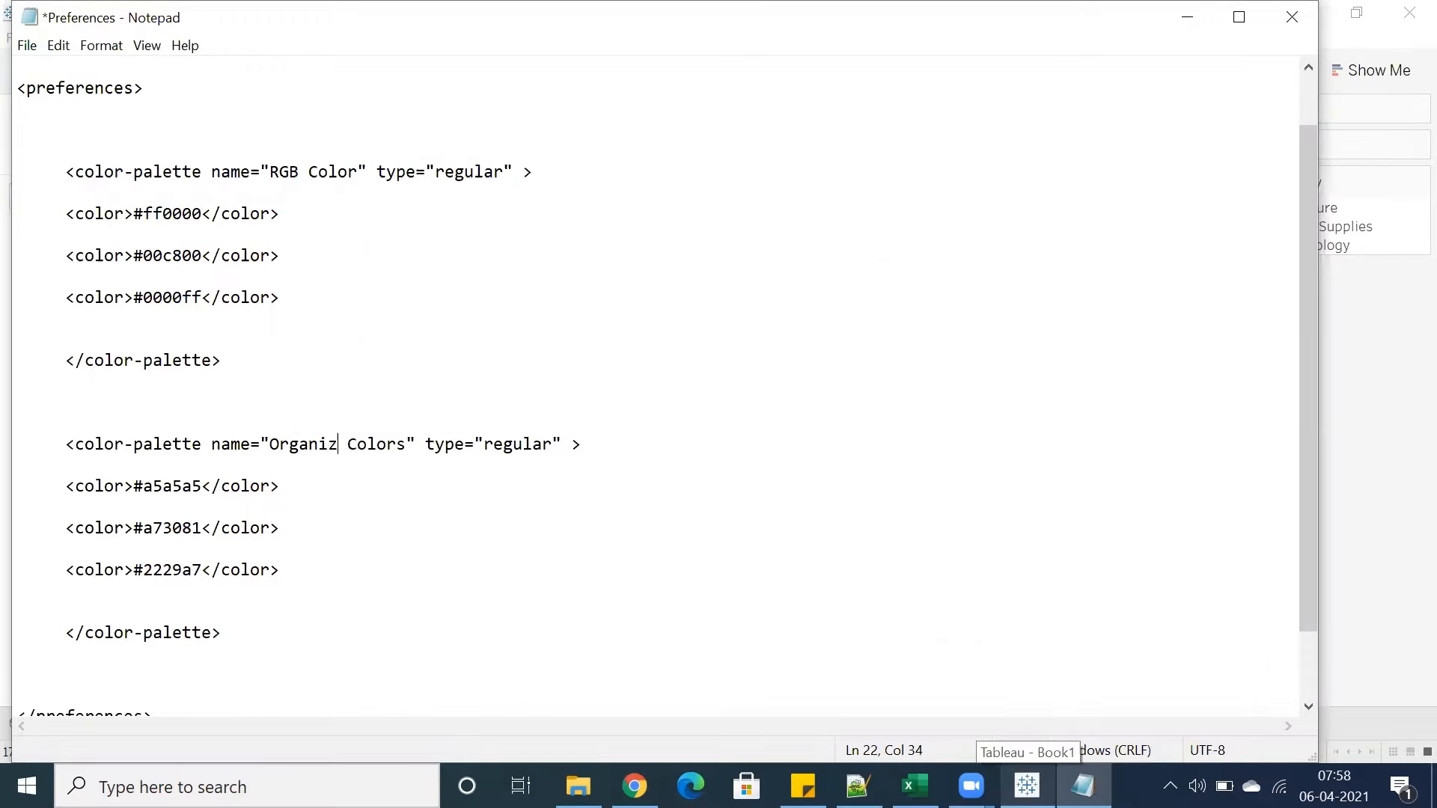
click(342, 500)
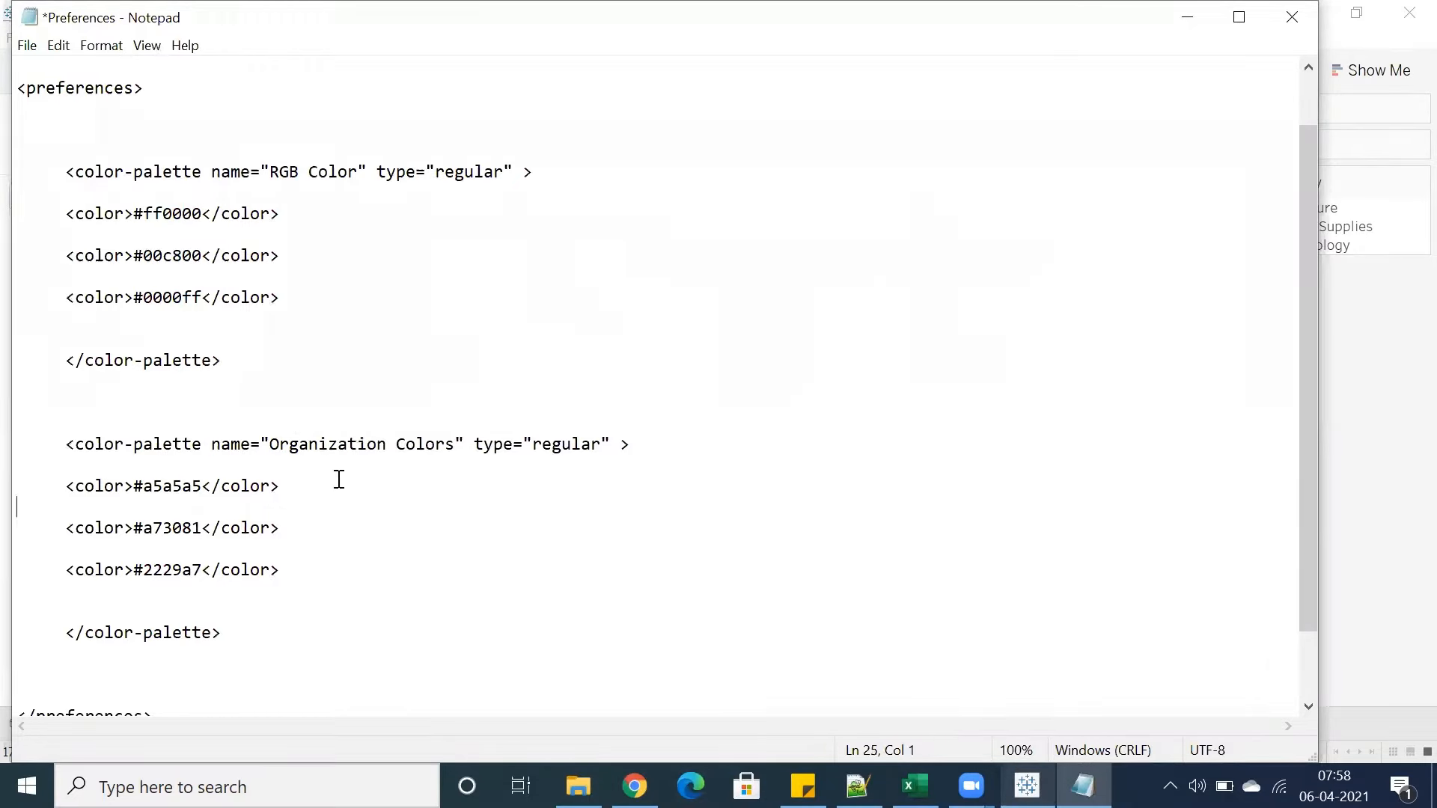
click(295, 447)
double_click(300, 446)
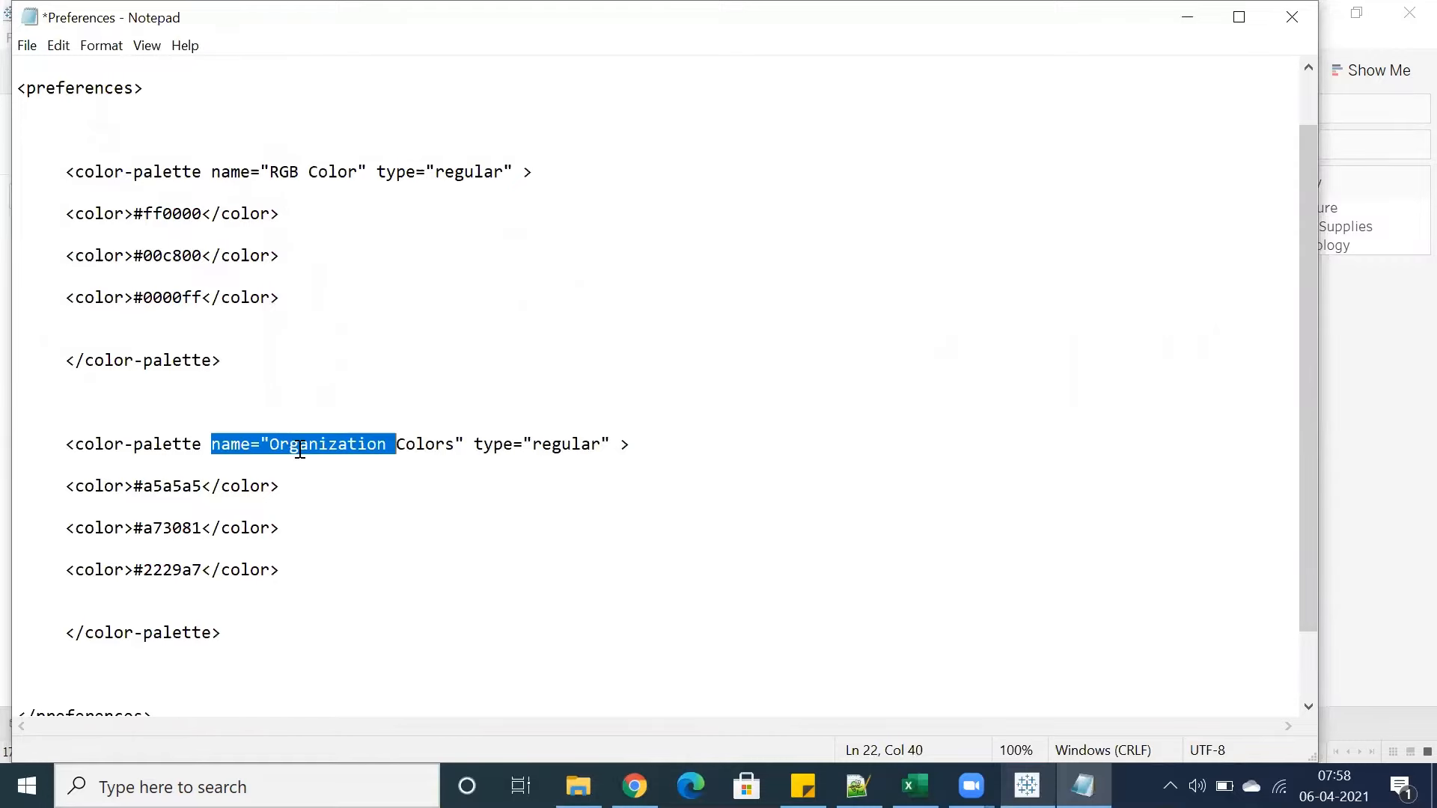
double_click(154, 488)
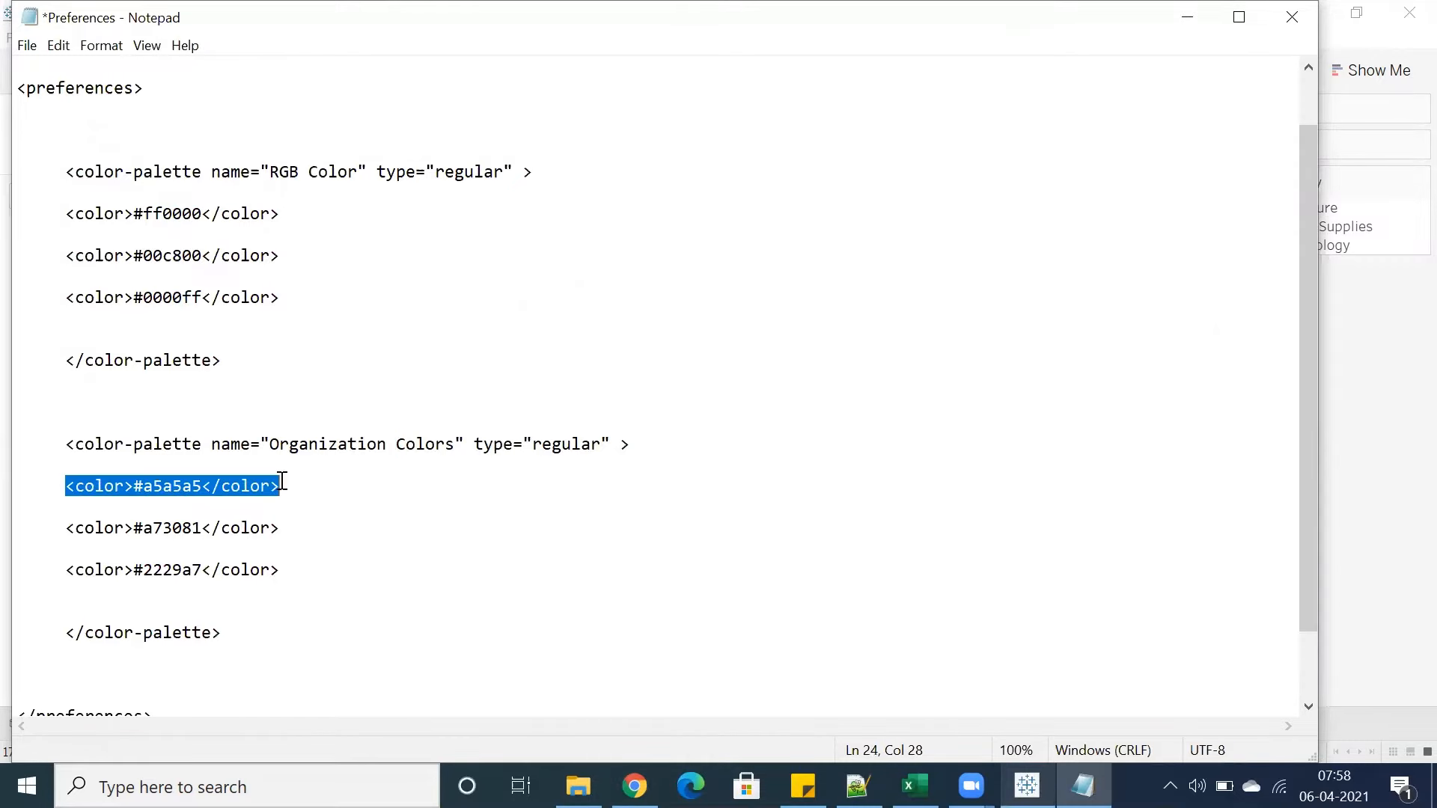
Save the edited Preferences file
click(27, 45)
click(63, 136)
click(414, 337)
Save the workbook as Color Palattes, a packaged workbook, in the Workbooks > Tableau 9PM Cst folder
click(1025, 785)
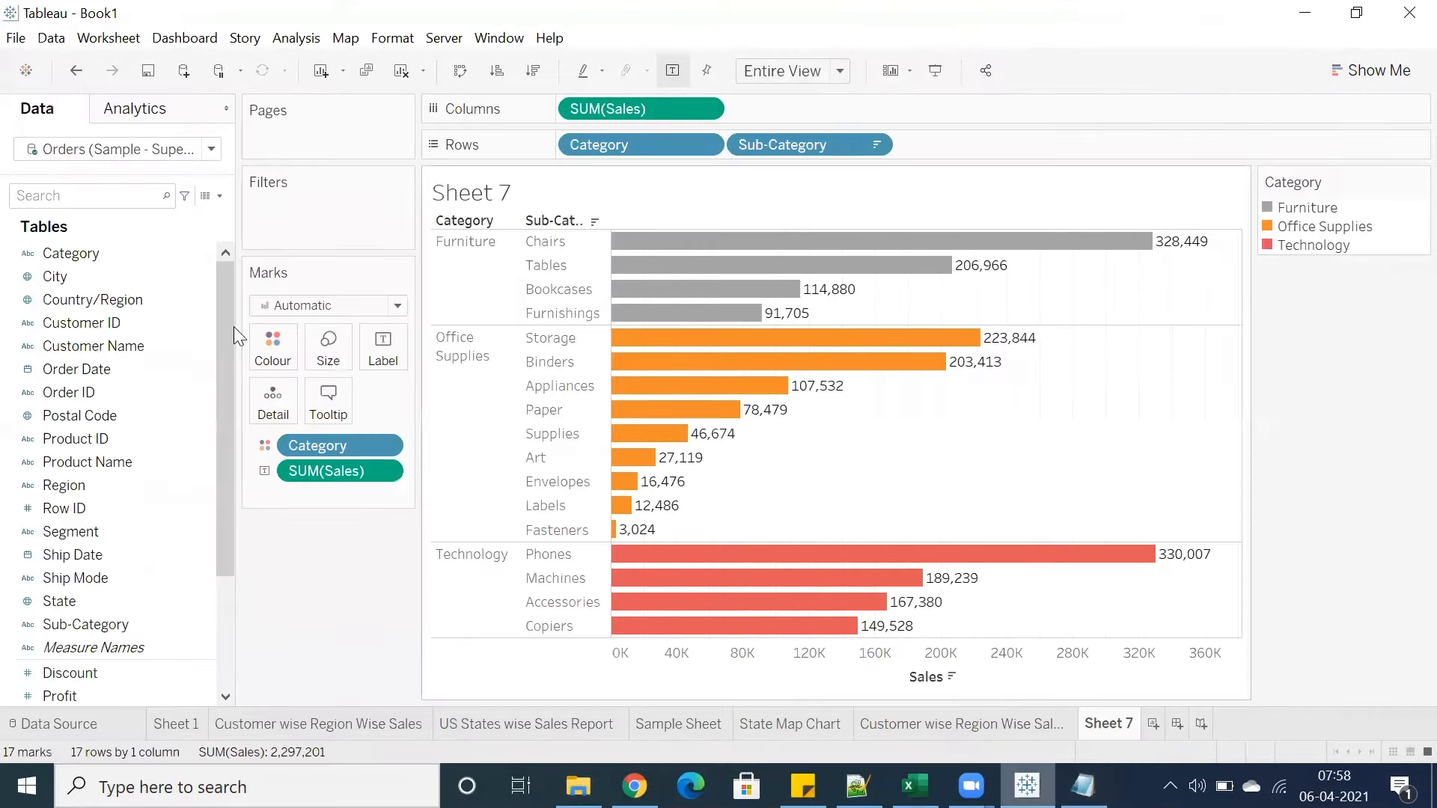
click(16, 38)
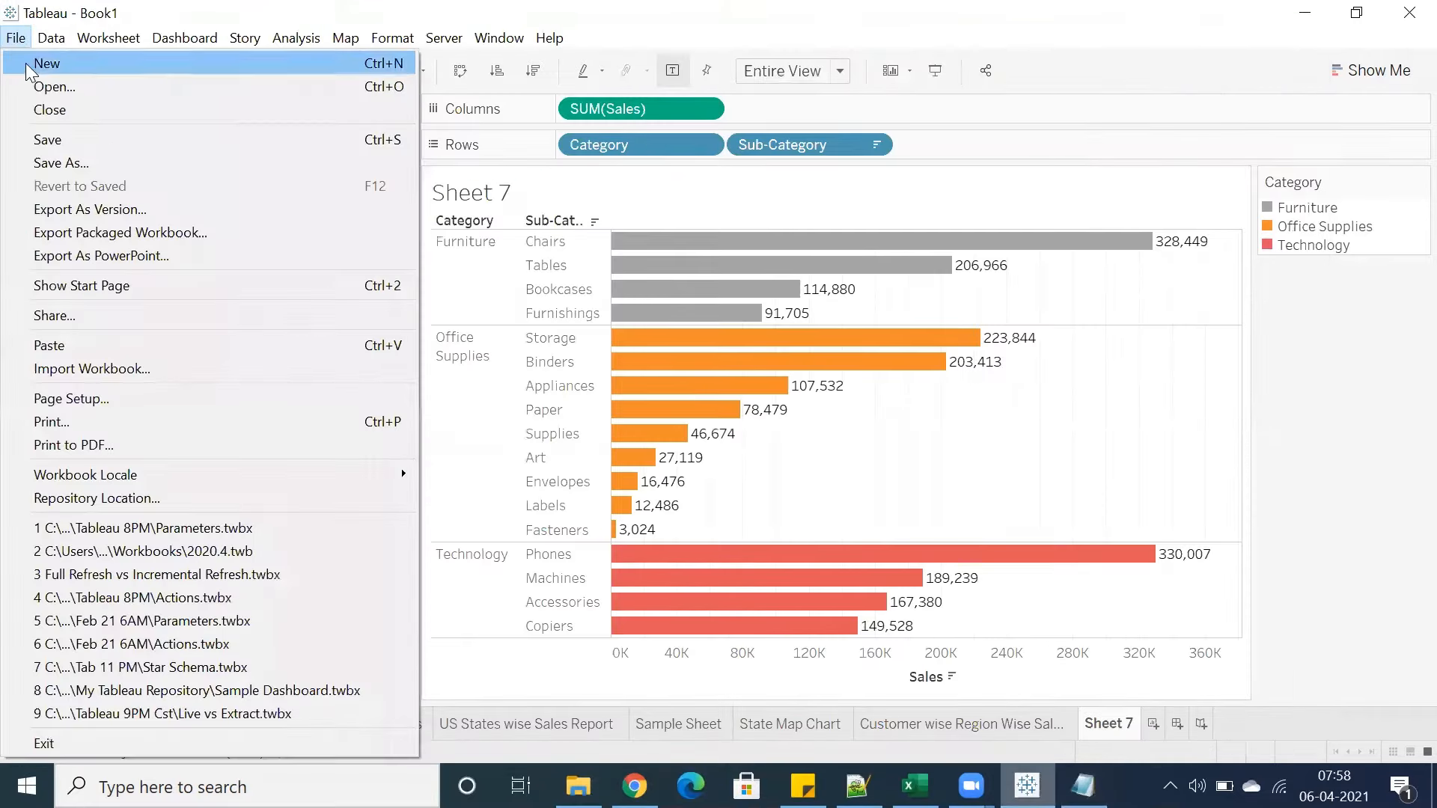
click(47, 141)
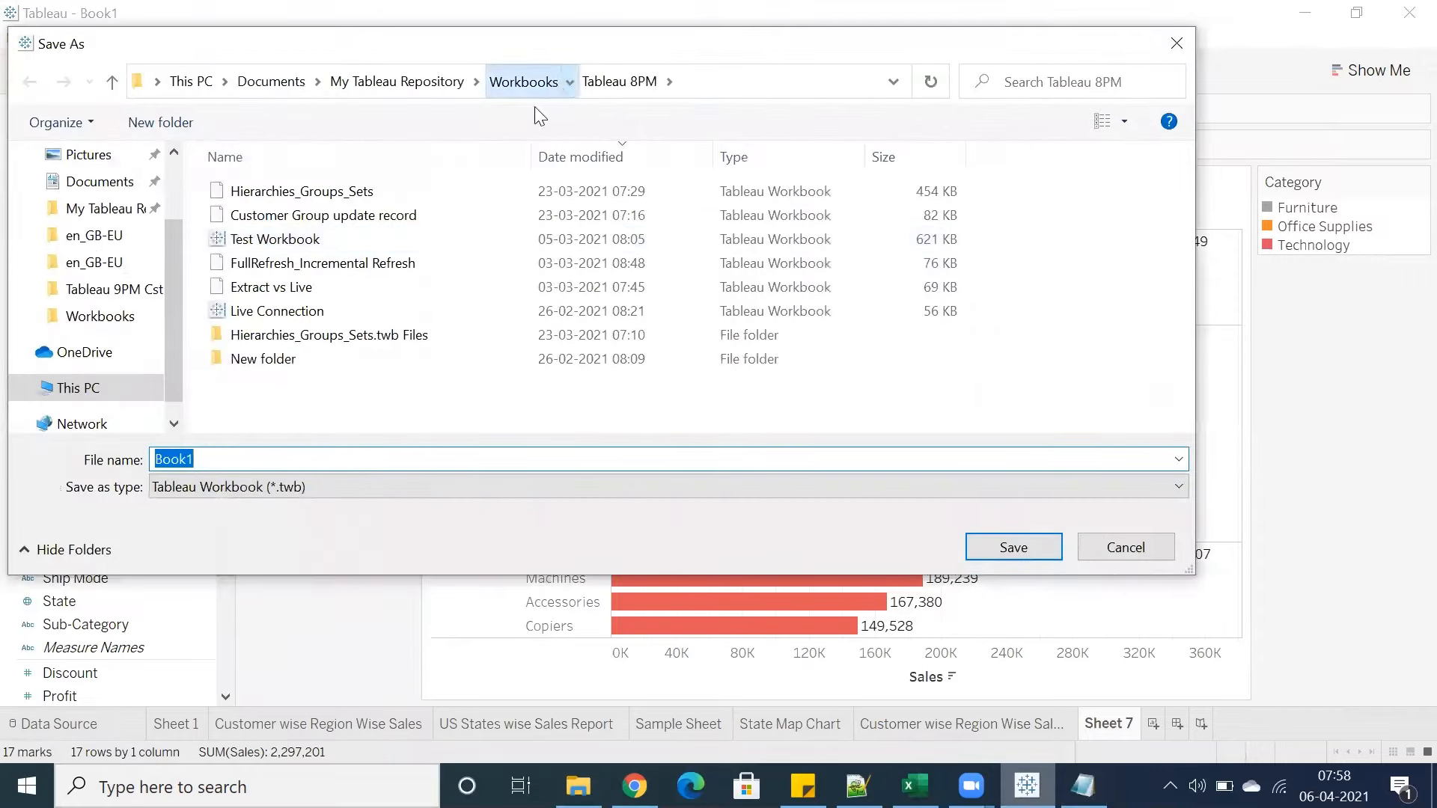
click(524, 81)
double_click(247, 334)
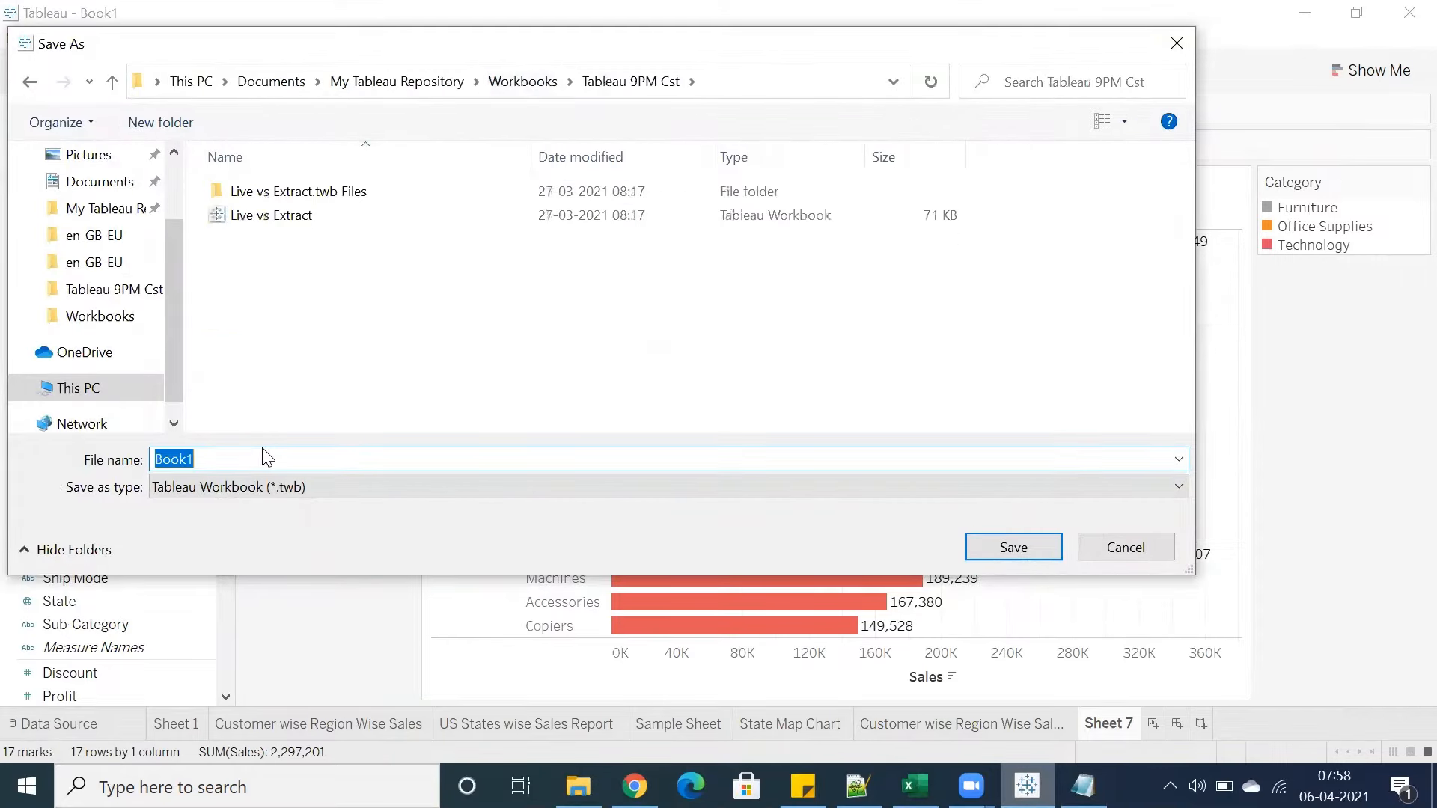
text(Color Palattes)
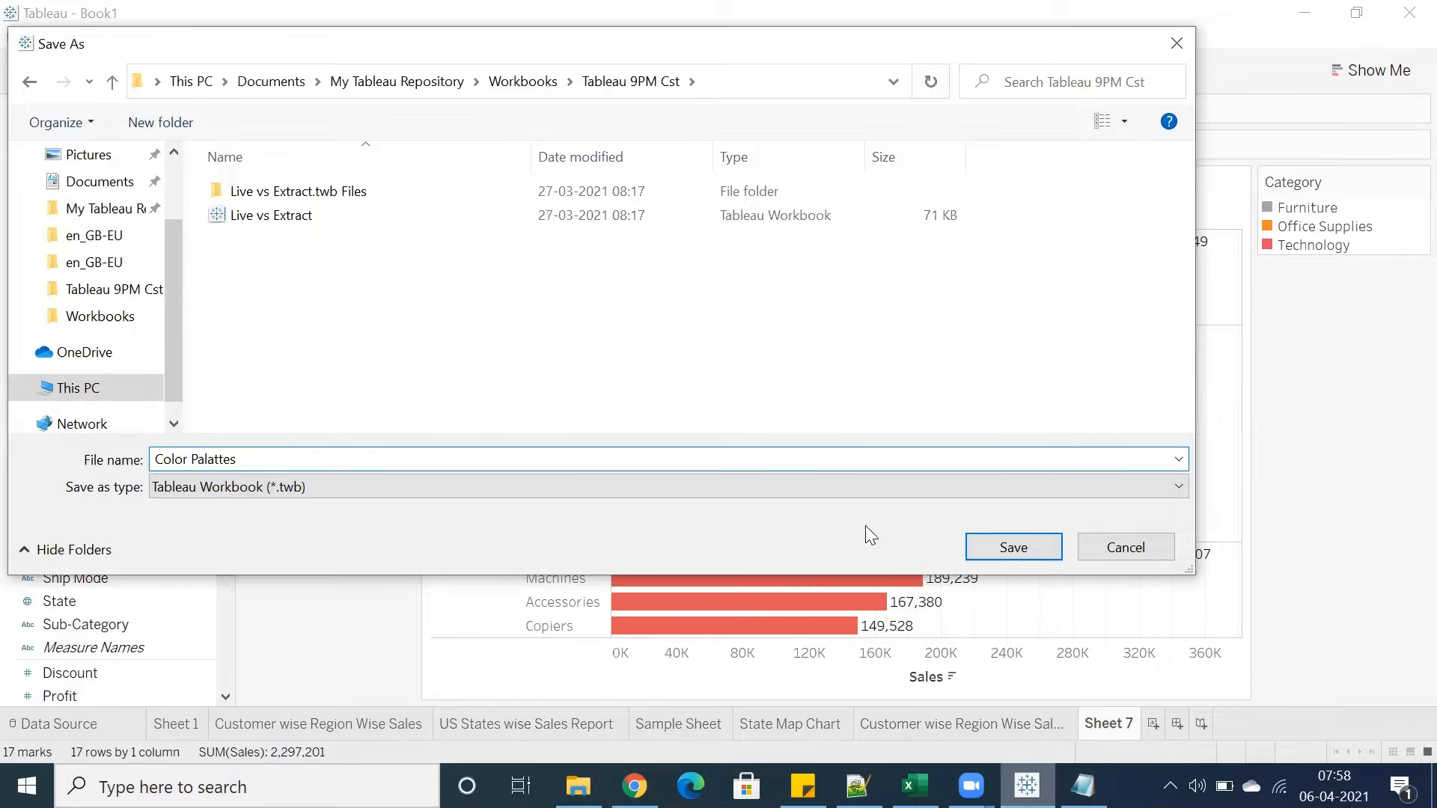
click(838, 486)
click(815, 528)
click(1015, 547)
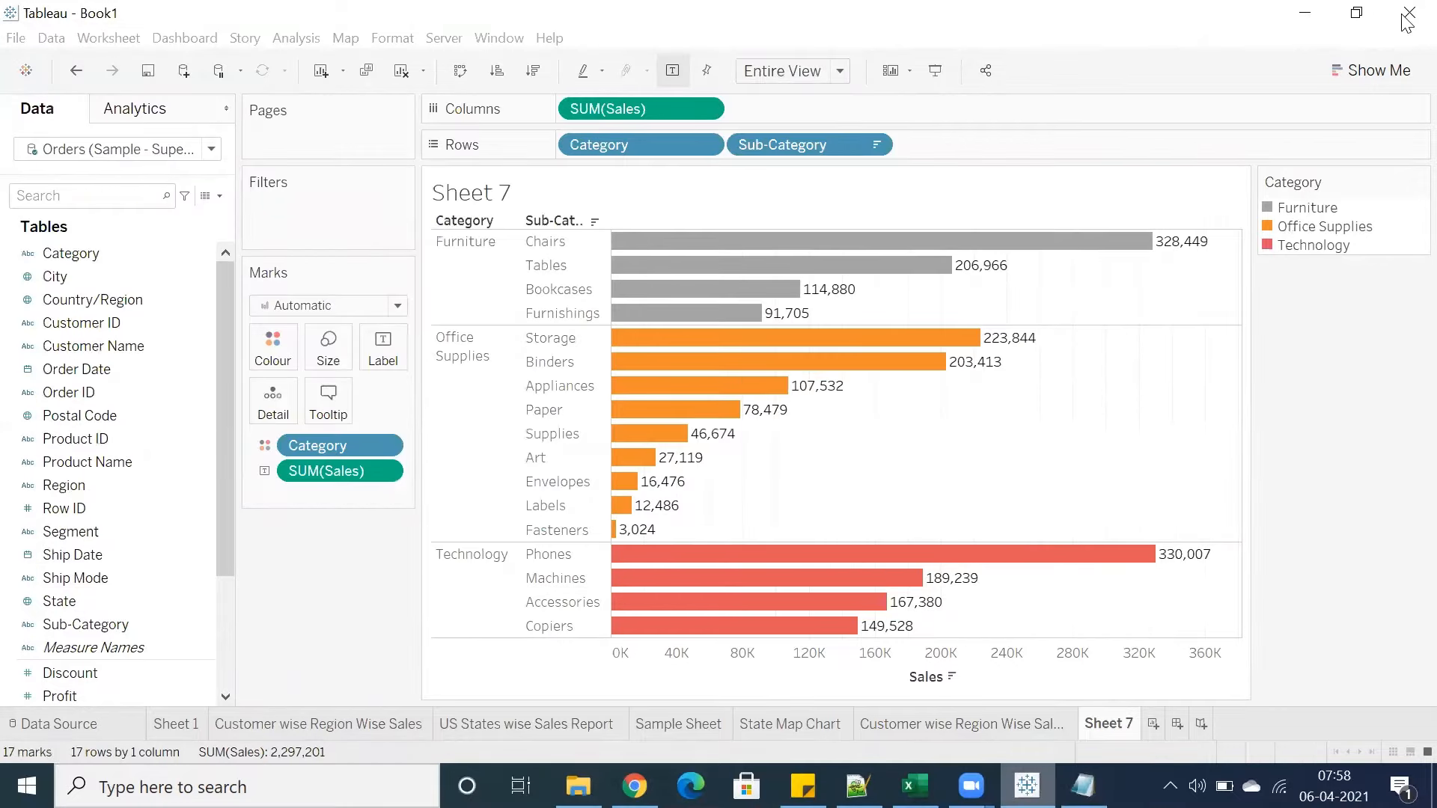
Close Notepad and the Tableau workbook
click(1069, 776)
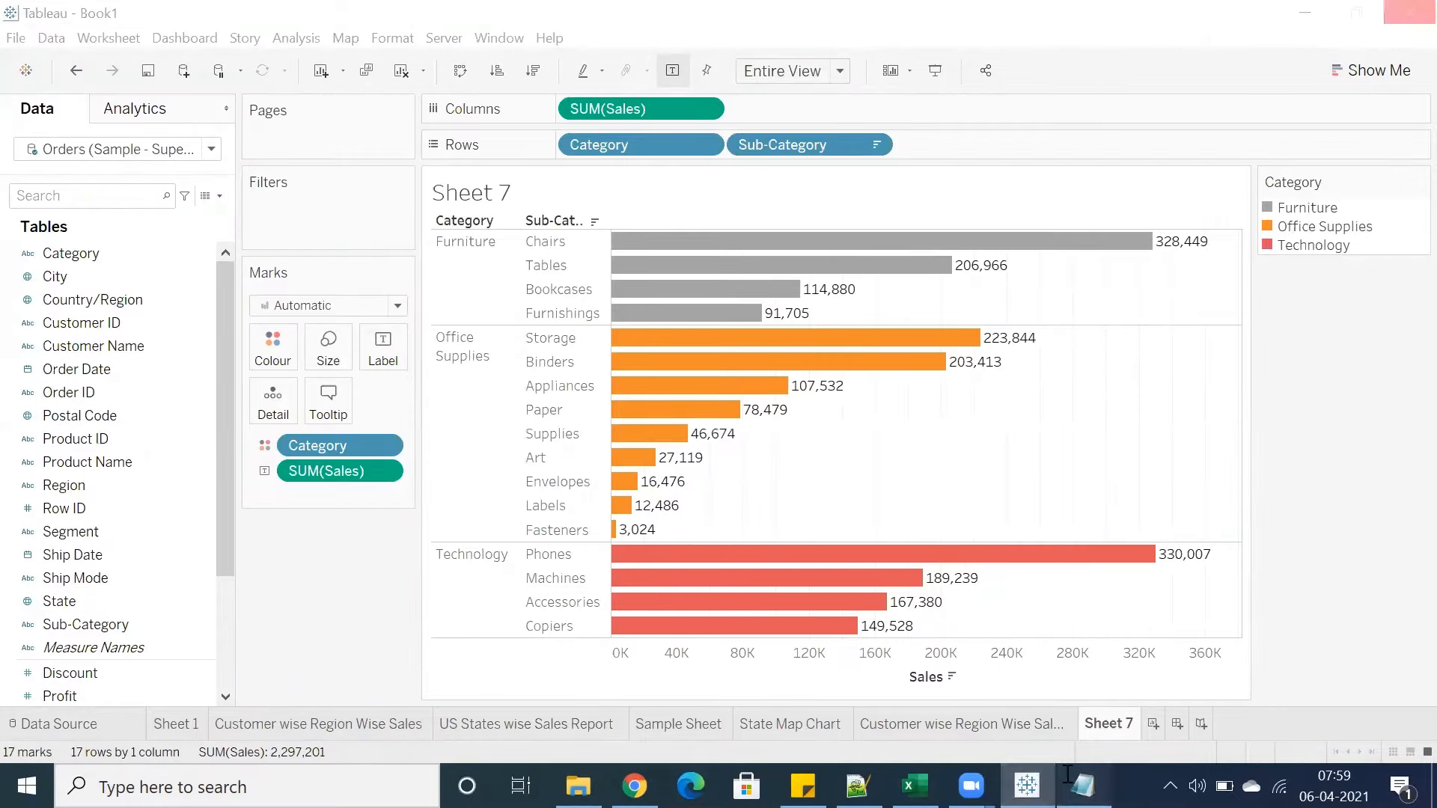
click(27, 44)
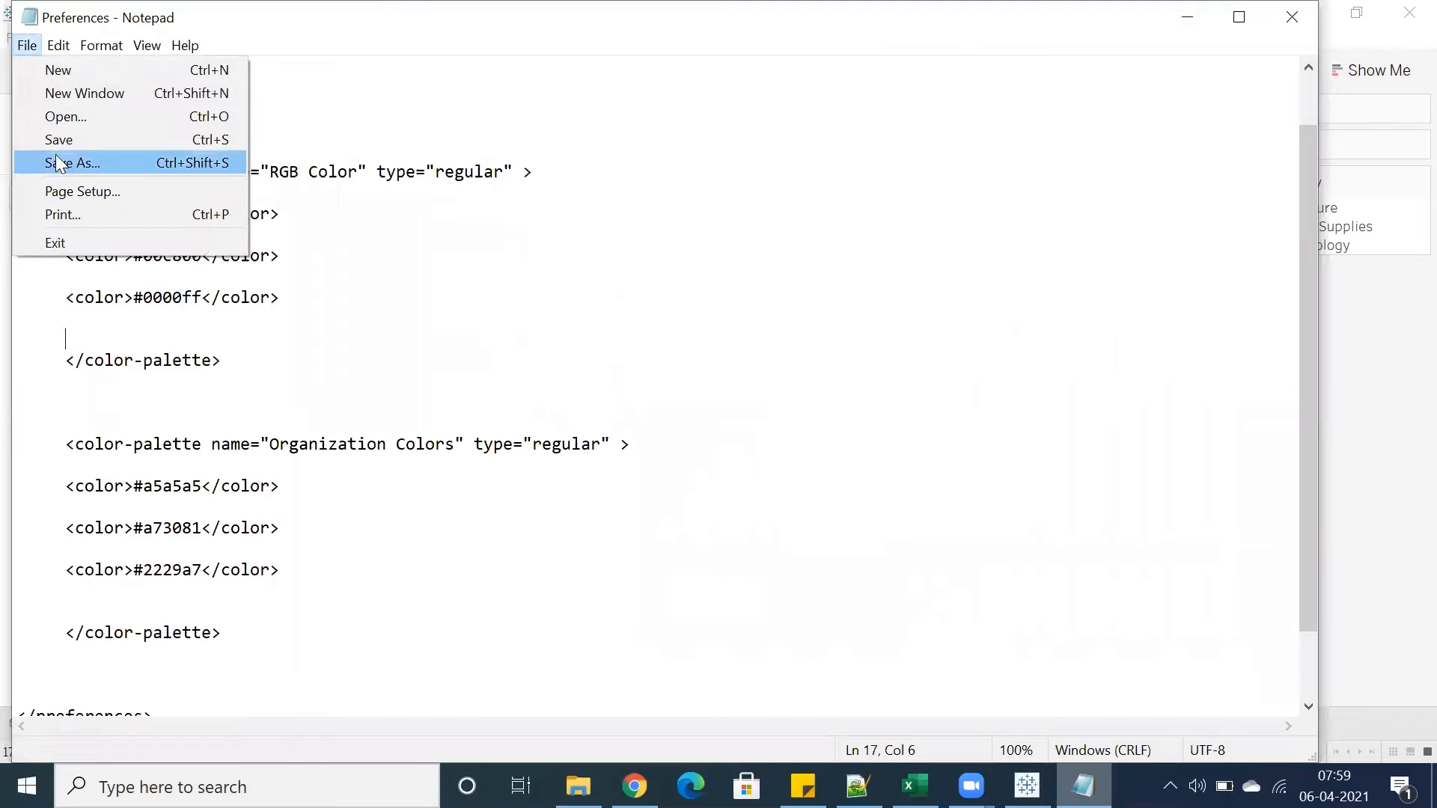
key(Escape)
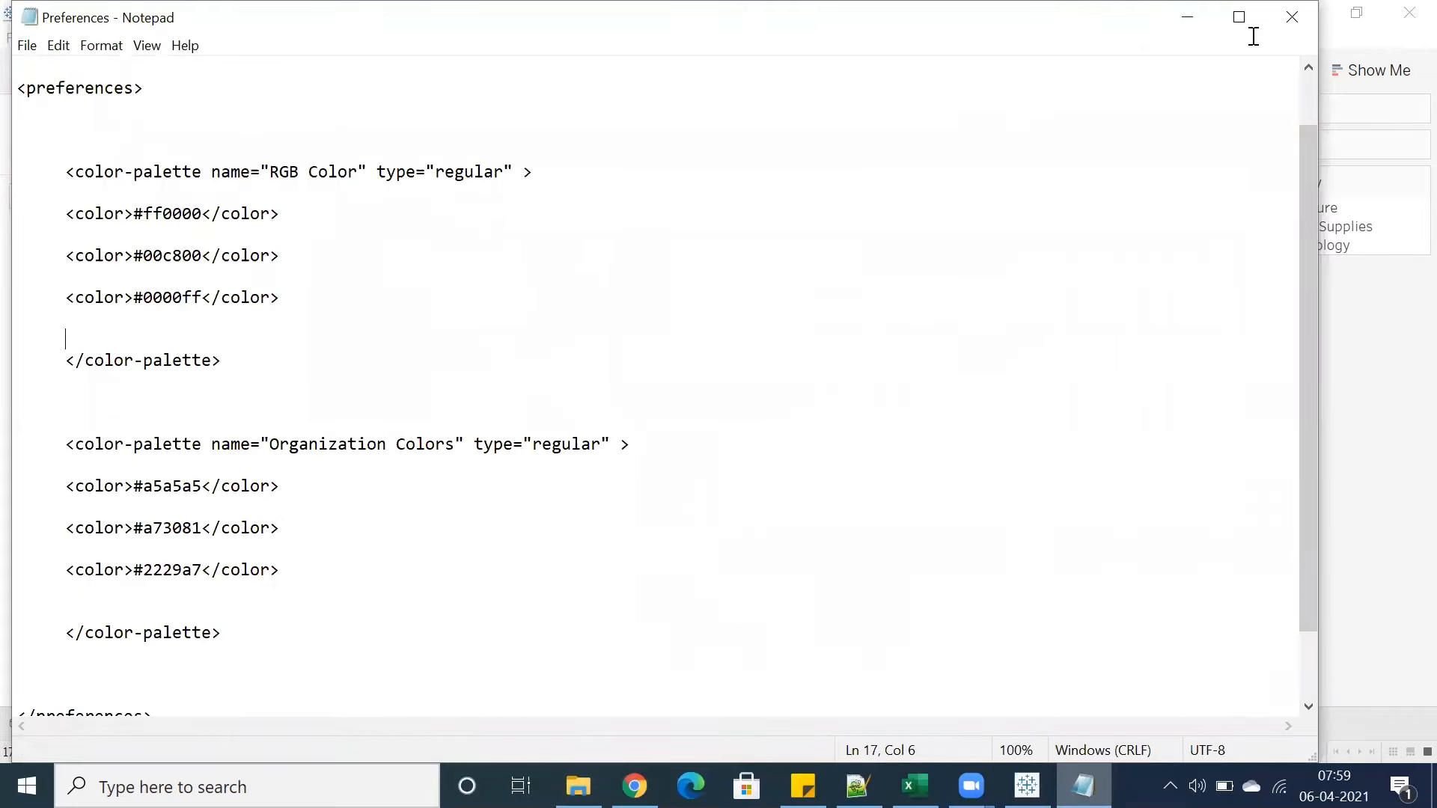
click(1292, 17)
click(1396, 24)
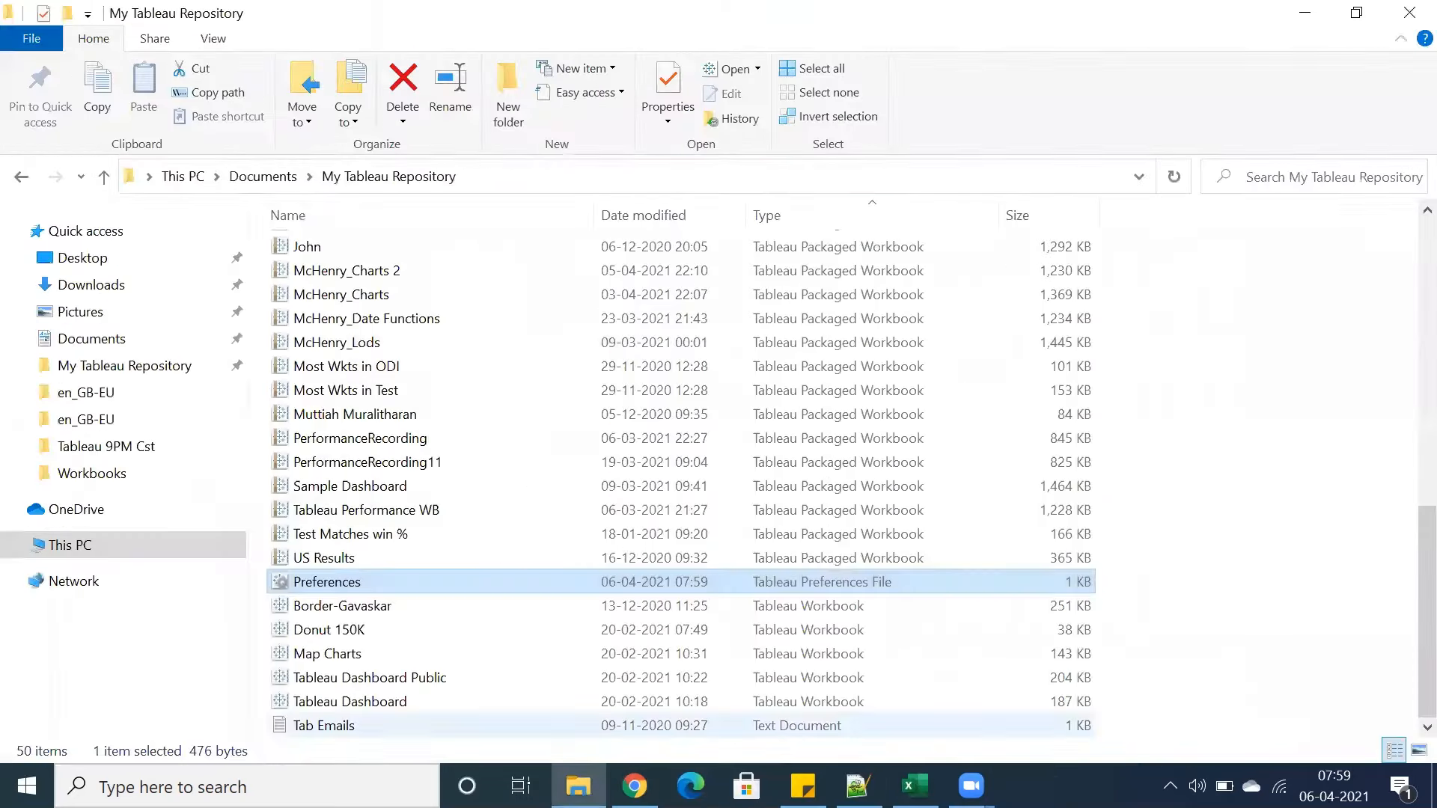
Reopen the Color Palattes workbook from the Tableau 9PM Cst folder
click(915, 786)
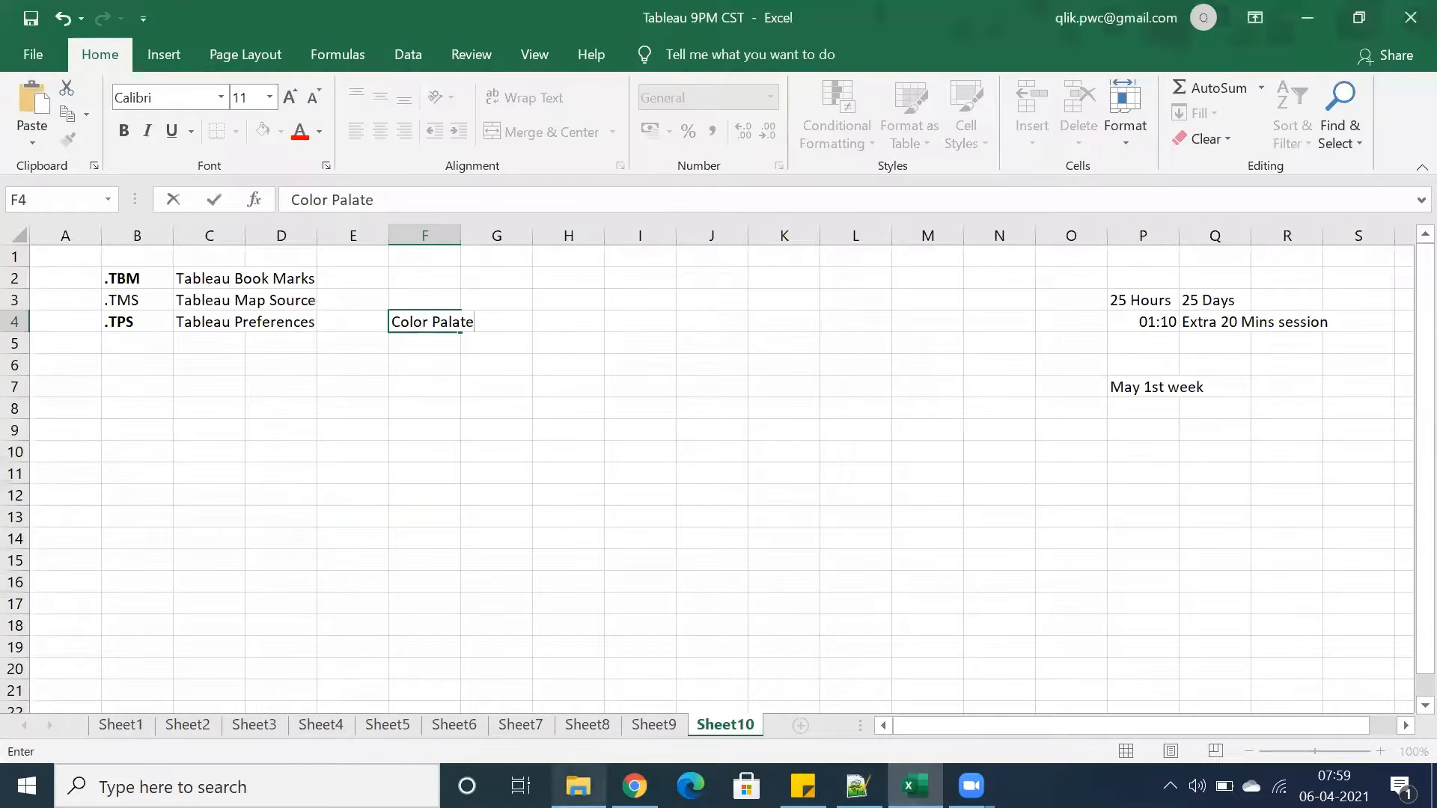
click(578, 787)
scroll(345, 229, up, 4)
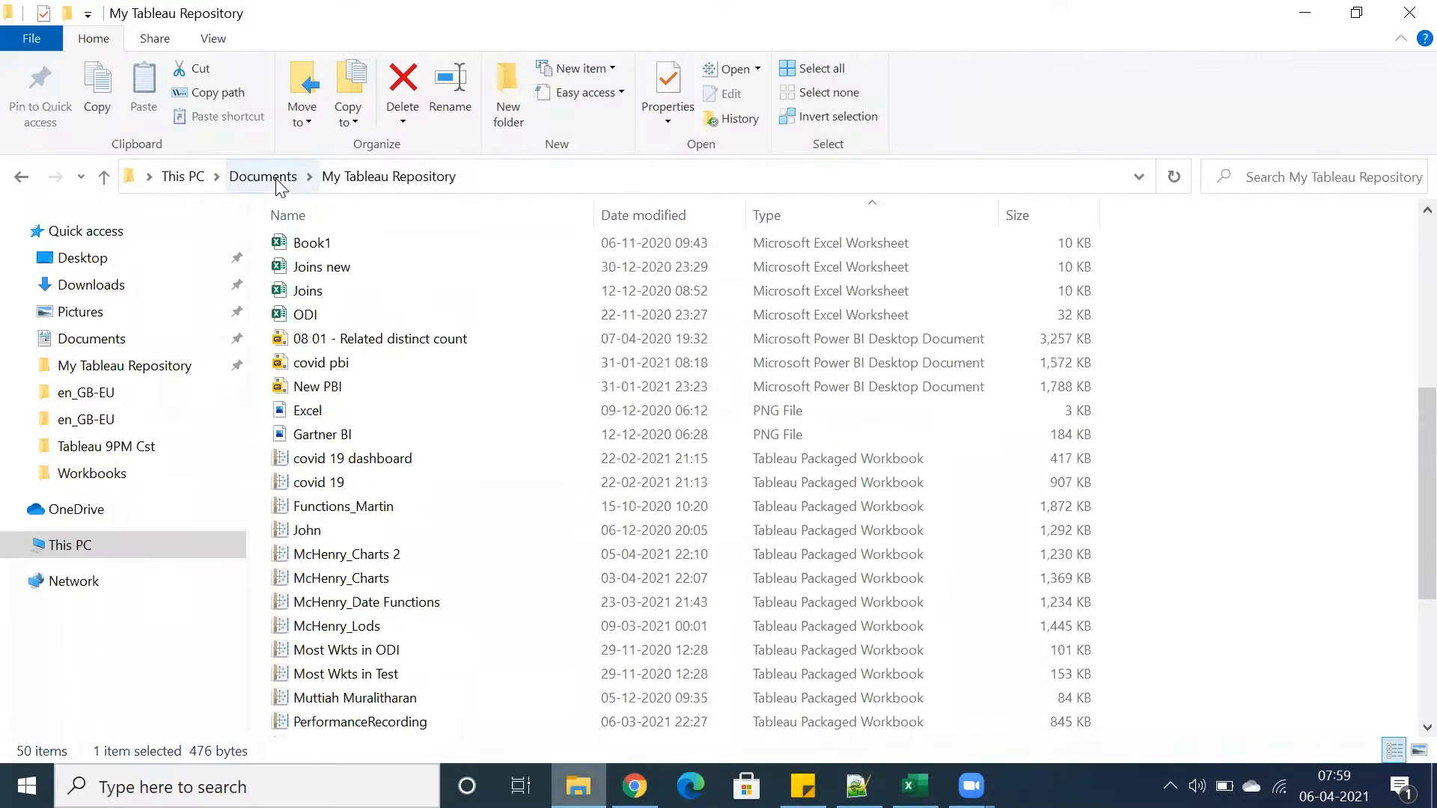
scroll(320, 359, up, 5)
click(101, 472)
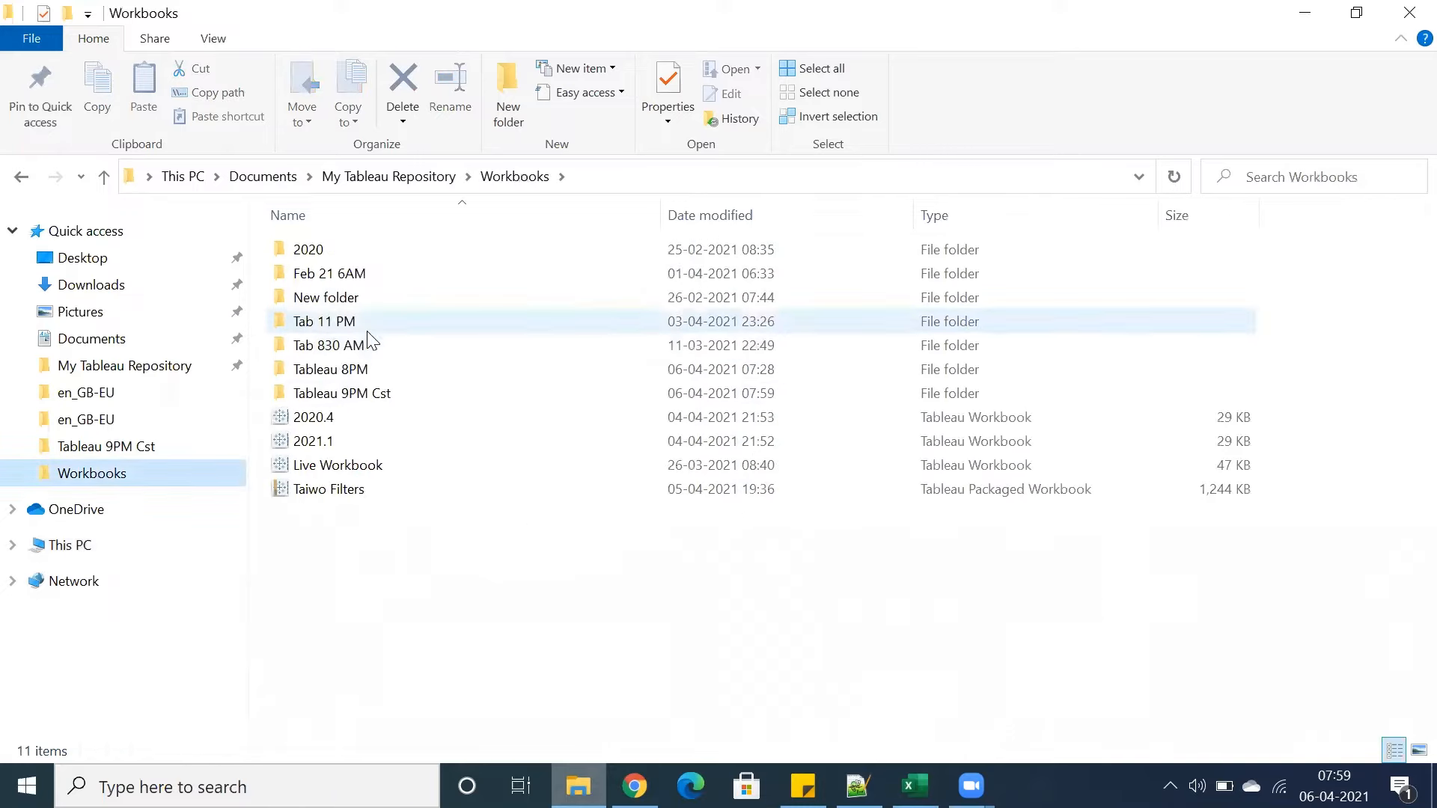
double_click(318, 394)
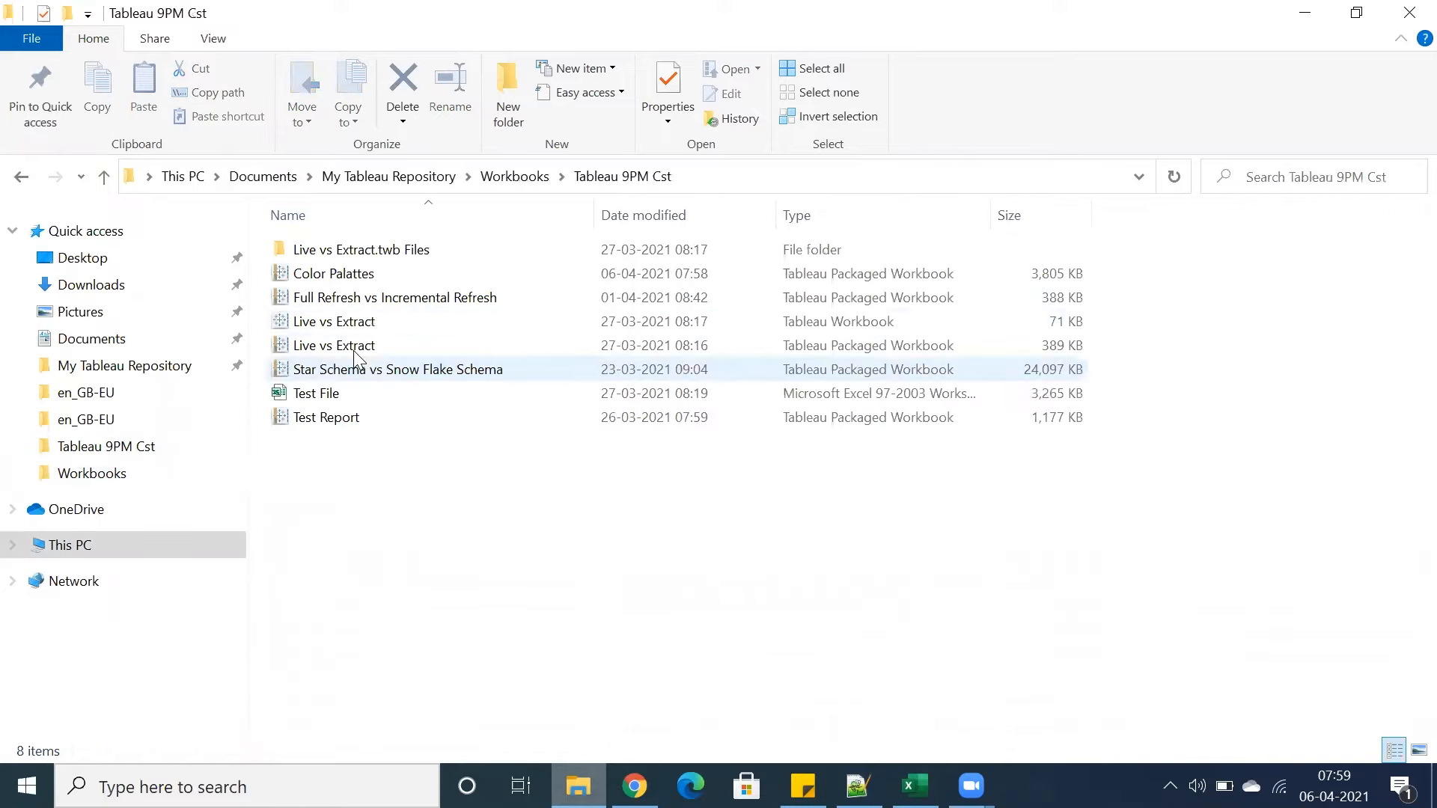
click(345, 275)
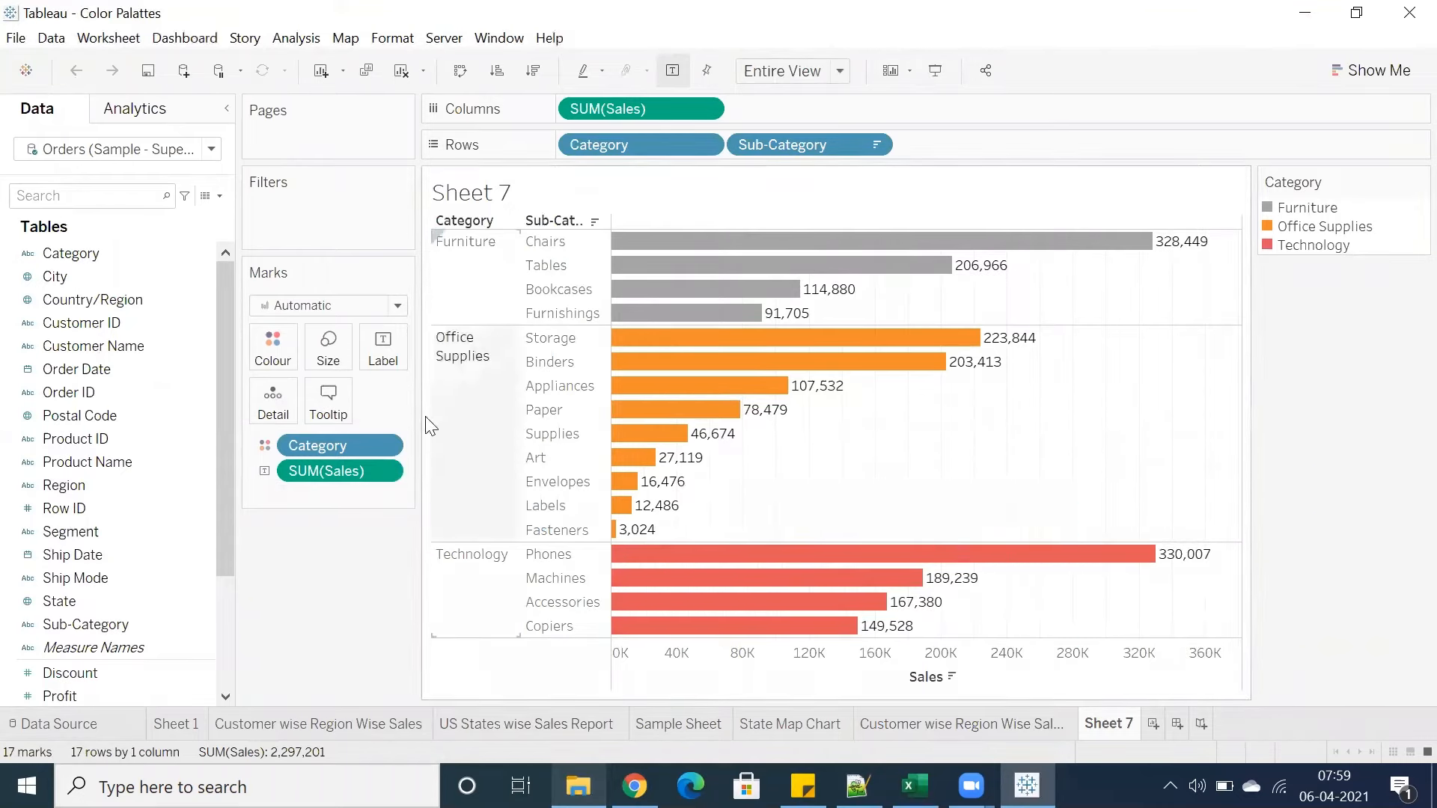
Open the Category colour editor and preview the Organization Colors palette in the palette list
click(276, 339)
click(309, 415)
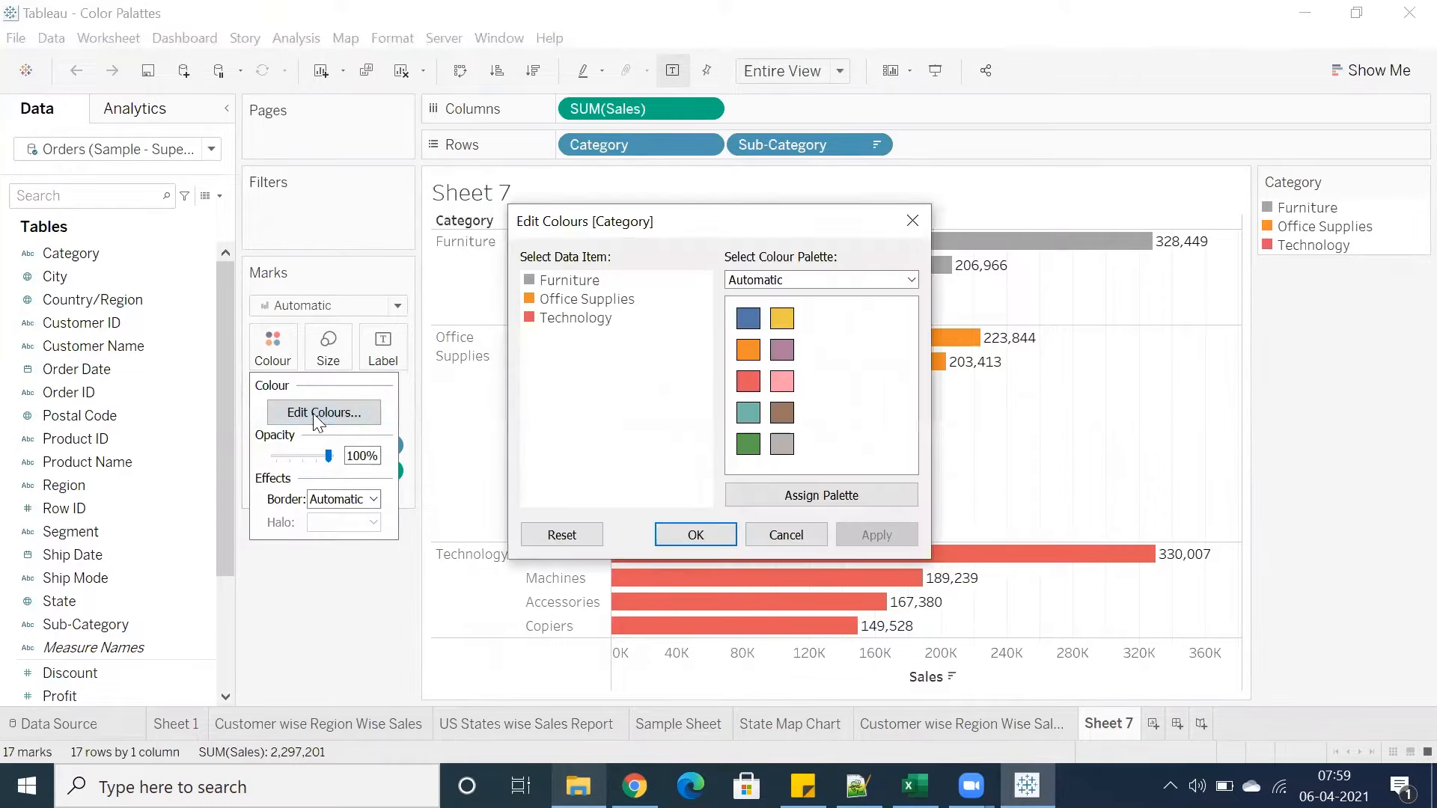
click(801, 280)
scroll(831, 539, down, 1)
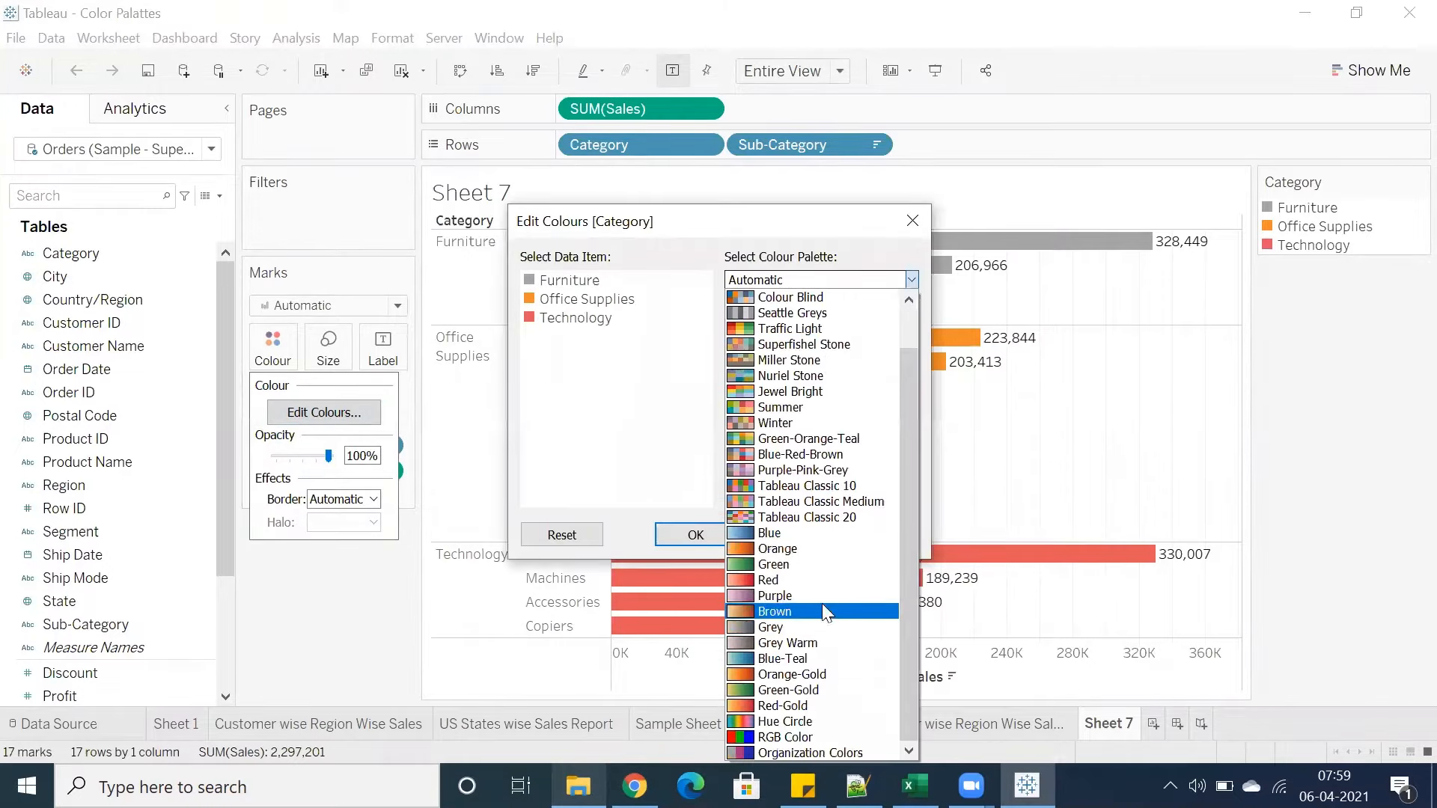
click(795, 757)
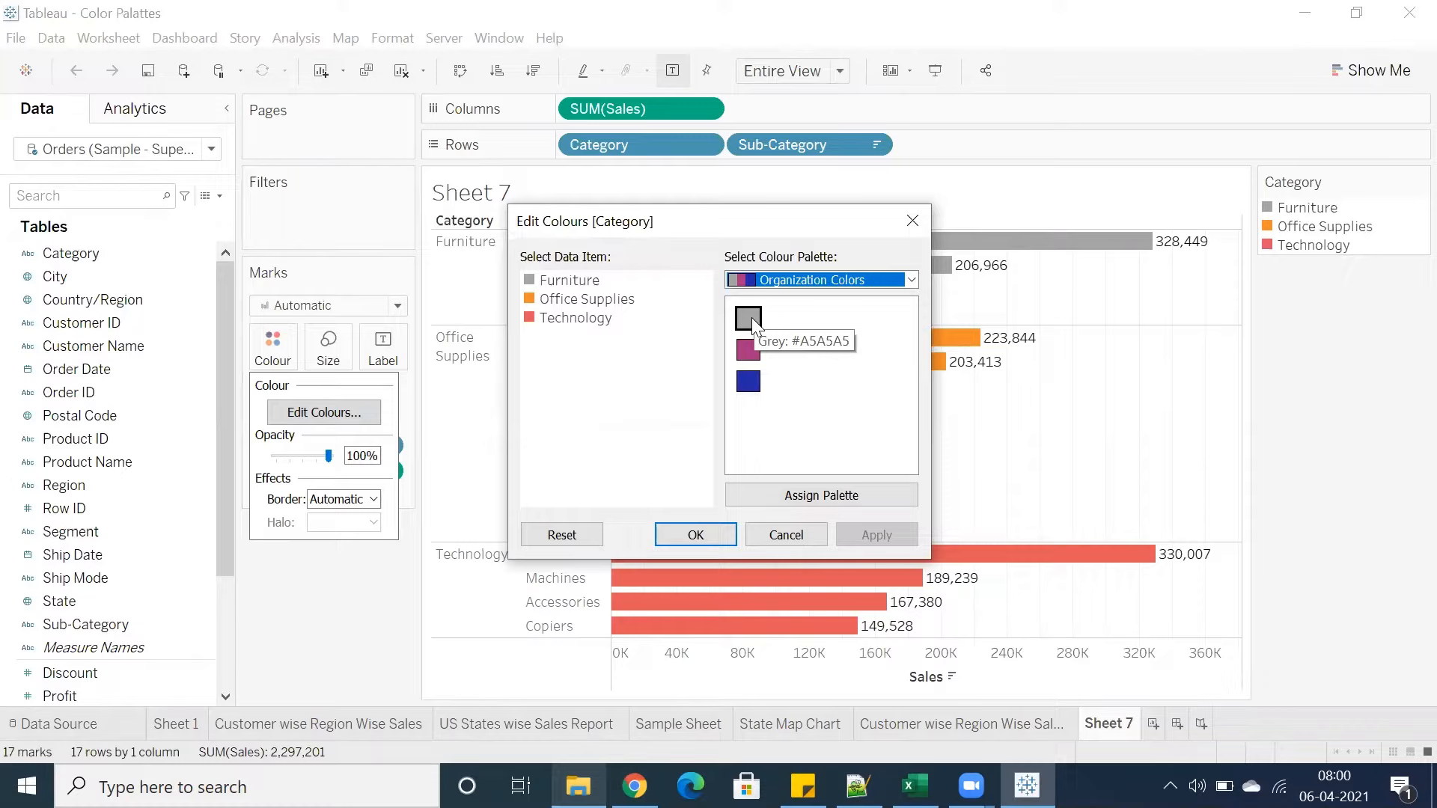
click(771, 280)
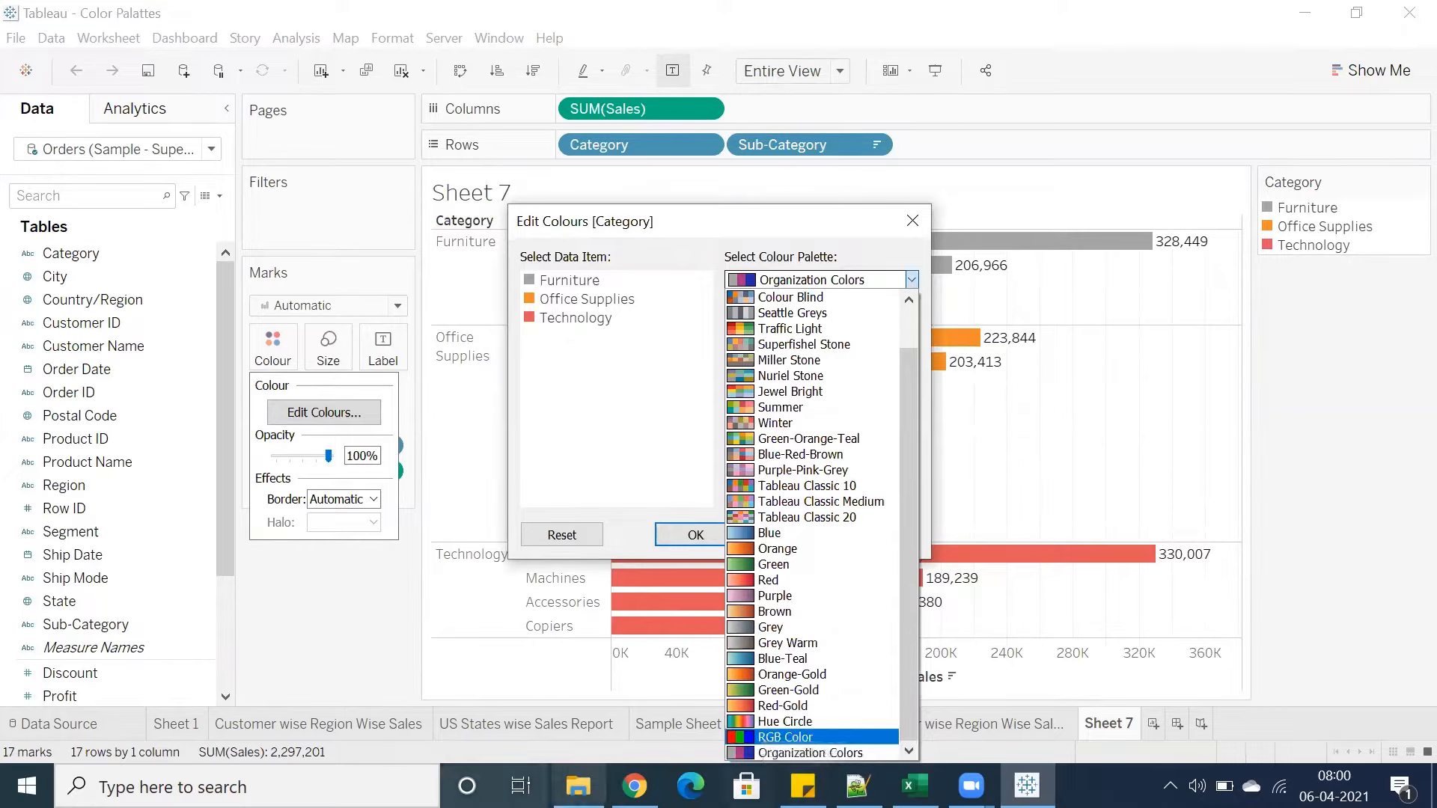
Open the Preferences file from My Tableau Repository in Notepad
click(578, 786)
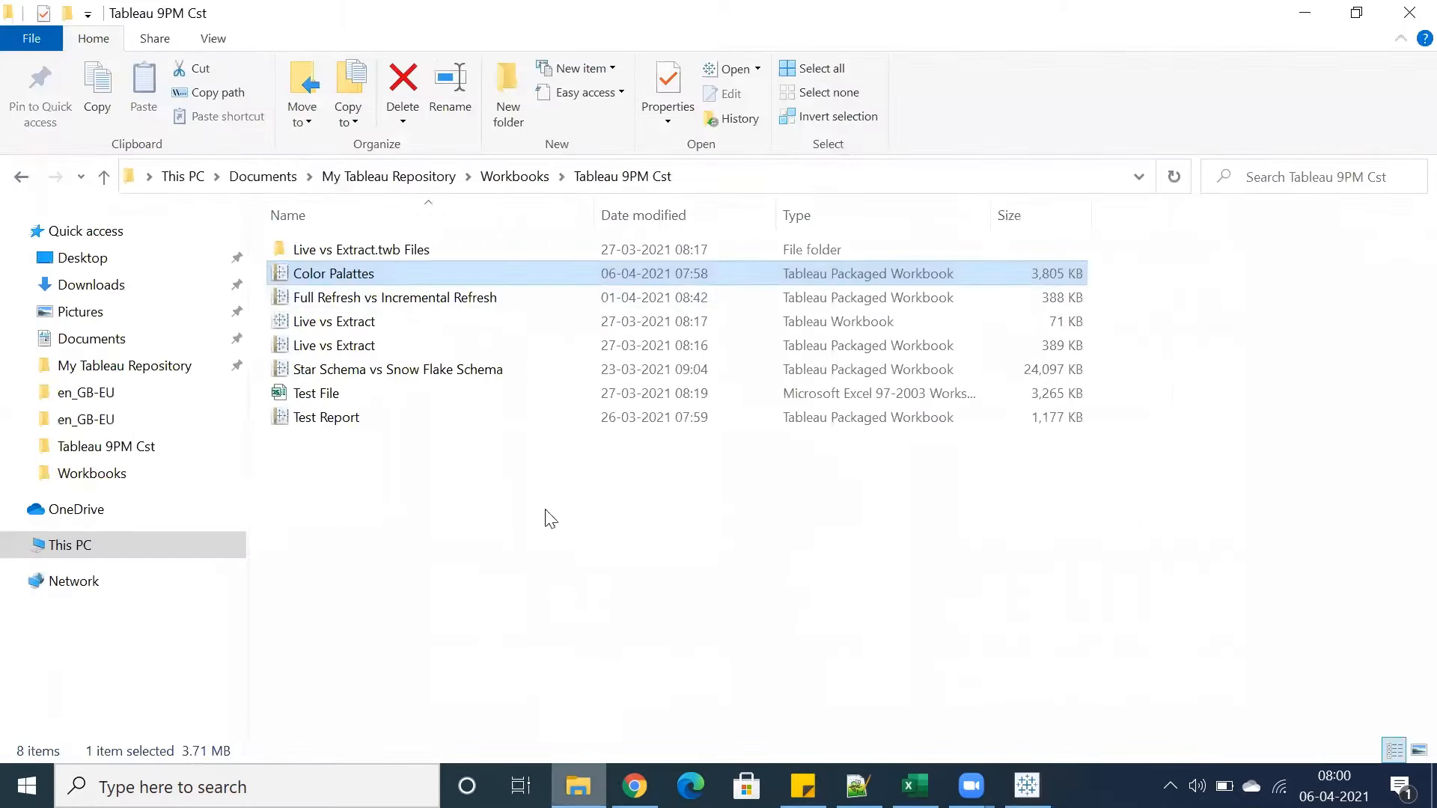
click(514, 176)
click(423, 177)
scroll(389, 595, down, 5)
scroll(388, 591, down, 5)
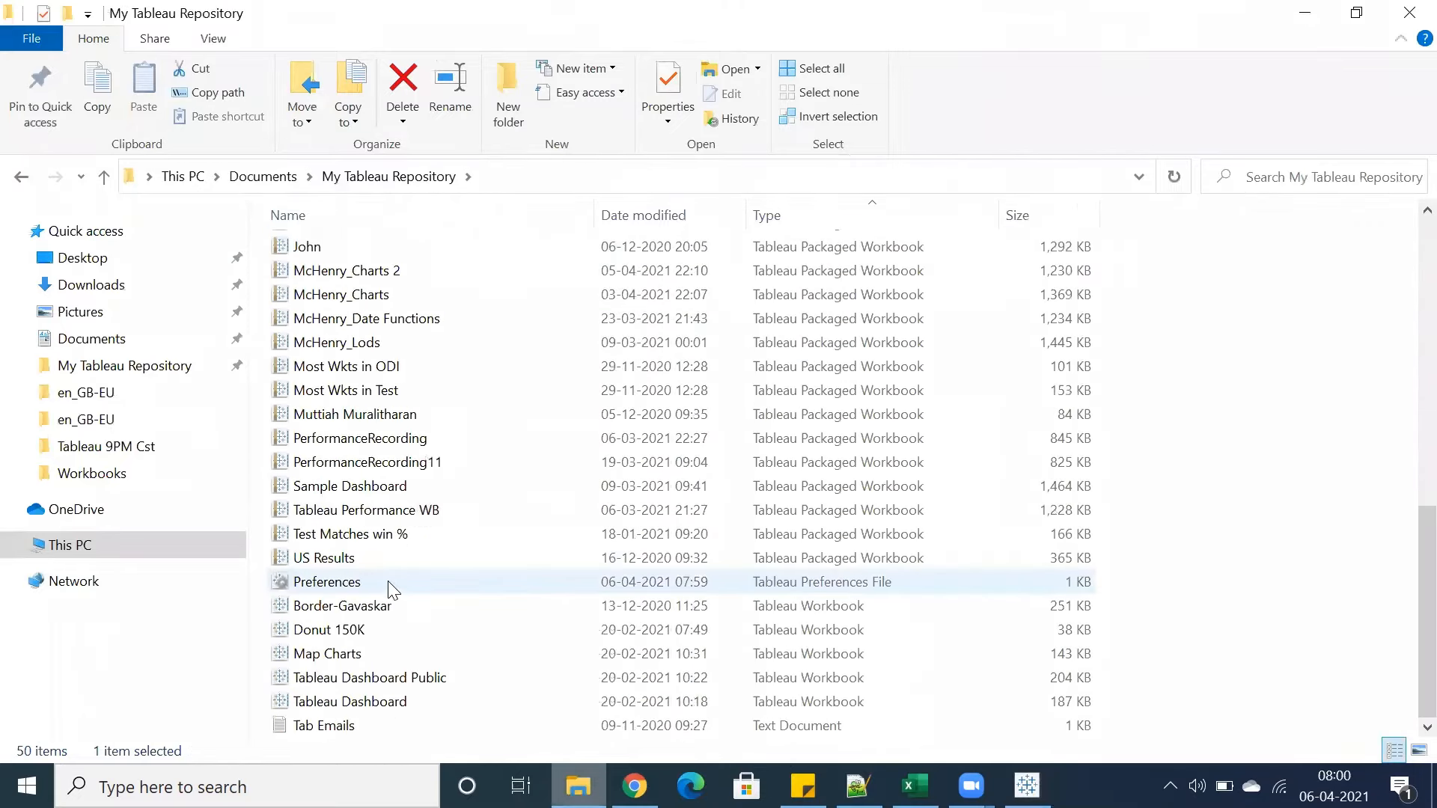
right_click(372, 591)
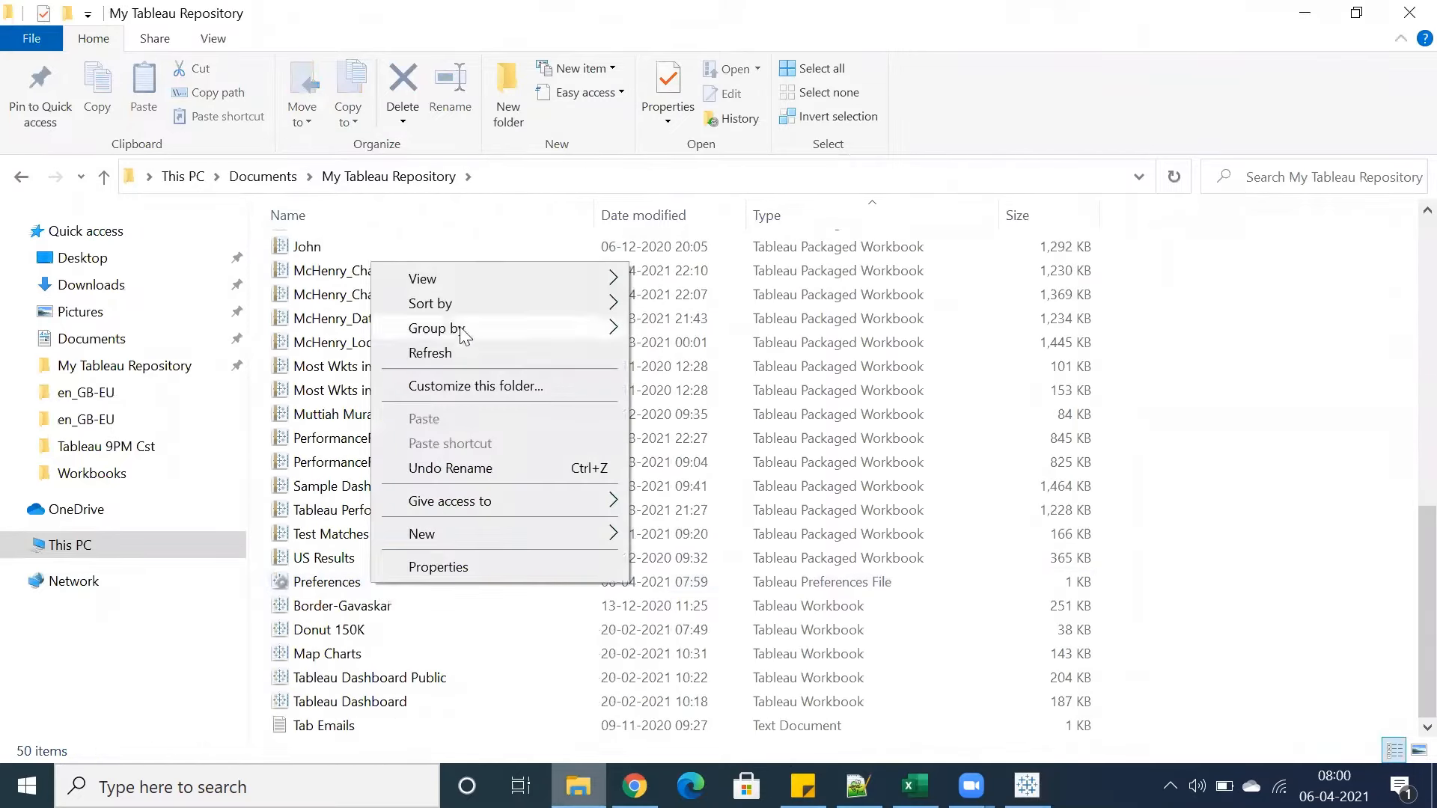
click(305, 579)
right_click(310, 574)
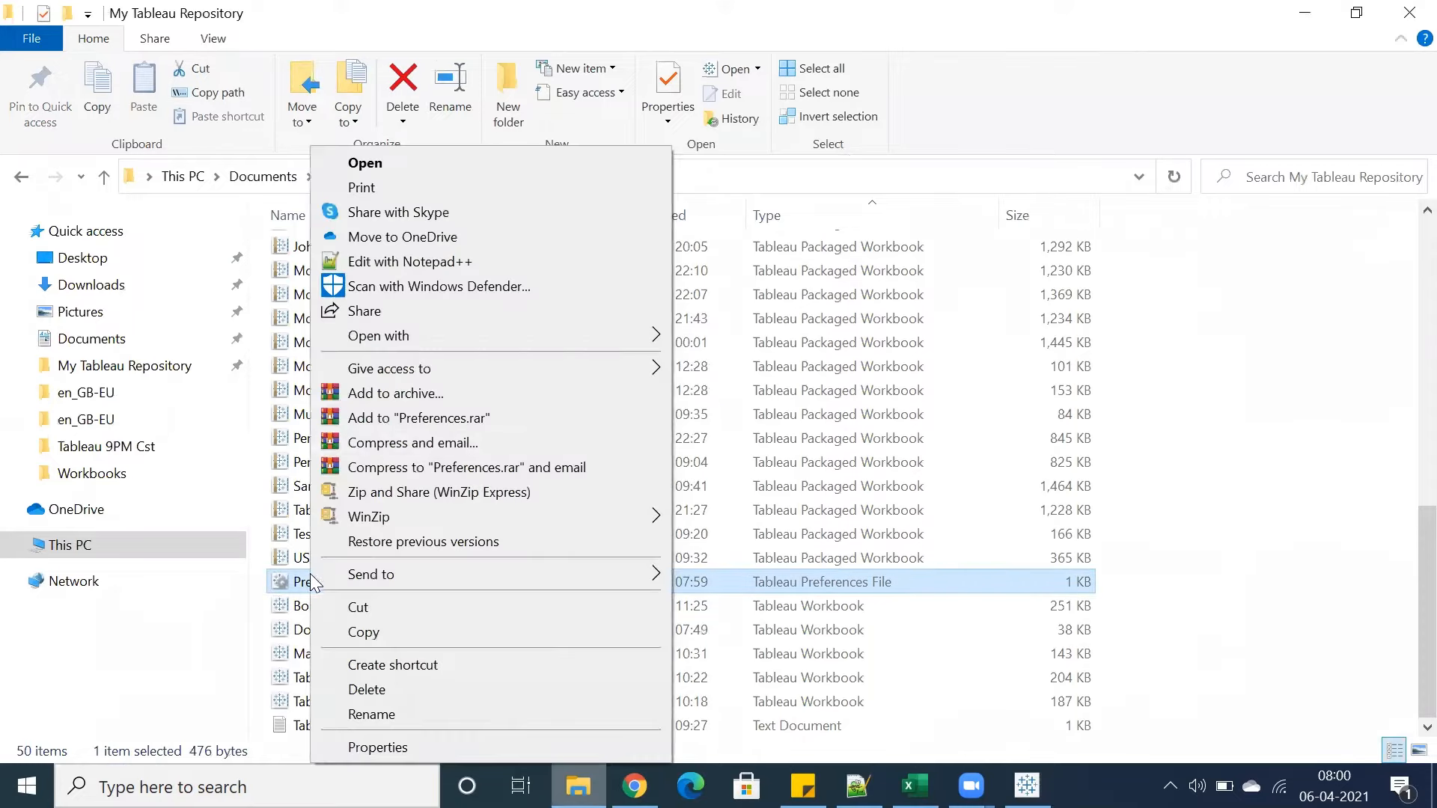
mouse_move(527, 338)
click(692, 337)
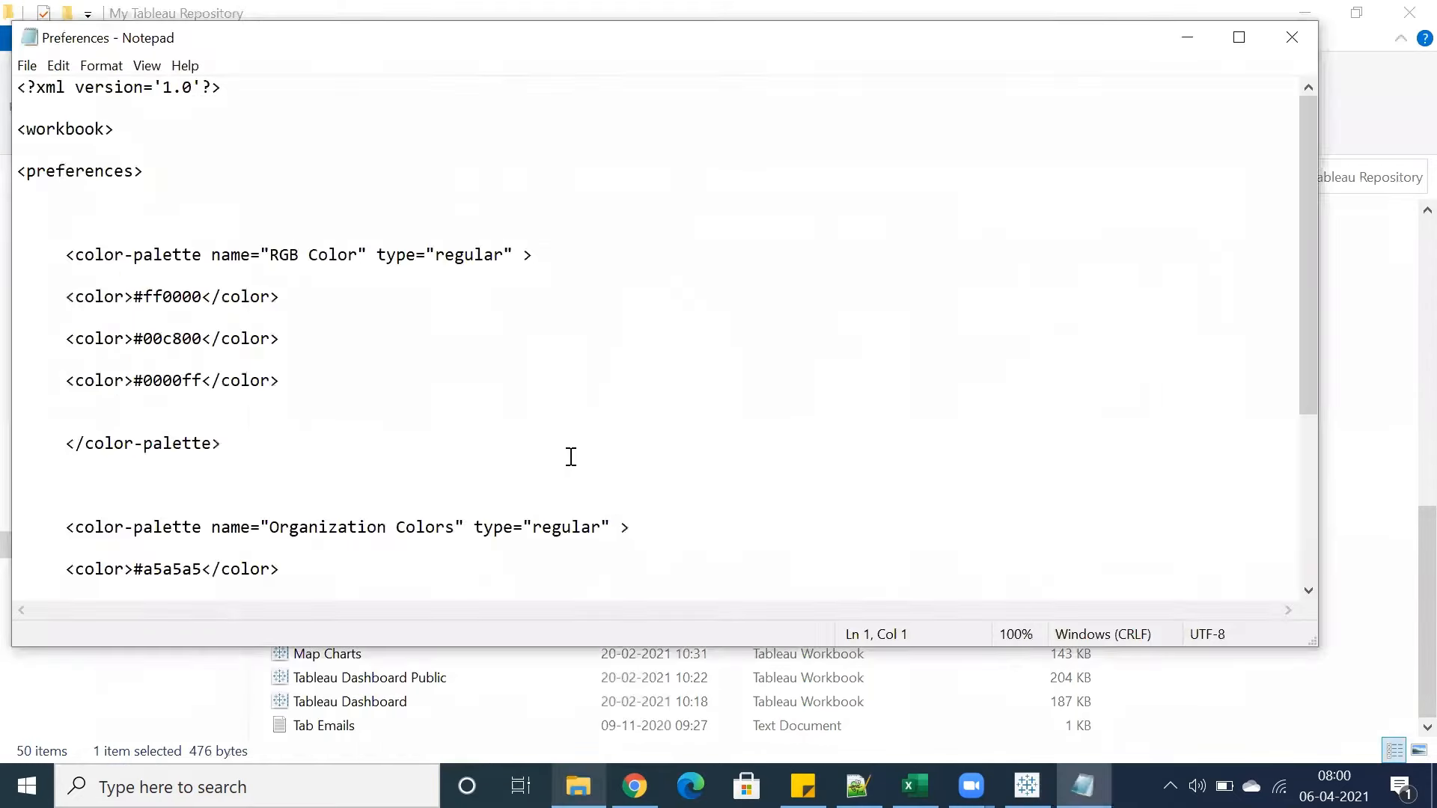
Open the colour picker for the Furniture item and try a greyish-blue colour, selecting its HTML code #858fa5
click(1026, 785)
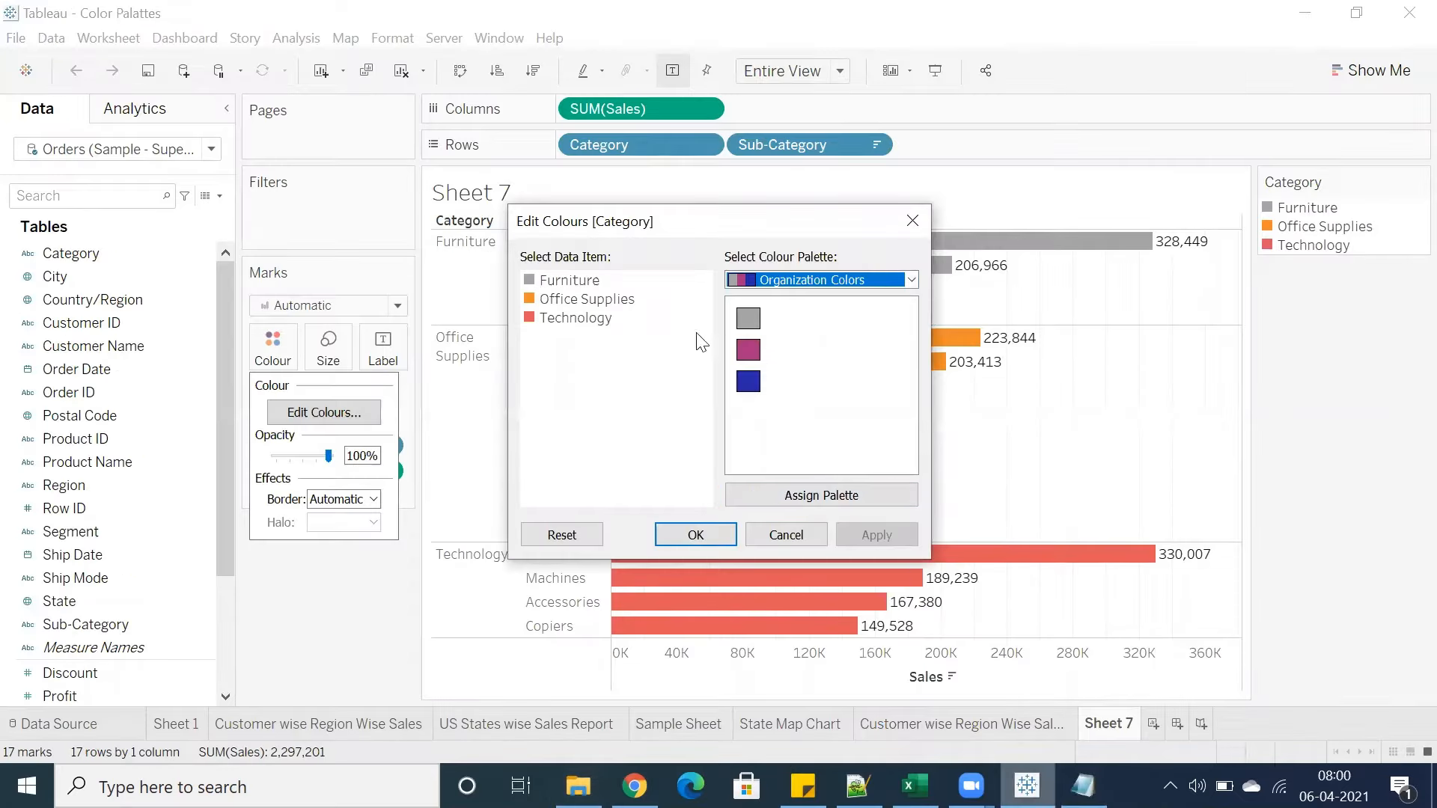
double_click(570, 283)
click(772, 320)
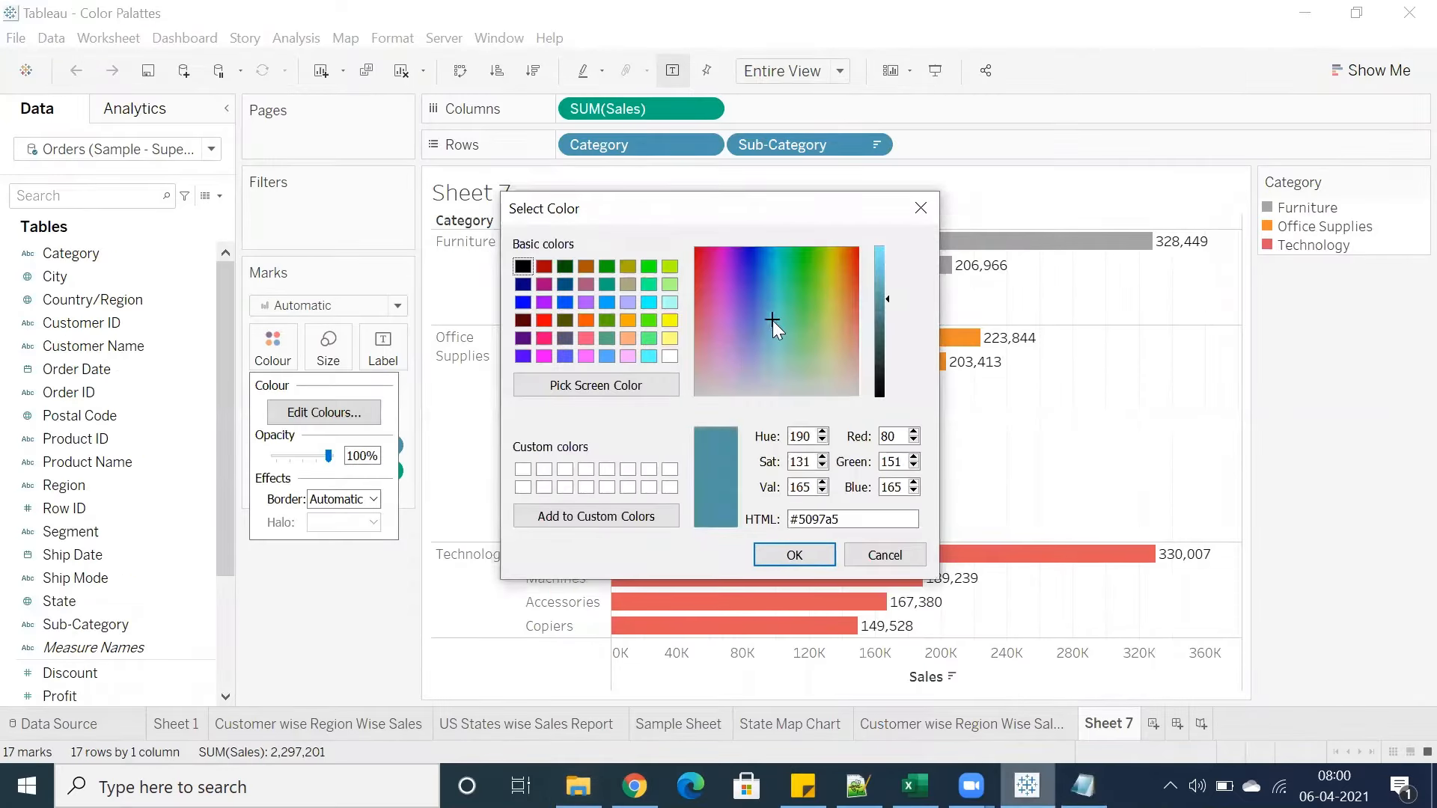
click(775, 276)
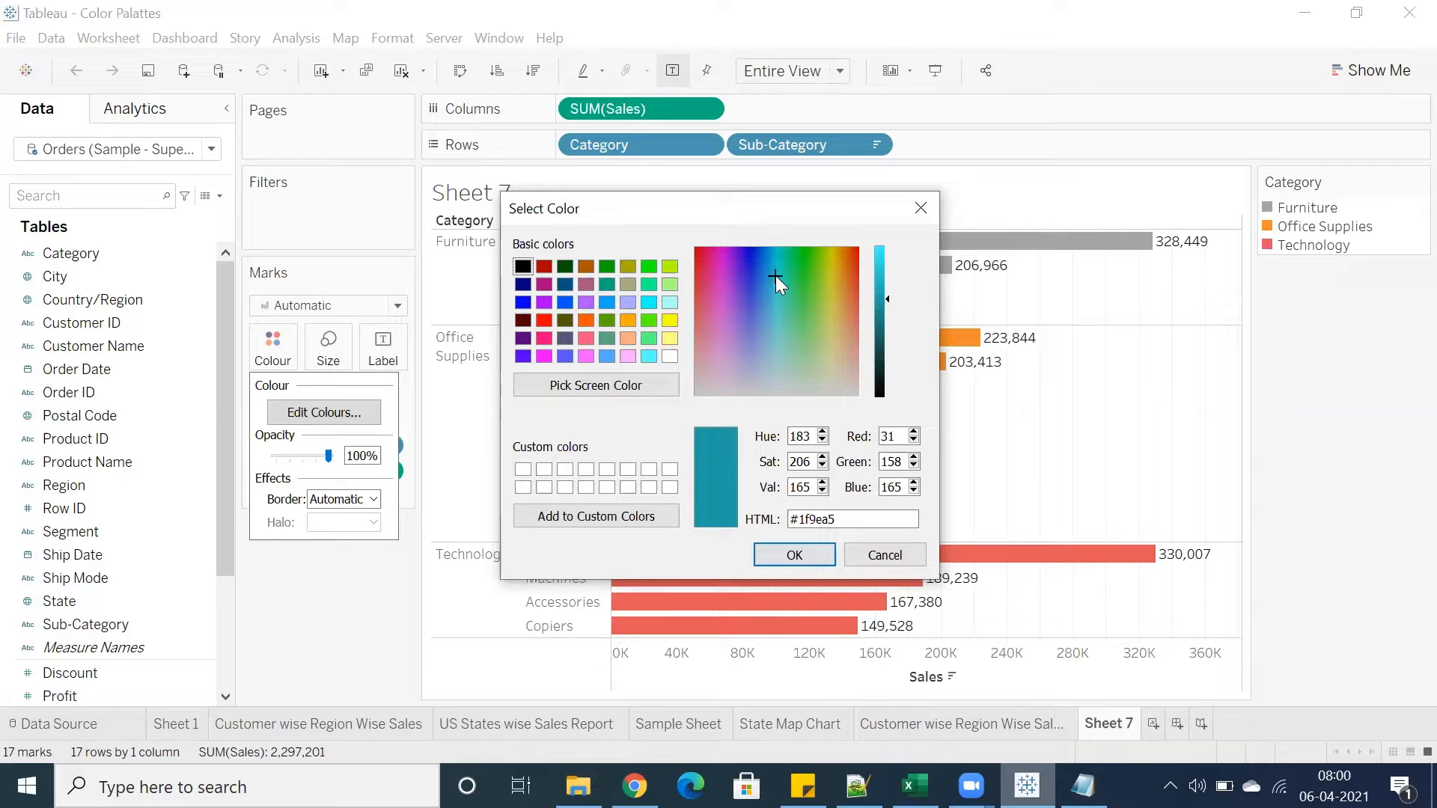
click(797, 312)
click(795, 334)
click(789, 355)
click(732, 355)
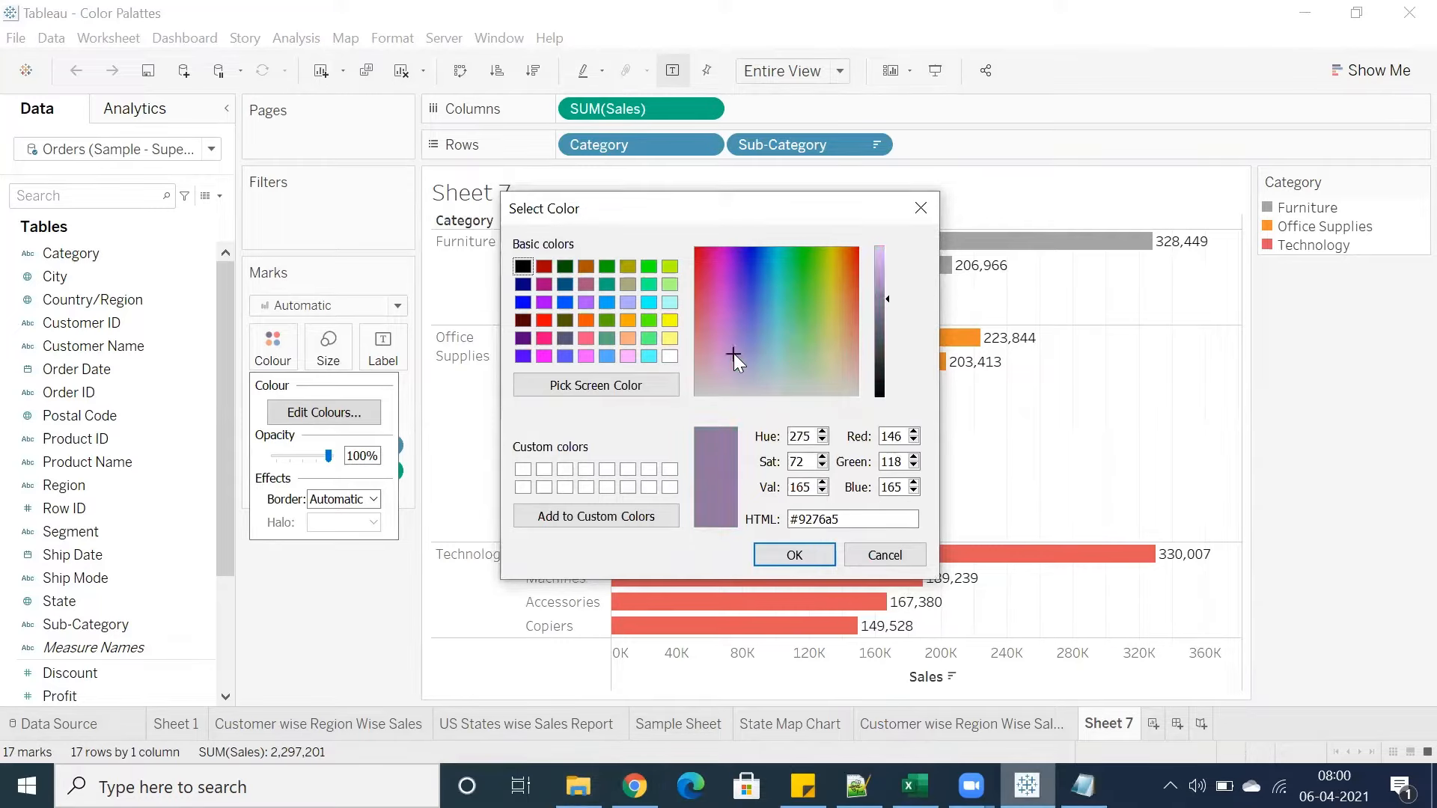
click(758, 367)
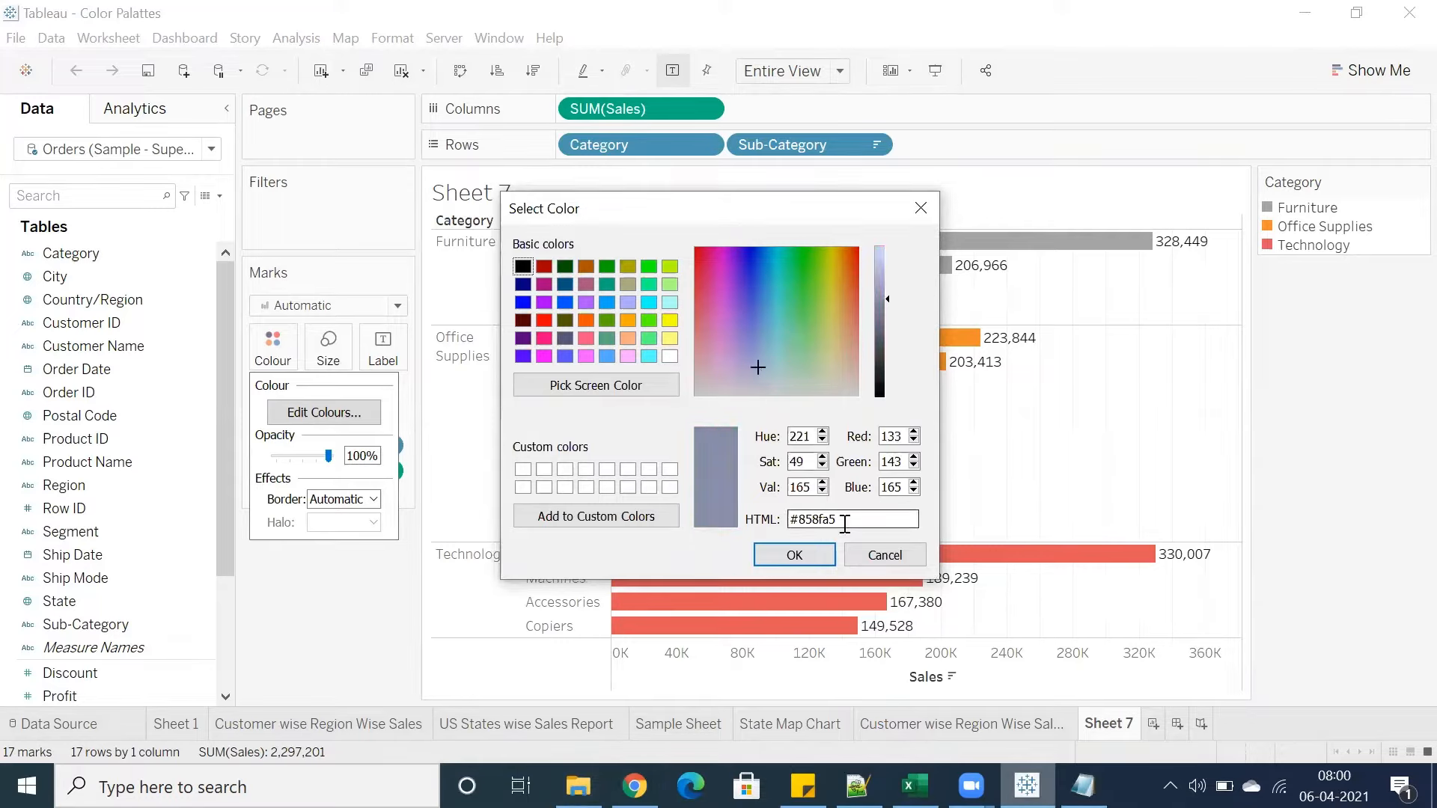
drag(848, 518, 789, 519)
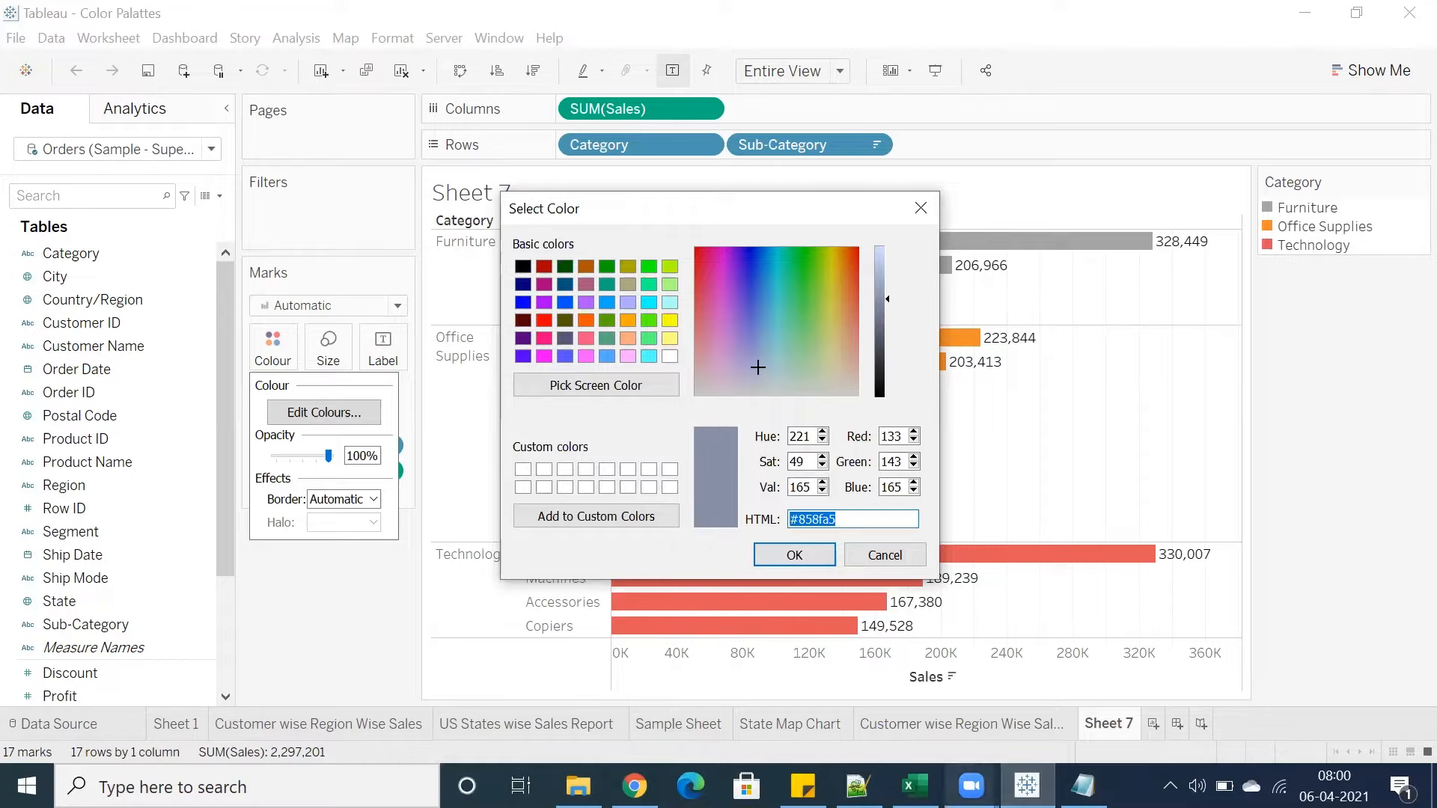
In the Preferences file, duplicate the last color line of the Organization Colors palette as a new fourth entry
click(1083, 786)
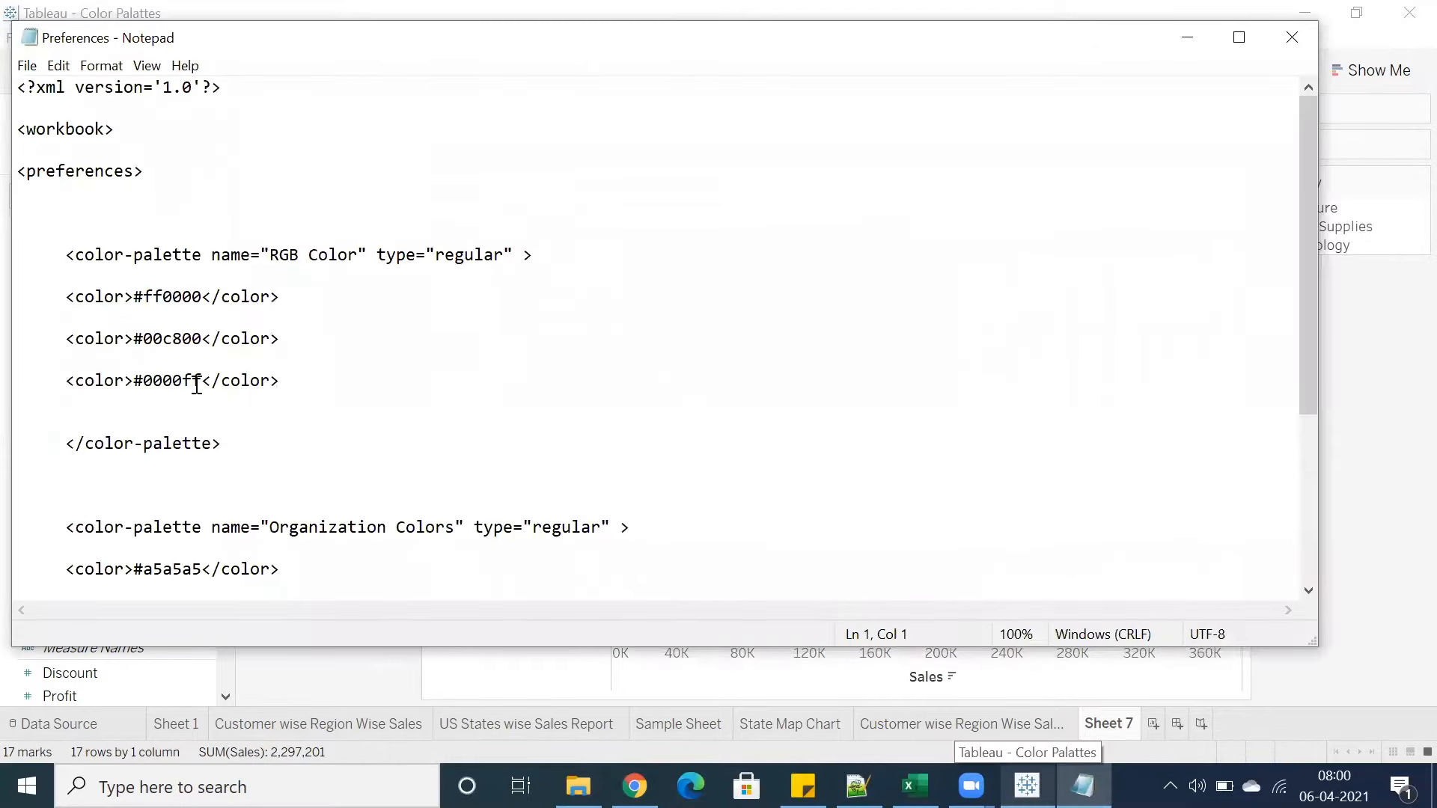
scroll(196, 458, down, 3)
drag(283, 464, 67, 465)
key(ctrl+c)
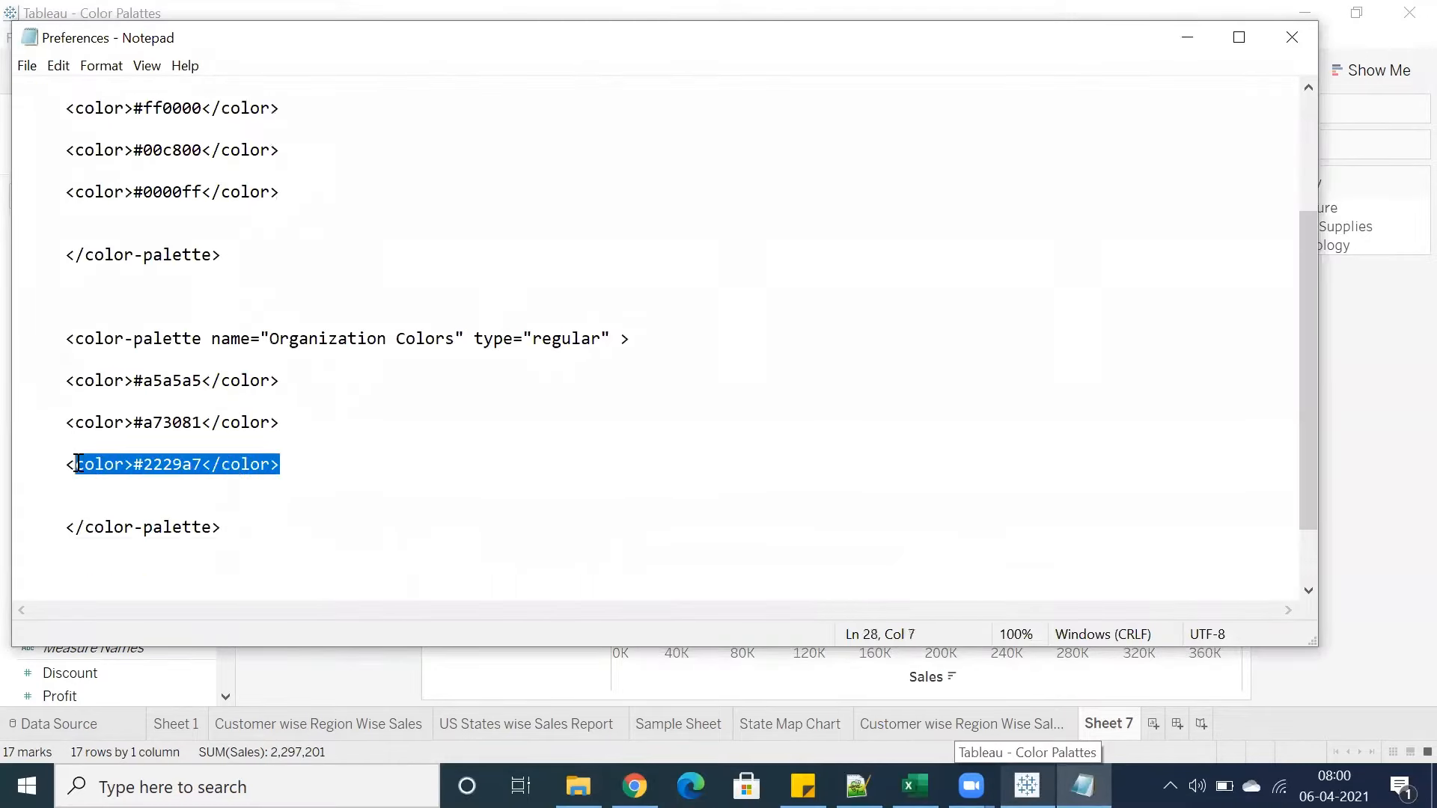
click(290, 466)
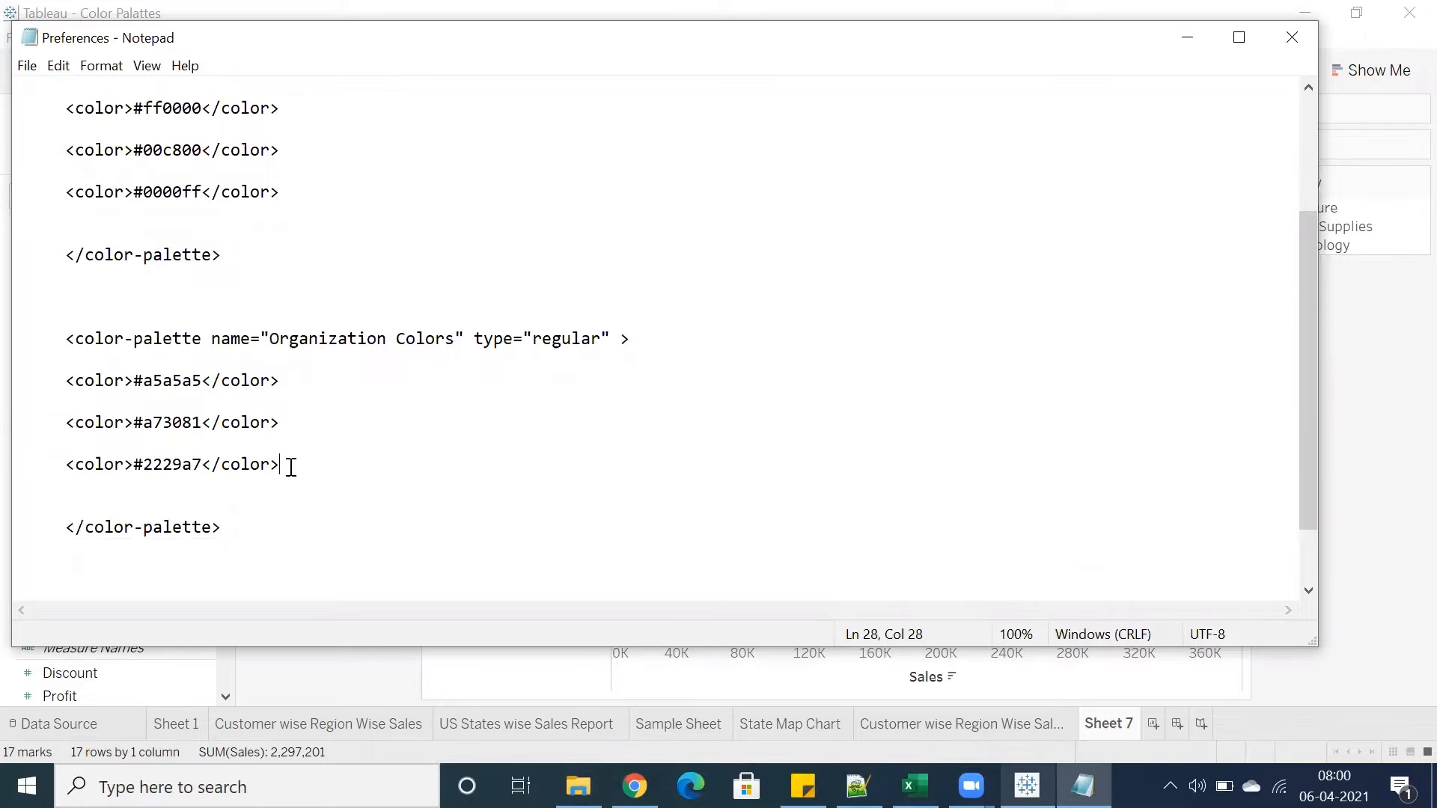
key(Return)
key(Return)
key(ctrl+v)
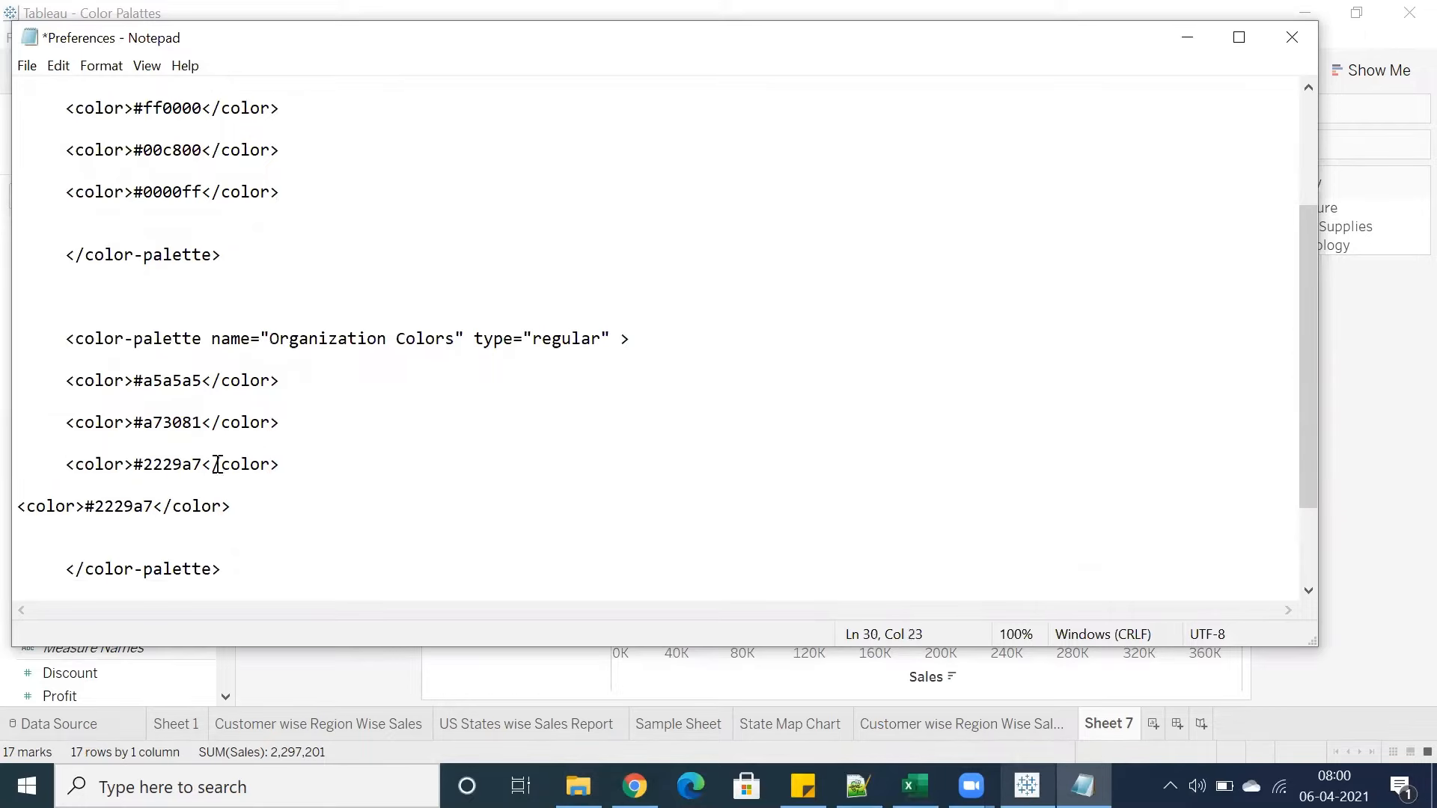
key(Tab)
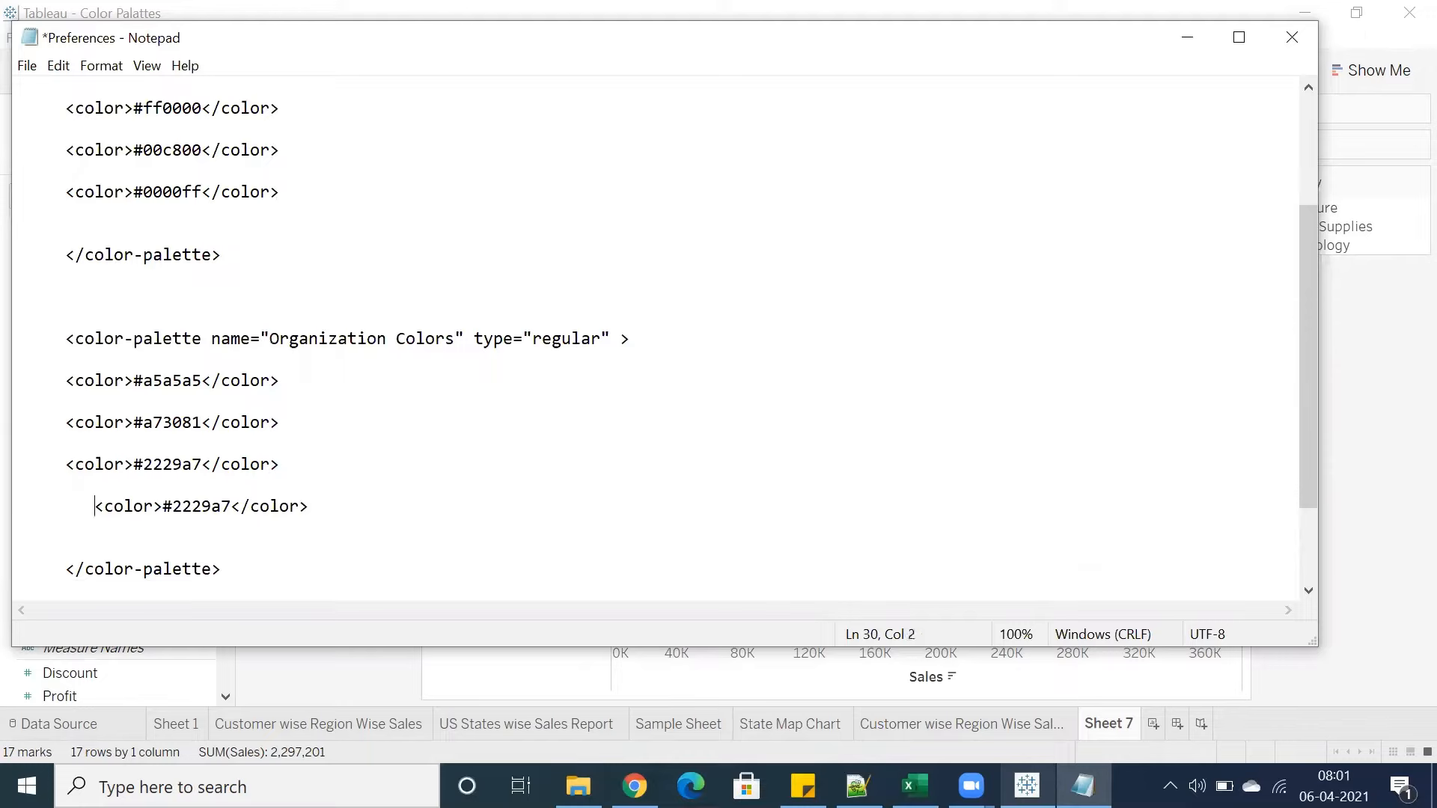
key(BackSpace)
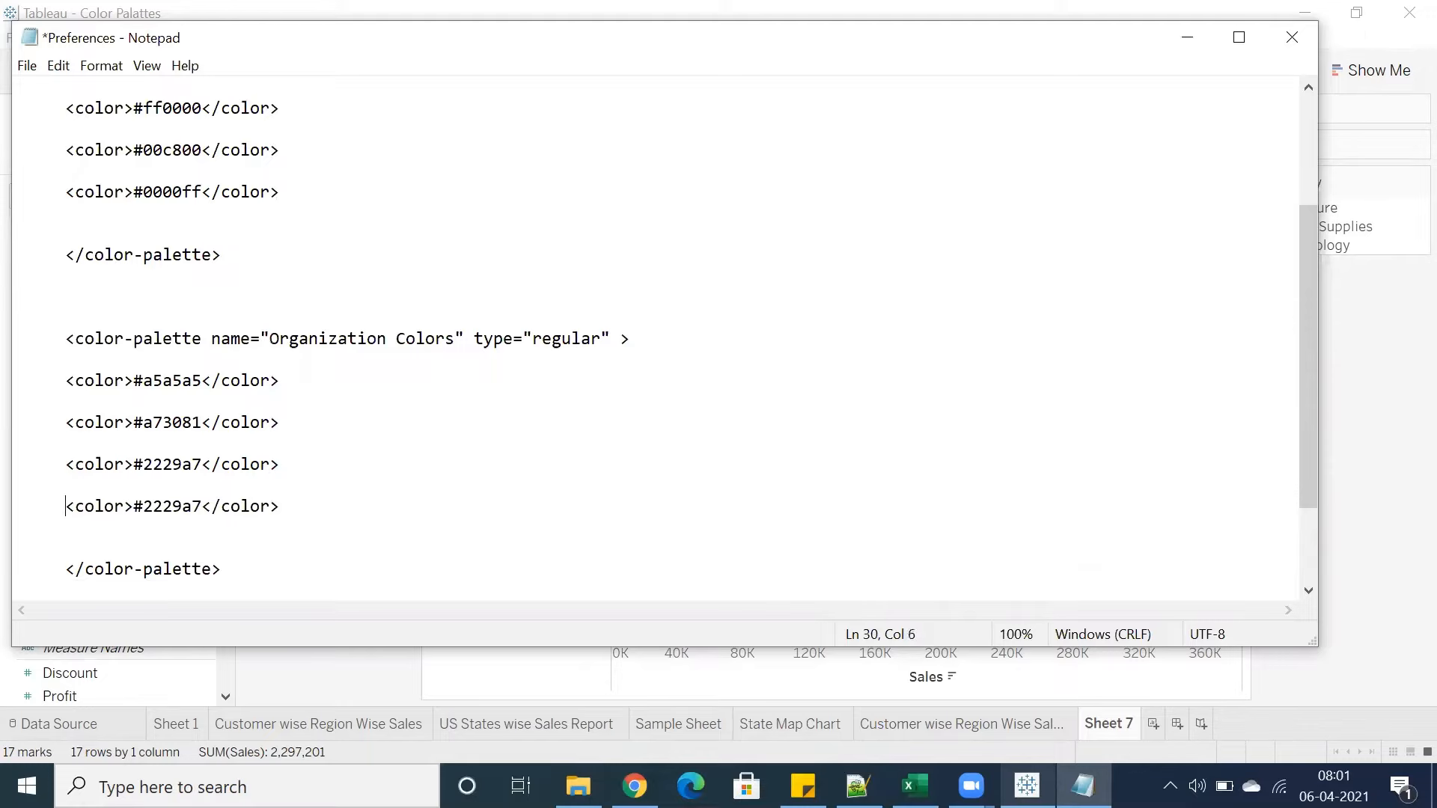
Pick the olive colour #a5972b in the colour picker and paste its code into the new Organization Colors entry
key(shift+End)
drag(201, 507, 133, 507)
key(alt+Tab)
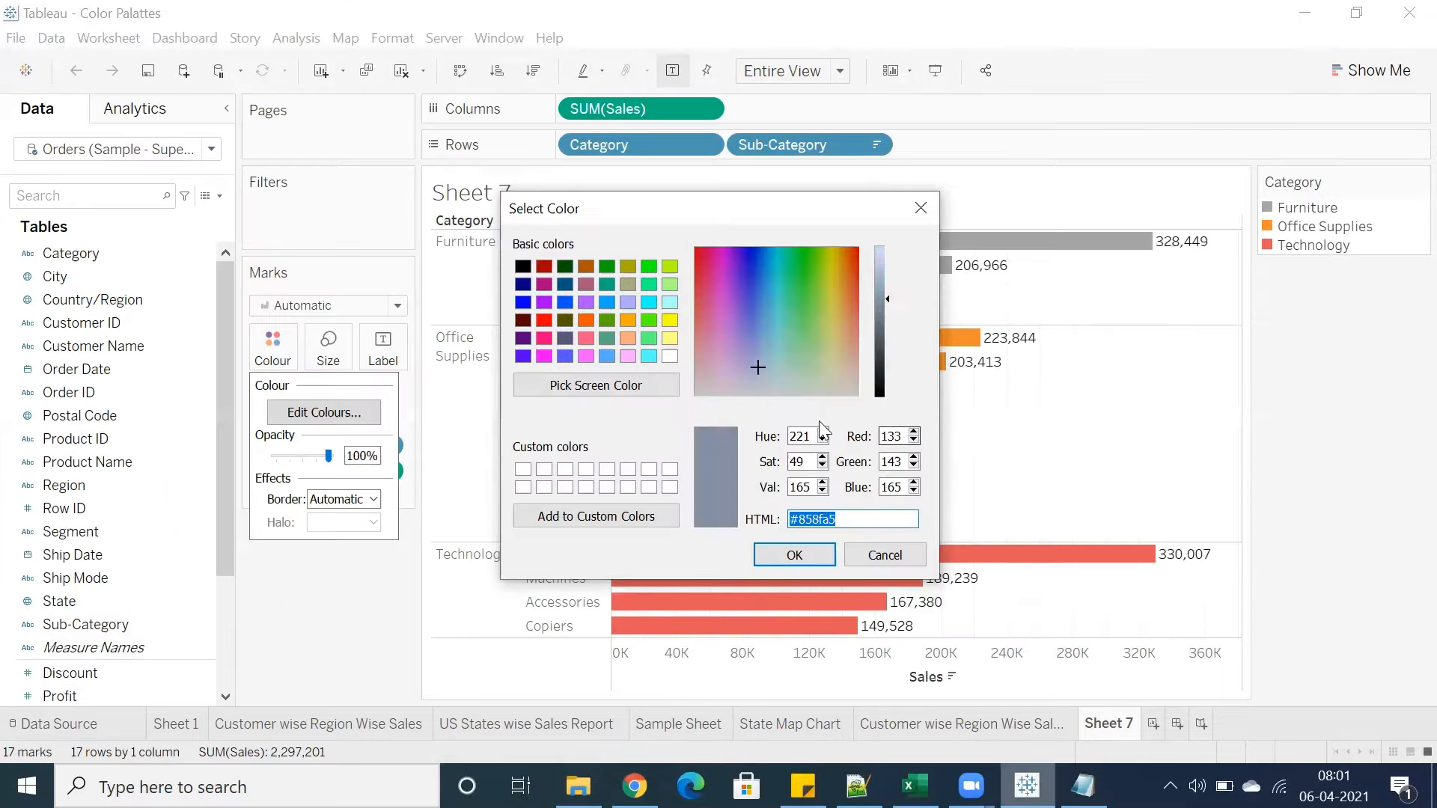
click(755, 326)
click(787, 308)
click(834, 286)
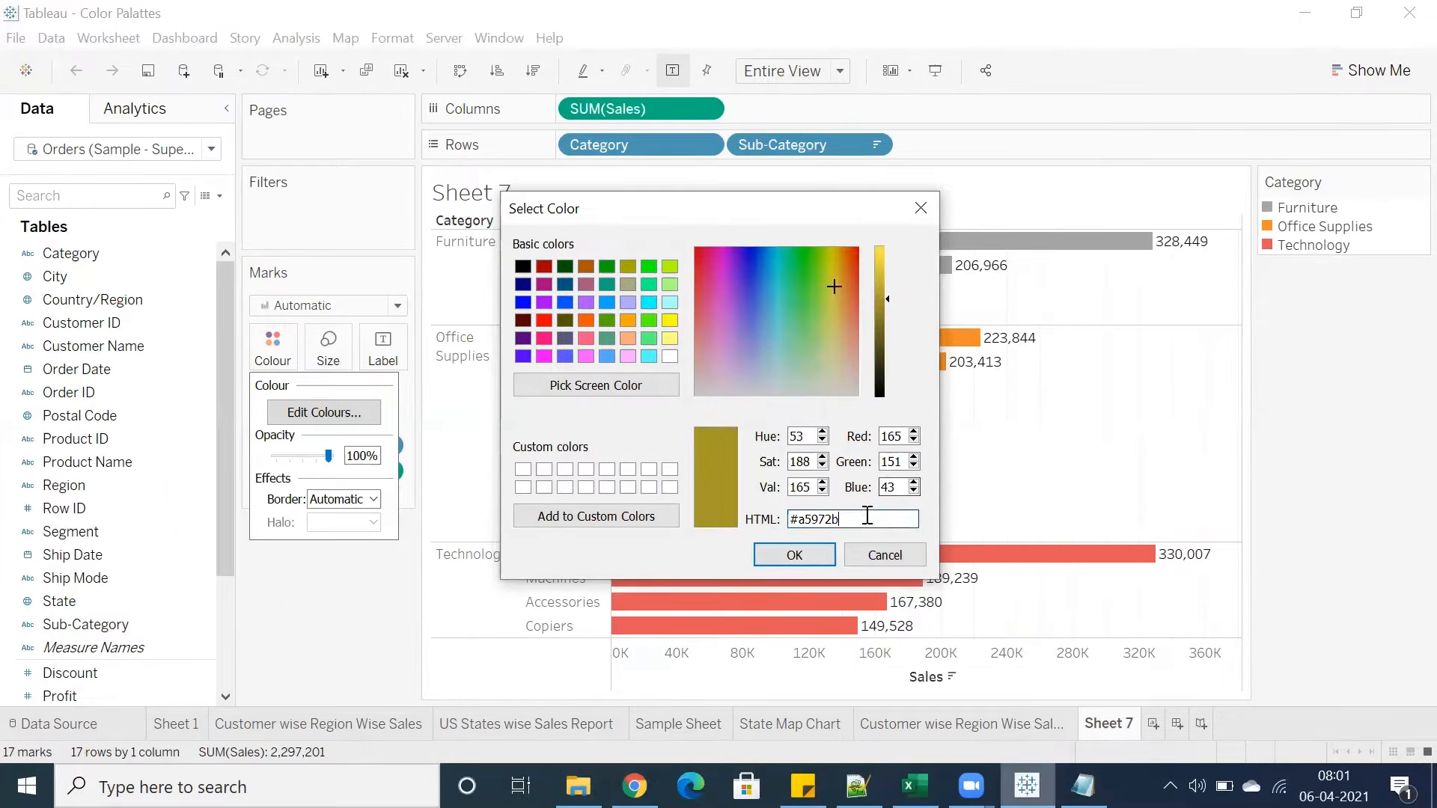
drag(840, 519, 726, 529)
key(ctrl+c)
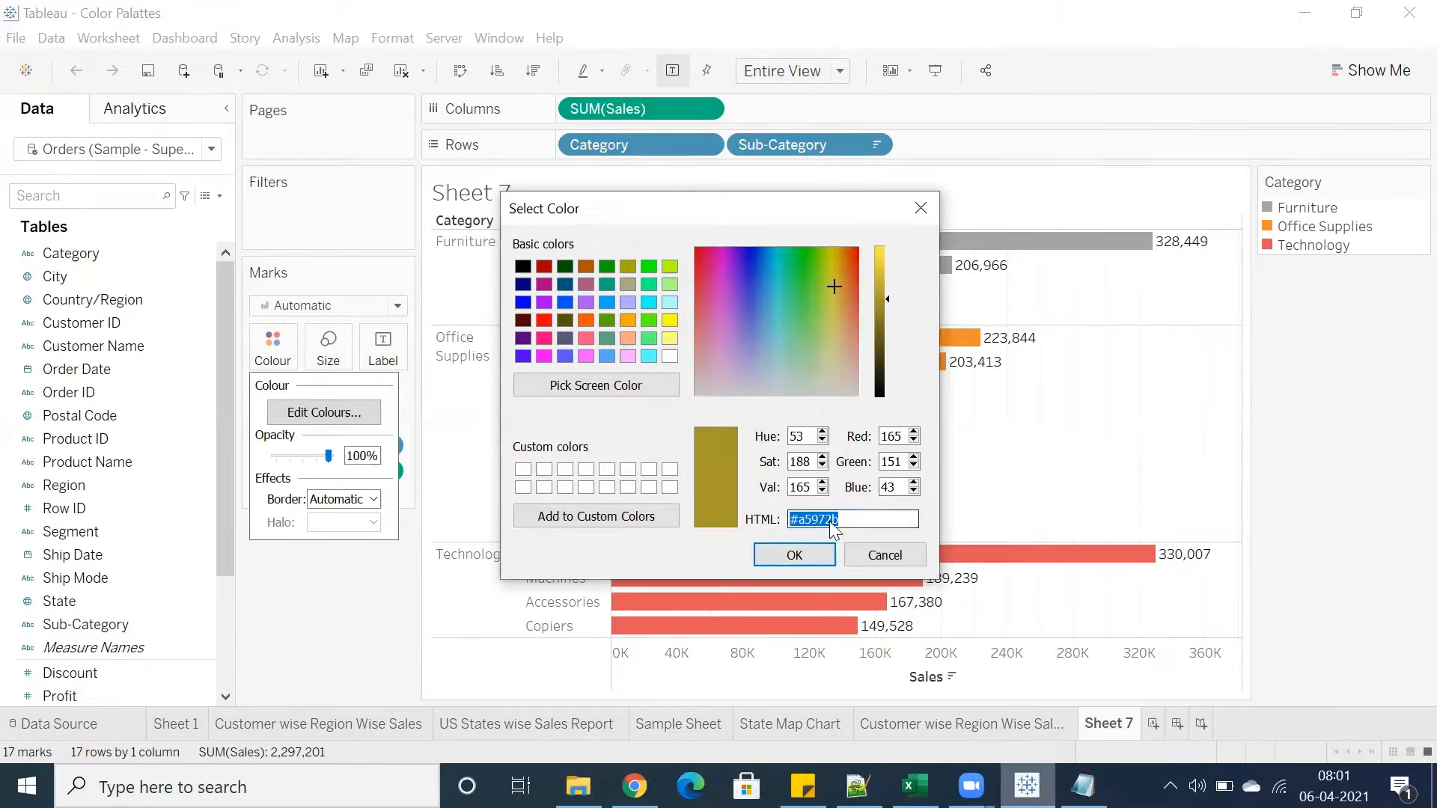
key(alt+Tab)
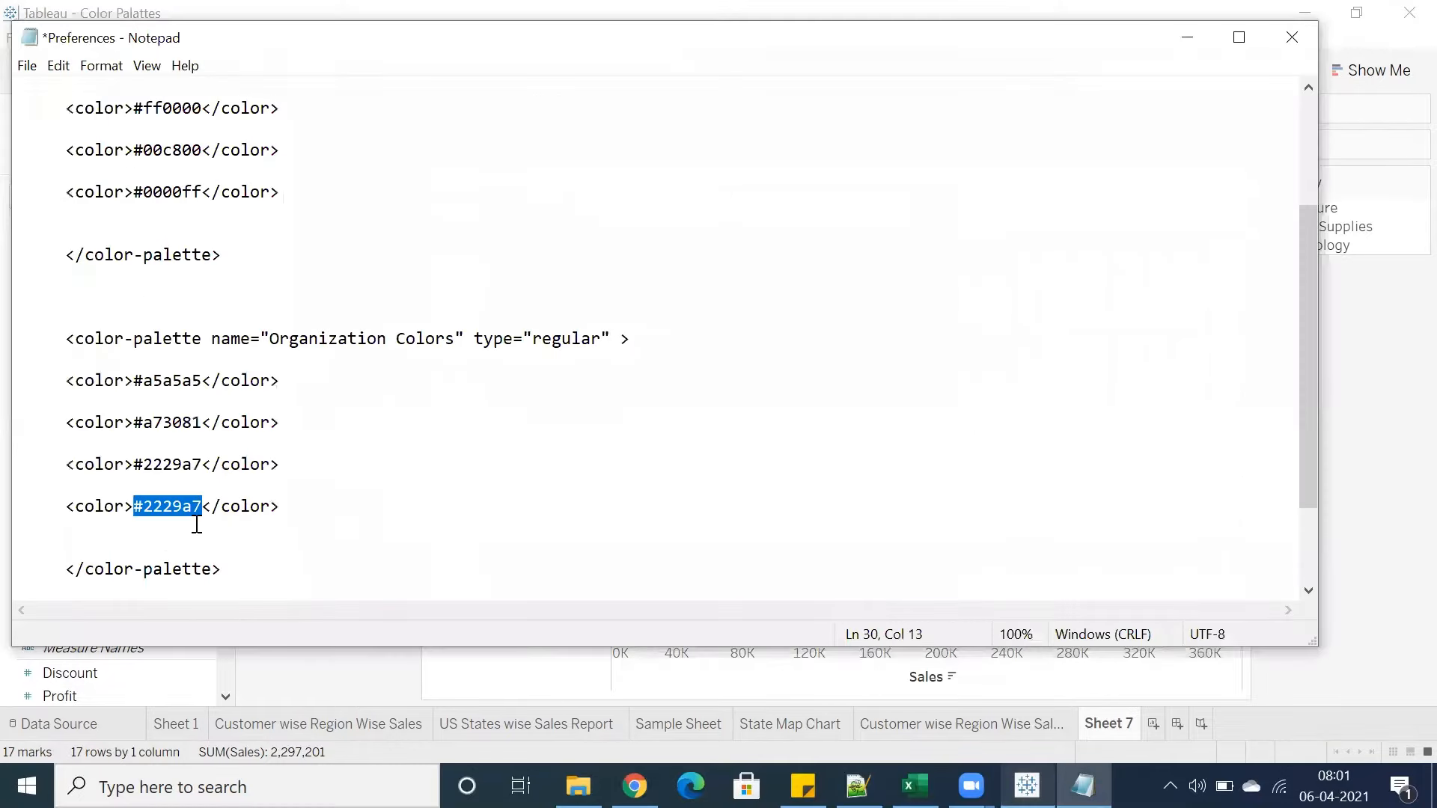
key(ctrl+v)
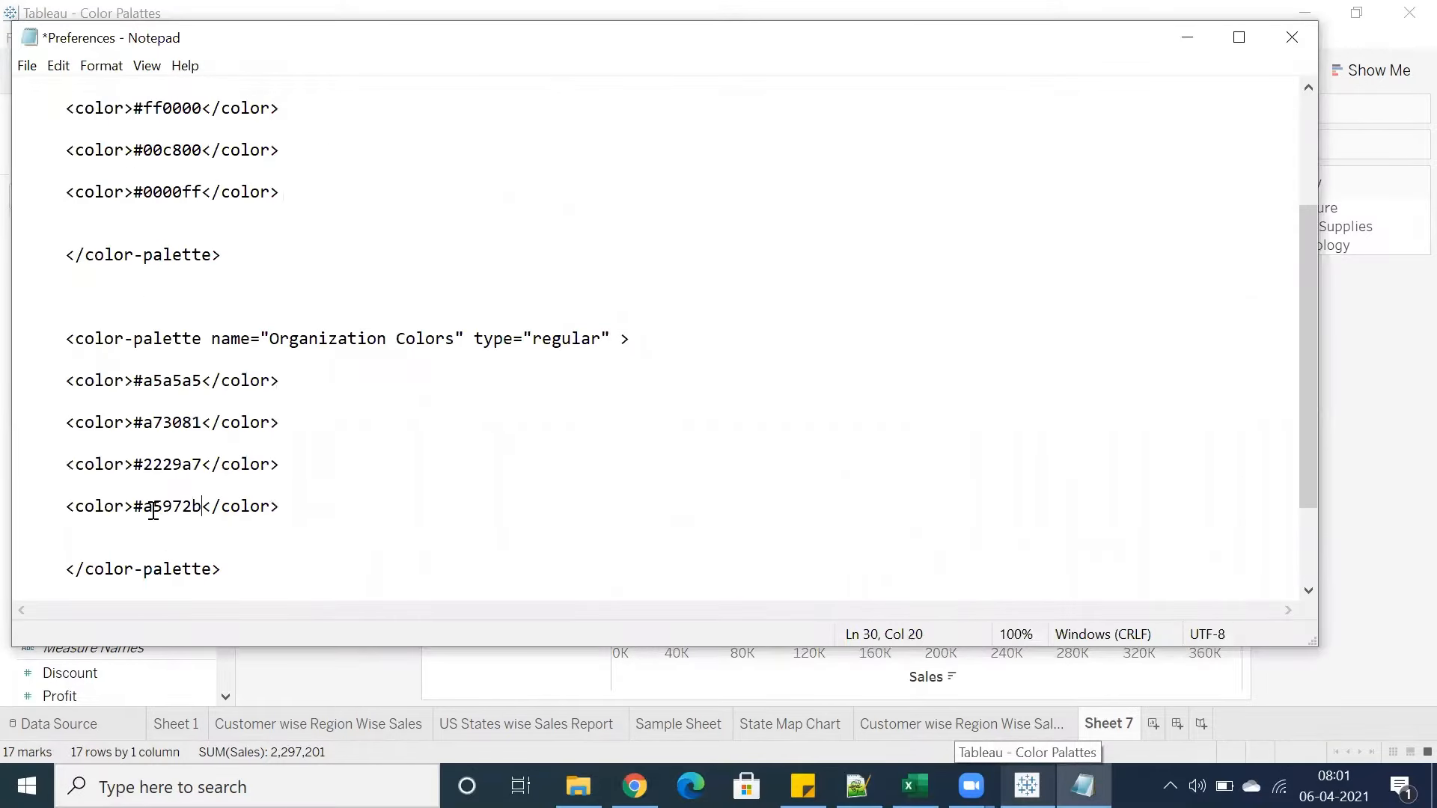
Save the edited Preferences file and close Notepad
drag(154, 511, 201, 509)
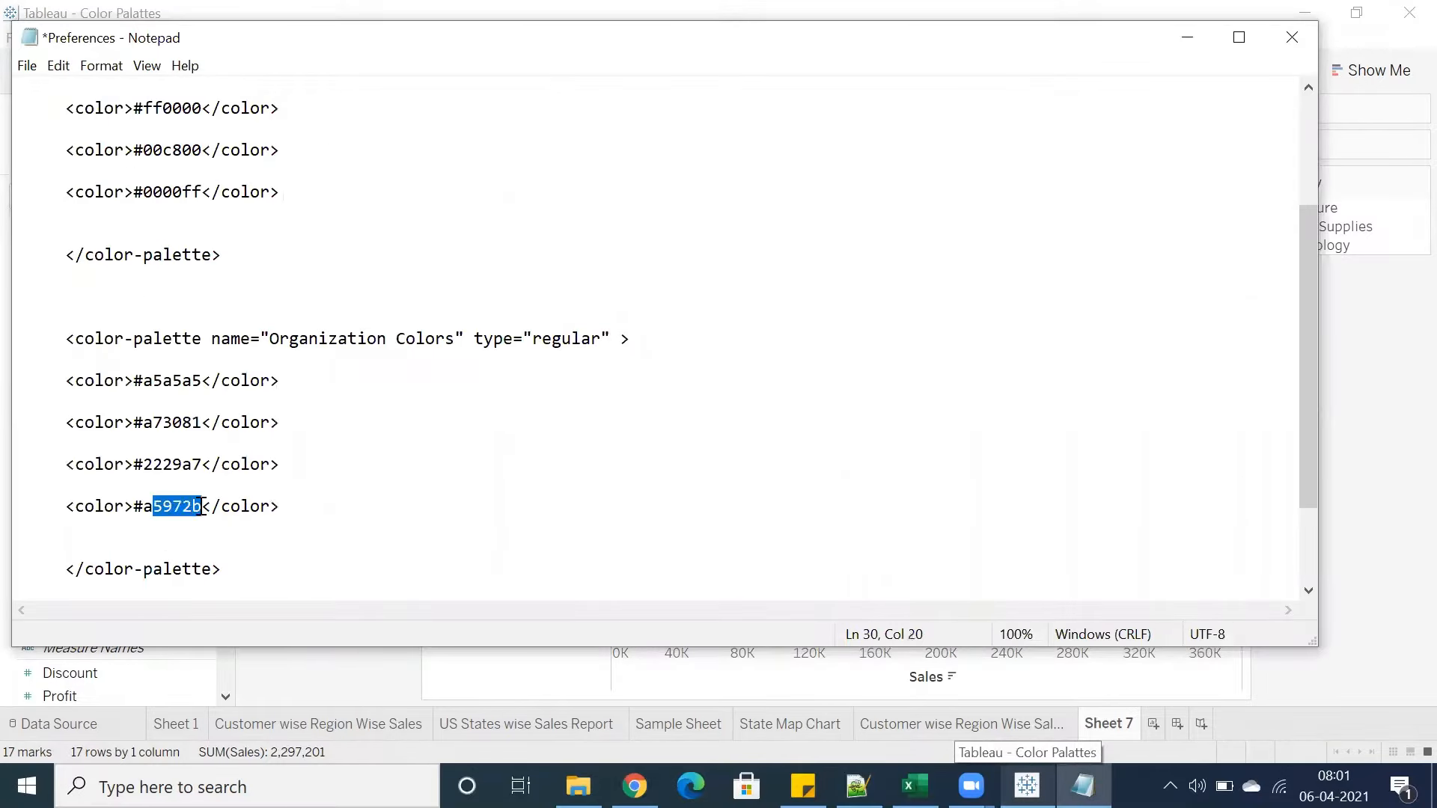
click(27, 66)
click(52, 157)
scroll(298, 488, down, 2)
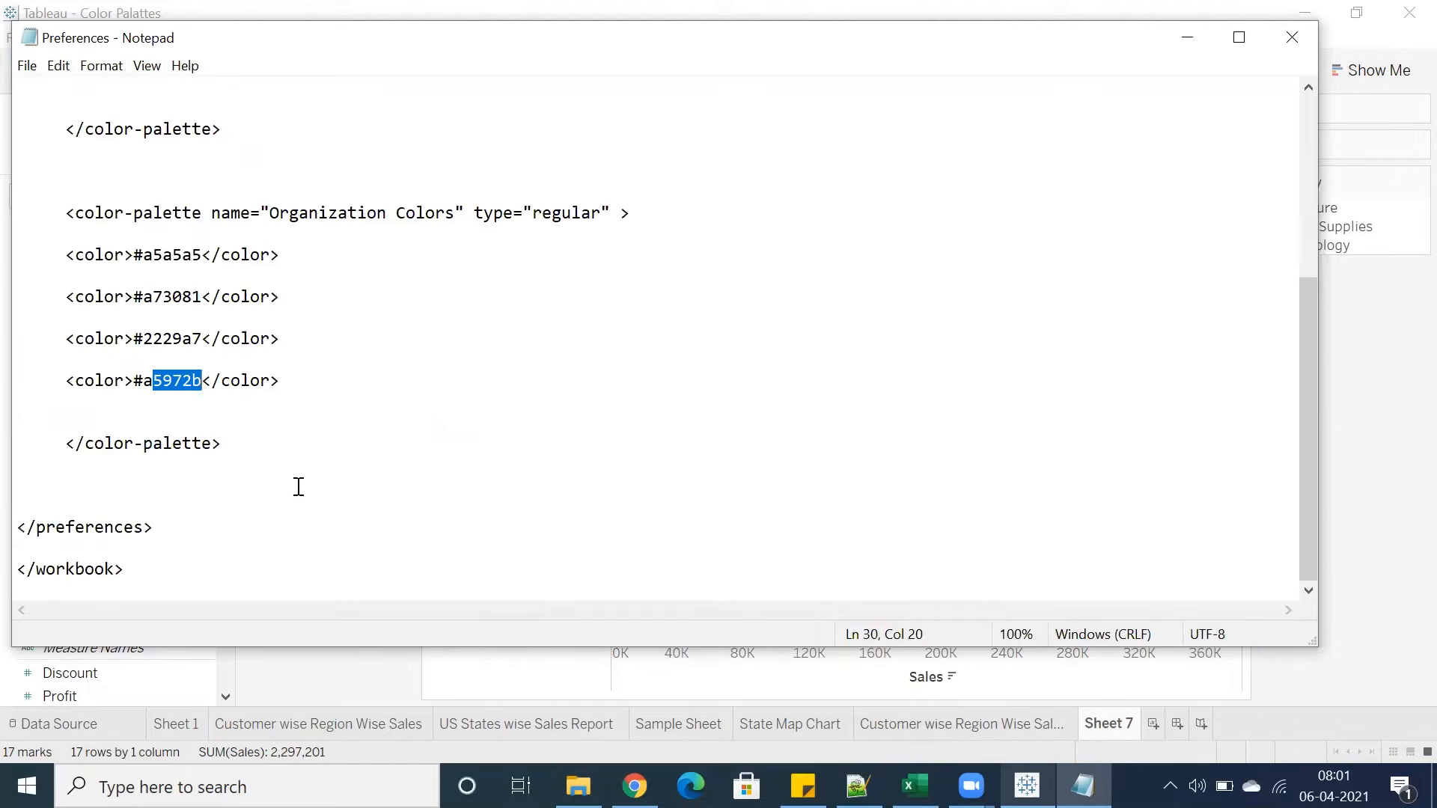
click(297, 376)
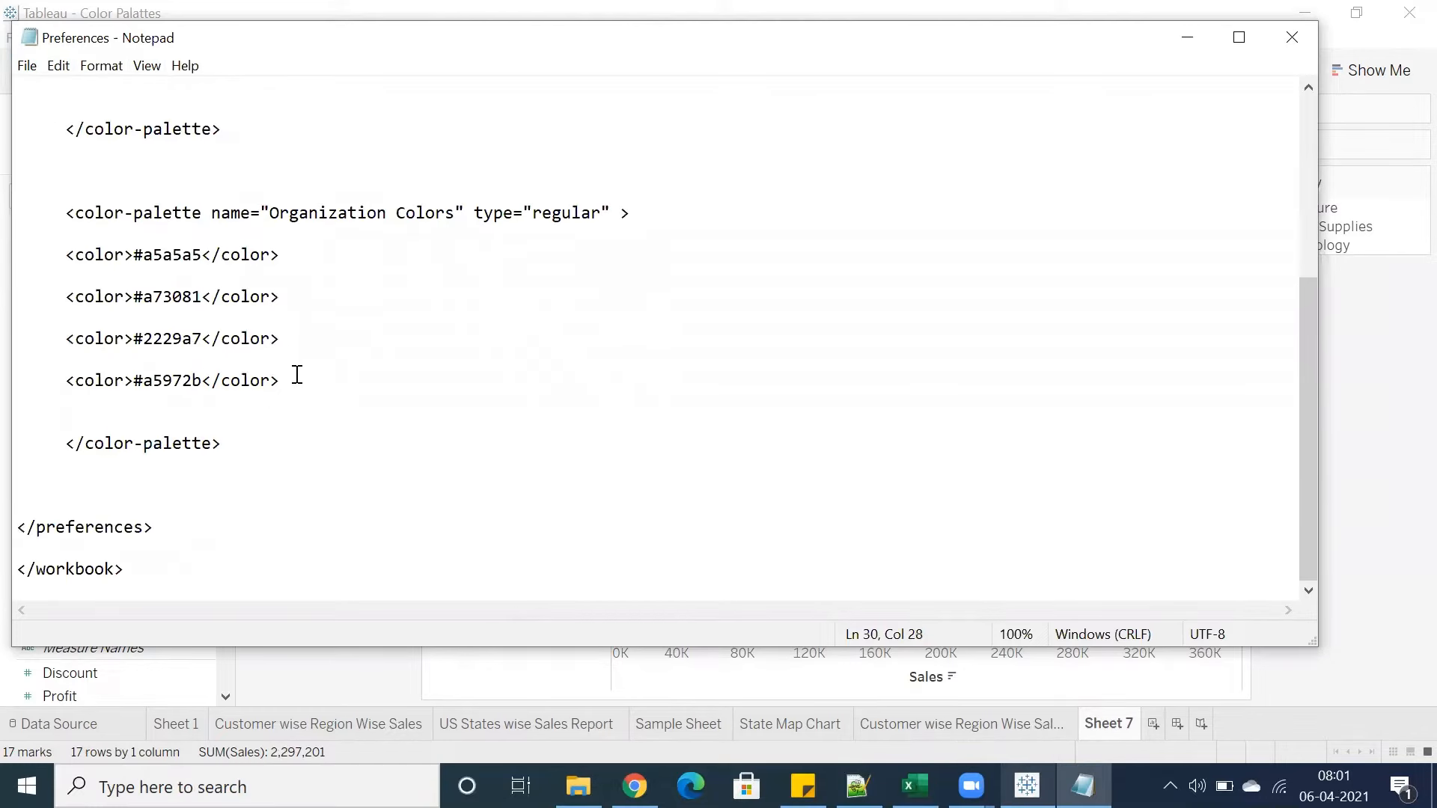
drag(298, 376, 95, 262)
click(309, 352)
click(1293, 37)
Cancel the colour picker and close the Category colour editor without changes
click(856, 560)
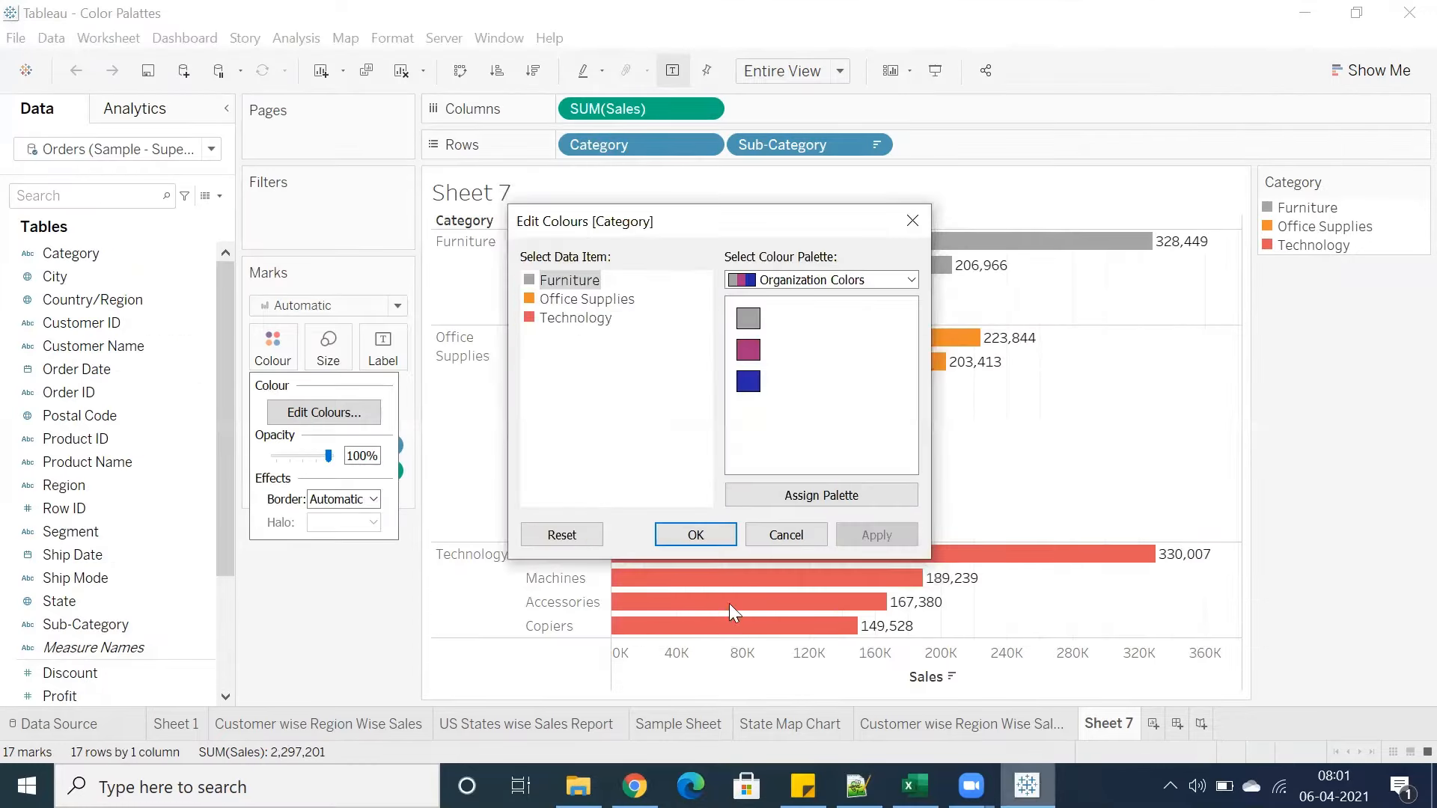
click(777, 533)
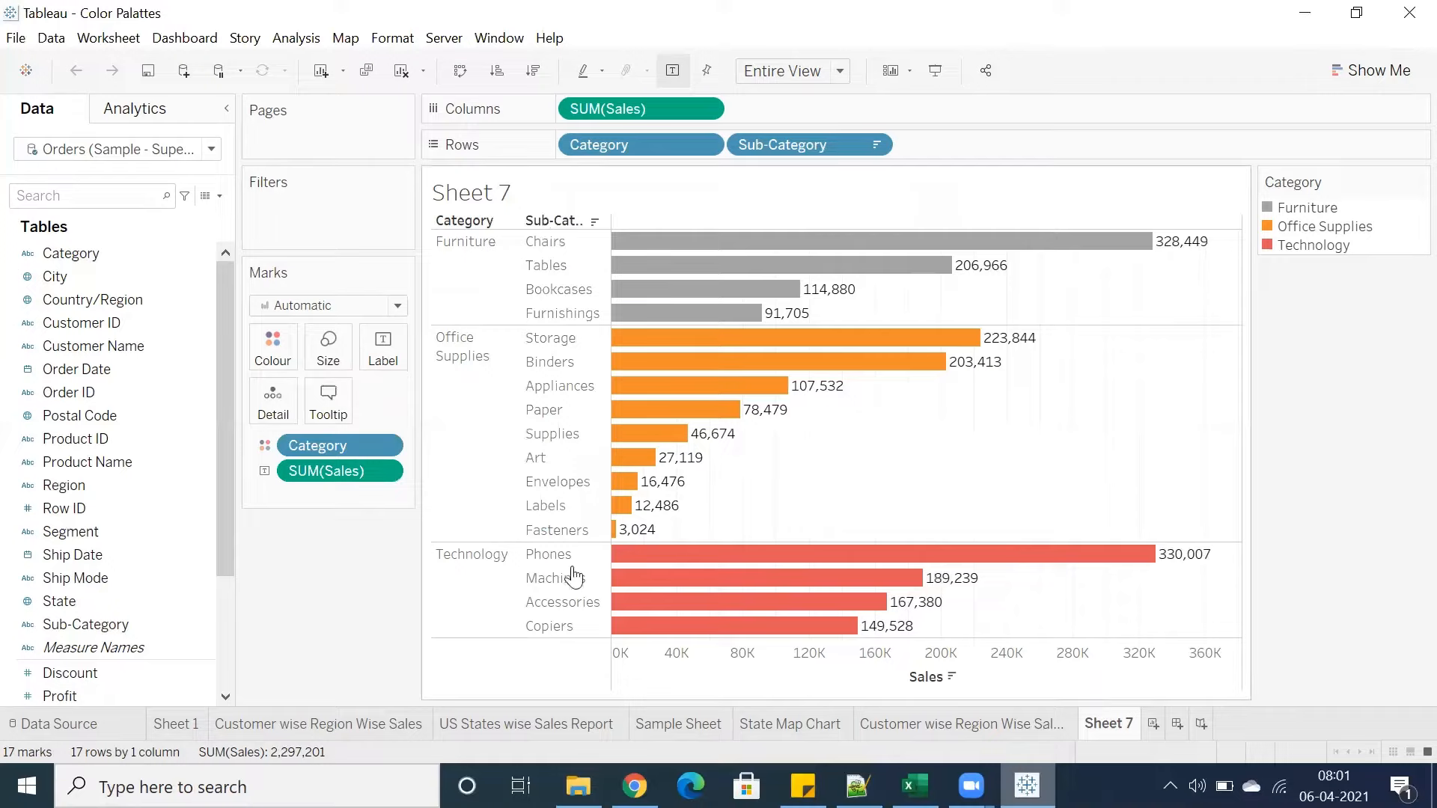
Reopen the Category colour editor and preview the Winter, Tableau Classic 20 and RGB Color palettes without applying any
click(282, 349)
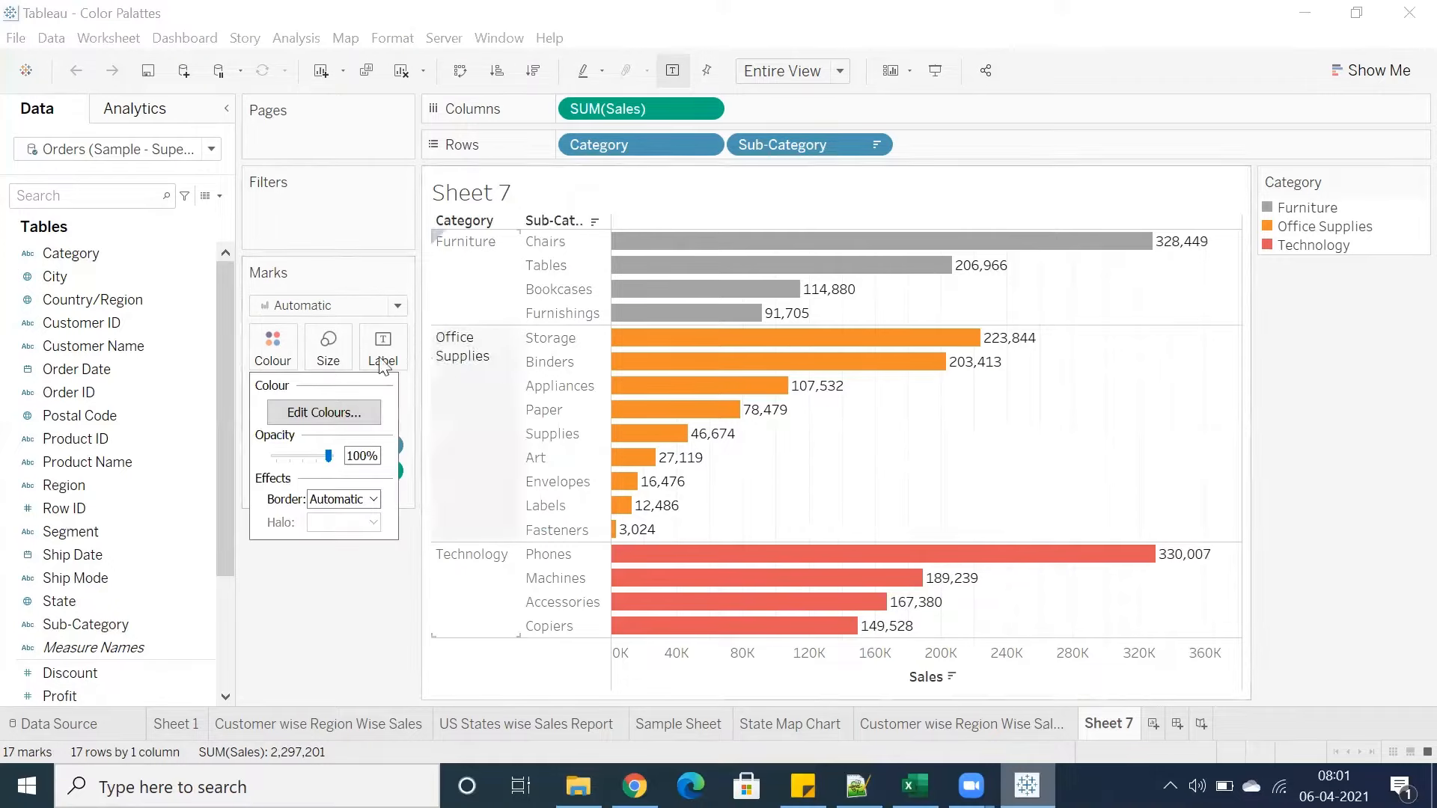
click(311, 411)
click(751, 280)
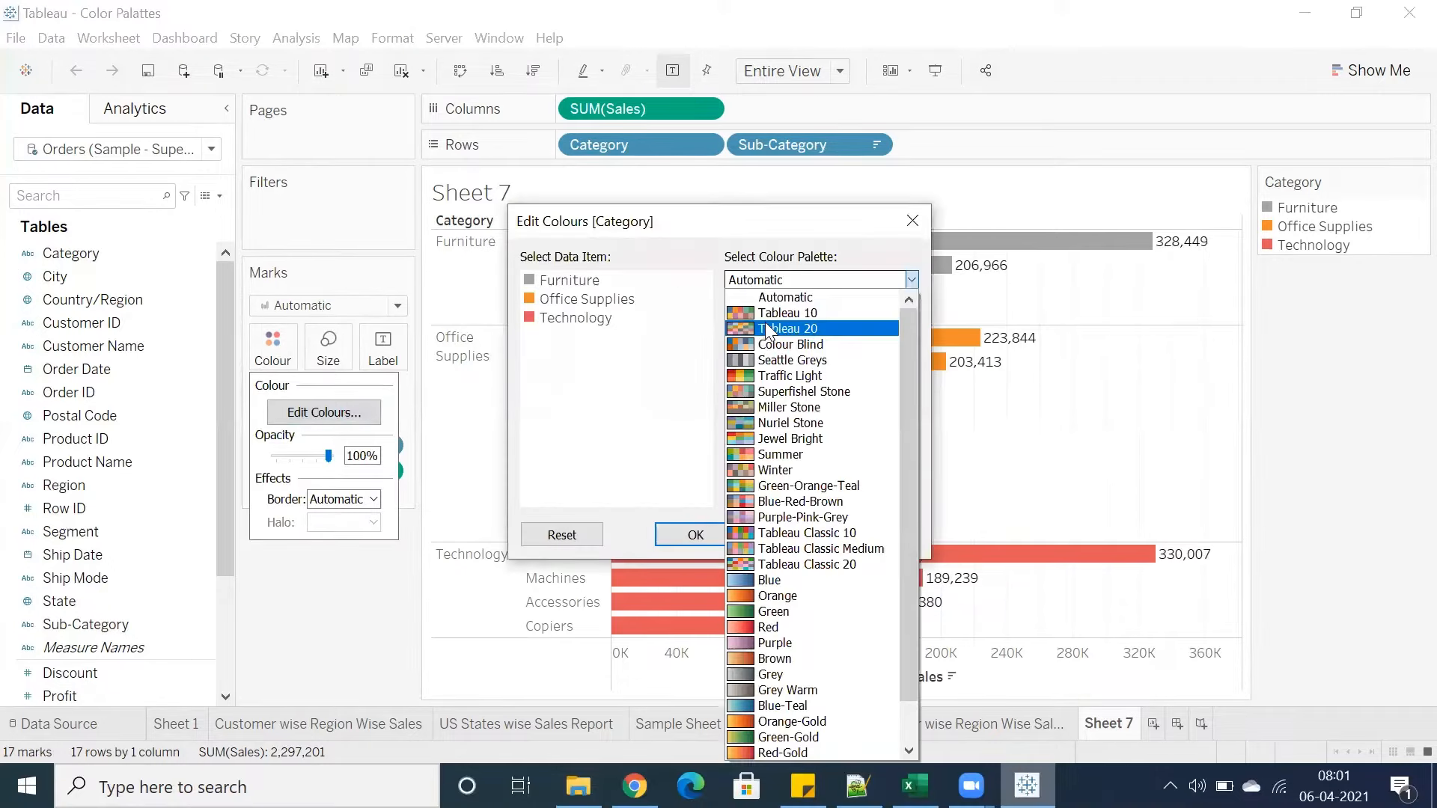
click(775, 454)
click(804, 278)
click(779, 422)
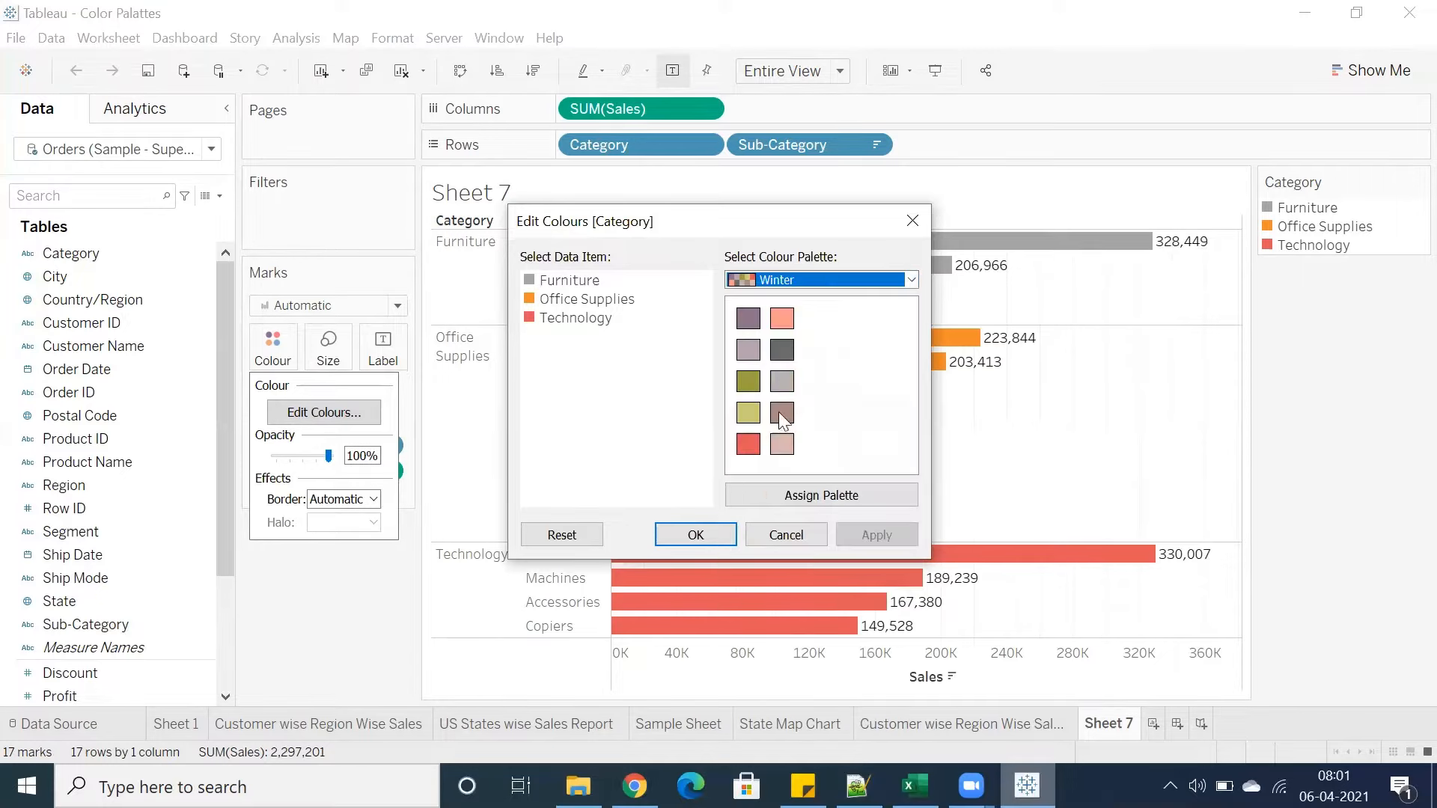
click(805, 279)
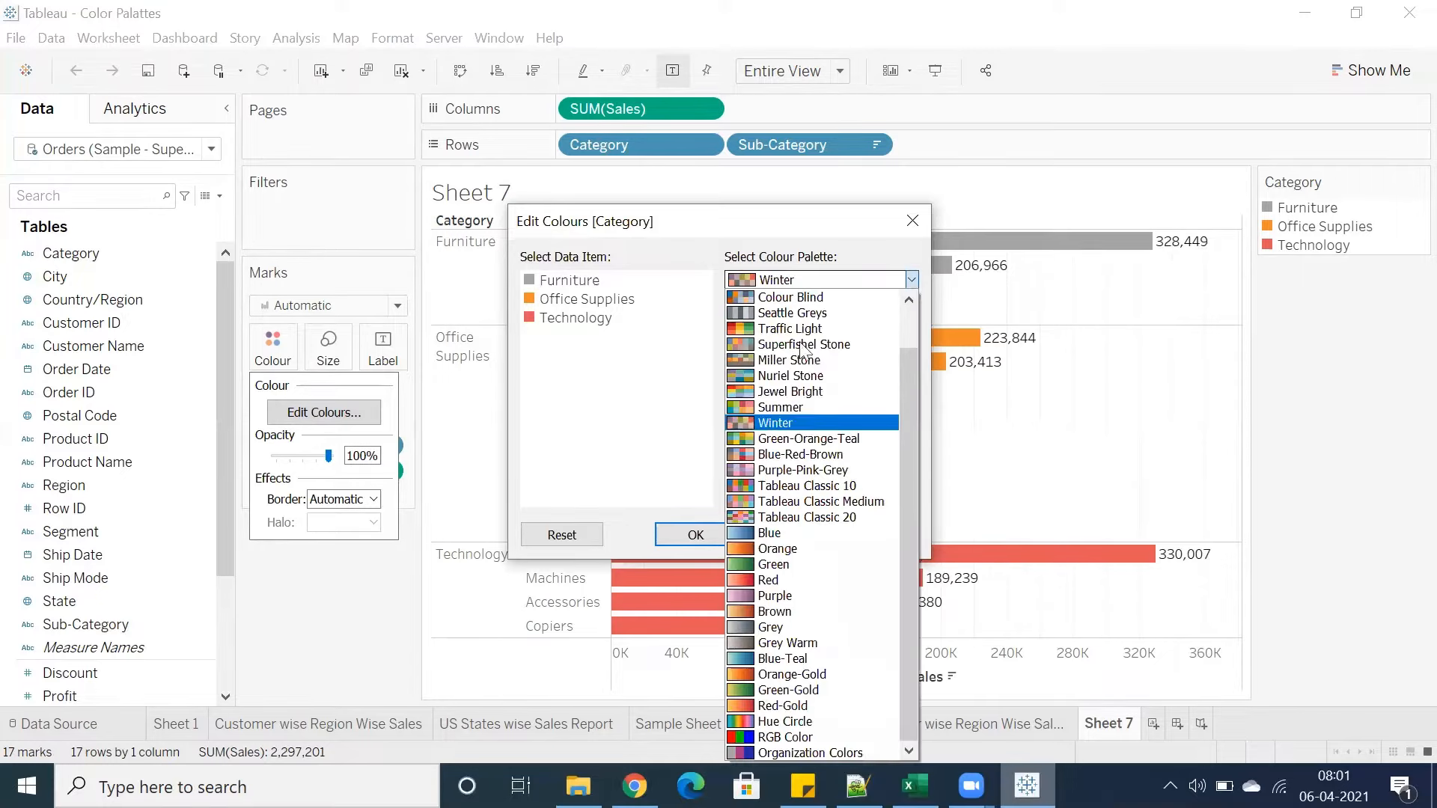
click(806, 518)
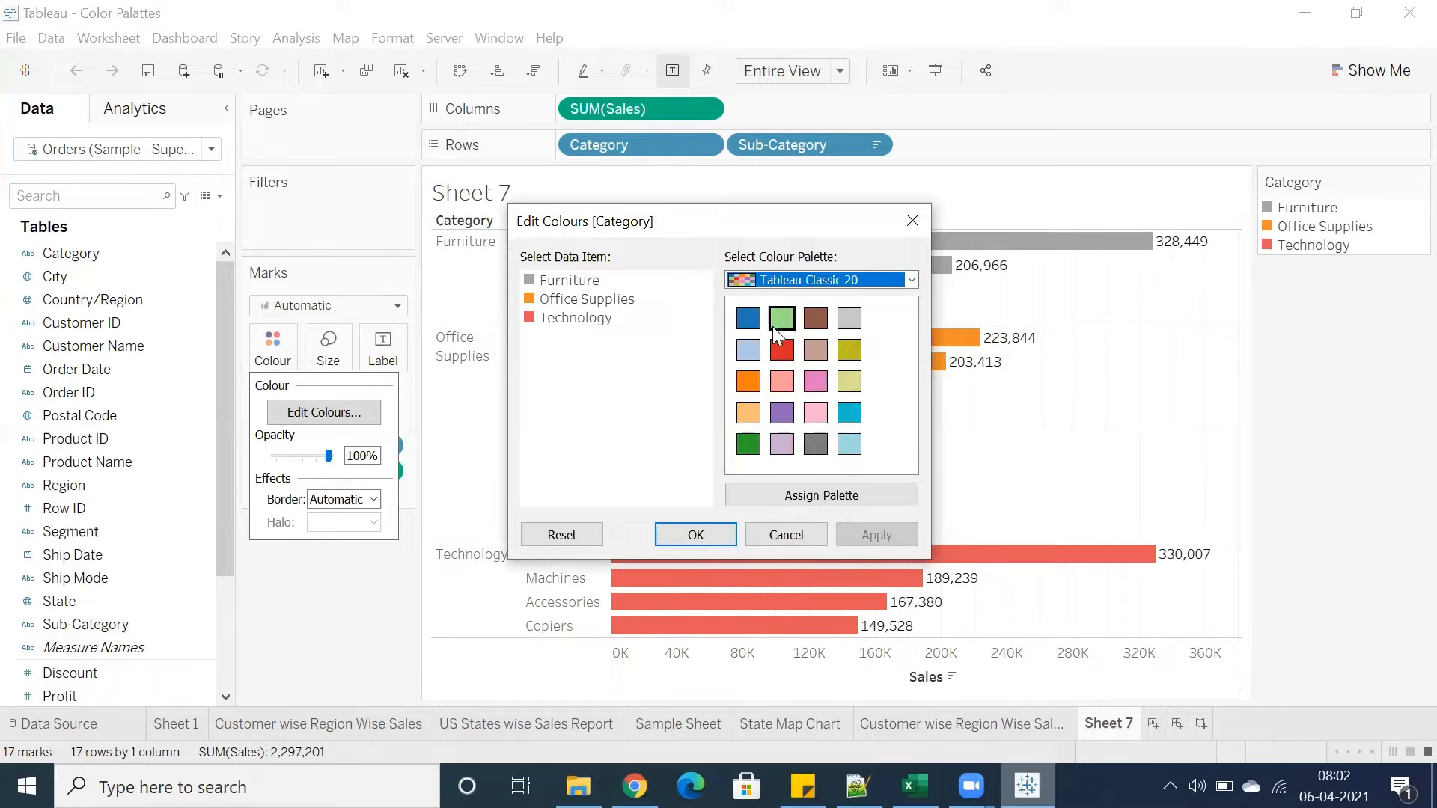
click(772, 280)
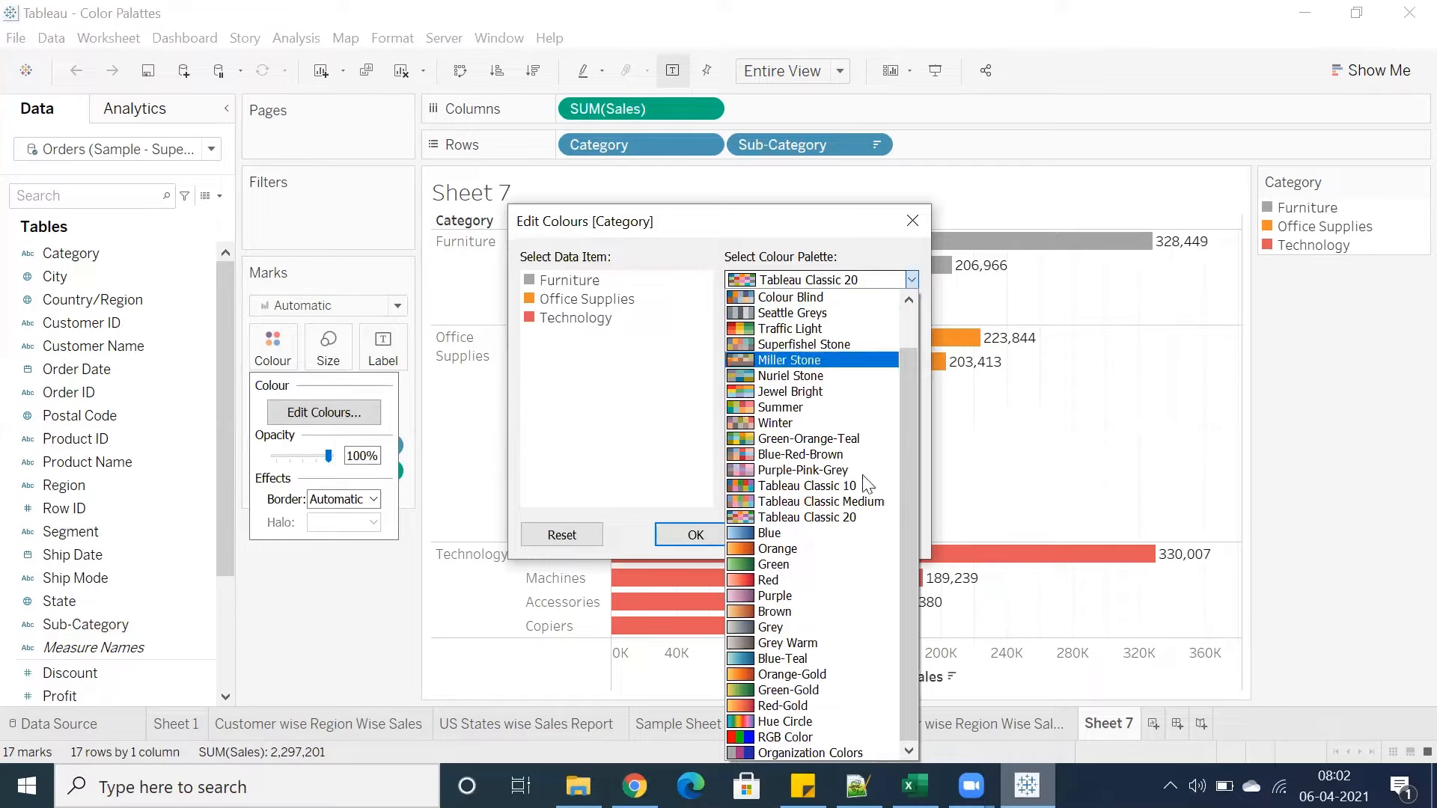
click(785, 737)
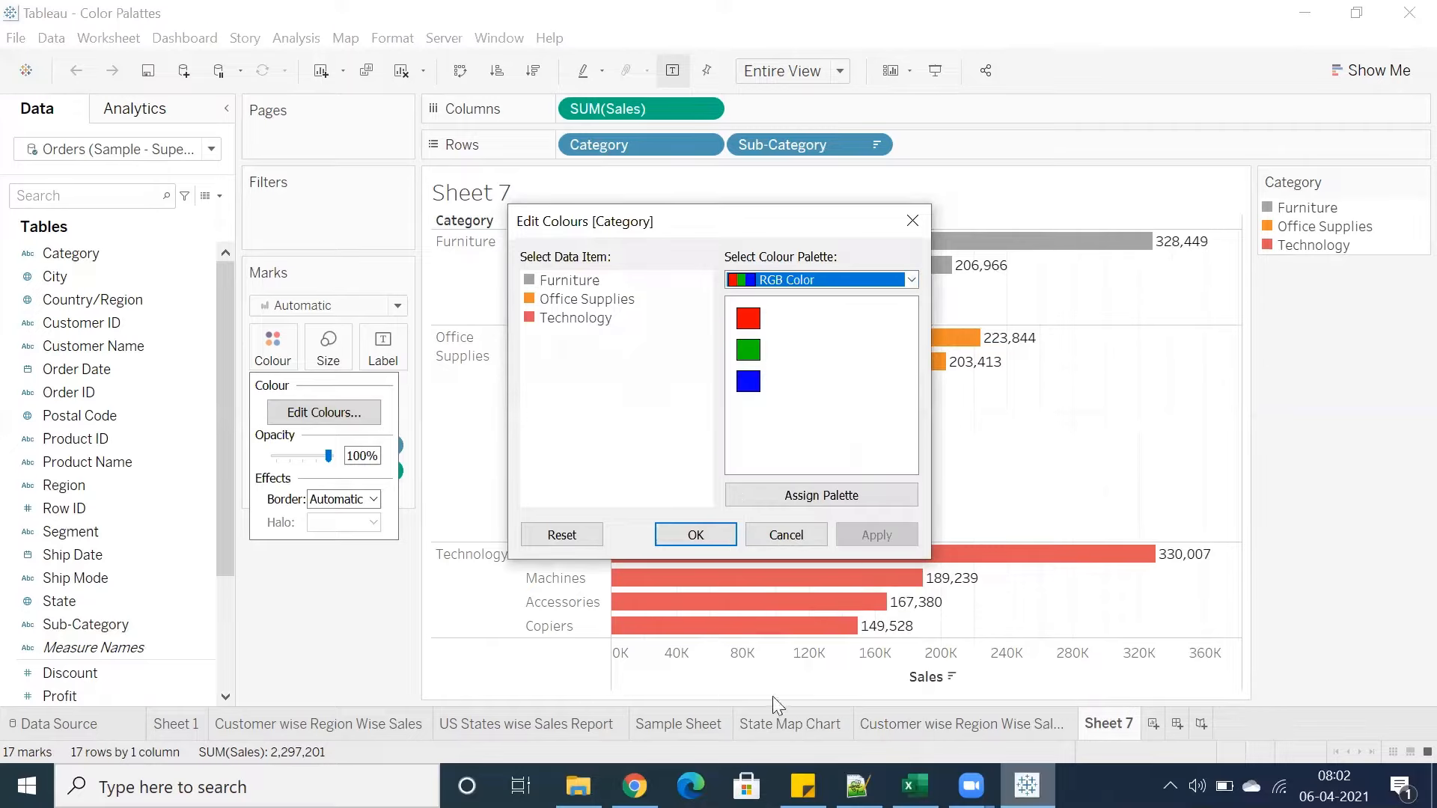
click(815, 536)
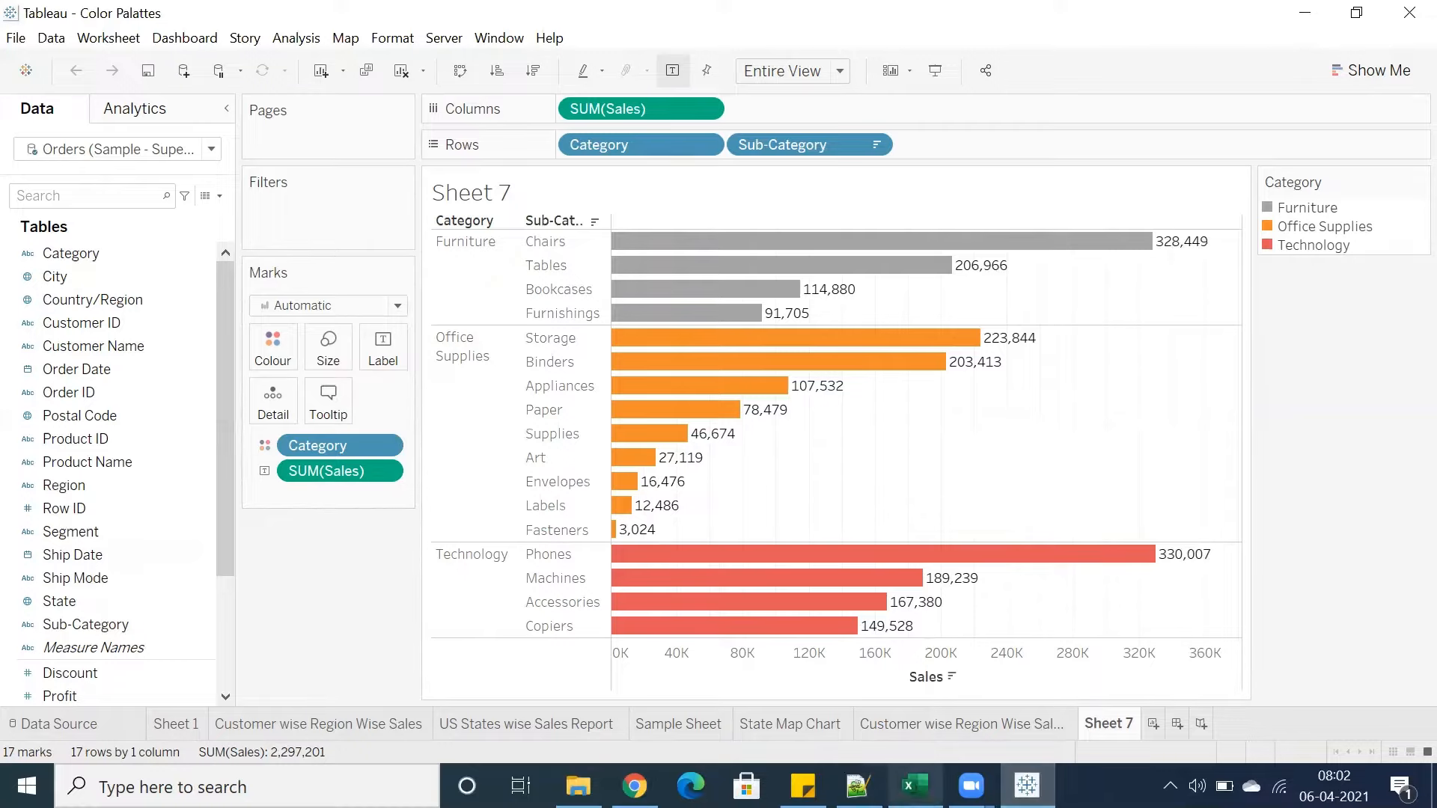
Switch to the Excel notes workbook and format cells B2:B4 holding the .TBM, .TMS and .TPS extensions
click(914, 786)
drag(112, 280, 120, 320)
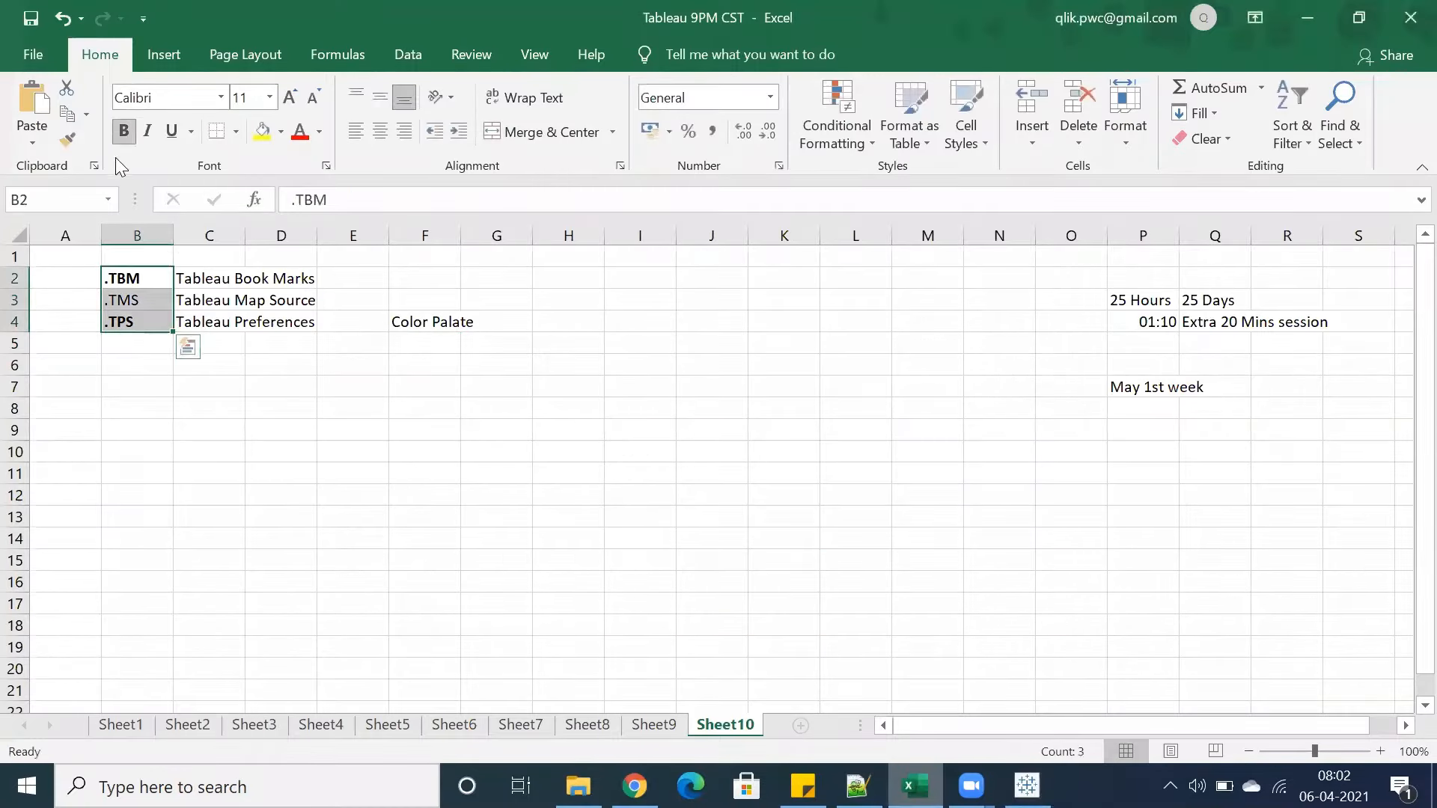
click(119, 134)
click(118, 134)
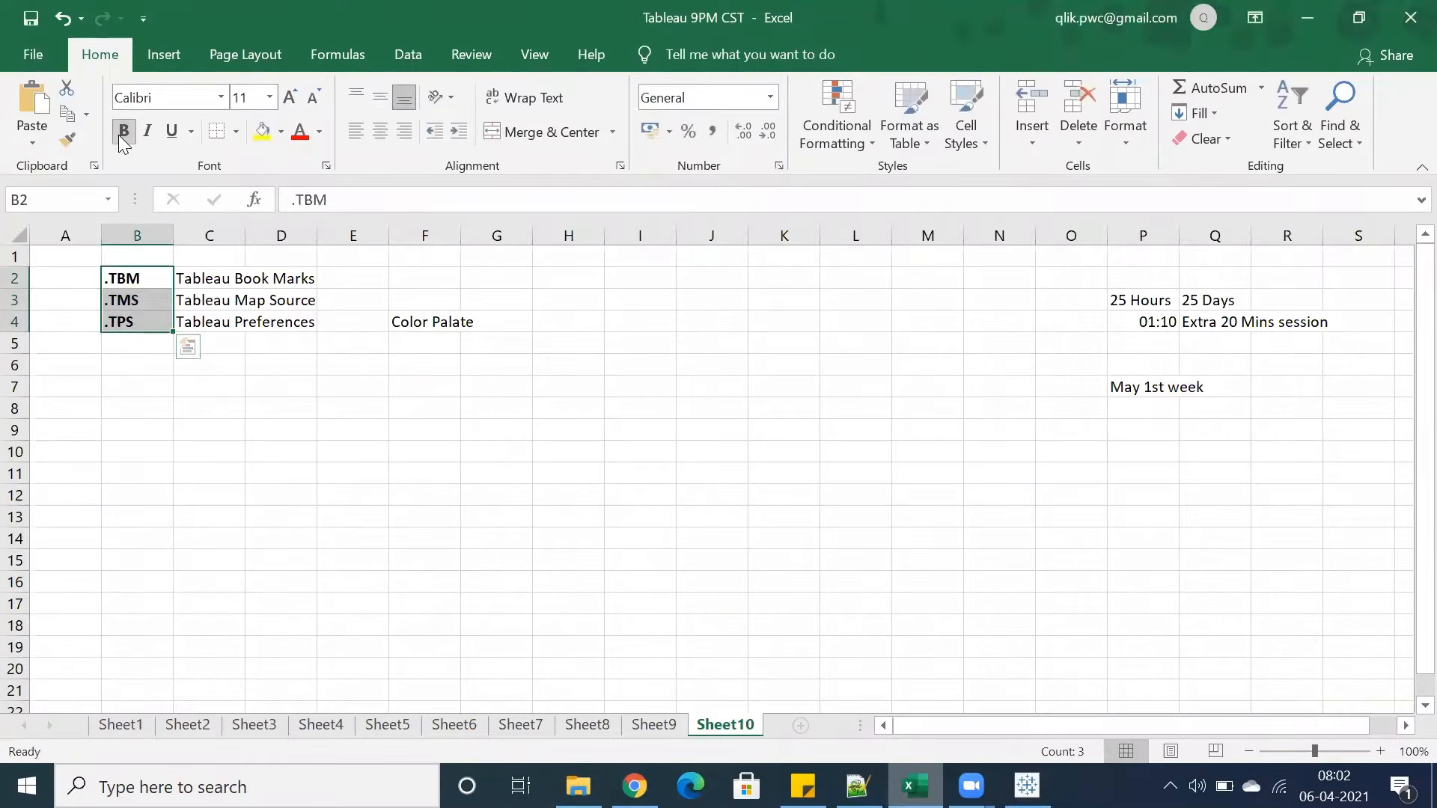
click(263, 142)
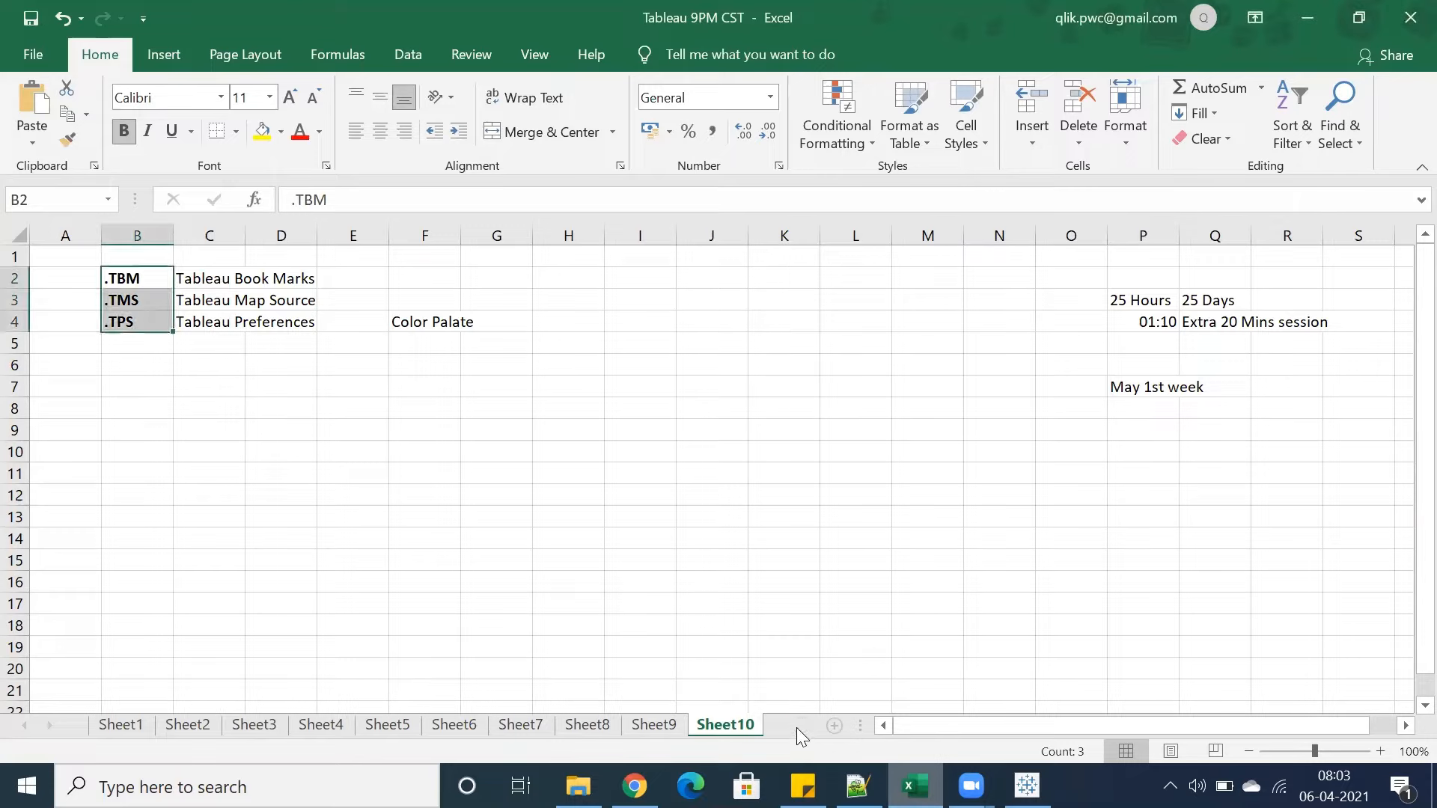
Add a new worksheet and enter a bold heading "Tableau" in cell C2
click(798, 727)
click(177, 277)
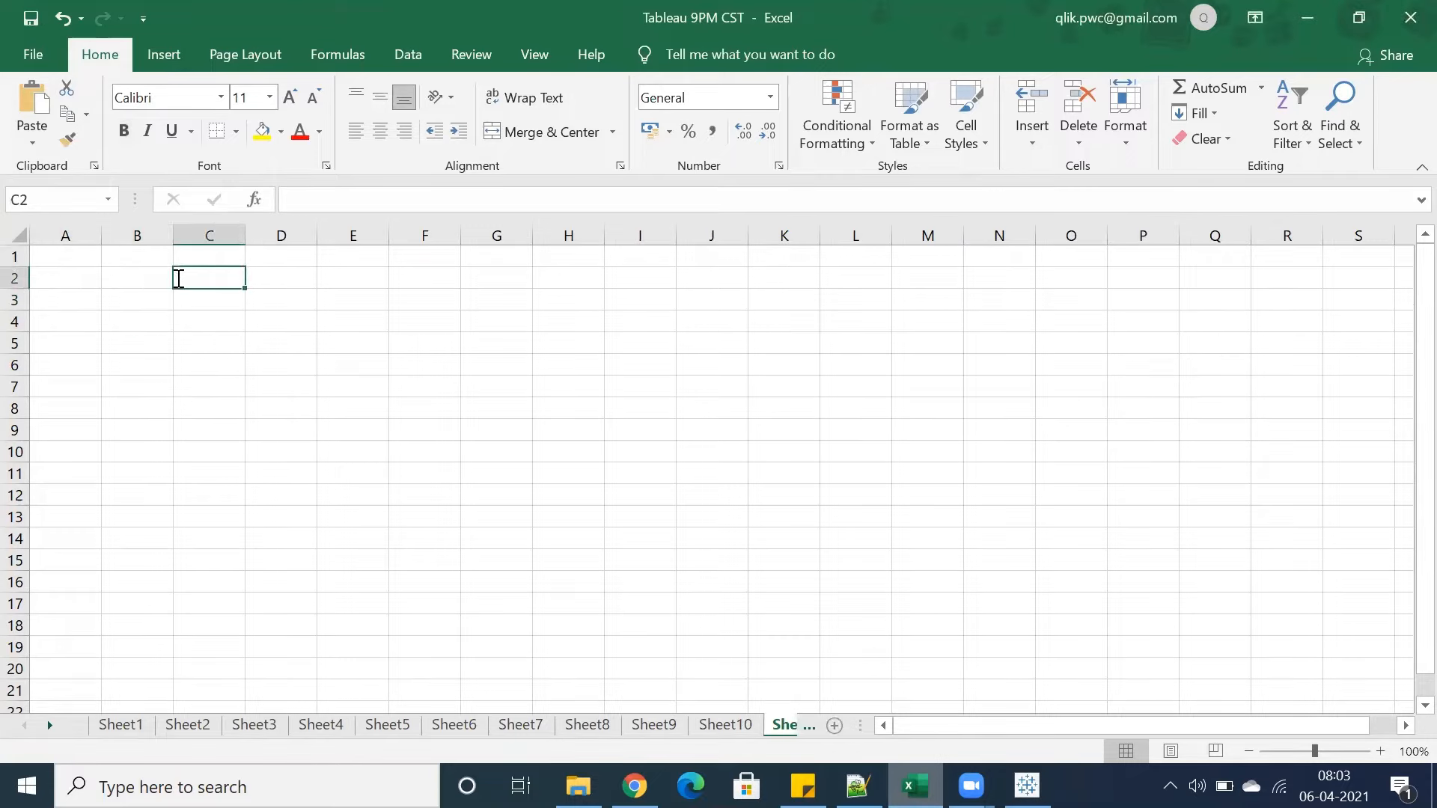
text(Tableau)
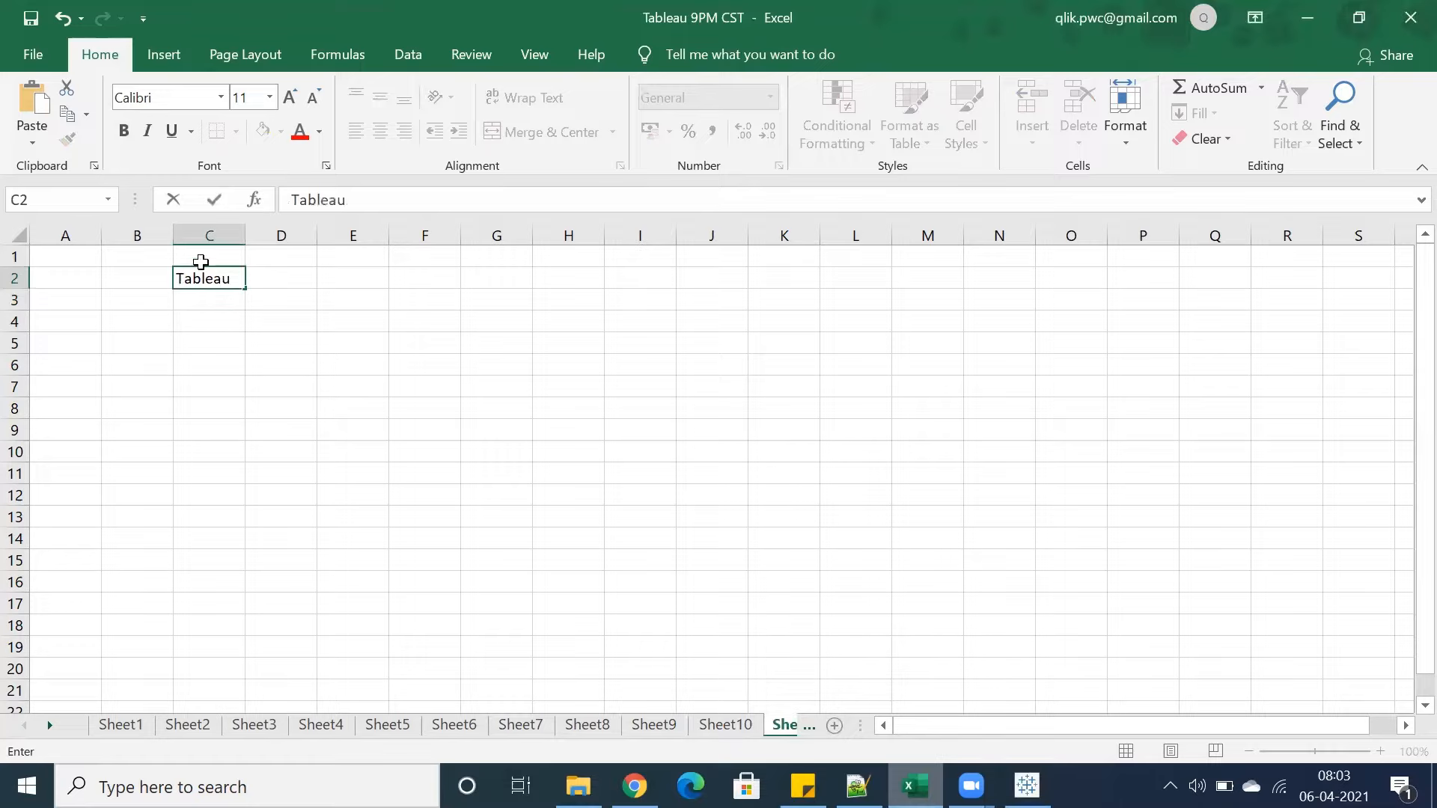
click(170, 303)
click(178, 280)
click(124, 133)
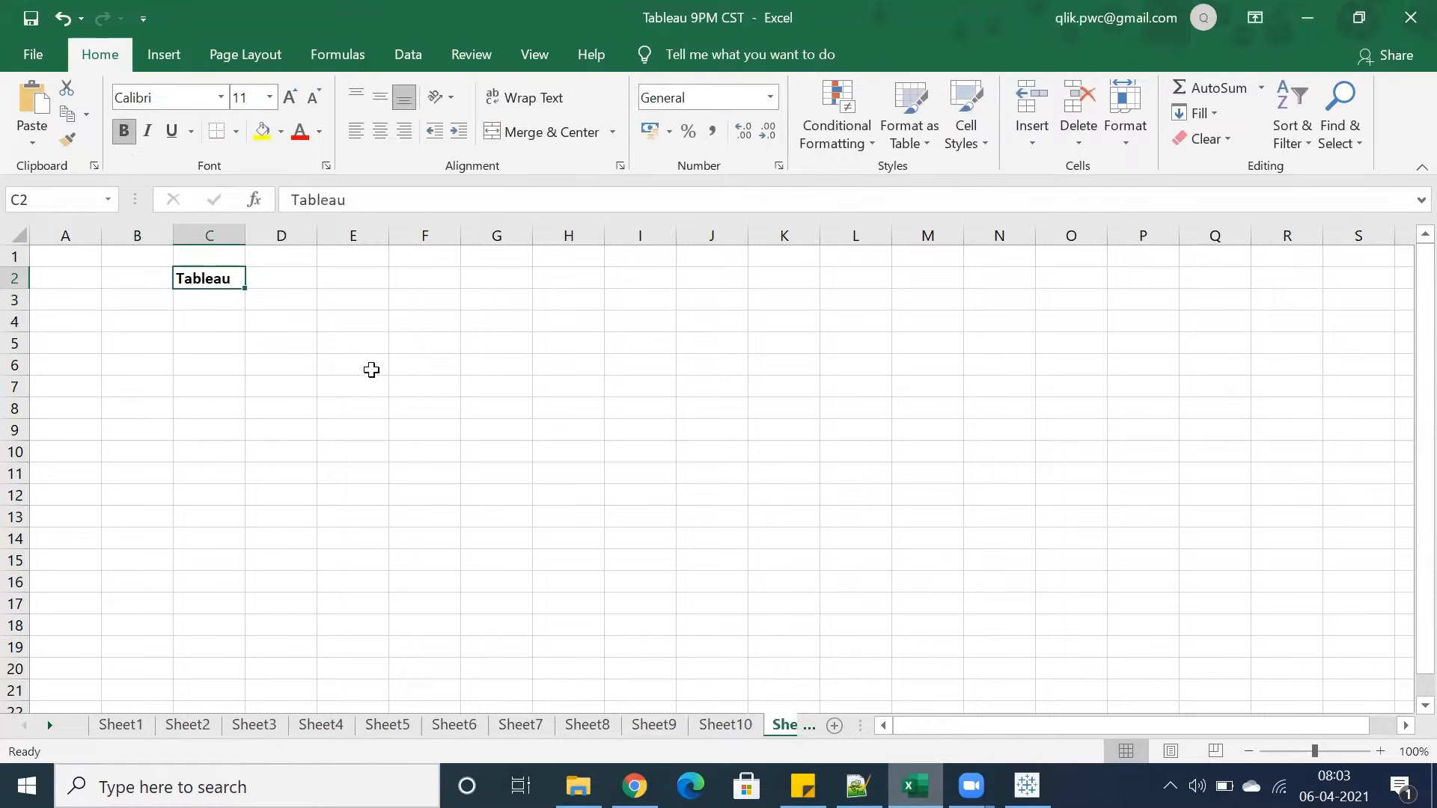
Switch to Tableau and start a new blank workbook
click(1024, 785)
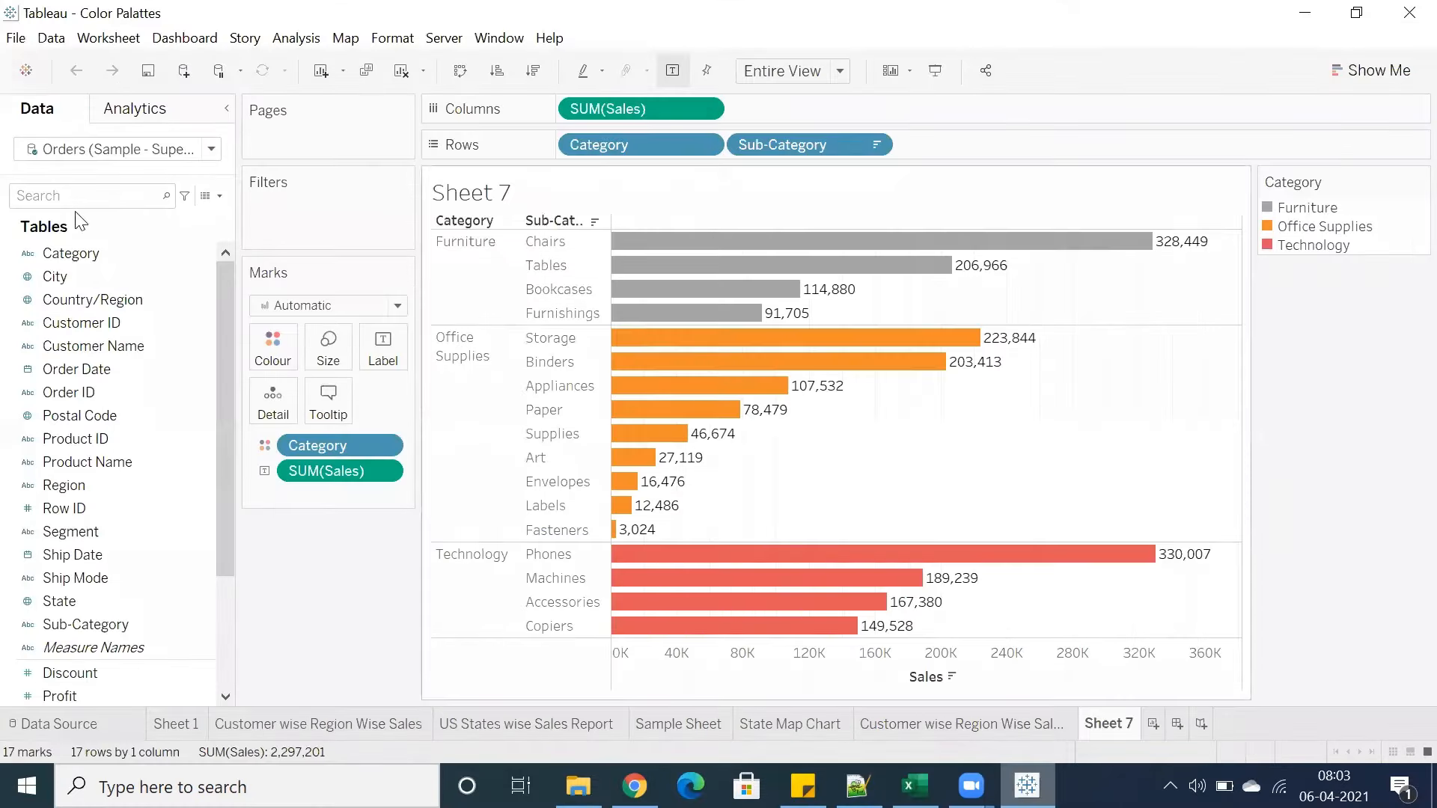
click(16, 40)
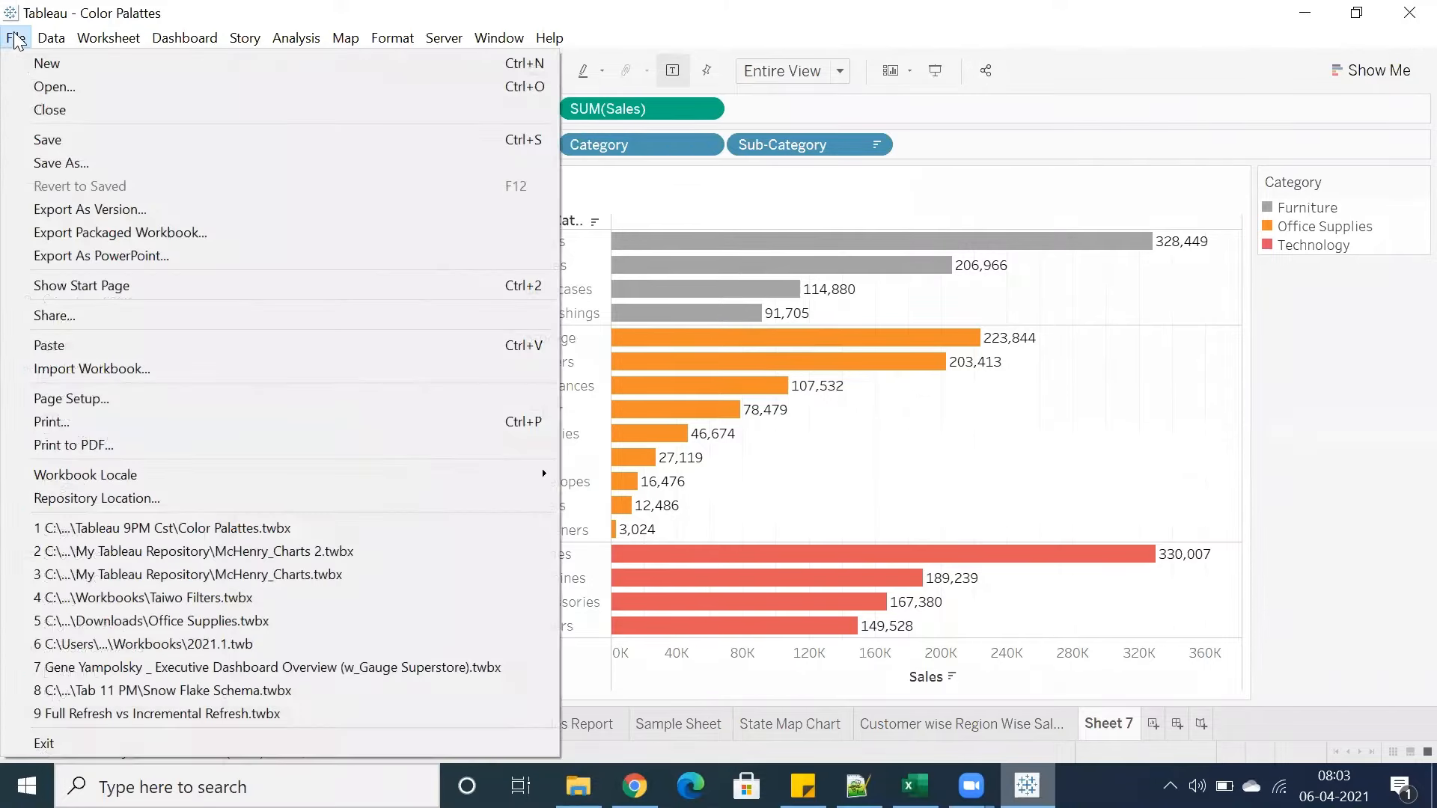
click(48, 65)
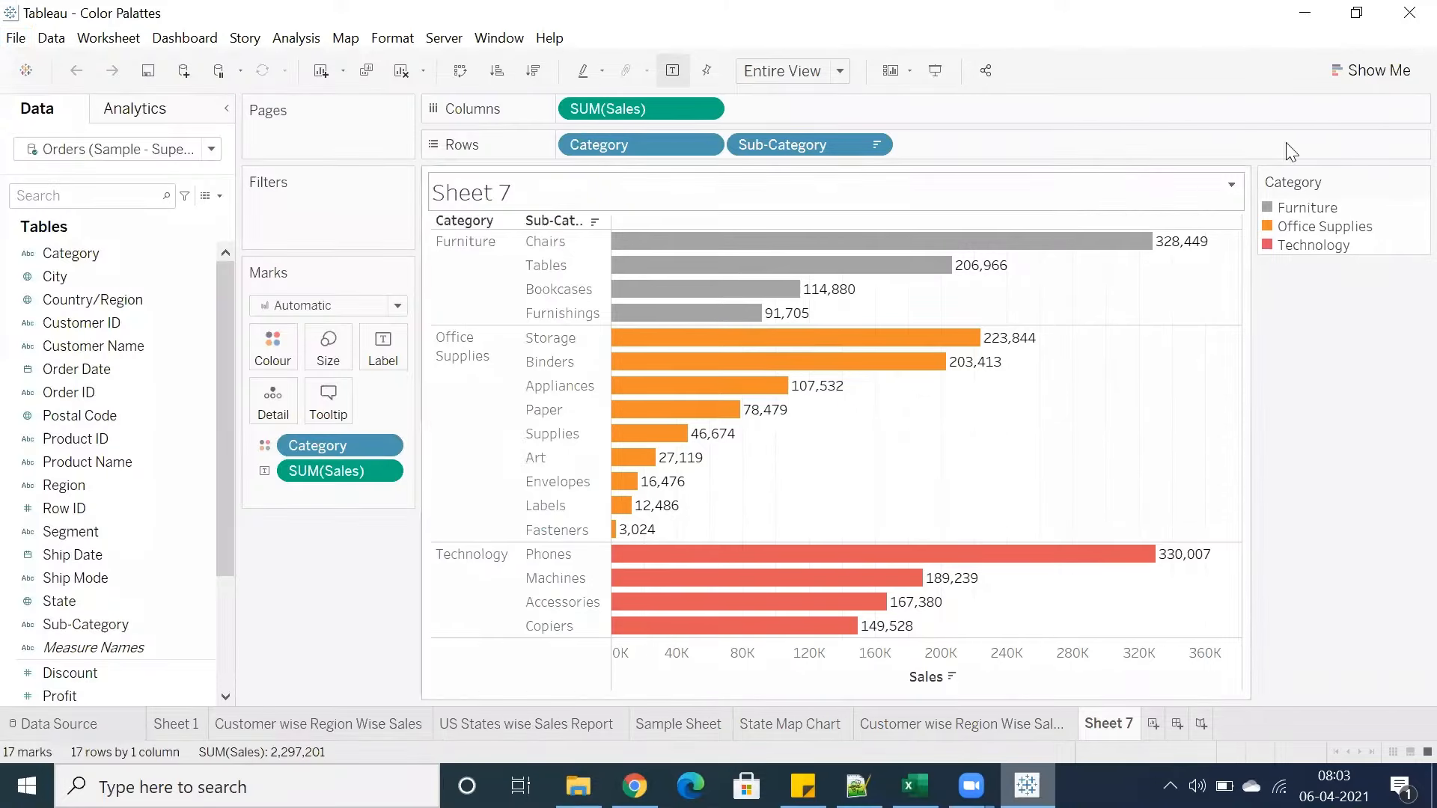
click(1394, 18)
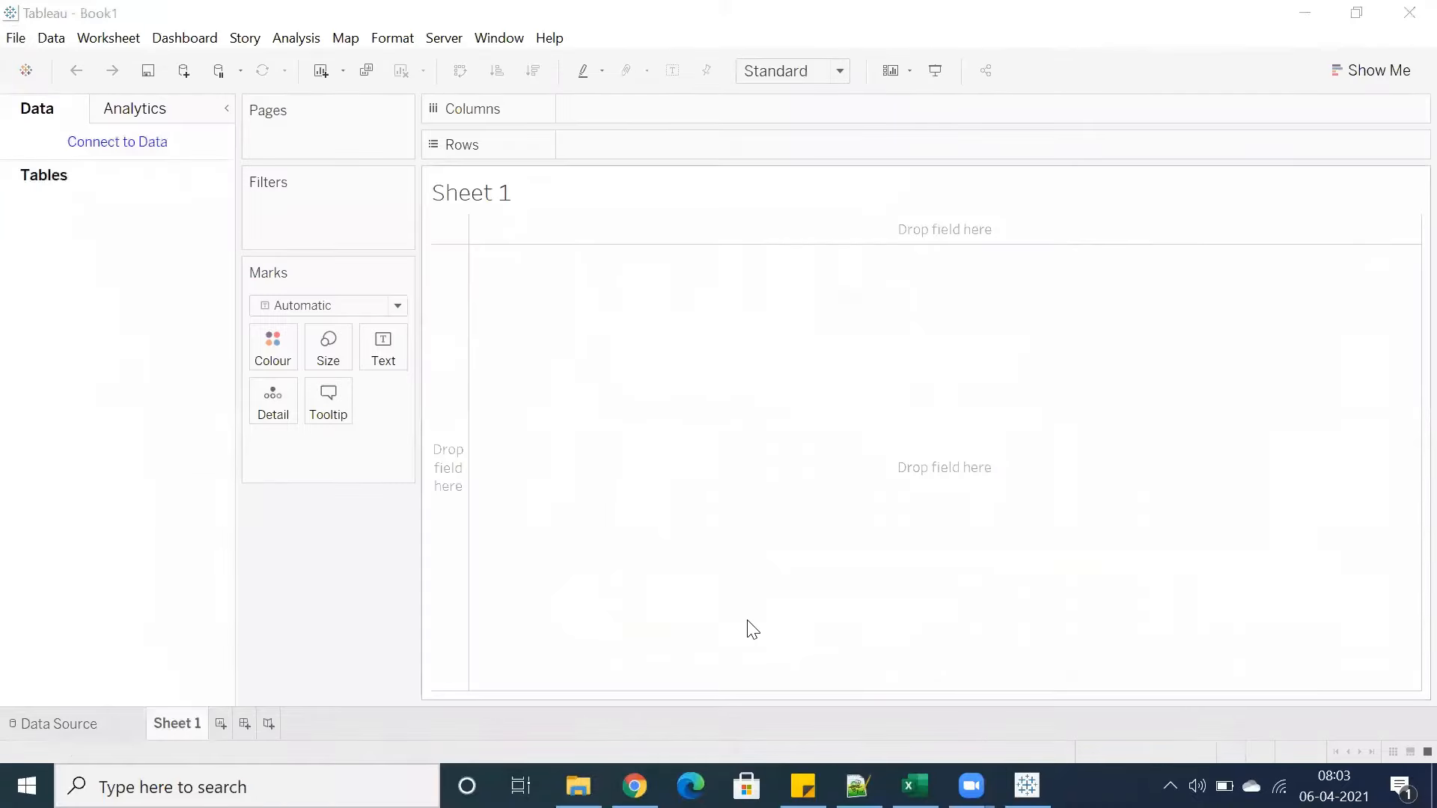
Connect the new workbook to the Sample - Superstore Excel file
click(114, 143)
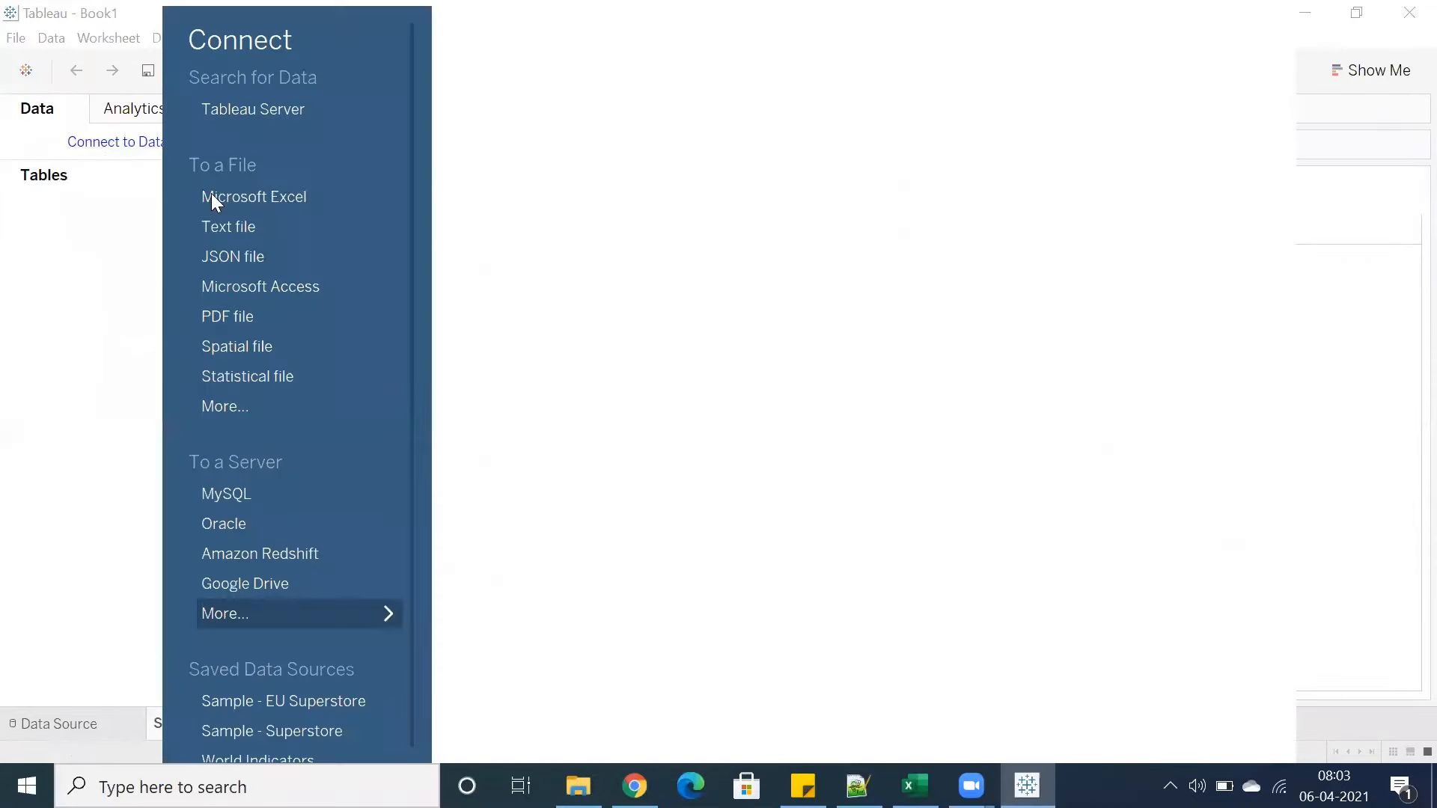
click(220, 199)
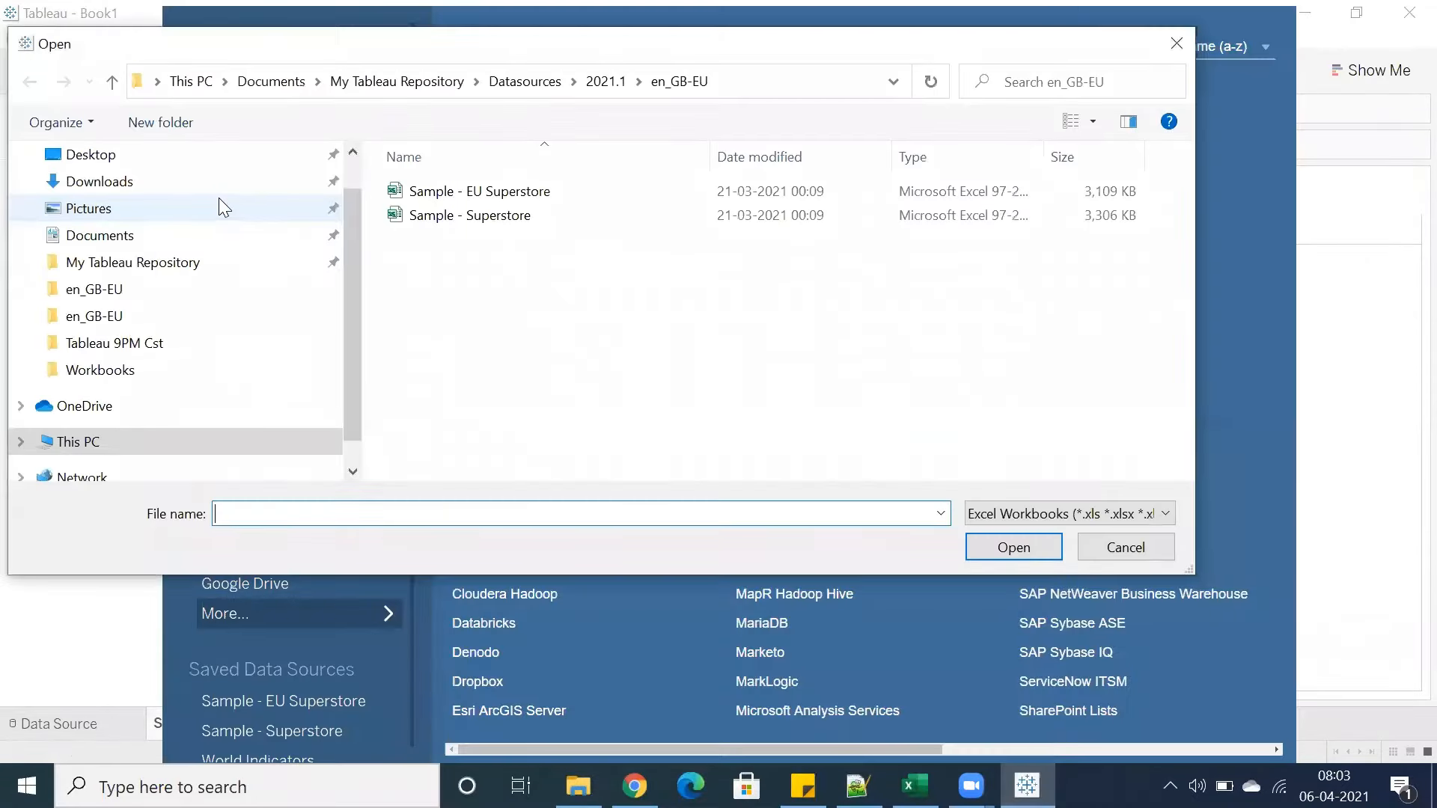
double_click(437, 215)
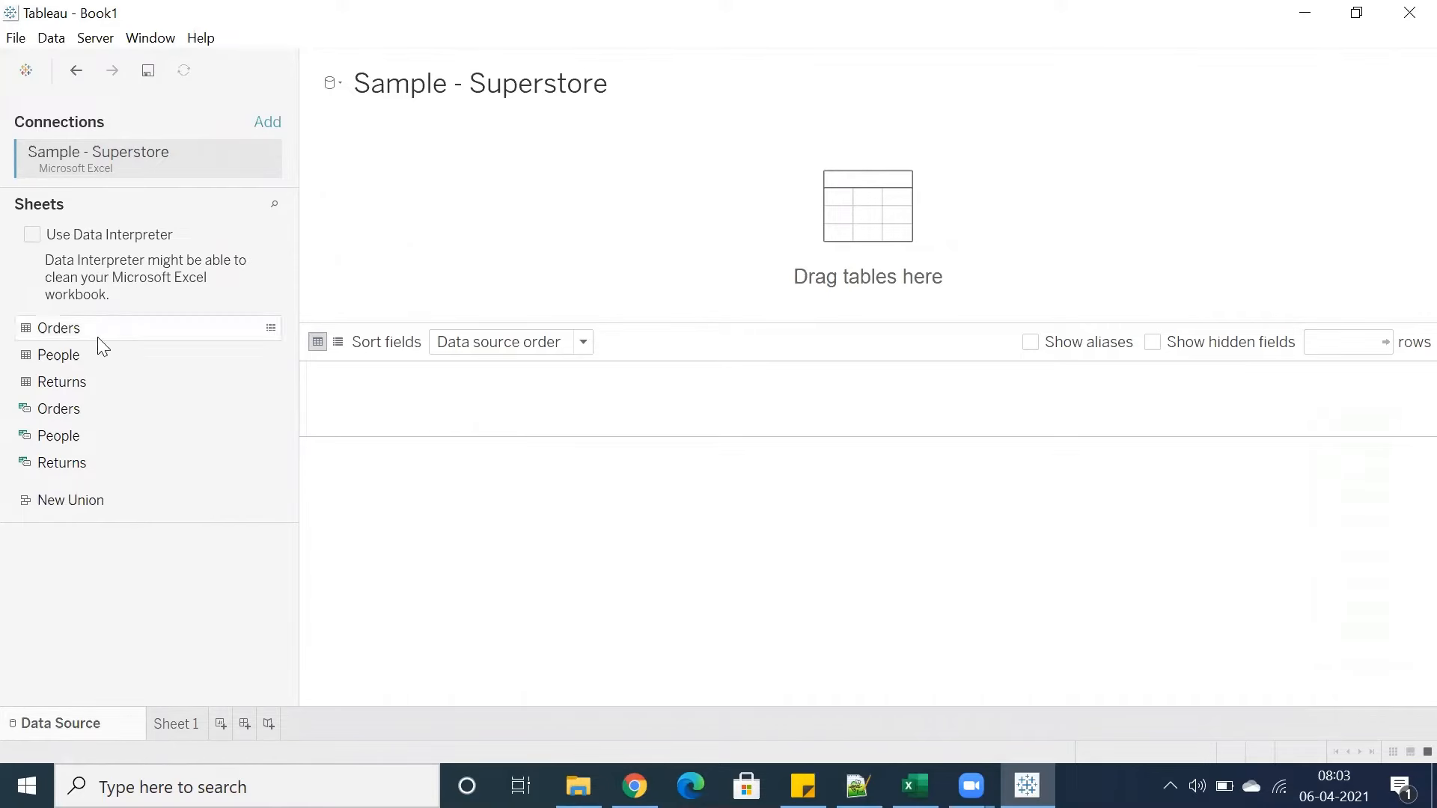
Add the Orders table to the data canvas and set the preview to 2000 rows
drag(97, 336, 452, 223)
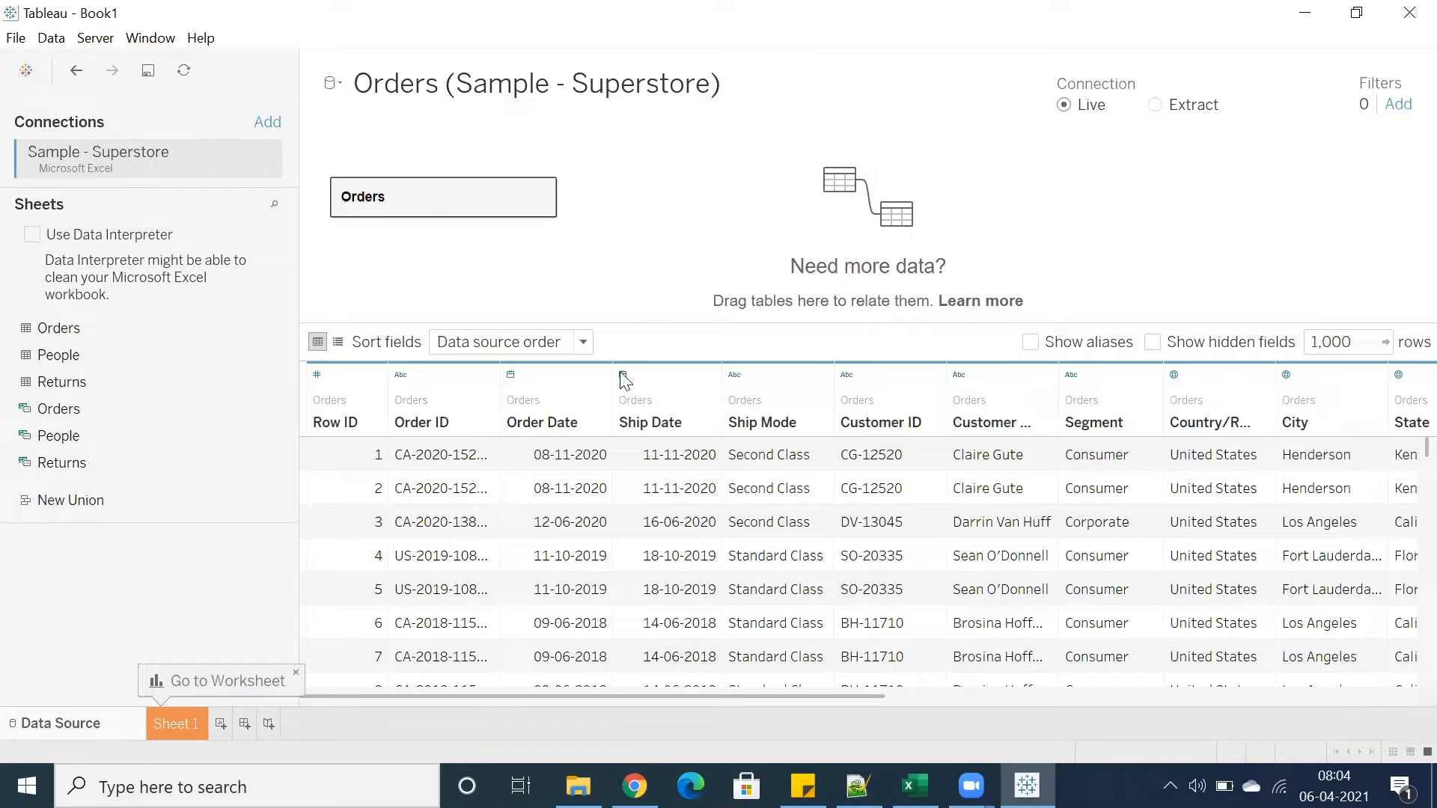
drag(445, 698, 531, 675)
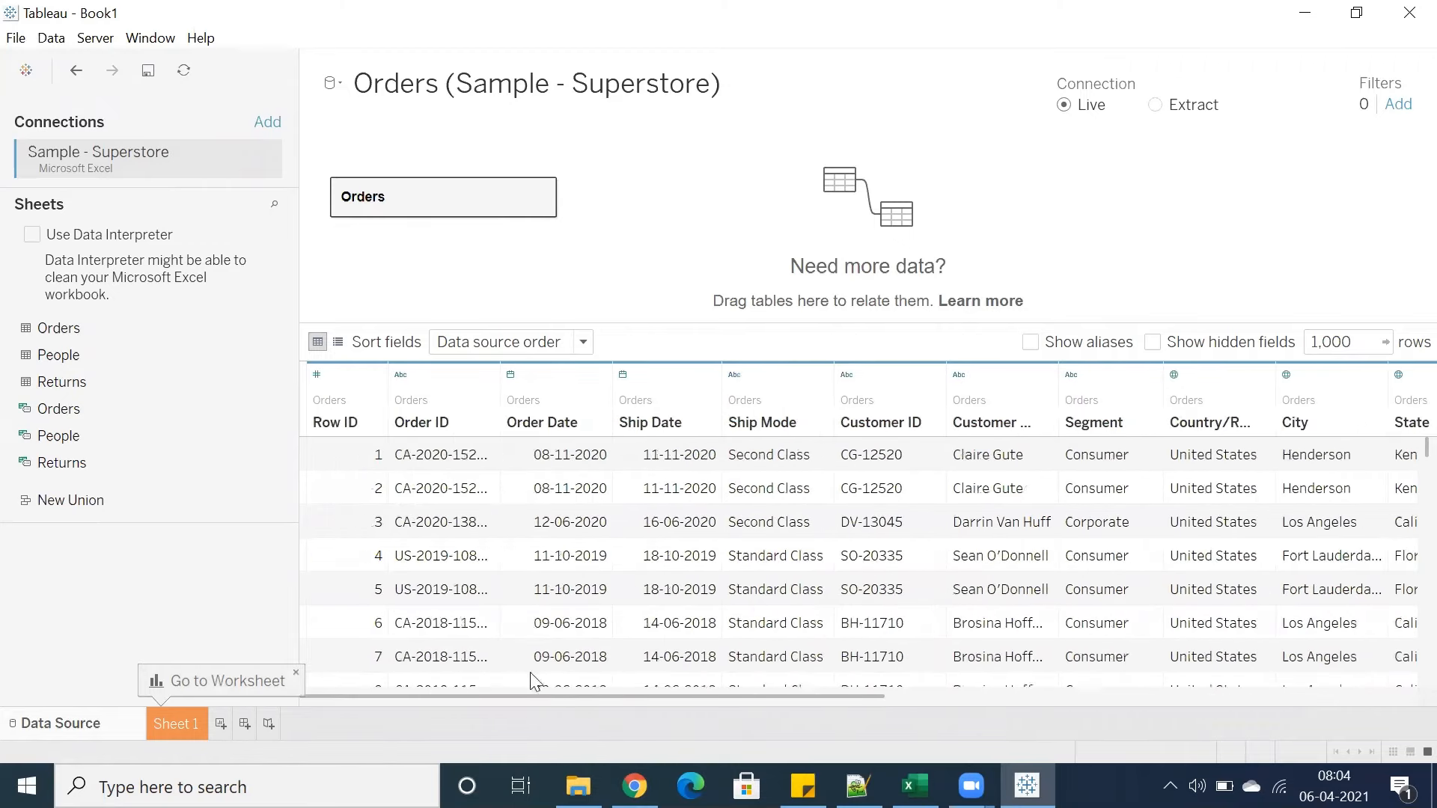
click(1361, 341)
text(2000)
key(Return)
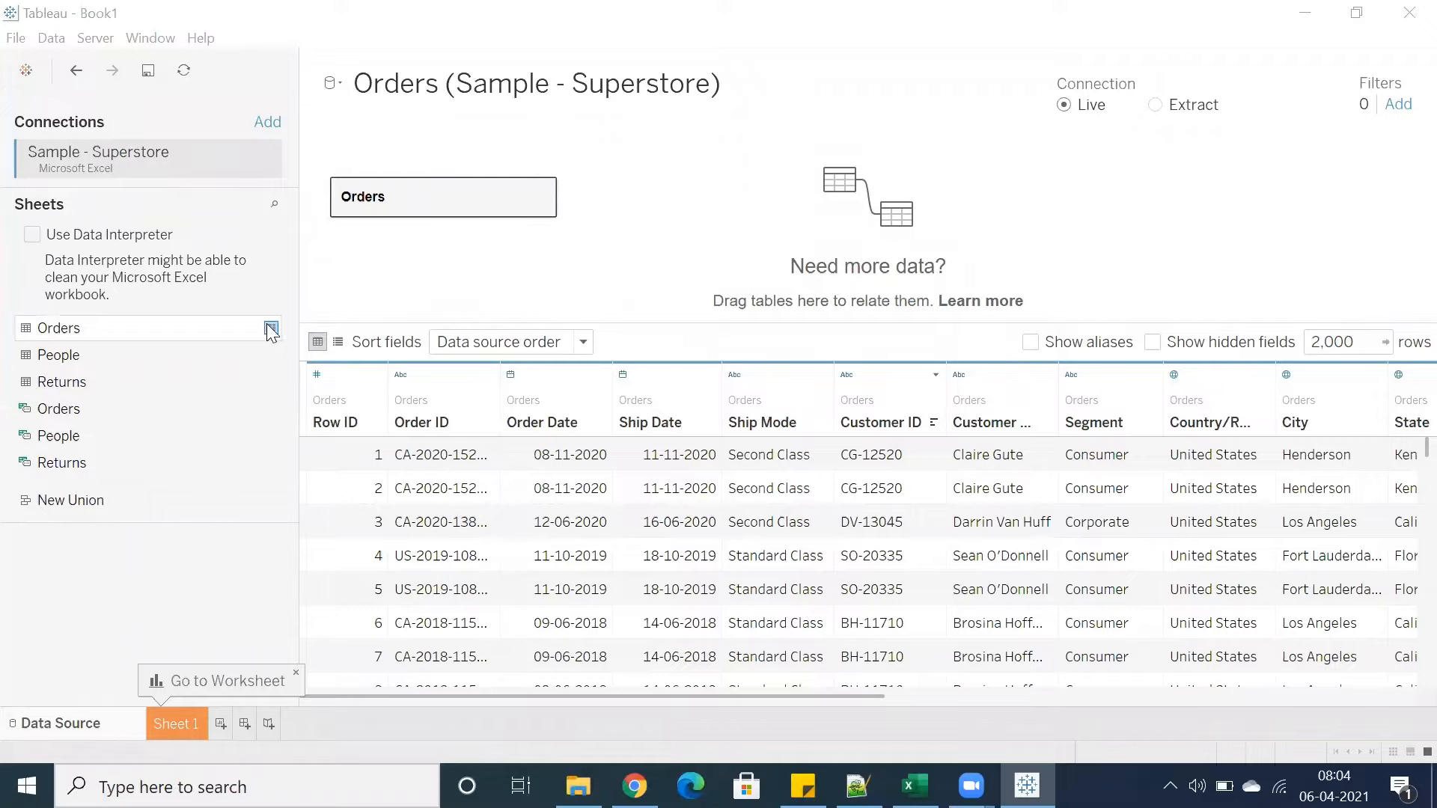
Open the full data view of the Orders table and browse through its rows
click(271, 329)
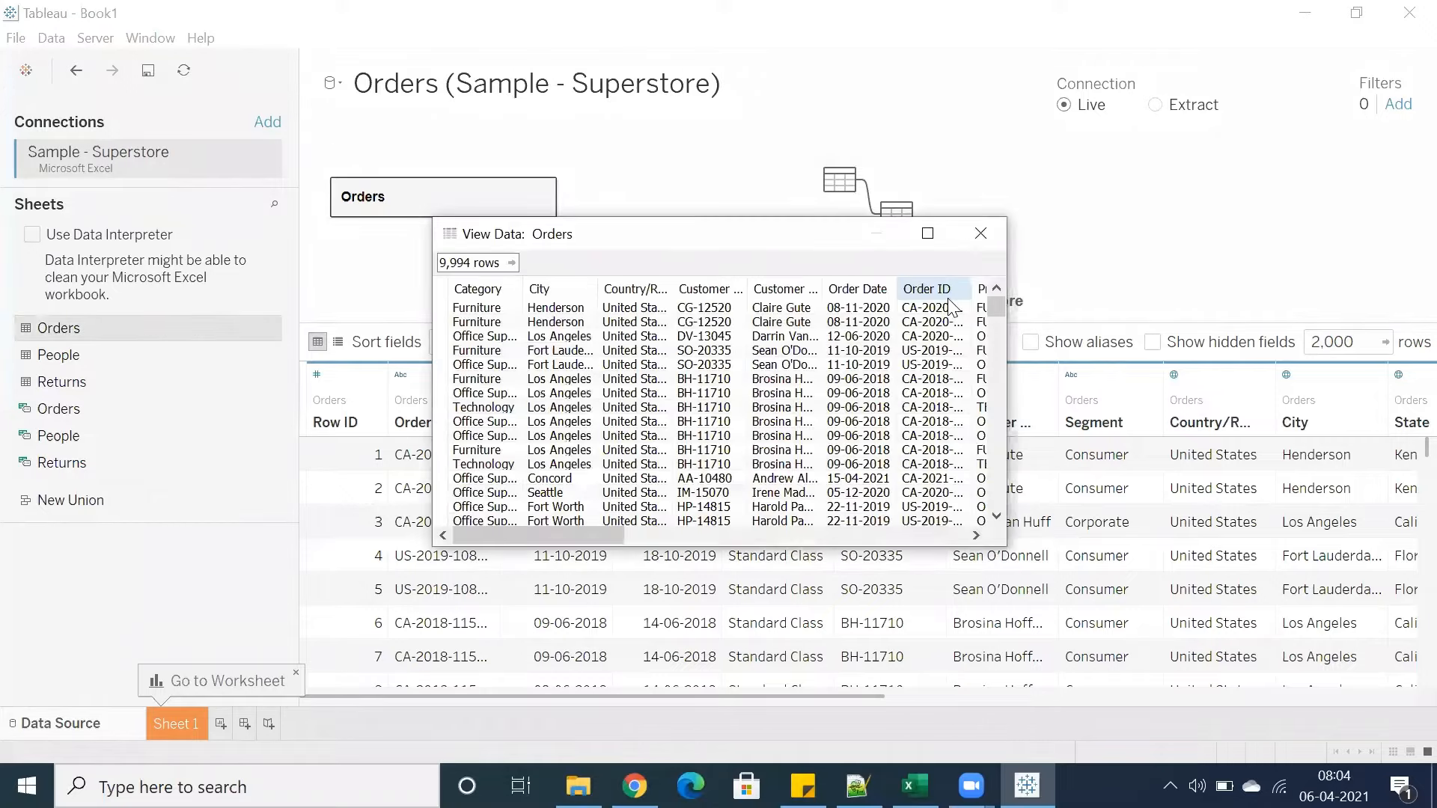
click(929, 235)
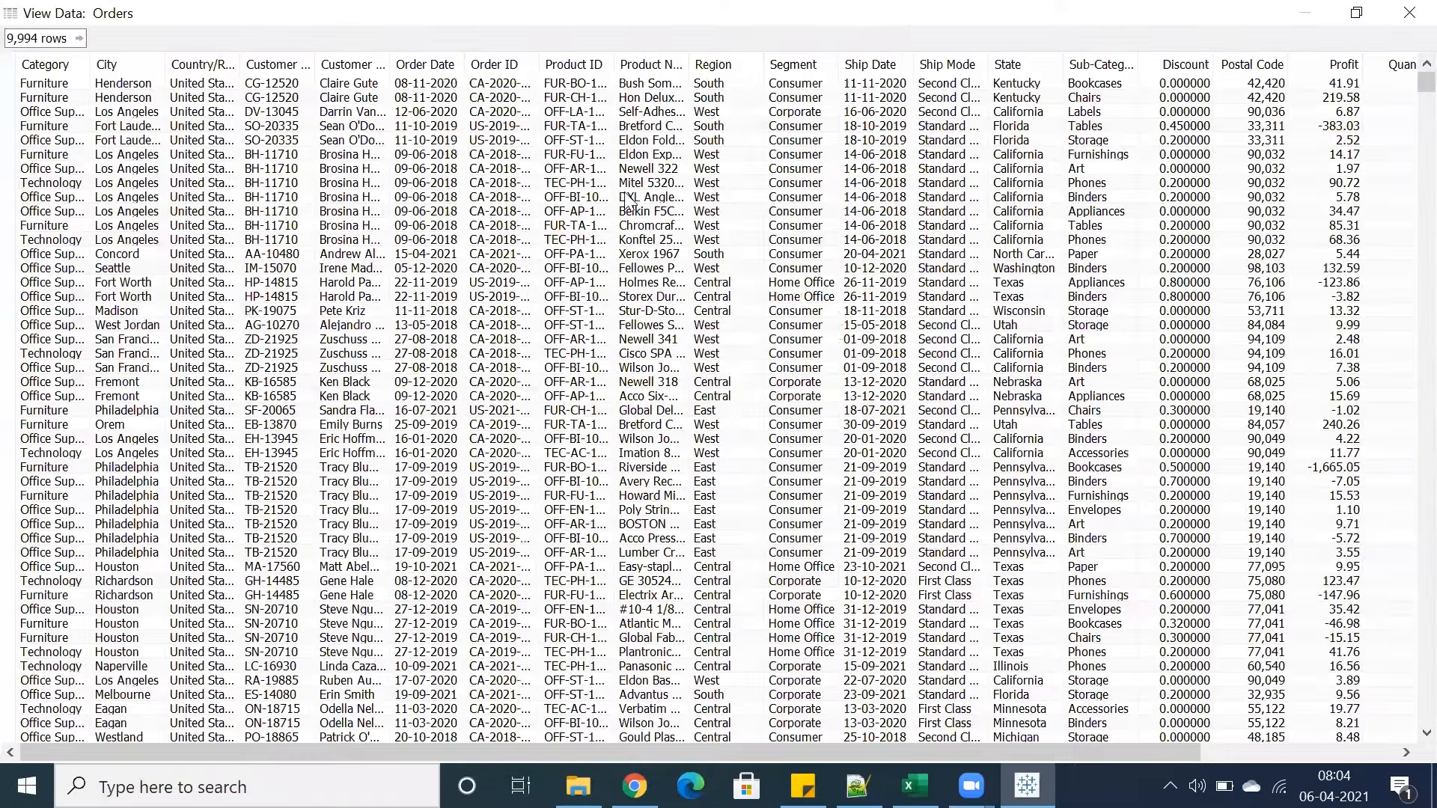
click(25, 40)
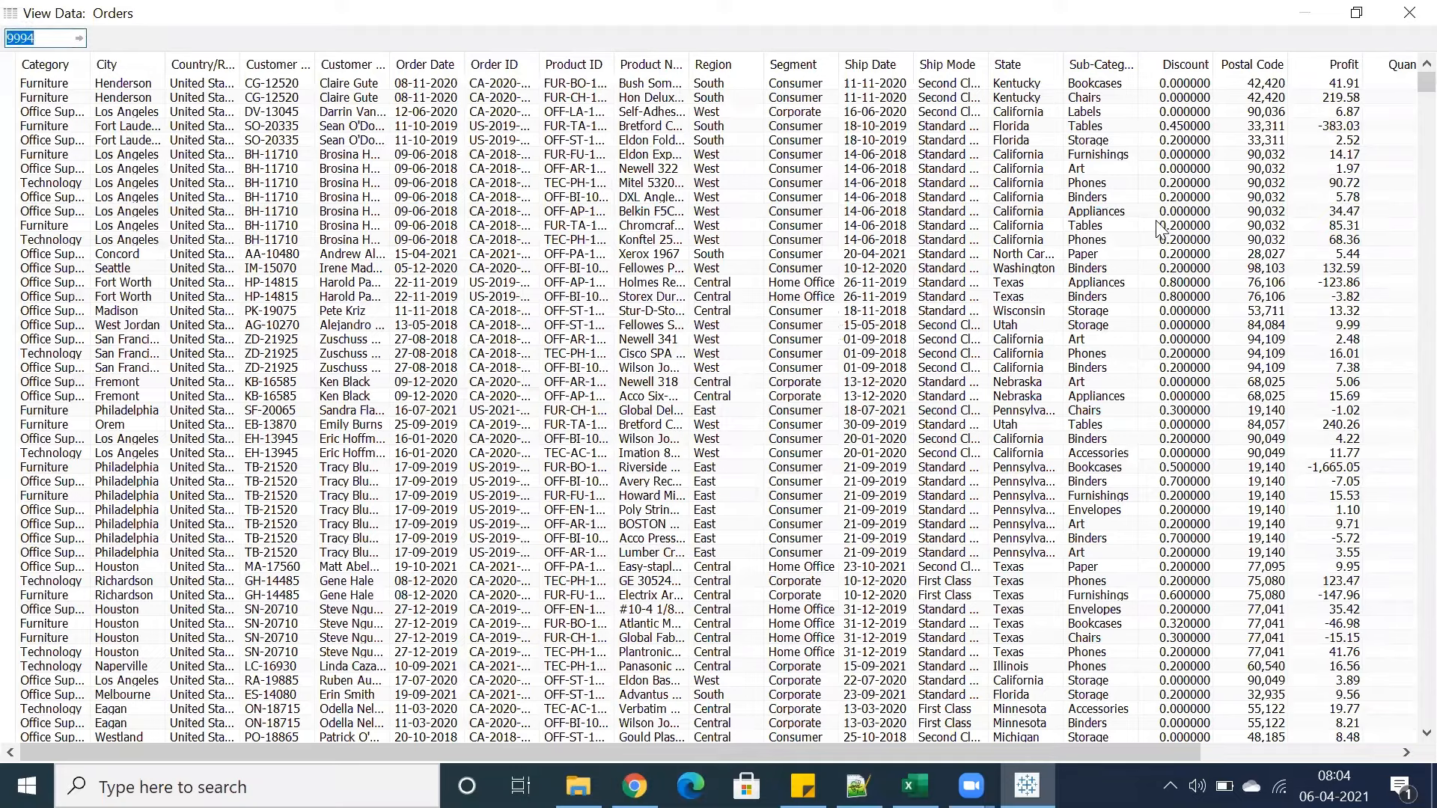
scroll(1159, 228, down, 15)
scroll(1283, 69, down, 15)
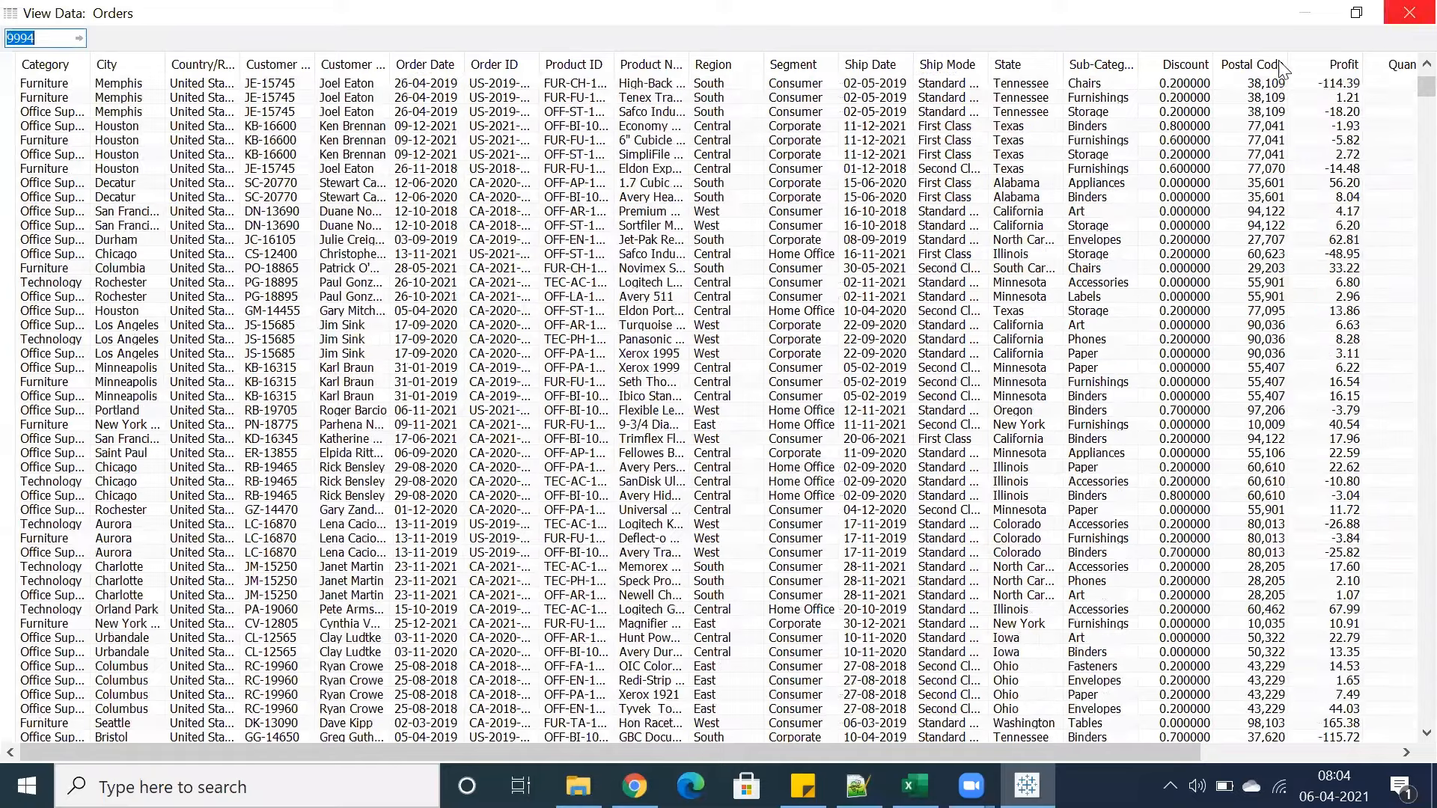
click(1410, 12)
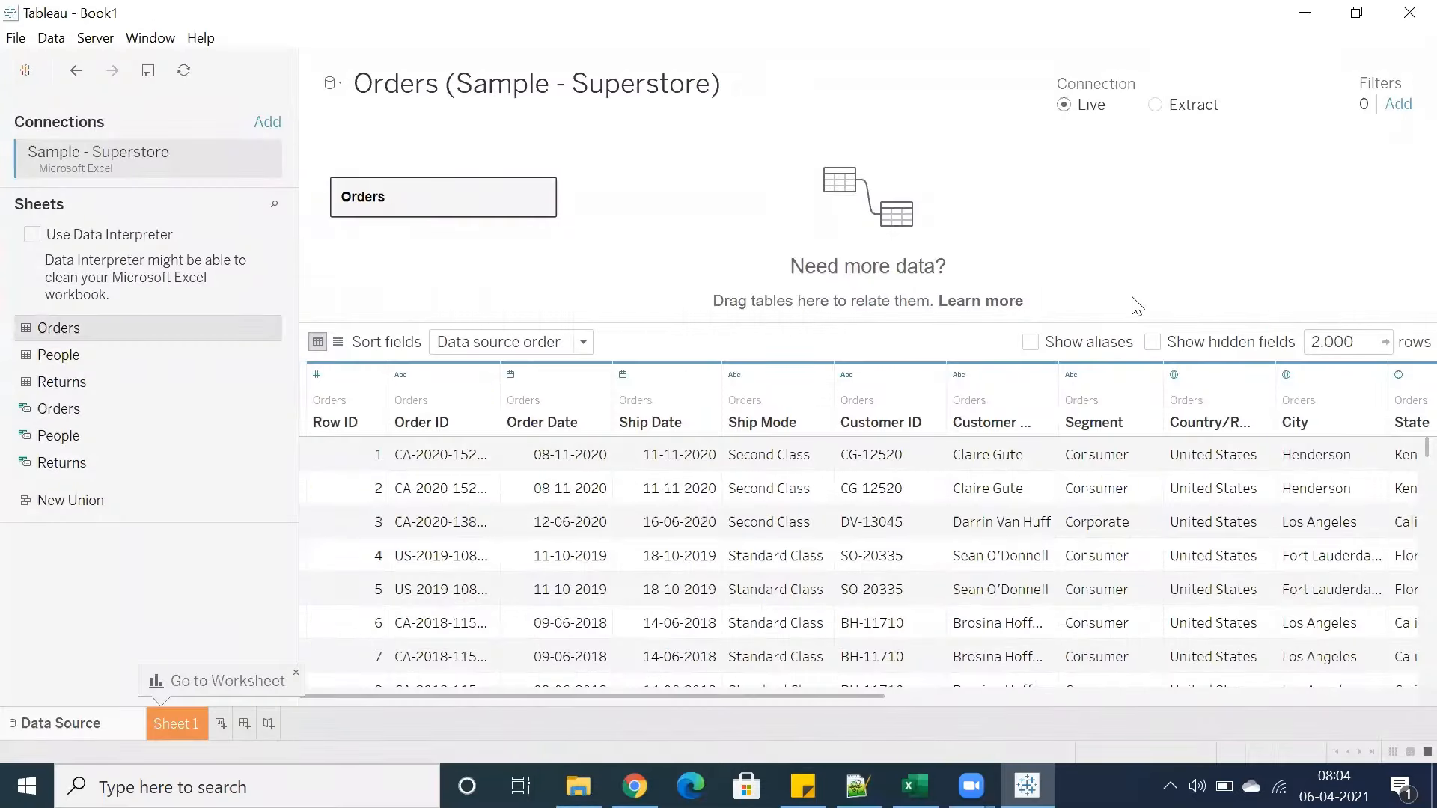
Switch to the Excel notes and list Sheets, Dashboards and Stories in cells C5 to C7
click(189, 725)
click(915, 786)
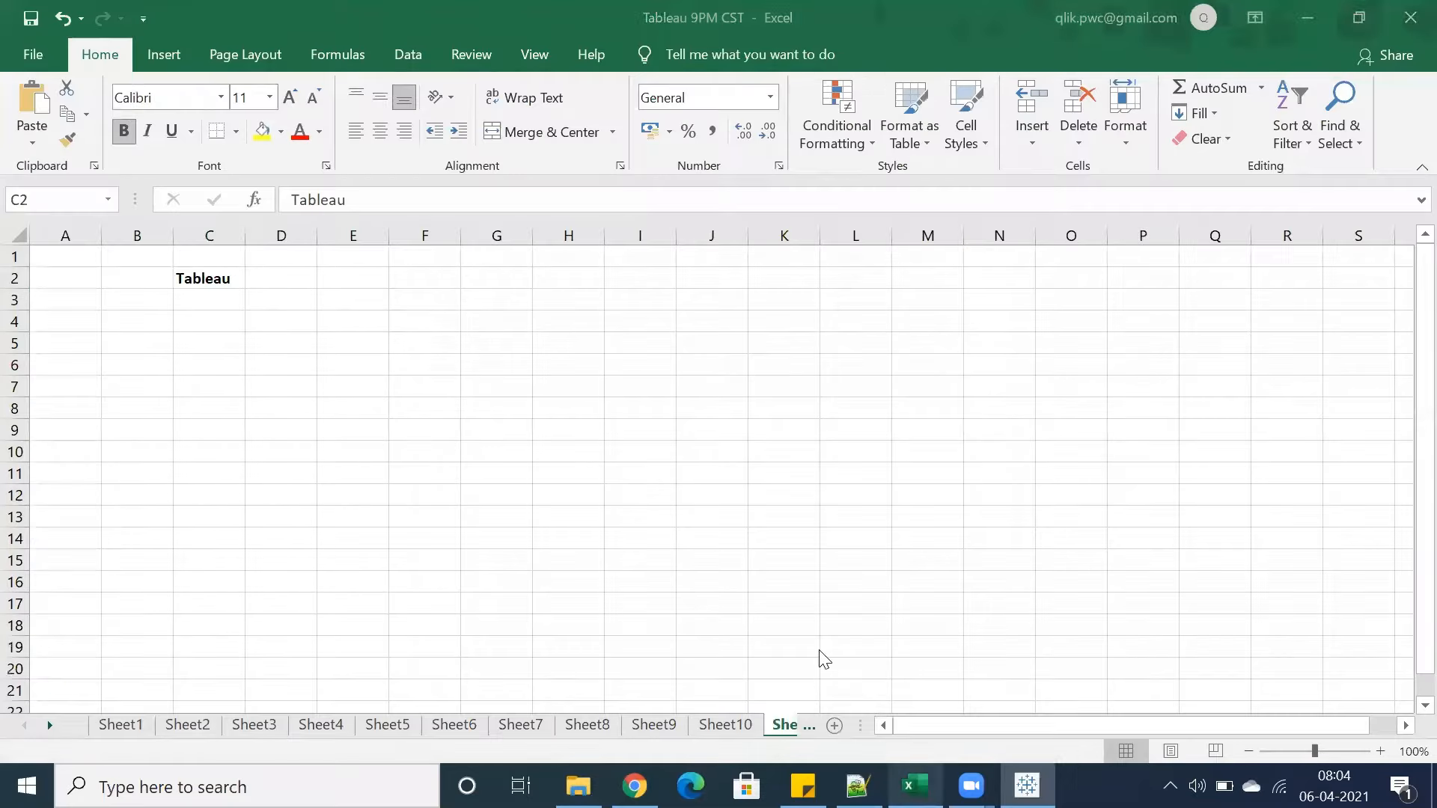
click(194, 342)
text(Sh)
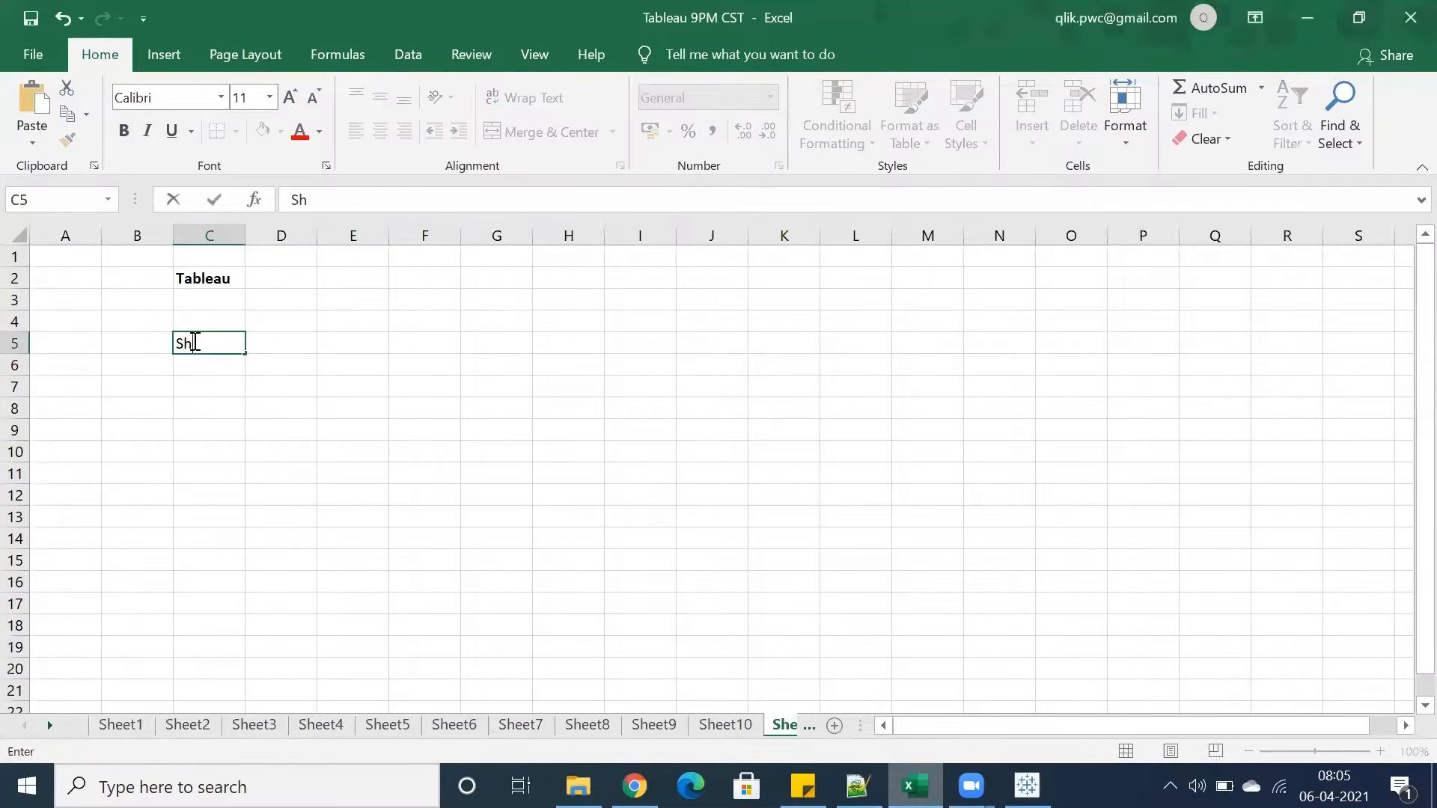
text(eets)
key(Return)
text(Dashboards)
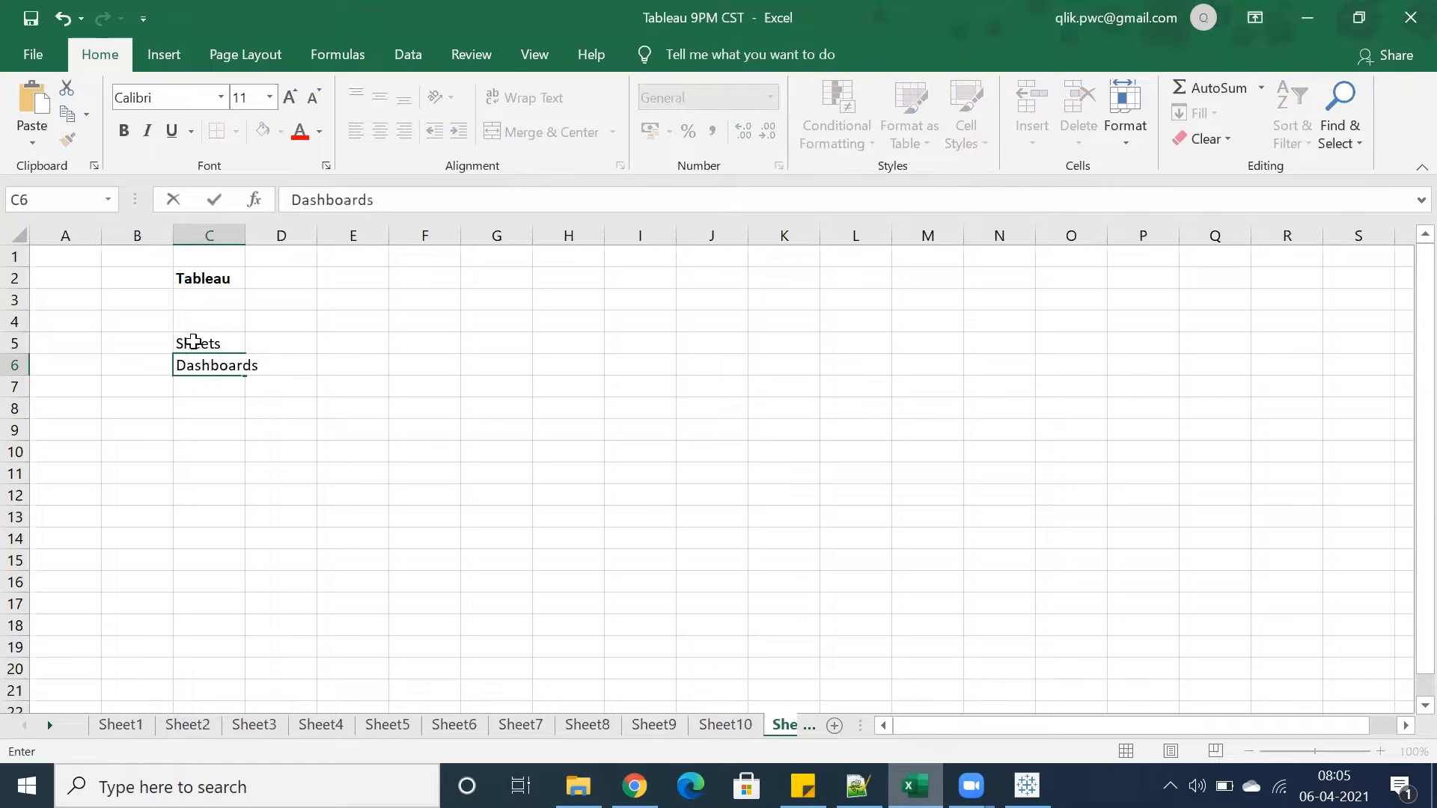
key(Return)
text(Stories)
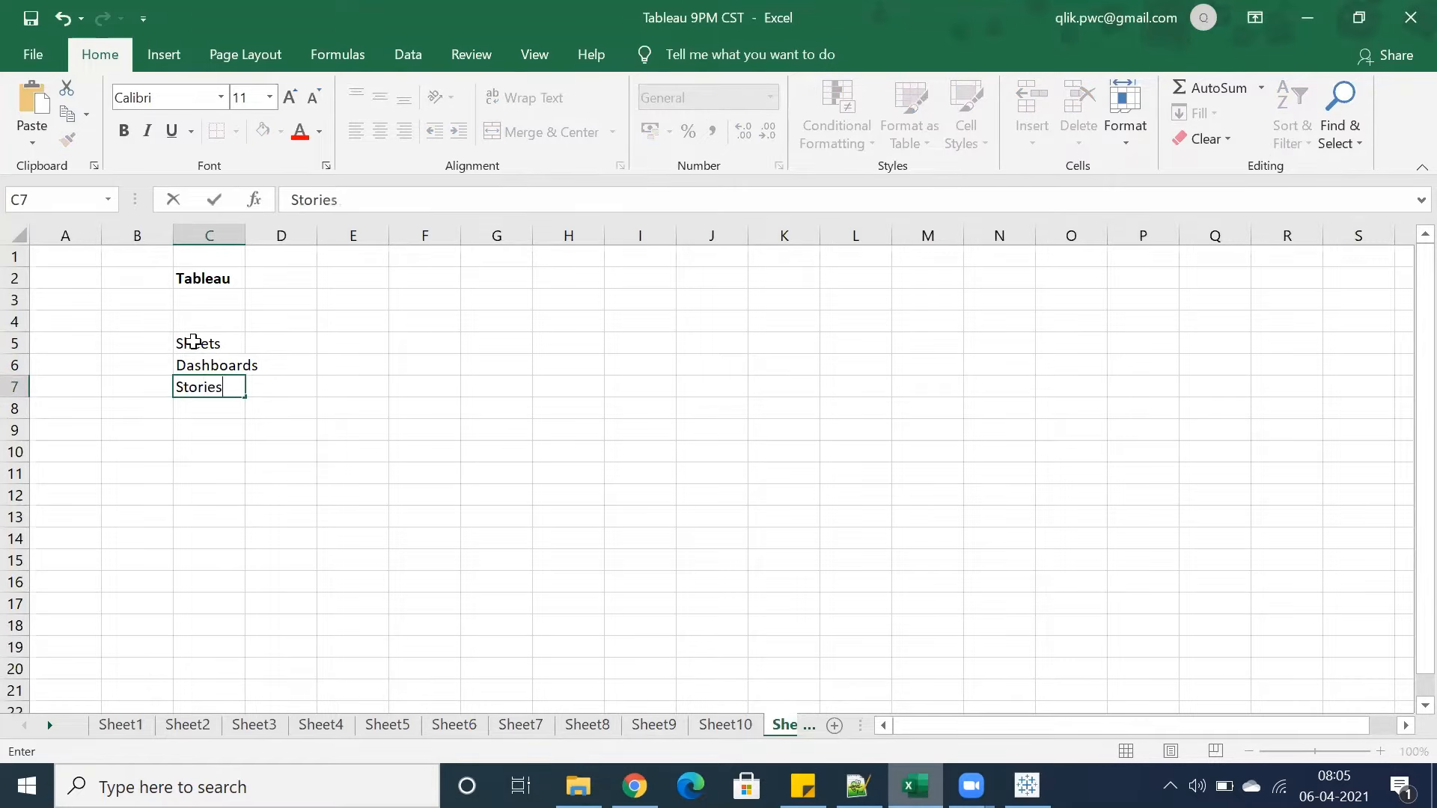
key(Return)
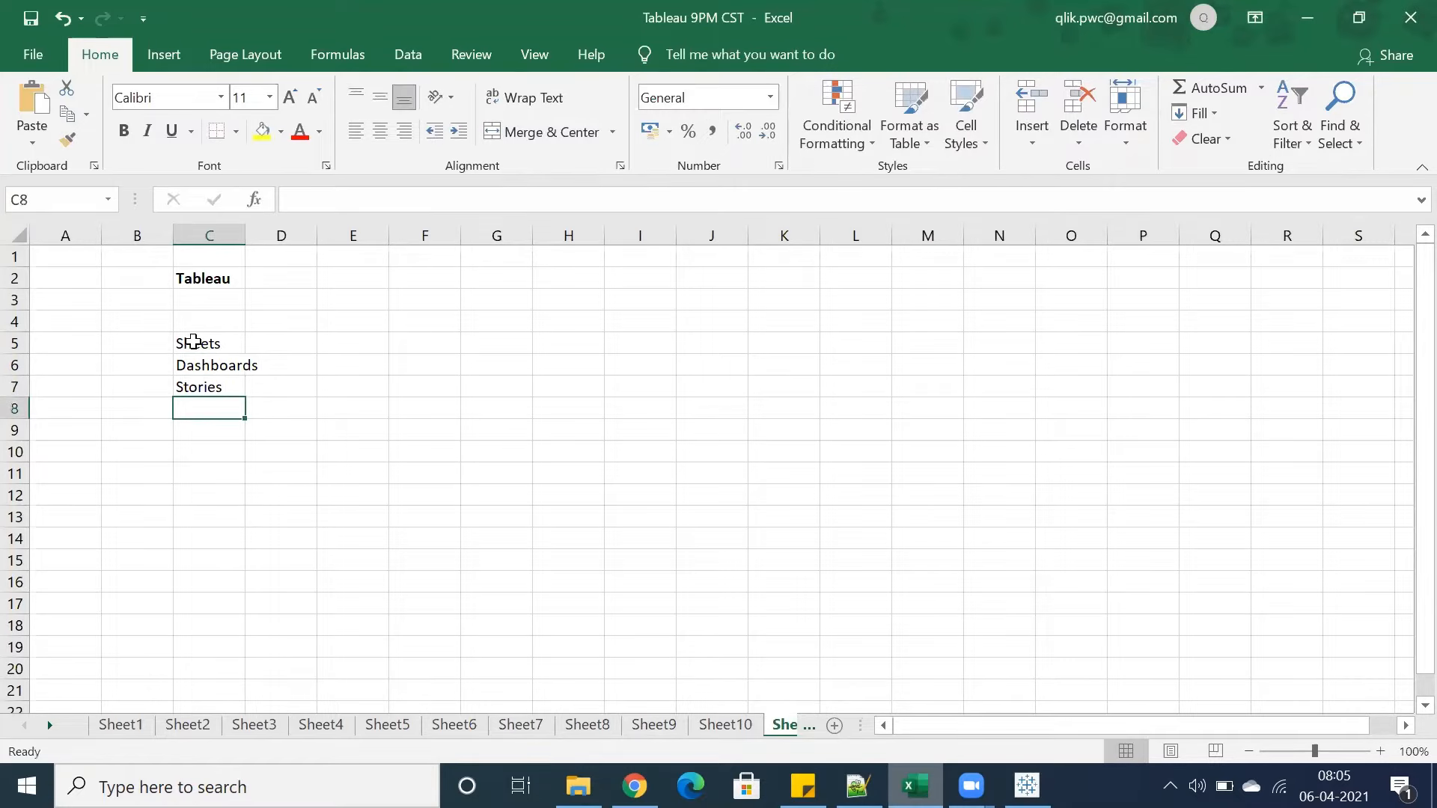
Make the listed items bold and colour Sheets and Dashboards red
drag(193, 341, 207, 367)
click(123, 131)
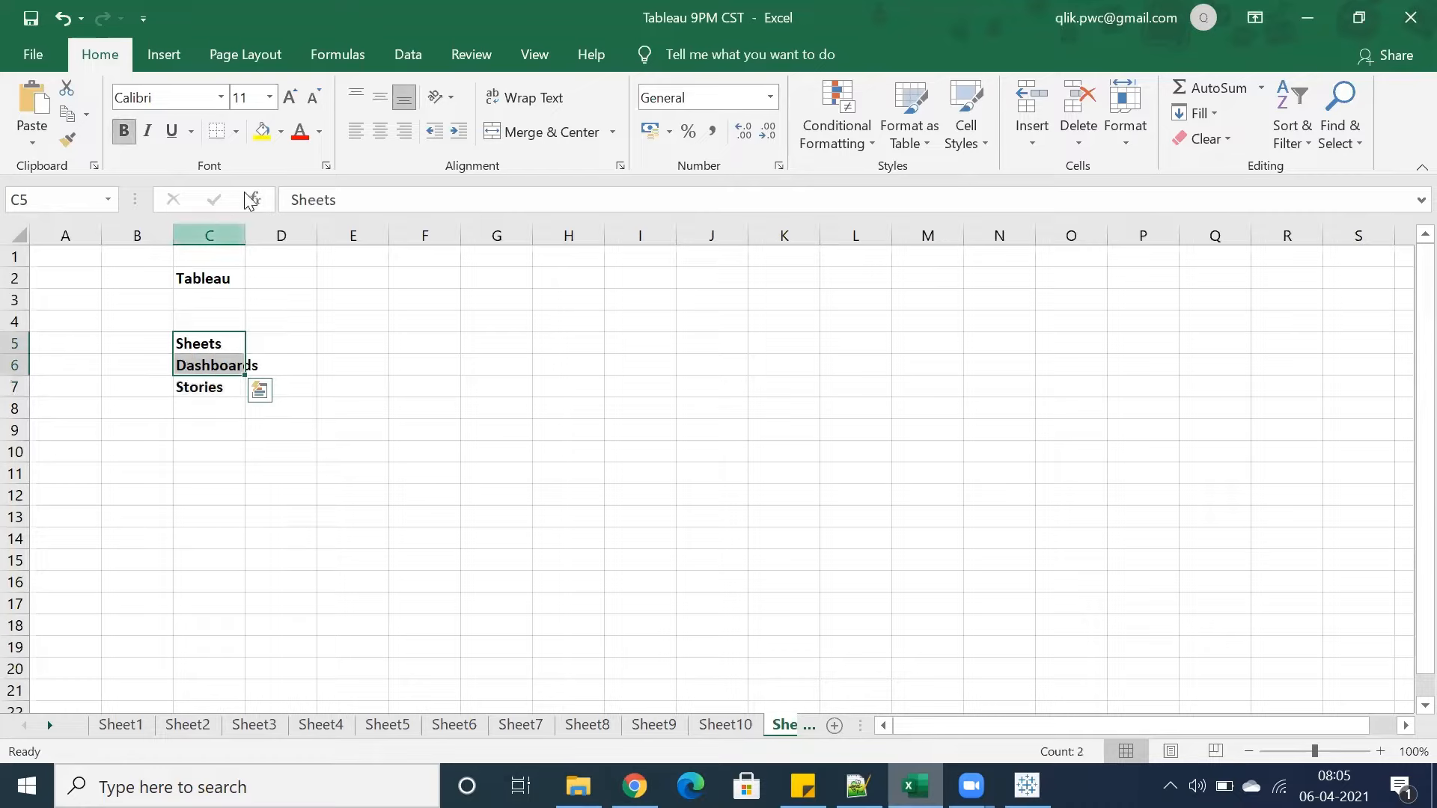
click(299, 131)
click(196, 426)
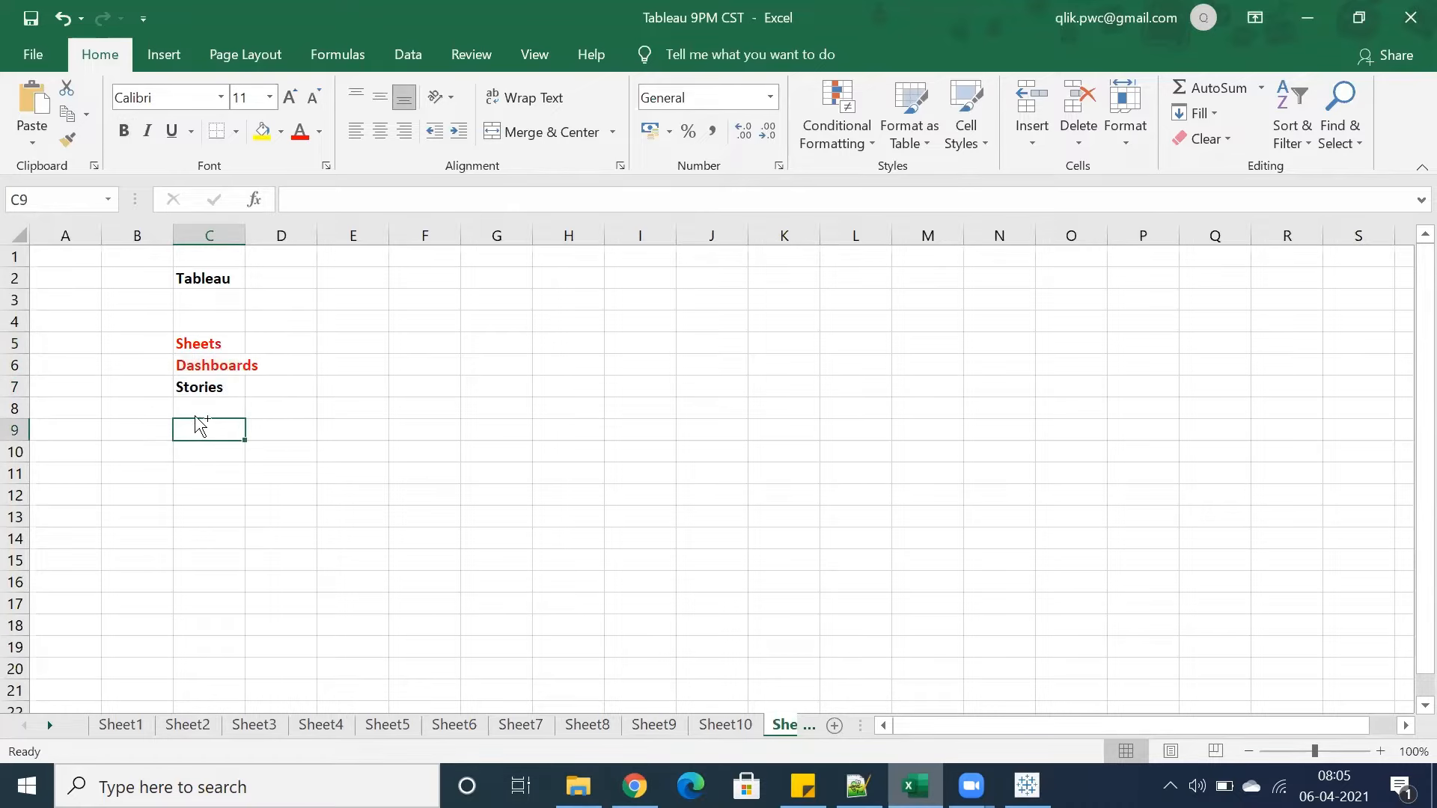
click(200, 361)
drag(199, 339, 218, 374)
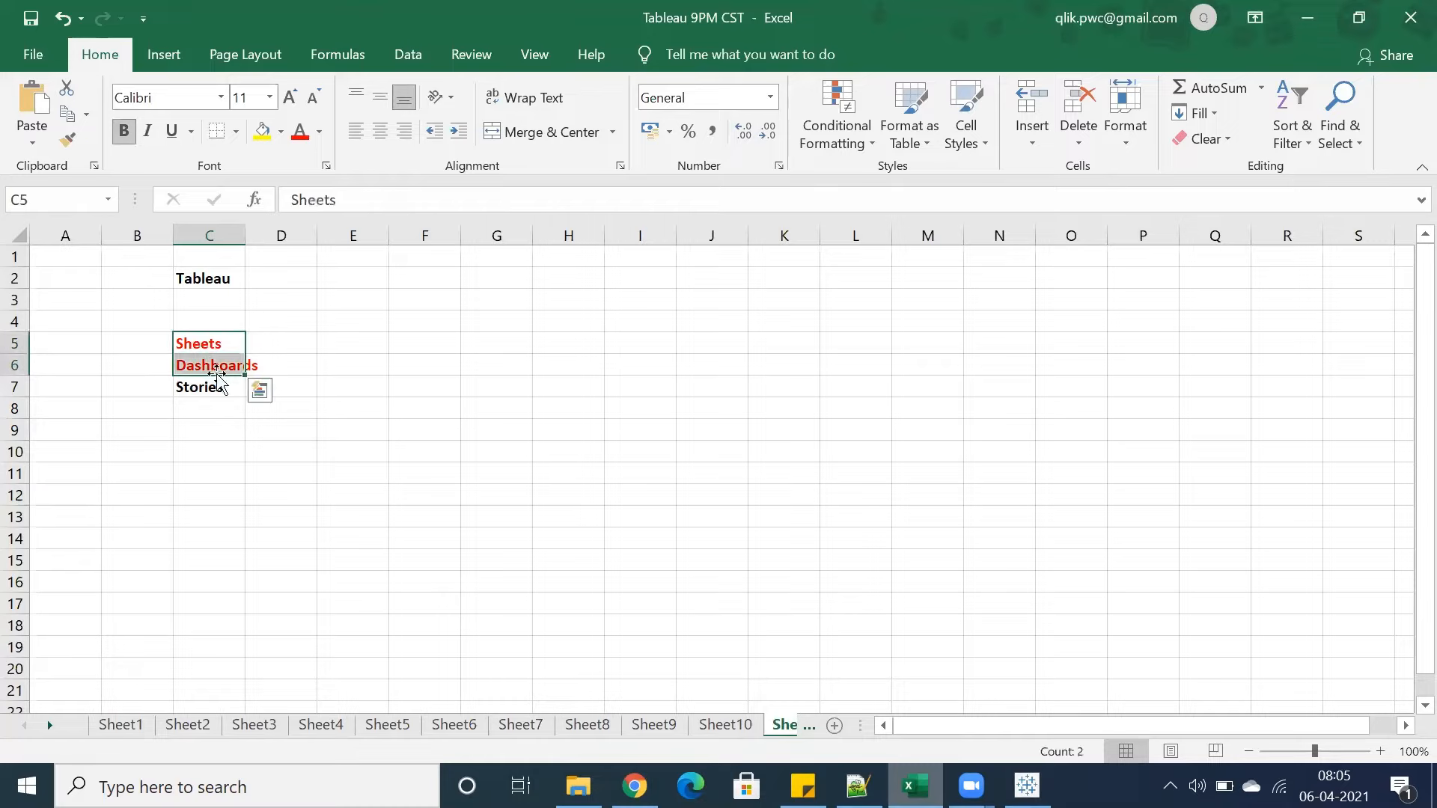
click(219, 387)
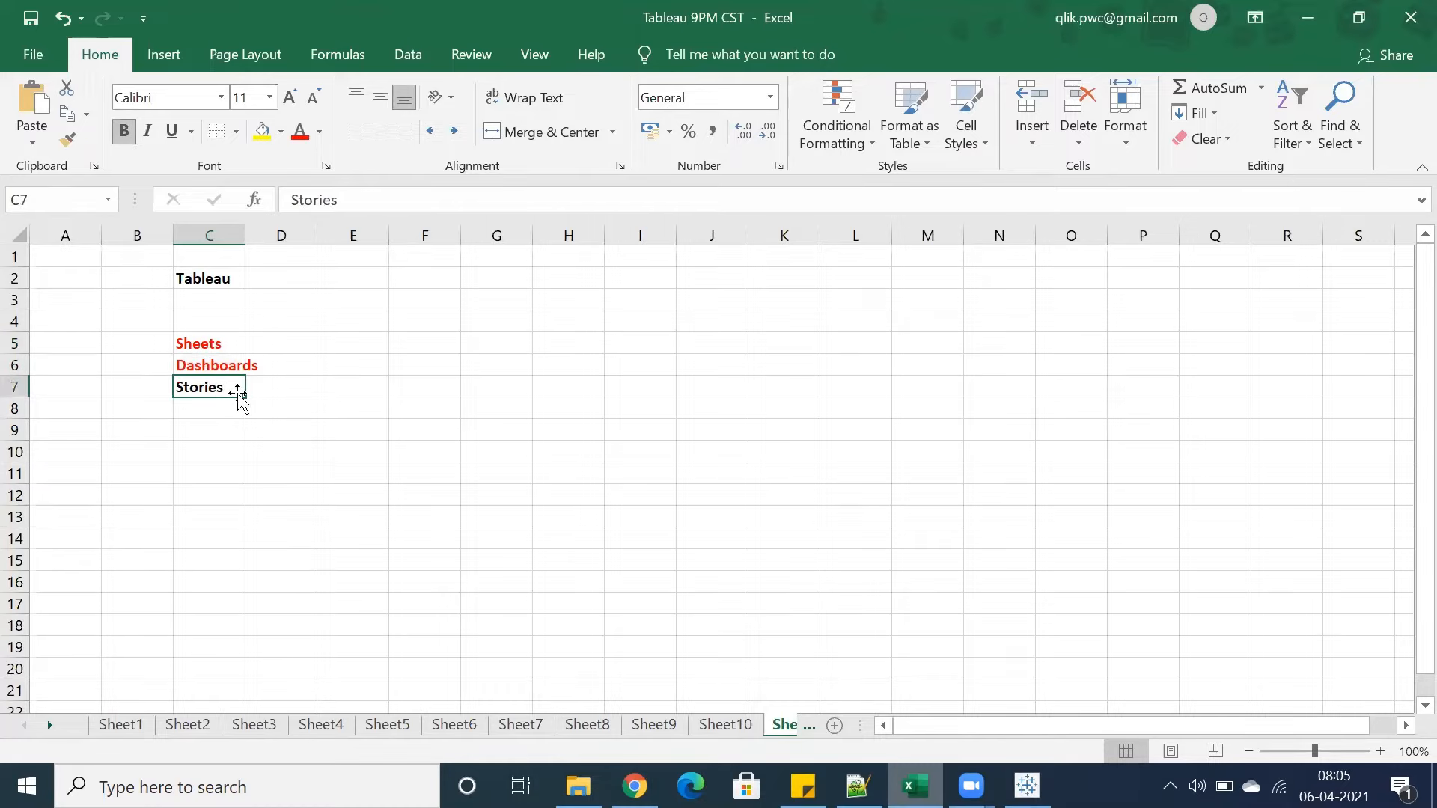
click(205, 367)
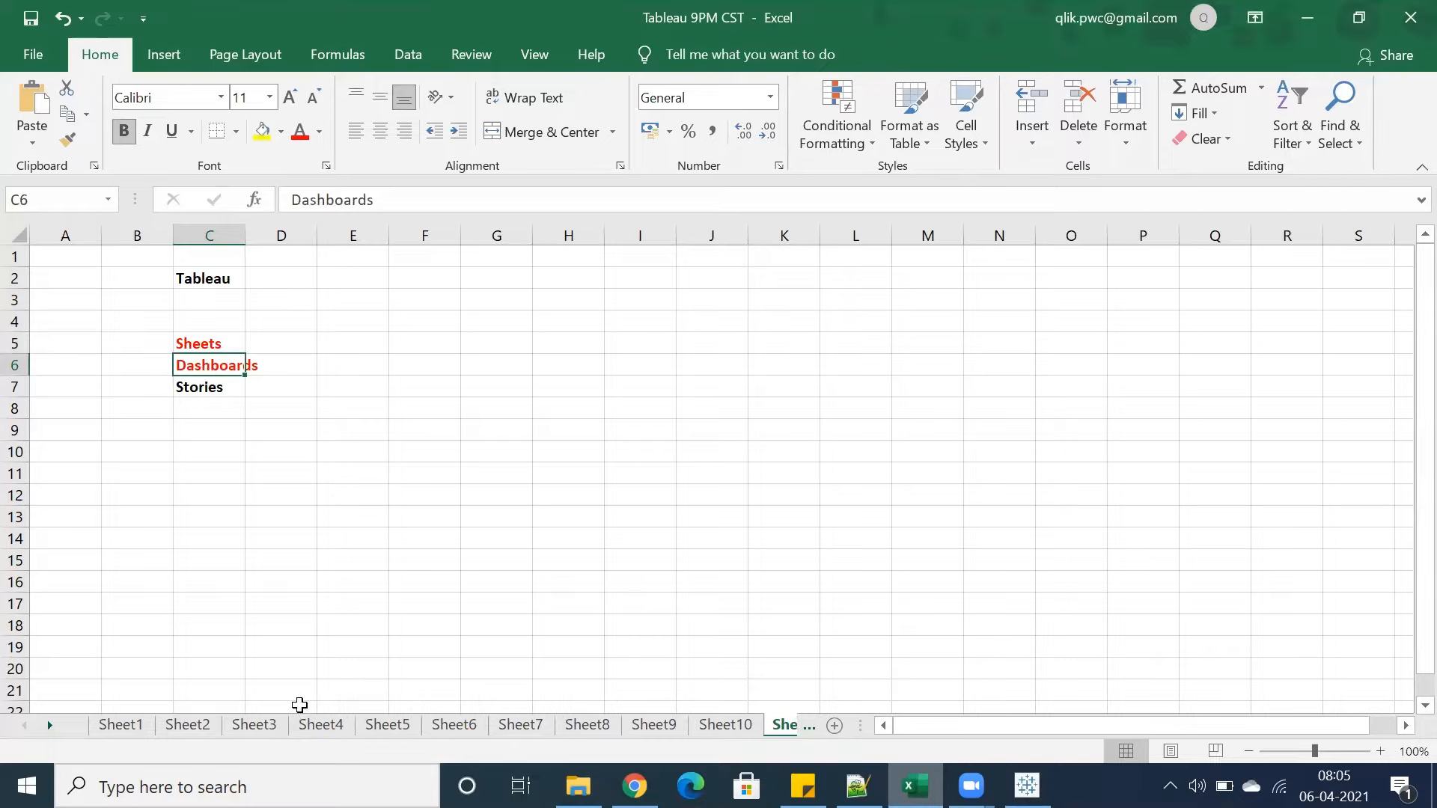
drag(860, 725, 958, 720)
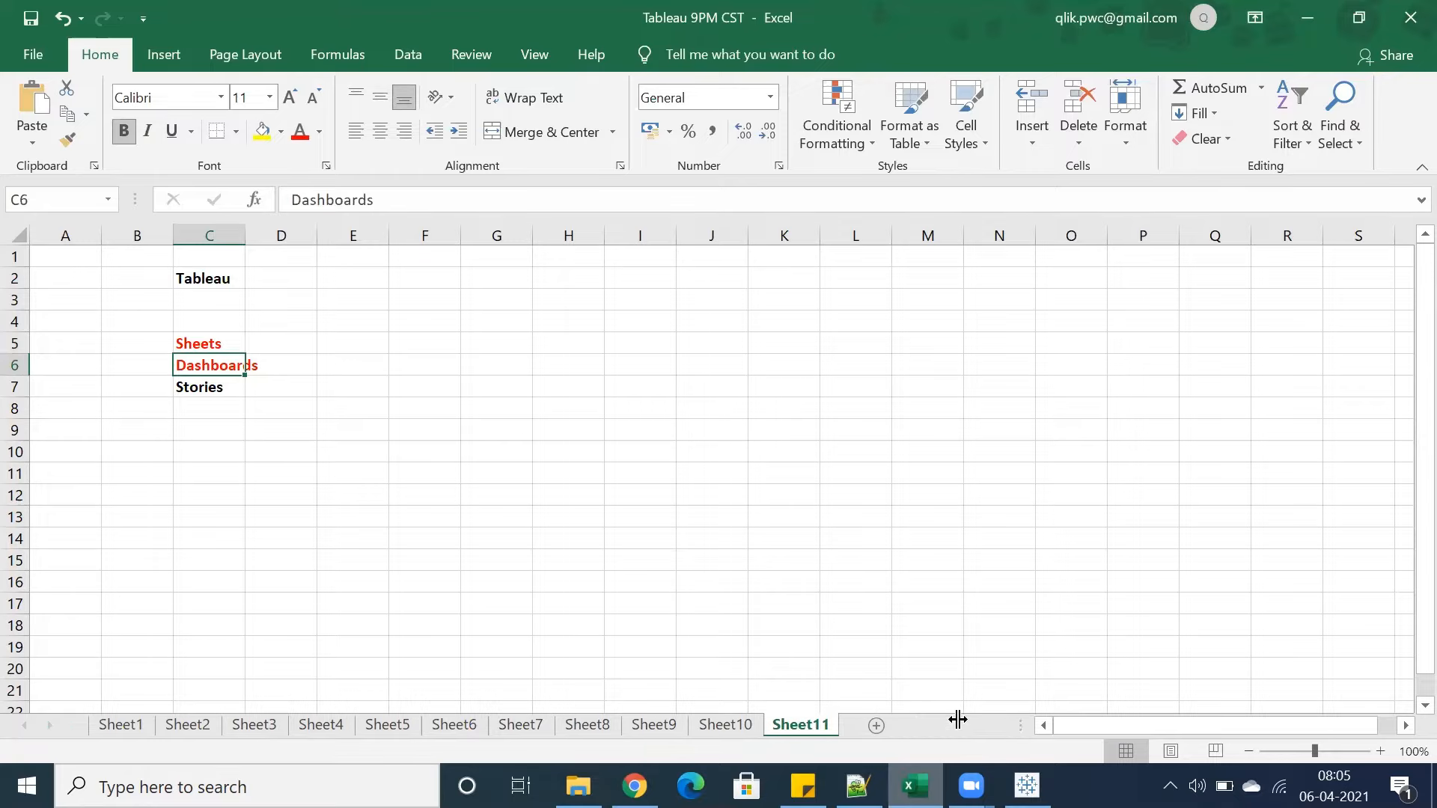
Return to Tableau's data source page and relate the People table to Orders on the canvas
click(1027, 785)
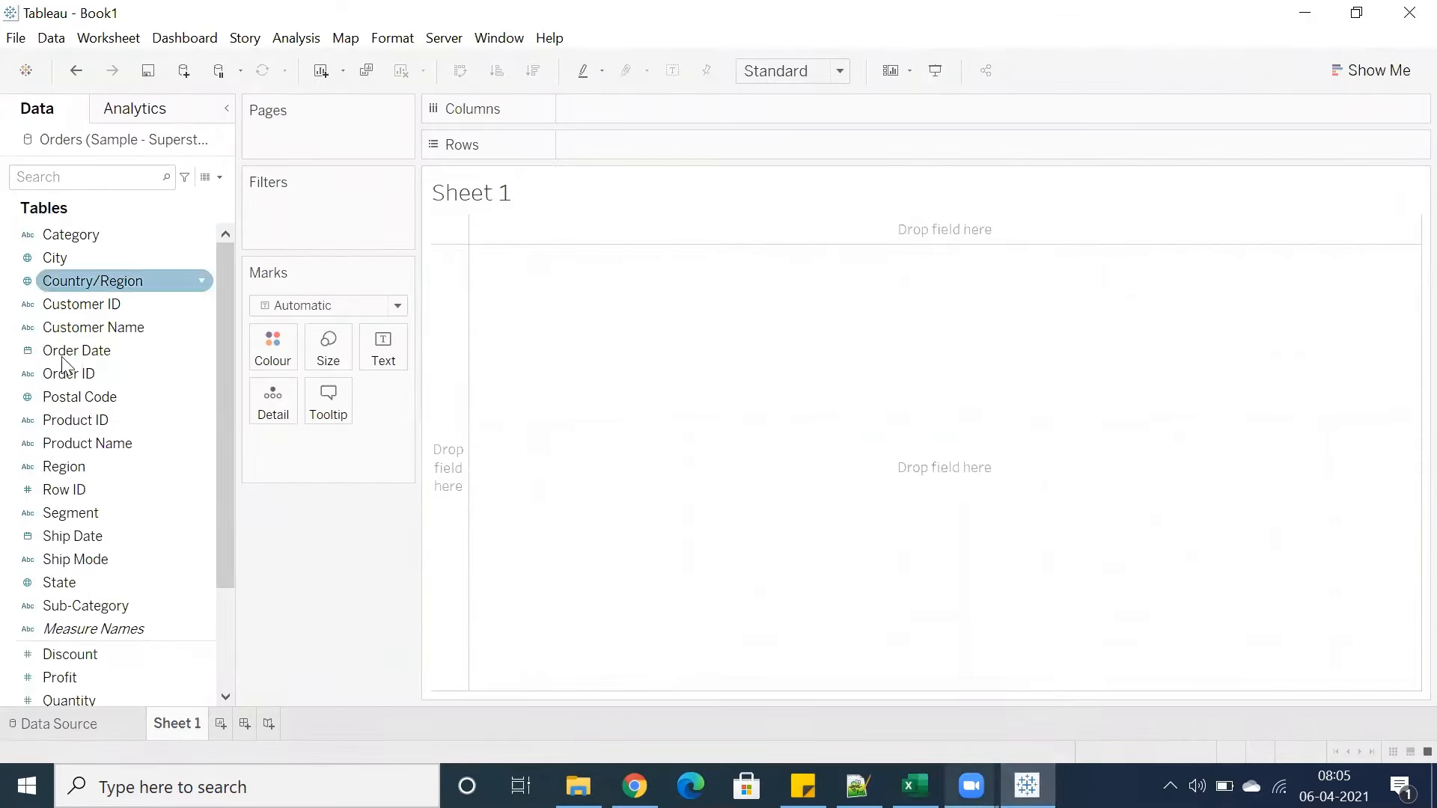
scroll(92, 421, down, 2)
scroll(95, 434, up, 2)
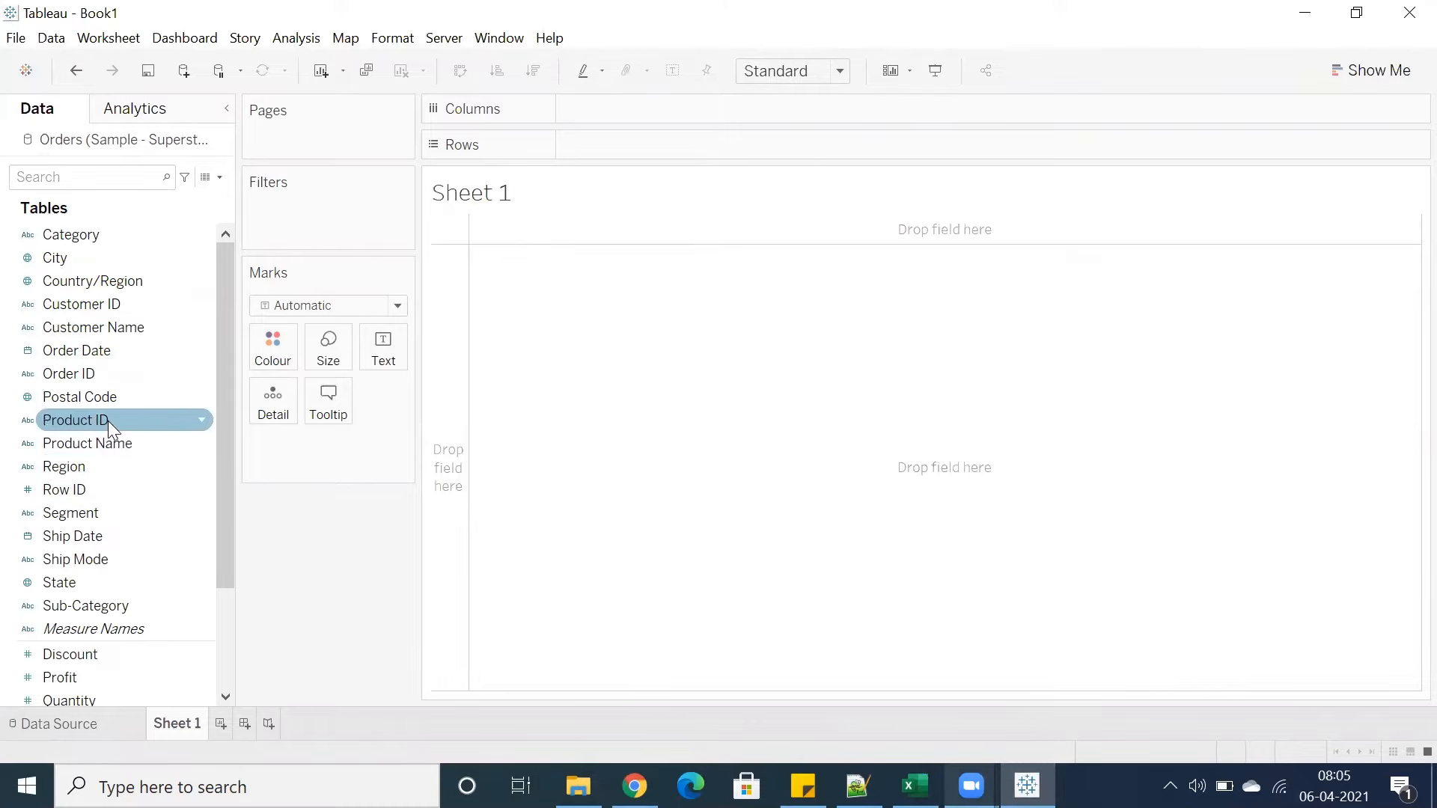
click(51, 723)
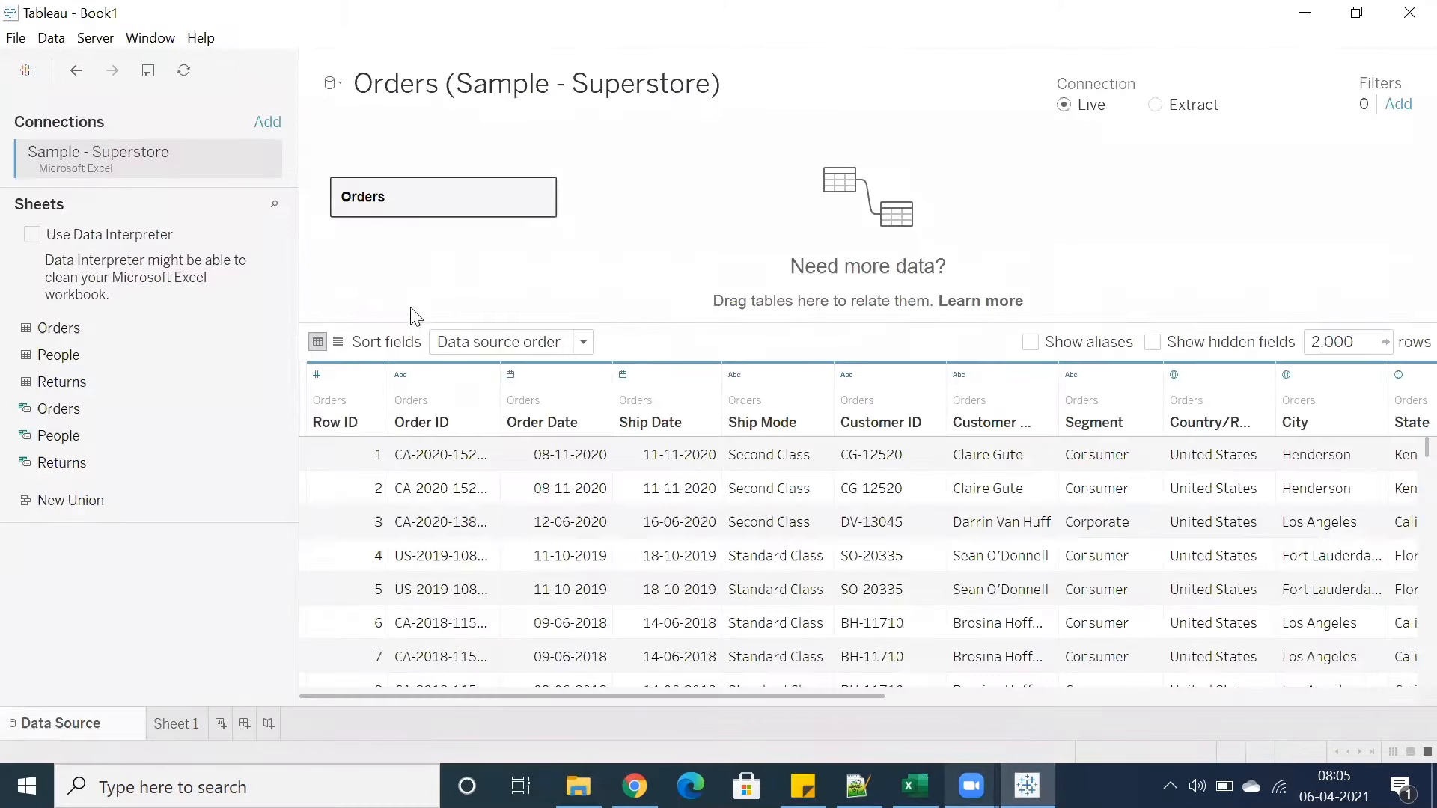
drag(40, 356, 608, 246)
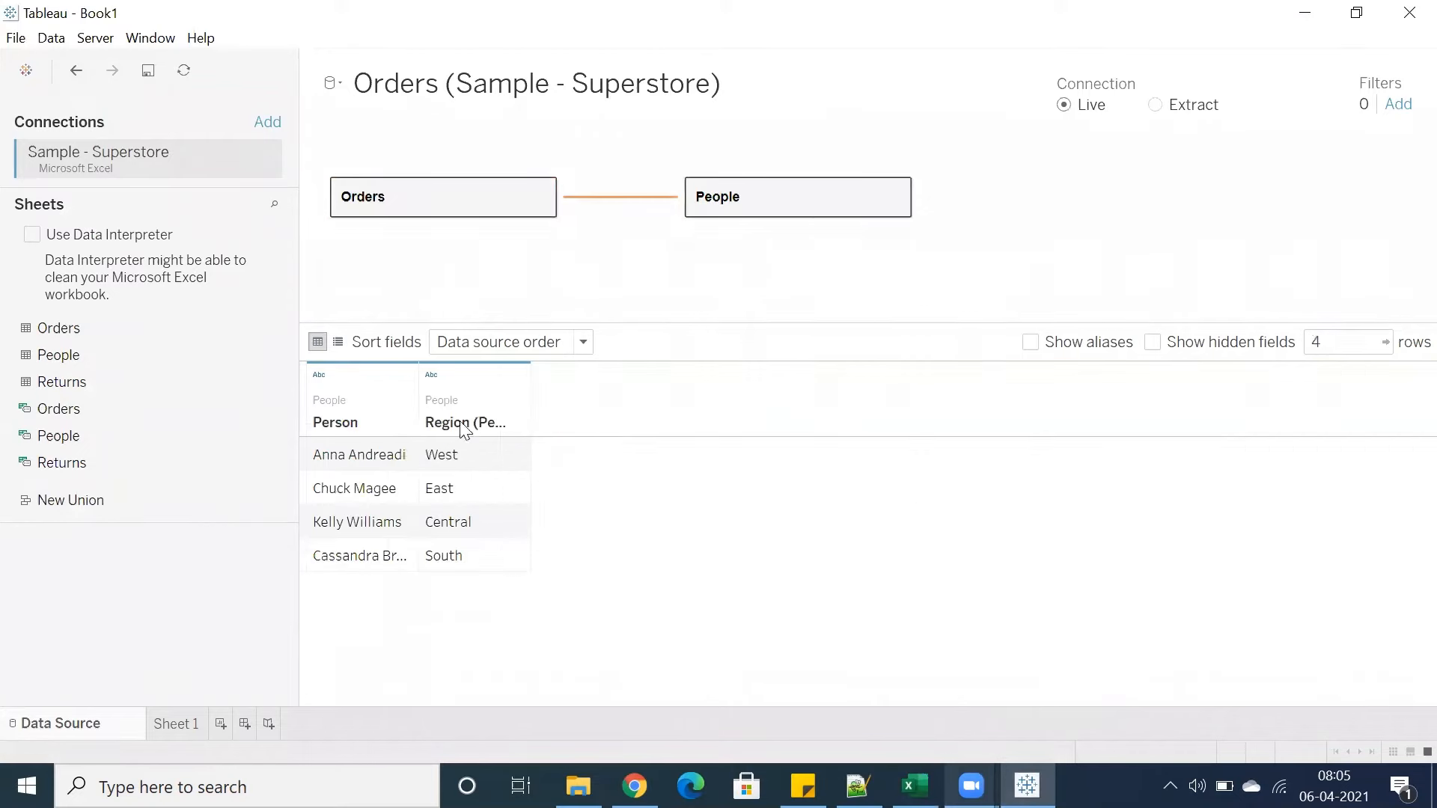
Open Sheet 1 and collapse the Orders table in the data pane to examine the People fields
click(169, 726)
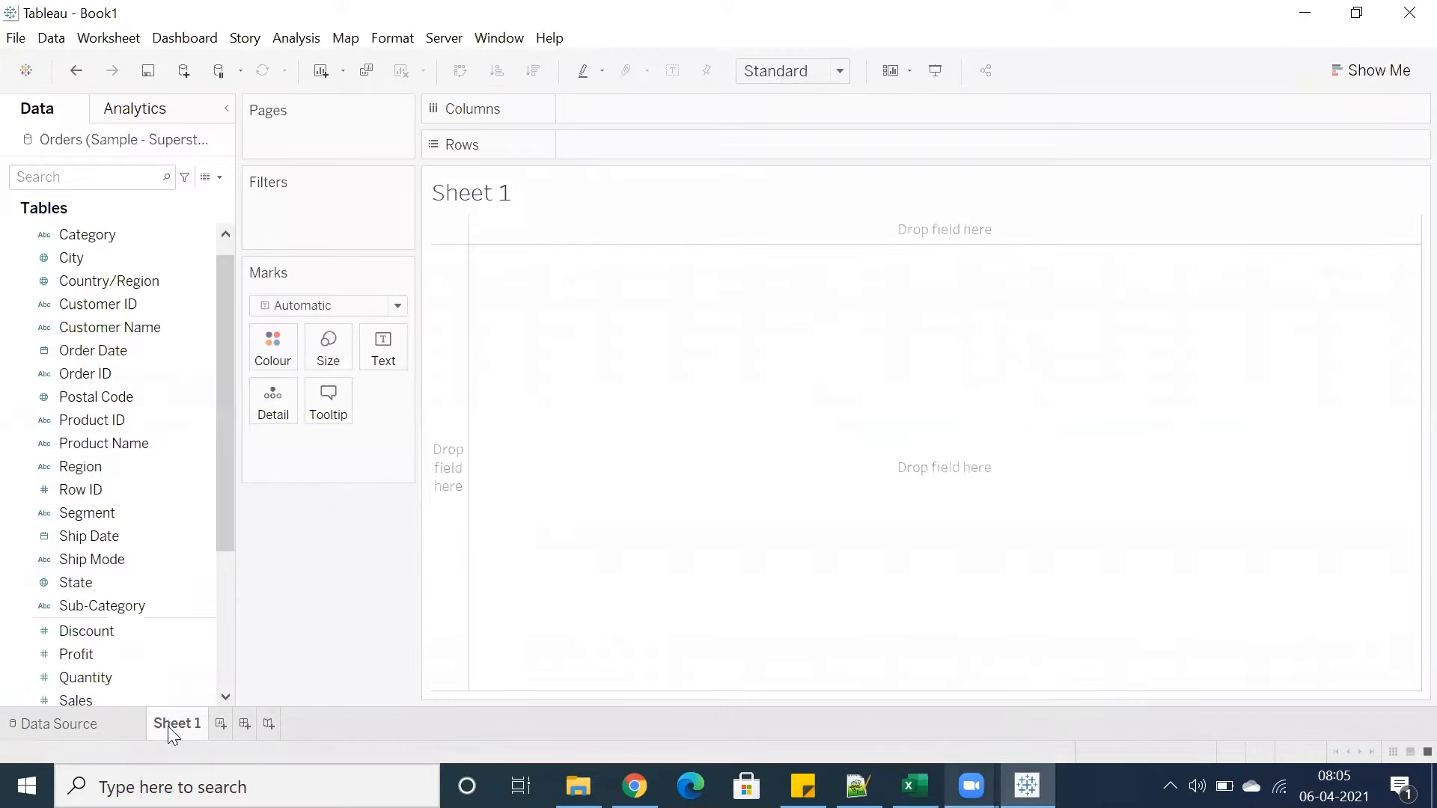
scroll(215, 440, down, 5)
scroll(93, 500, up, 4)
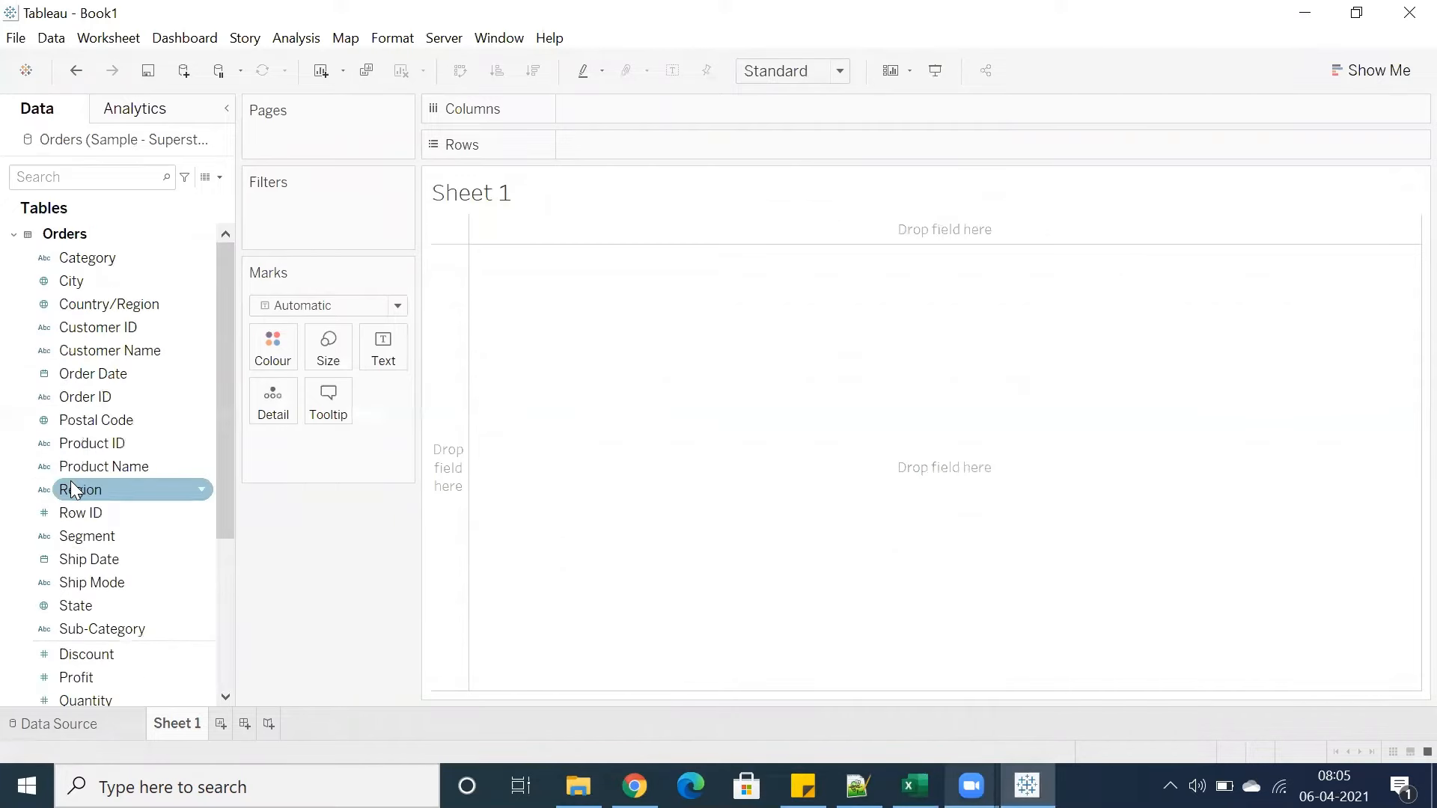
click(14, 236)
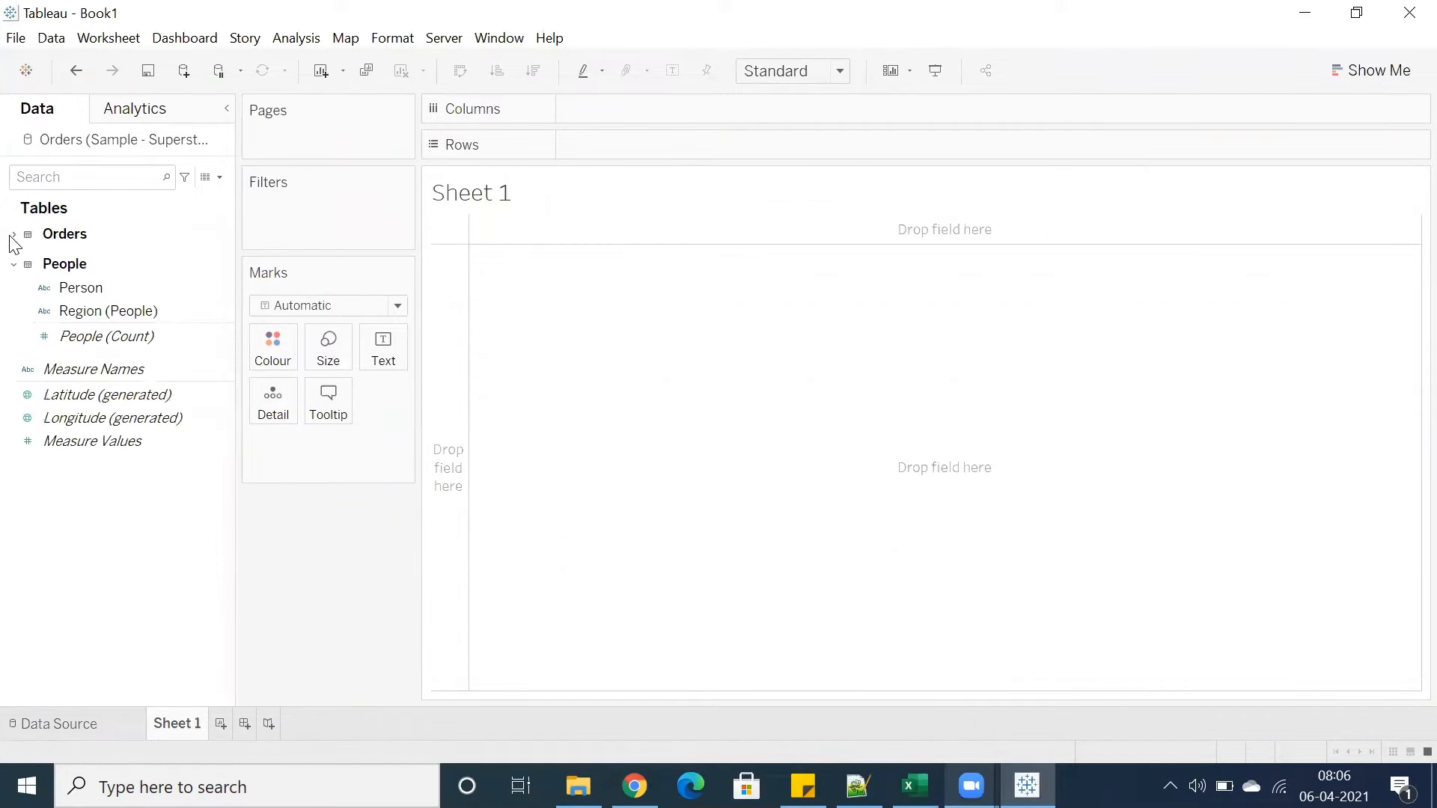
Expand and collapse the Orders and People tables in the data pane to examine their fields
click(14, 266)
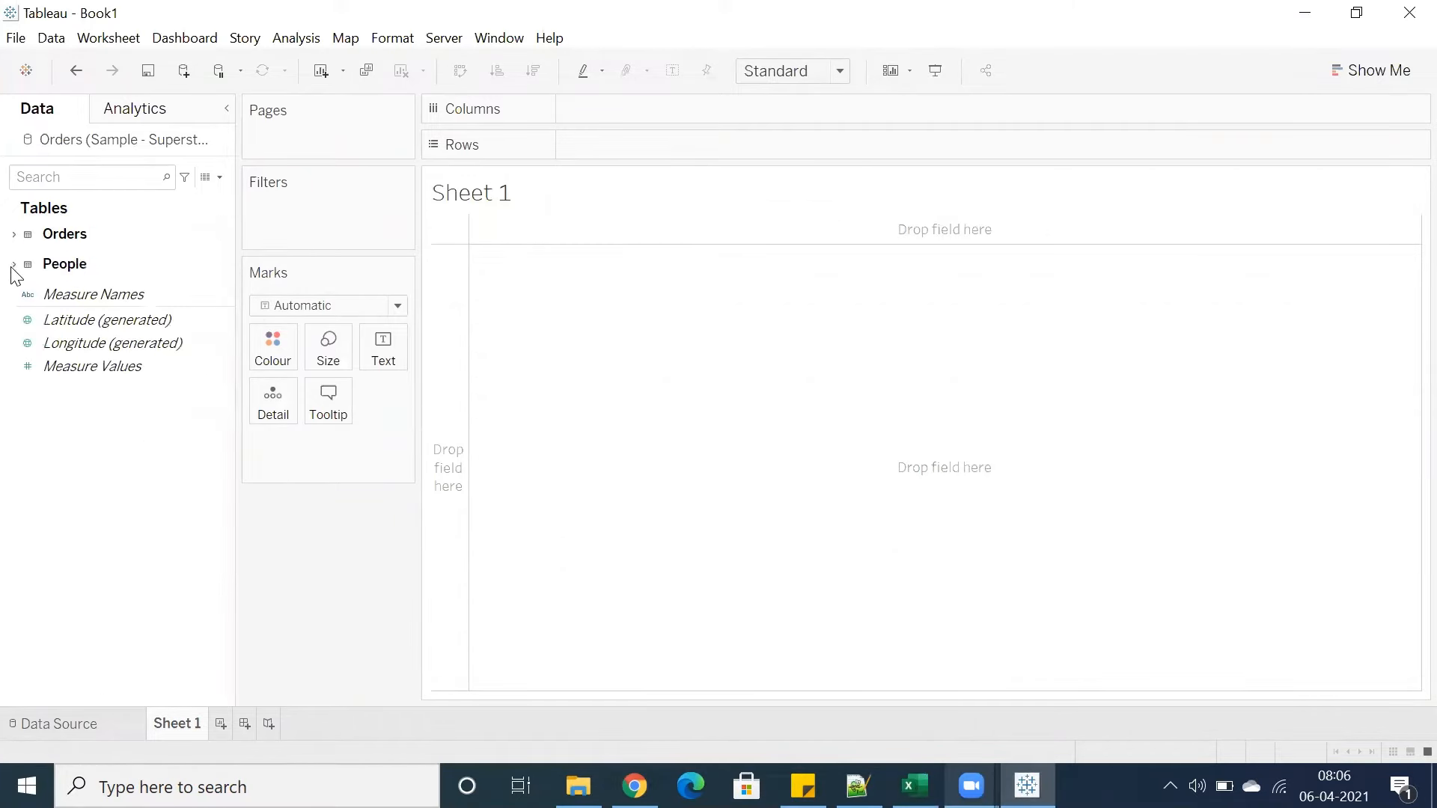
click(16, 235)
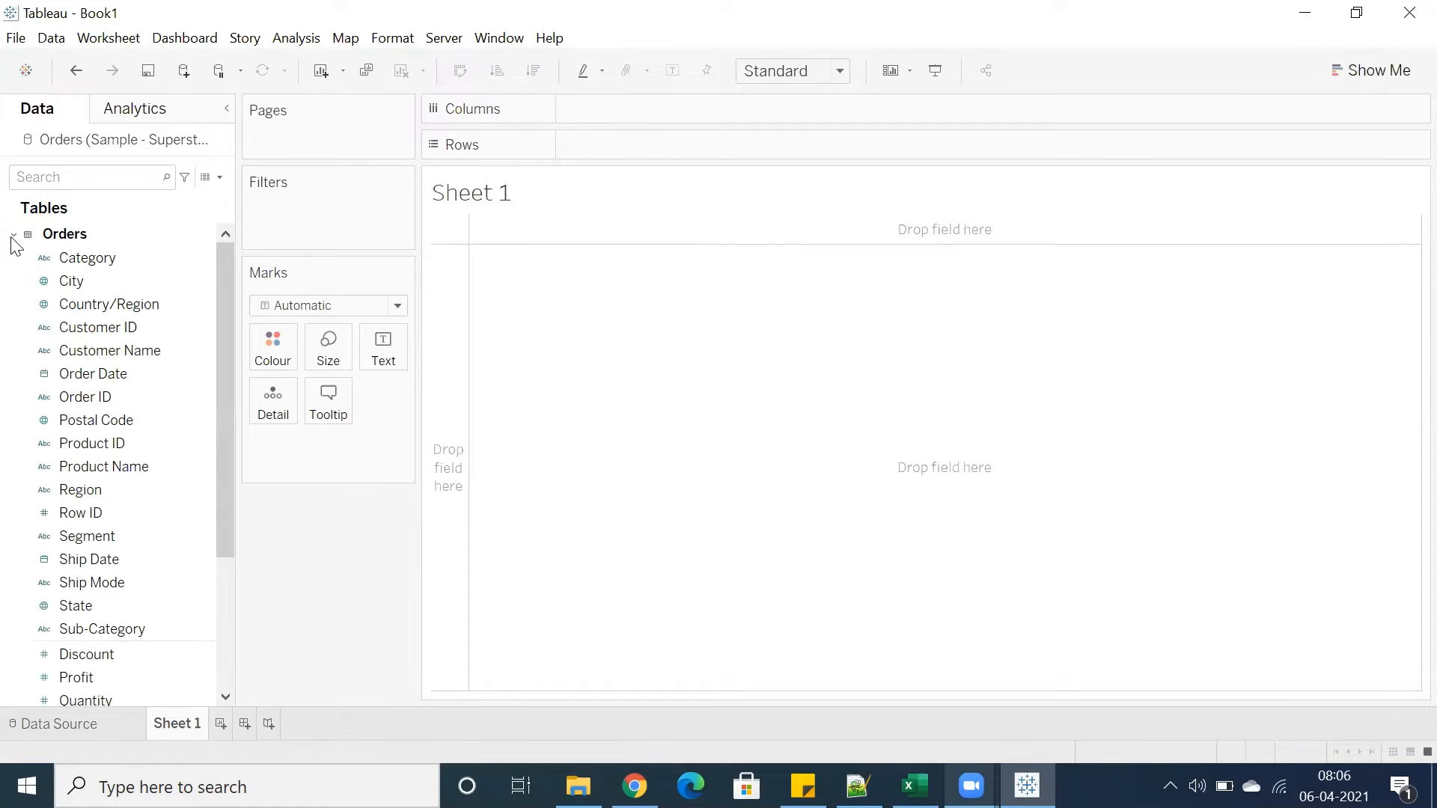
click(14, 236)
click(14, 266)
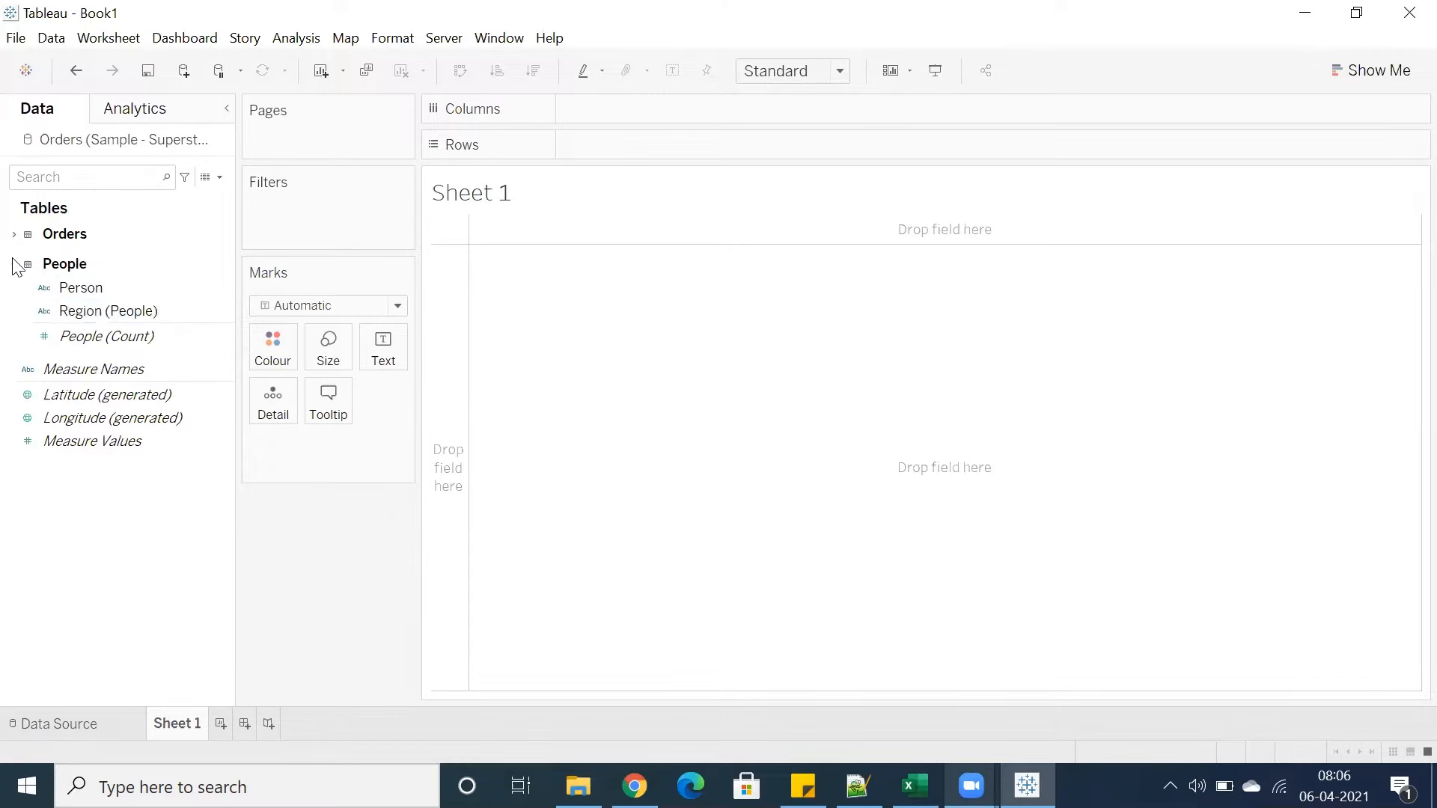
click(14, 236)
scroll(82, 300, down, 5)
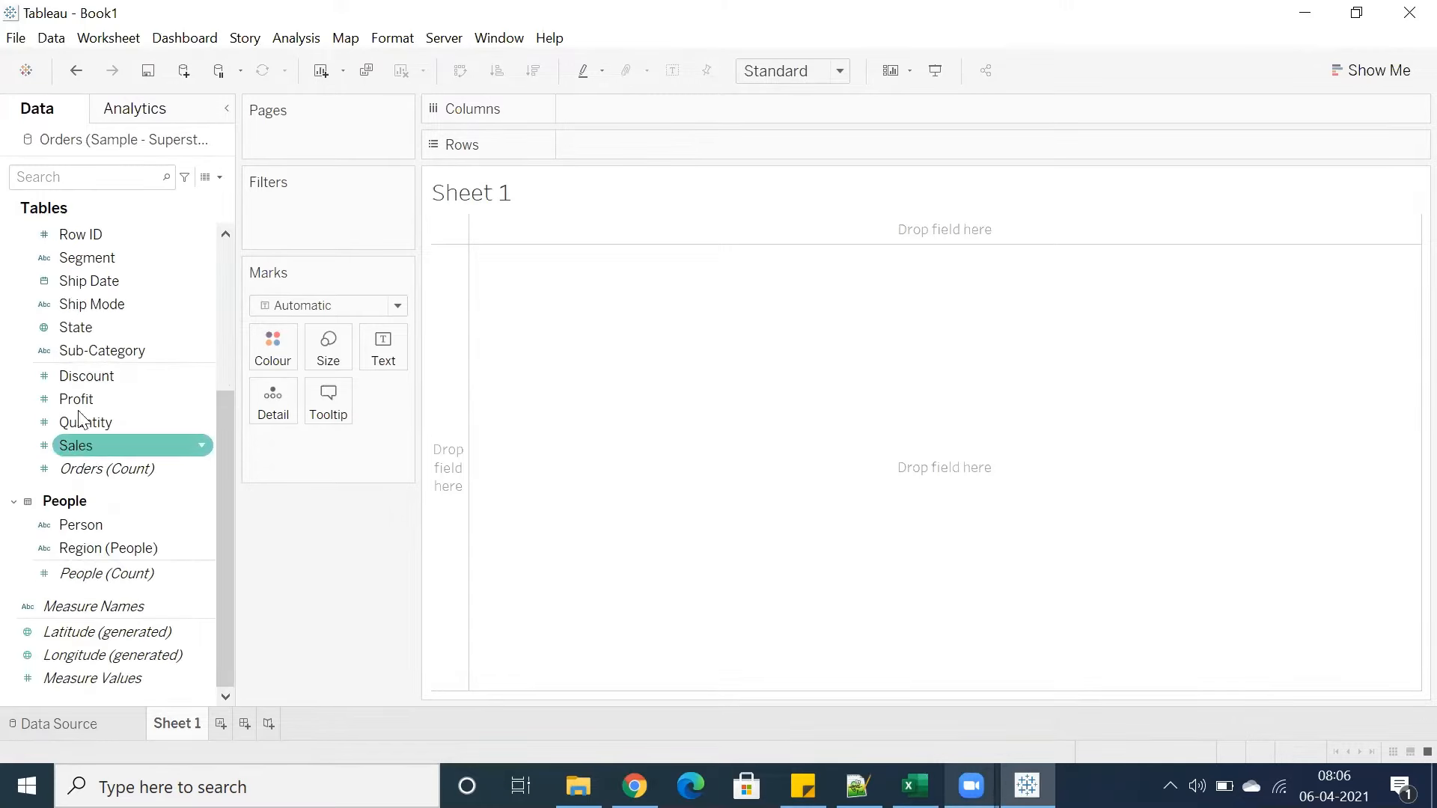
scroll(82, 344, up, 5)
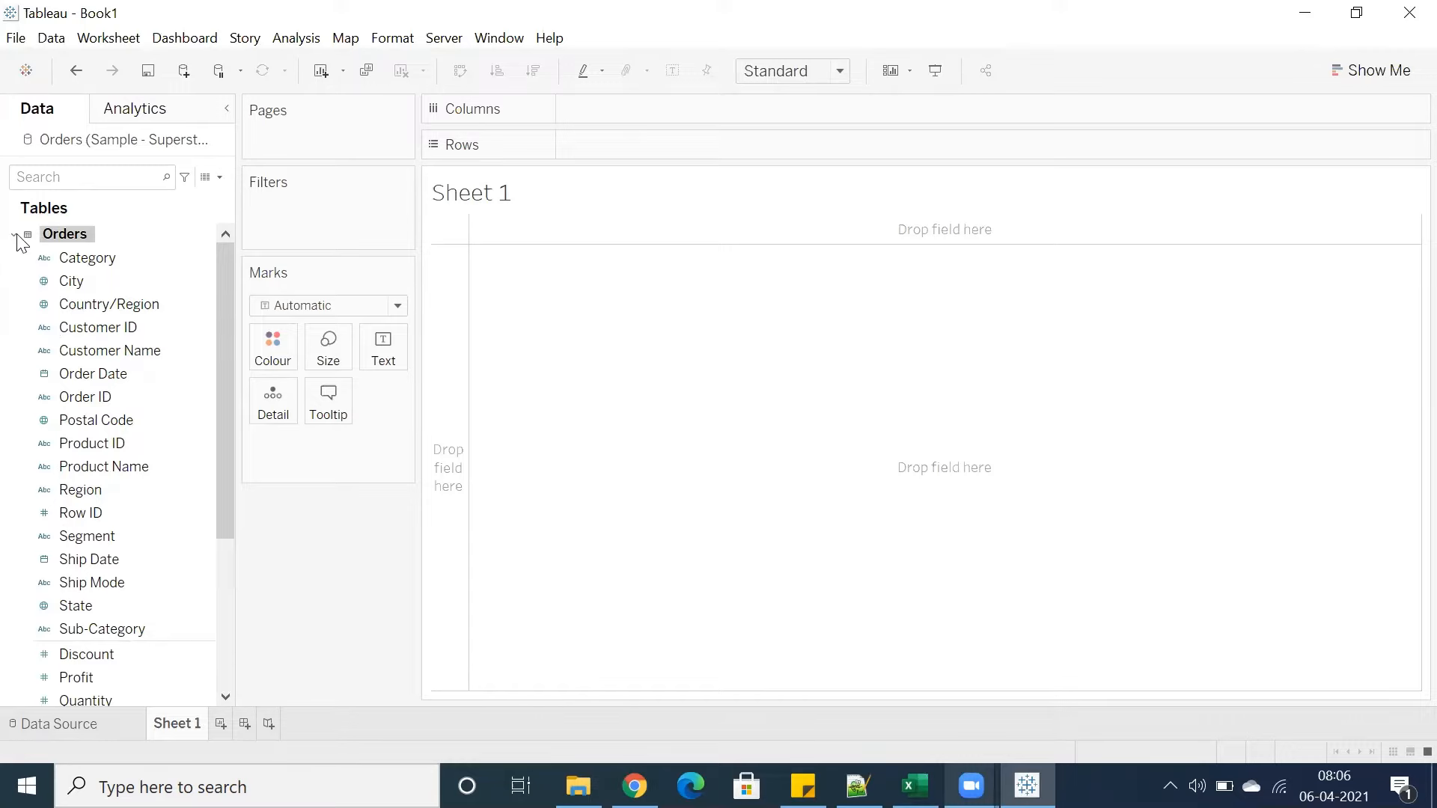
click(14, 236)
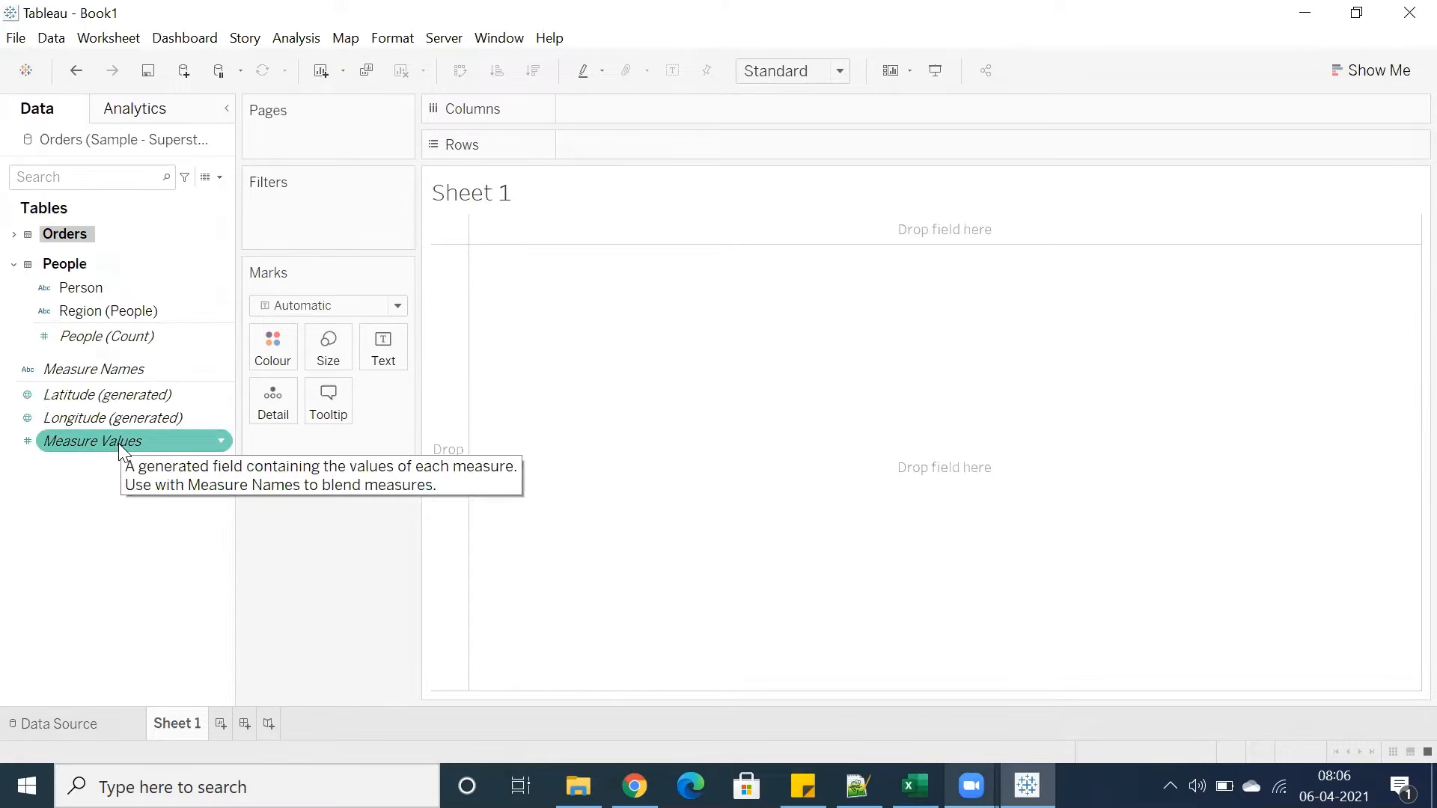
click(14, 235)
scroll(97, 329, down, 4)
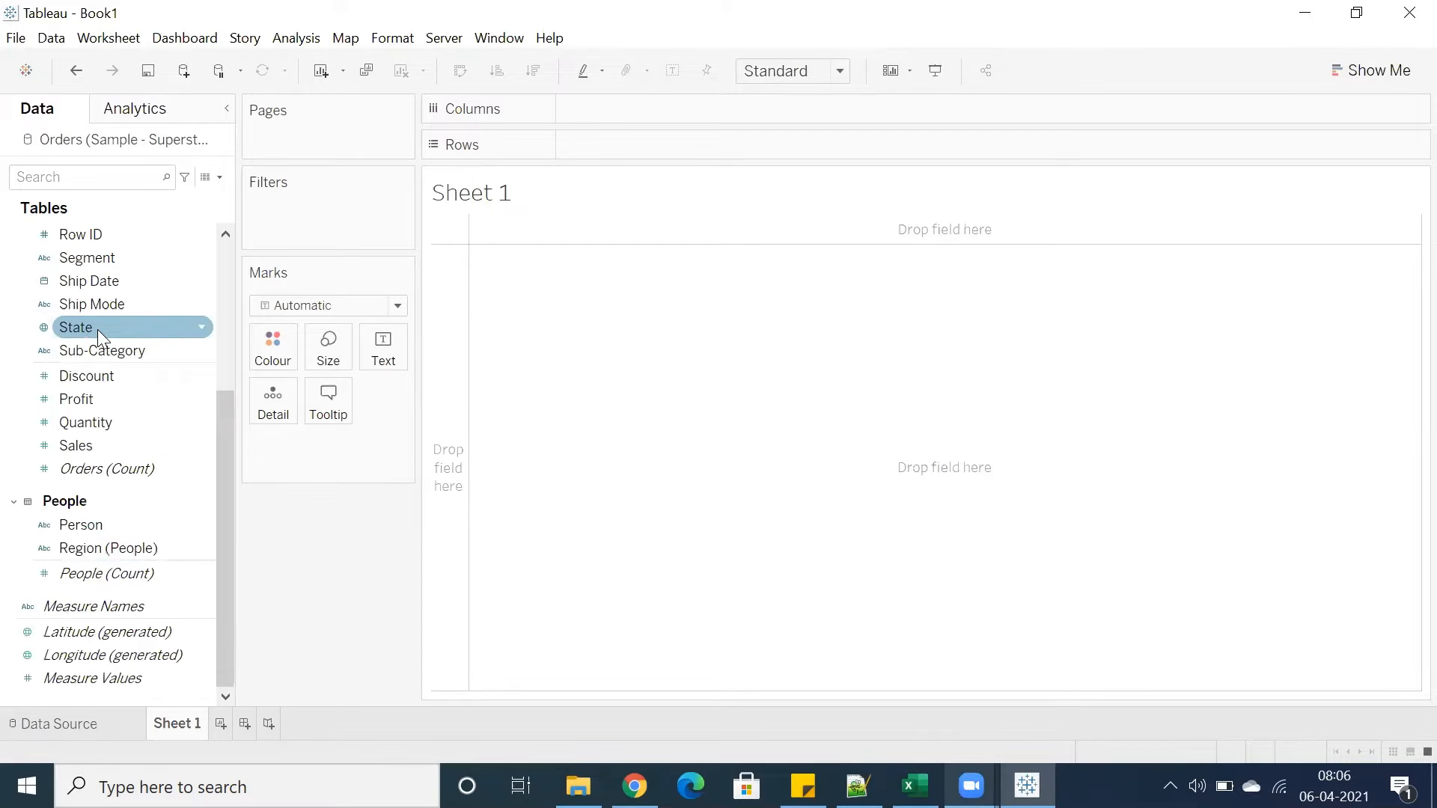
click(15, 502)
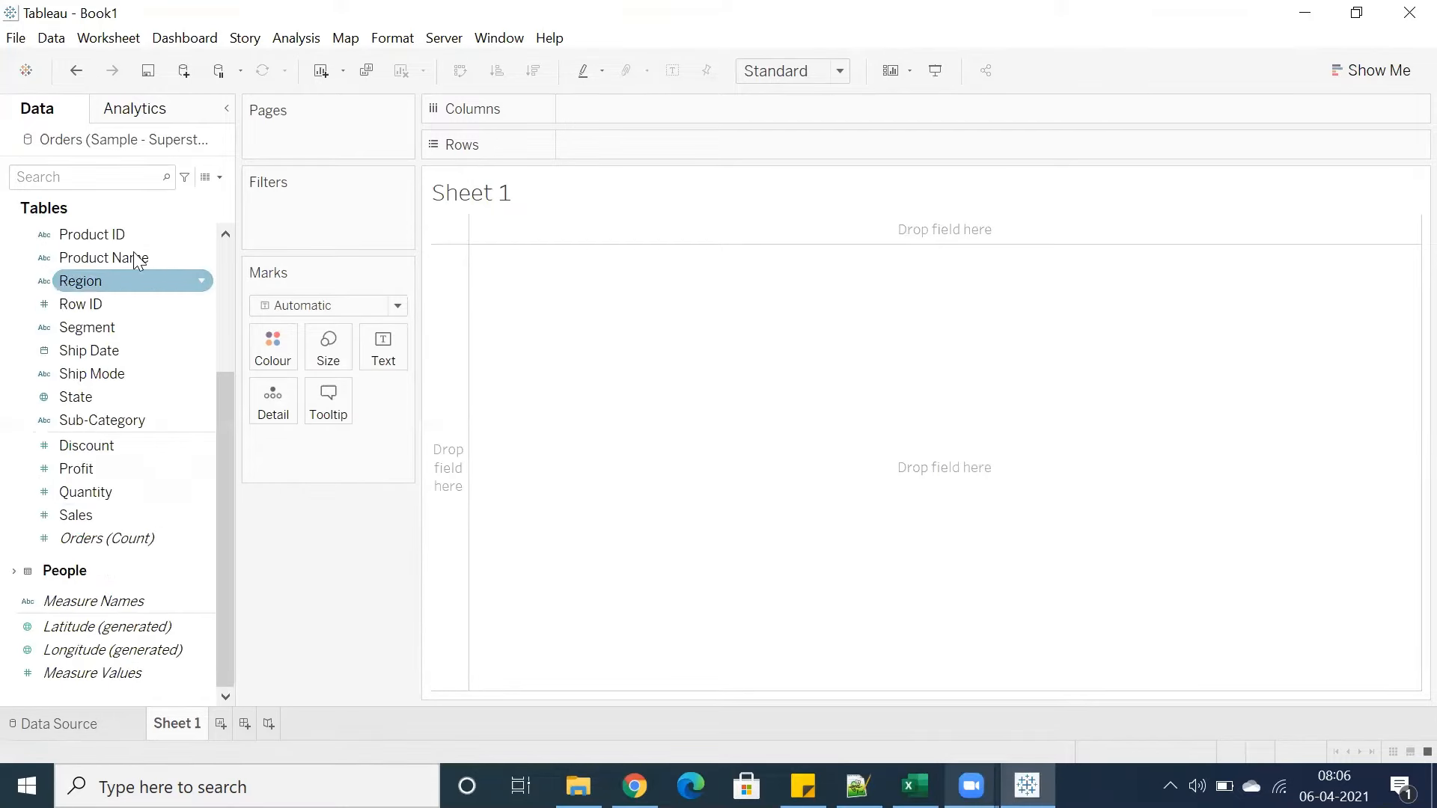
Group the data pane fields by folder and scroll through the combined field list
right_click(76, 371)
mouse_move(147, 669)
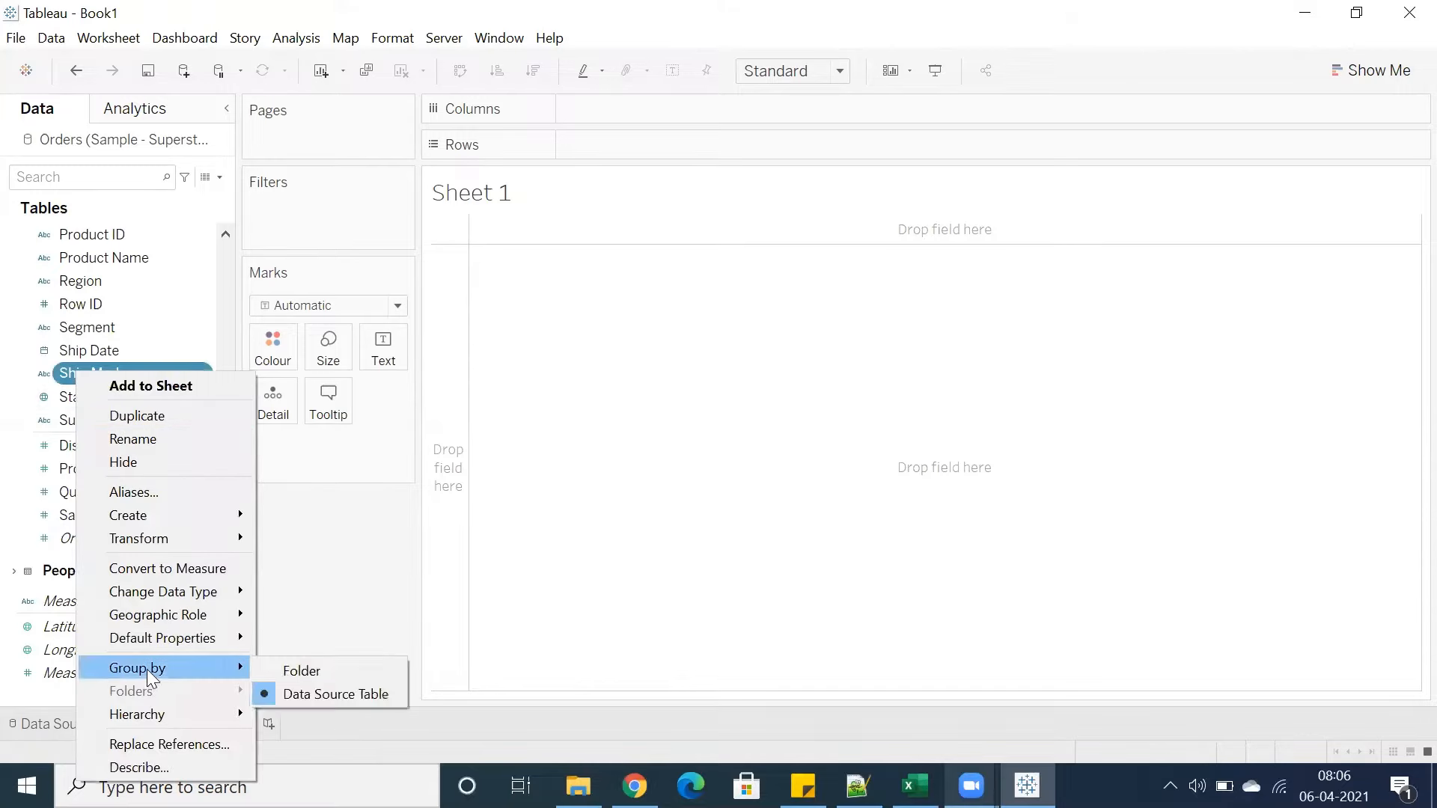
click(313, 678)
scroll(131, 441, up, 3)
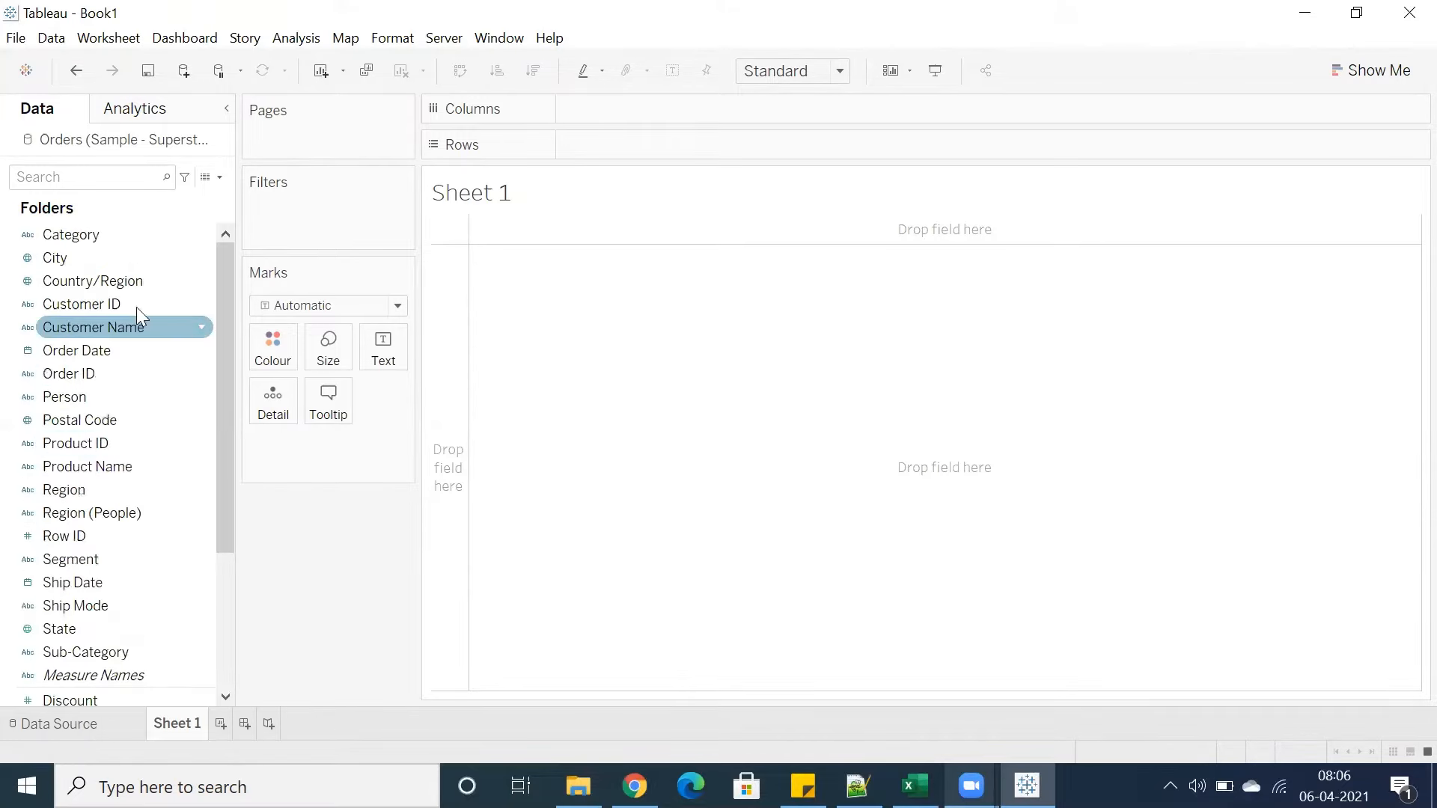
scroll(133, 329, down, 3)
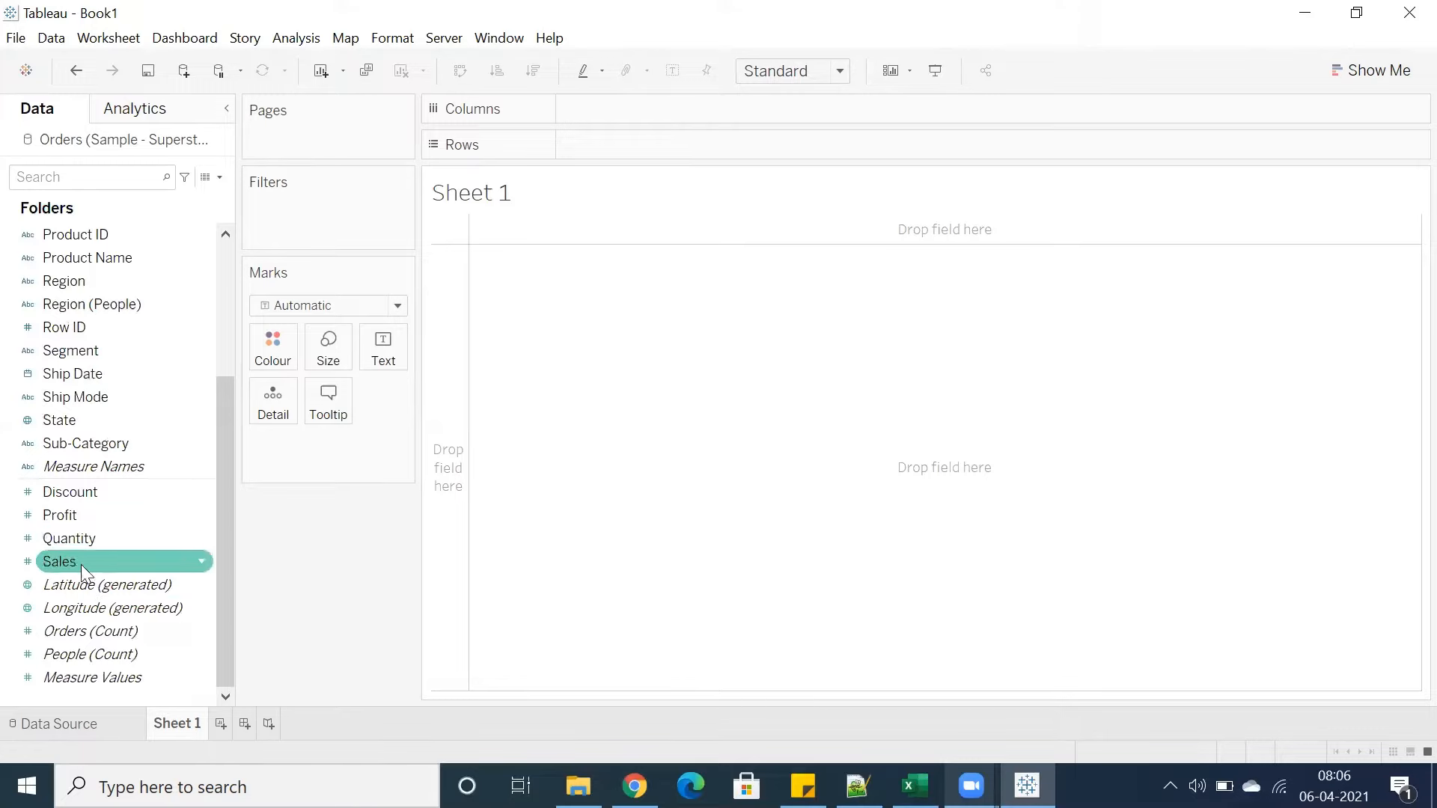
scroll(97, 363, up, 3)
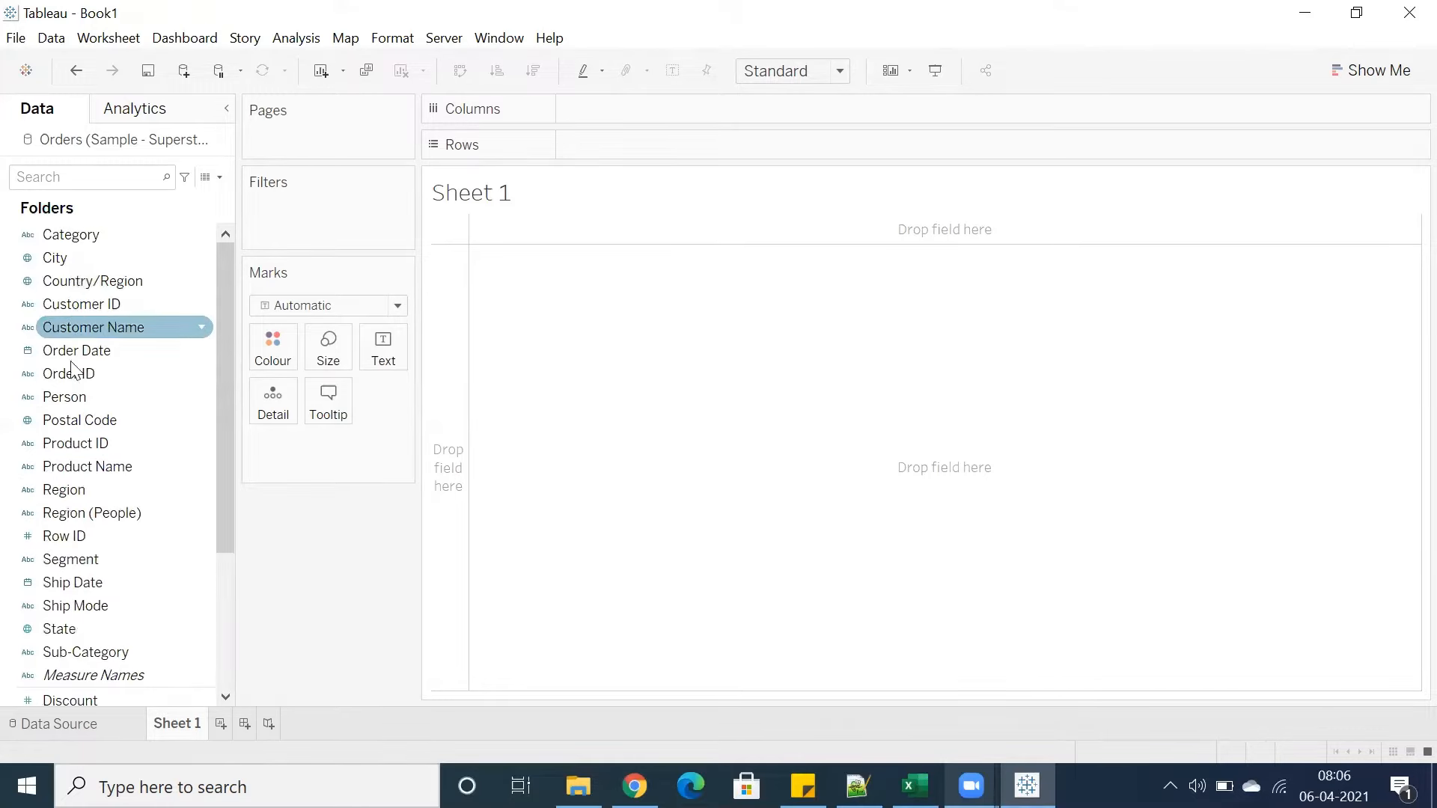
scroll(101, 517, down, 3)
scroll(100, 521, up, 3)
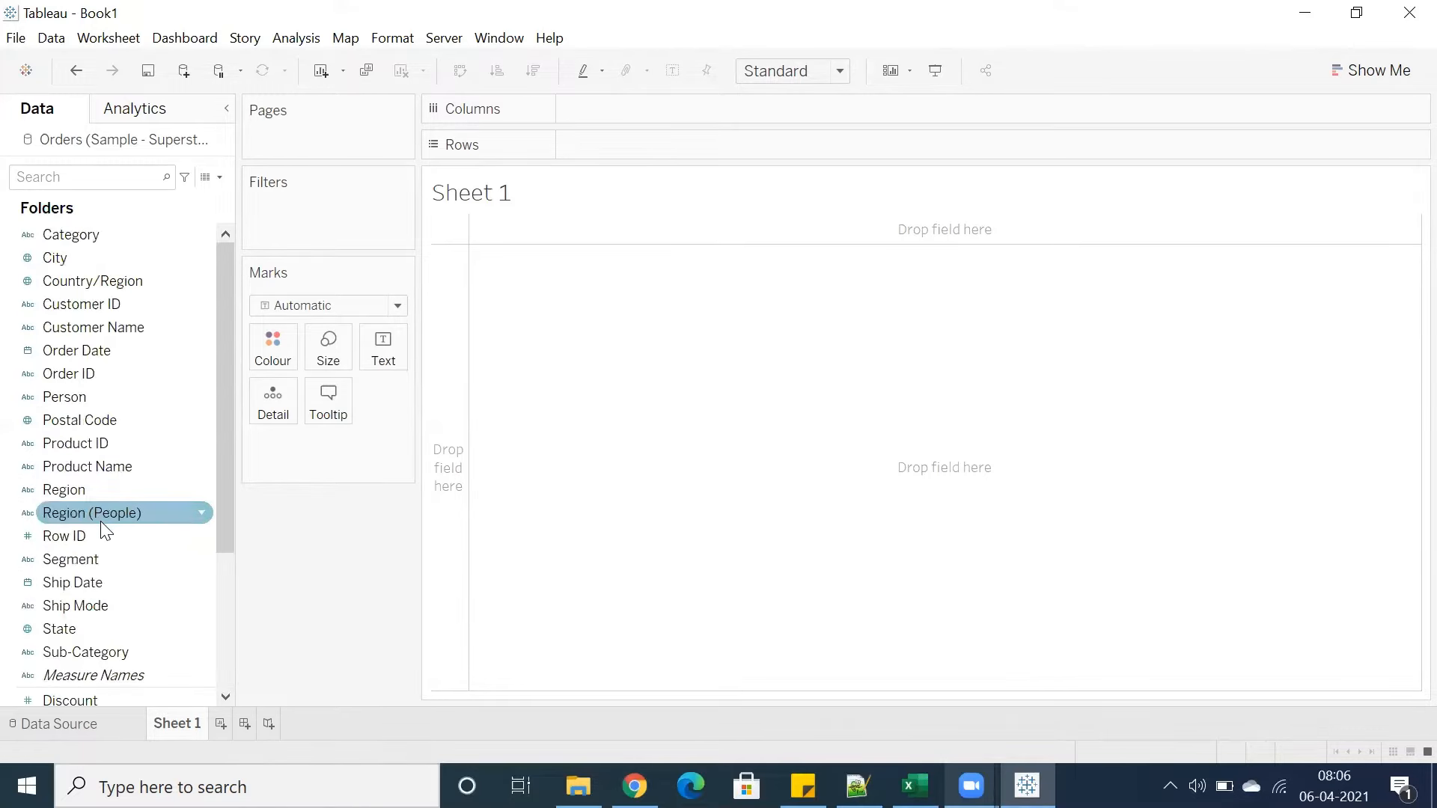
scroll(100, 521, down, 3)
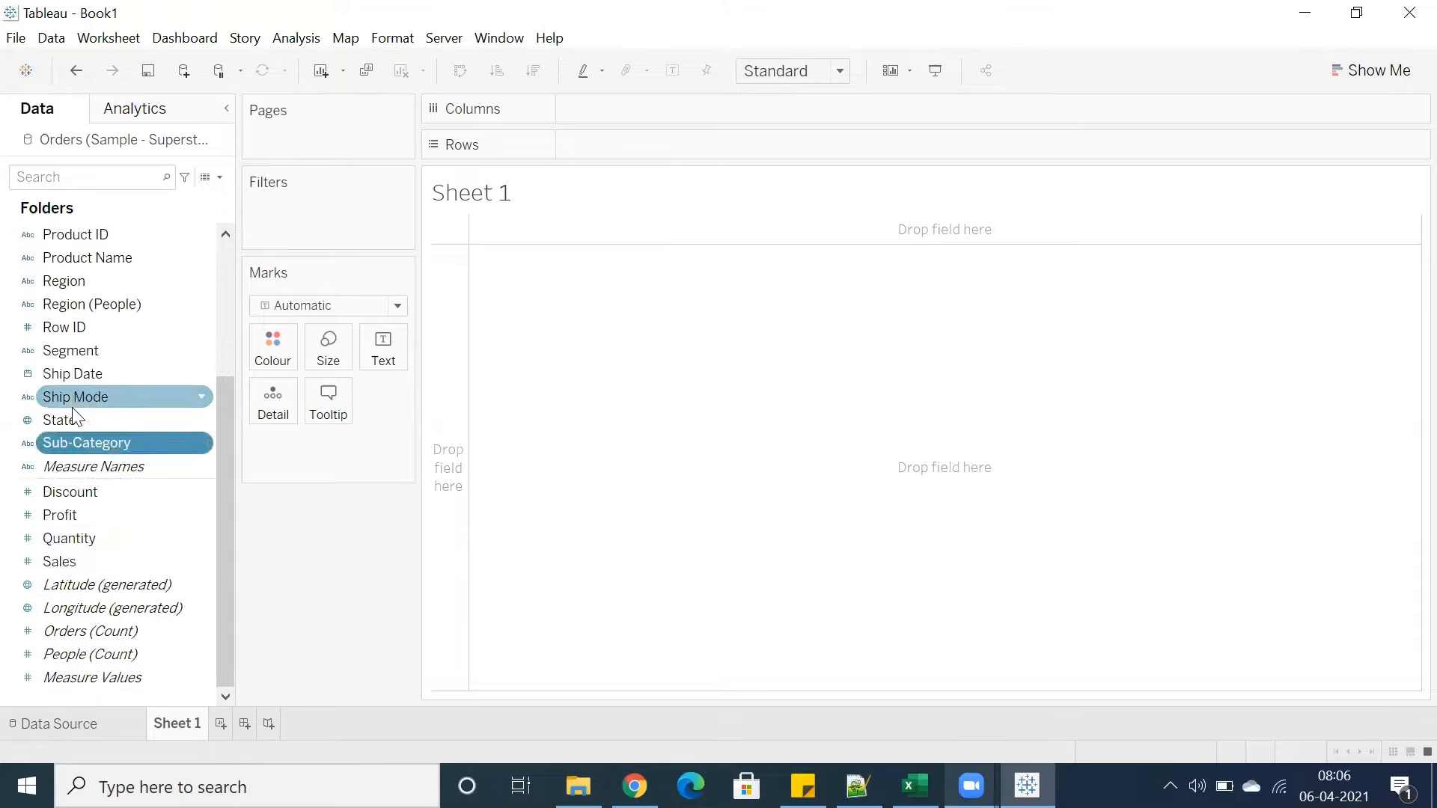
scroll(75, 310, up, 3)
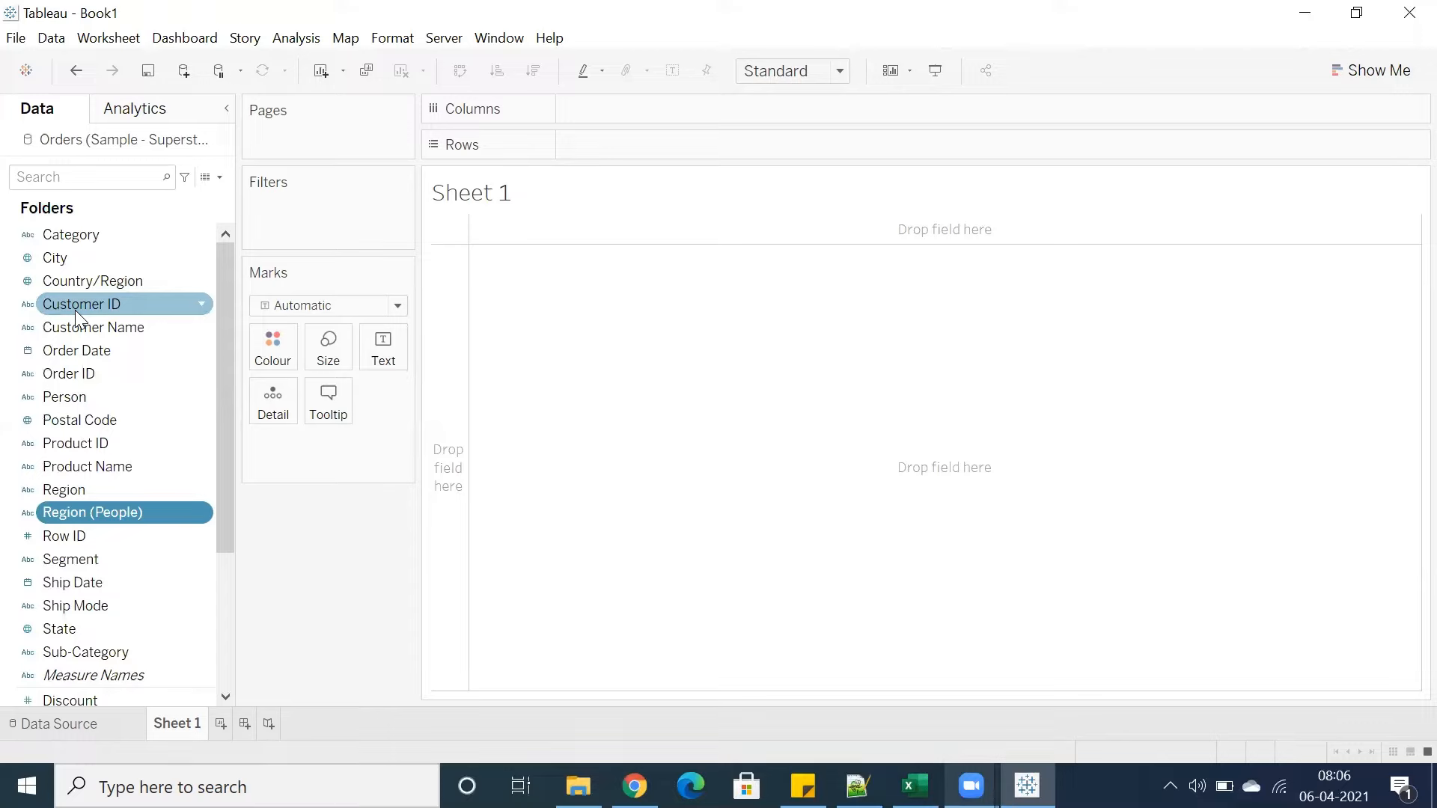
Group the data pane fields by data source table again
right_click(77, 582)
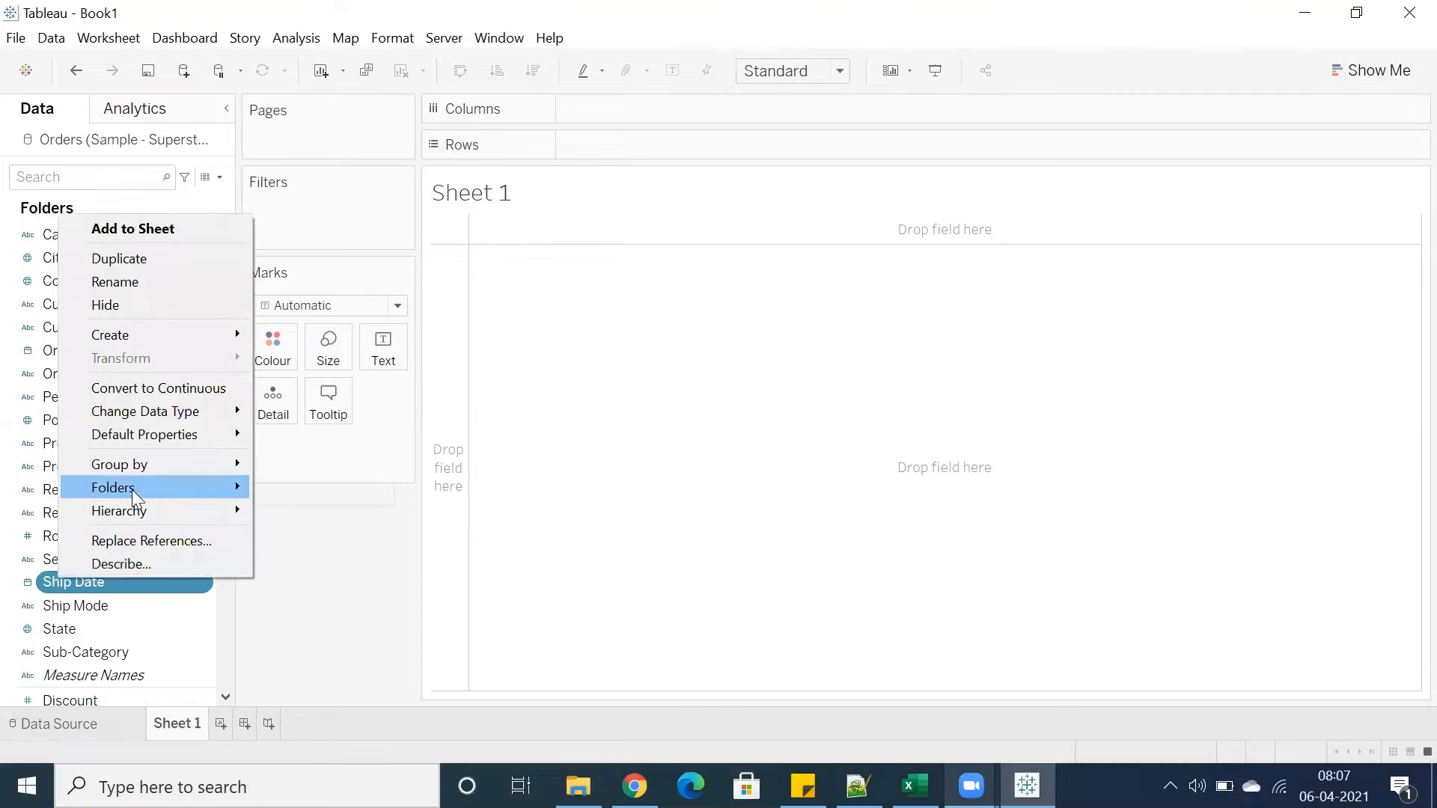
mouse_move(224, 464)
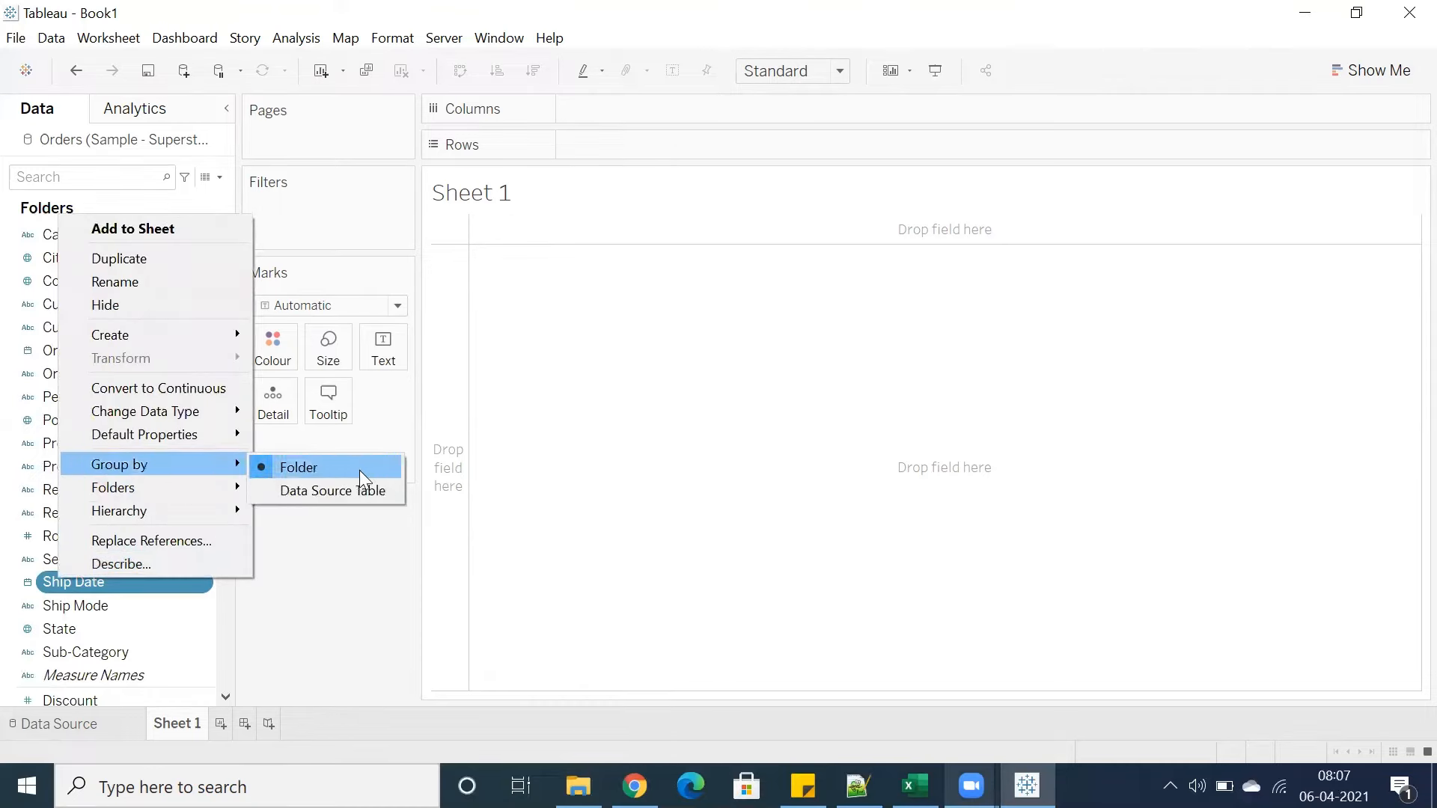
click(334, 494)
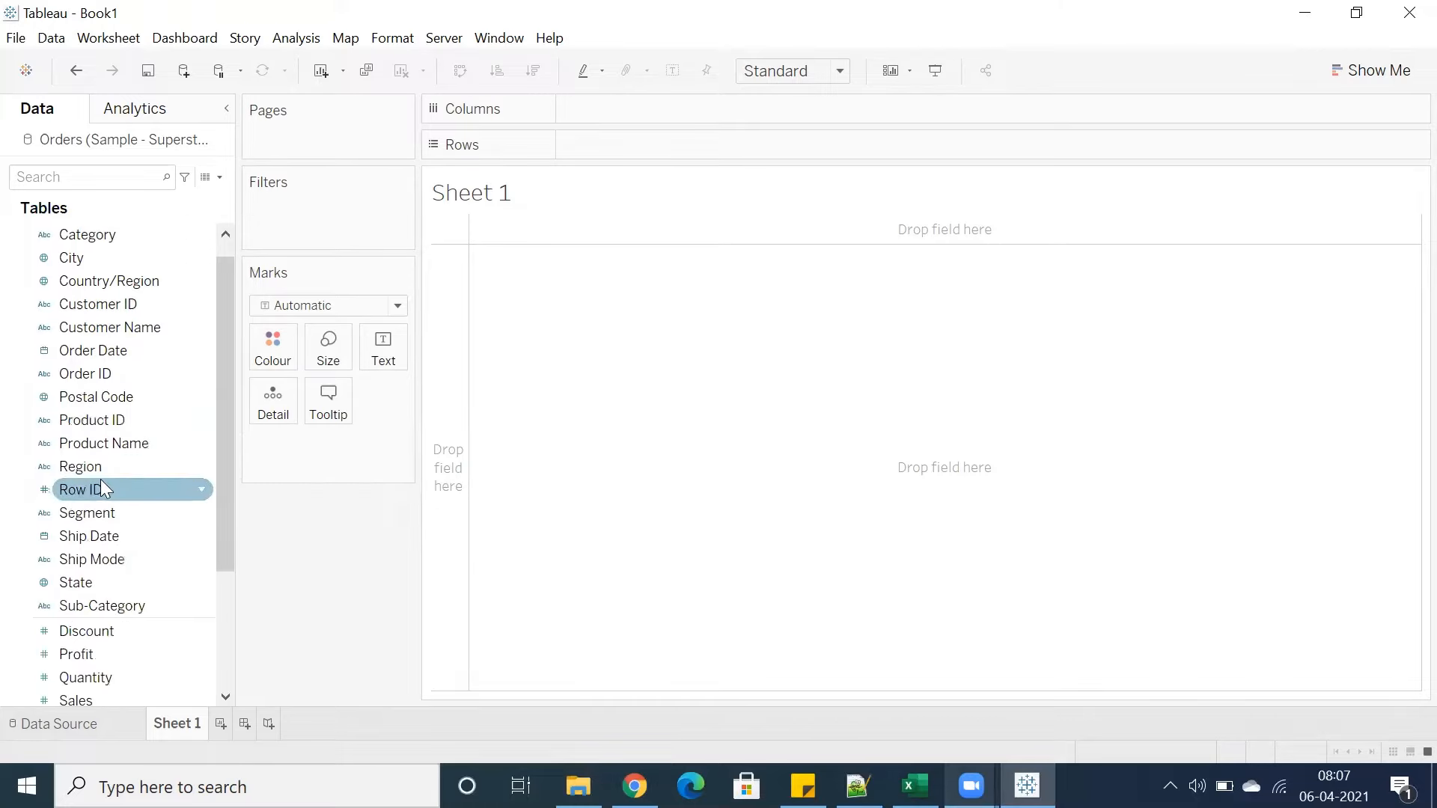
Toggle the Orders and People tables in the data pane and view the data source page before returning to Sheet 1
click(14, 234)
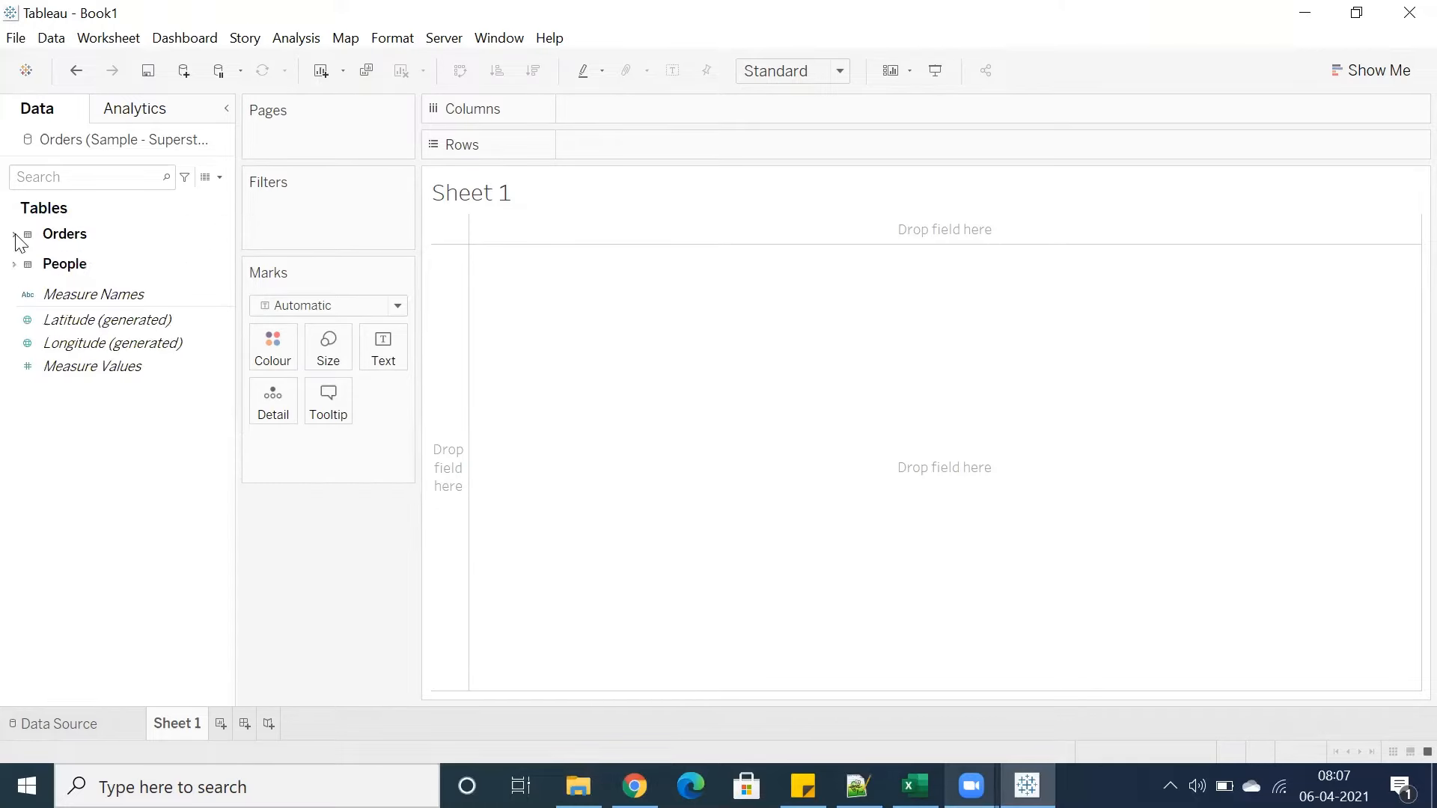
click(12, 266)
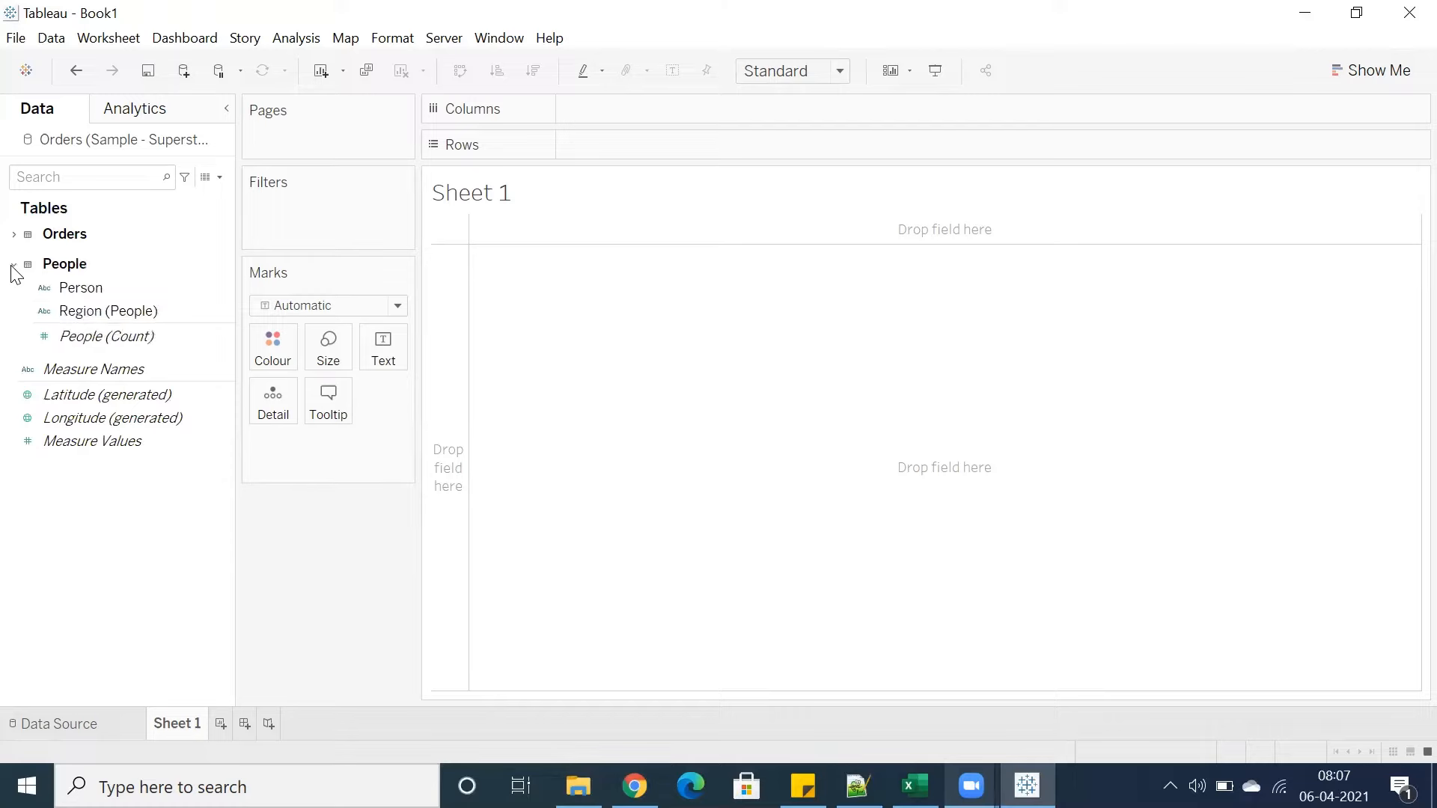
click(13, 266)
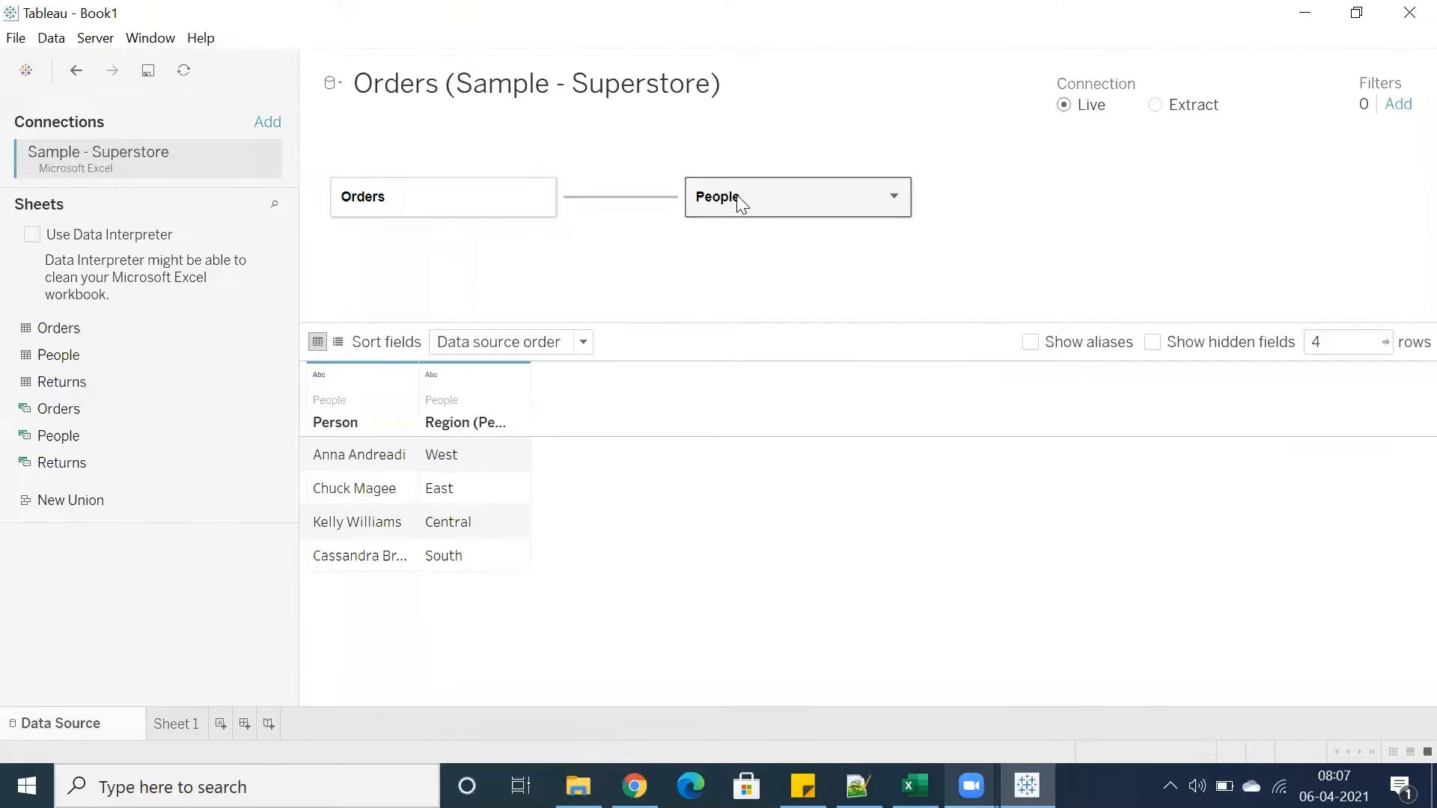
click(176, 724)
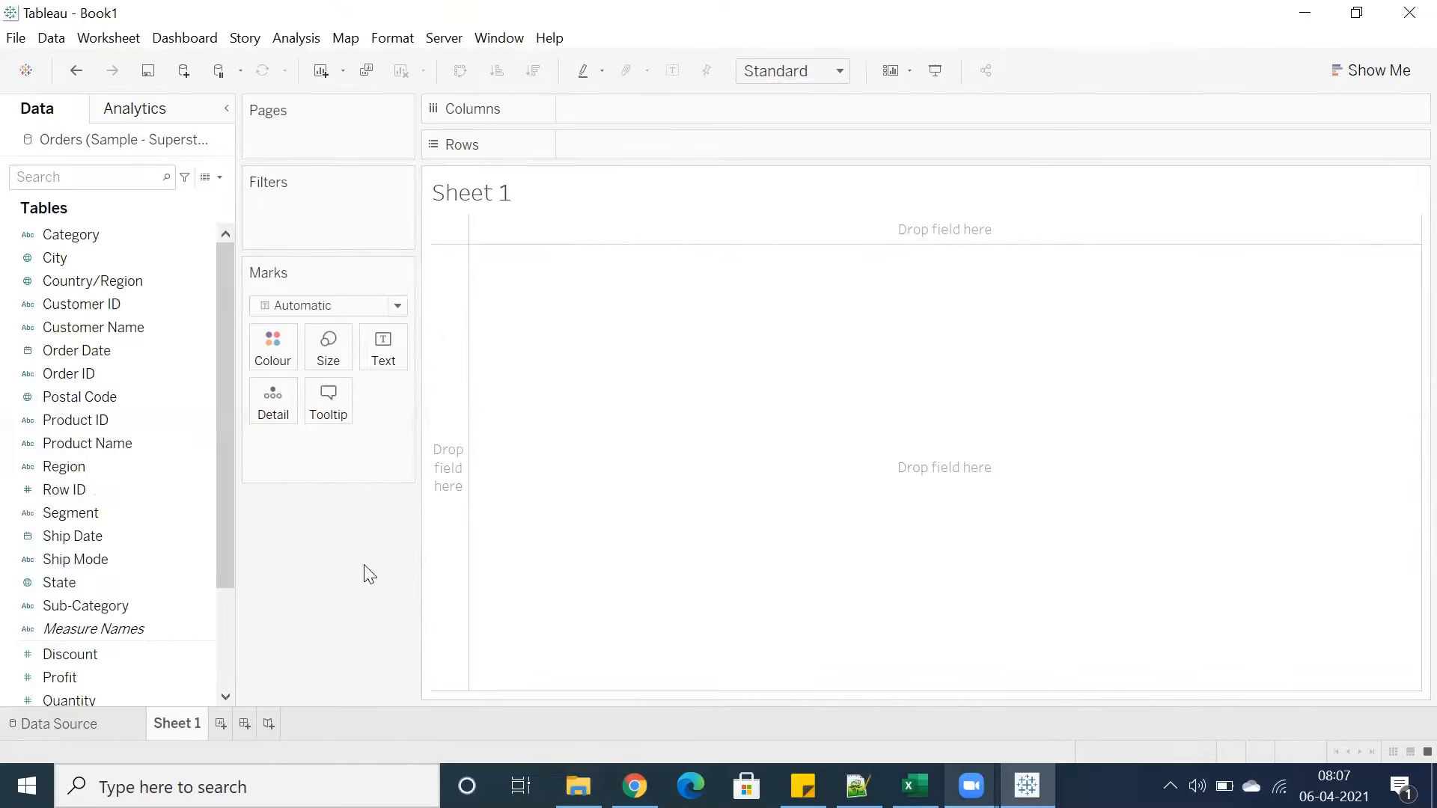
Scroll the Orders field list and select single fields such as Product ID, Row ID, Ship Date and Discount
scroll(67, 554, down, 2)
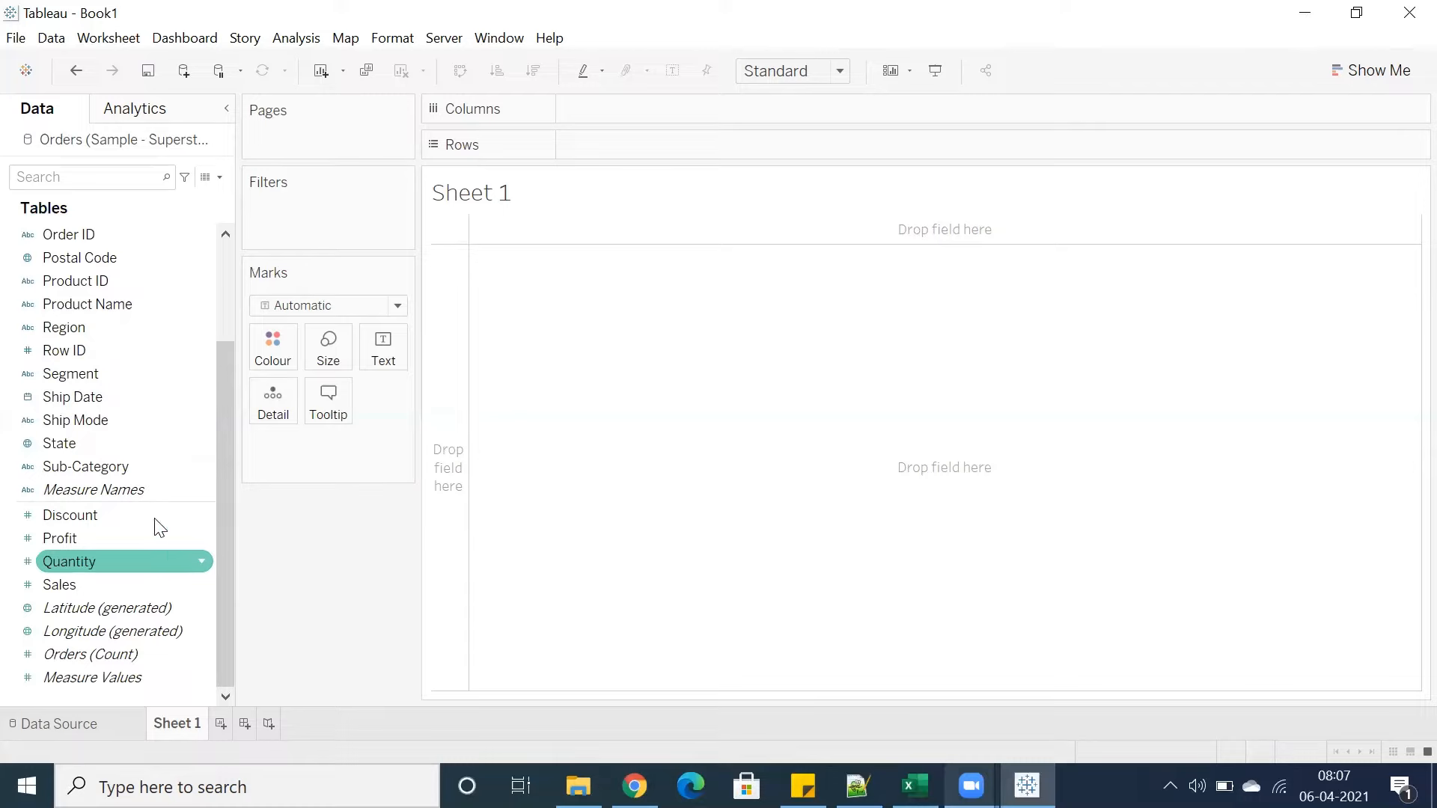
click(75, 352)
click(112, 286)
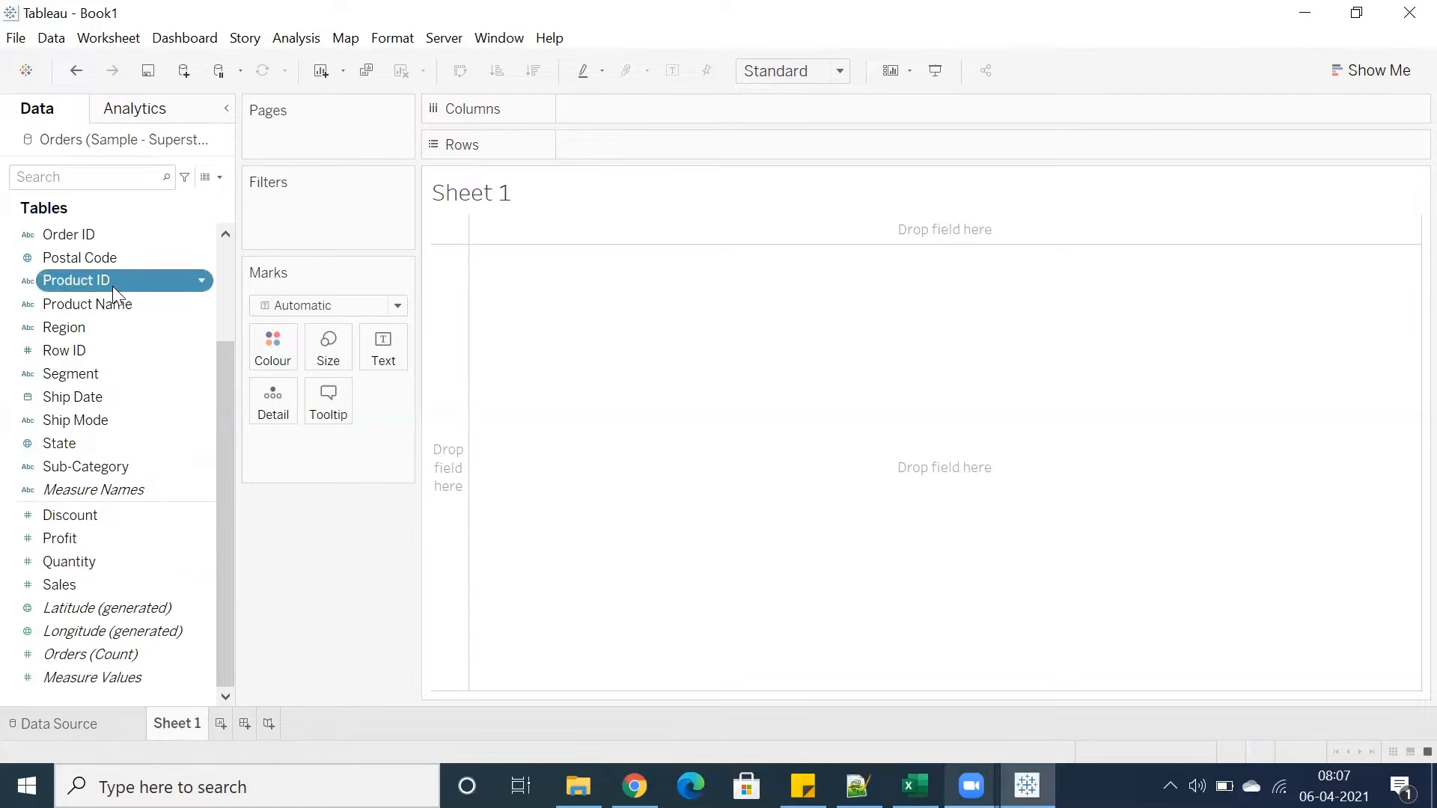
click(113, 325)
click(109, 352)
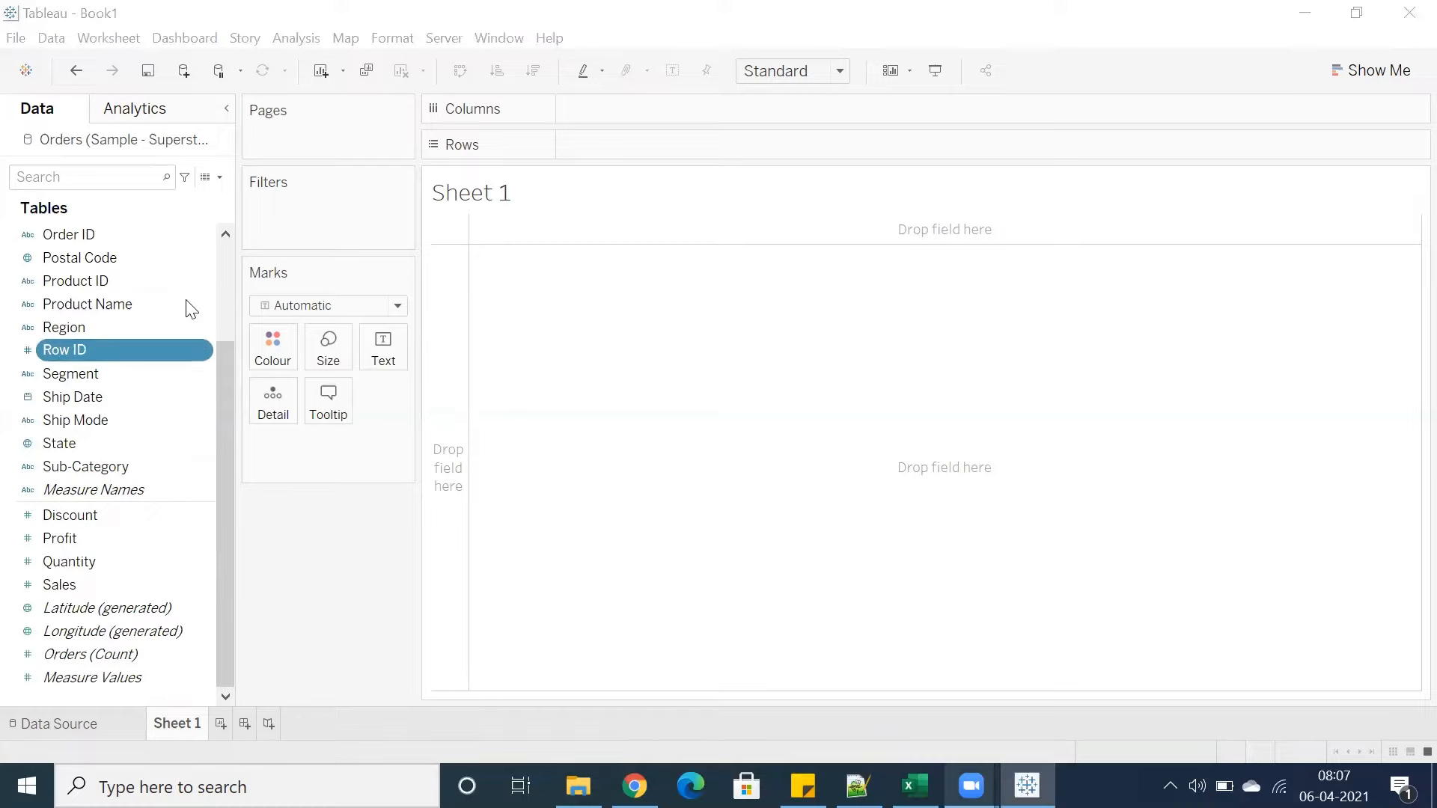
click(60, 396)
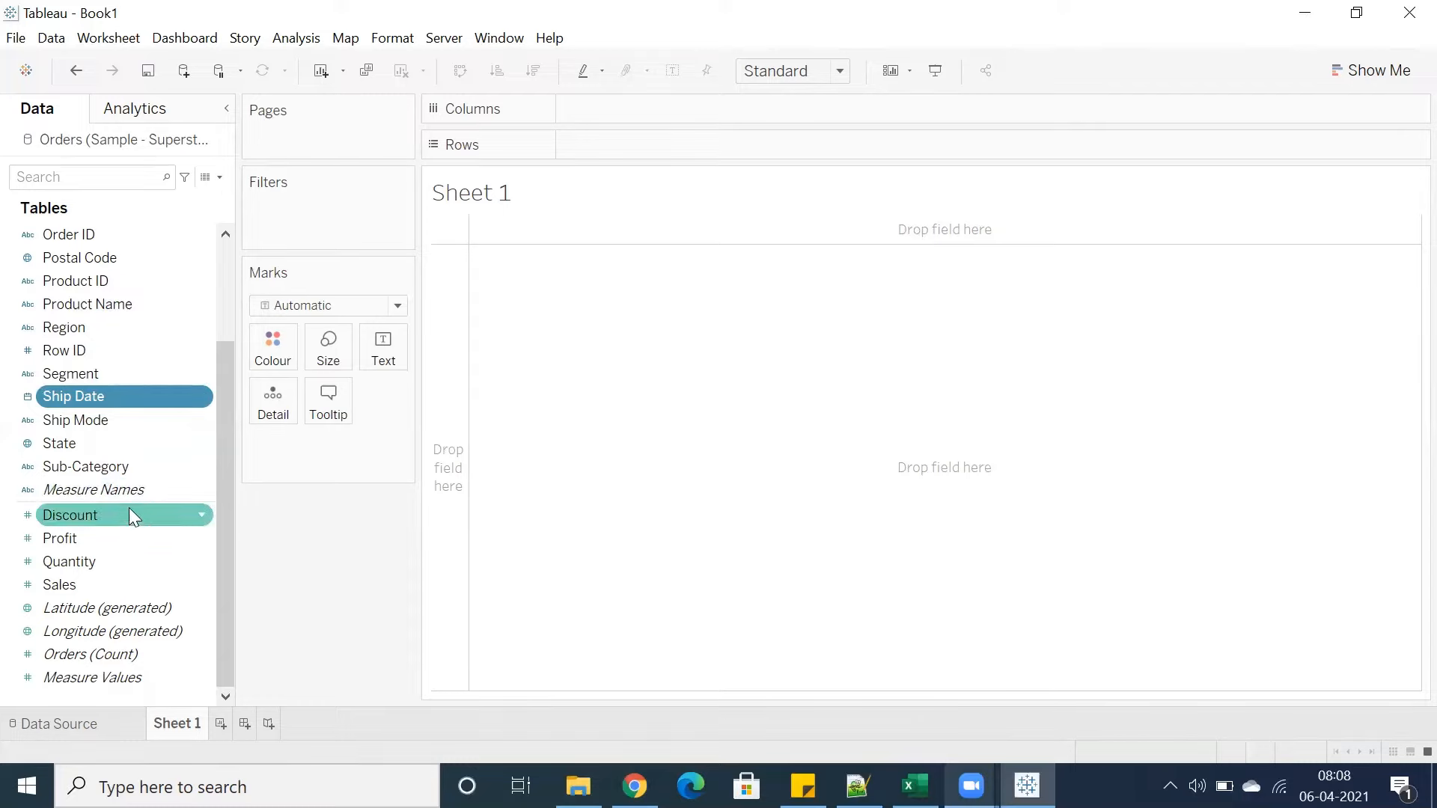
click(76, 590)
drag(76, 590, 136, 533)
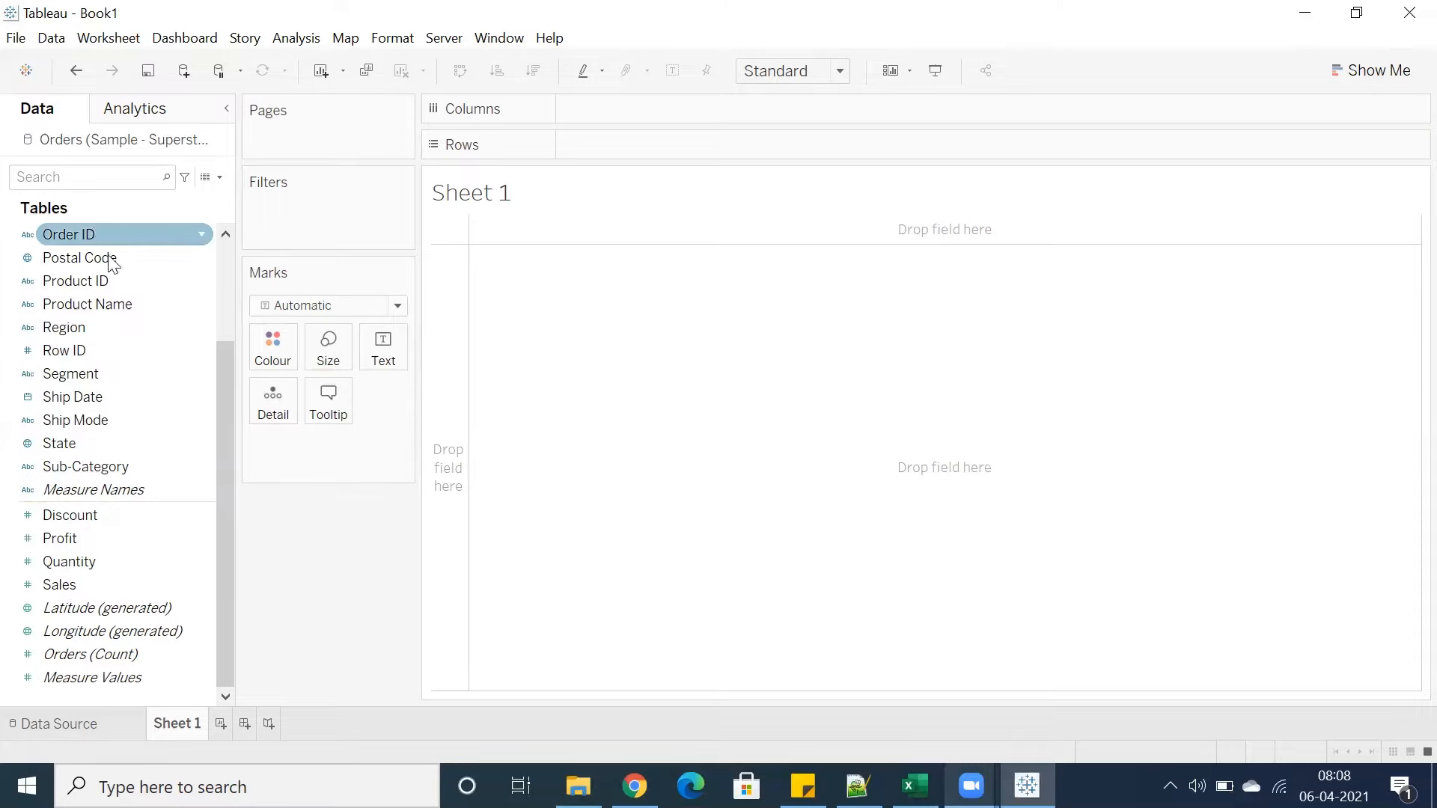
Multi-select the Discount, Profit, Quantity and Sales measures, then the Order ID through State dimensions as a block
click(56, 590)
drag(58, 599, 128, 587)
click(69, 523)
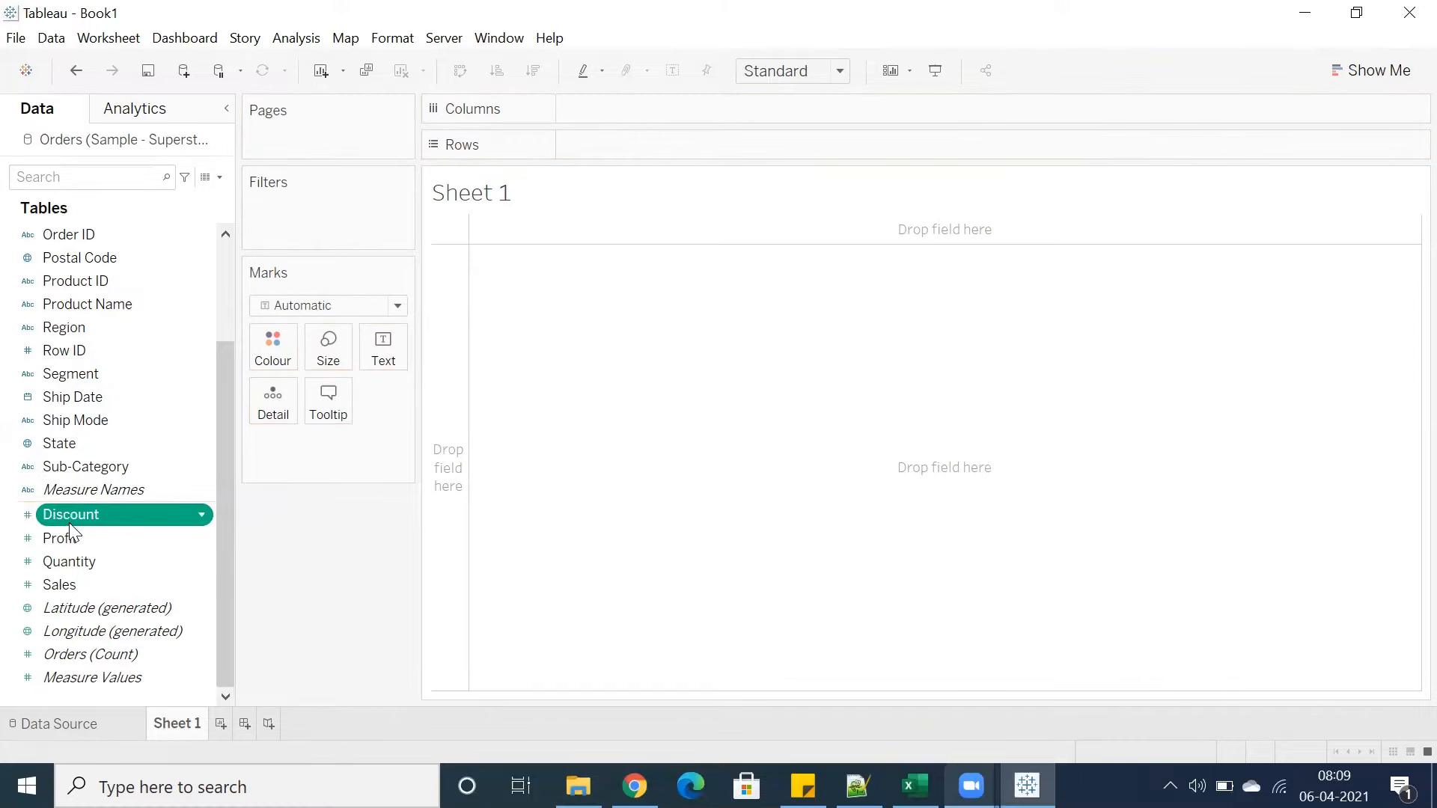
ctrl+click(77, 536)
ctrl+click(81, 558)
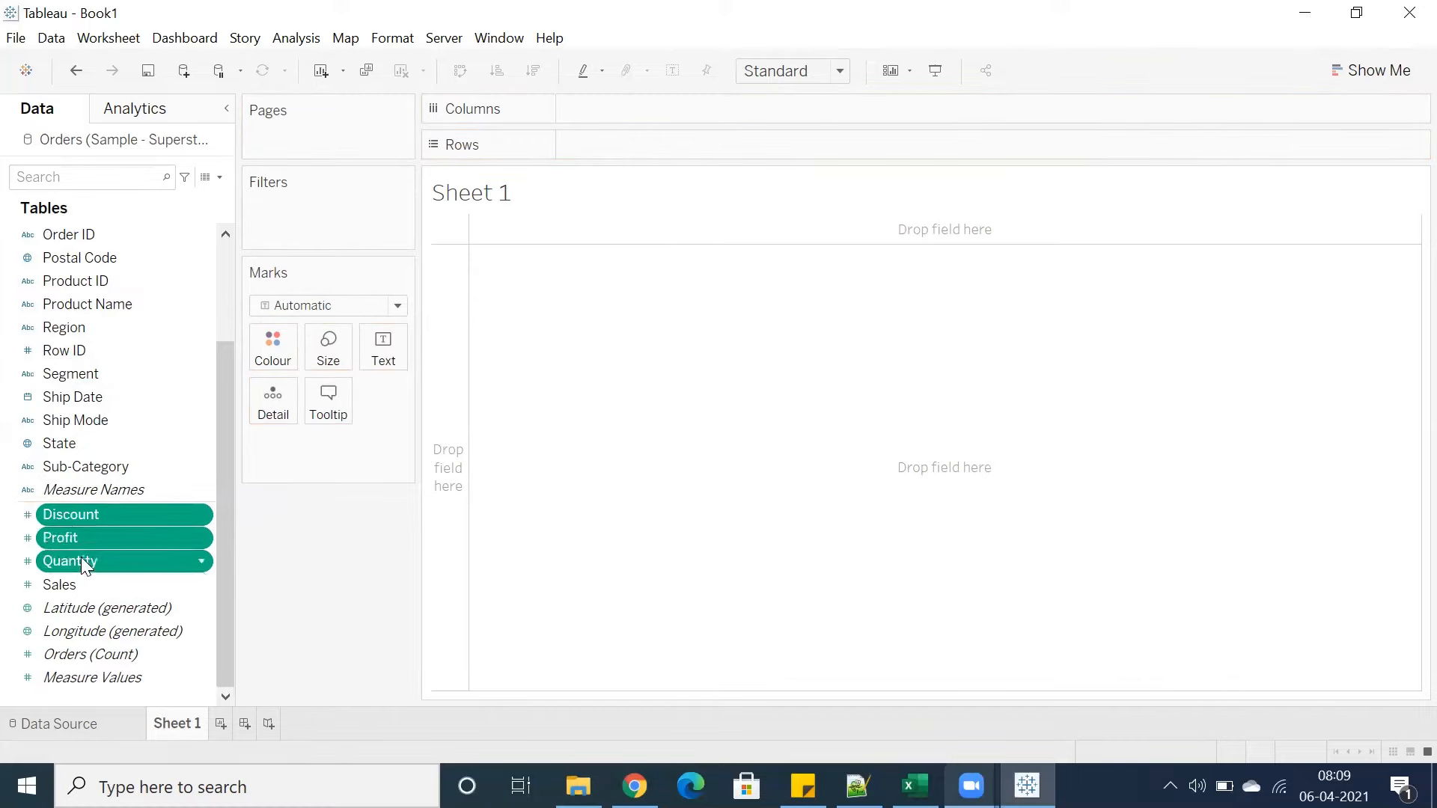
ctrl+click(77, 581)
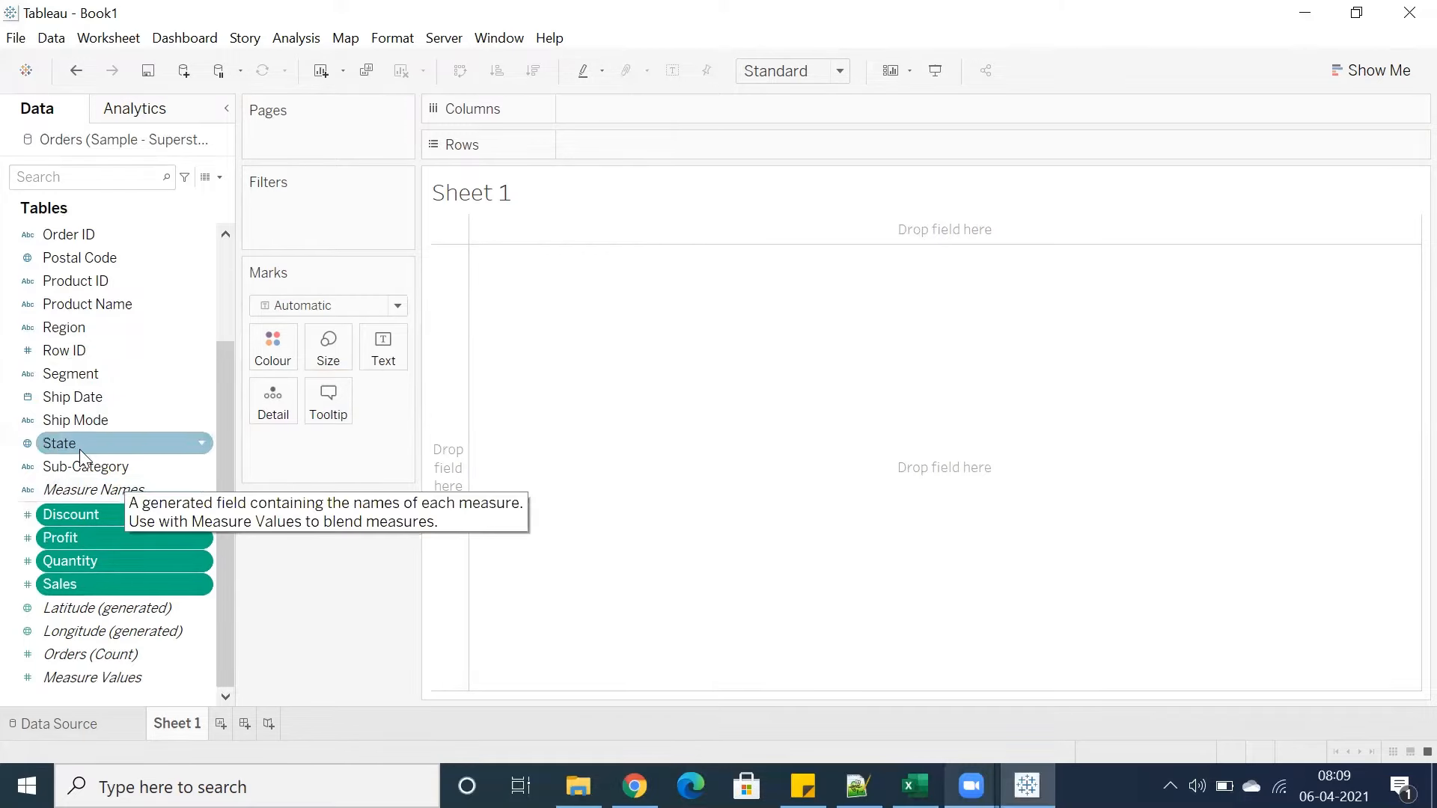
drag(68, 329, 77, 446)
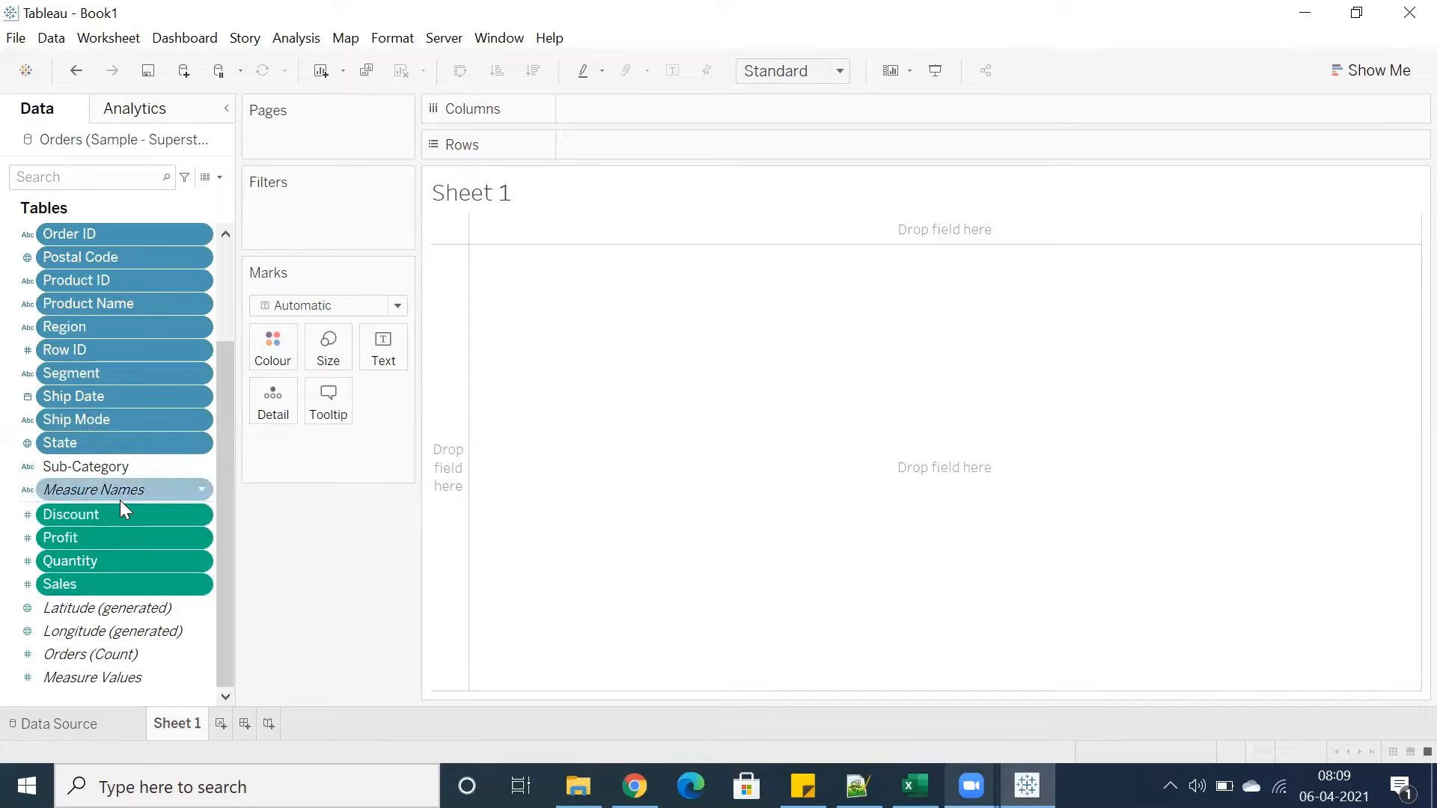
Multi-select the generated fields Latitude, Longitude, Orders (Count) and Measure Values in the data pane
click(74, 660)
ctrl+click(84, 612)
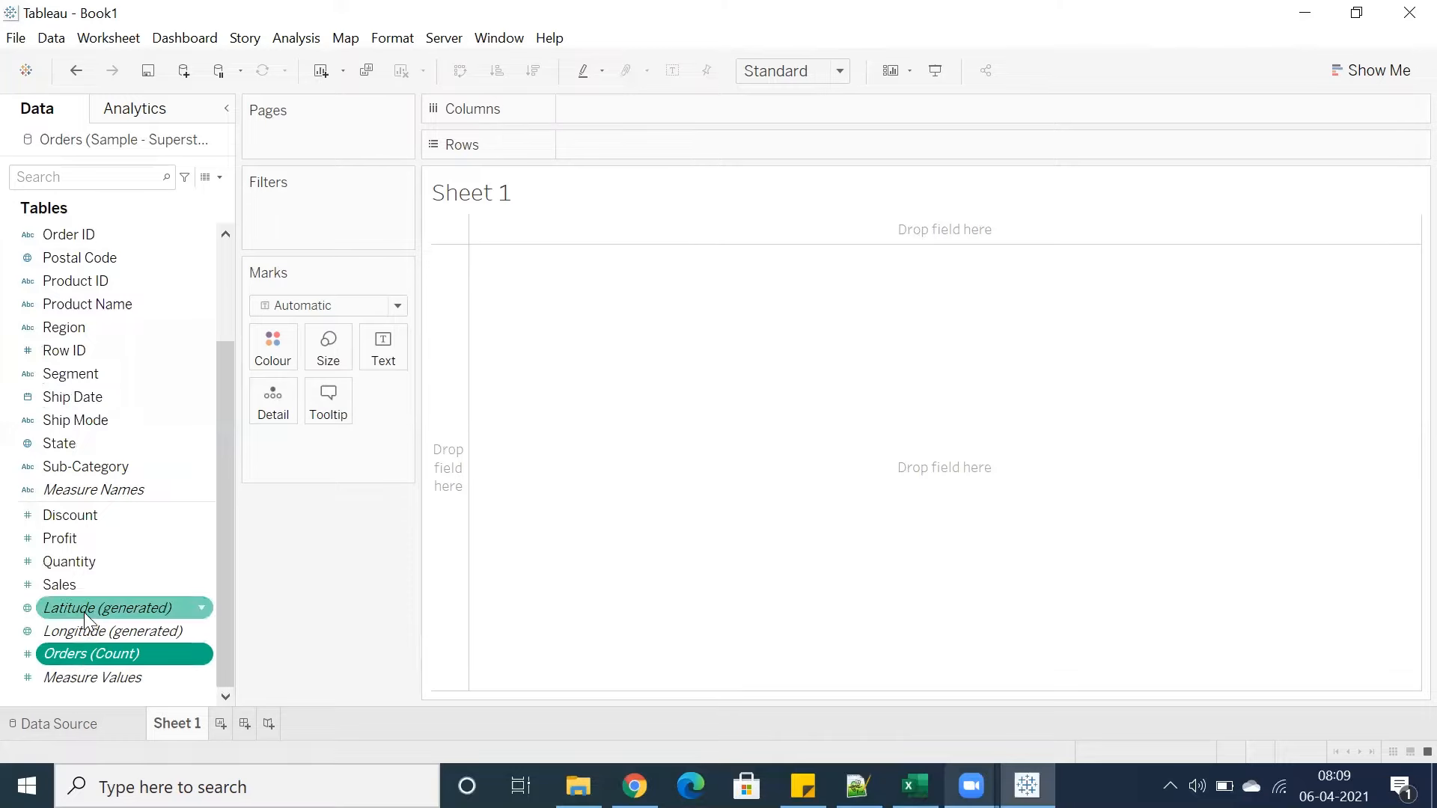
ctrl+click(85, 635)
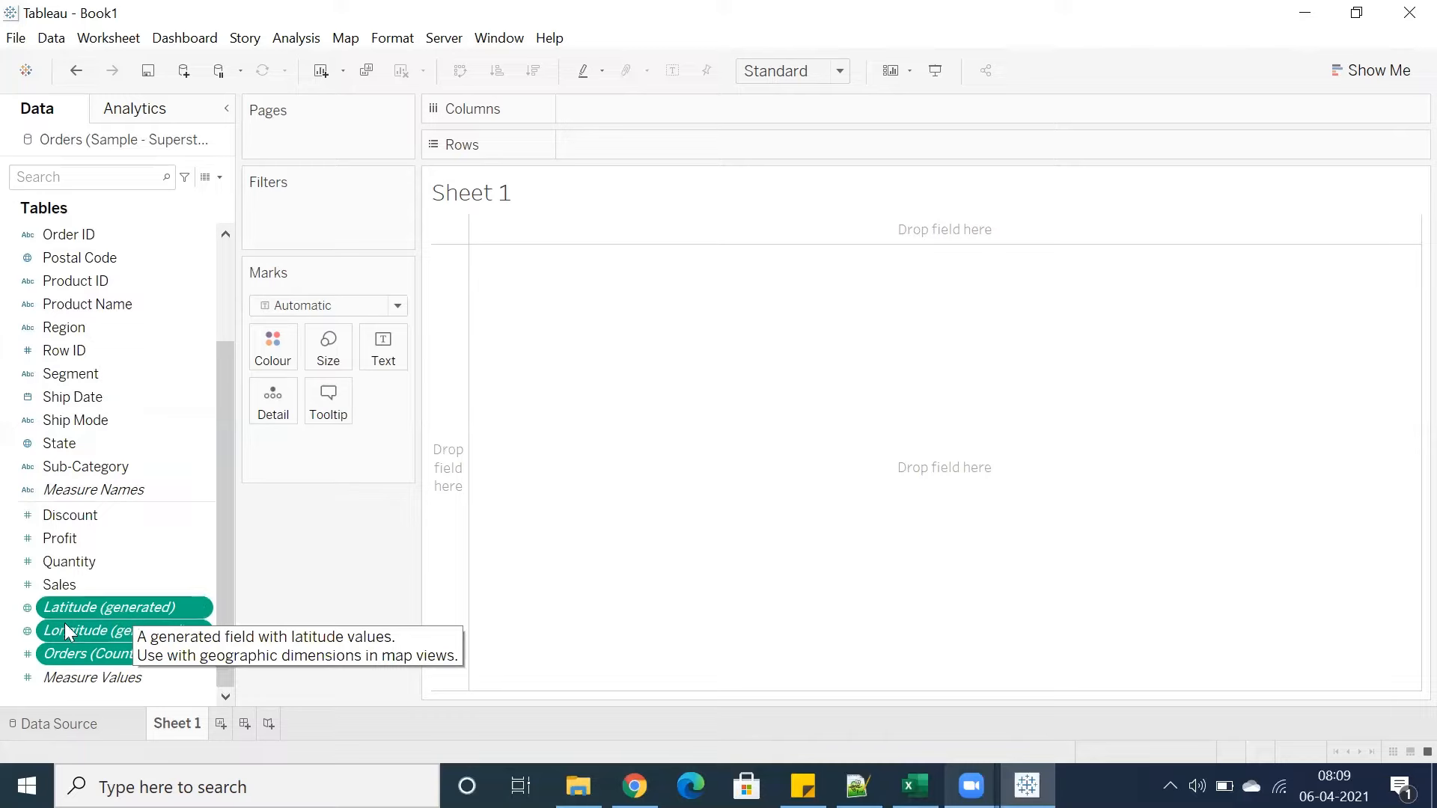
click(120, 682)
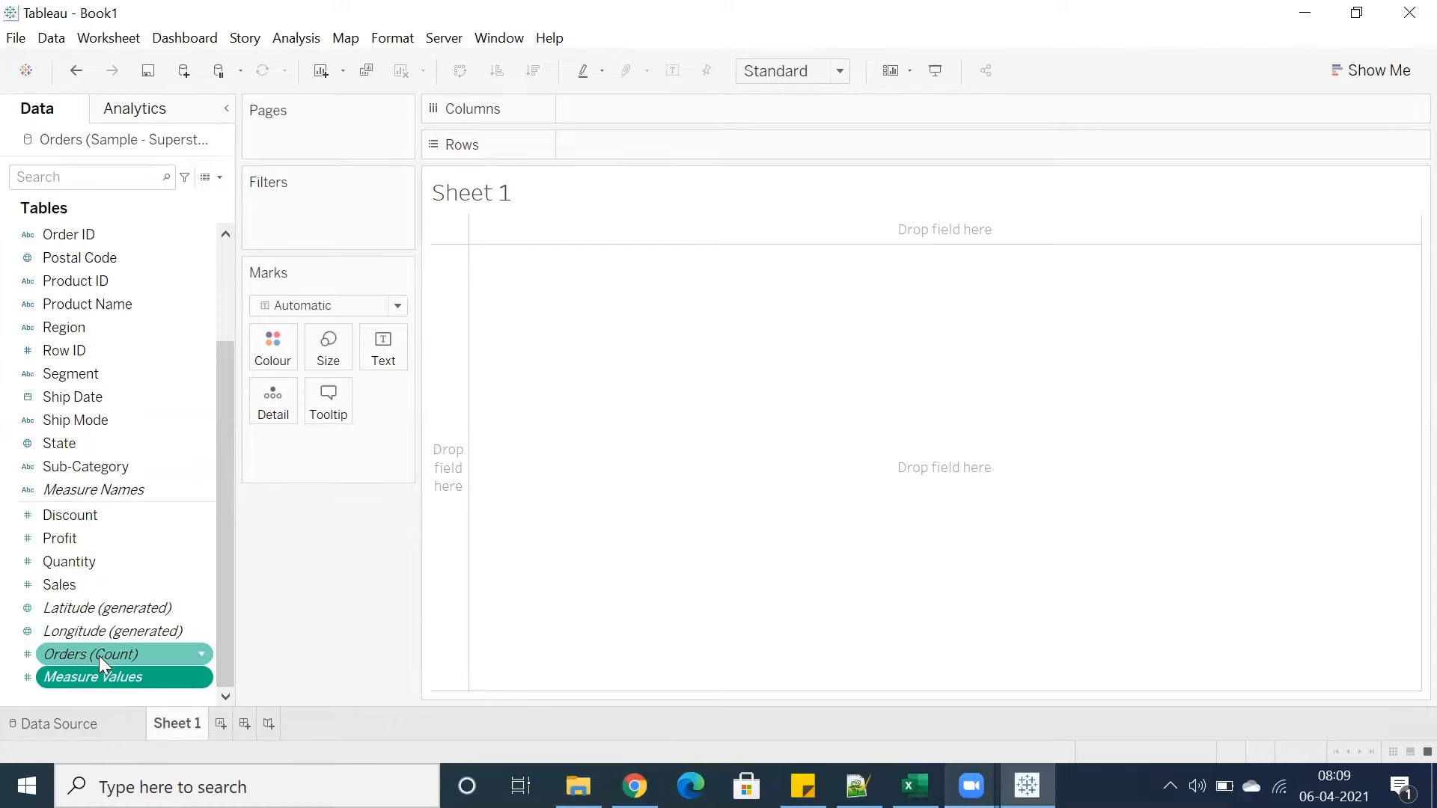
click(99, 655)
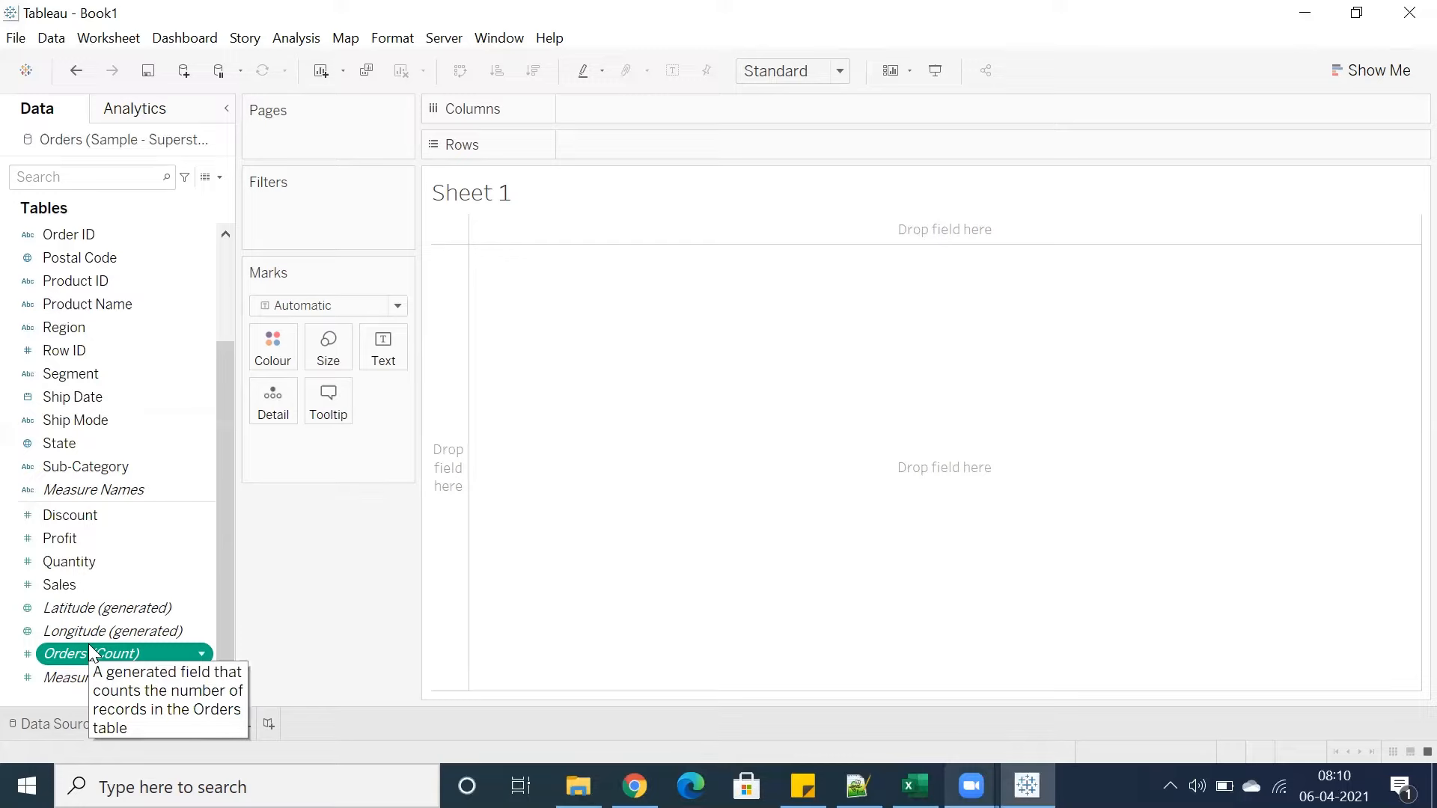
Select single fields such as Profit, Segment and Product Name in the data pane
click(106, 371)
click(78, 536)
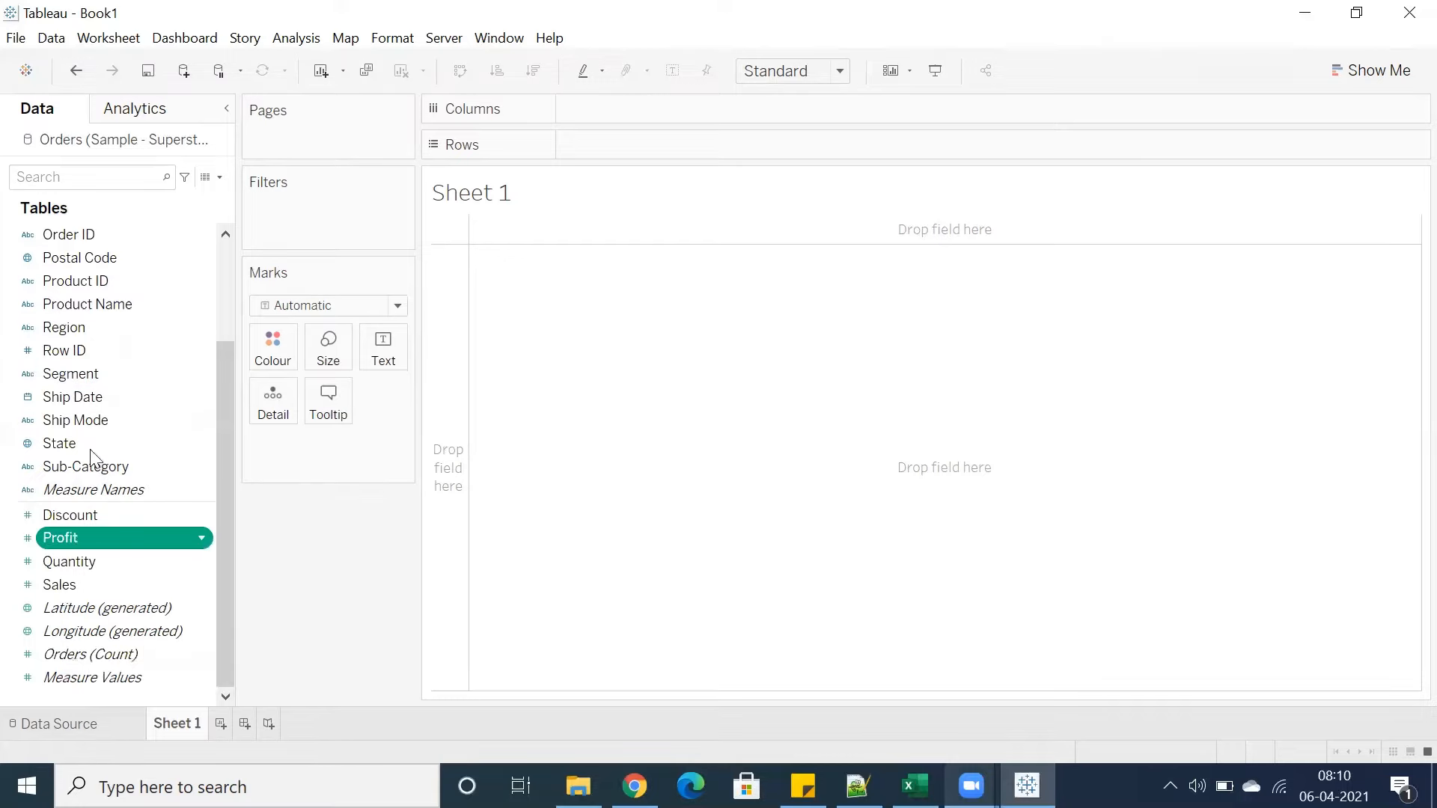
click(91, 447)
click(81, 376)
click(94, 302)
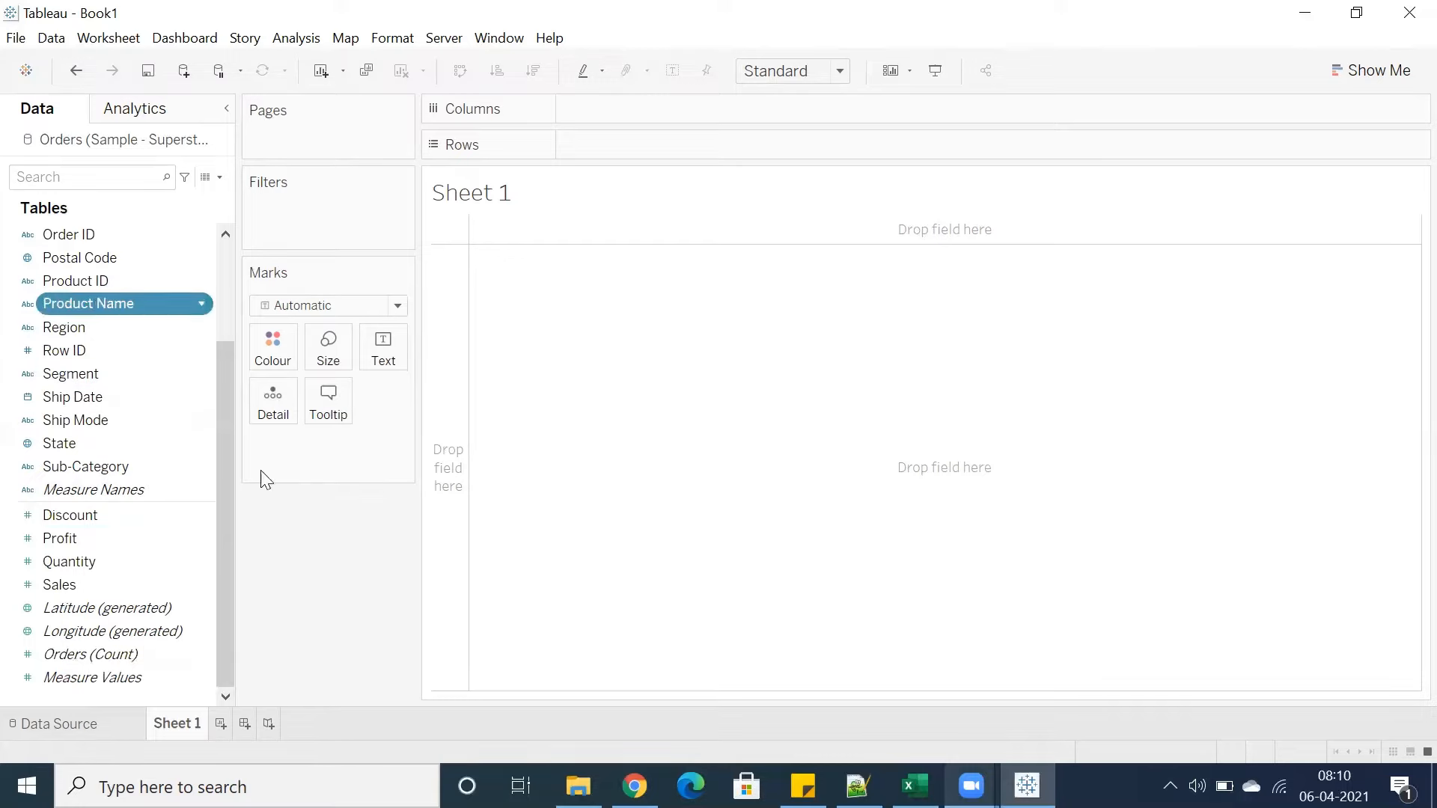
click(228, 272)
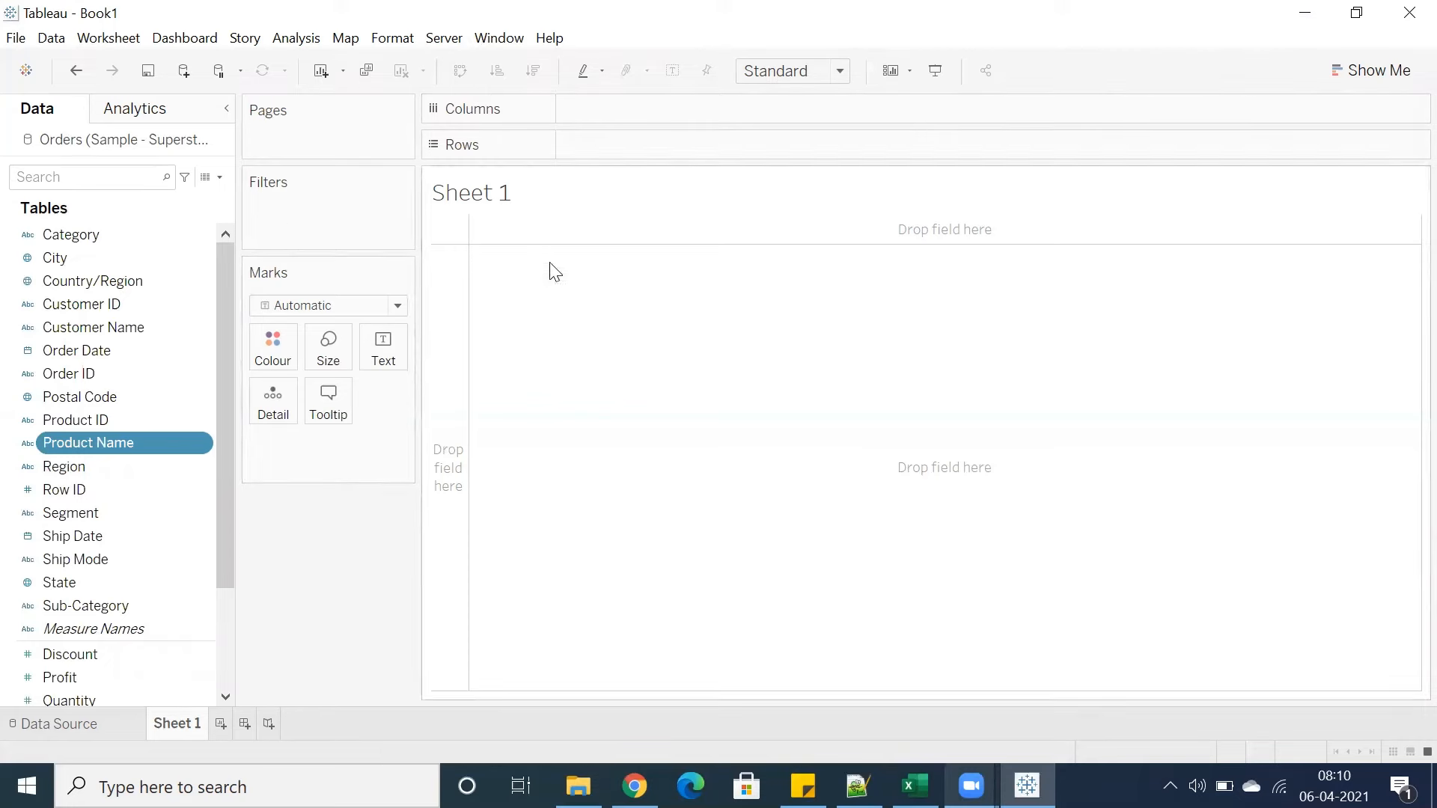
click(1376, 71)
click(1367, 75)
scroll(172, 487, down, 2)
scroll(175, 494, up, 2)
Search the data pane for fields matching se and then count, and clear the search
click(165, 180)
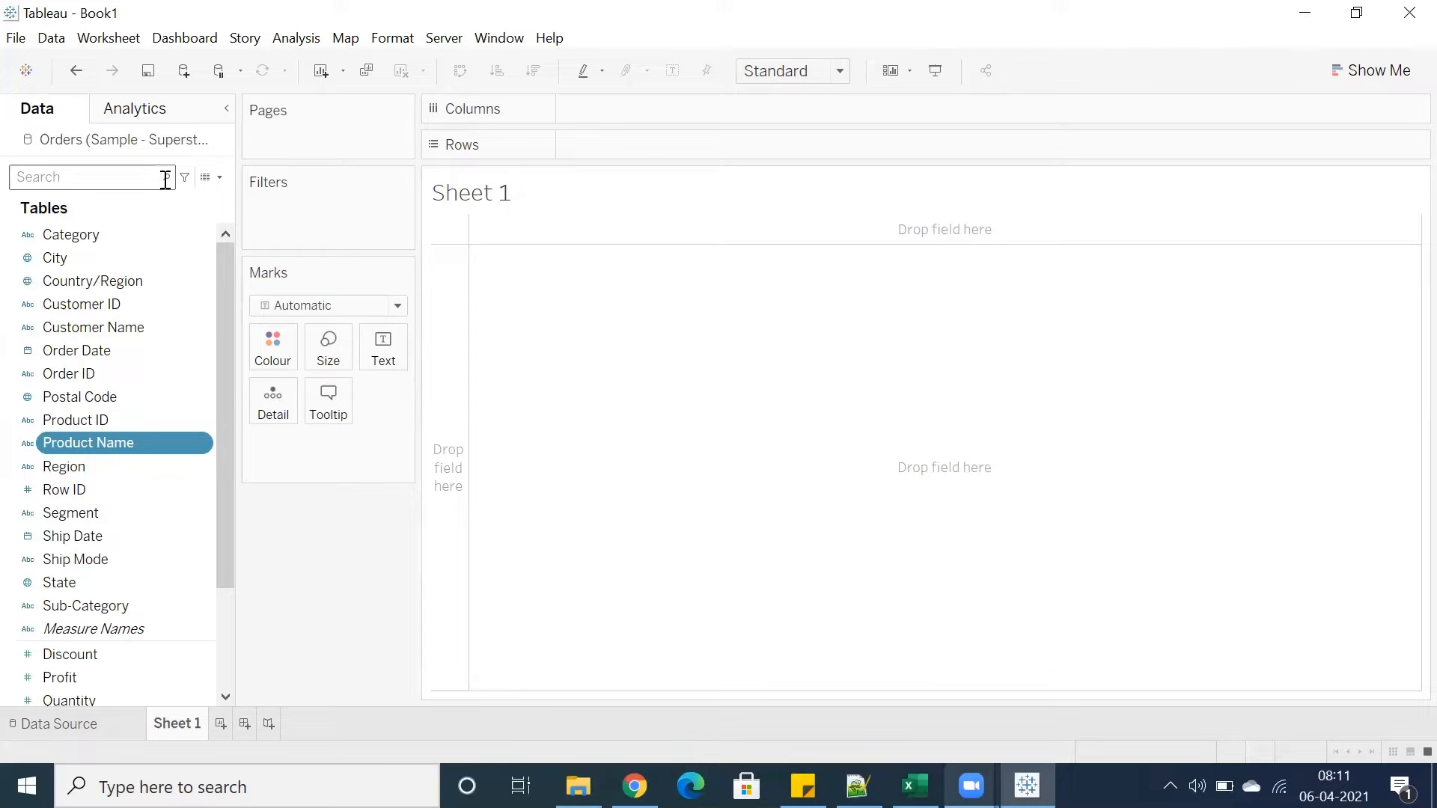
text(se)
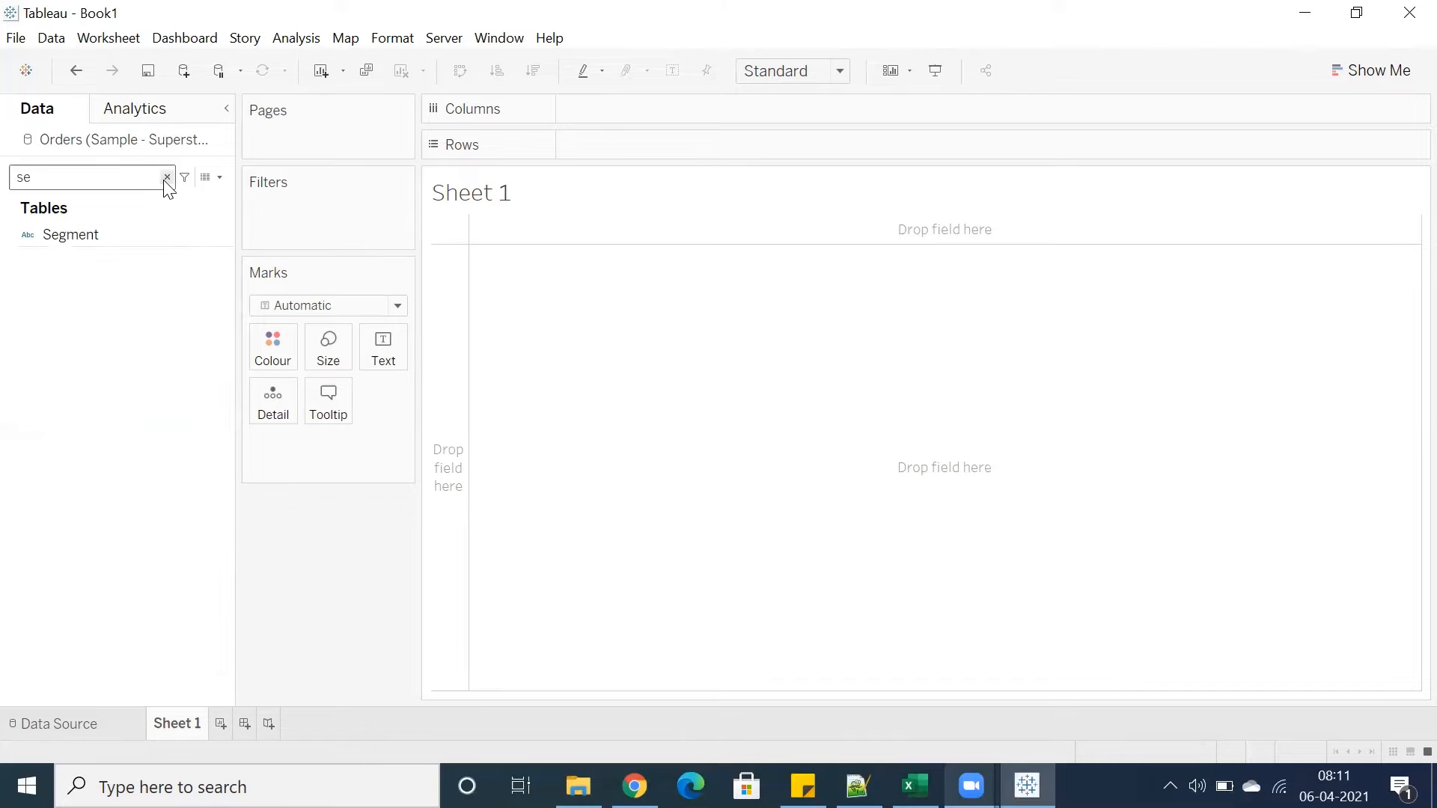
click(166, 177)
text(count)
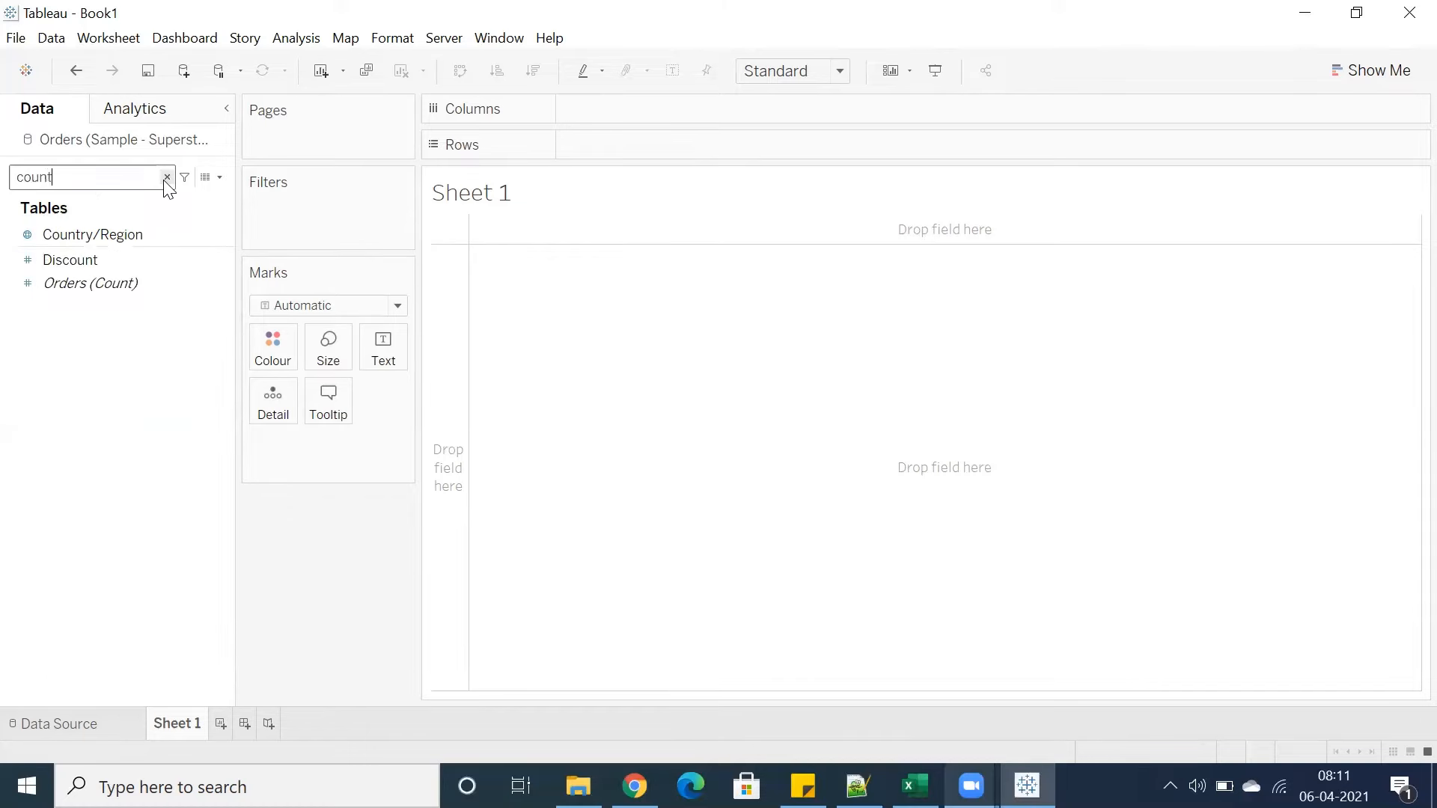
key(BackSpace)
key(BackSpace)
key(BackSpace)
key(BackSpace)
key(BackSpace)
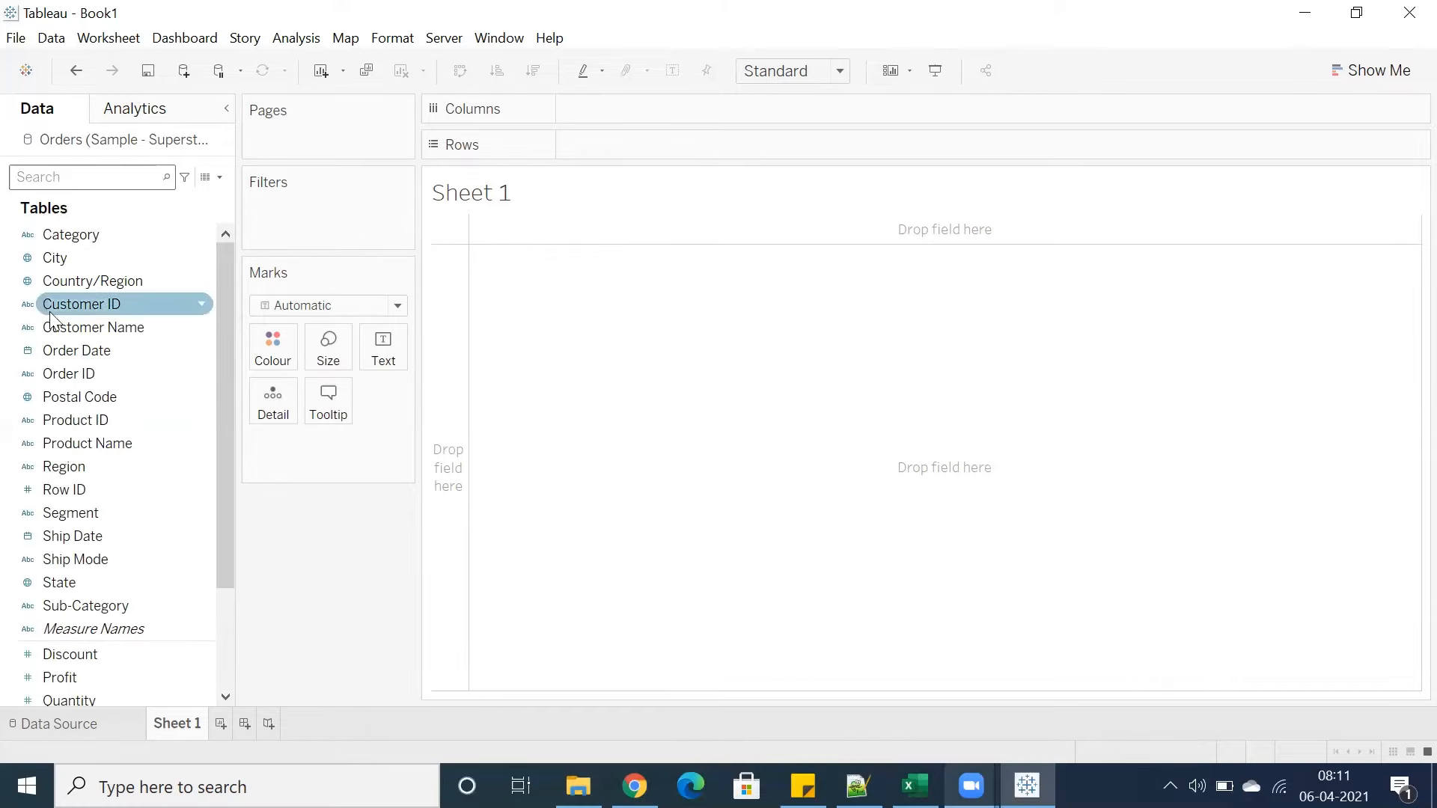
Select individual dimensions such as Postal Code, Region, State, Sub-Category, City and Customer Name in the data pane
click(58, 285)
click(71, 397)
click(67, 466)
click(72, 582)
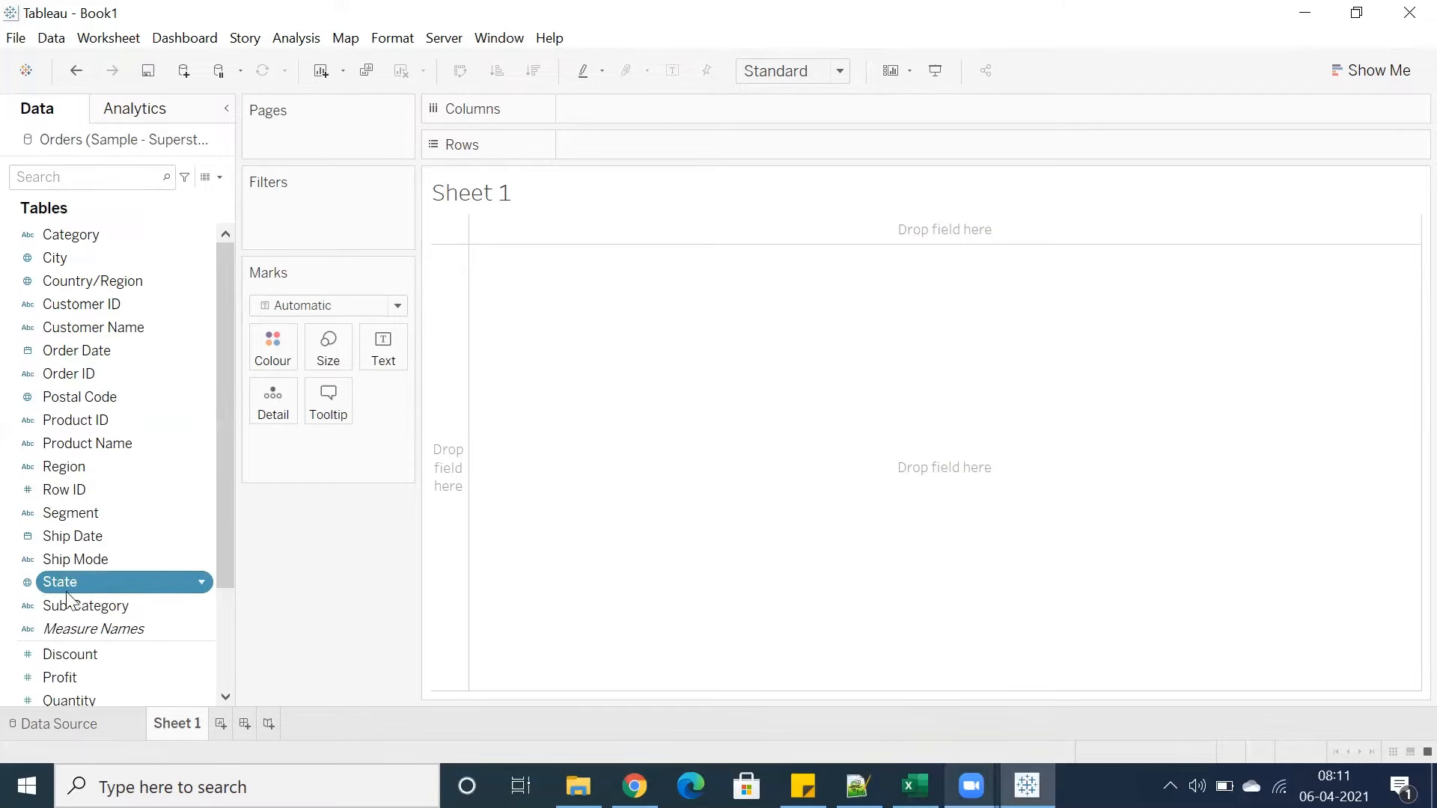
click(75, 605)
scroll(75, 576, down, 2)
scroll(109, 382, up, 2)
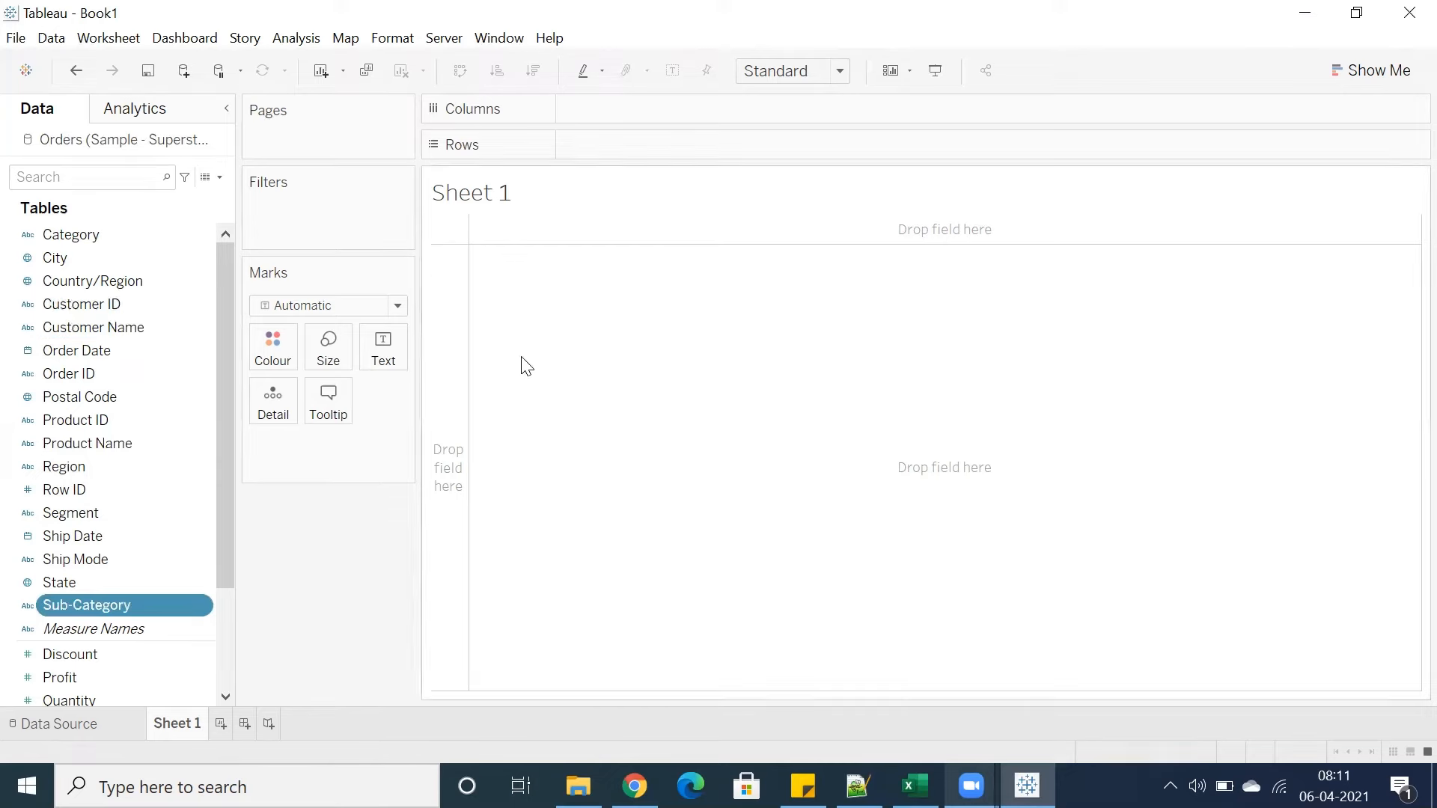
click(112, 256)
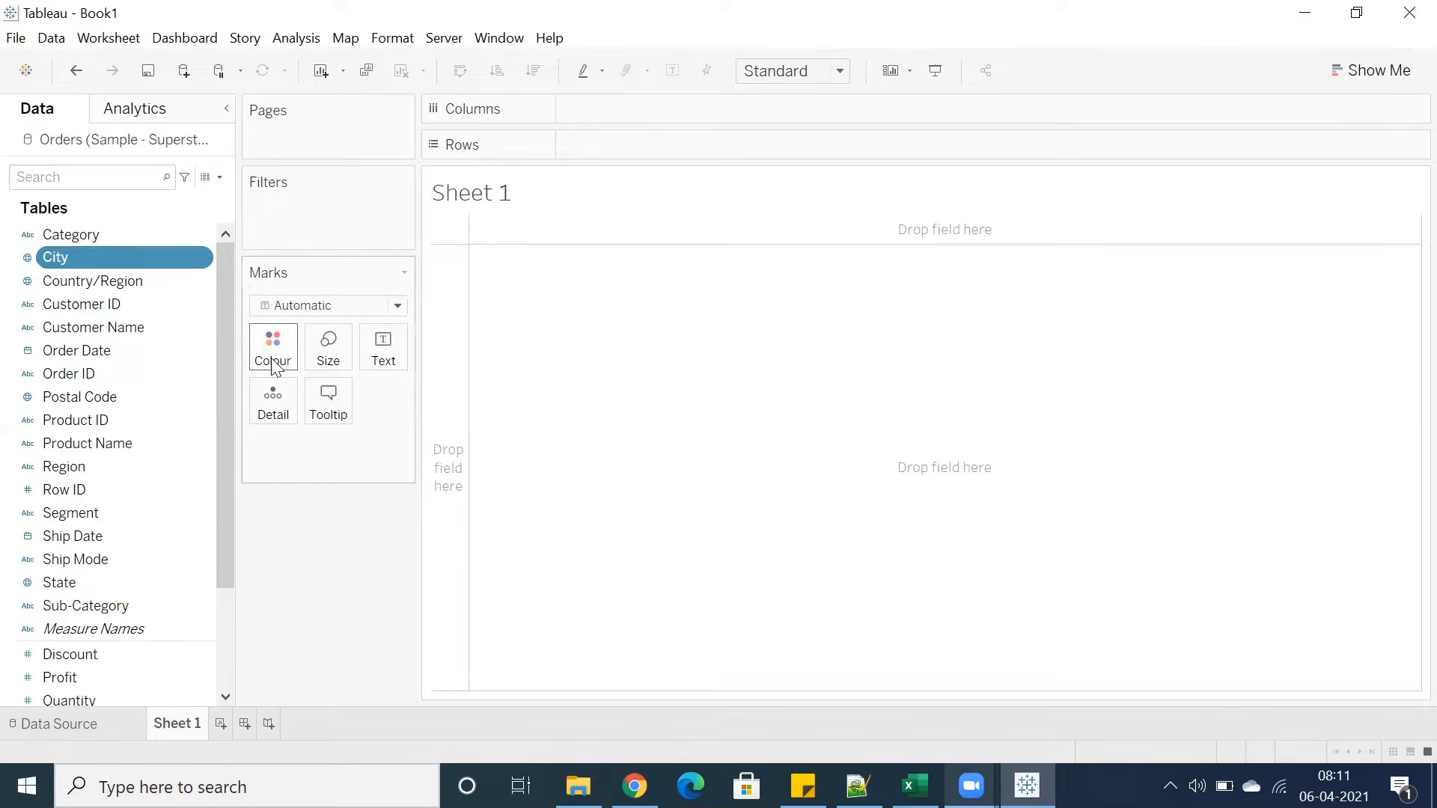
click(97, 328)
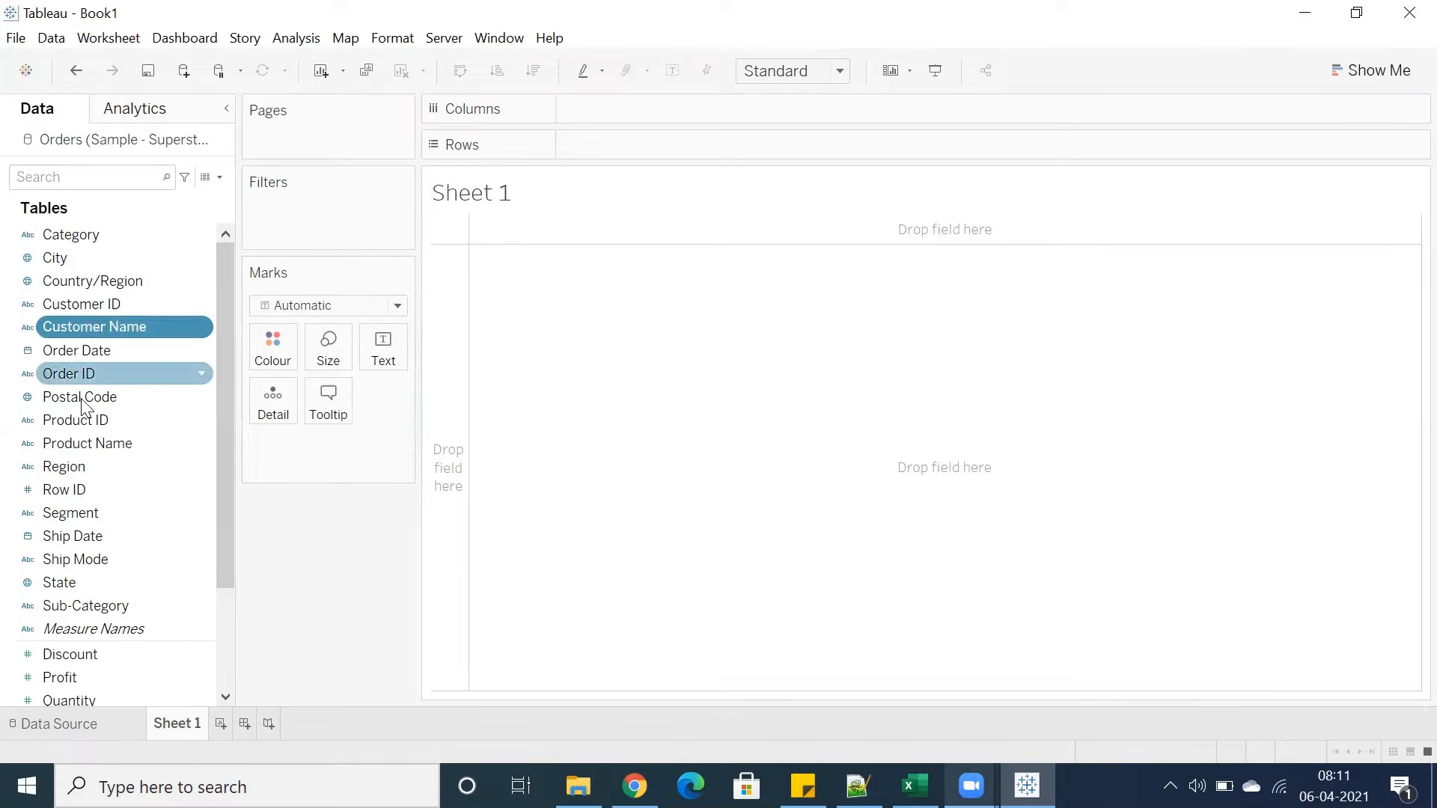
click(112, 605)
Search the data pane for sub, select Sub-Category, and clear the search
click(100, 180)
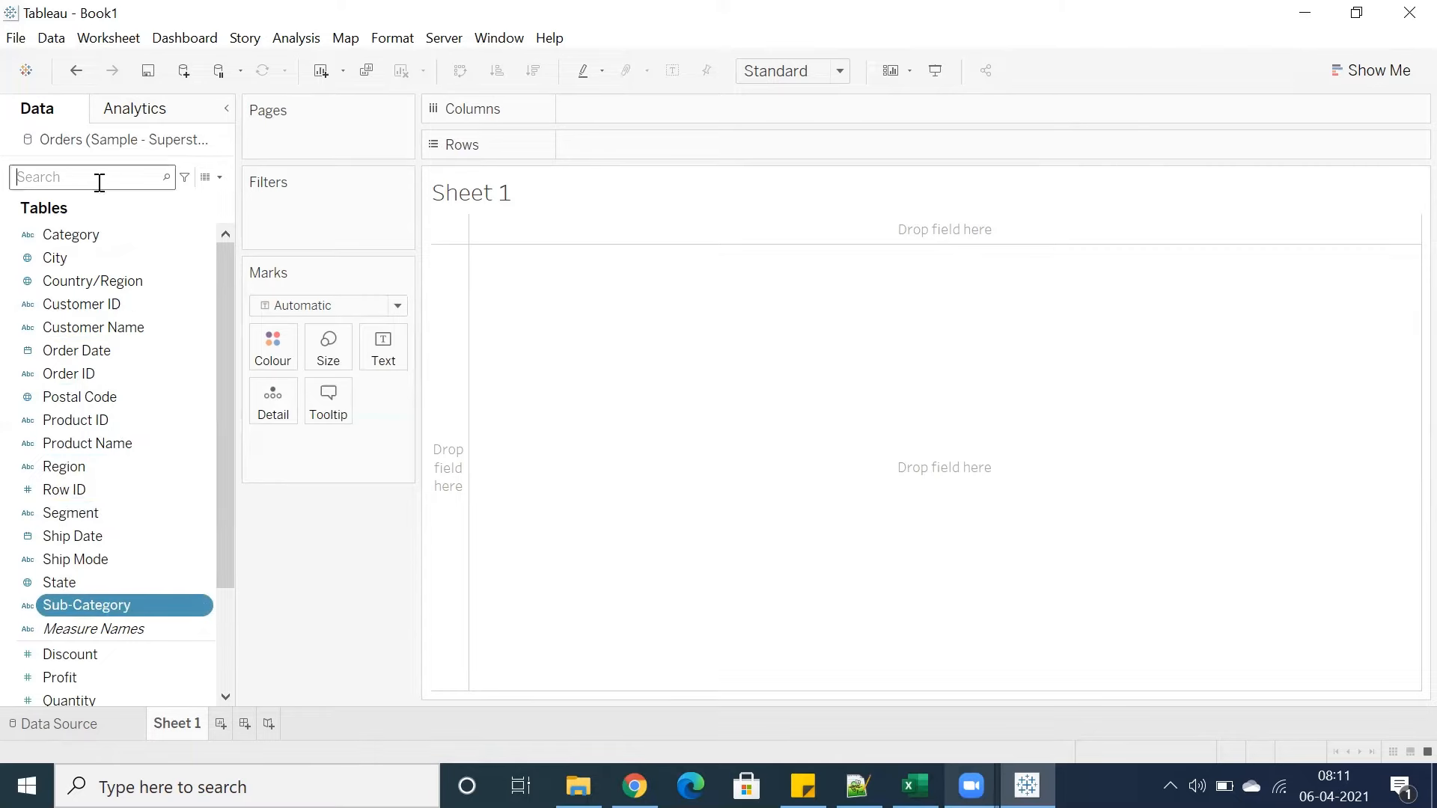
text(sub)
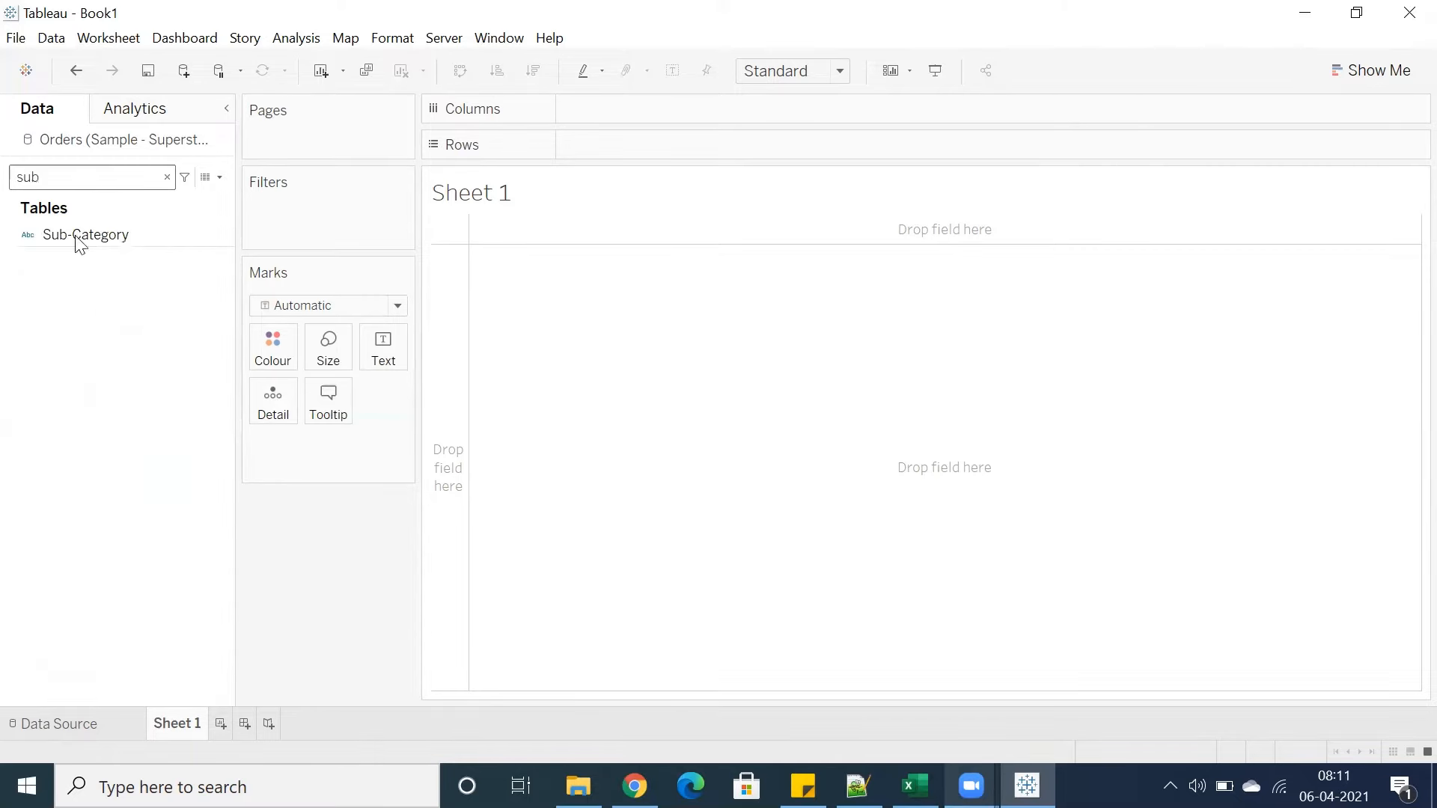
mouse_move(78, 235)
mouse_down()
mouse_move(539, 183)
mouse_move(83, 232)
mouse_up()
click(167, 177)
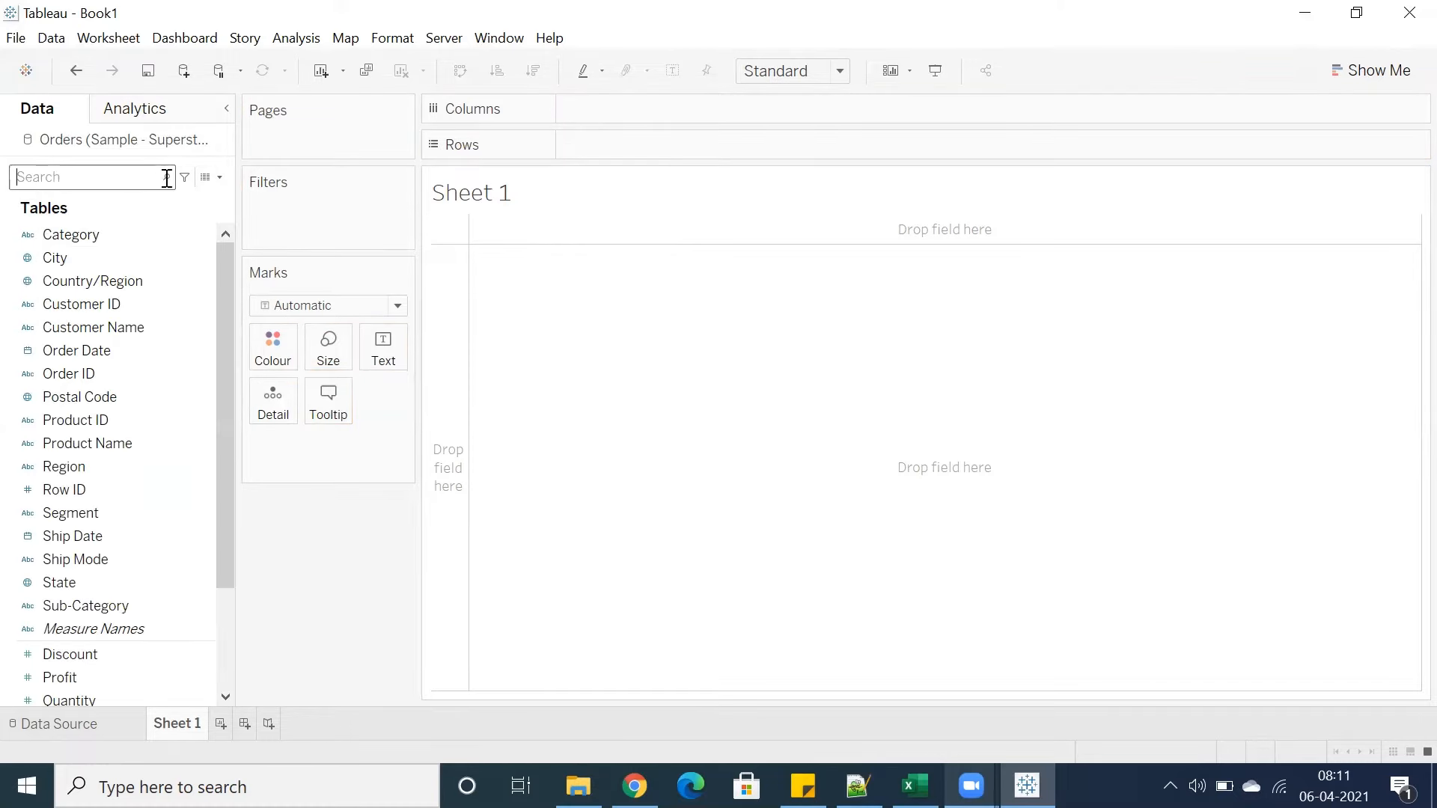
Add Sub-Category to Rows by typing it on the shelf, then remove it from the view
double_click(584, 146)
text(sub)
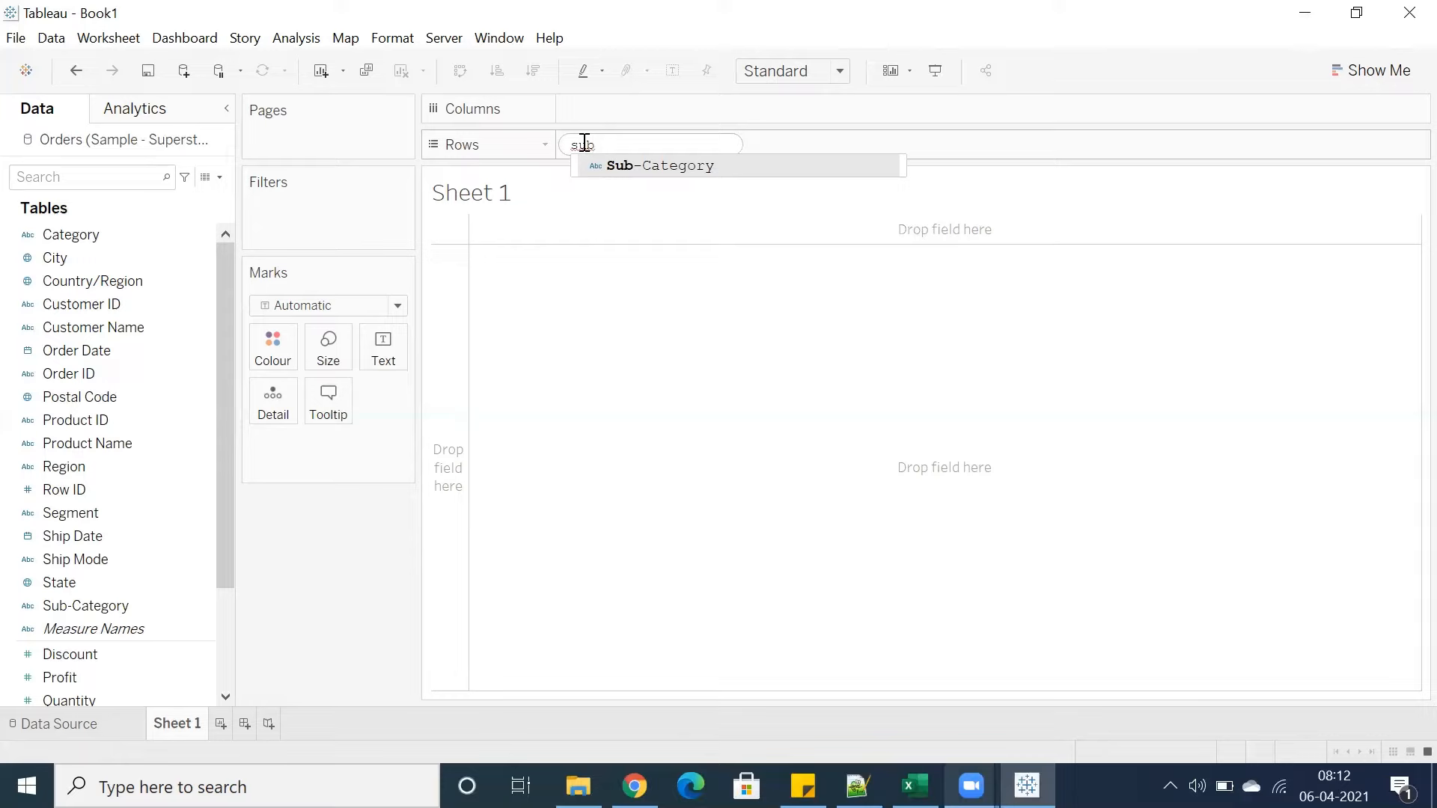
key(Return)
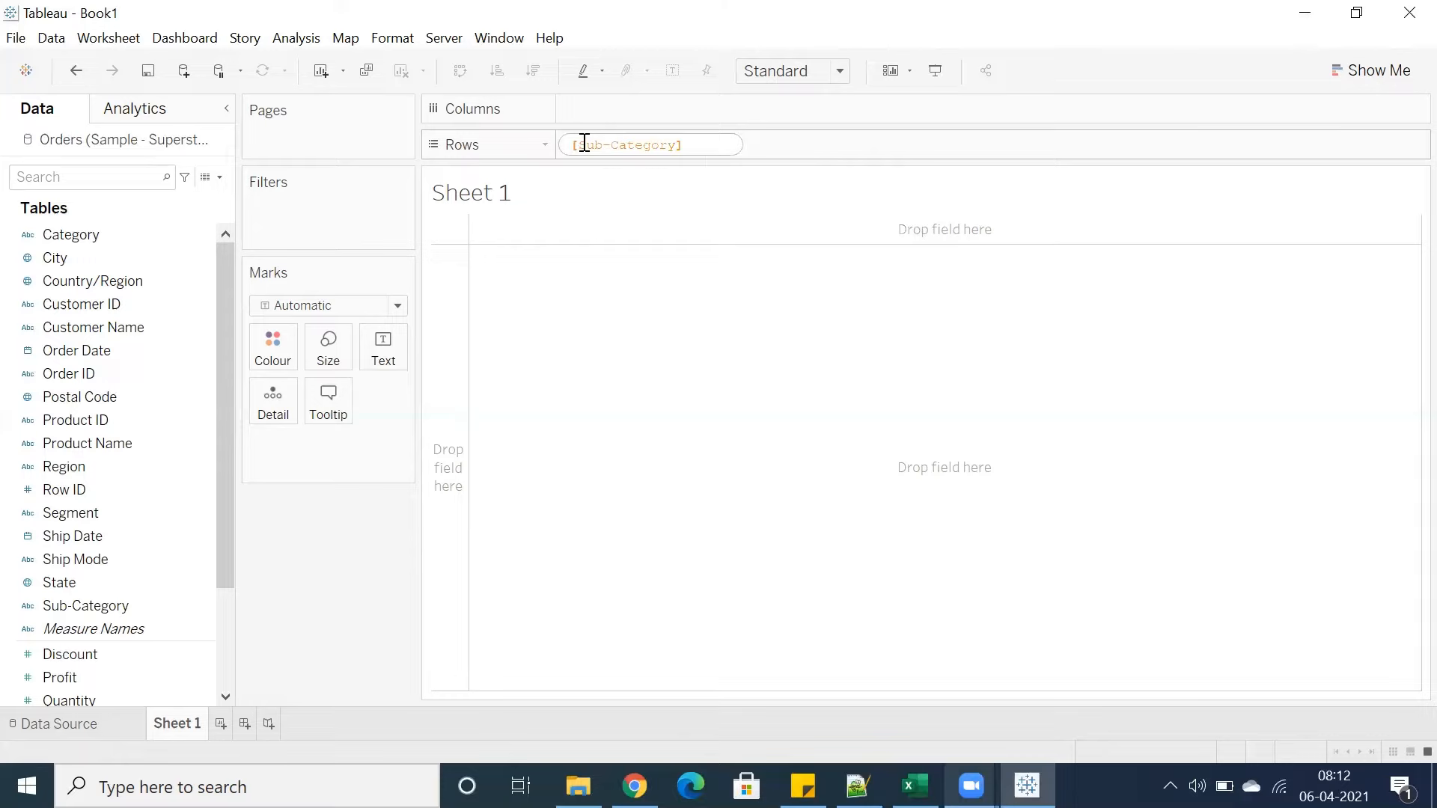
key(Return)
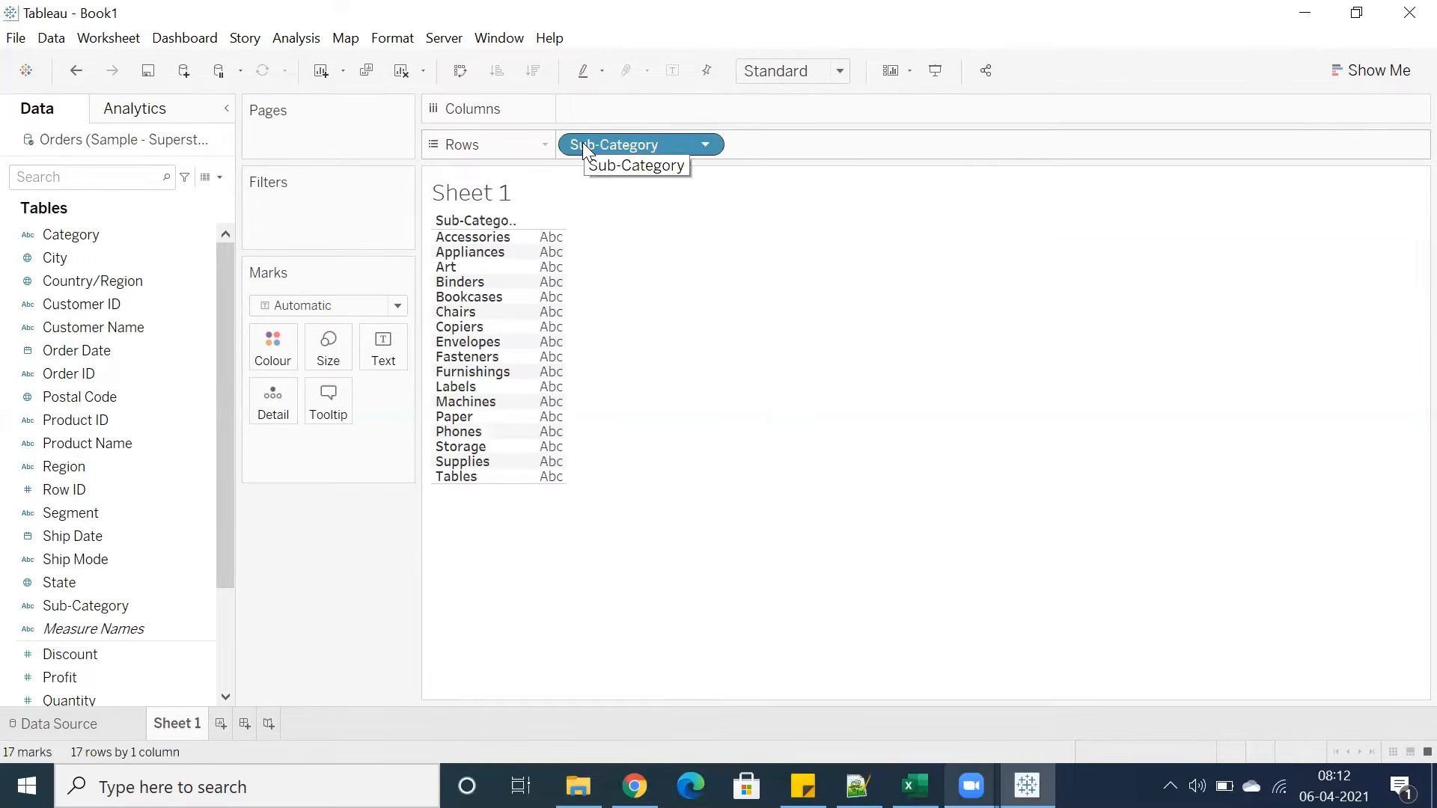
drag(642, 145, 374, 524)
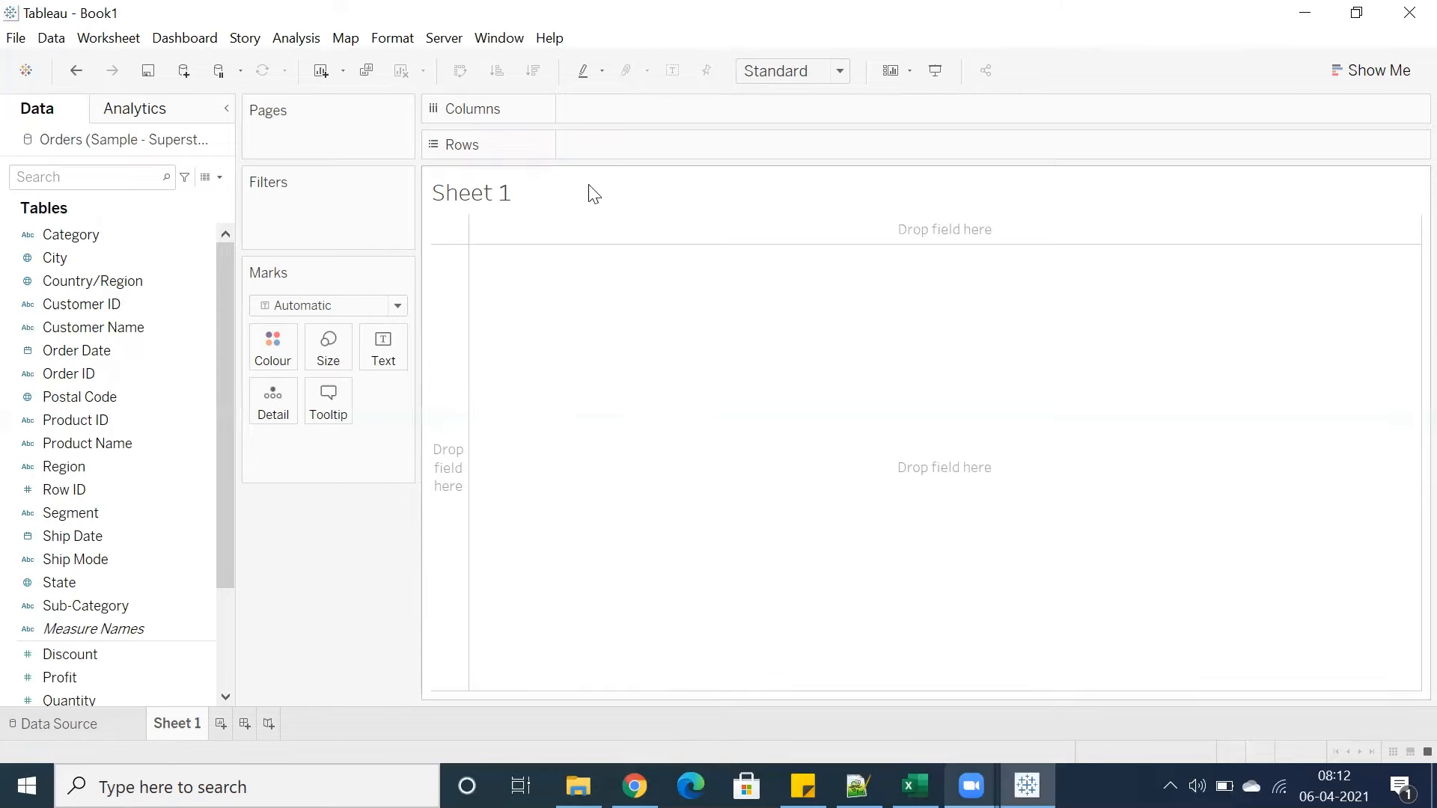
Add Sub-Category to Rows by typing its name directly on the shelf
double_click(594, 146)
text(sub)
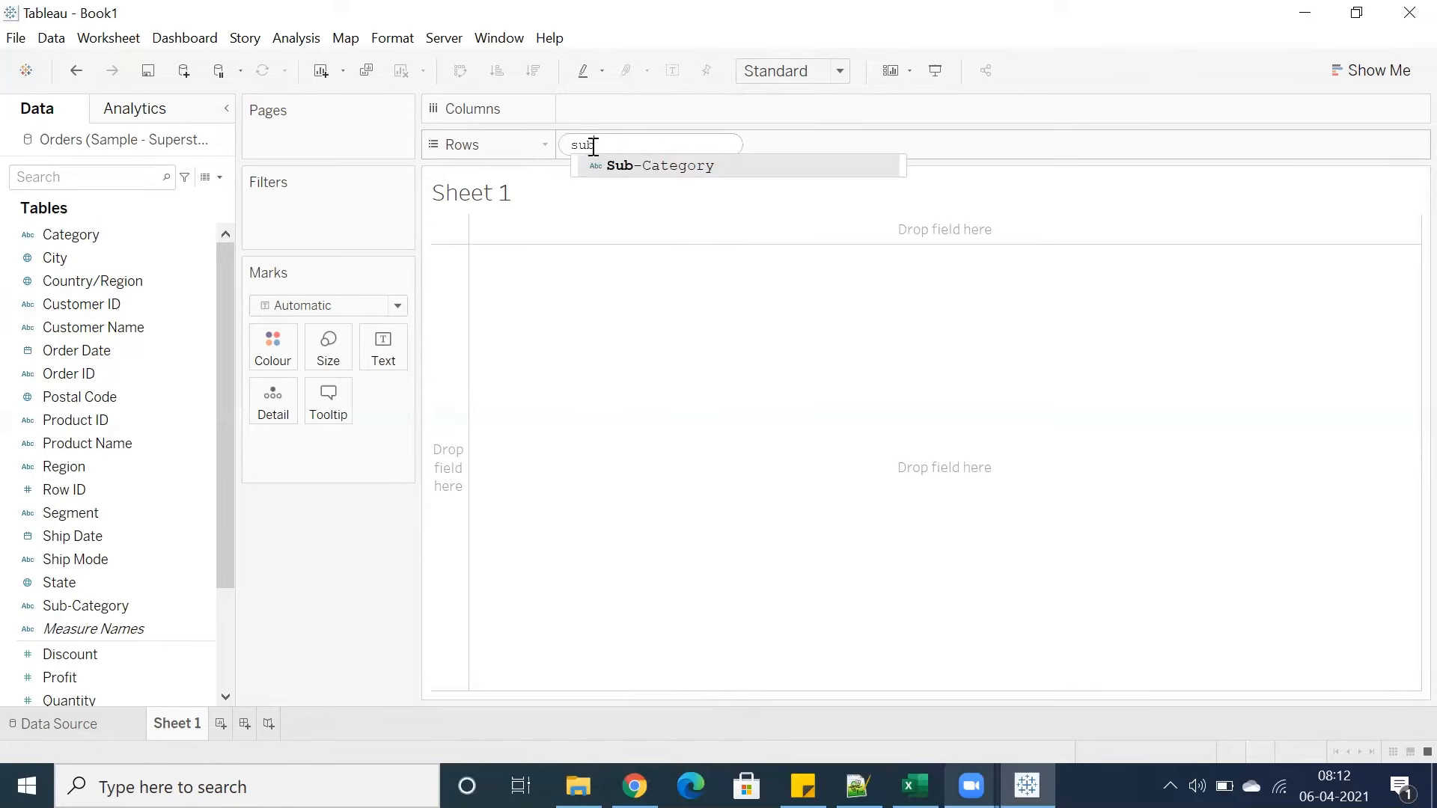
key(Return)
Add Sales to Columns by typing it on the shelf to create a bar chart
double_click(603, 106)
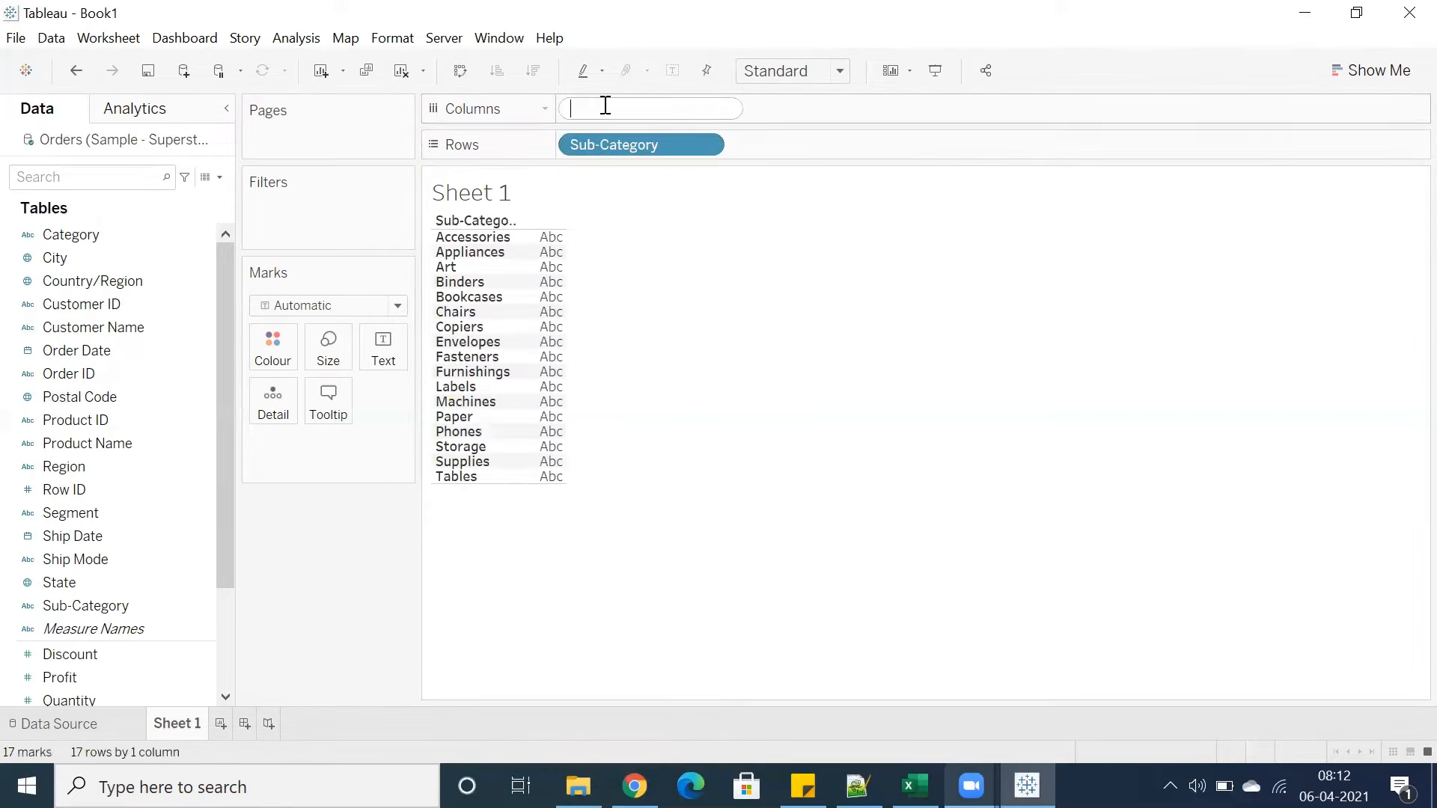
text(sales)
key(Return)
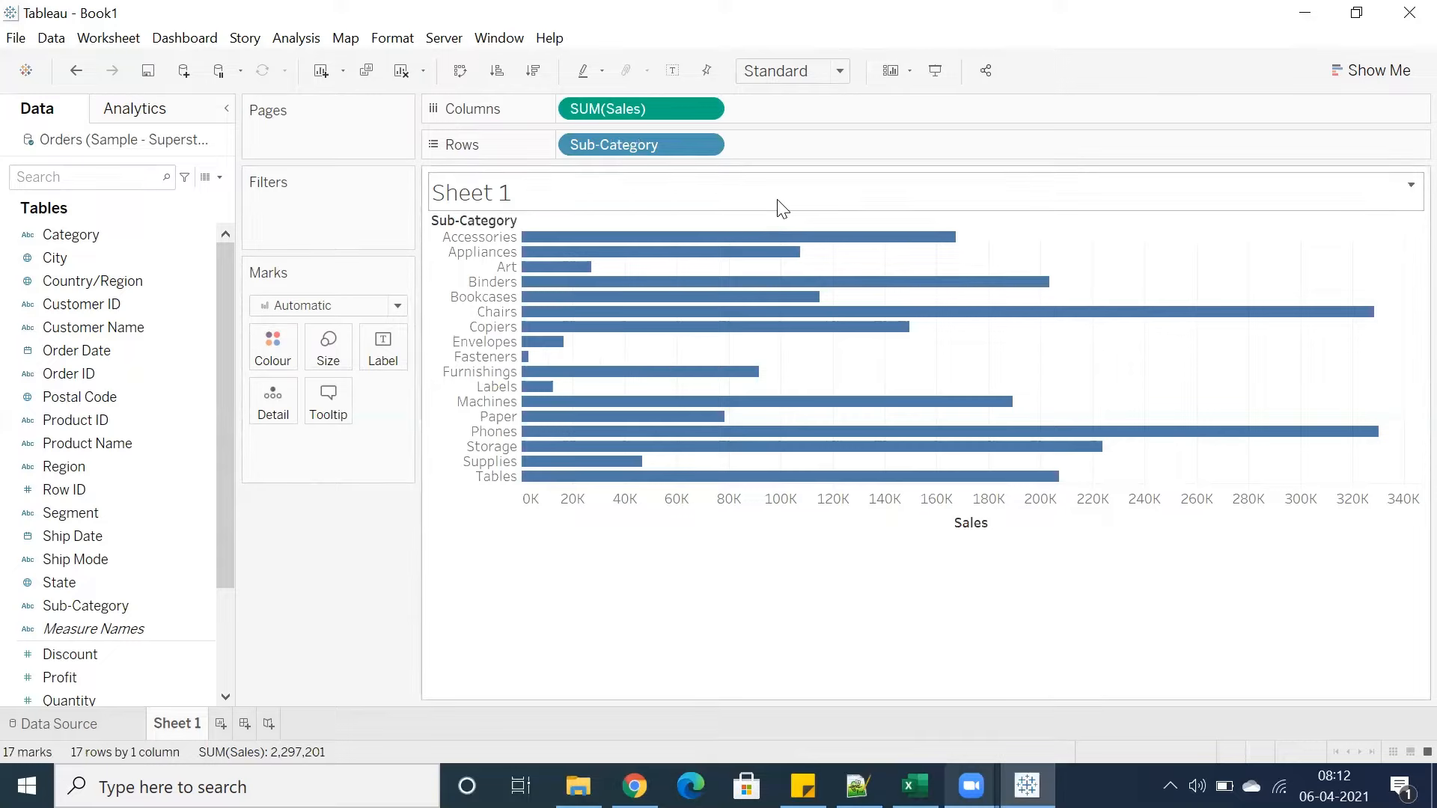
Set the view fit to Entire View
click(778, 70)
click(773, 156)
Add Region to Columns by typing it on the shelf
double_click(767, 111)
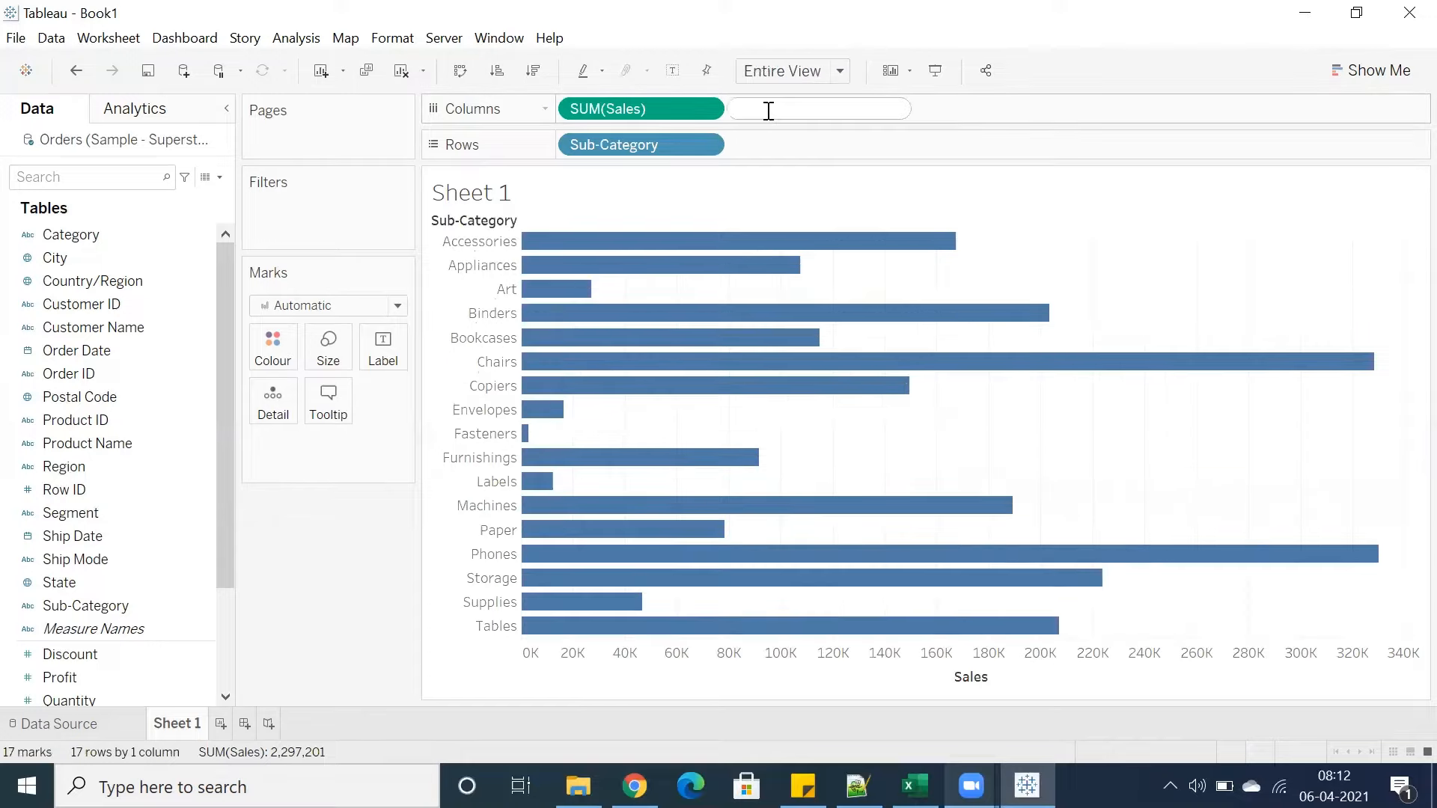
text(regio)
key(Return)
key(Return)
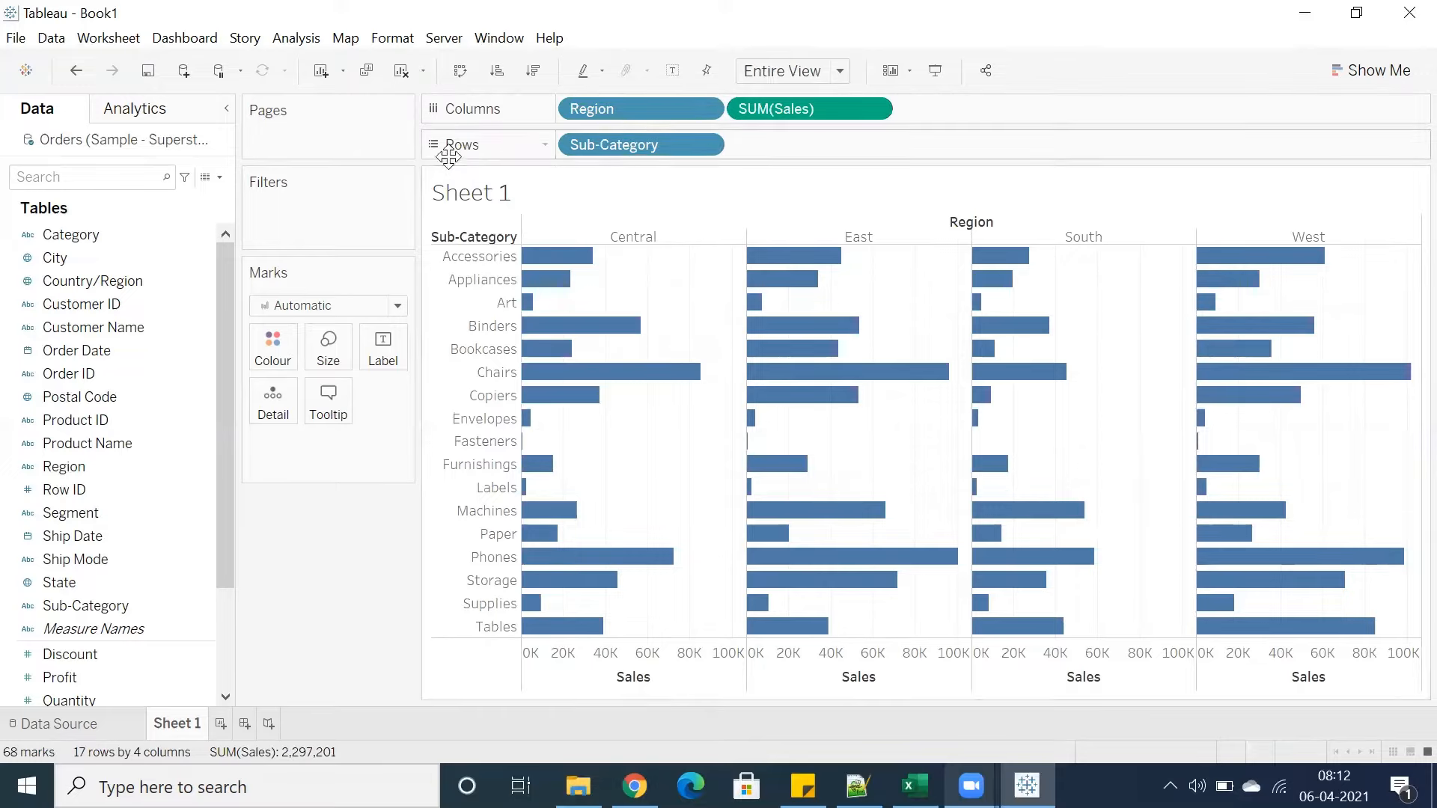
double_click(761, 142)
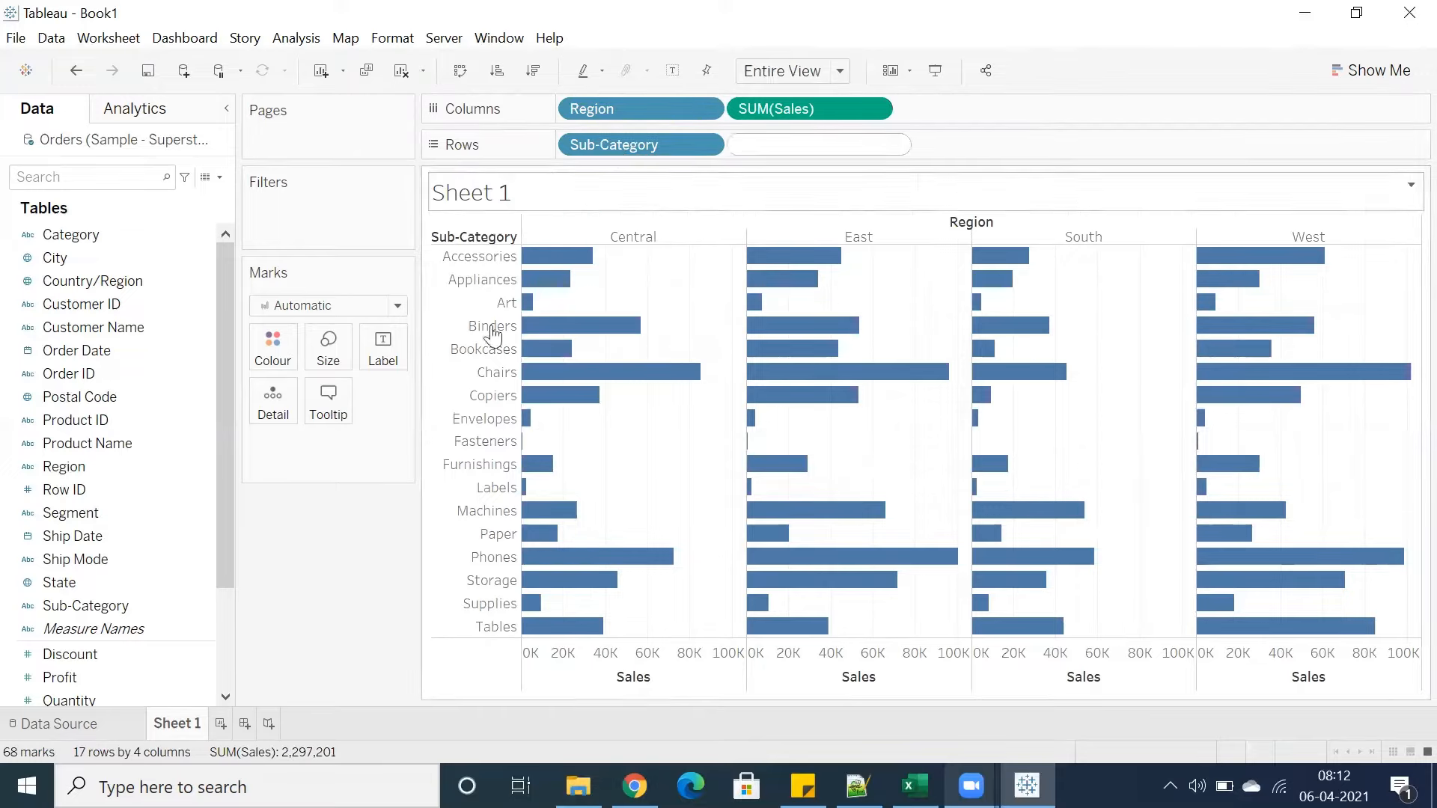
click(417, 448)
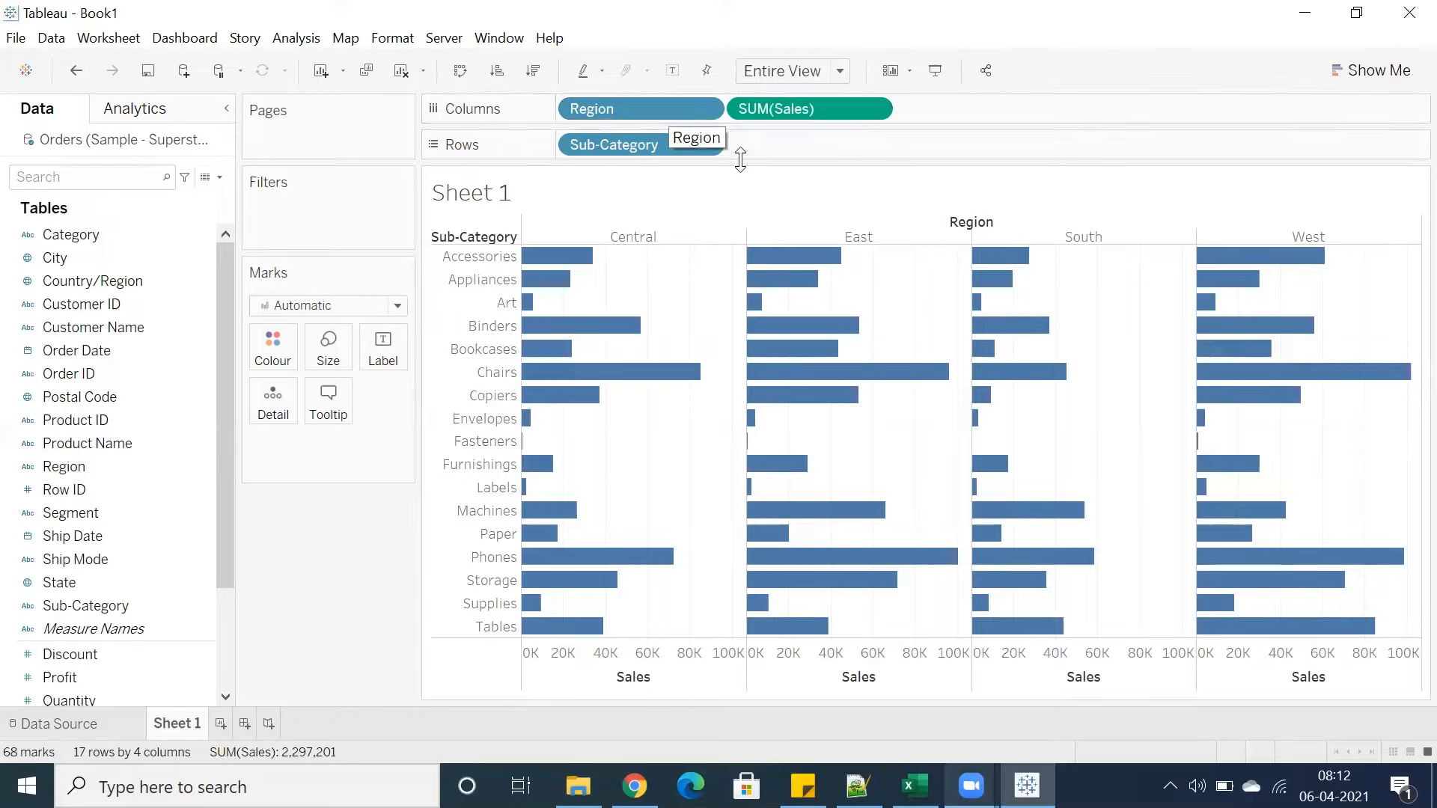
click(153, 282)
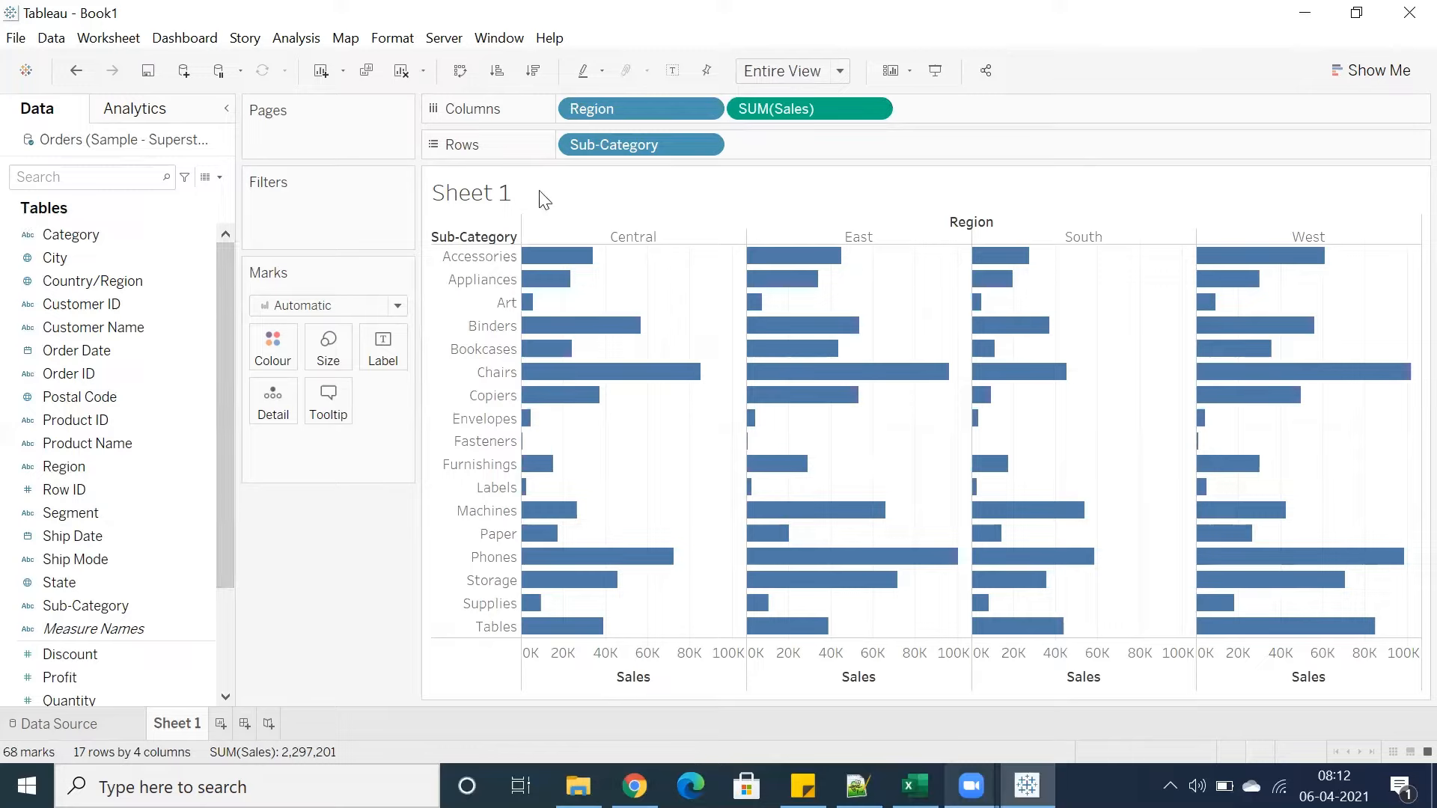
Add Profit to Rows by typing it on the shelf and picking it from the suggestions
double_click(783, 148)
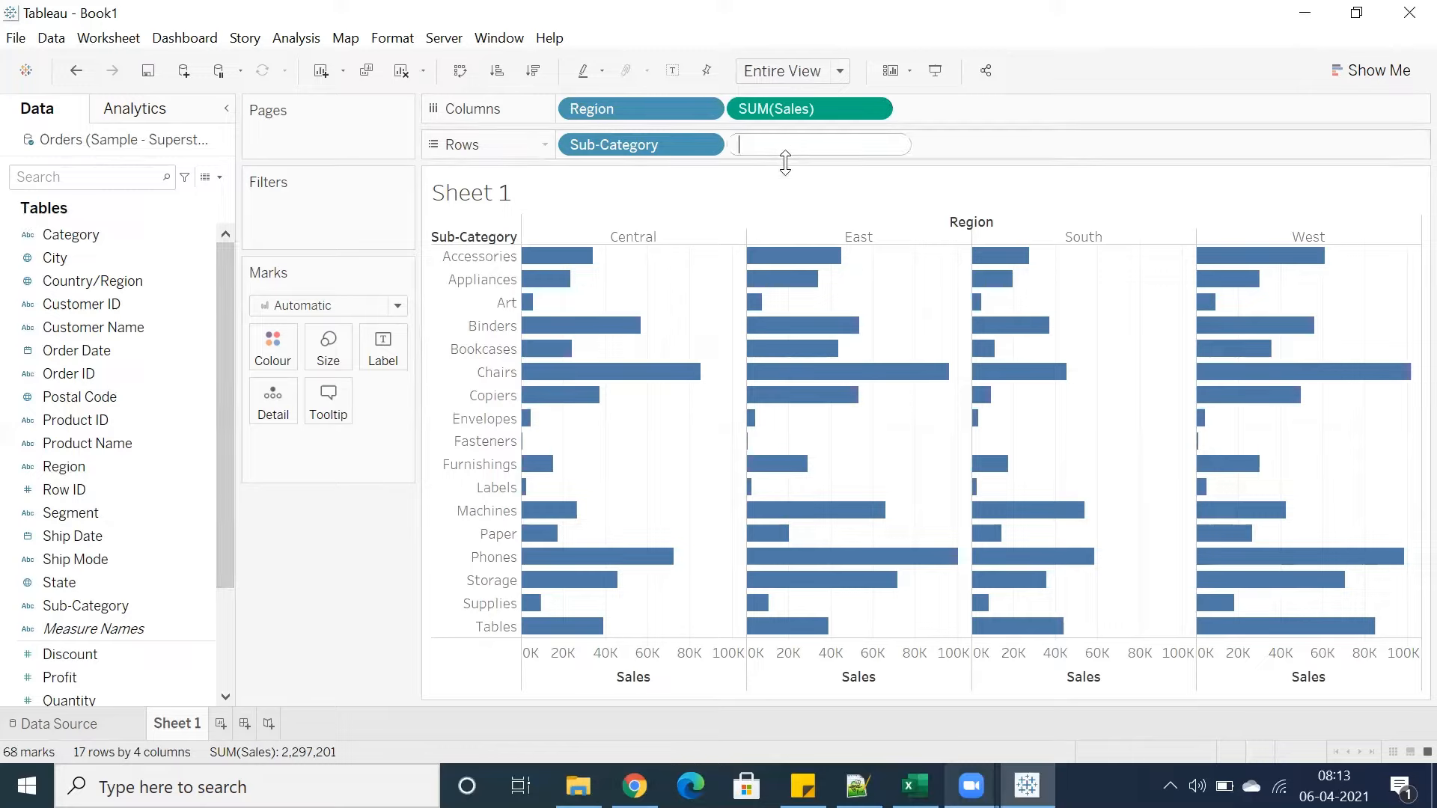
text(pr)
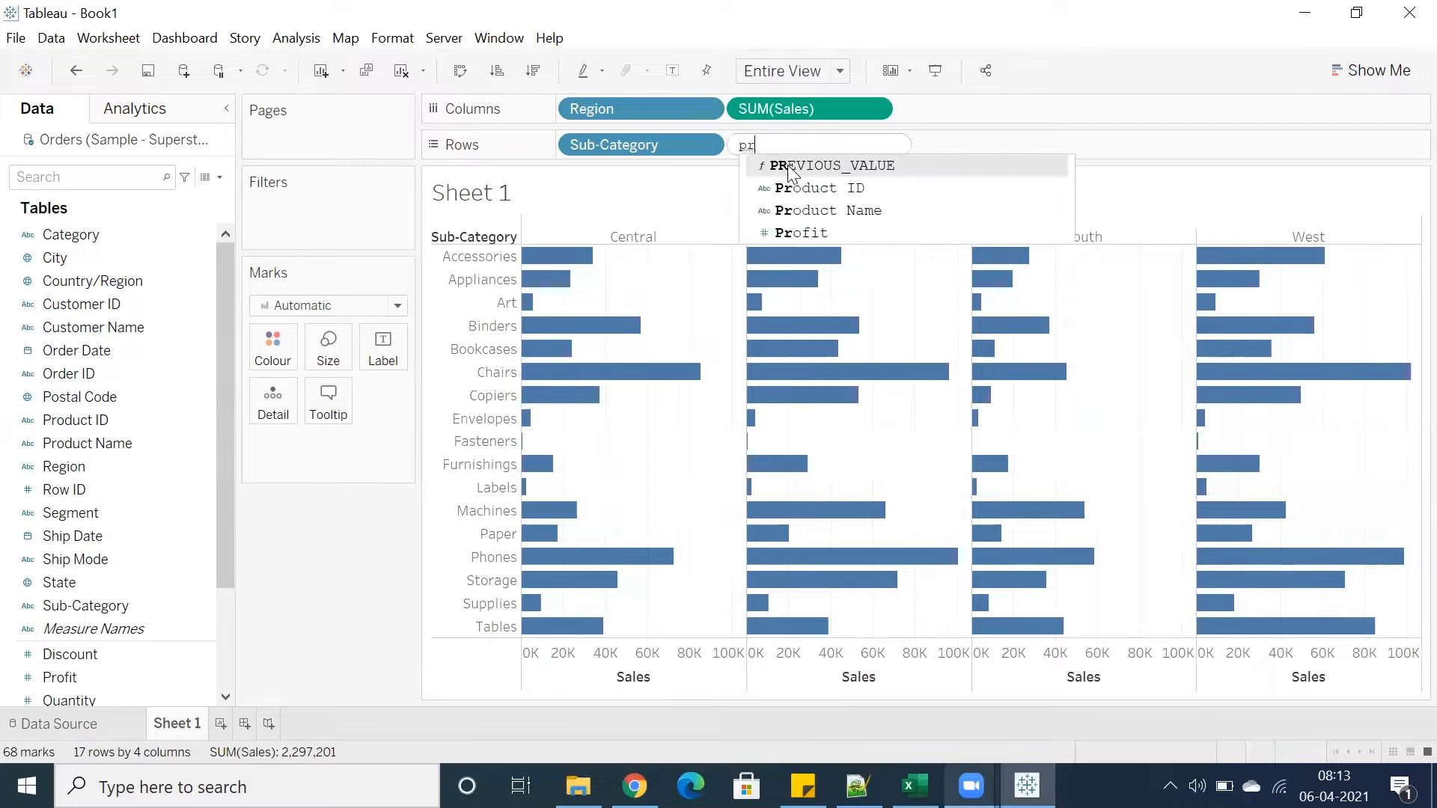
text(of)
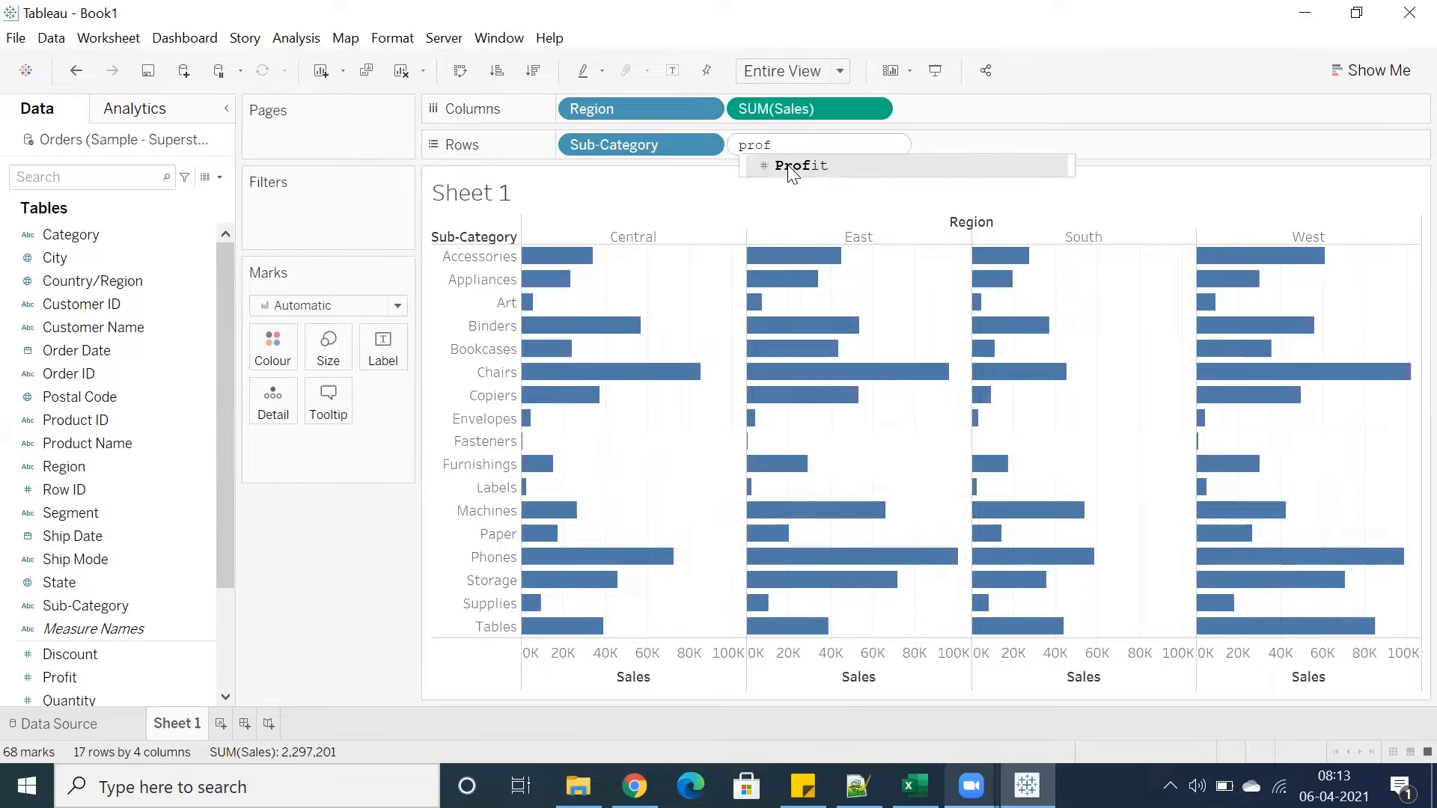
key(BackSpace)
key(BackSpace)
key(BackSpace)
key(BackSpace)
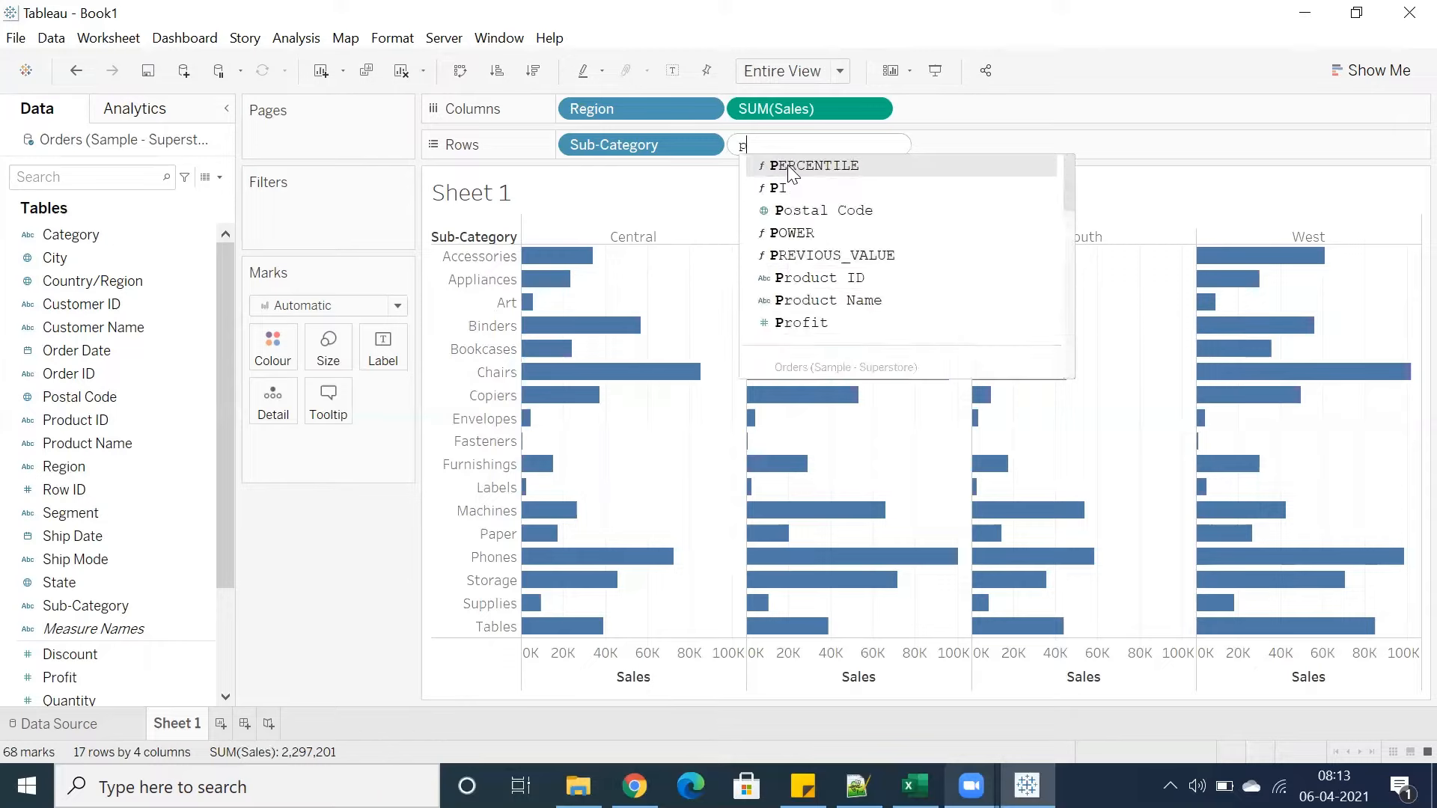
text(pro)
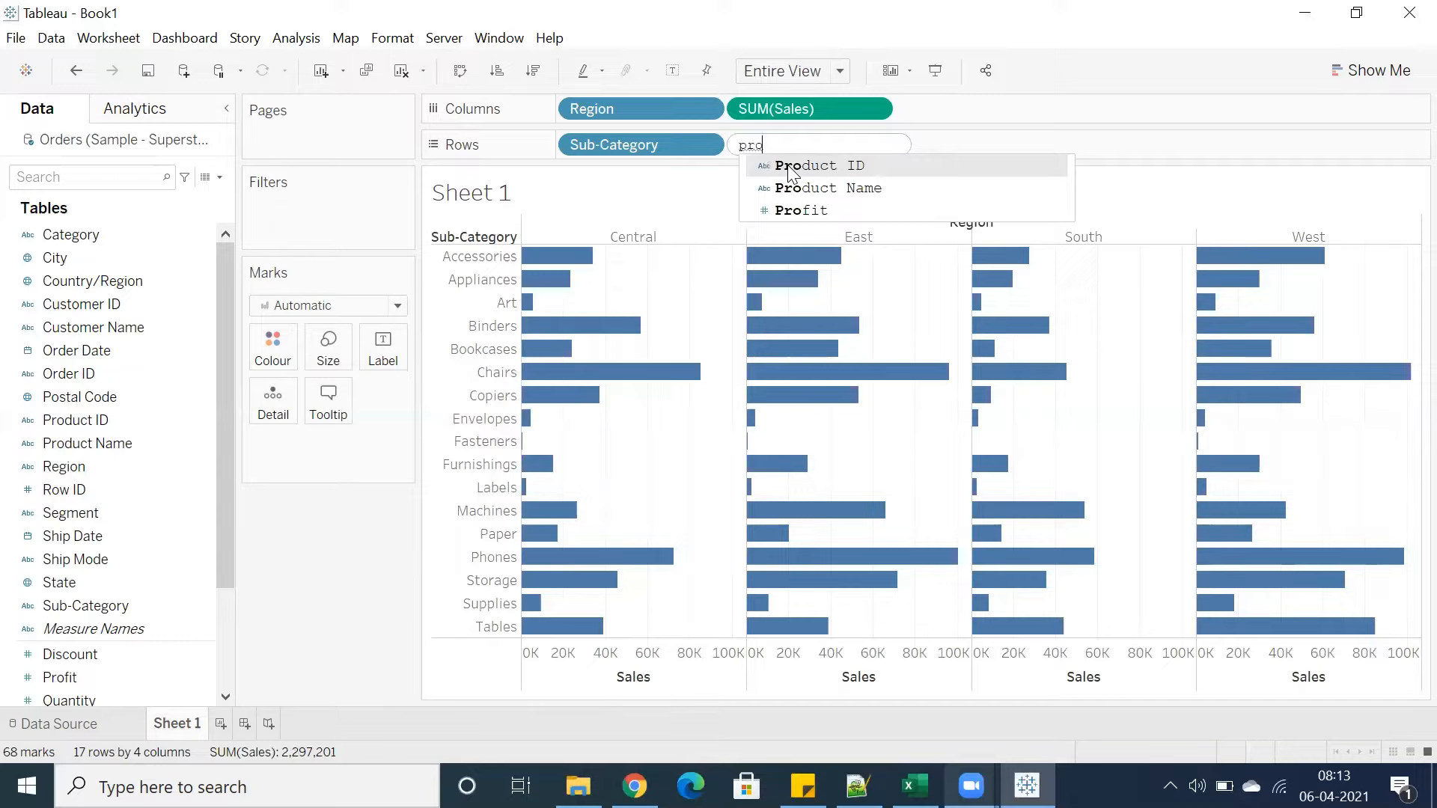
text(f)
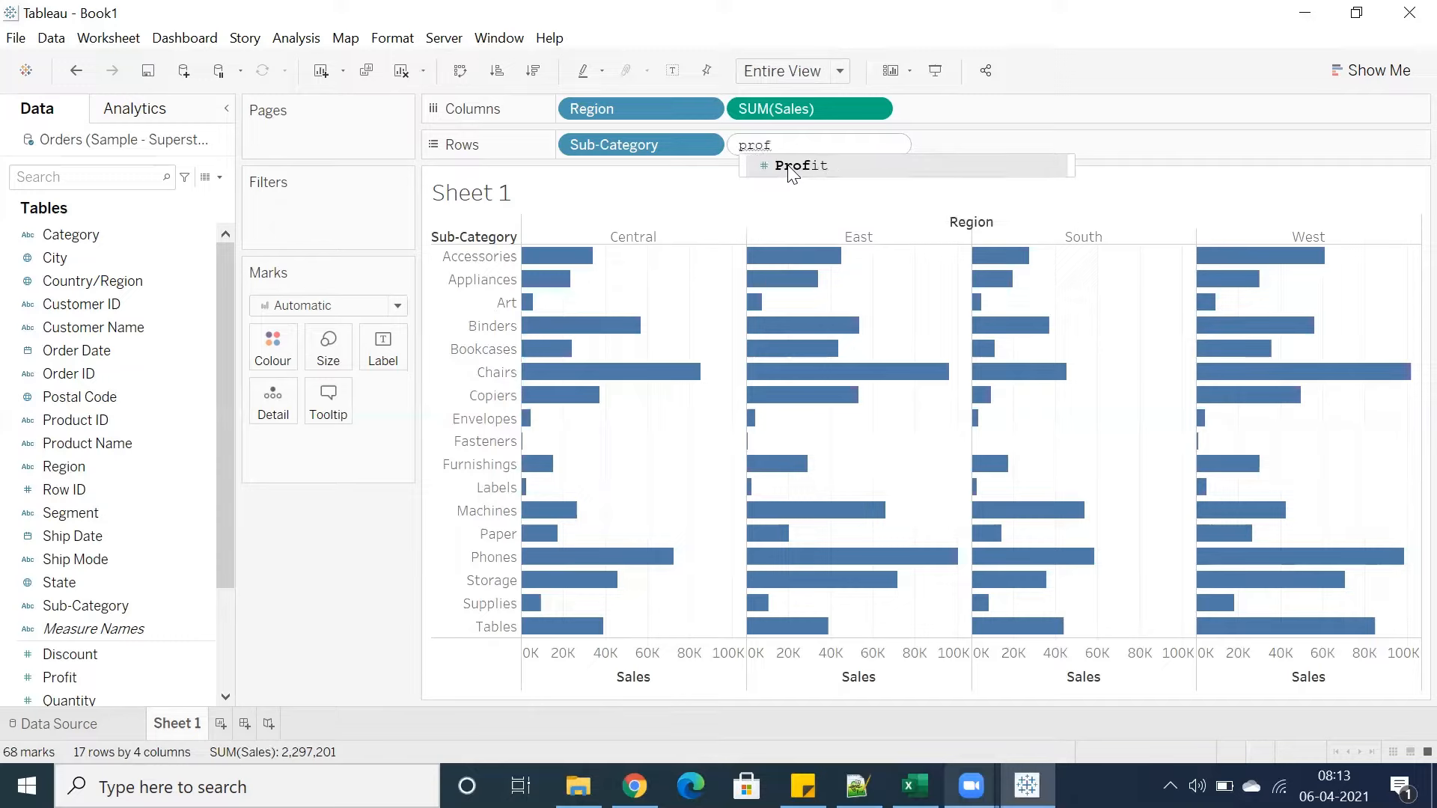
key(BackSpace)
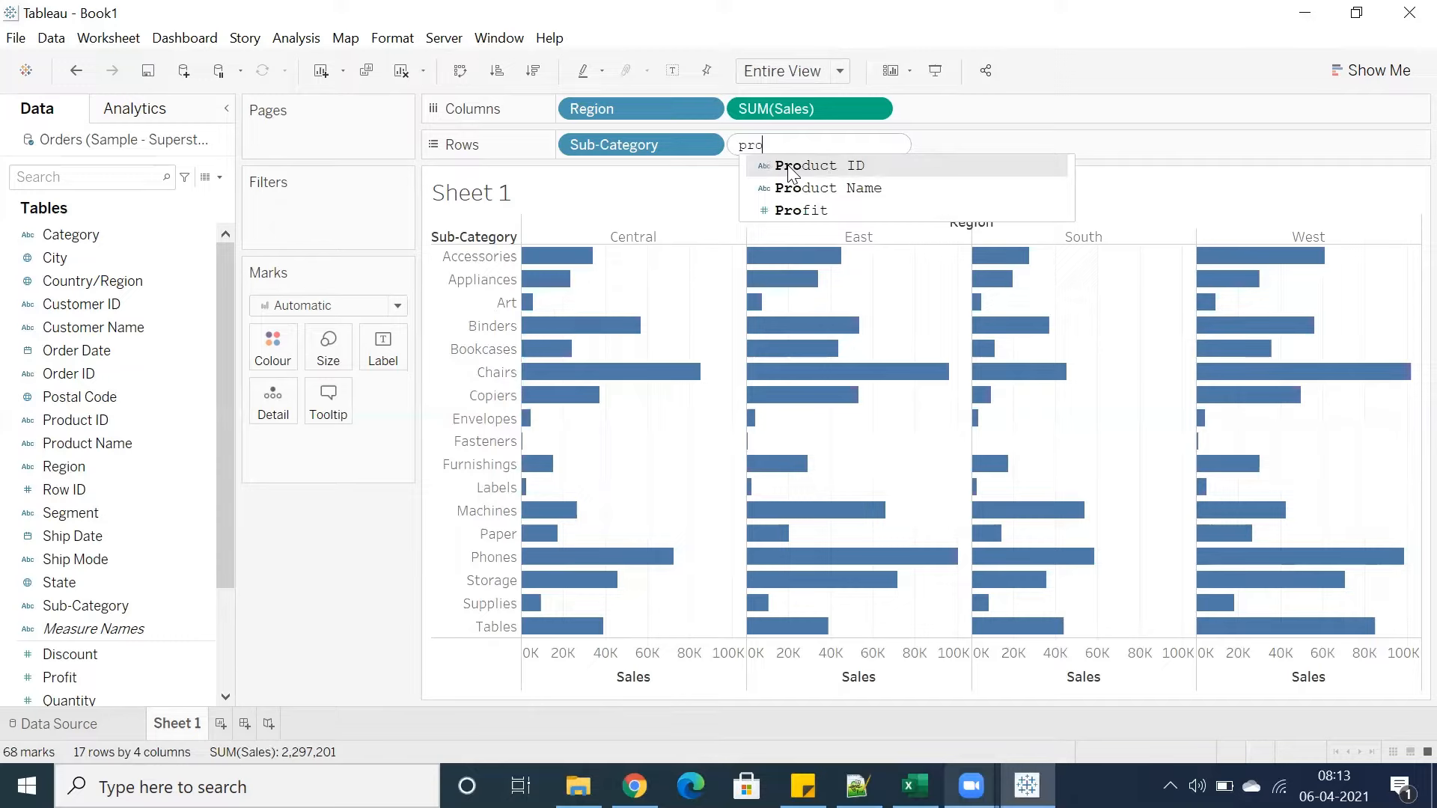
click(795, 222)
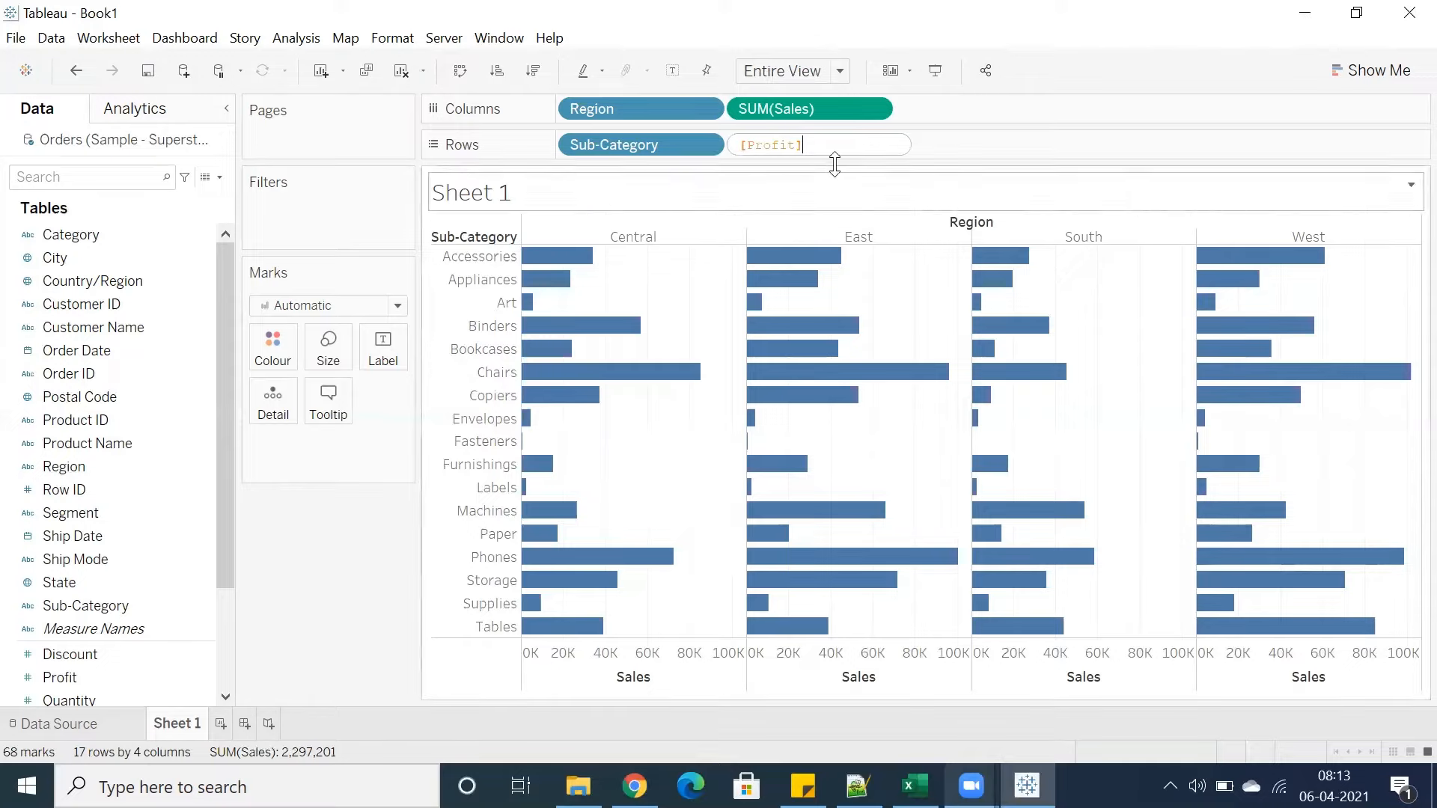
key(Return)
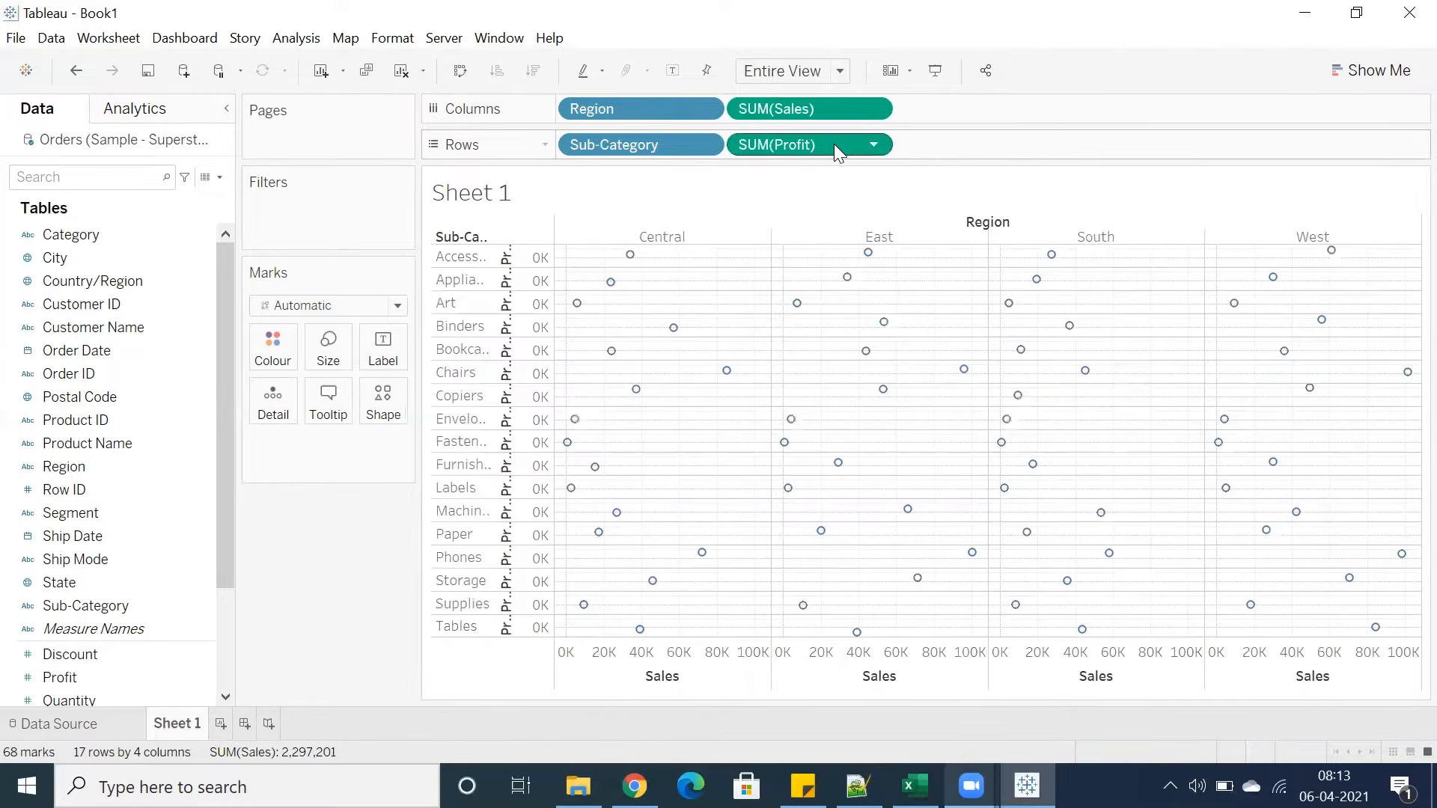
Remove Profit from Rows to return to the Sales bar chart by Region
drag(838, 149, 371, 532)
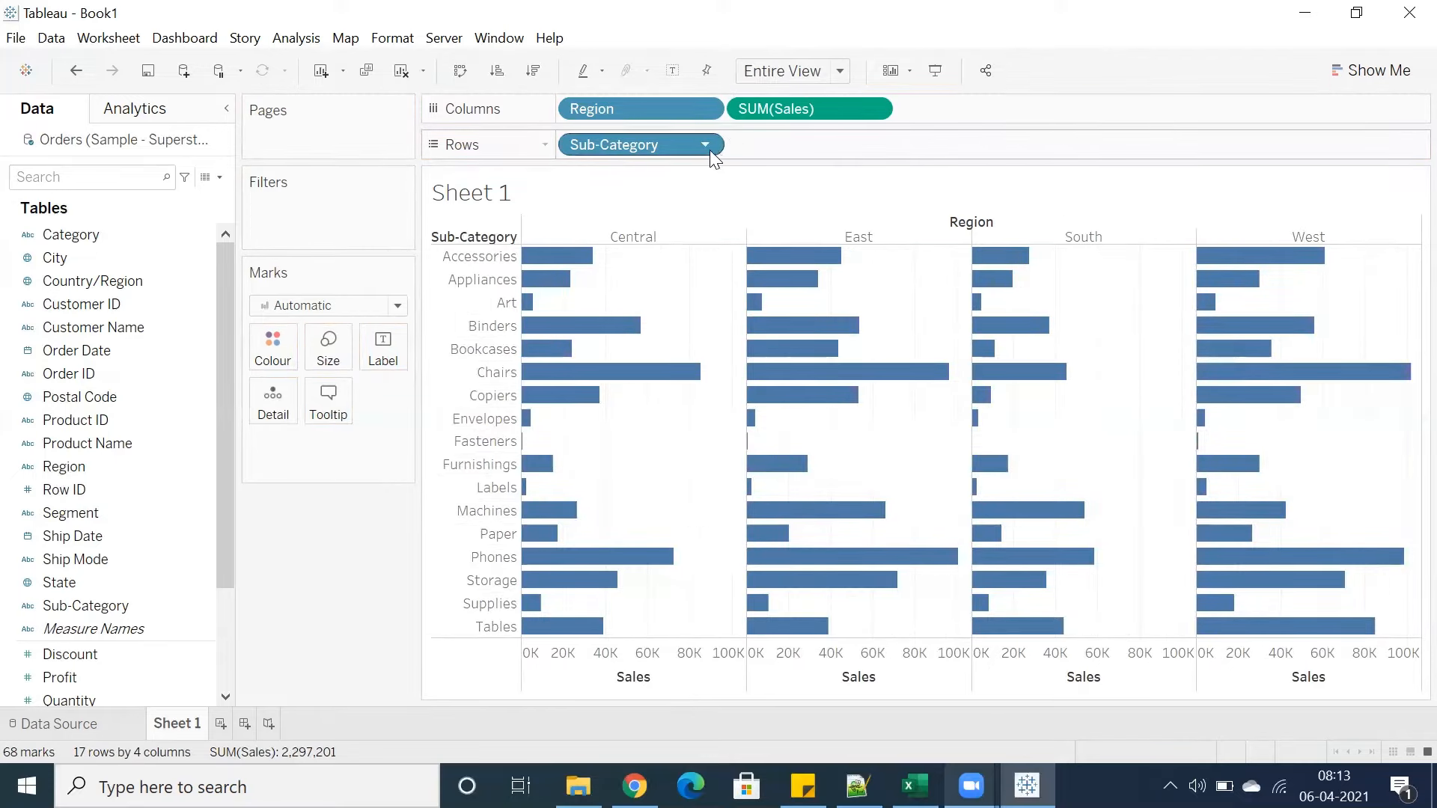
double_click(768, 142)
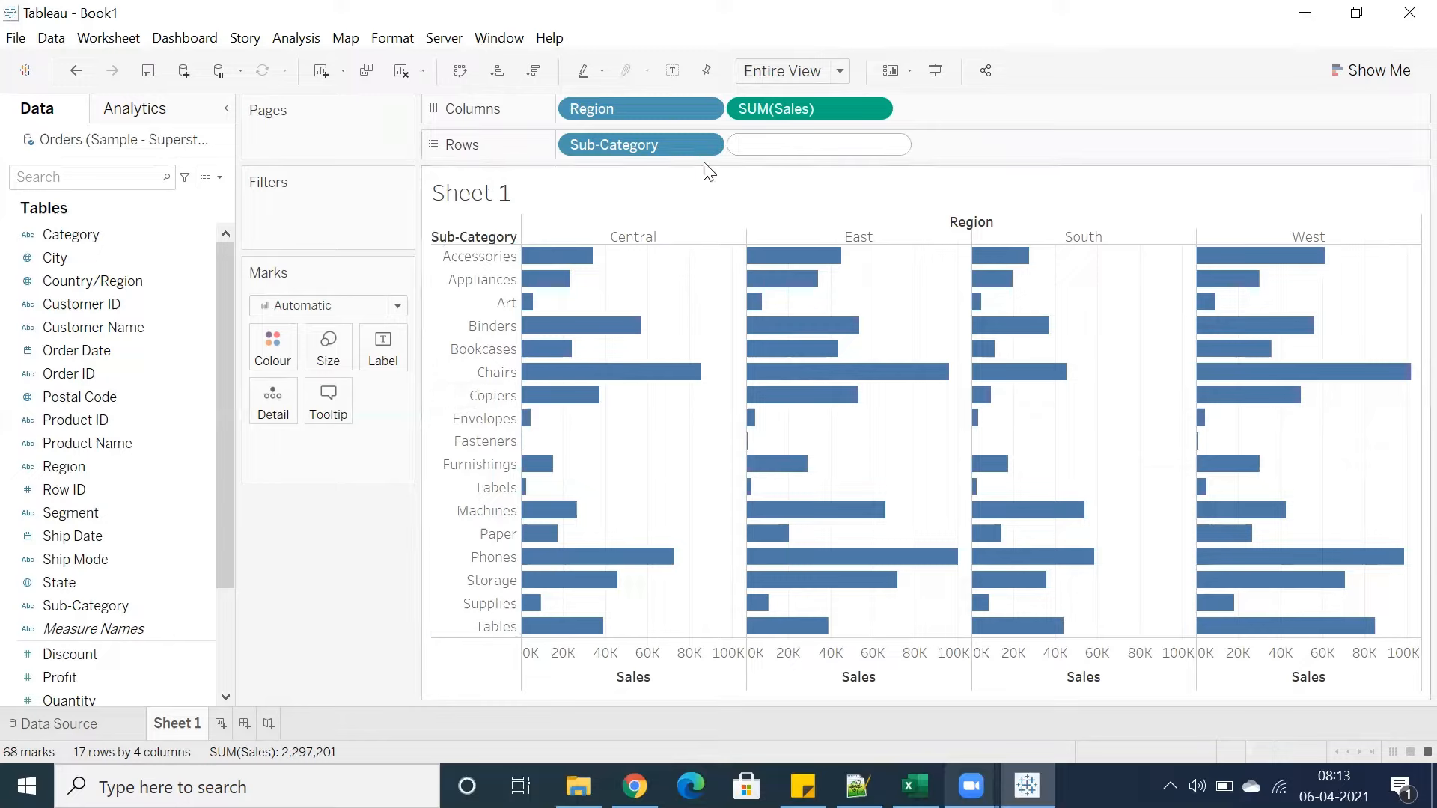
click(776, 187)
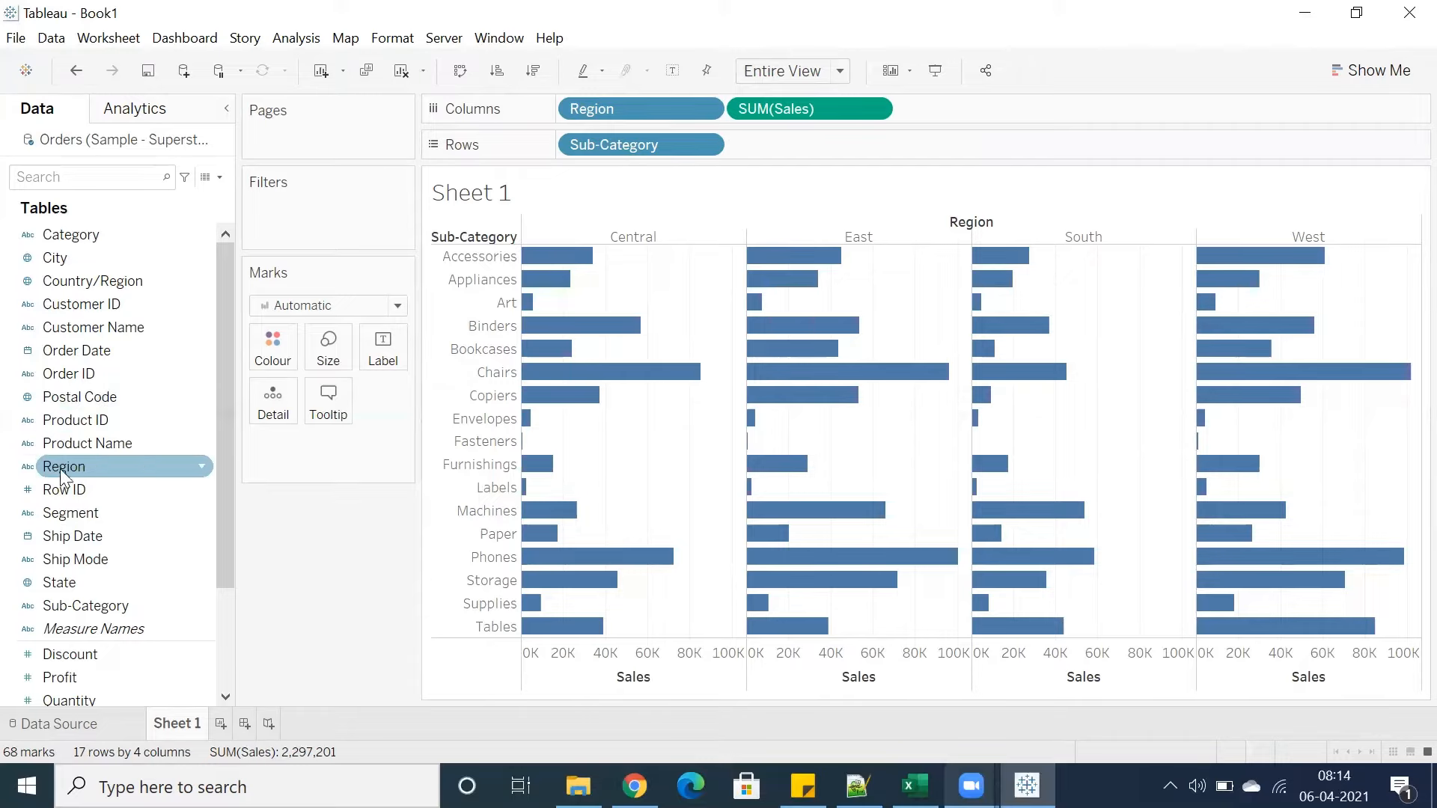
Try colouring the bars by Region, first from the field list and then from the Columns shelf
drag(62, 474, 259, 348)
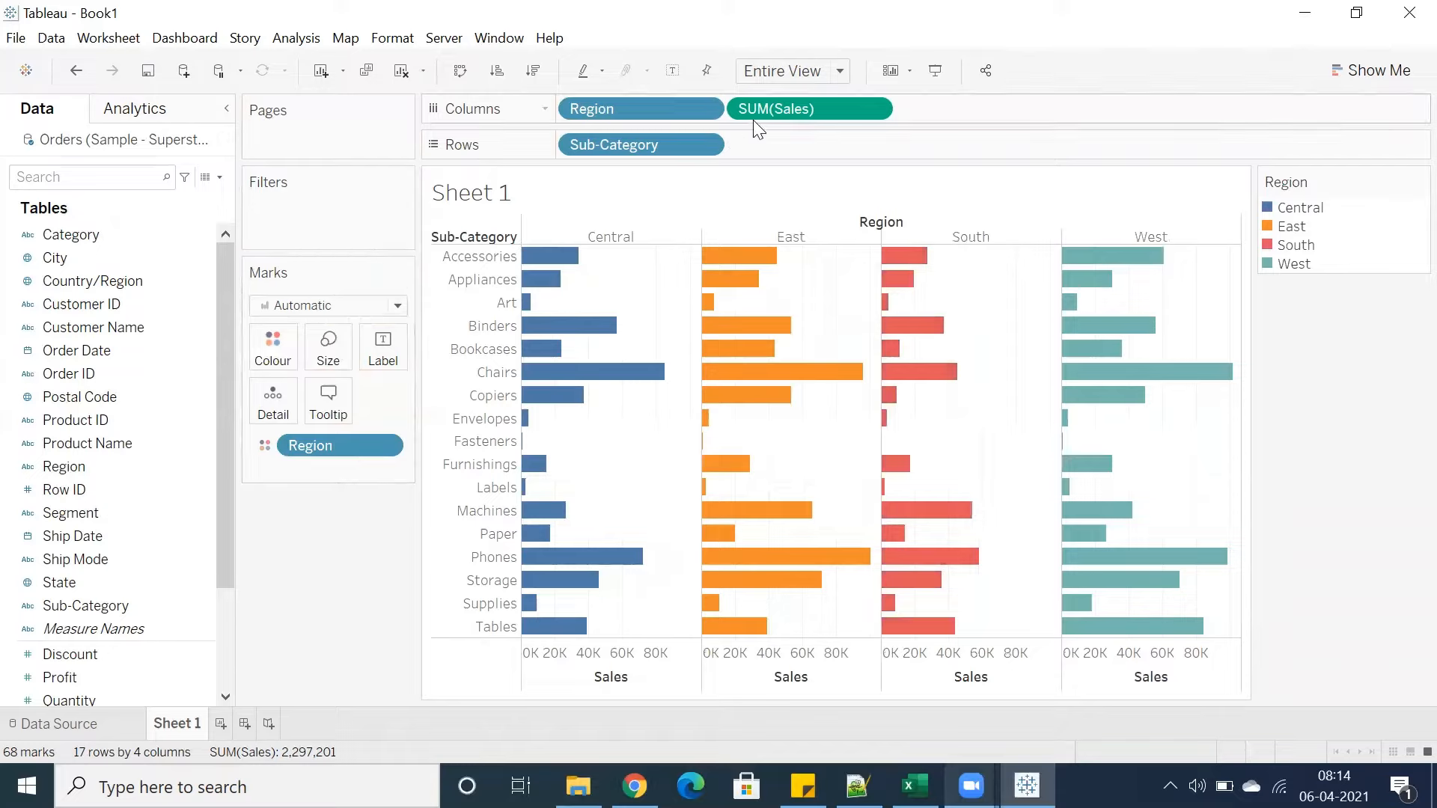
drag(335, 445, 113, 465)
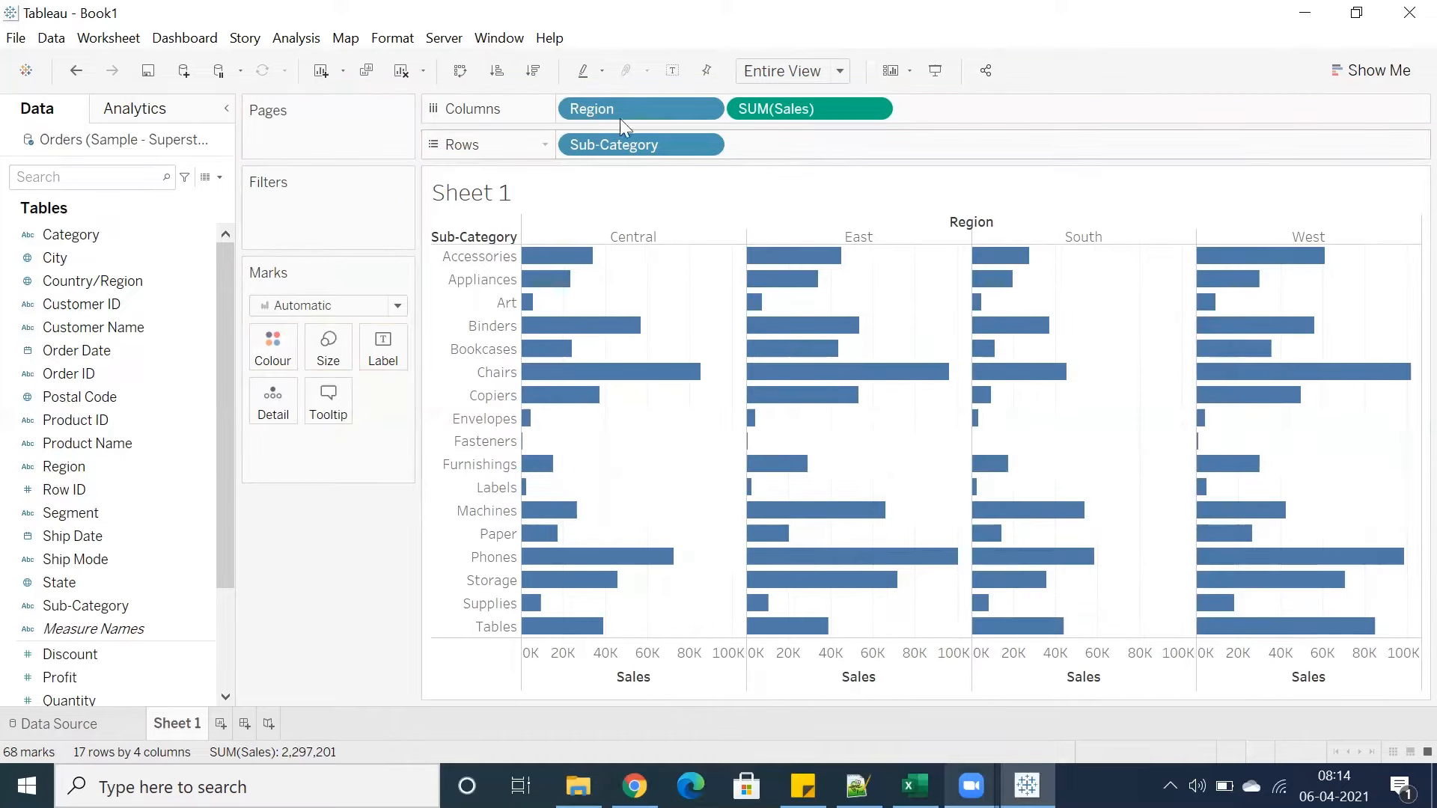
drag(618, 111, 287, 346)
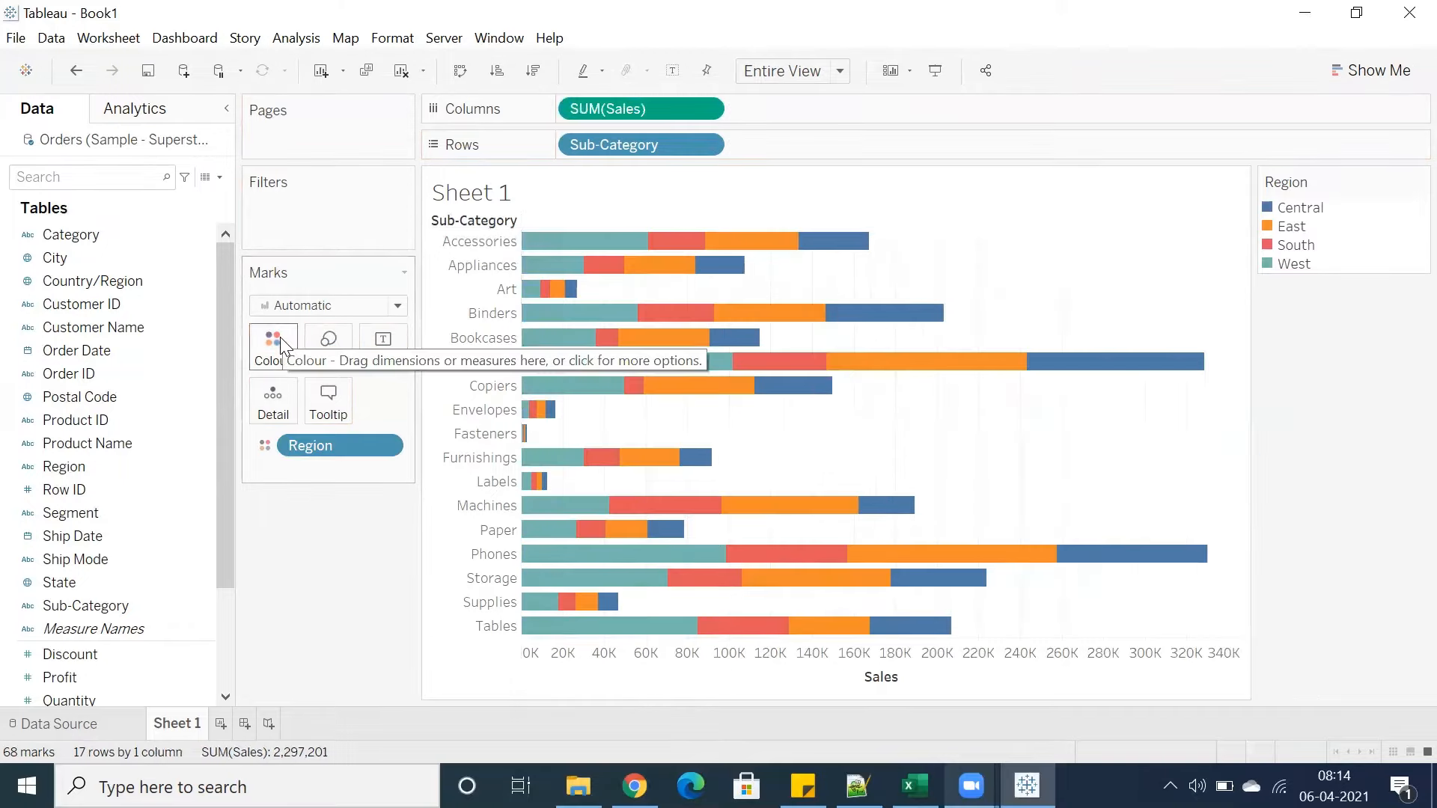
key(ctrl+z)
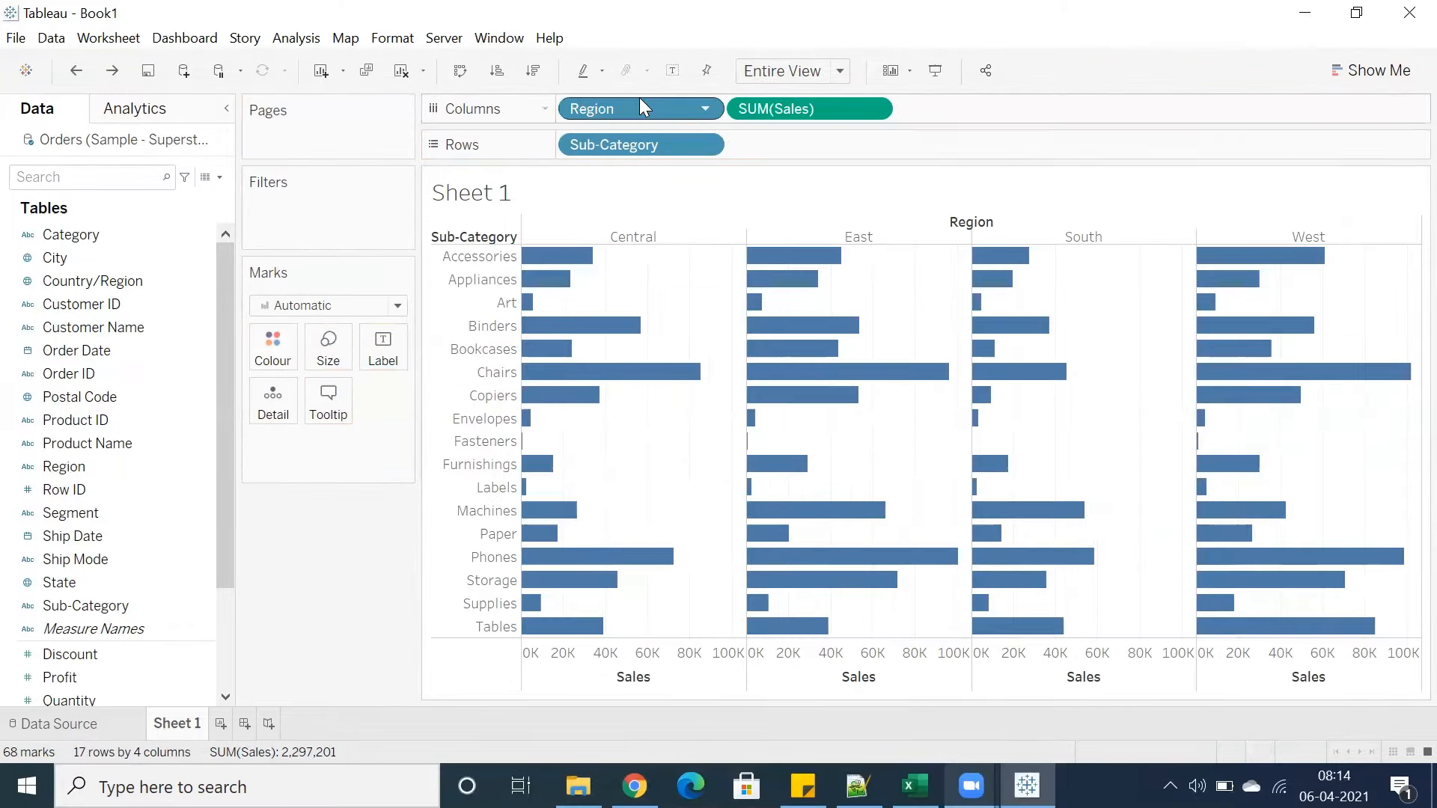
Try copying Region from Columns onto Colour, then remove it from the marks again
mouse_move(643, 105)
mouse_down()
mouse_move(349, 322)
mouse_move(263, 357)
mouse_move(680, 138)
mouse_move(662, 102)
mouse_move(635, 113)
mouse_up()
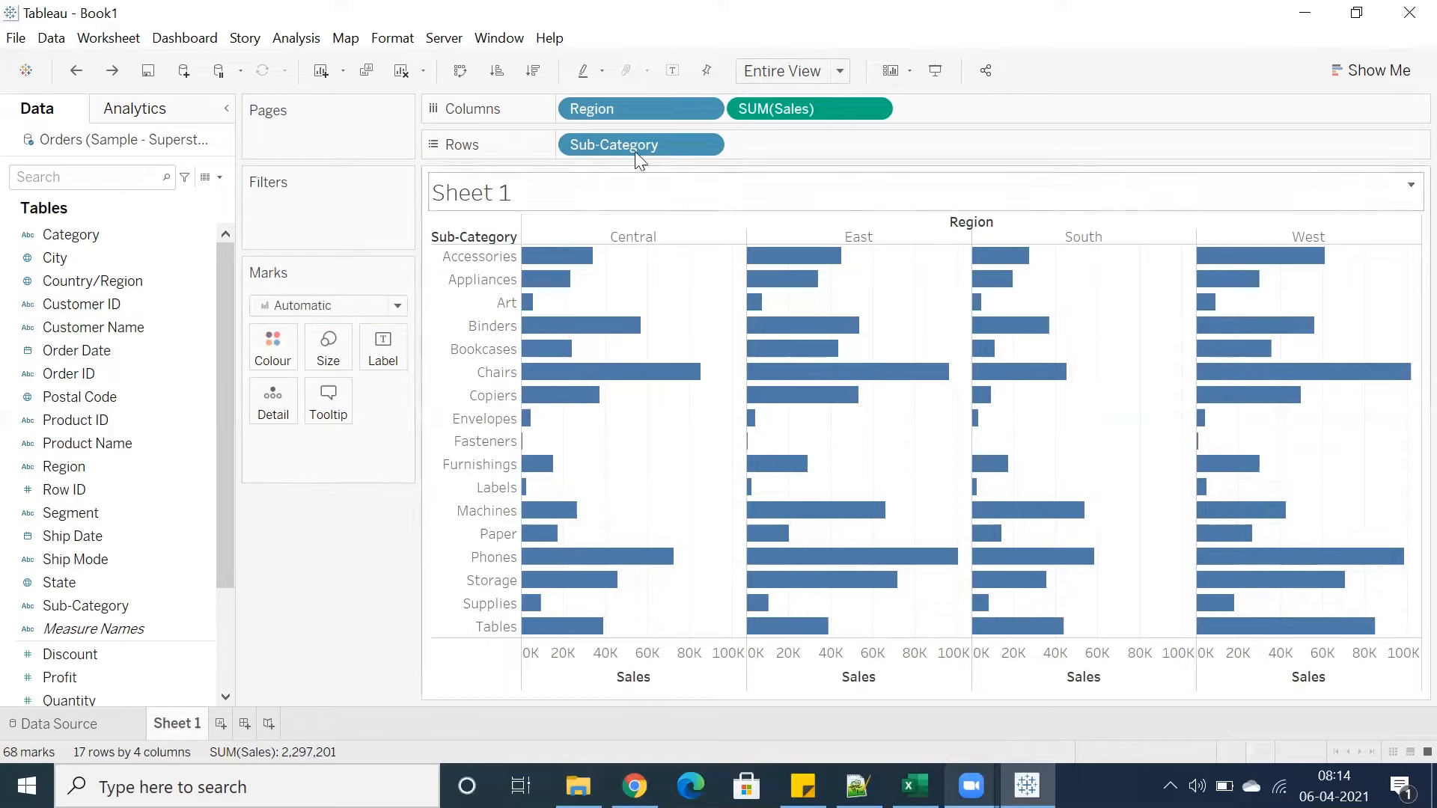
drag(649, 105, 268, 341)
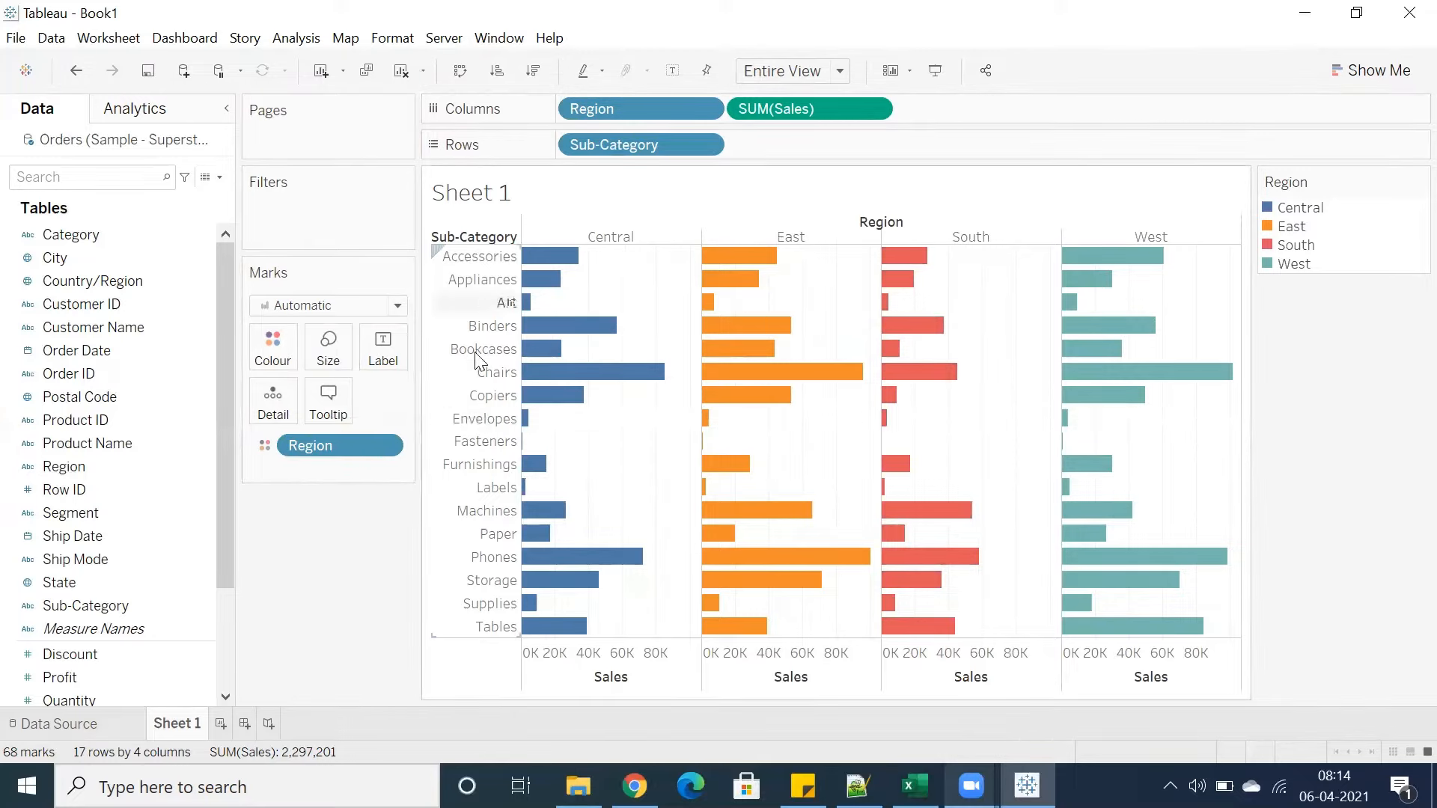
drag(294, 460, 307, 621)
drag(631, 111, 268, 339)
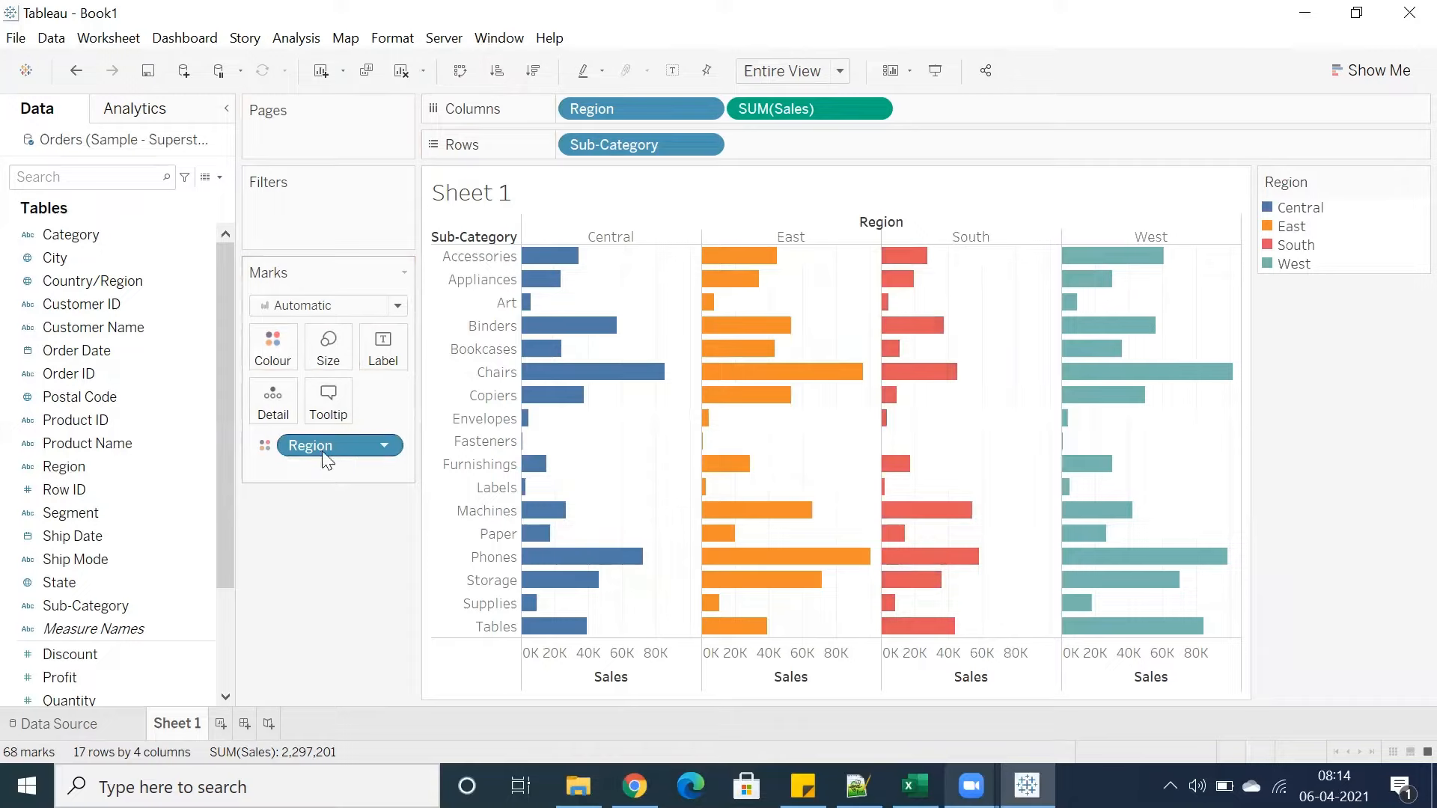
drag(308, 445, 317, 494)
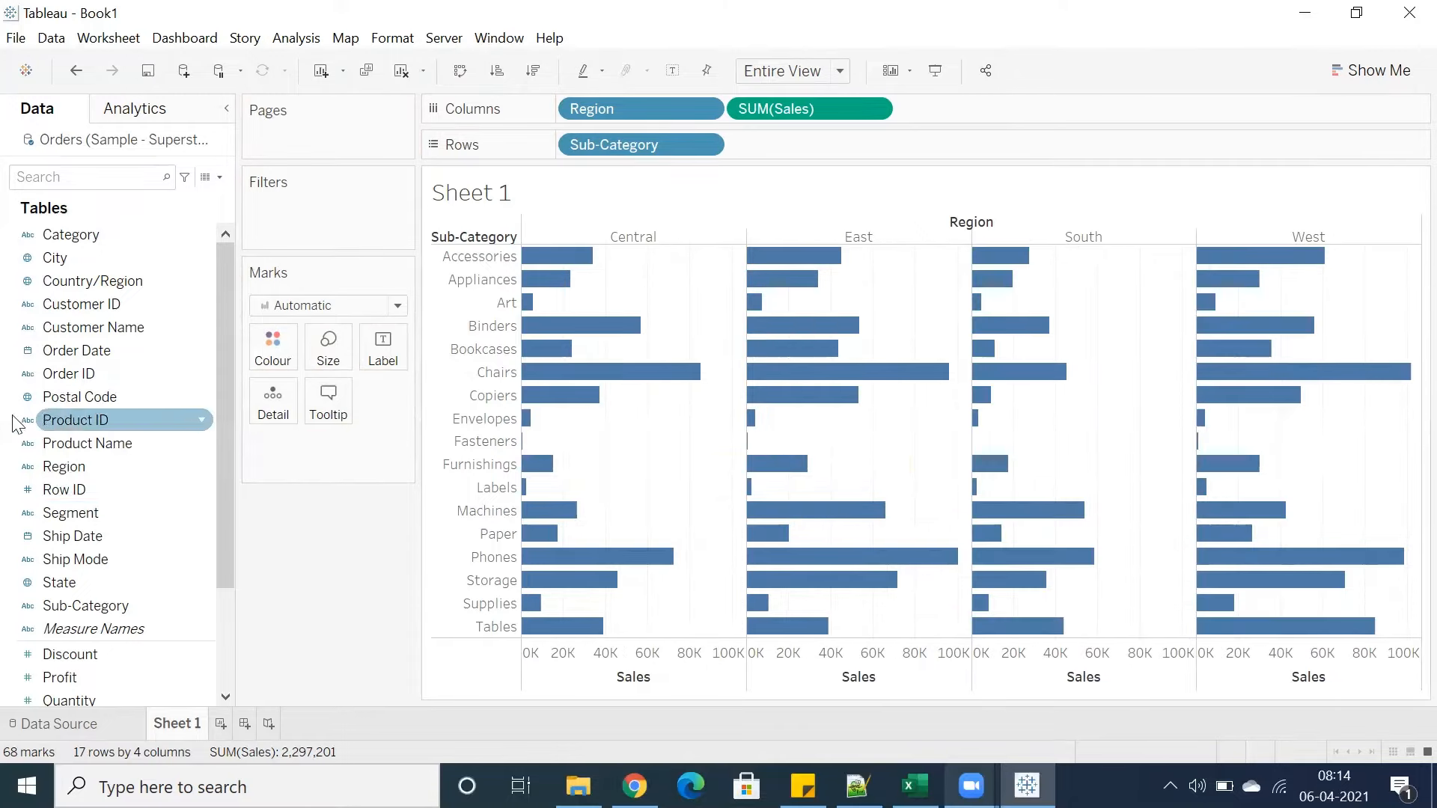
Colour the bars by Region by adding the Region field to the Colour mark
scroll(82, 419, down, 2)
drag(75, 325, 272, 361)
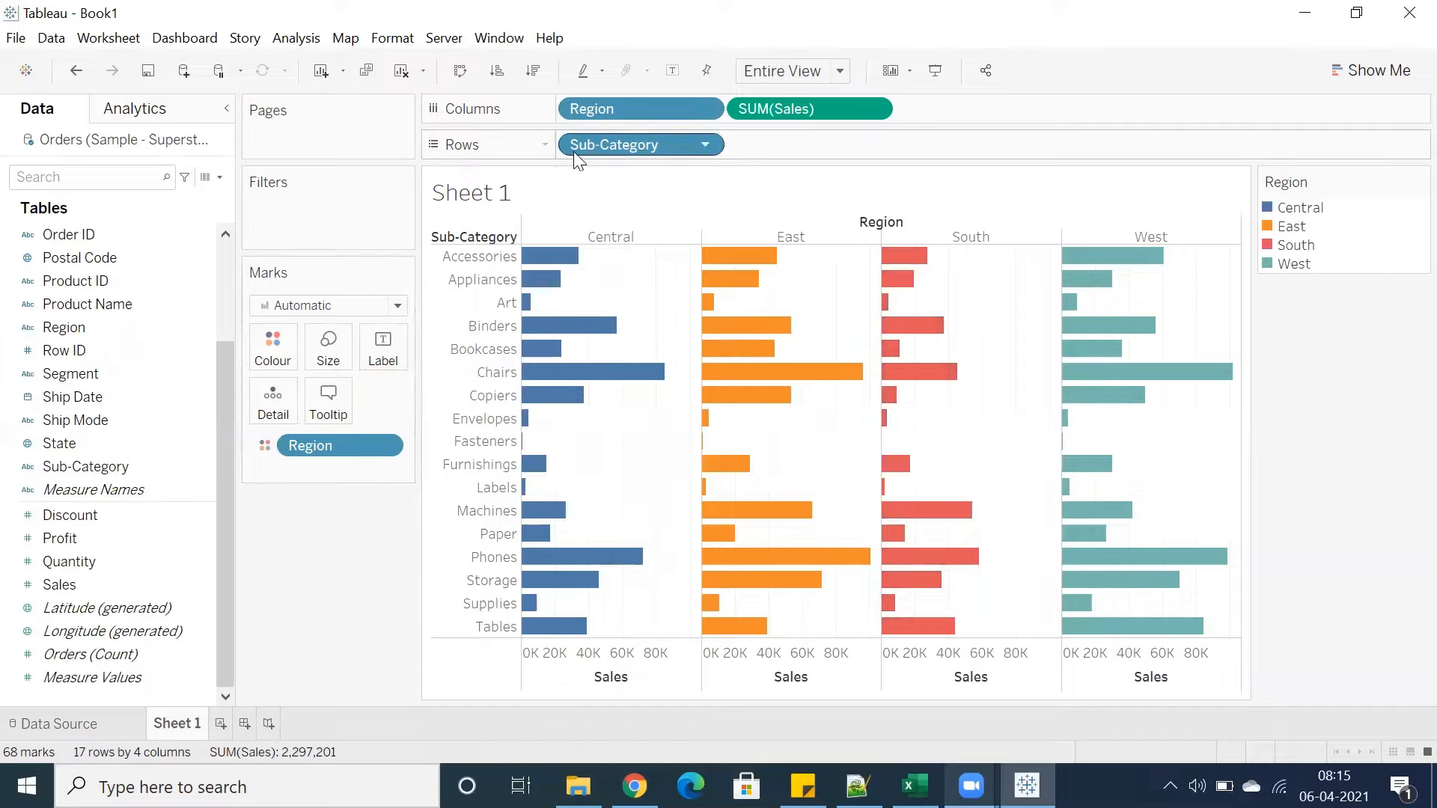
Create a new worksheet
click(221, 724)
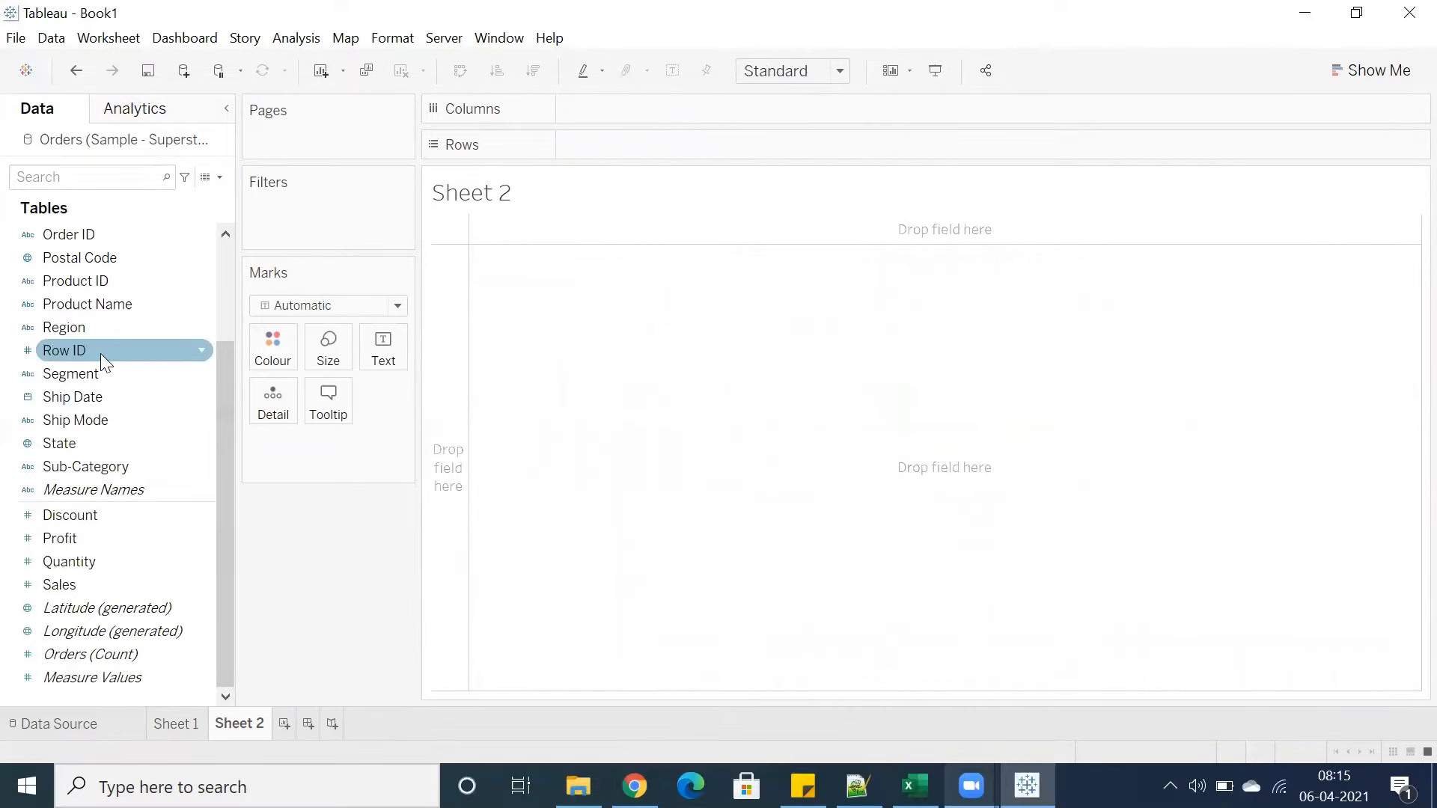
scroll(100, 353, up, 2)
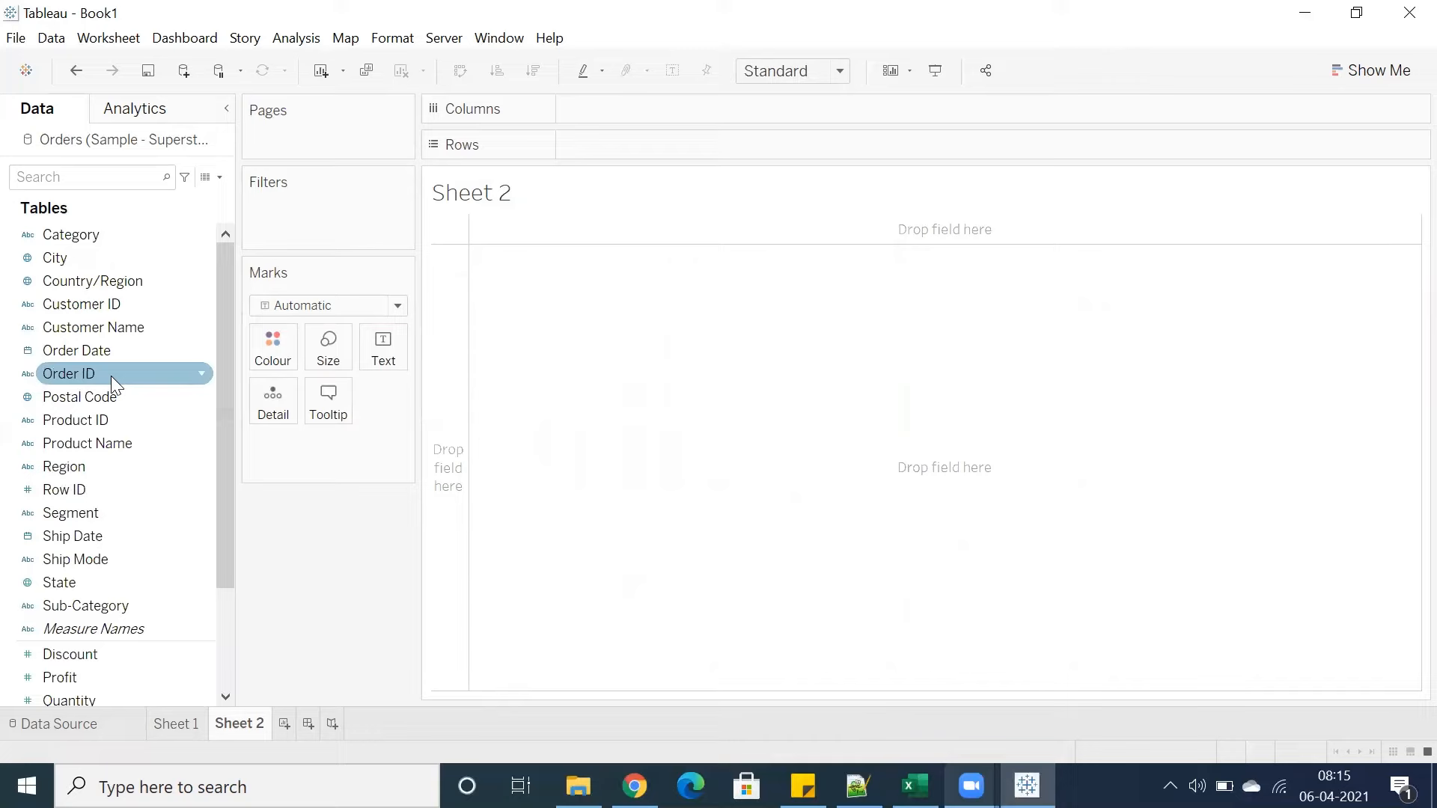
double_click(85, 464)
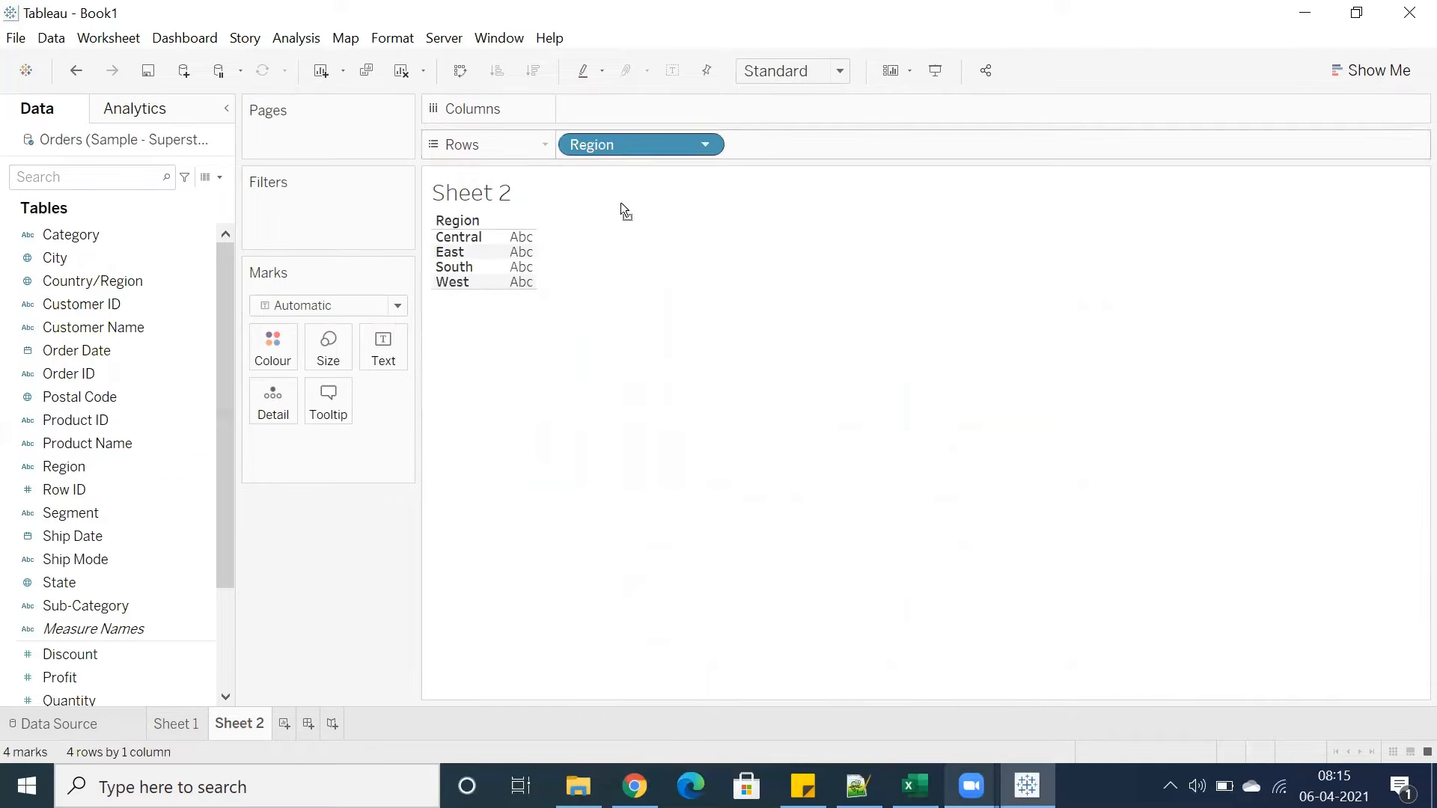
key(ctrl+z)
click(72, 354)
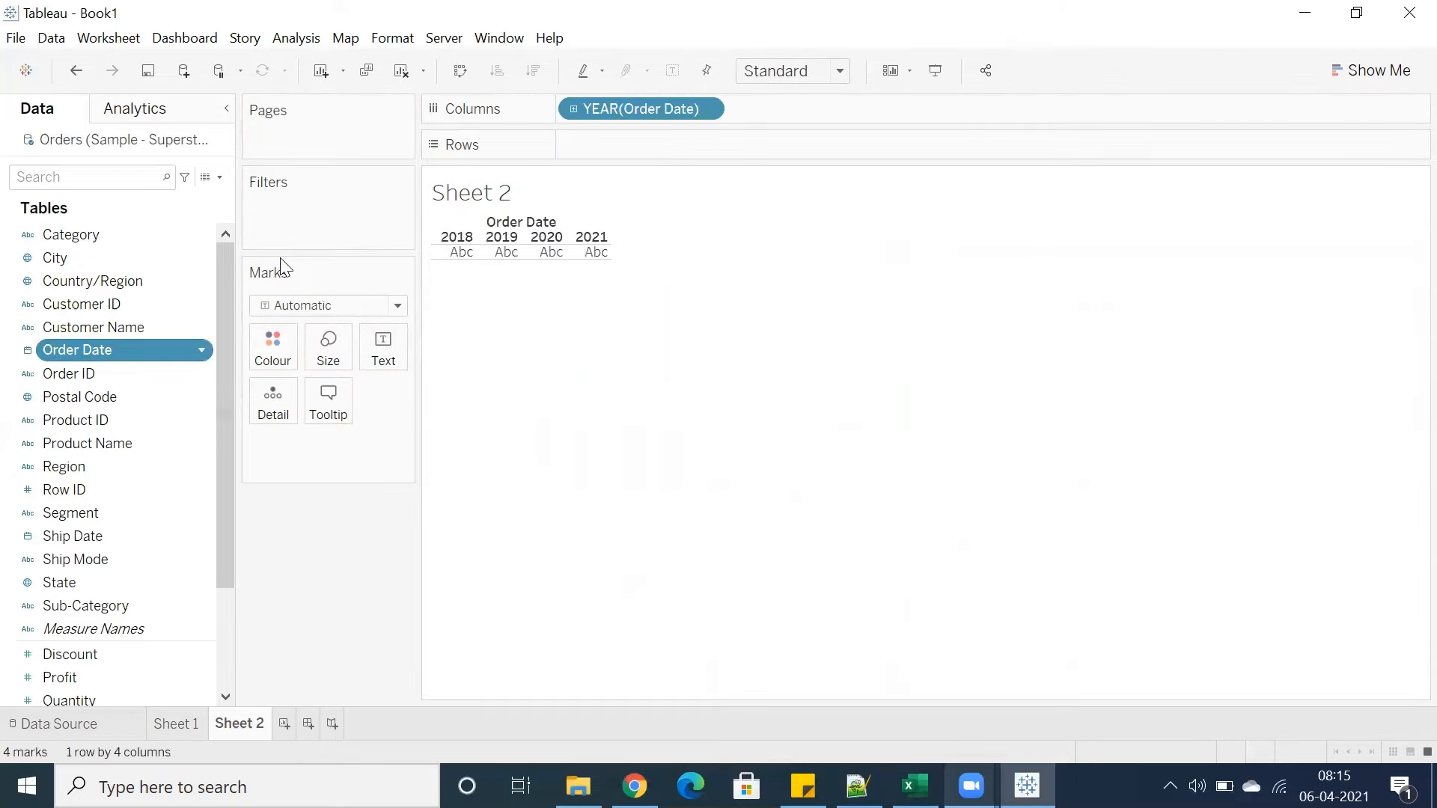
key(F2)
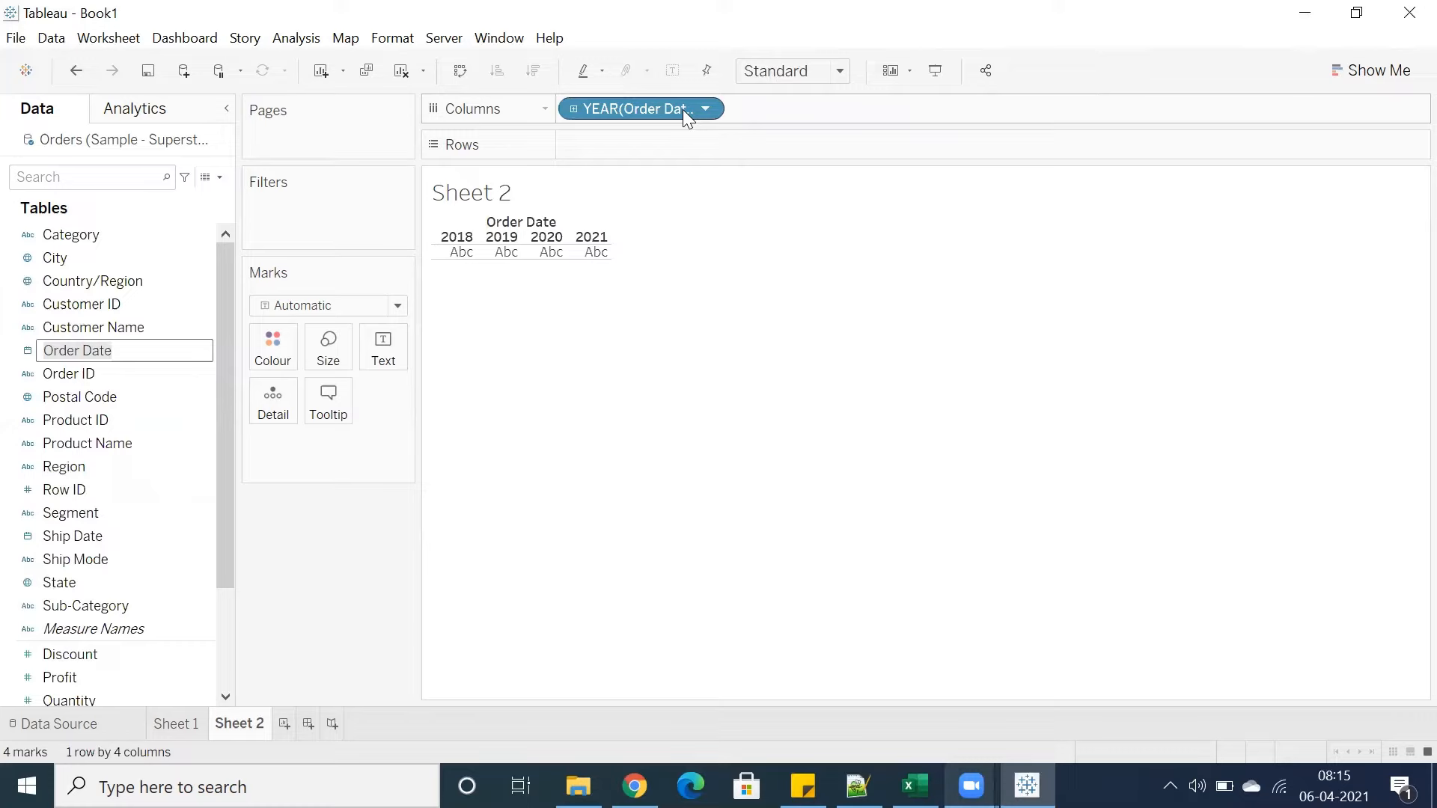
click(75, 445)
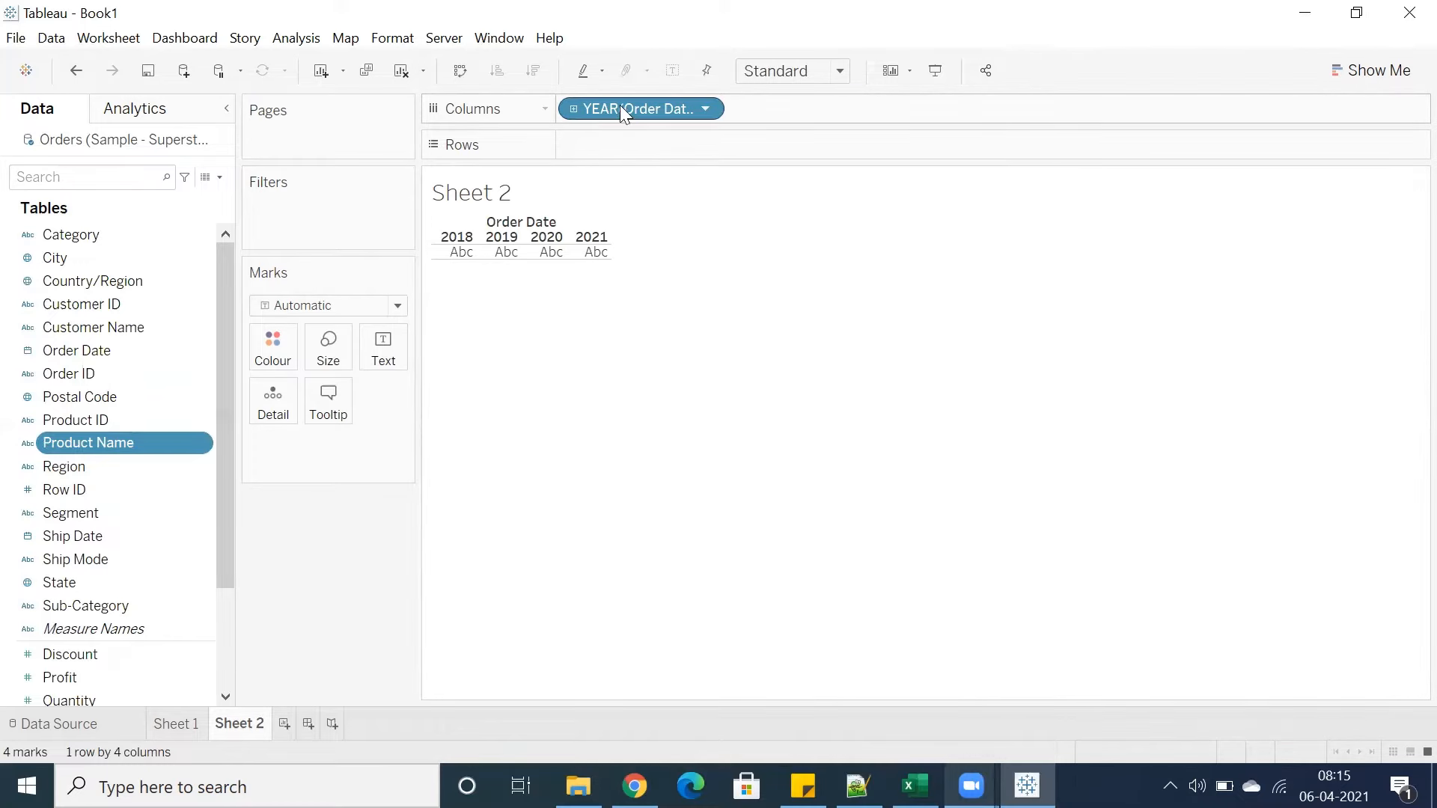
drag(620, 105, 255, 606)
Build a text table by adding Region to Rows and Sales to the view
double_click(71, 469)
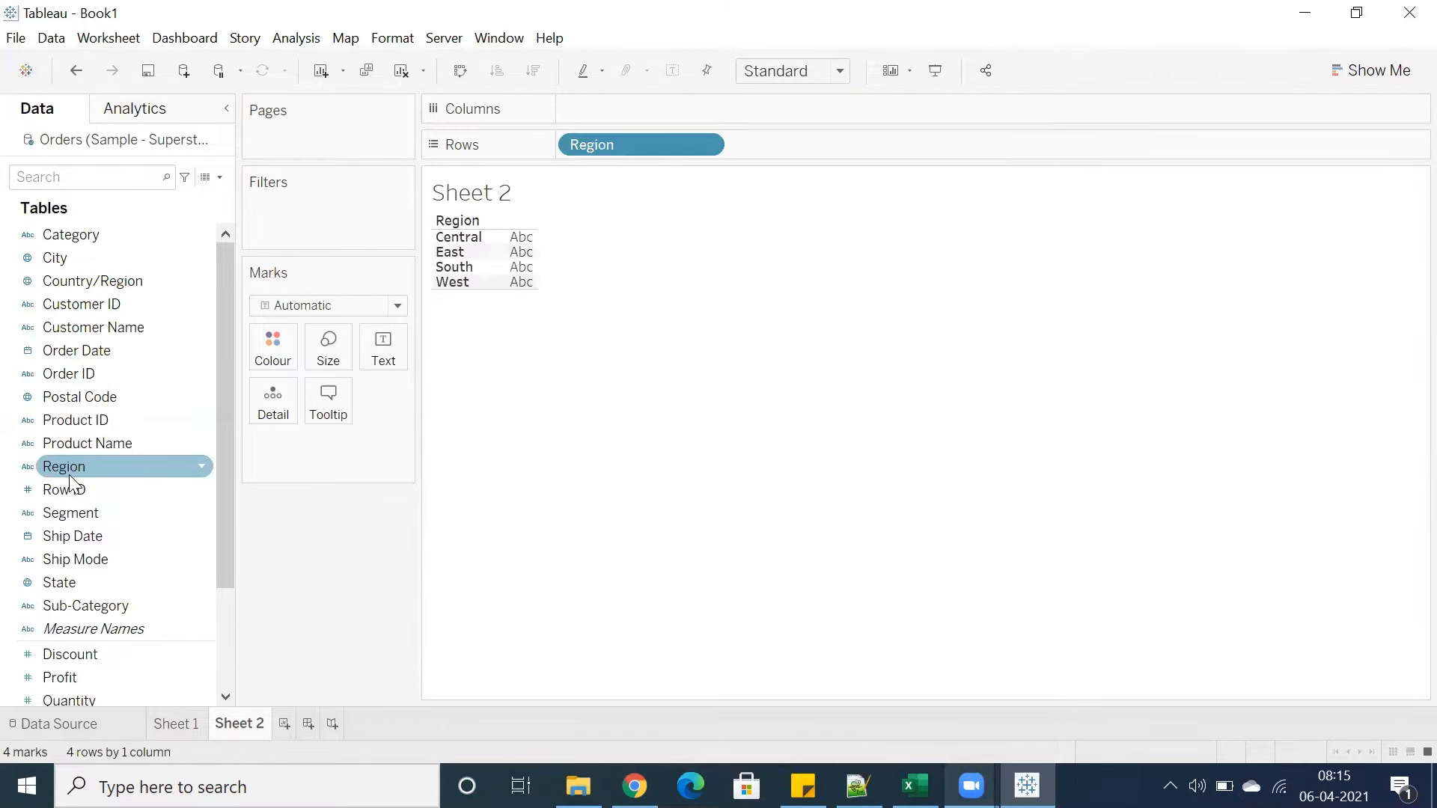
scroll(71, 524, down, 3)
double_click(57, 585)
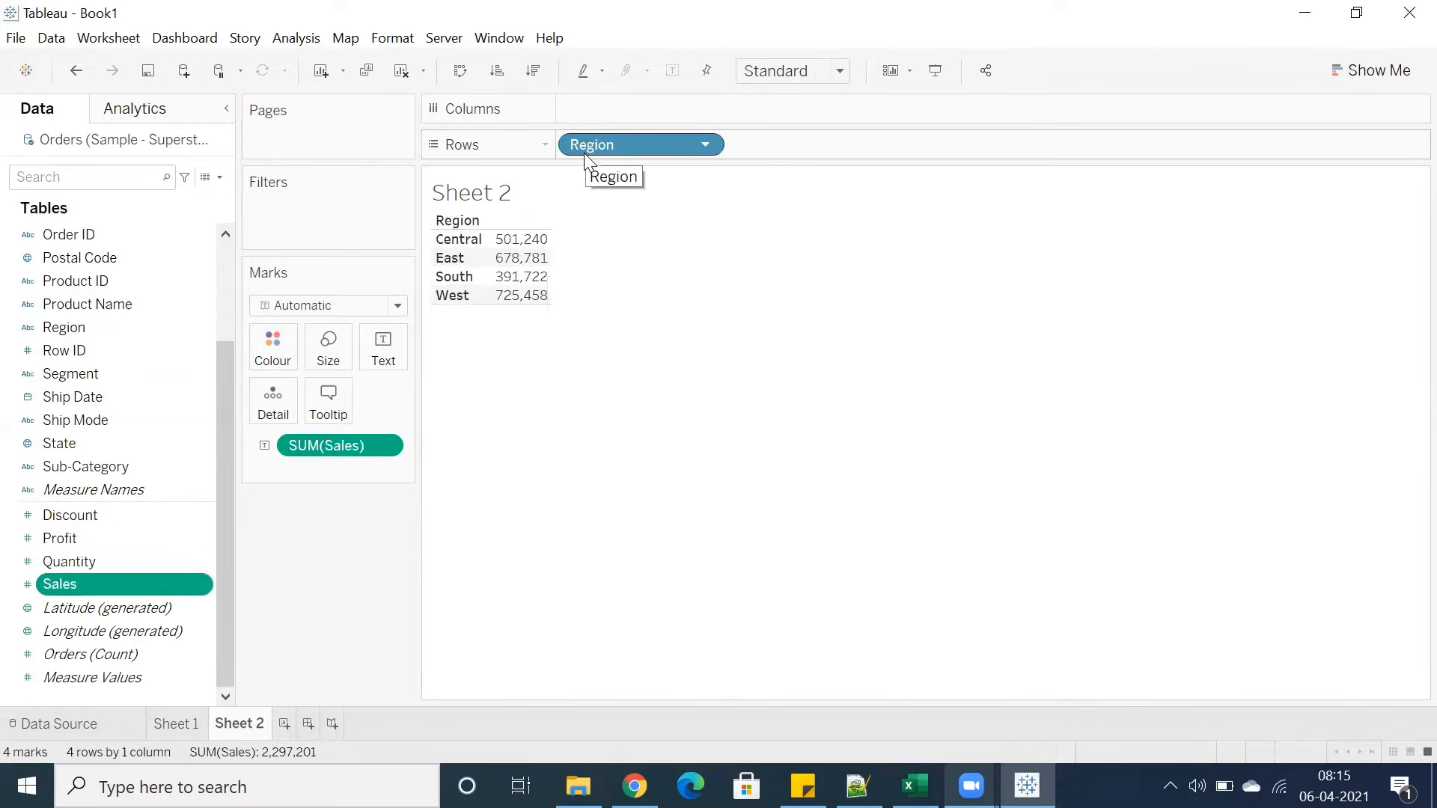
Swap rows and columns back and forth several times
click(459, 69)
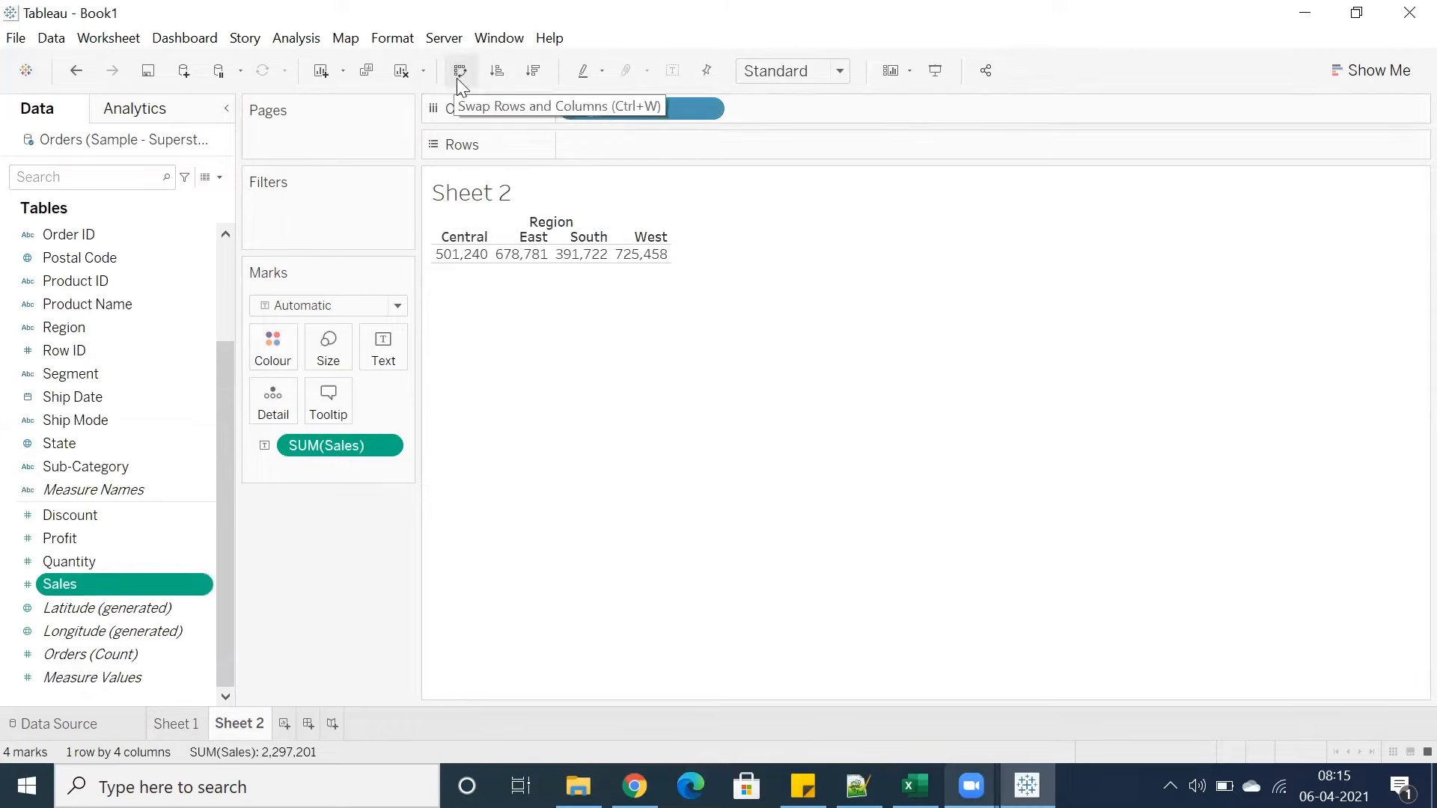
click(457, 78)
click(457, 78)
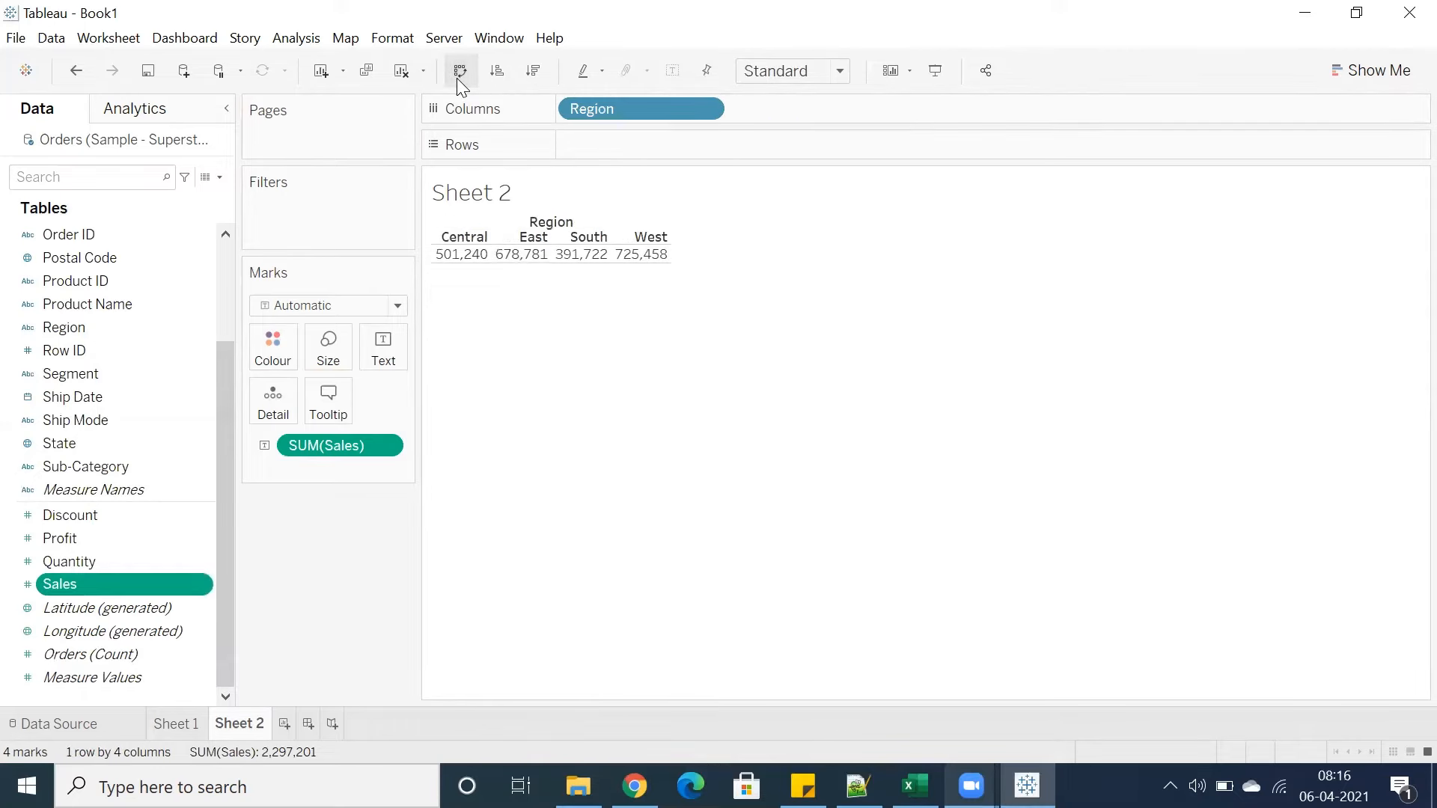
click(460, 75)
click(460, 75)
click(458, 76)
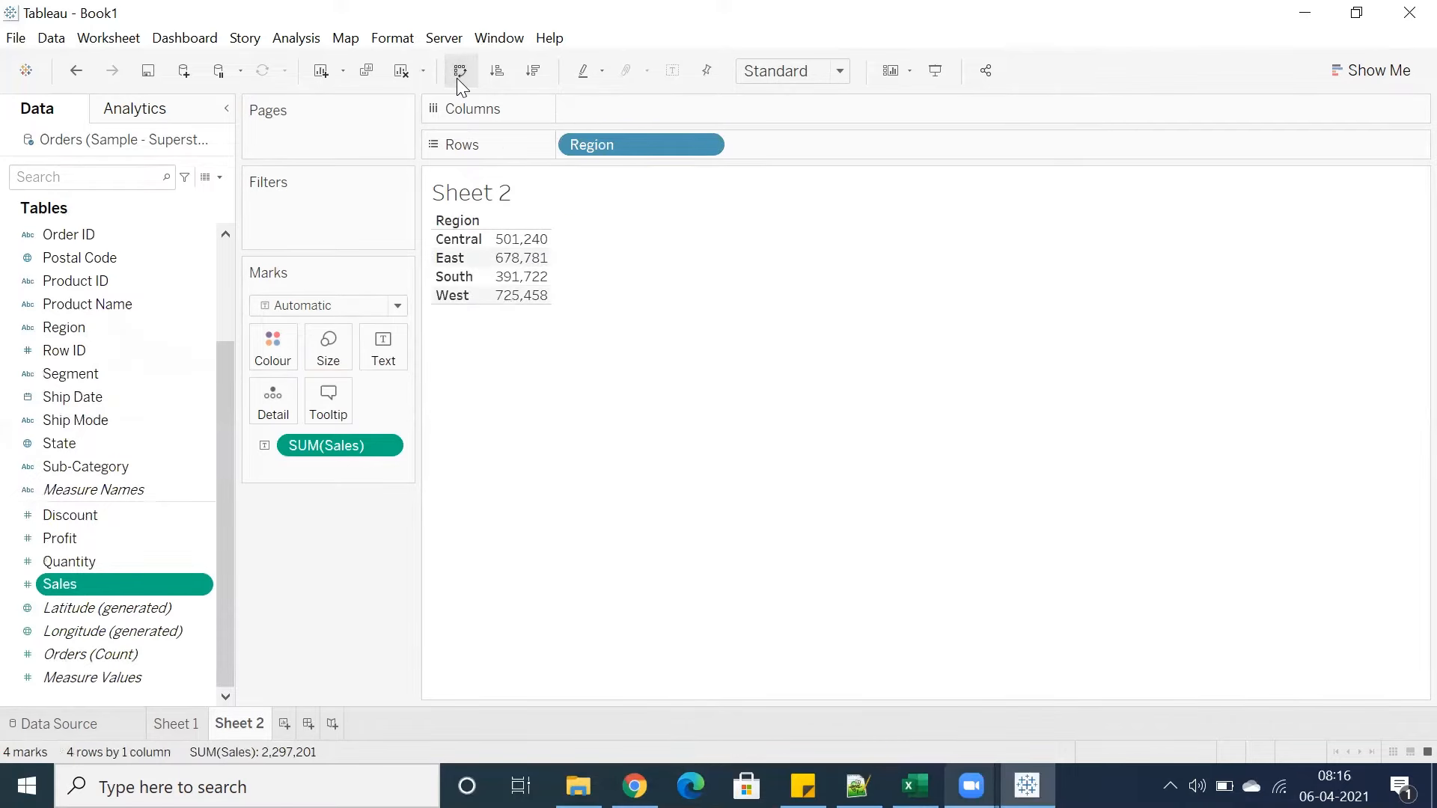
Hide the worksheet title
right_click(491, 197)
click(537, 258)
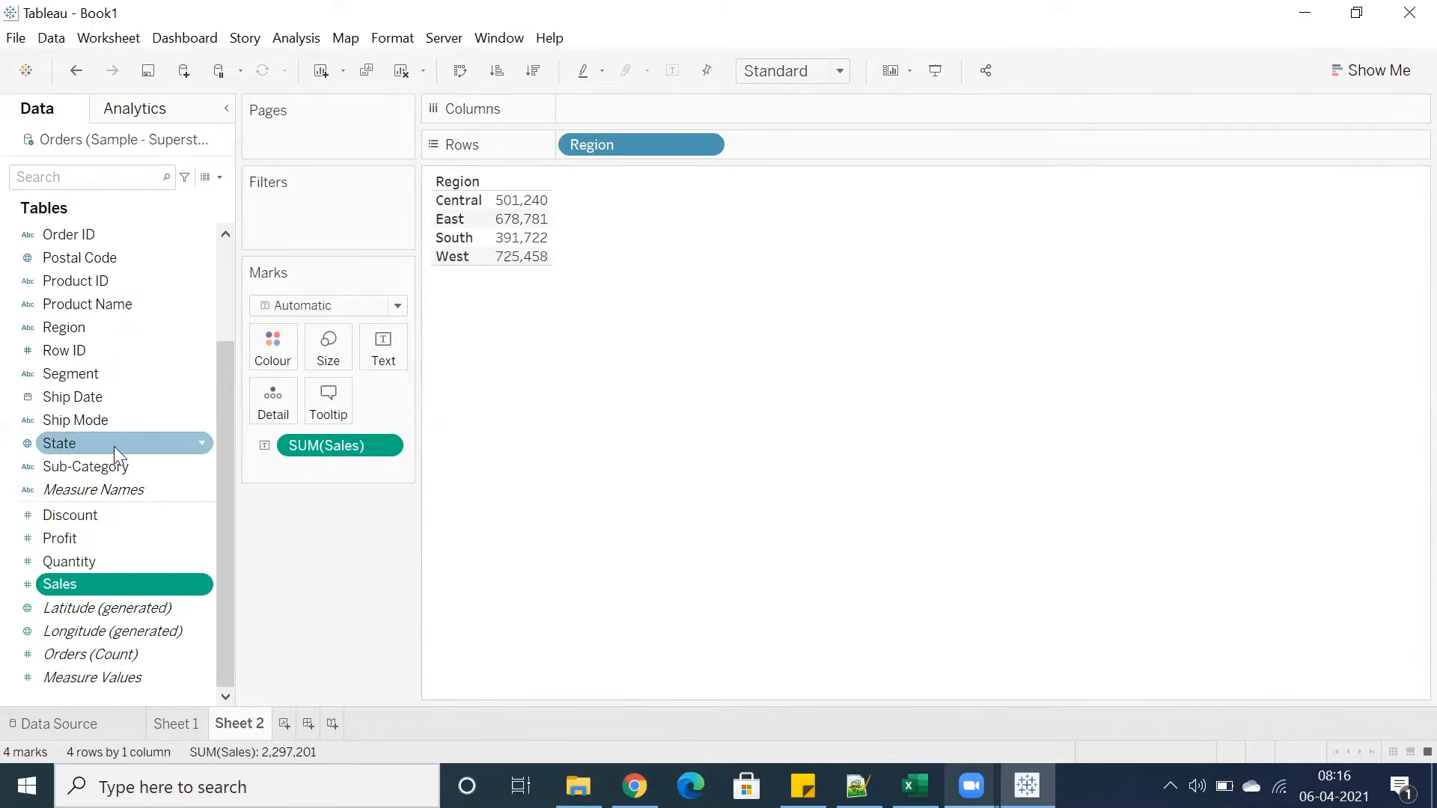
Try adding Segment and then Category to Columns, removing each one again
double_click(70, 374)
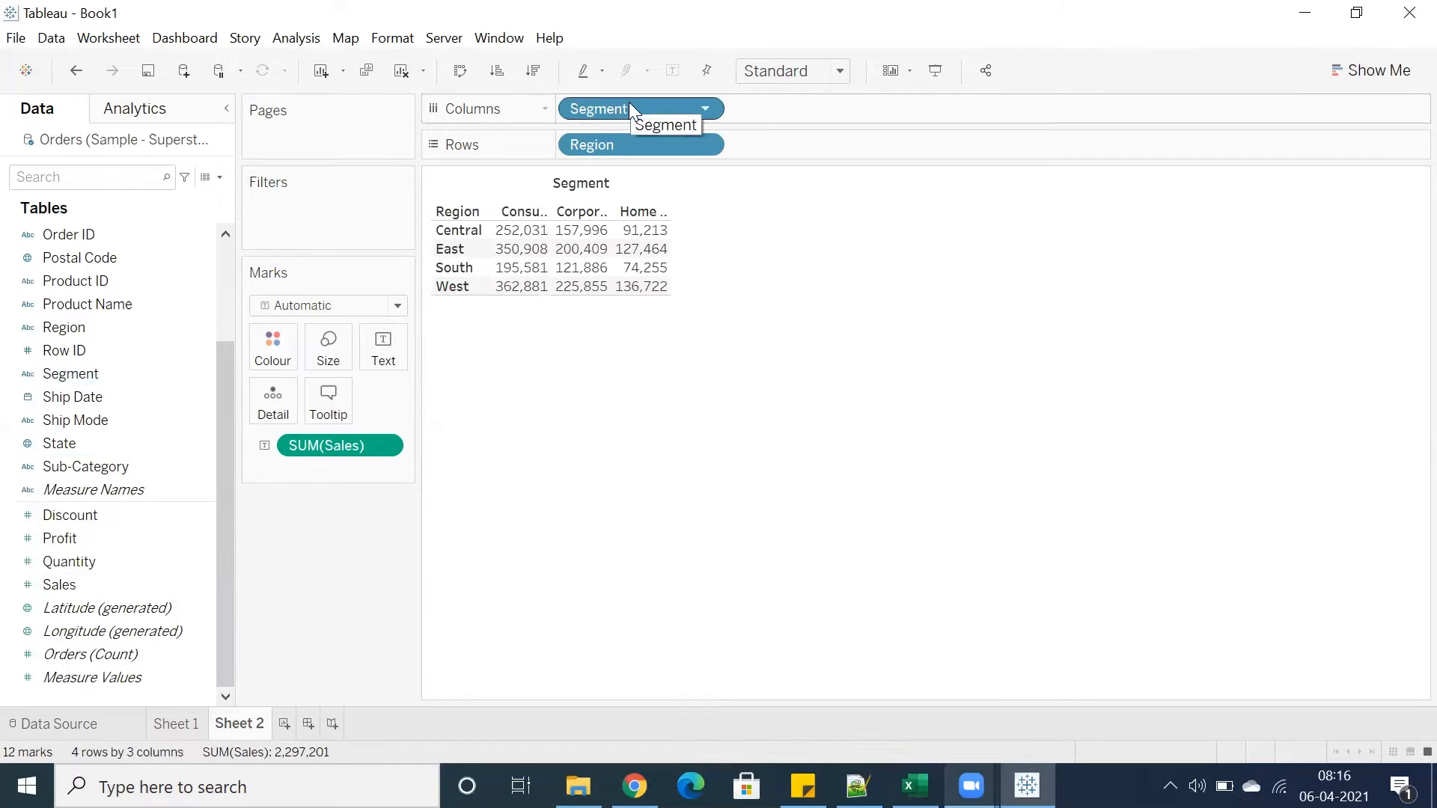
drag(599, 112, 123, 436)
scroll(131, 396, up, 3)
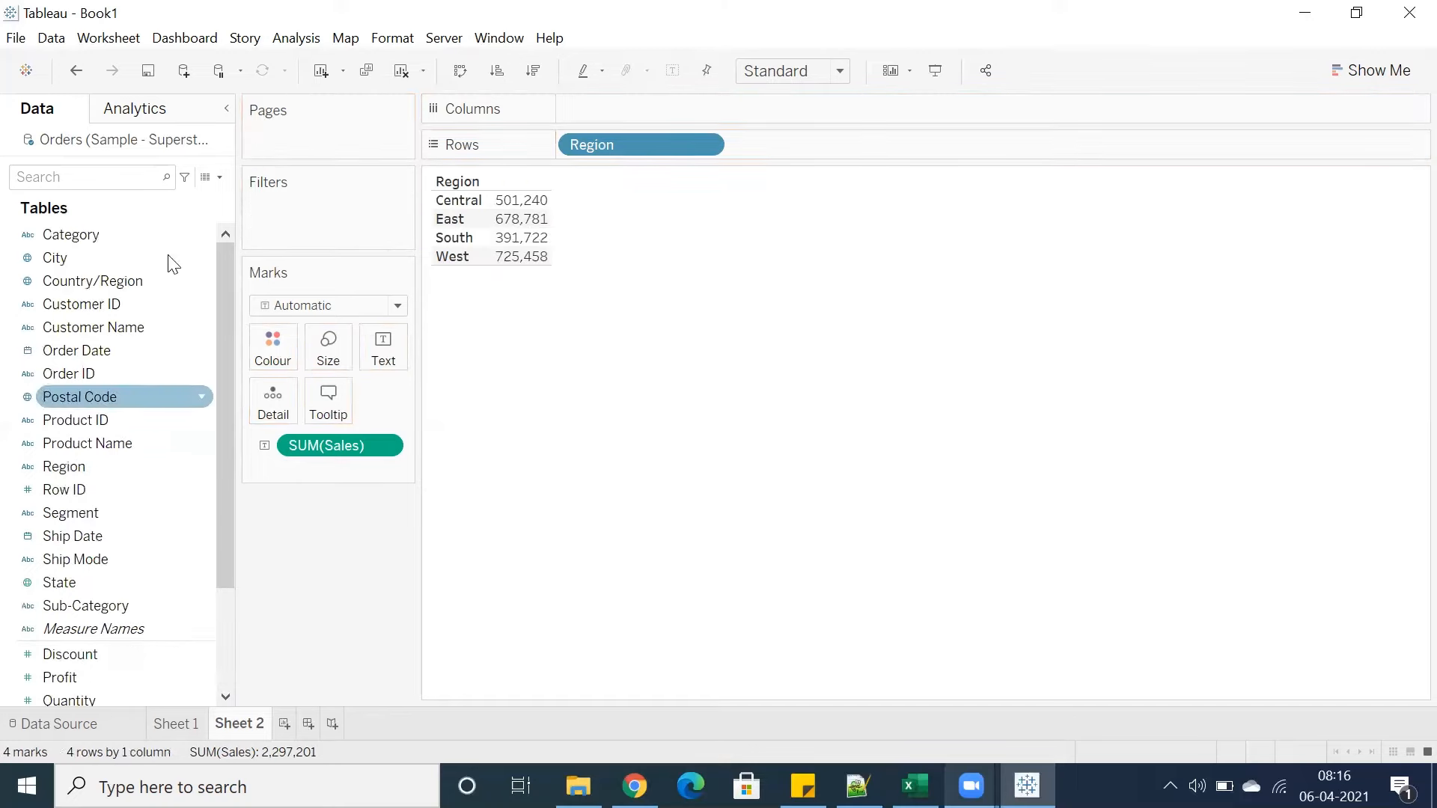
double_click(134, 236)
drag(618, 108, 247, 629)
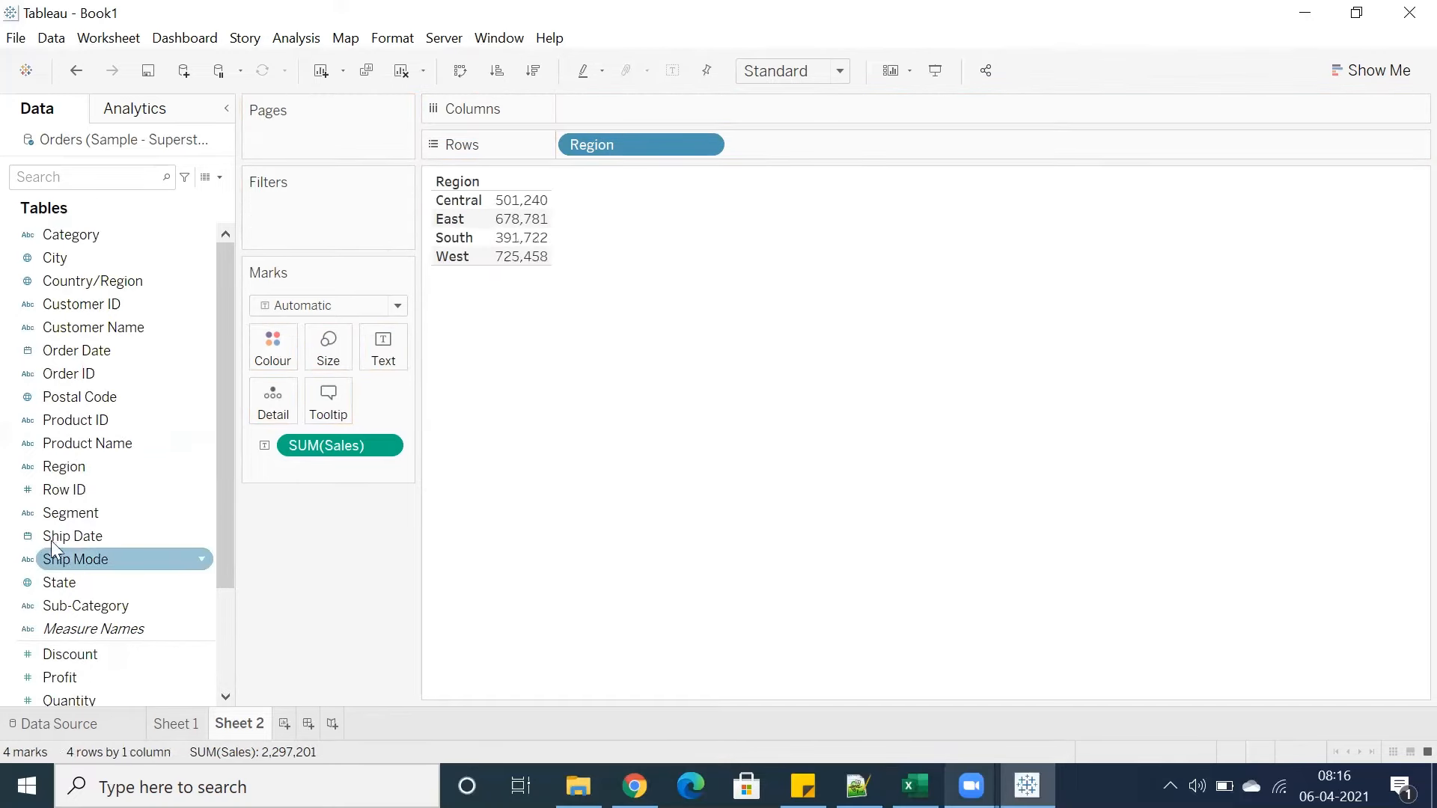
Add State to Rows next to Region
scroll(94, 448, down, 3)
double_click(94, 448)
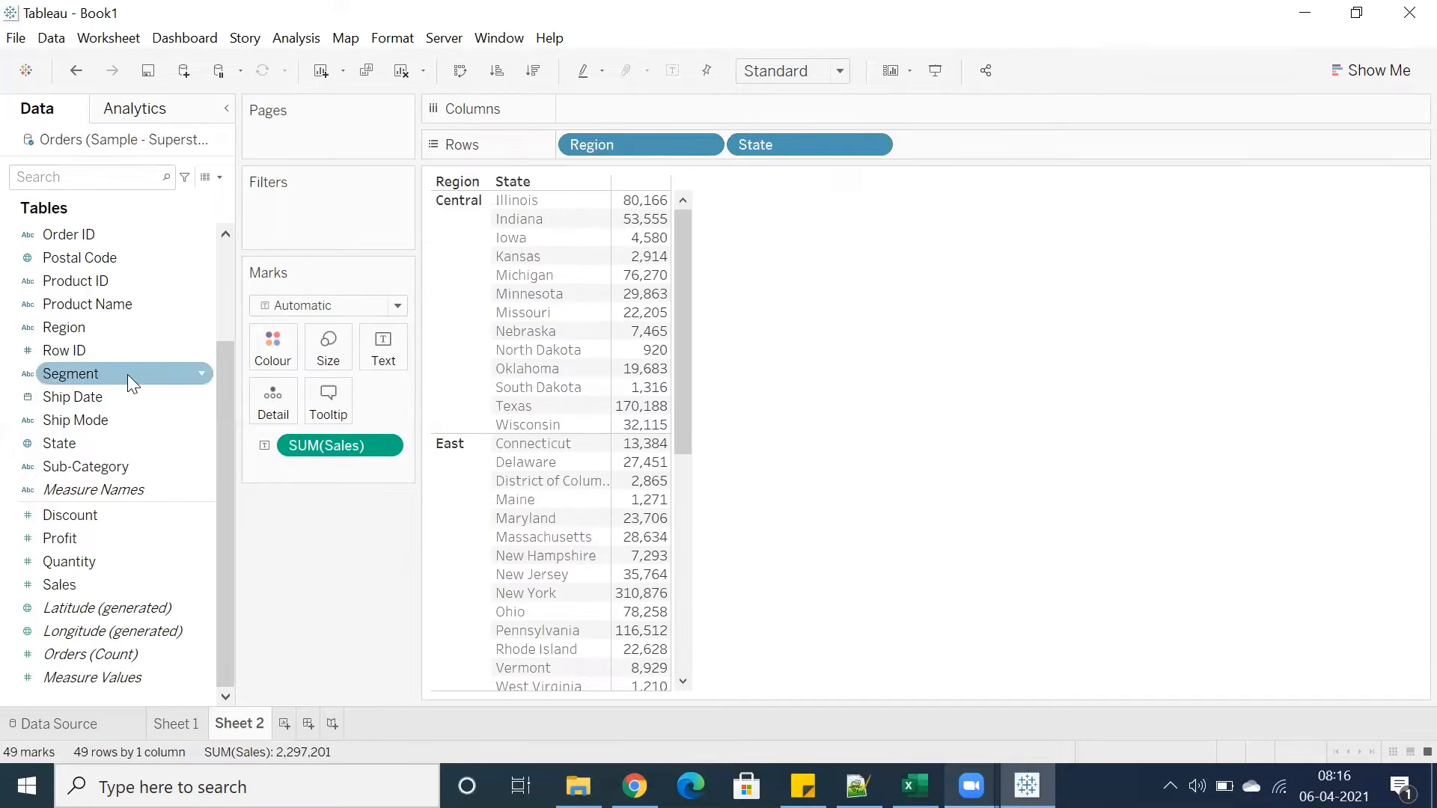
Try breaking the table down by Category and then City in Columns, removing each again
scroll(182, 331, up, 3)
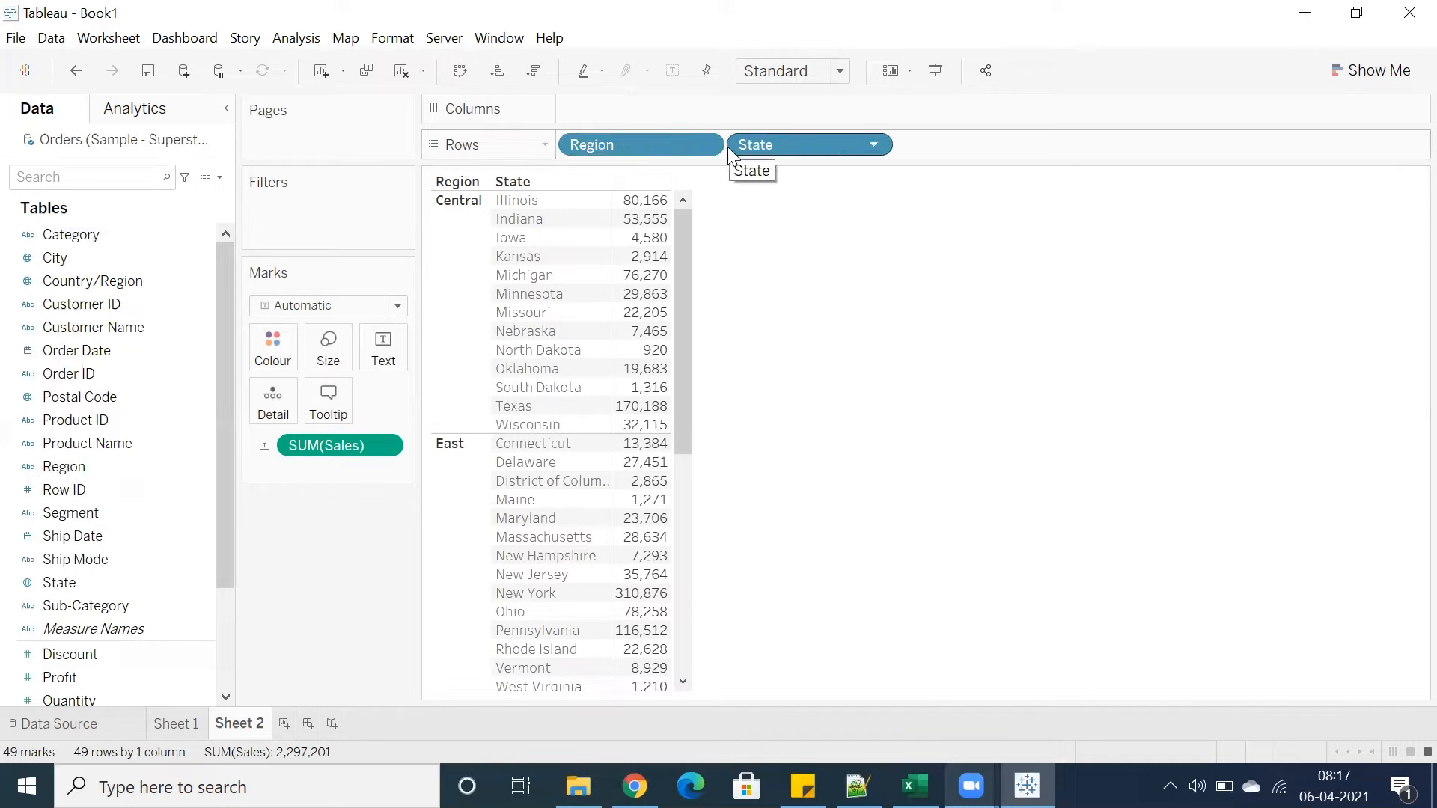
double_click(60, 230)
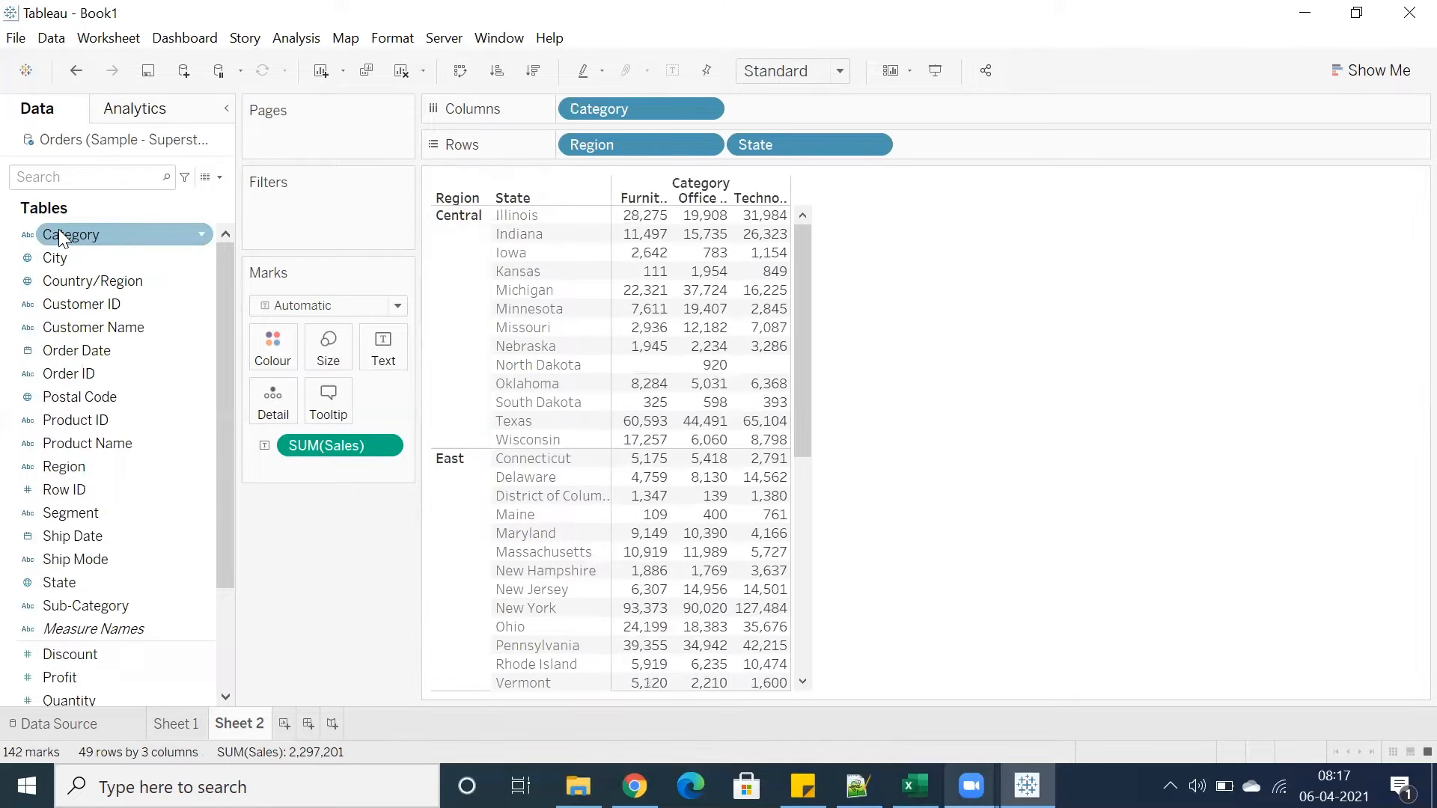
drag(672, 111, 285, 584)
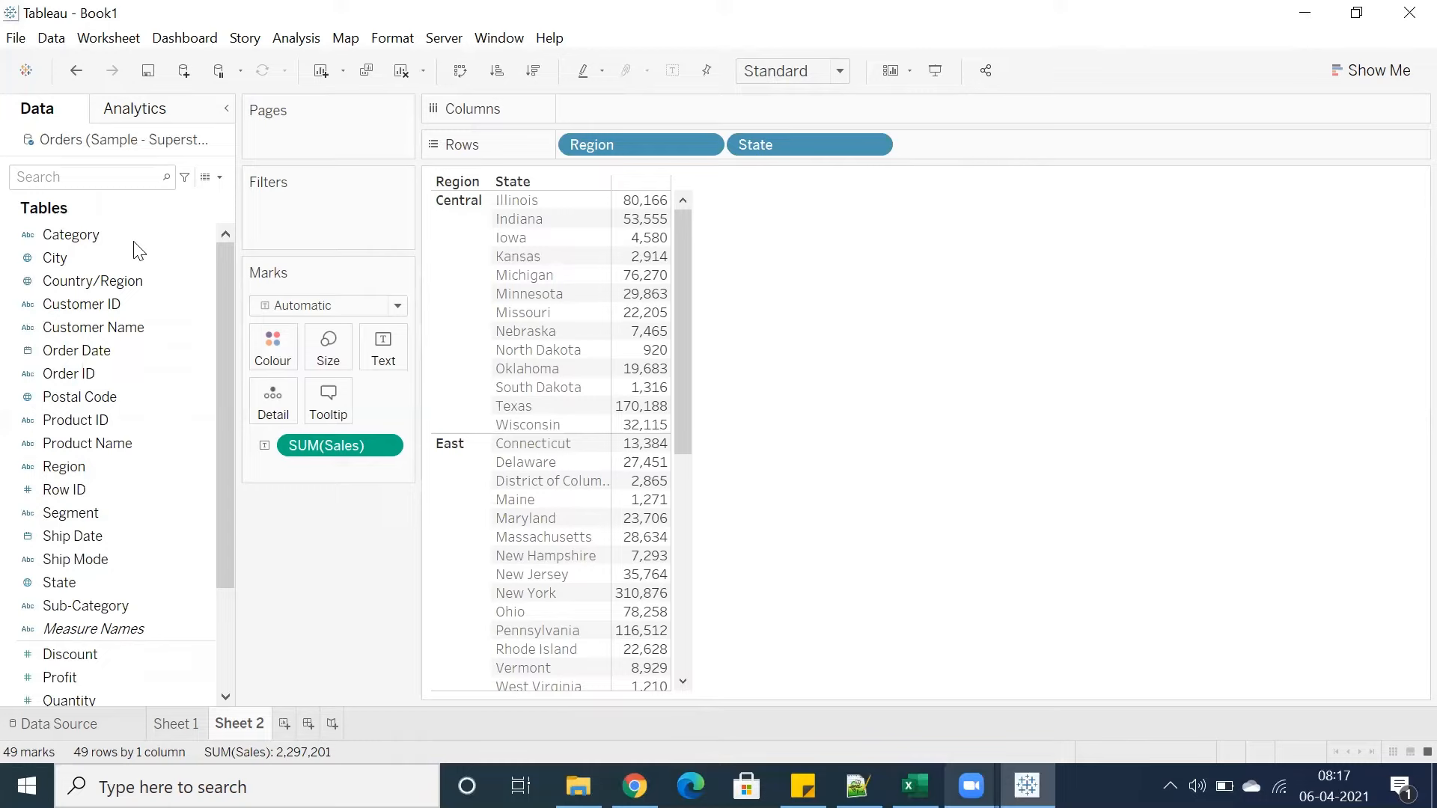
double_click(85, 261)
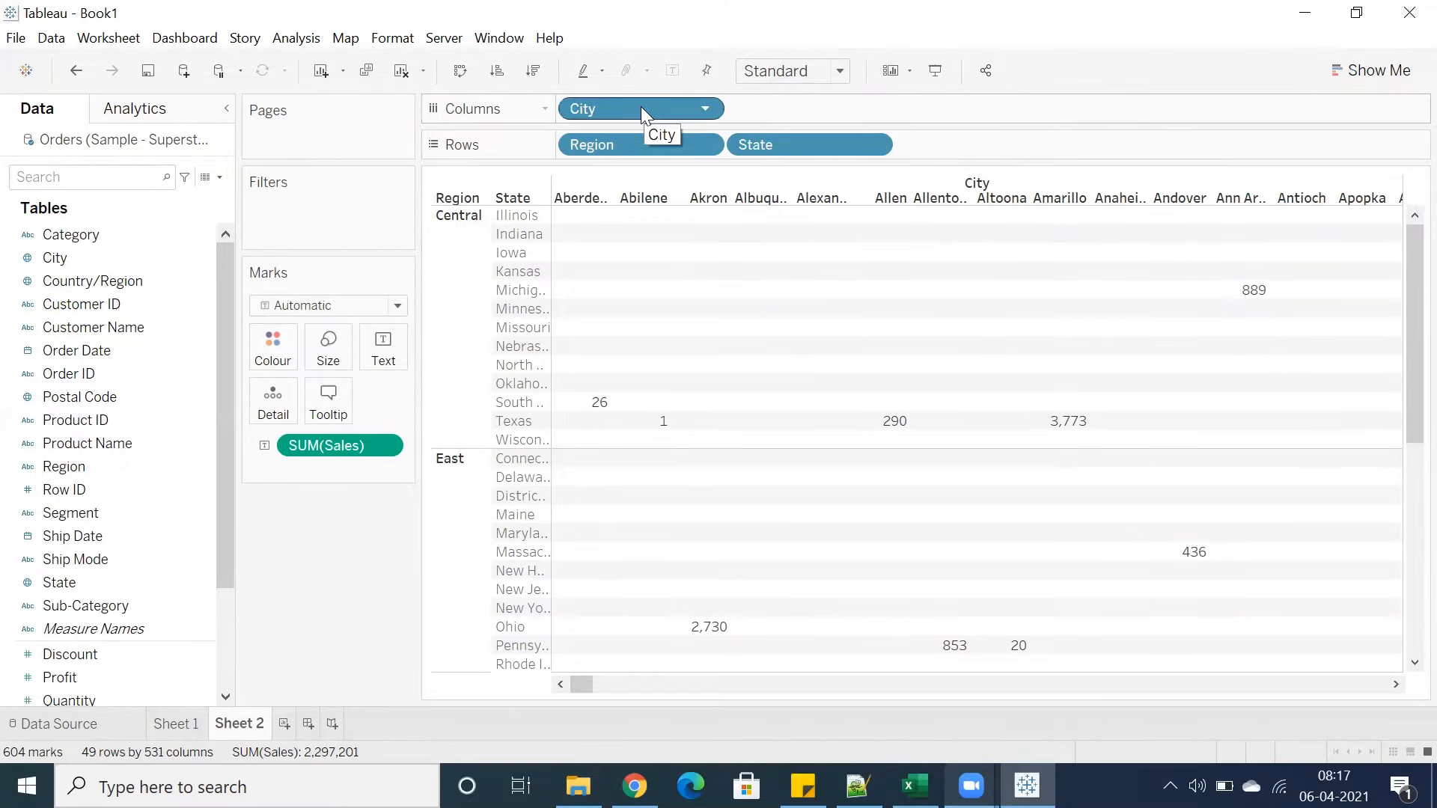
drag(641, 108, 309, 575)
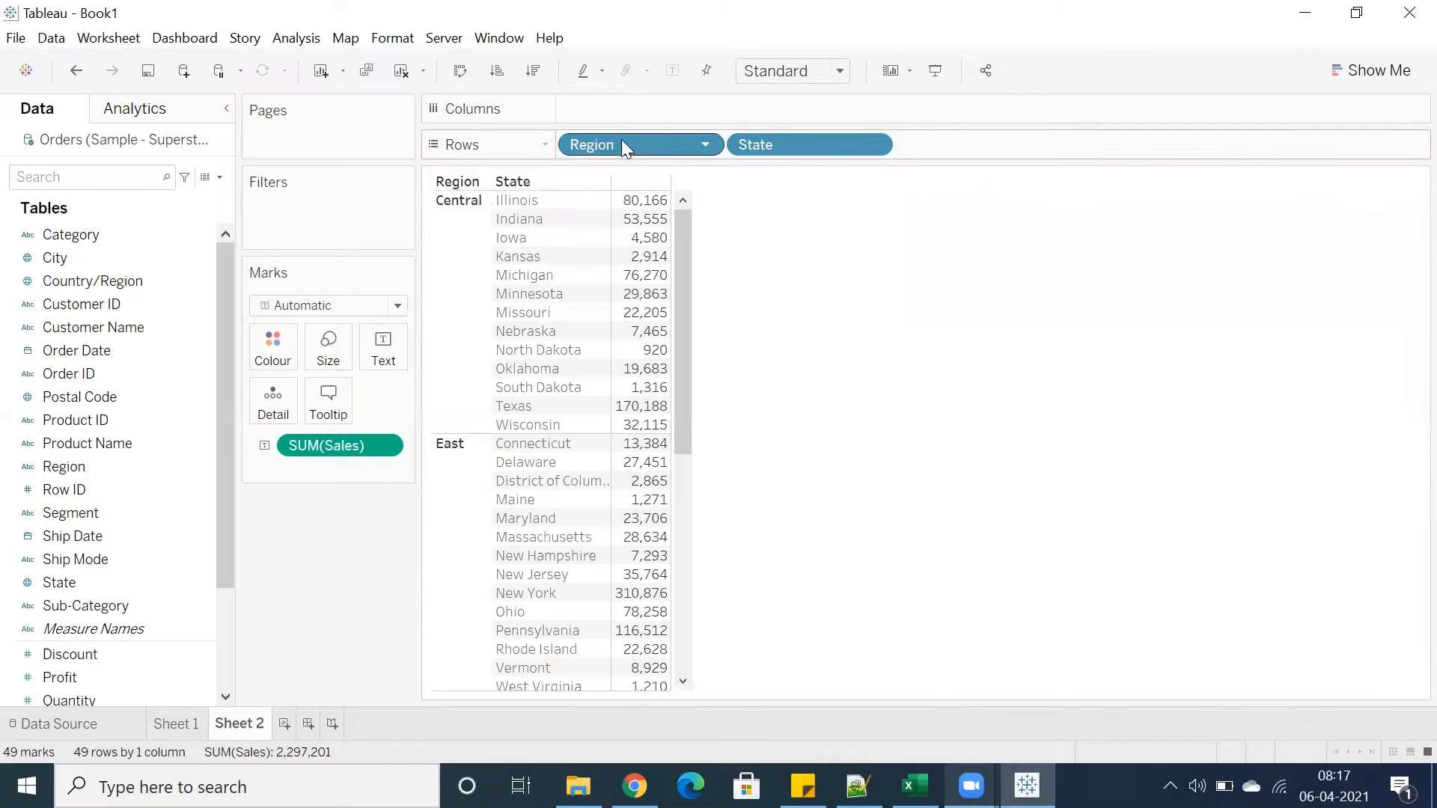
Remove Region from Rows and replace State with Country/Region
drag(621, 142, 277, 592)
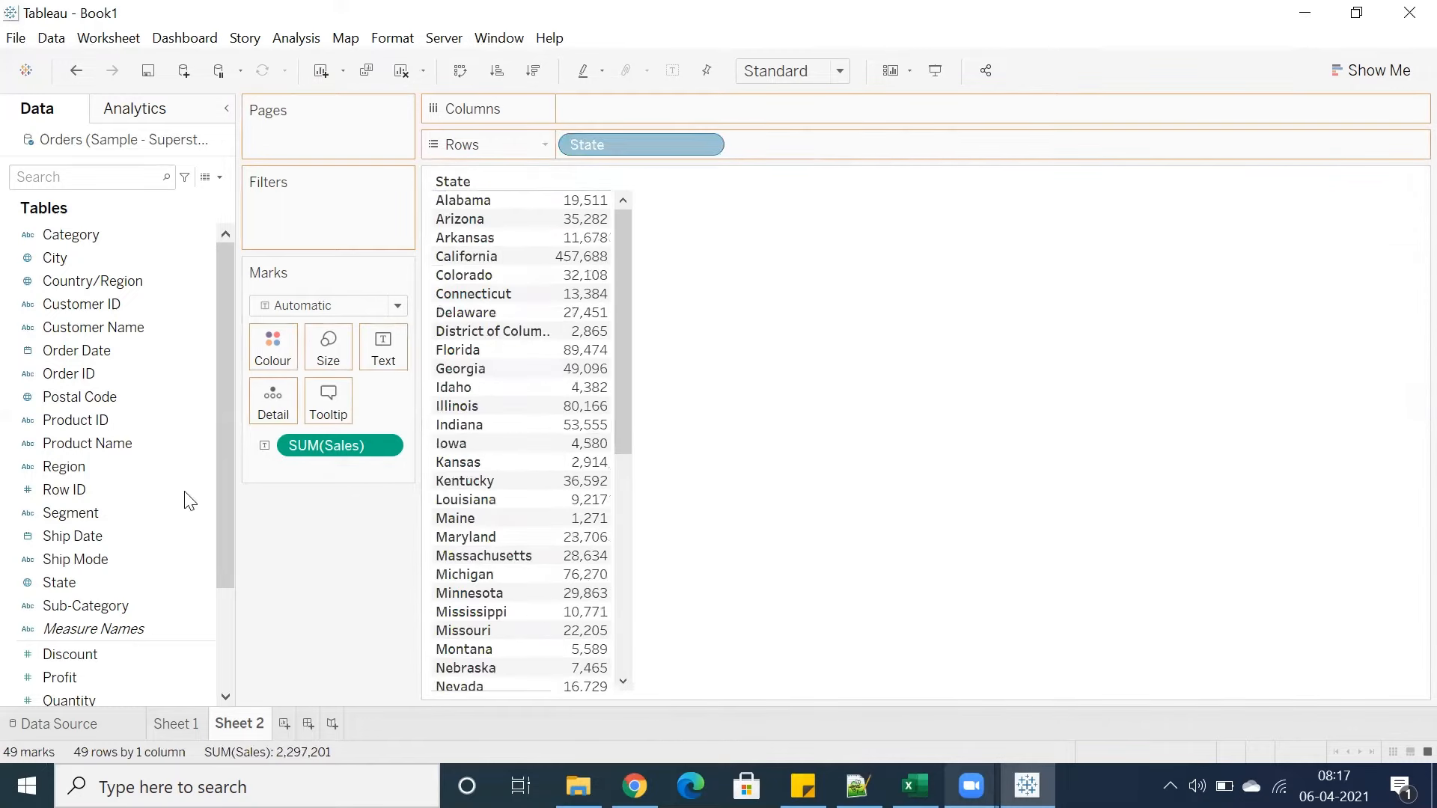
drag(75, 291, 658, 151)
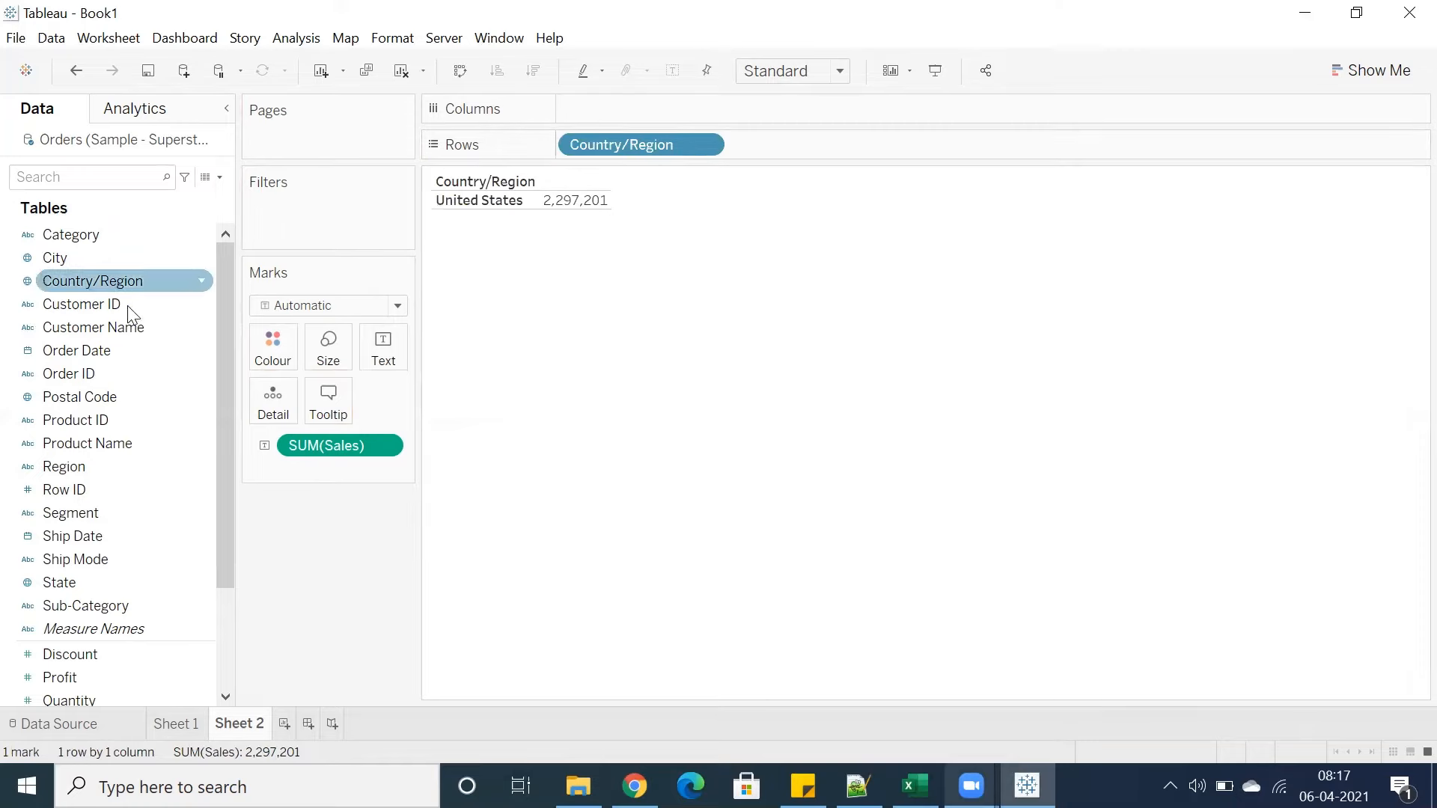
Add Region and then State to Rows after Country/Region
double_click(72, 471)
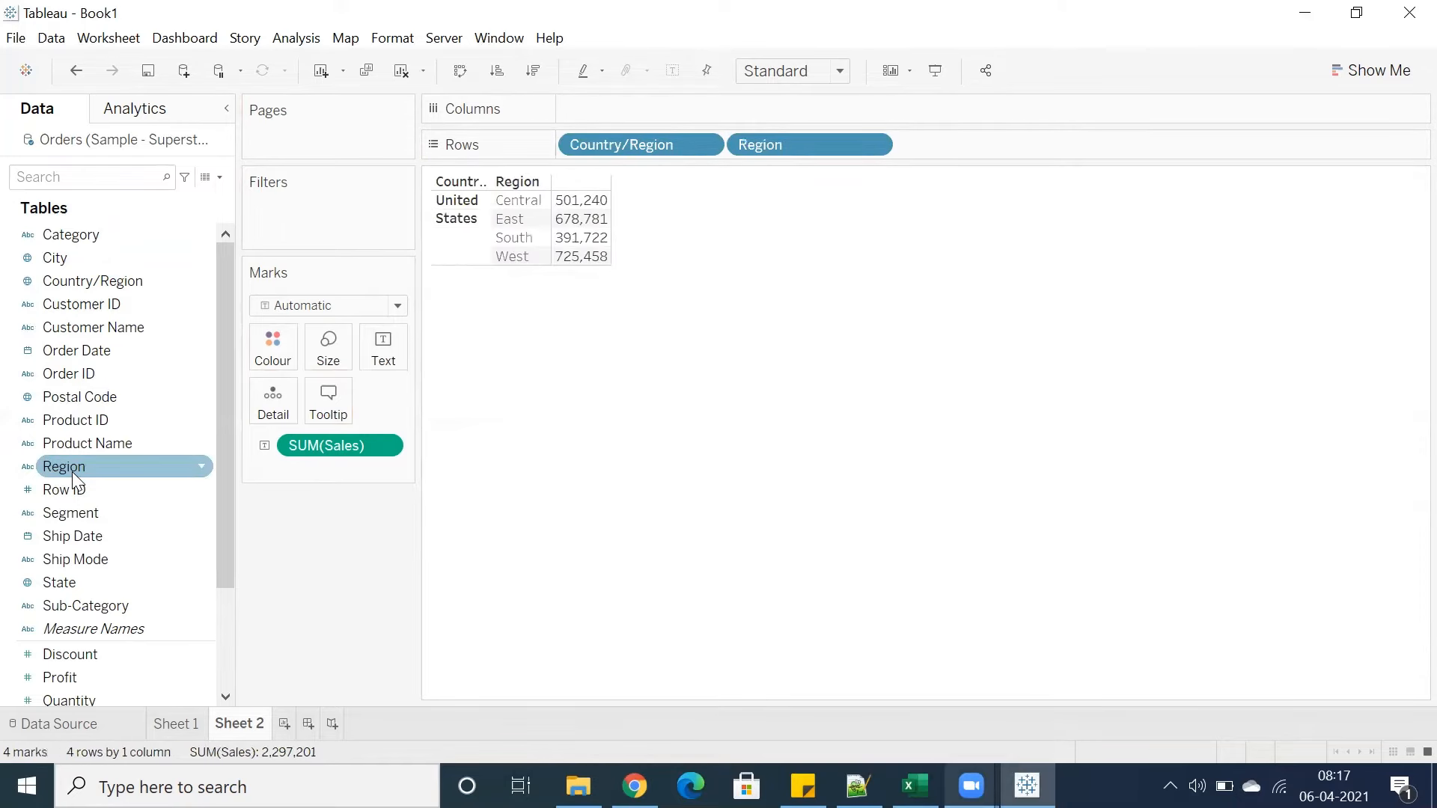
double_click(67, 587)
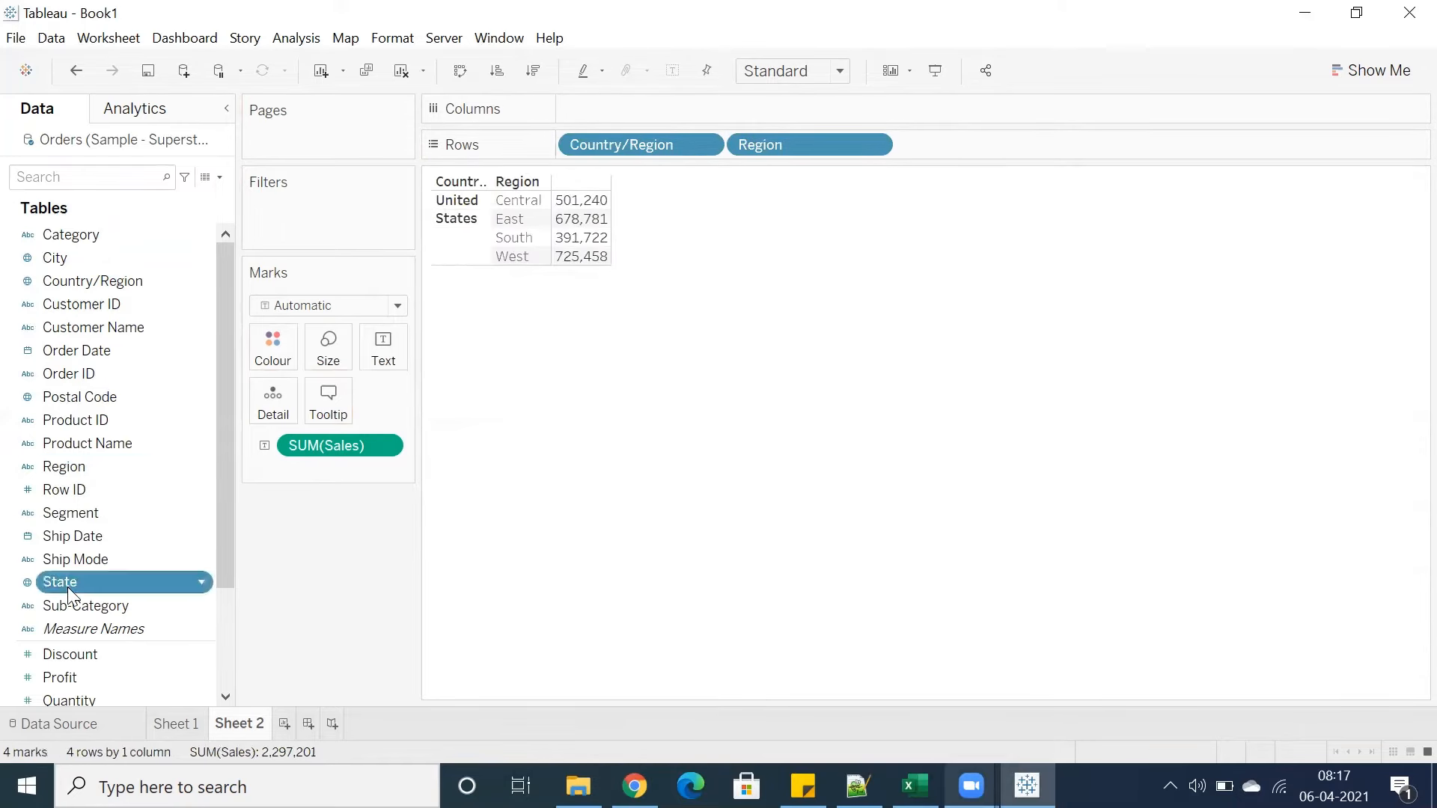
Try adding City to Columns and remove it again
scroll(69, 555, down, 1)
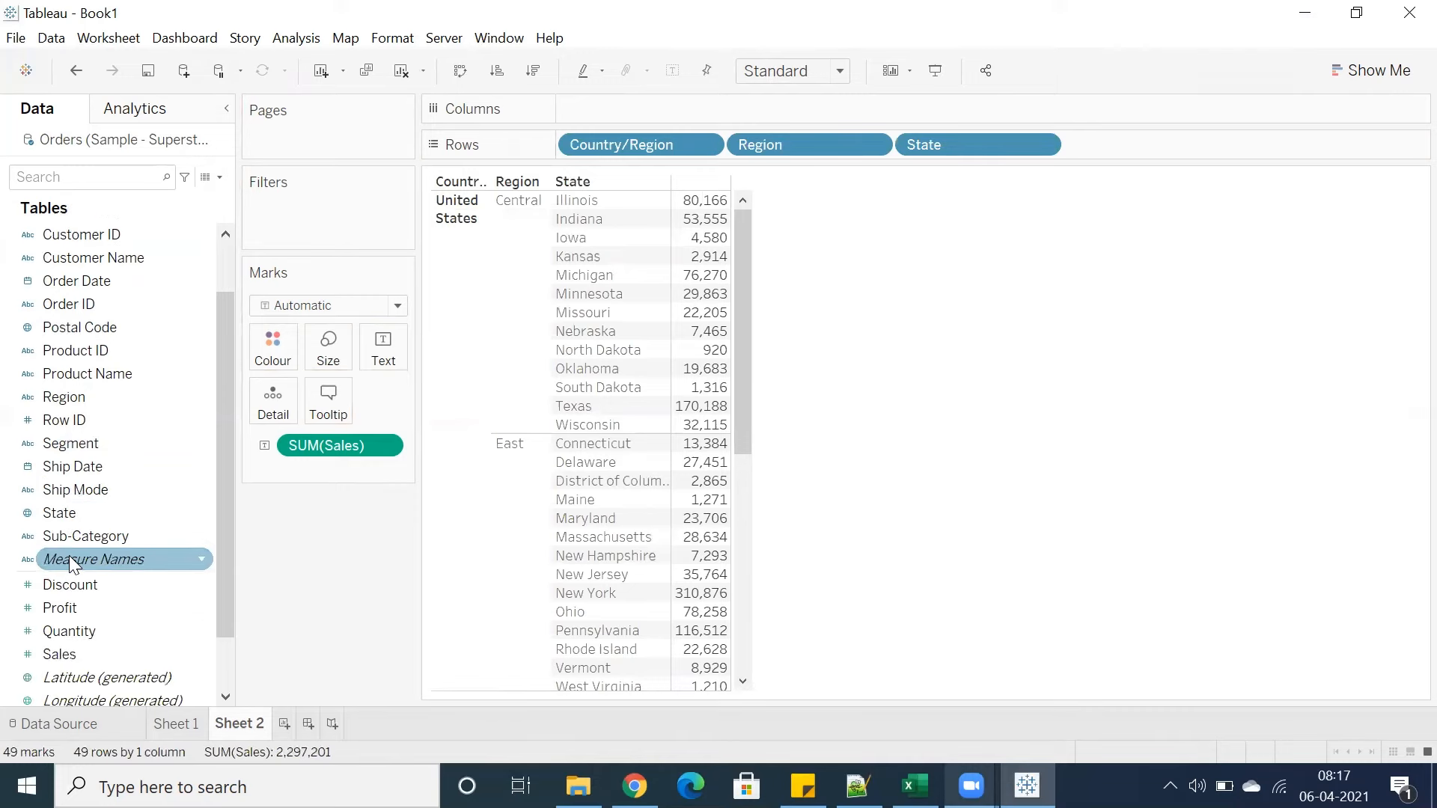
scroll(69, 555, up, 1)
double_click(76, 262)
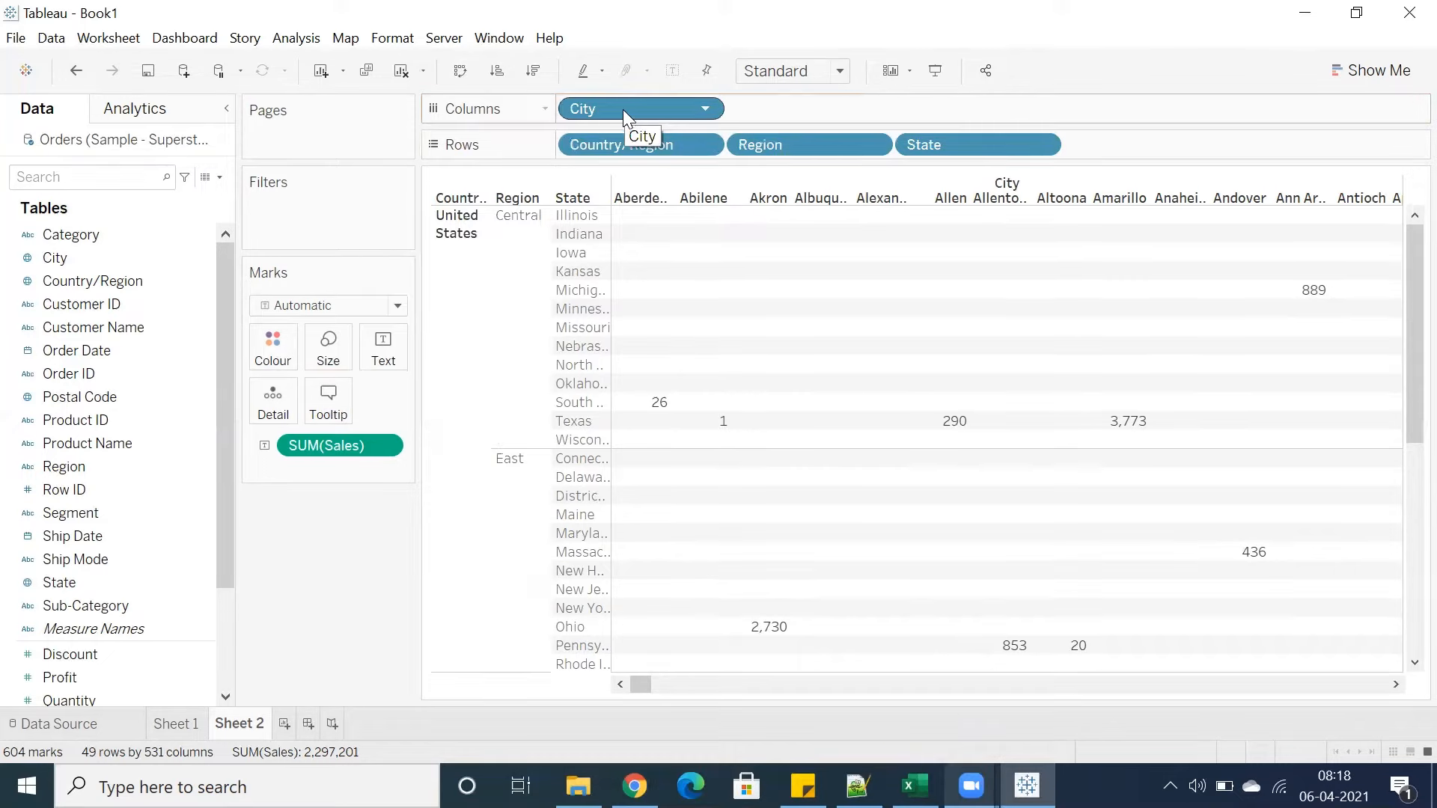
drag(623, 109, 311, 545)
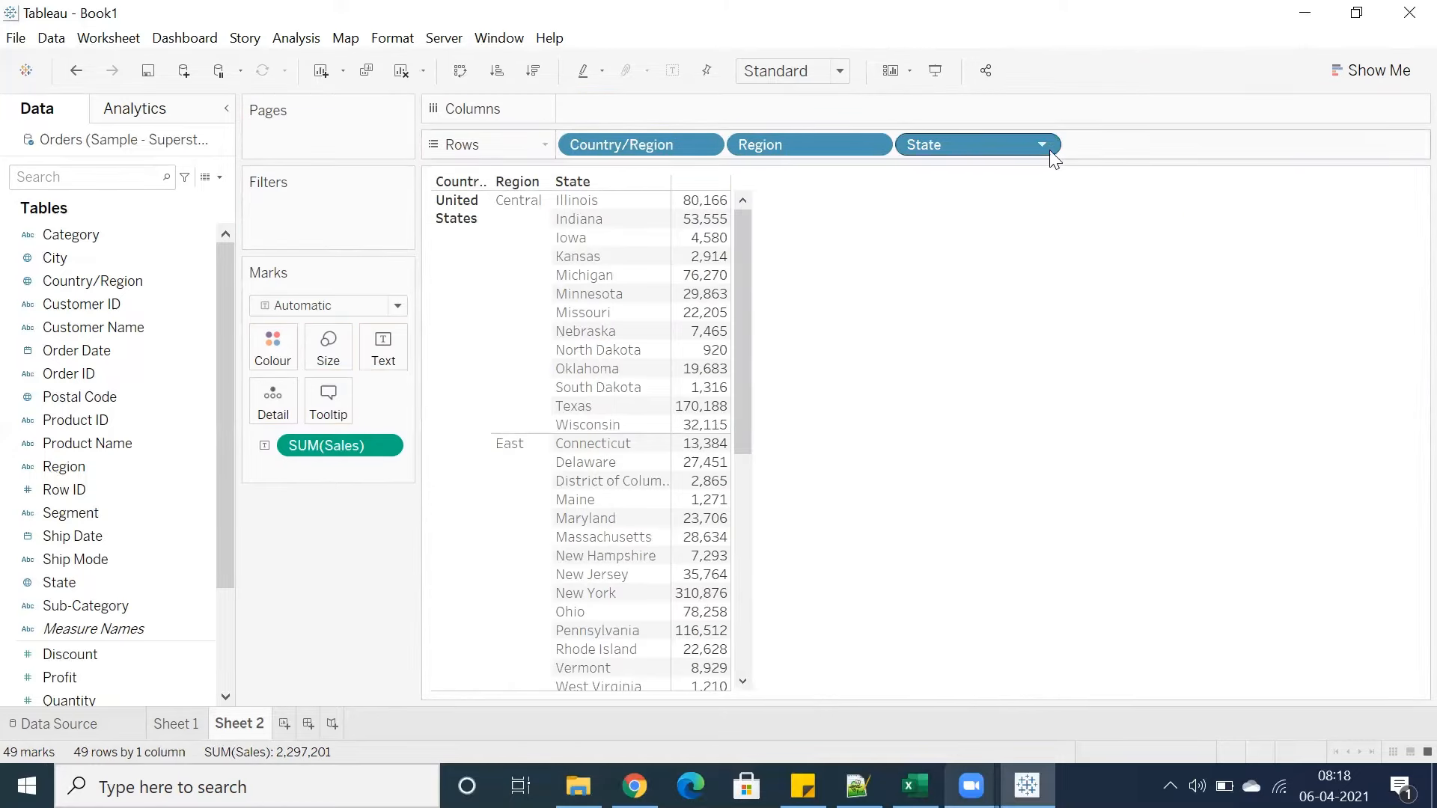
Try adding Postal Code to Rows after State and remove it again
scroll(147, 506, down, 1)
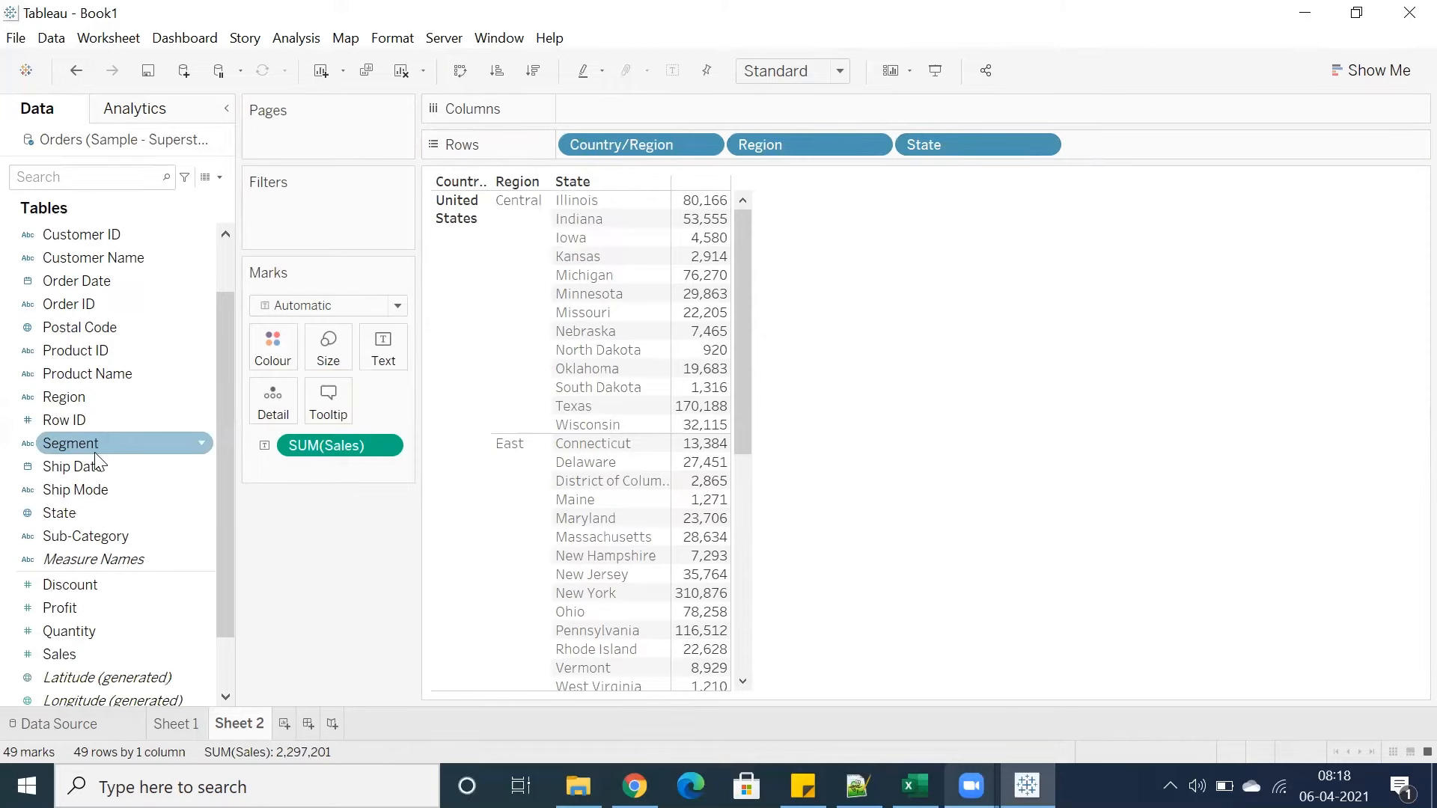
scroll(98, 462, up, 1)
double_click(83, 401)
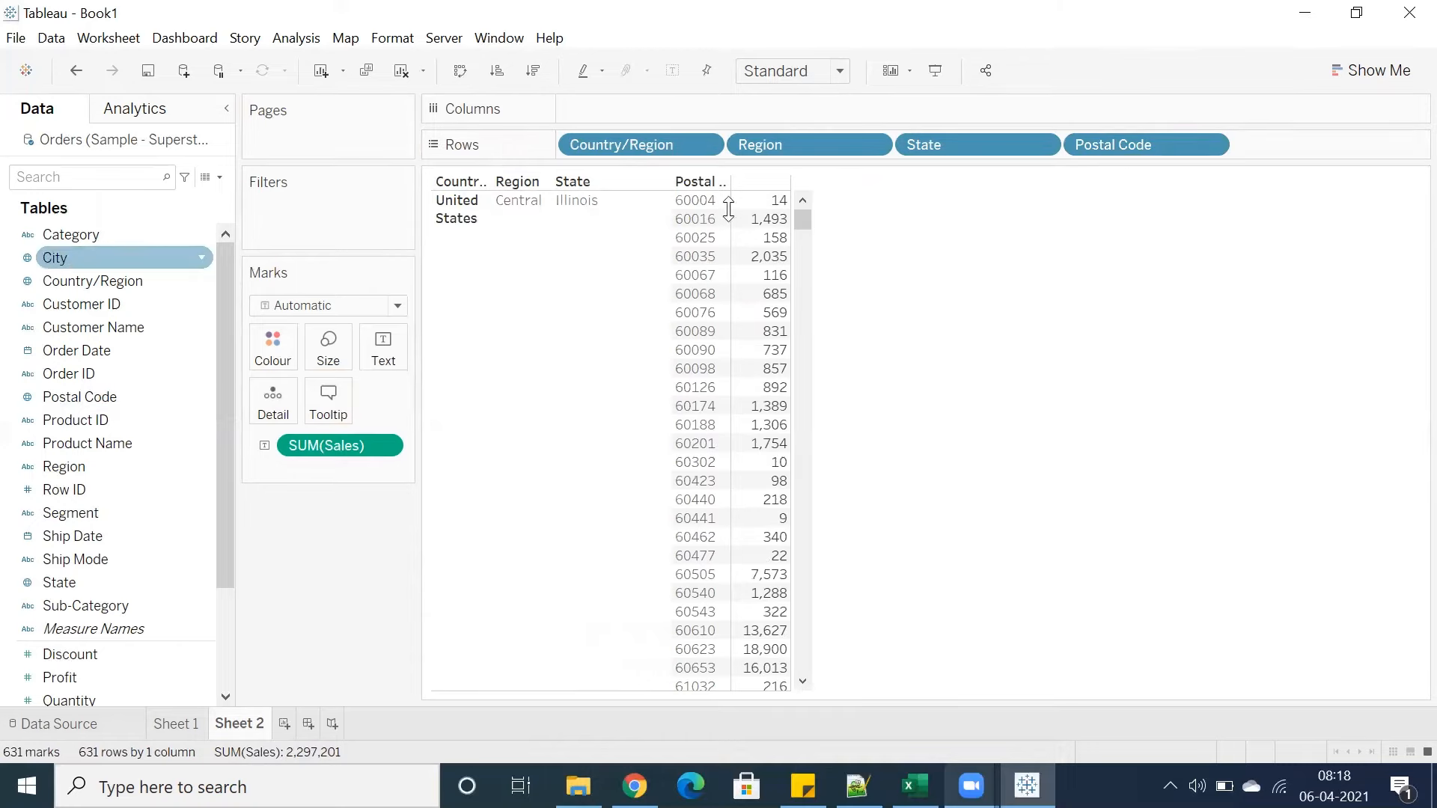
drag(1122, 142, 803, 309)
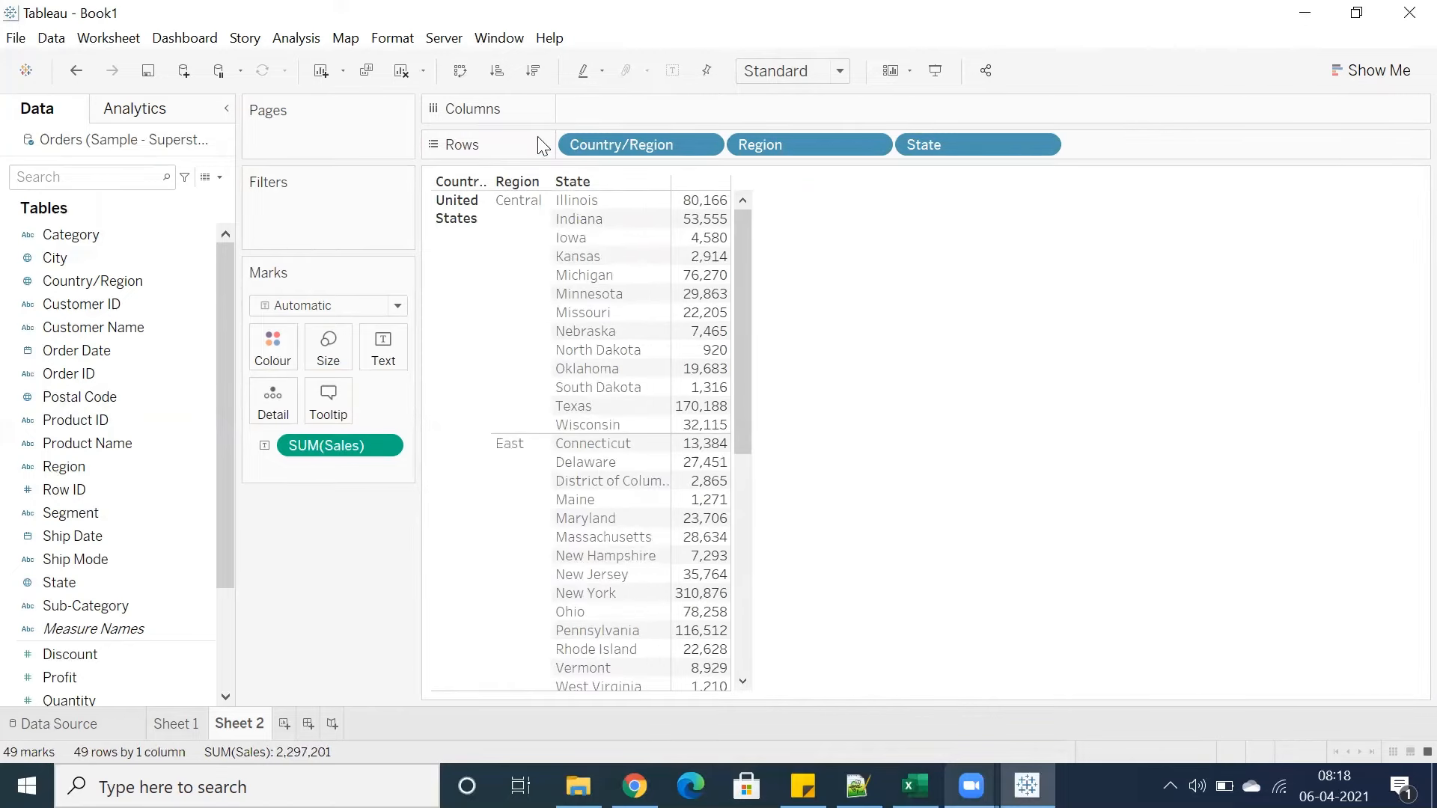
Remove State, Region and Country/Region from Rows to clear the table
drag(921, 147, 936, 307)
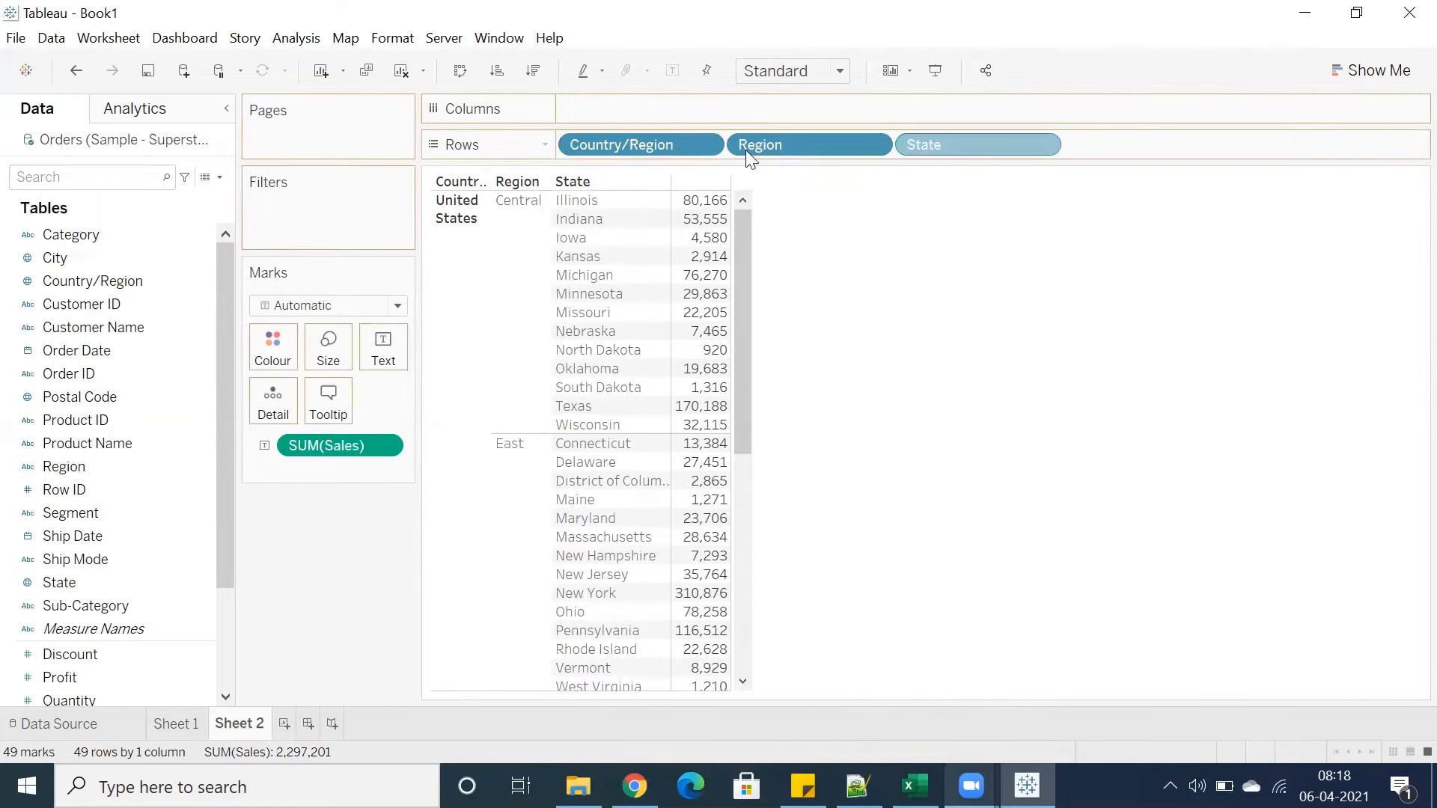
drag(747, 148, 1024, 394)
drag(642, 143, 618, 237)
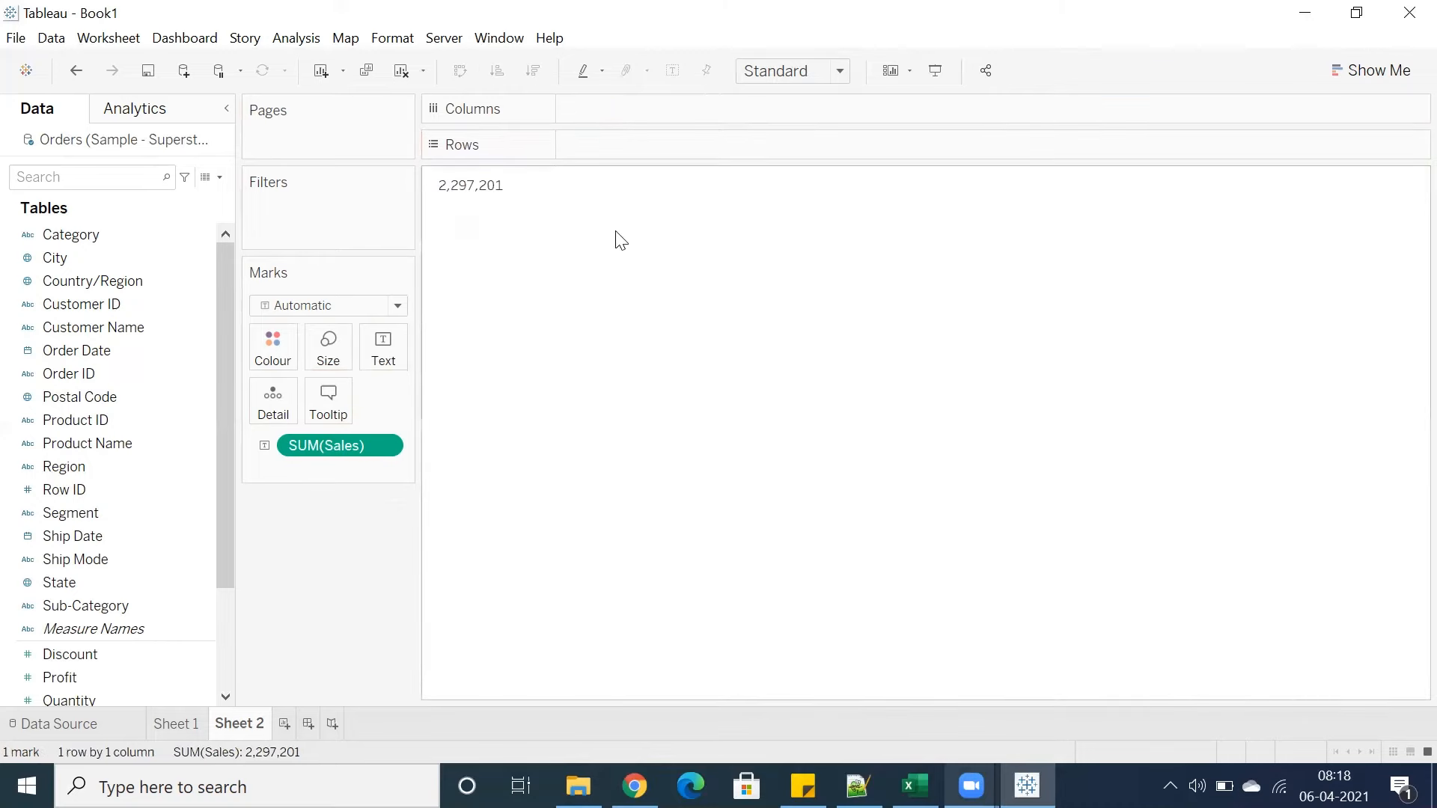
Add Sub-Category to Rows by entering its name directly on the shelf
double_click(592, 139)
text(sub)
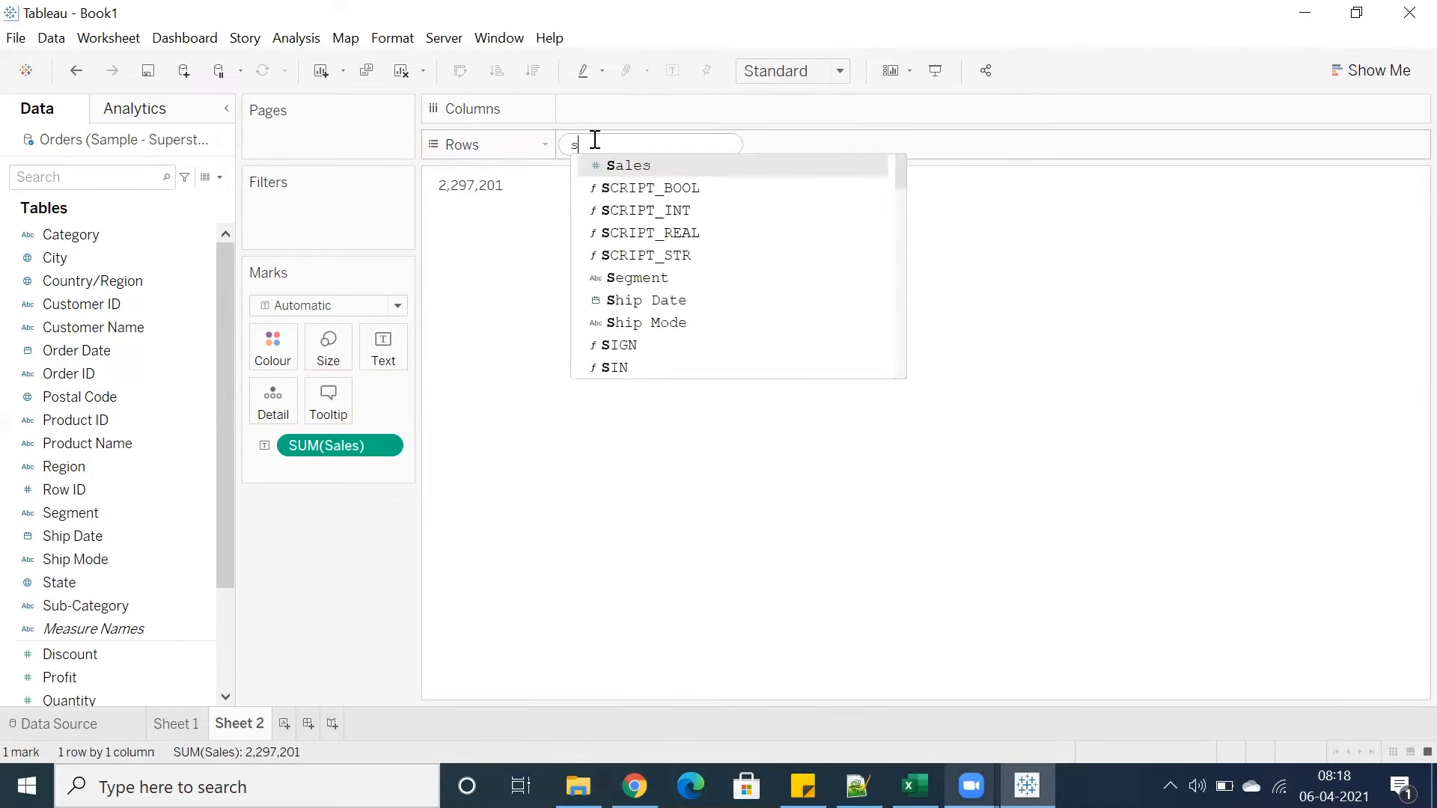
key(Return)
key(Return)
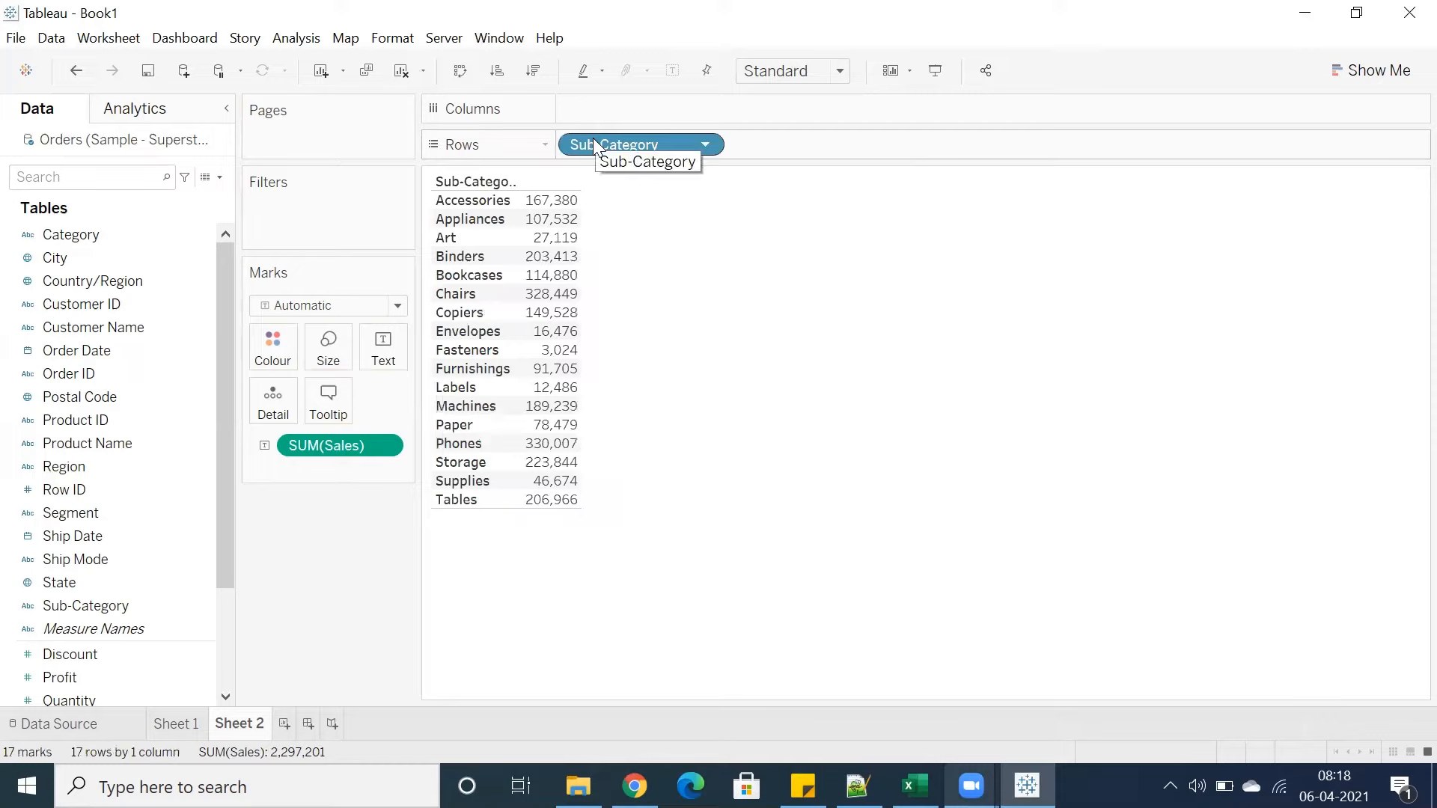
Add Region to Columns the same way to build a Sub-Category by Region sales table
double_click(593, 106)
text(regio)
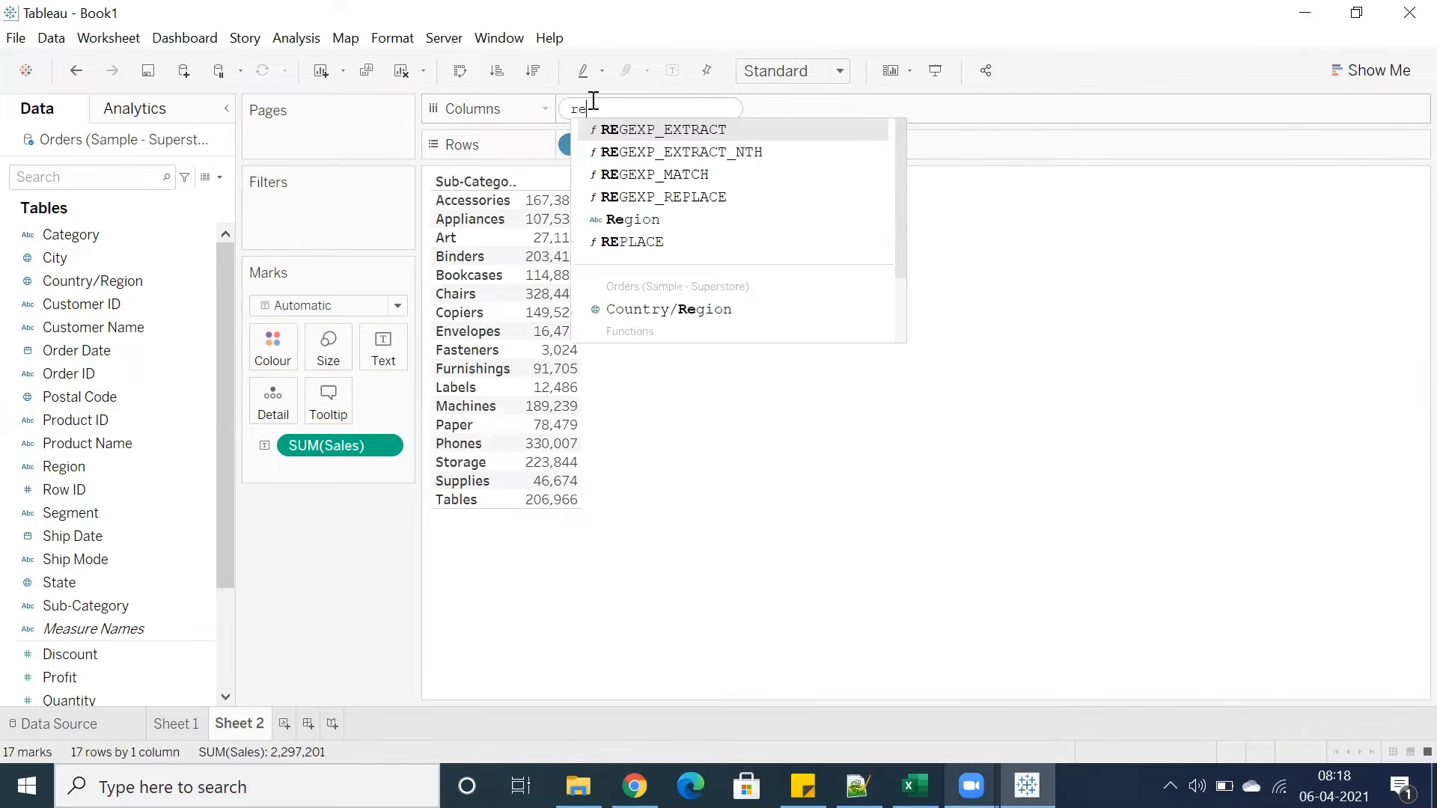
key(Return)
key(Return)
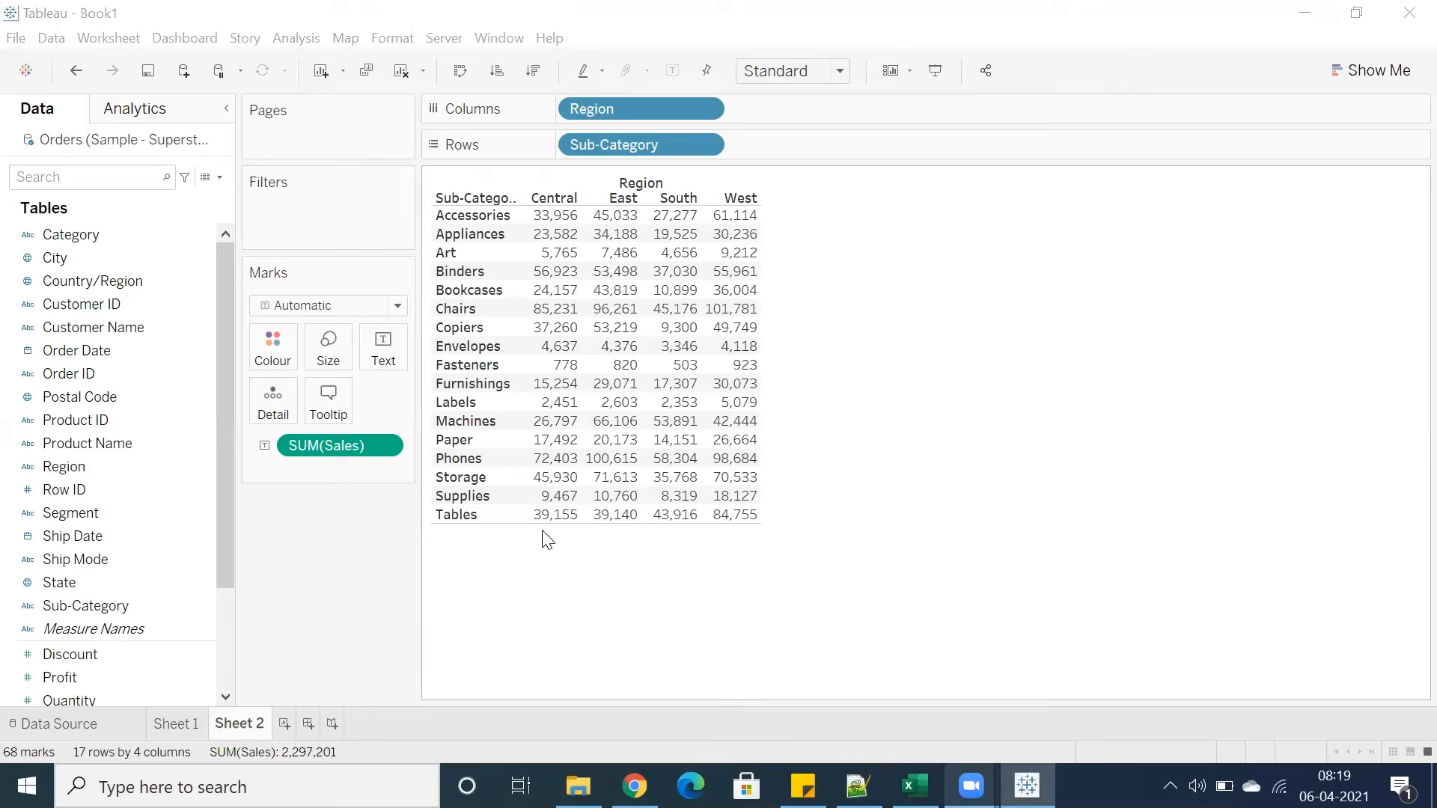
Try adding Product Name to Rows after Sub-Category and remove it again
mouse_move(544, 532)
click(49, 612)
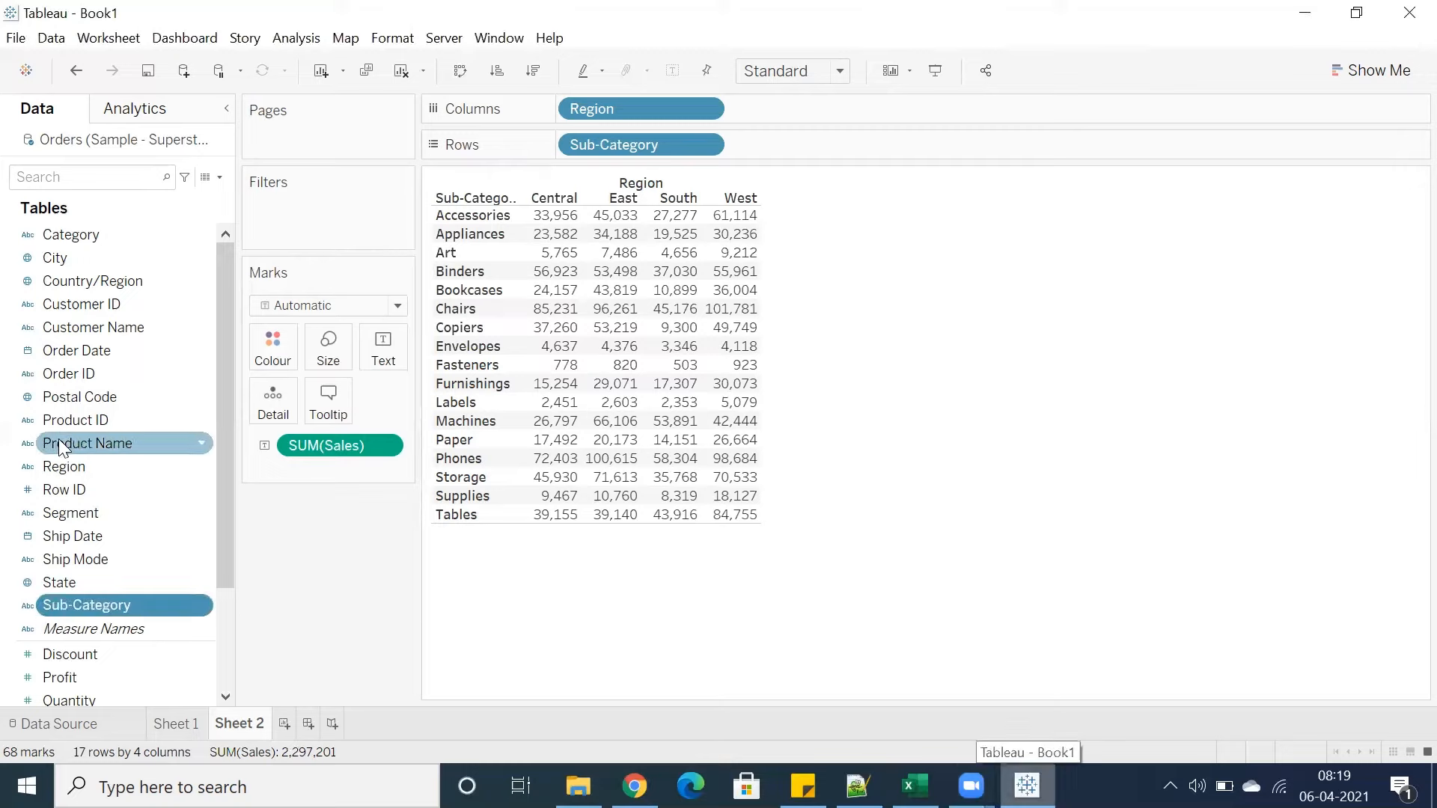
drag(63, 448, 771, 150)
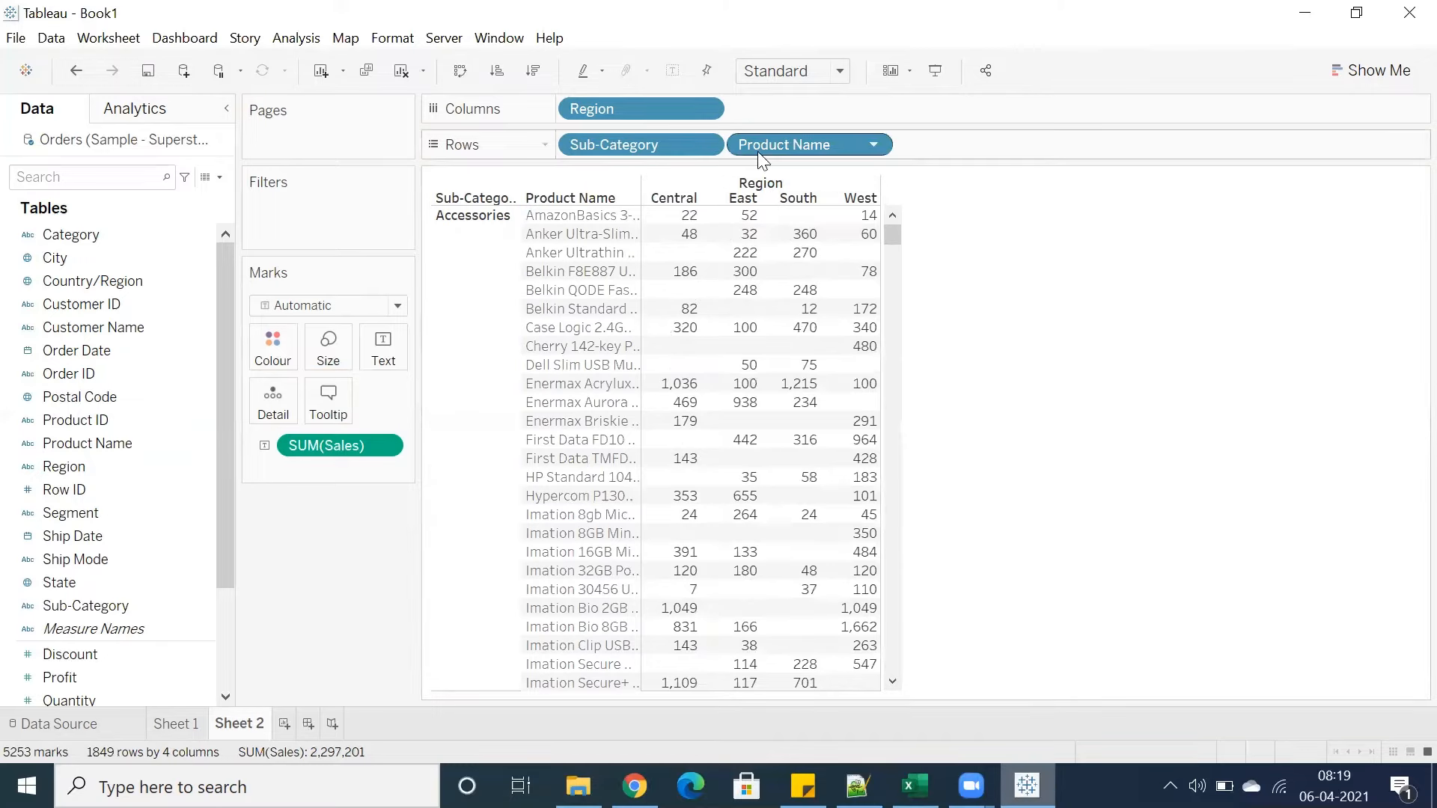
drag(763, 156, 973, 270)
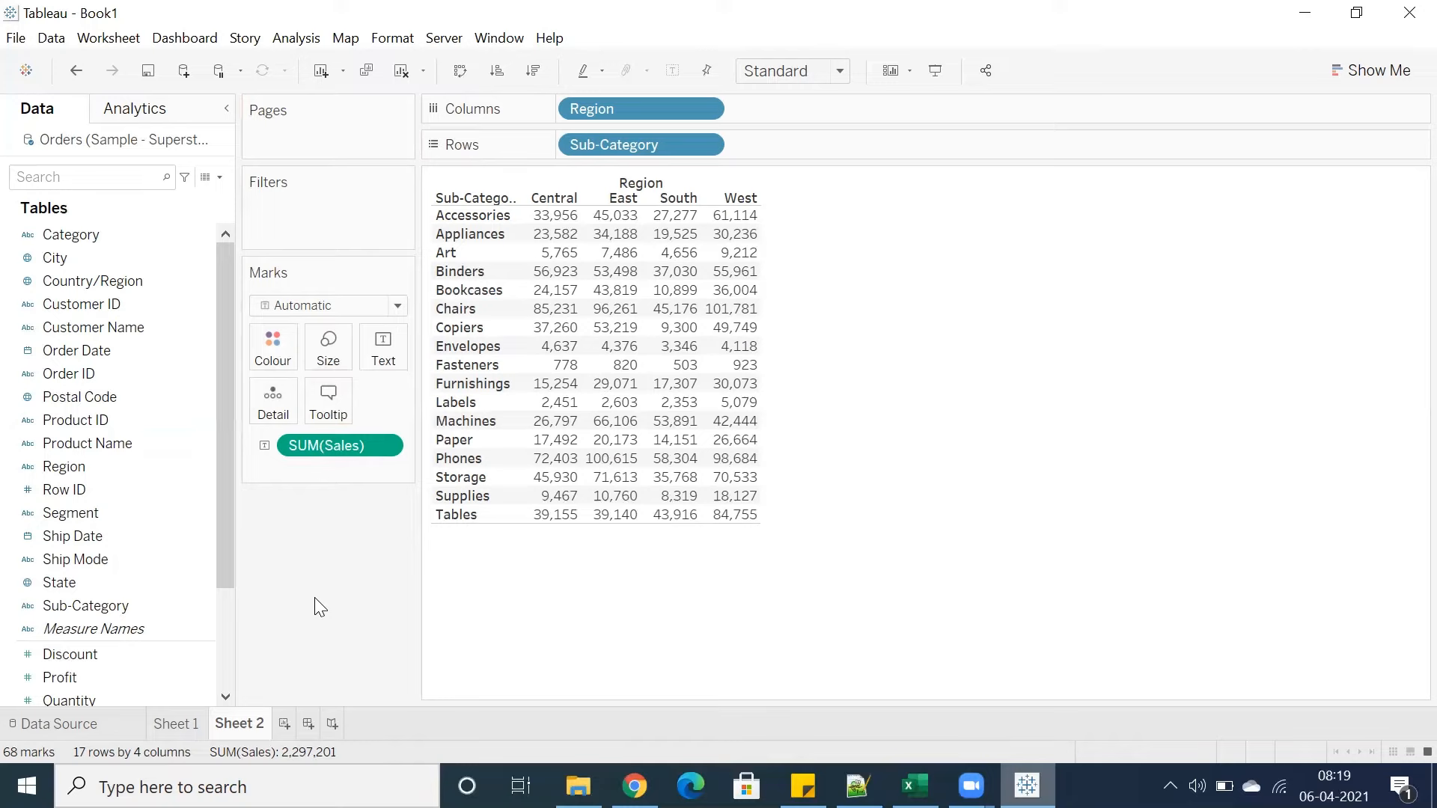
click(222, 641)
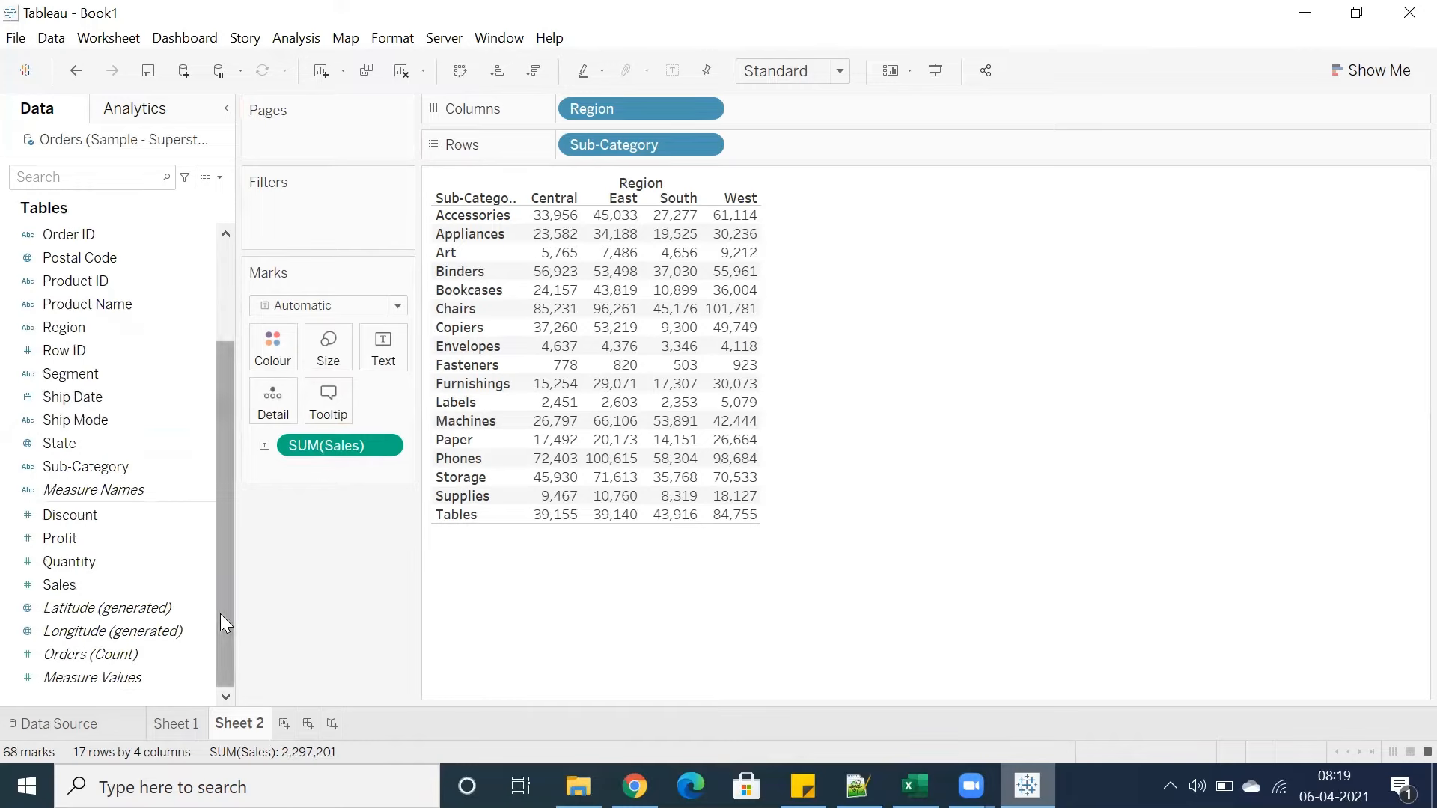
click(222, 277)
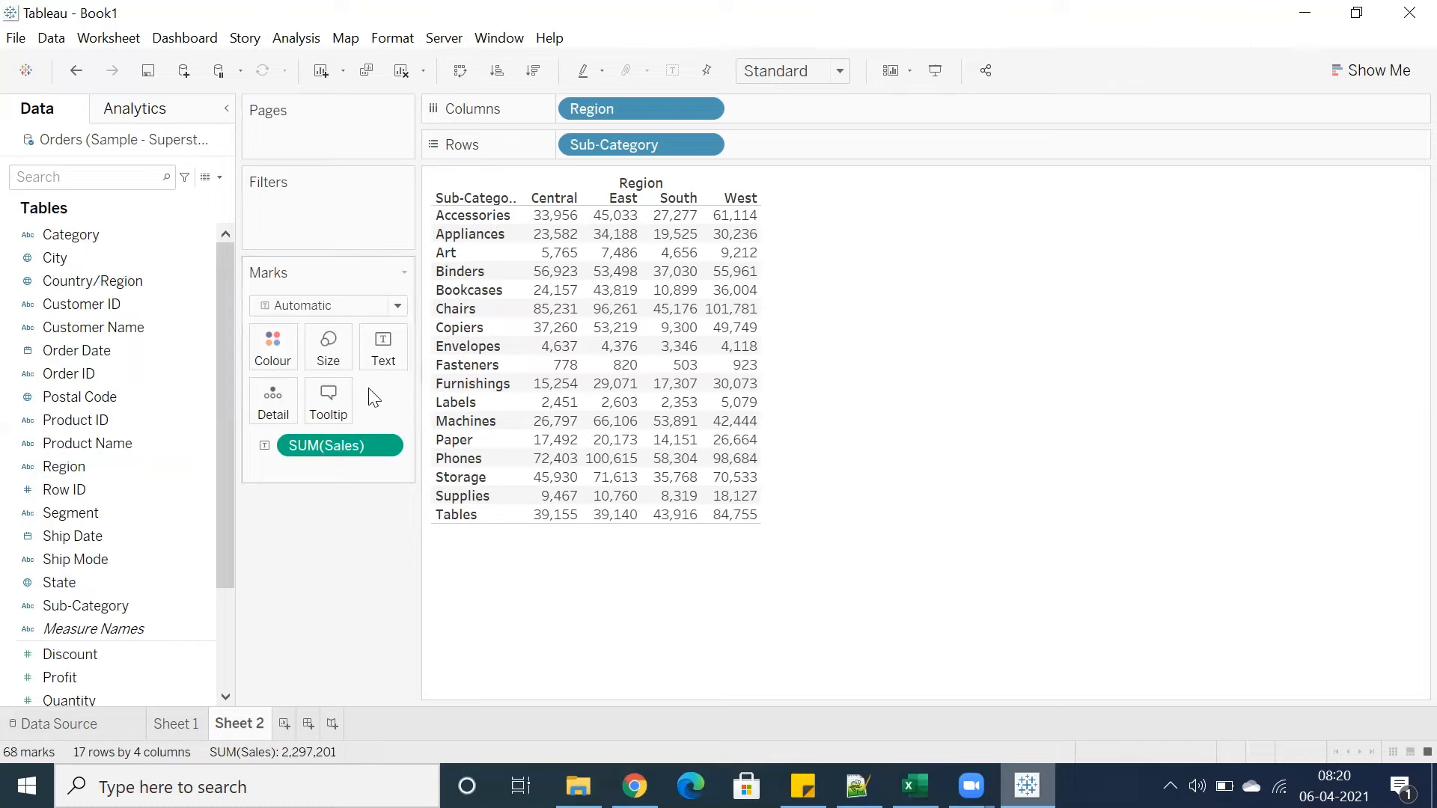
click(98, 396)
click(80, 489)
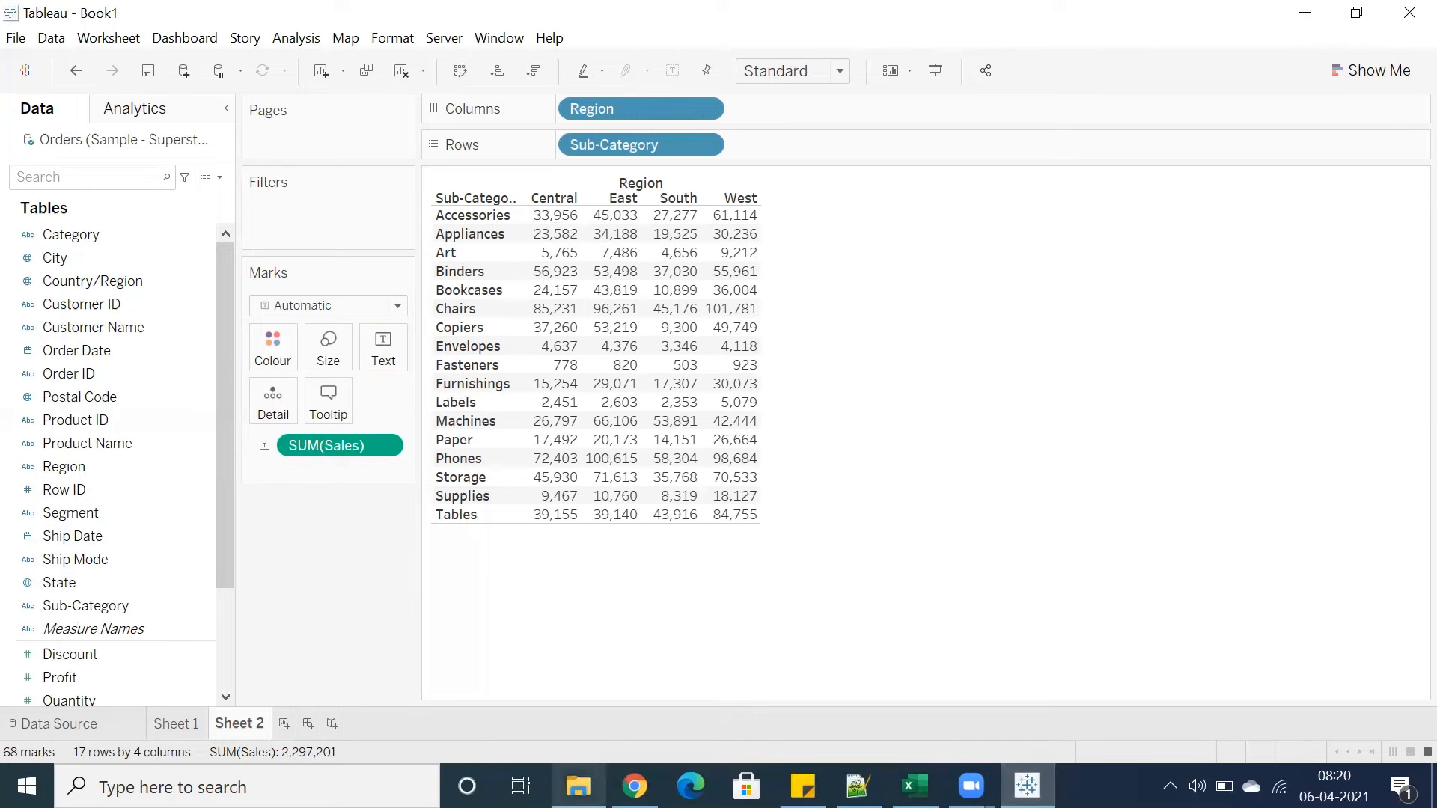
Switch to File Explorer and browse My Tableau Repository's Datasources, 2020.4, en_GB-EU folder to locate the Sample - Superstore file
click(579, 786)
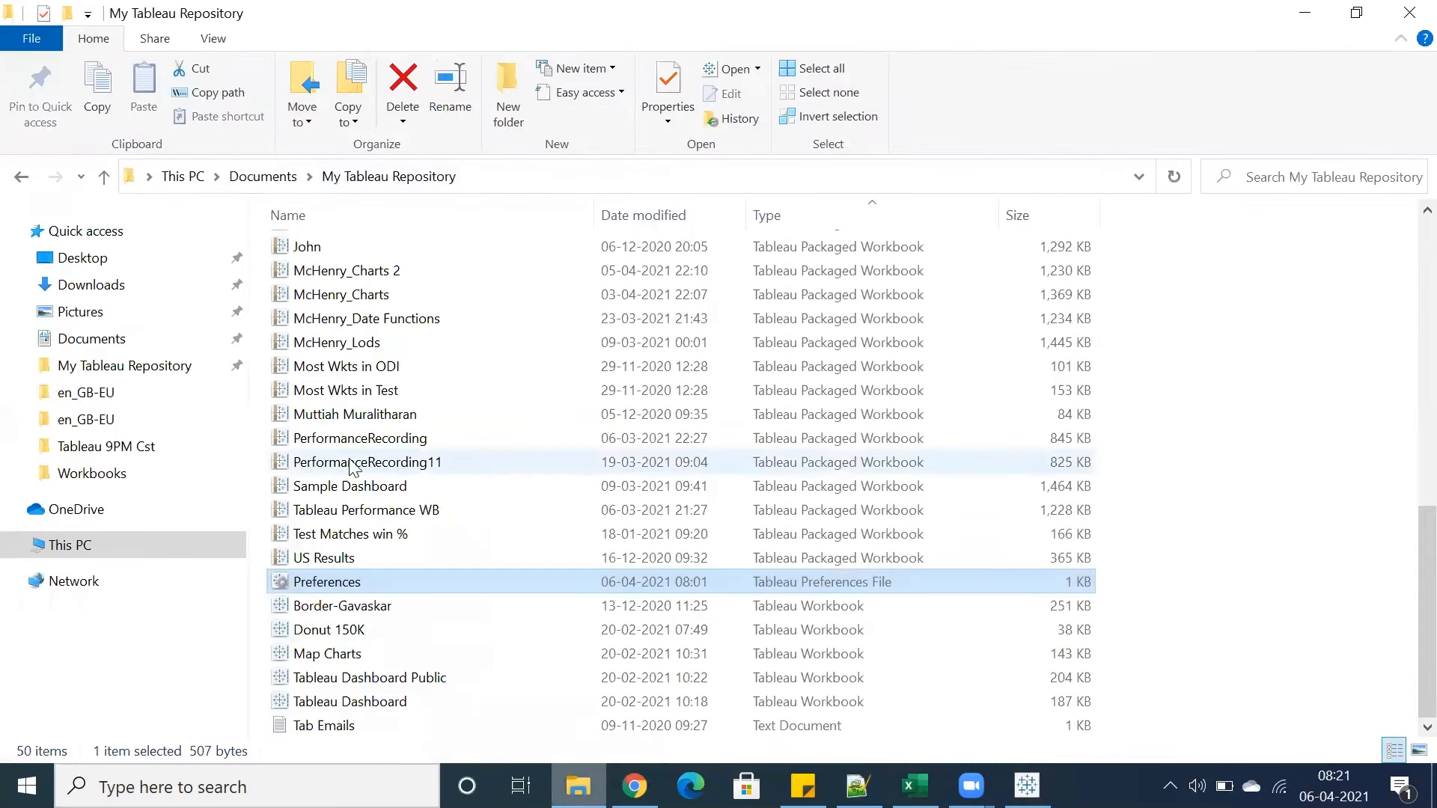
scroll(335, 494, up, 10)
double_click(330, 297)
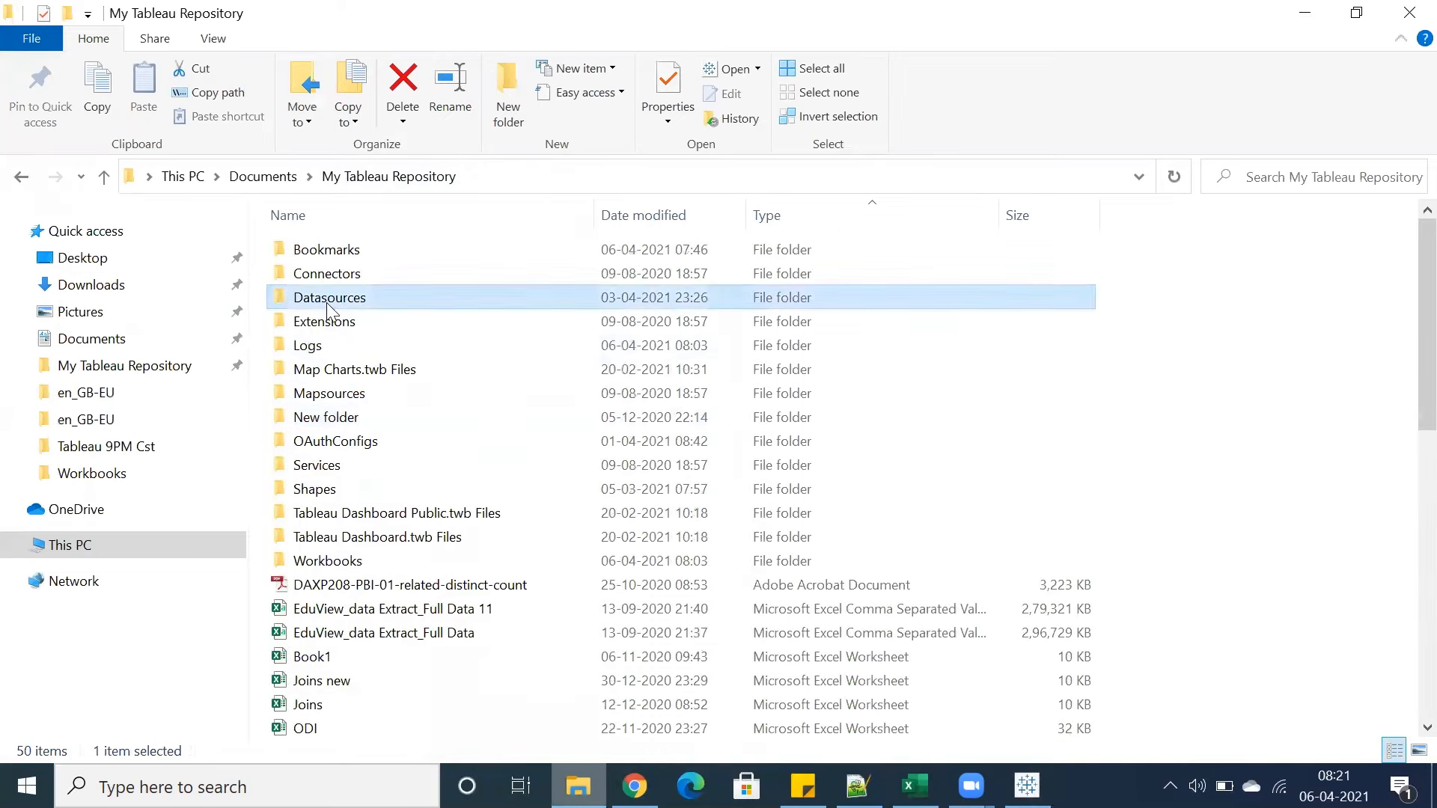
double_click(324, 299)
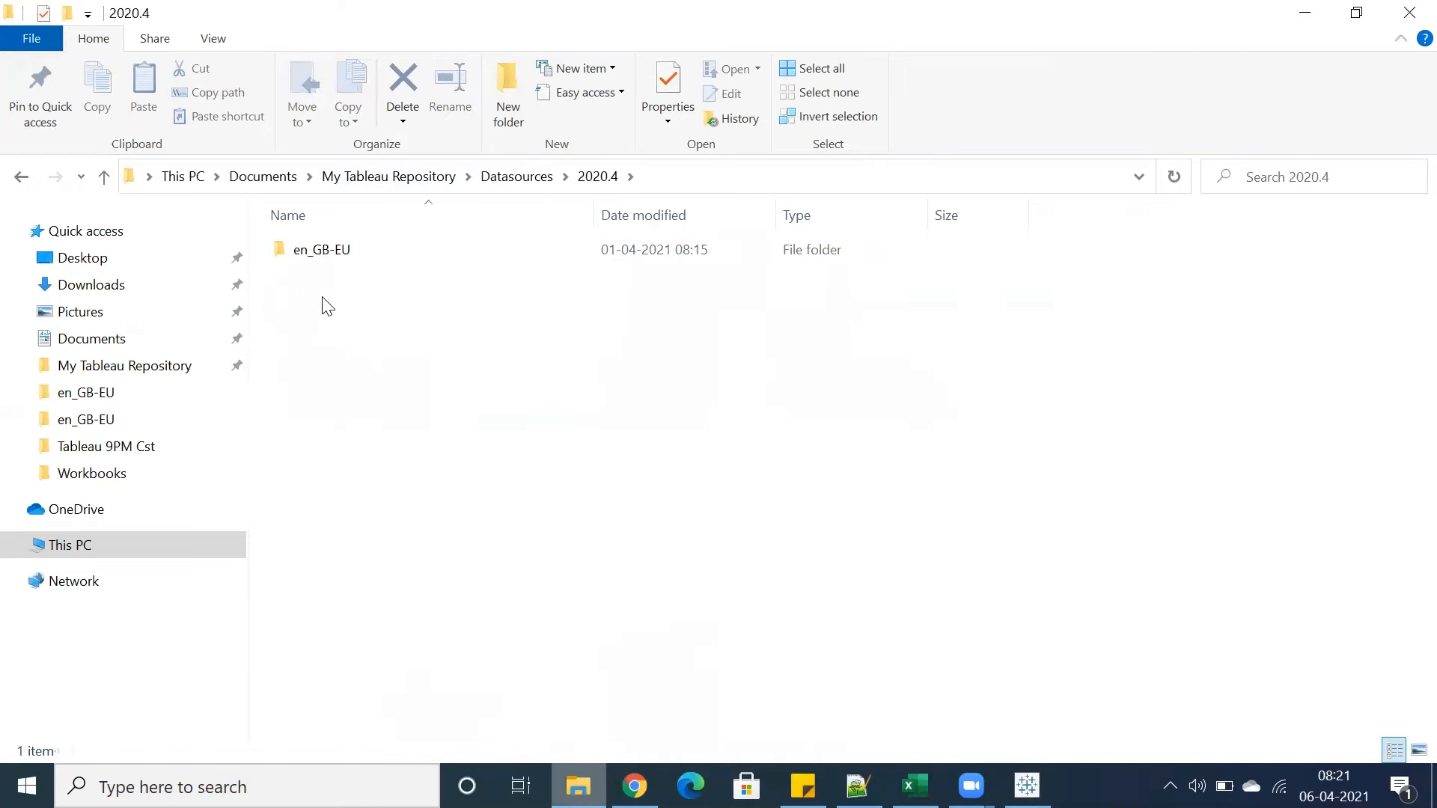
double_click(327, 250)
click(330, 303)
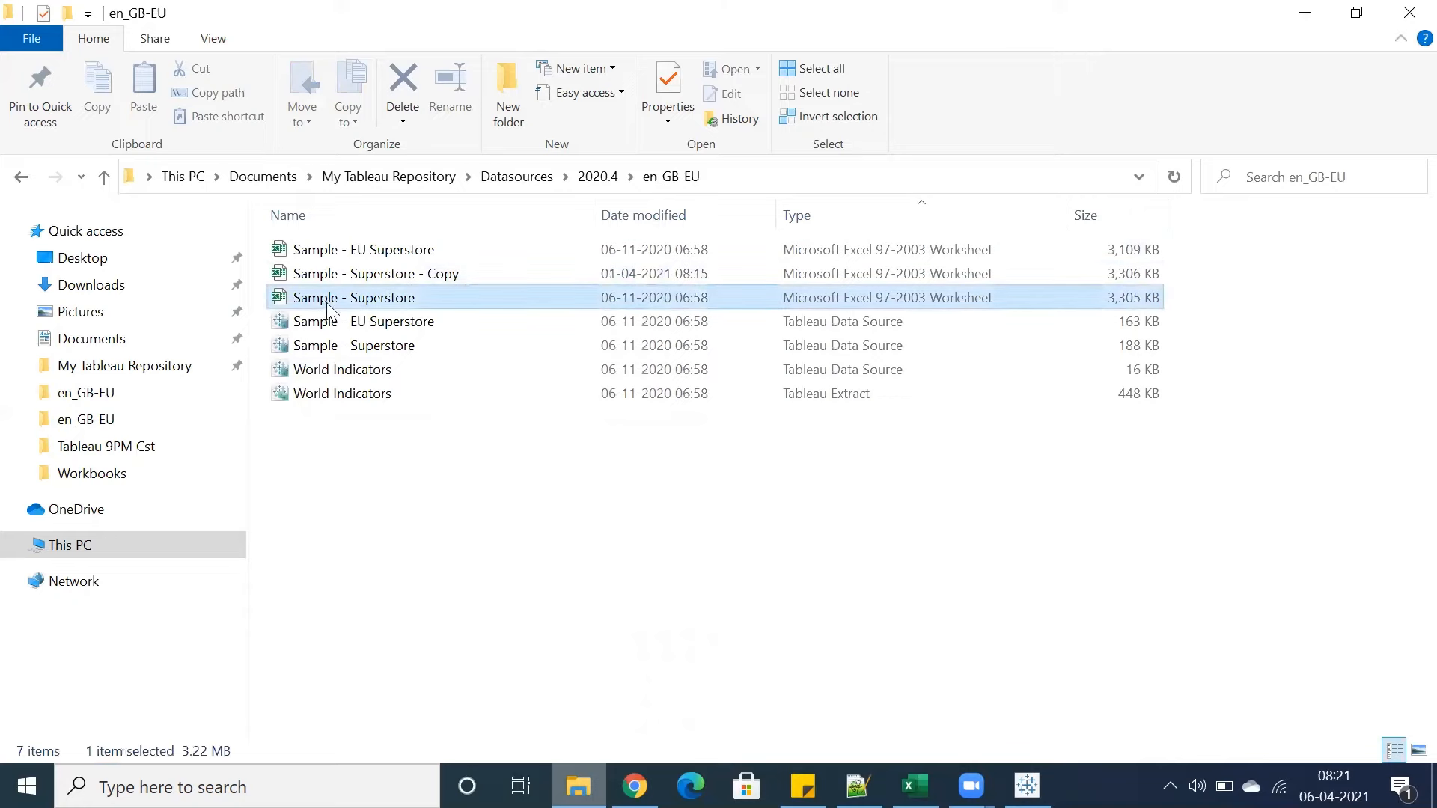
click(1027, 785)
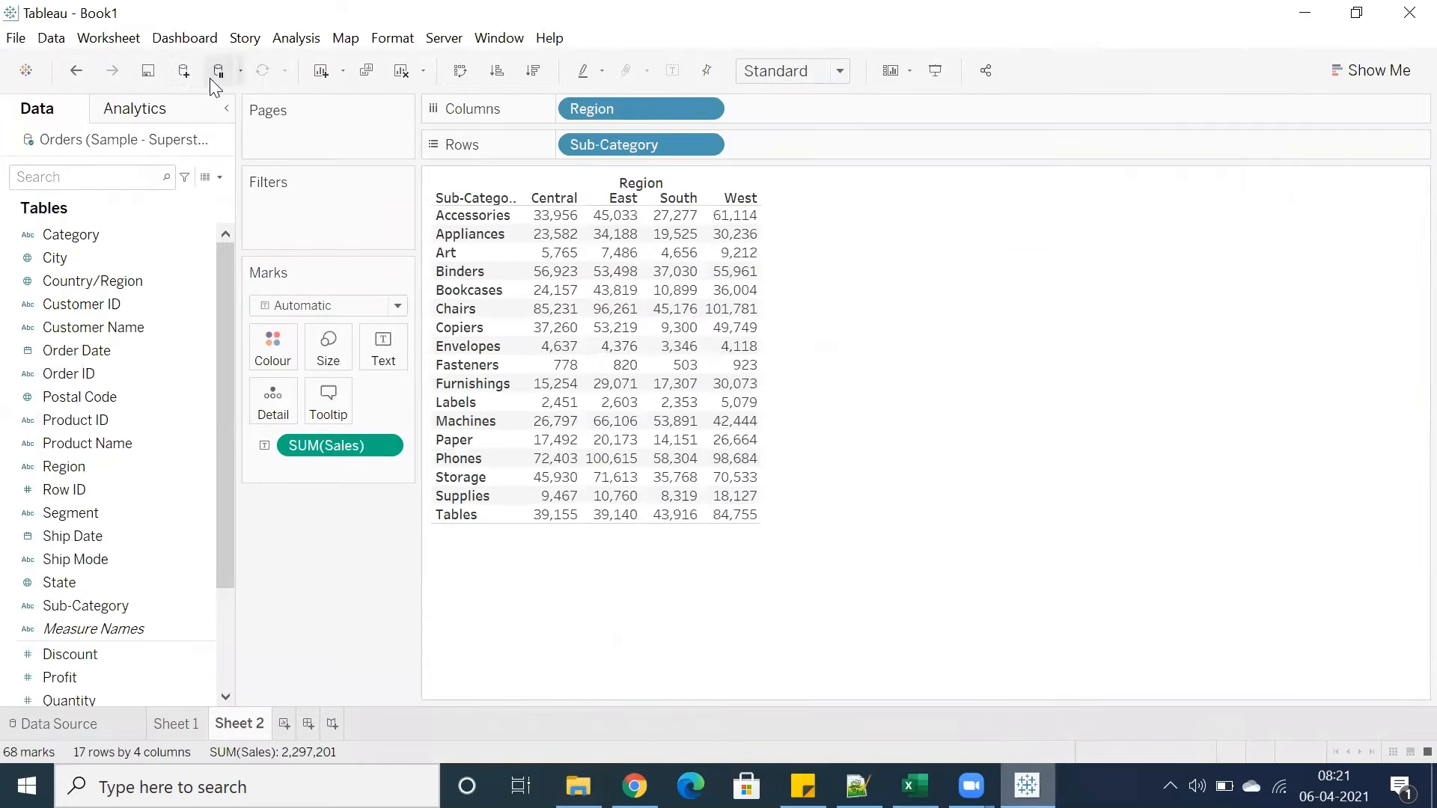
click(185, 72)
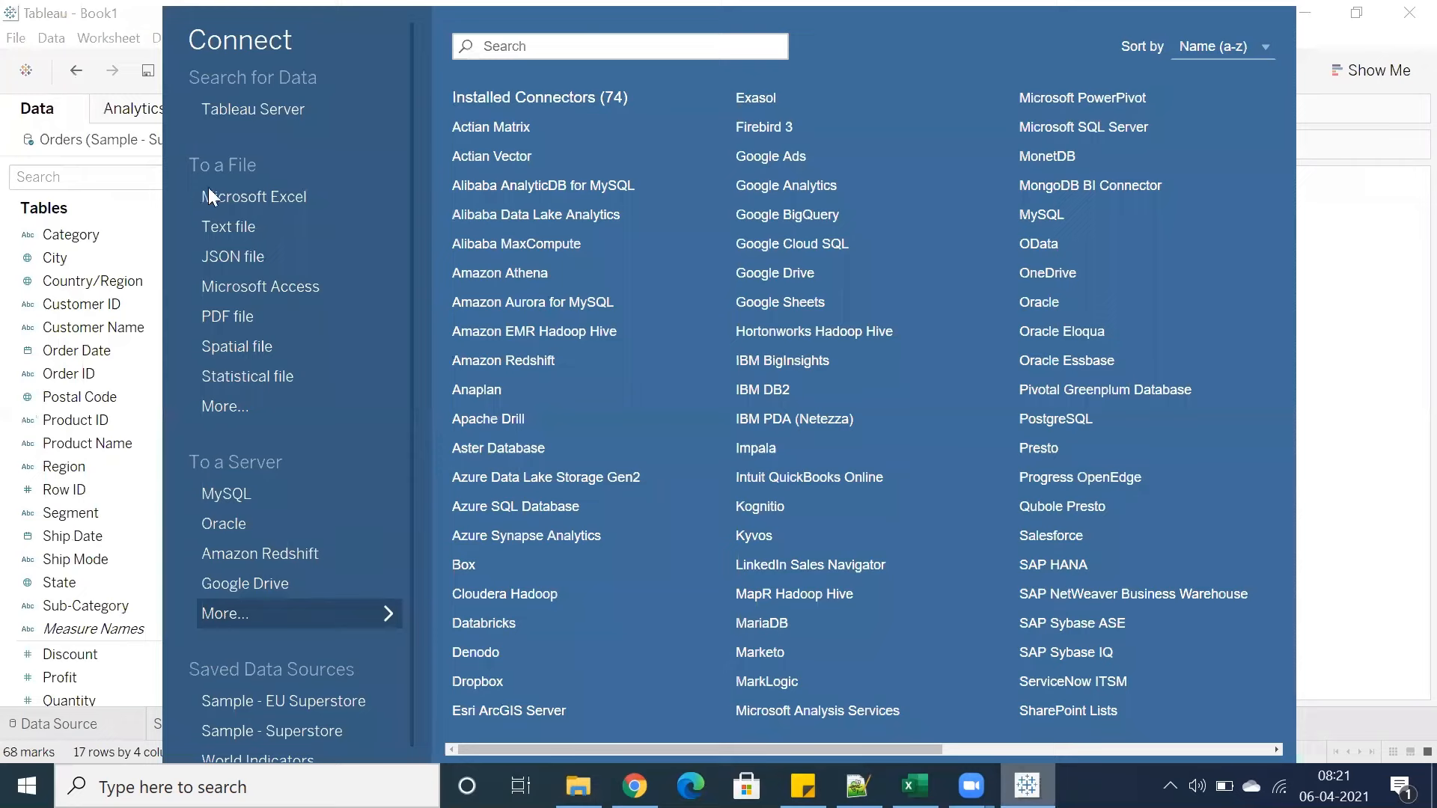
click(246, 292)
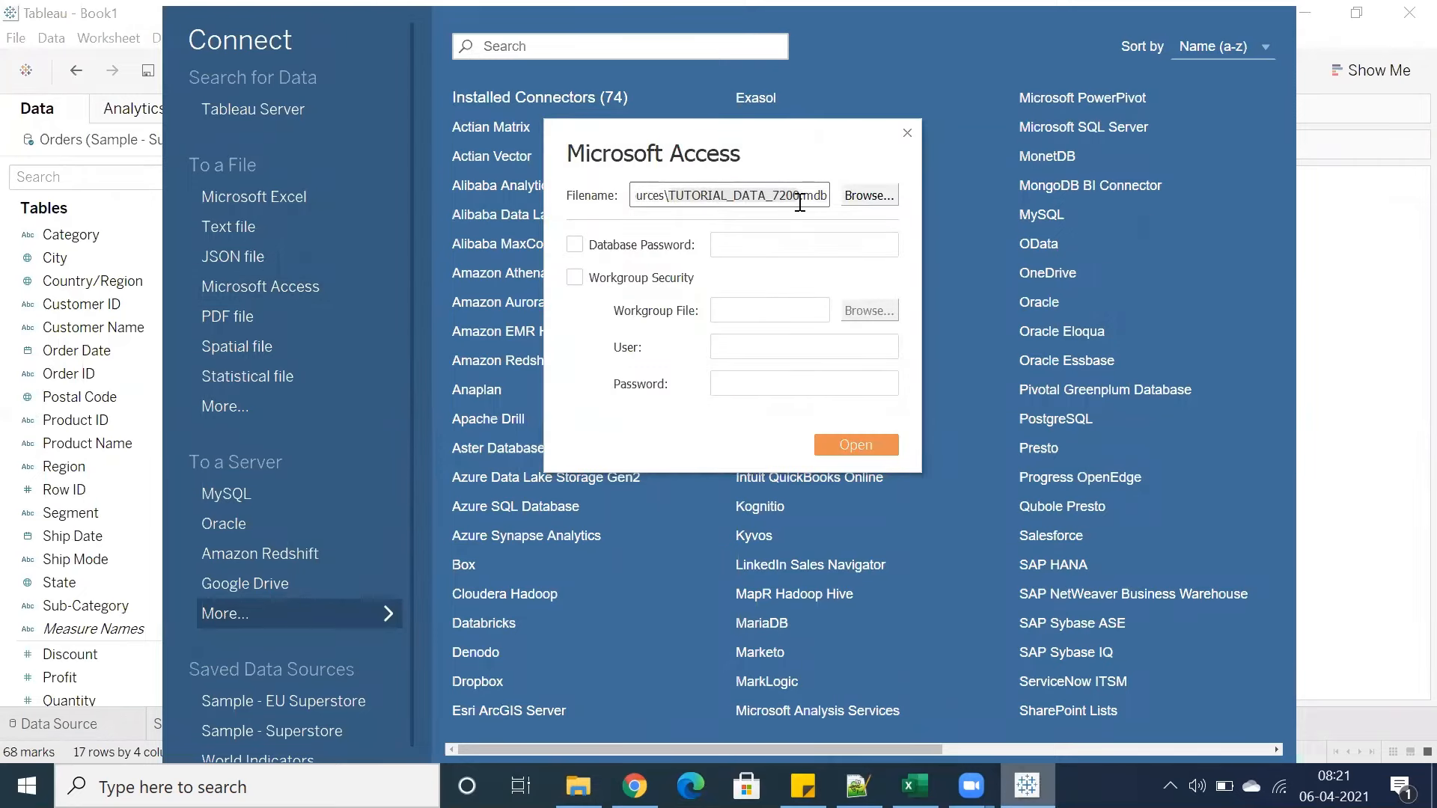
click(906, 133)
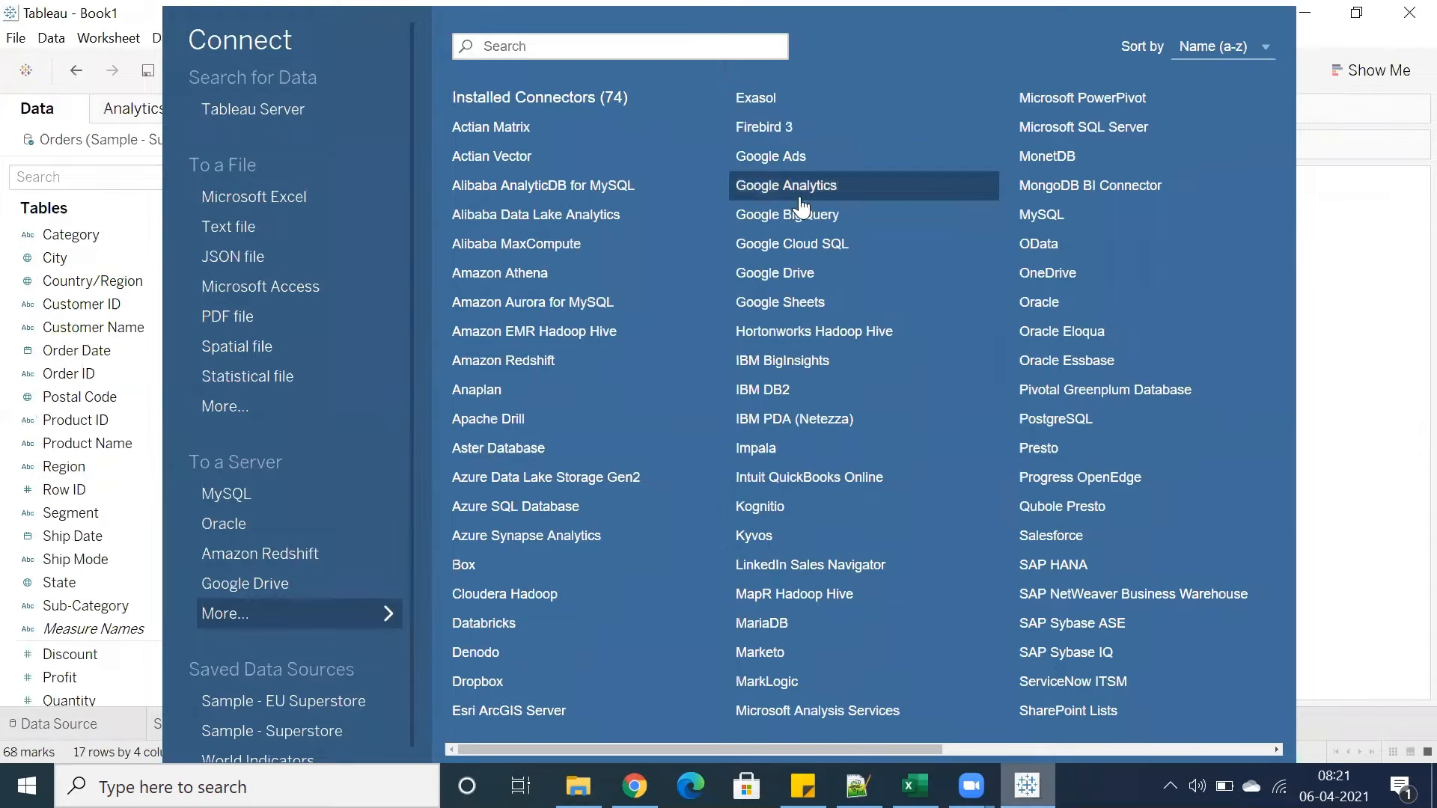
click(1337, 230)
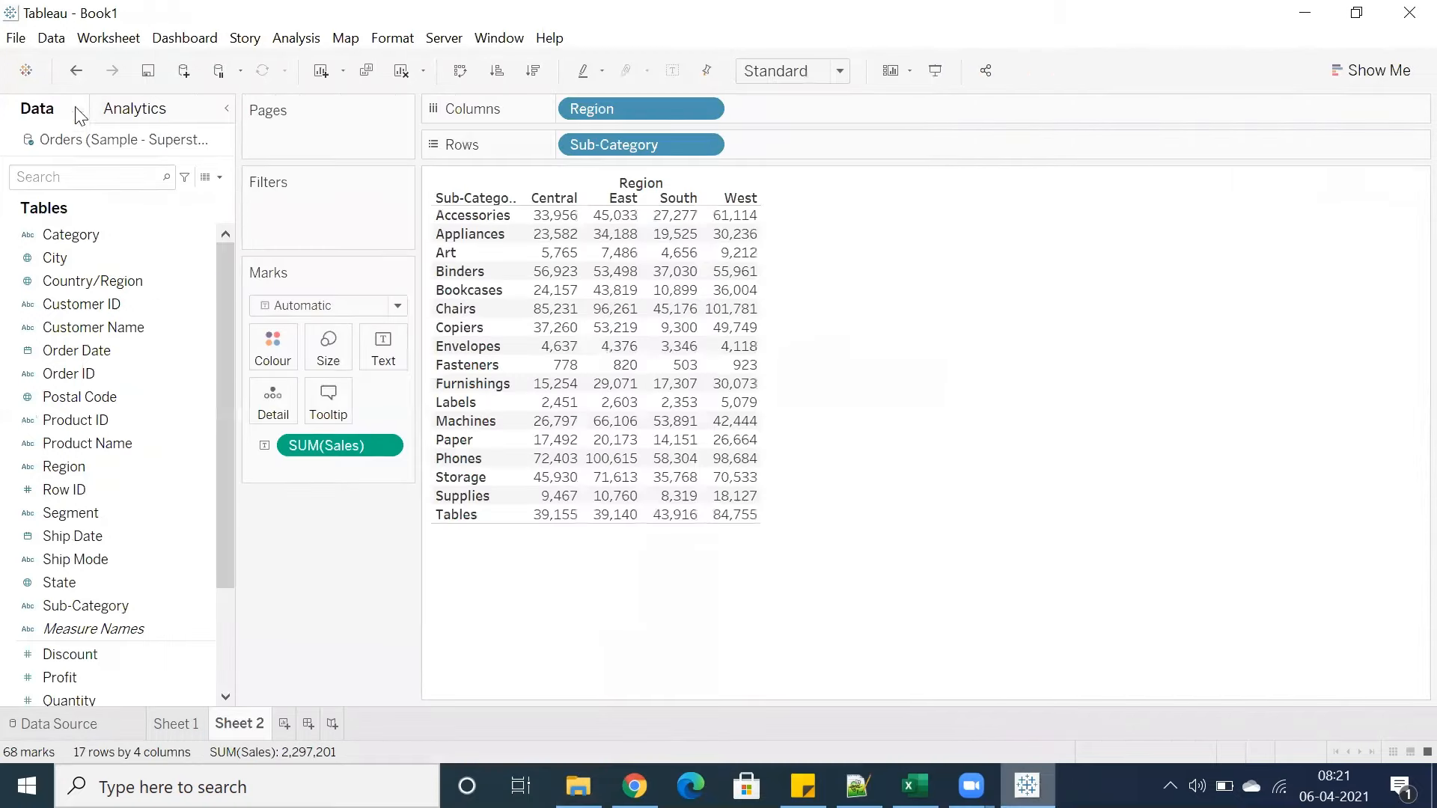
click(182, 75)
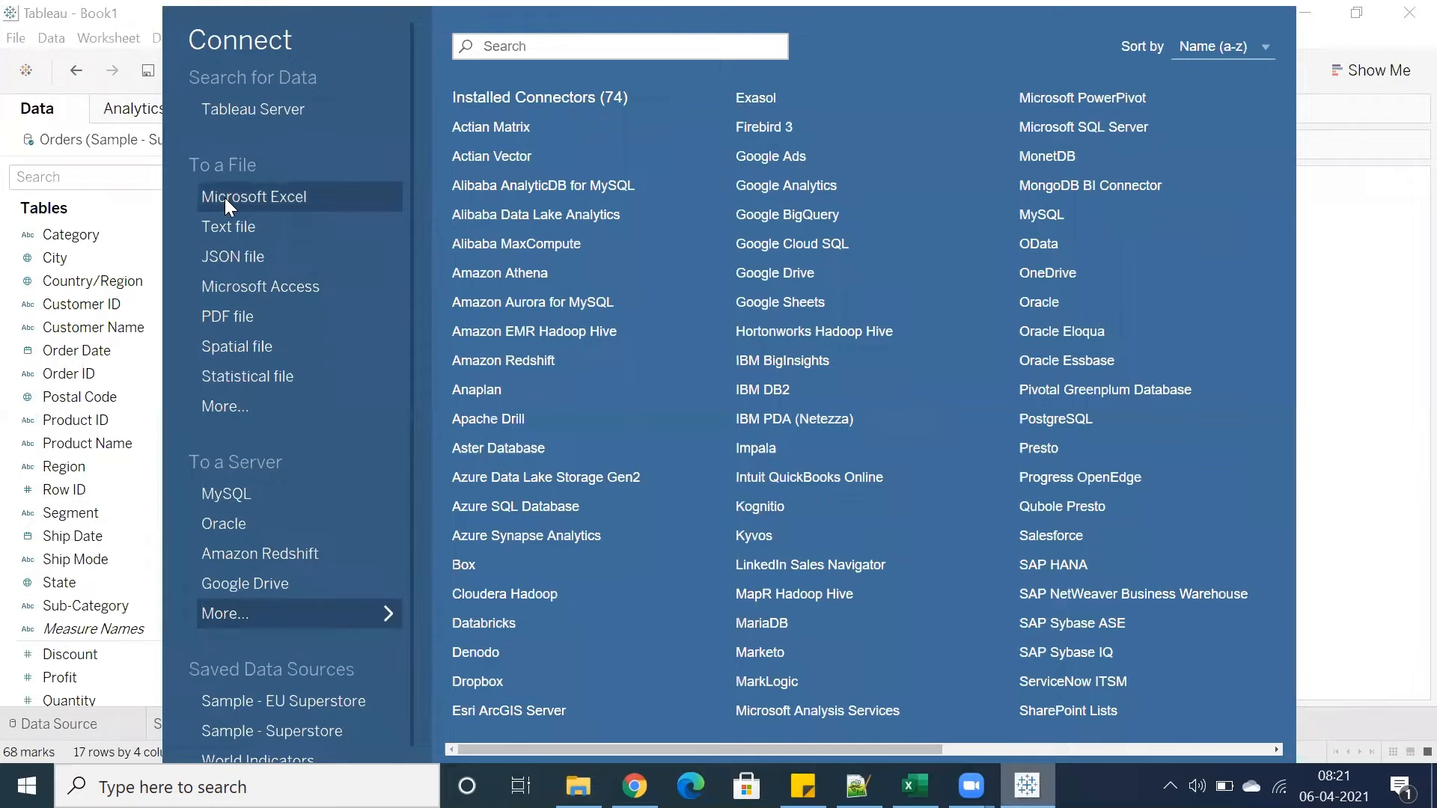
click(225, 289)
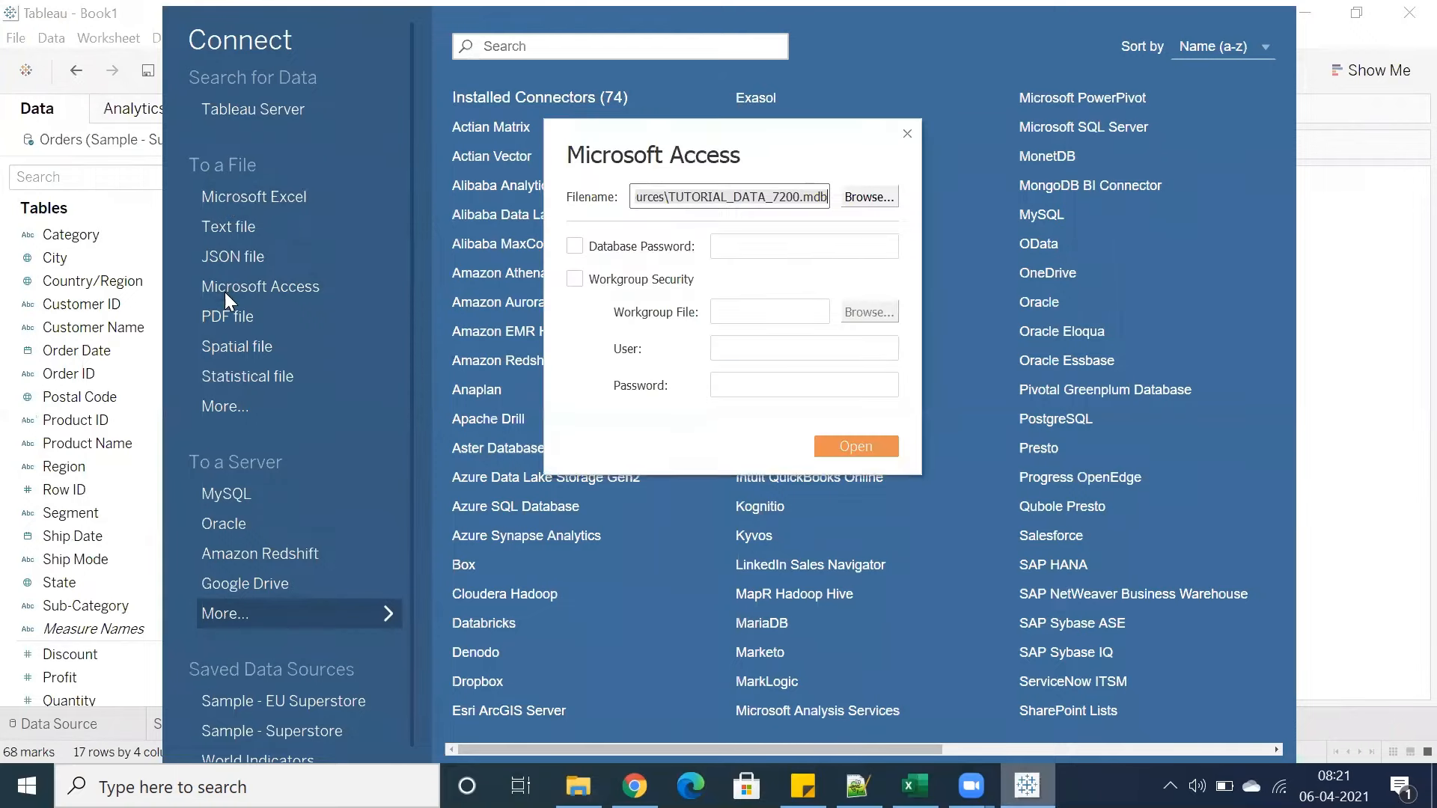
click(859, 198)
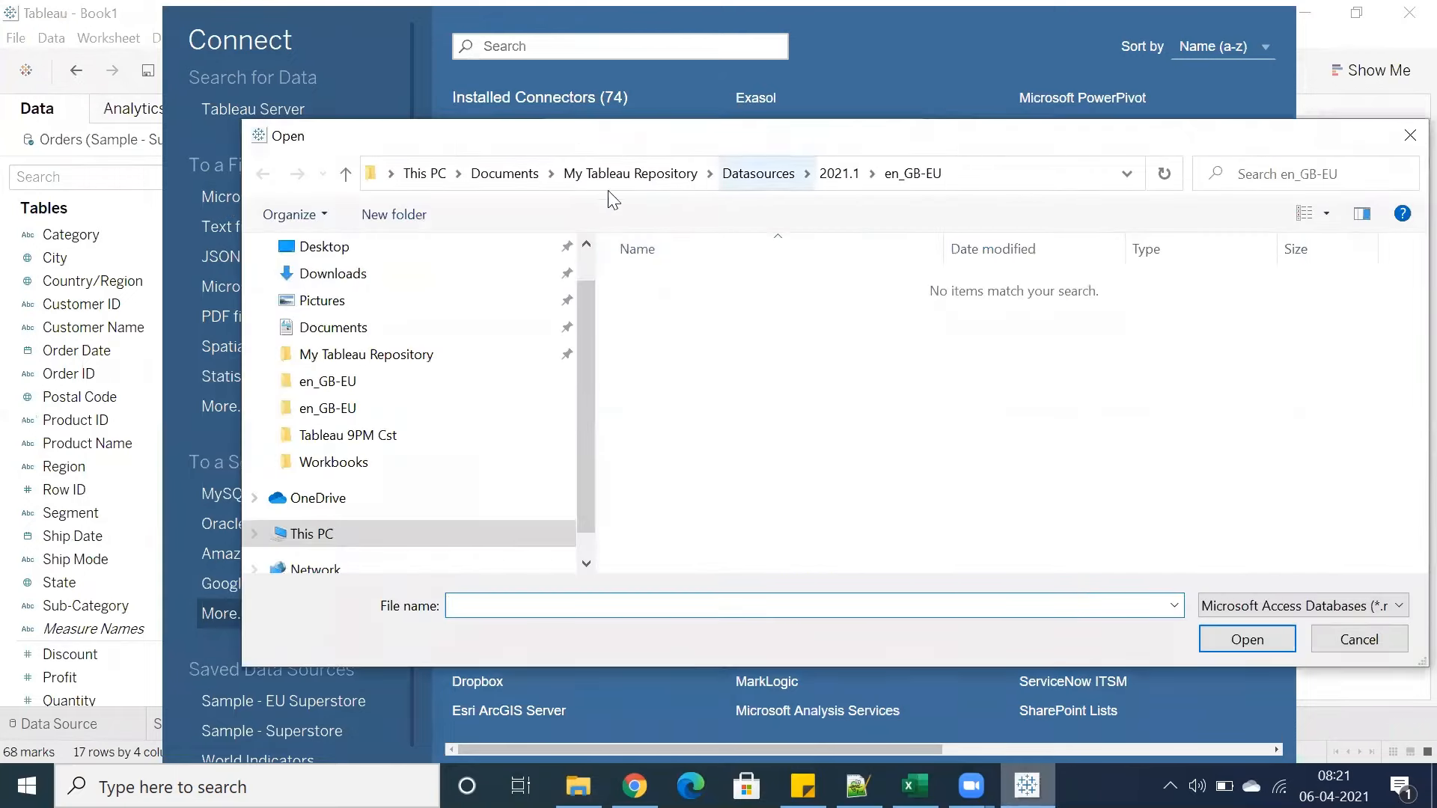
click(582, 174)
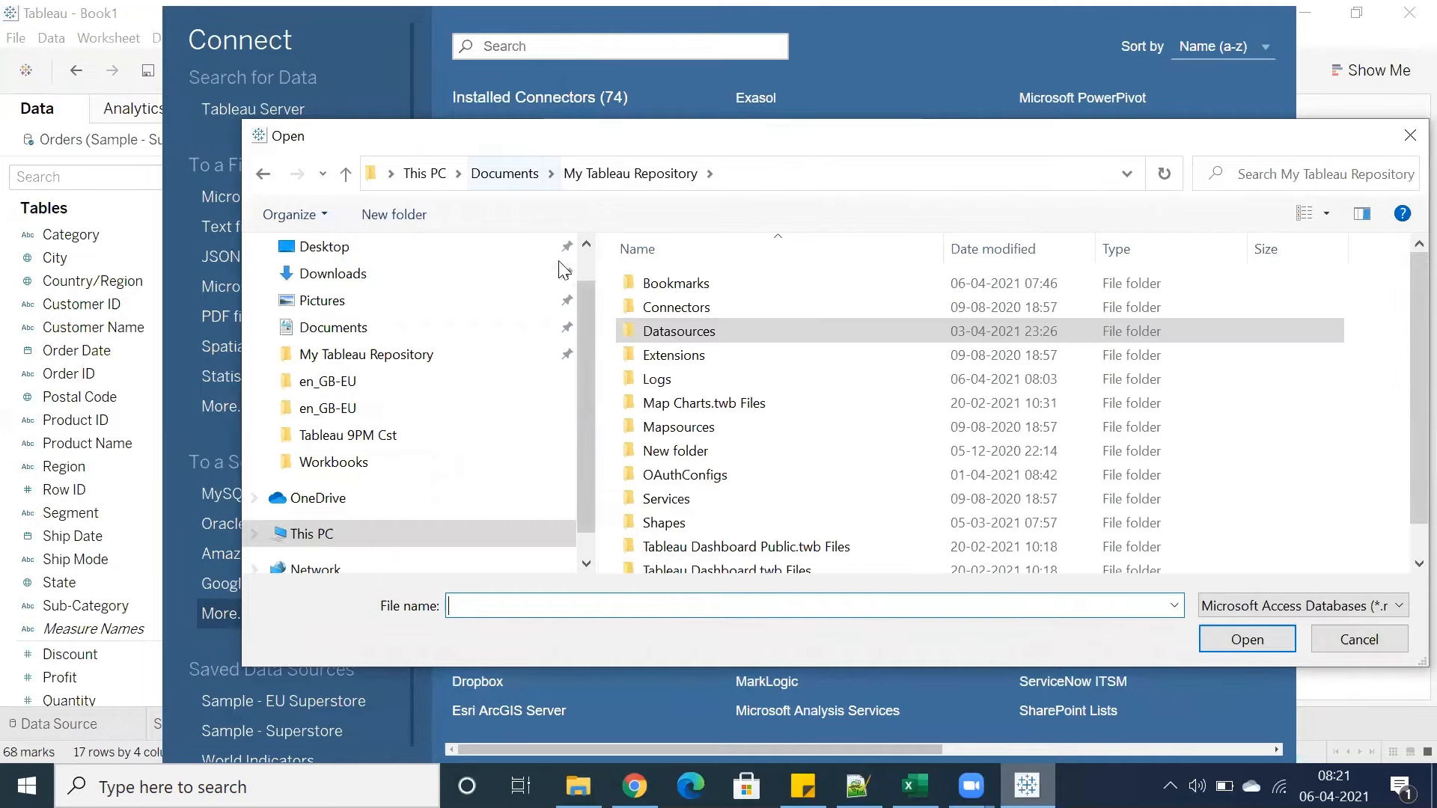
double_click(659, 335)
click(662, 408)
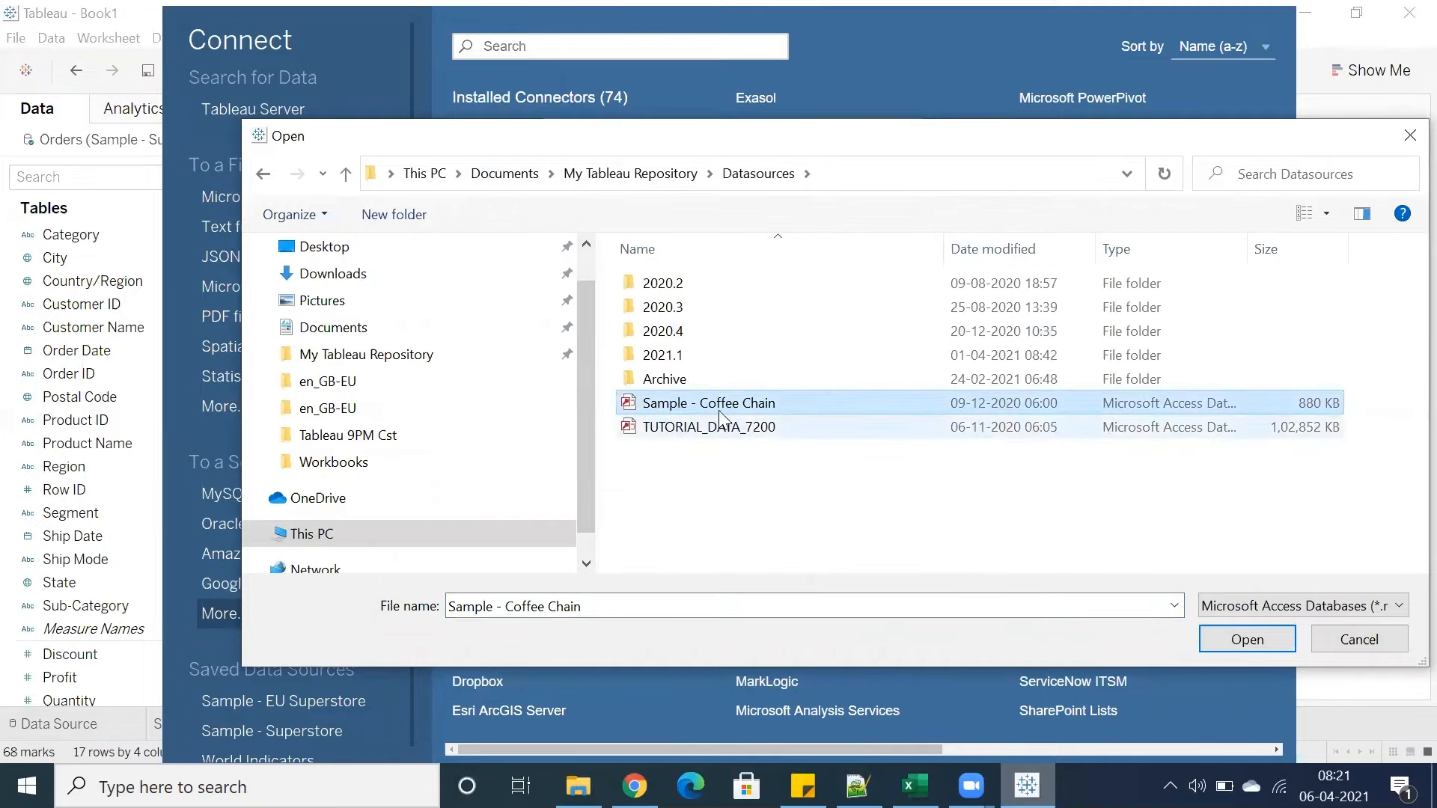
click(660, 428)
click(672, 404)
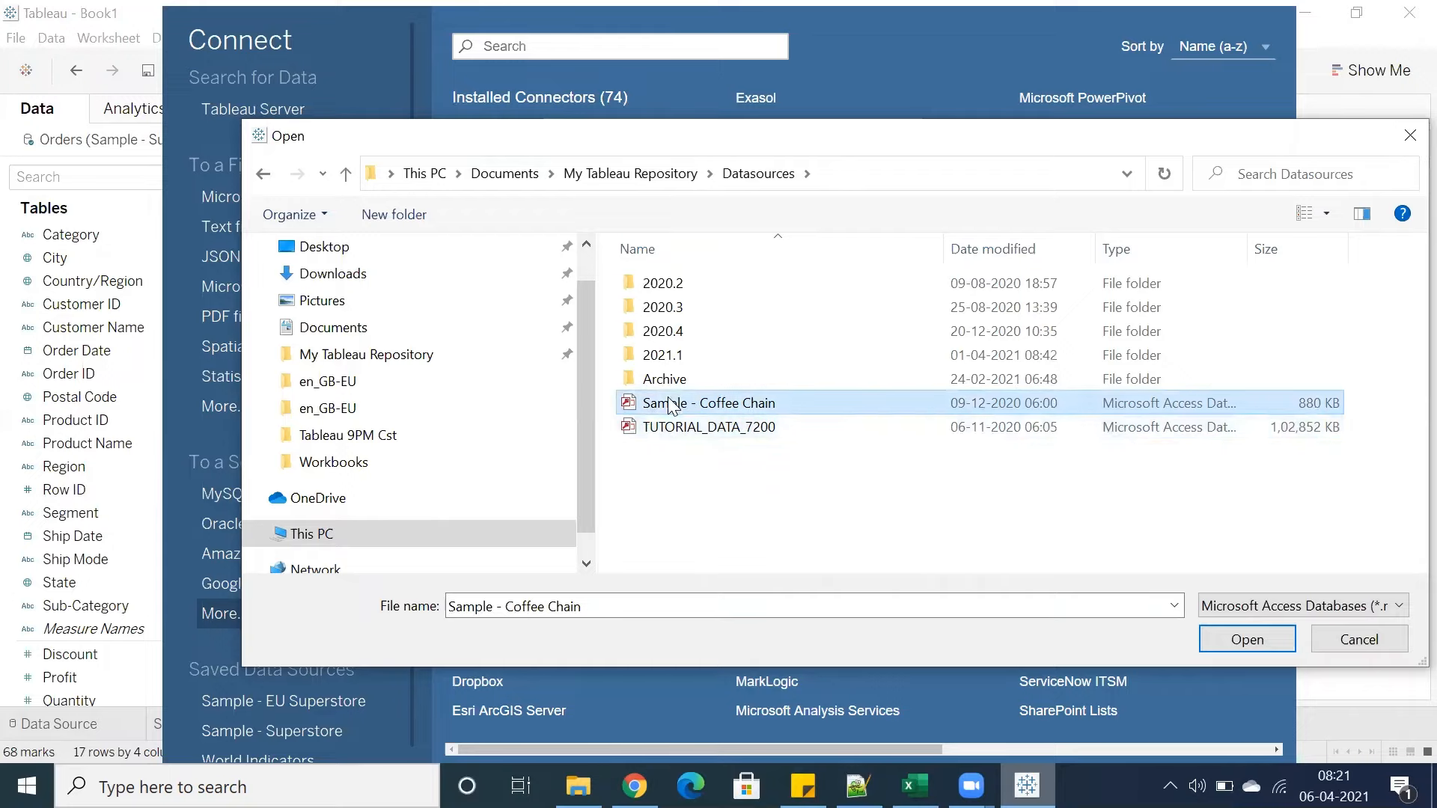
click(1324, 640)
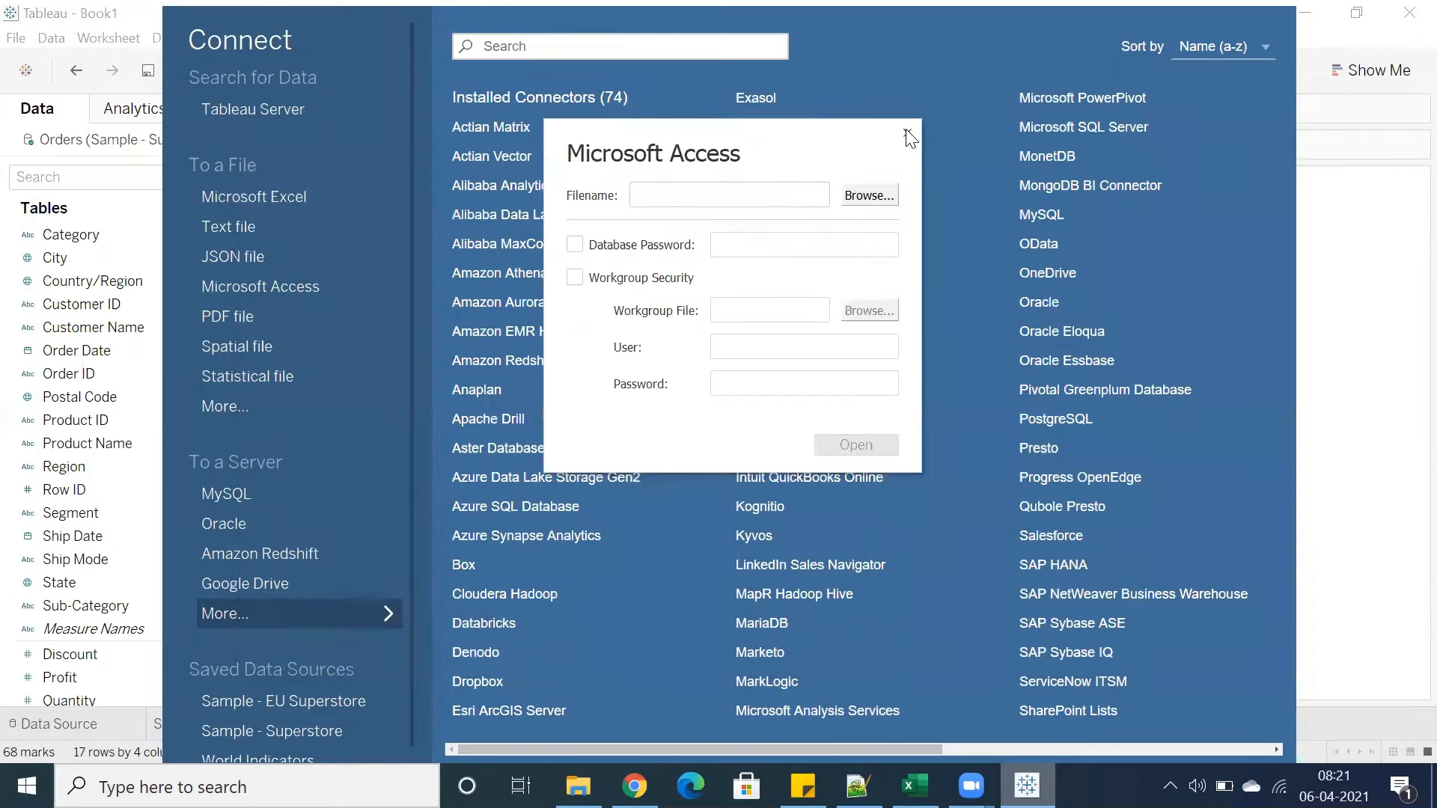
click(908, 135)
click(68, 281)
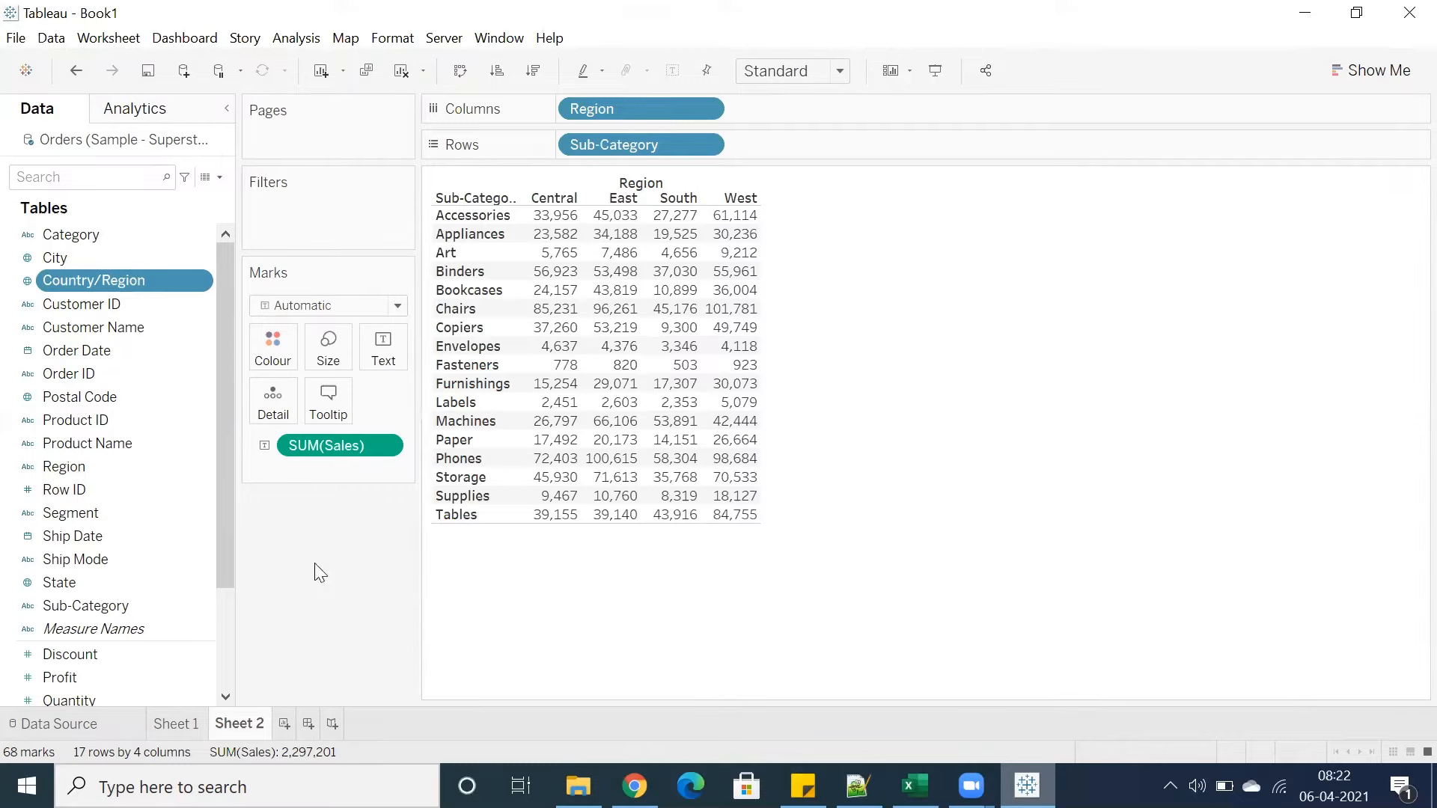
click(229, 632)
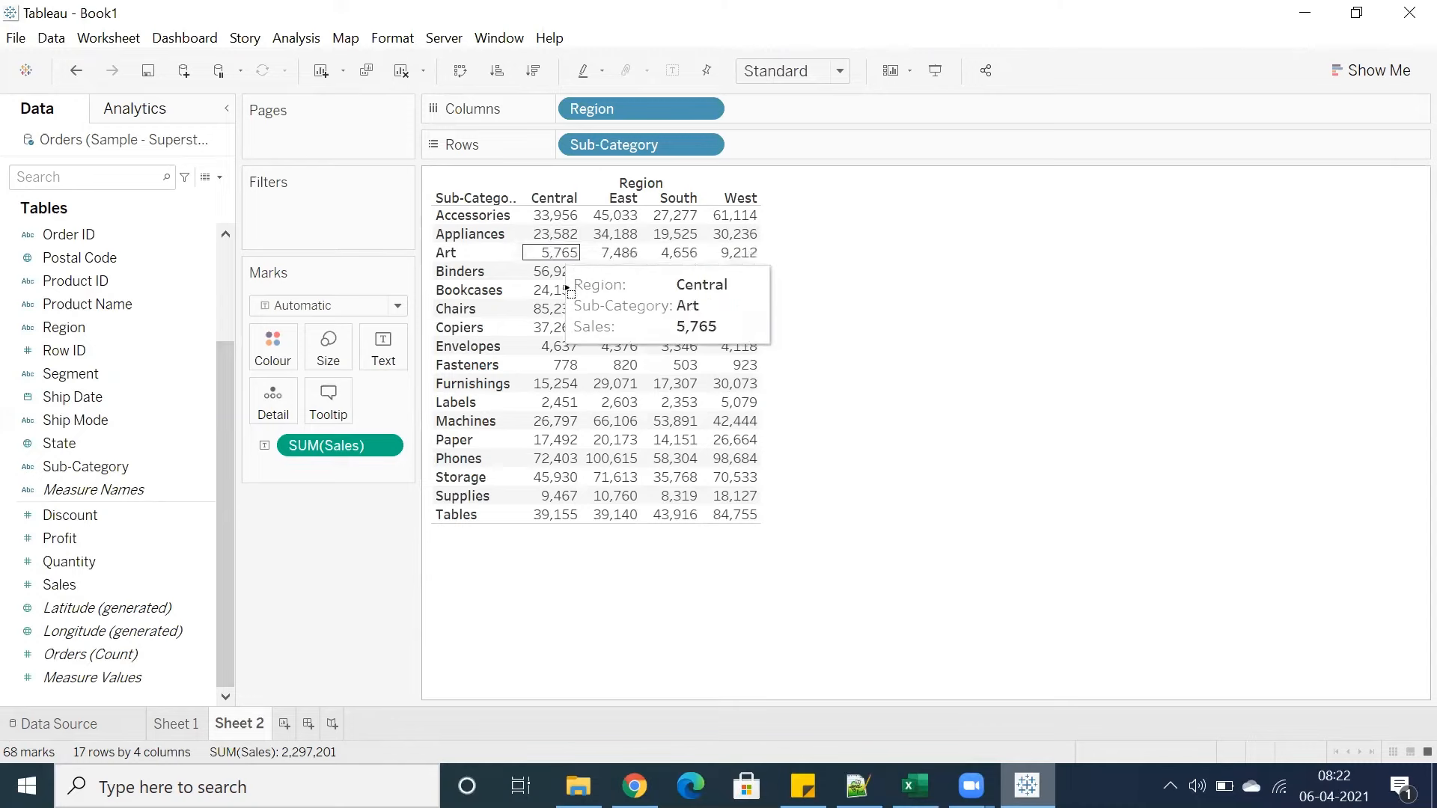
Select the Art to Storage sales cells across all regions to check their combined sales
drag(548, 247, 738, 487)
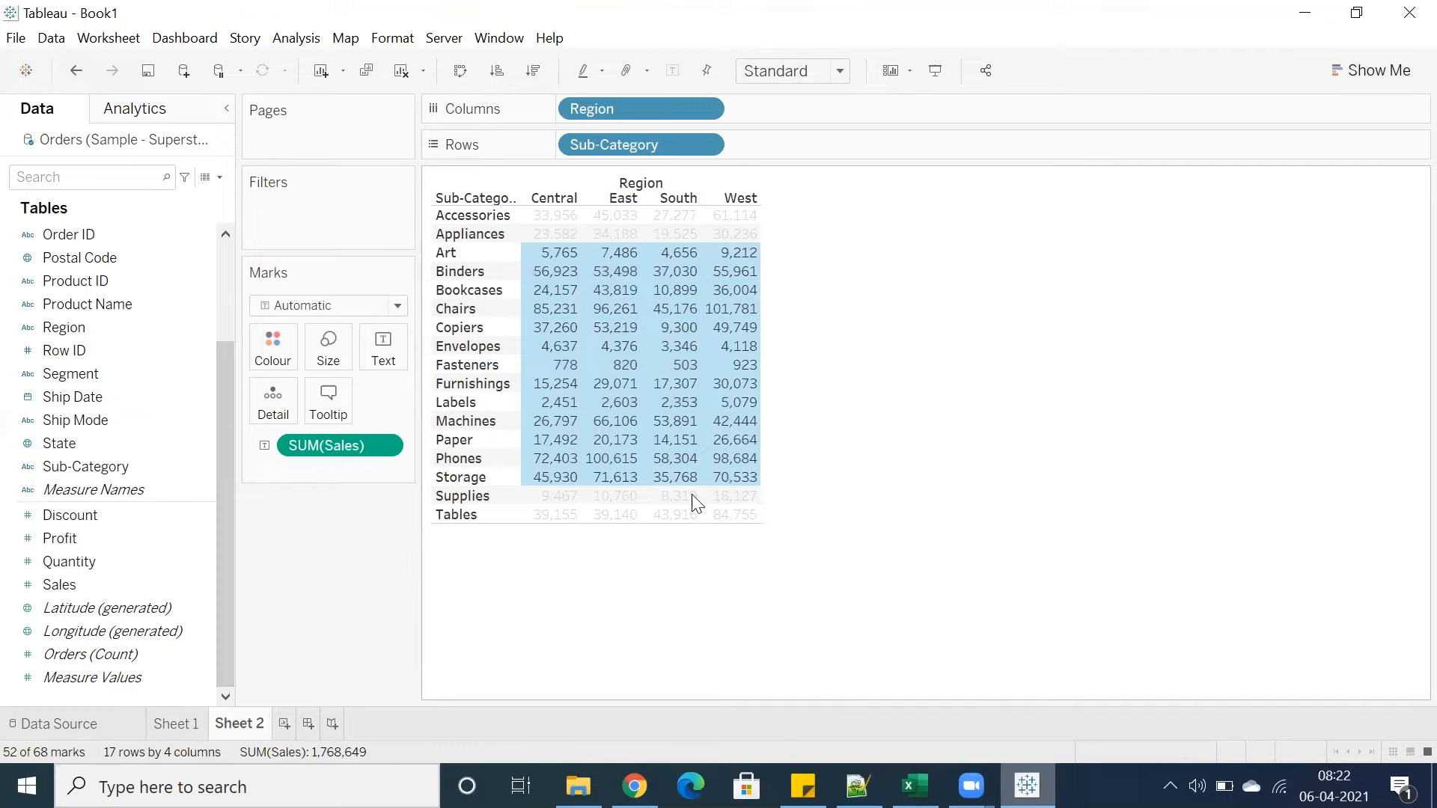
click(614, 536)
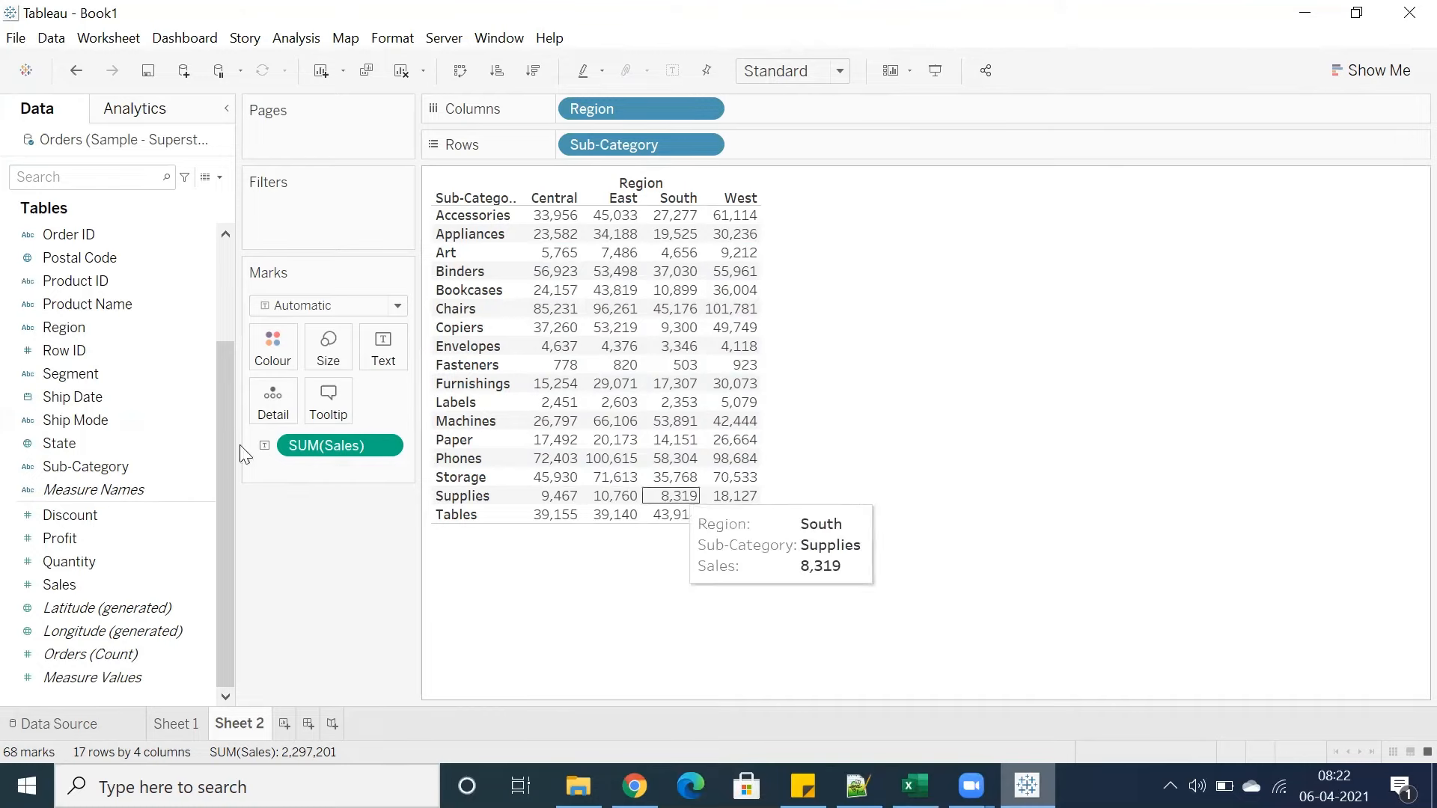
Convert the Sub-Category by Region sales table into a treemap using Show Me
click(181, 72)
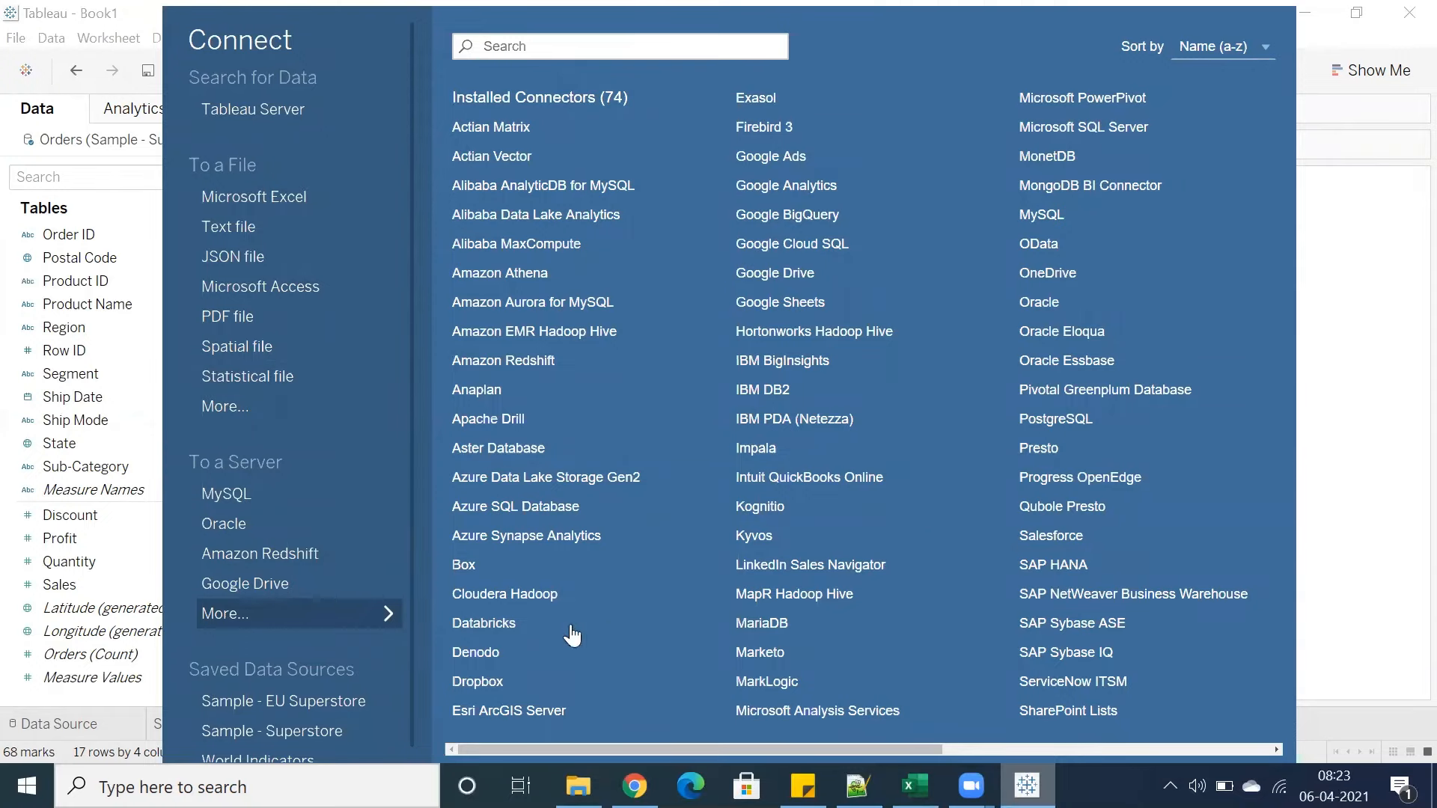
click(1357, 289)
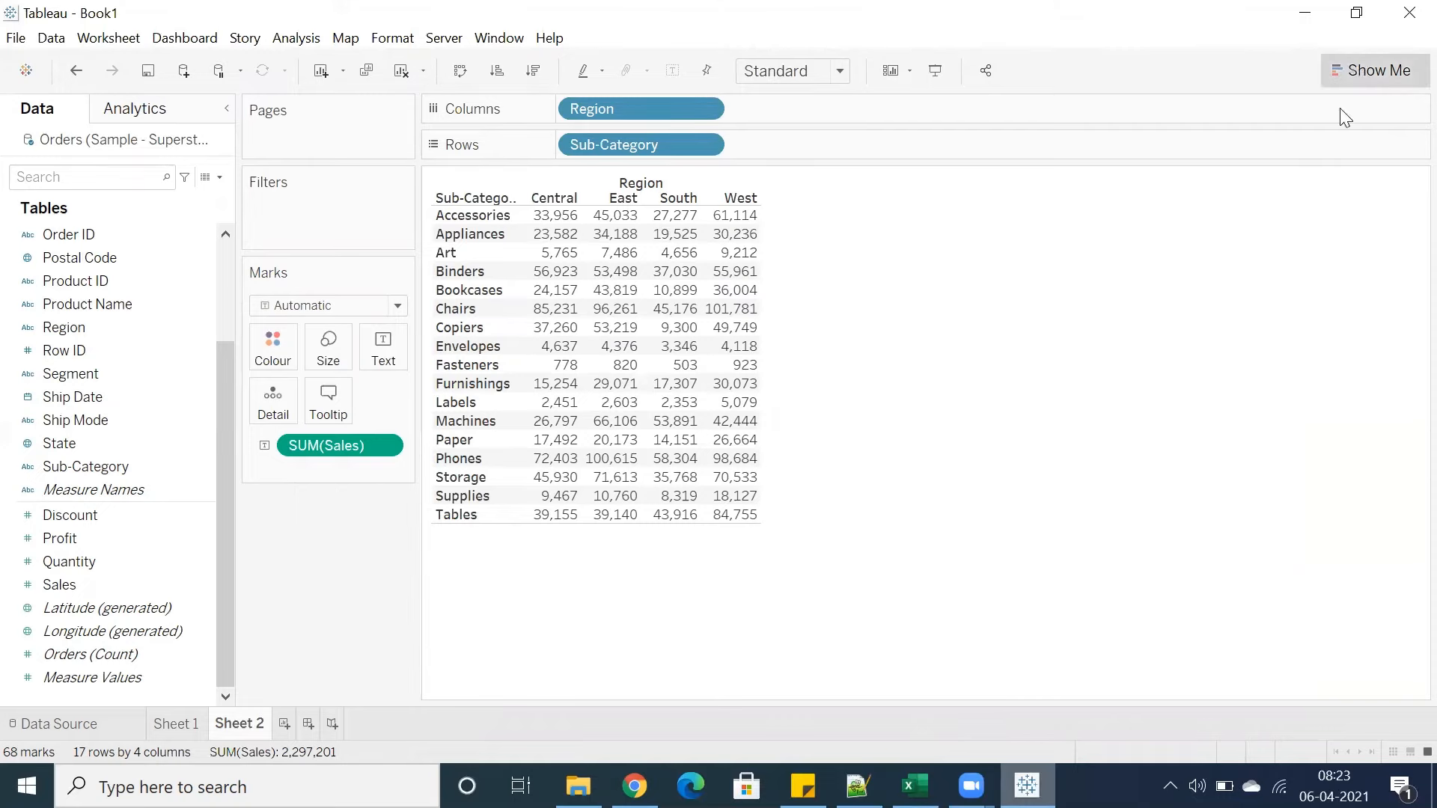
click(1370, 71)
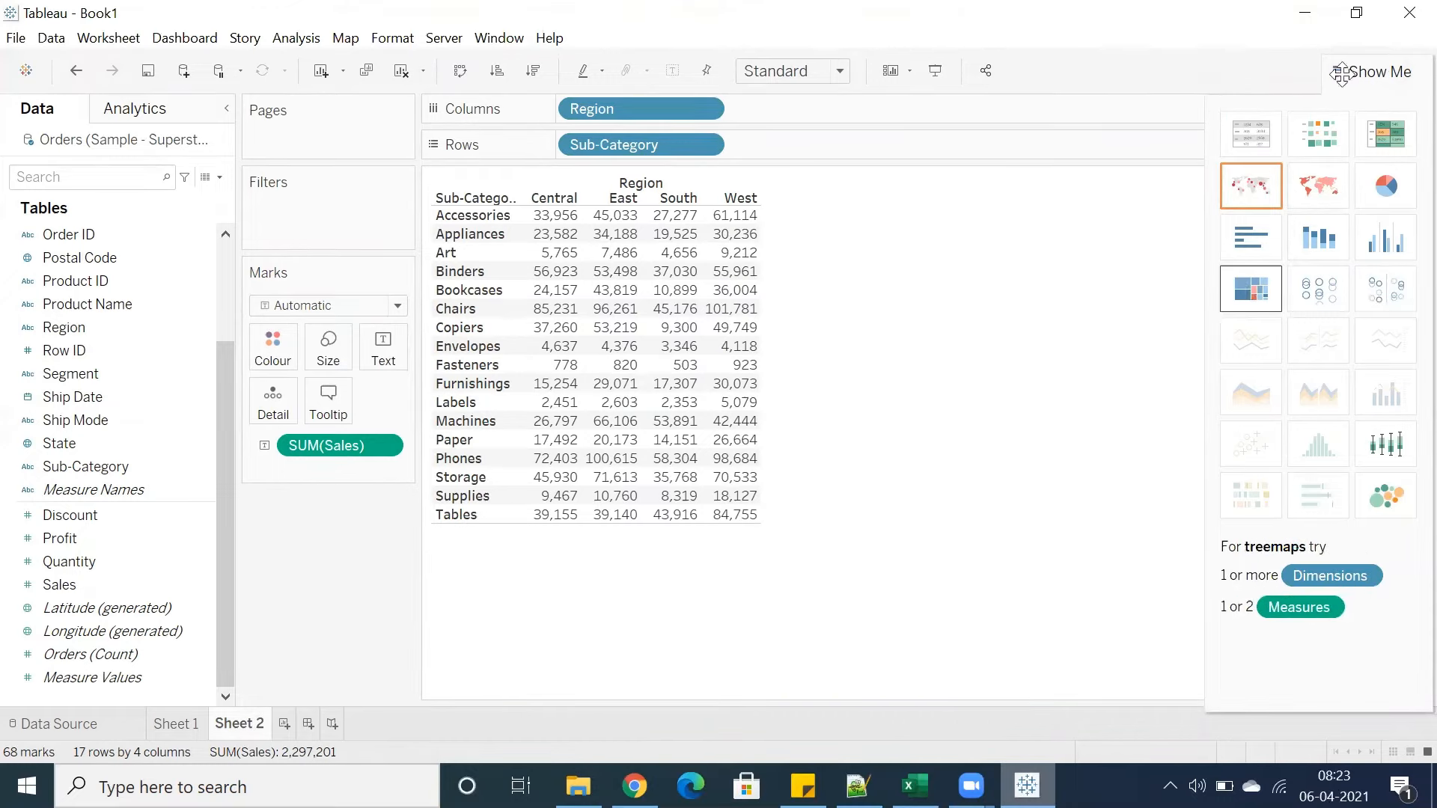
click(1342, 74)
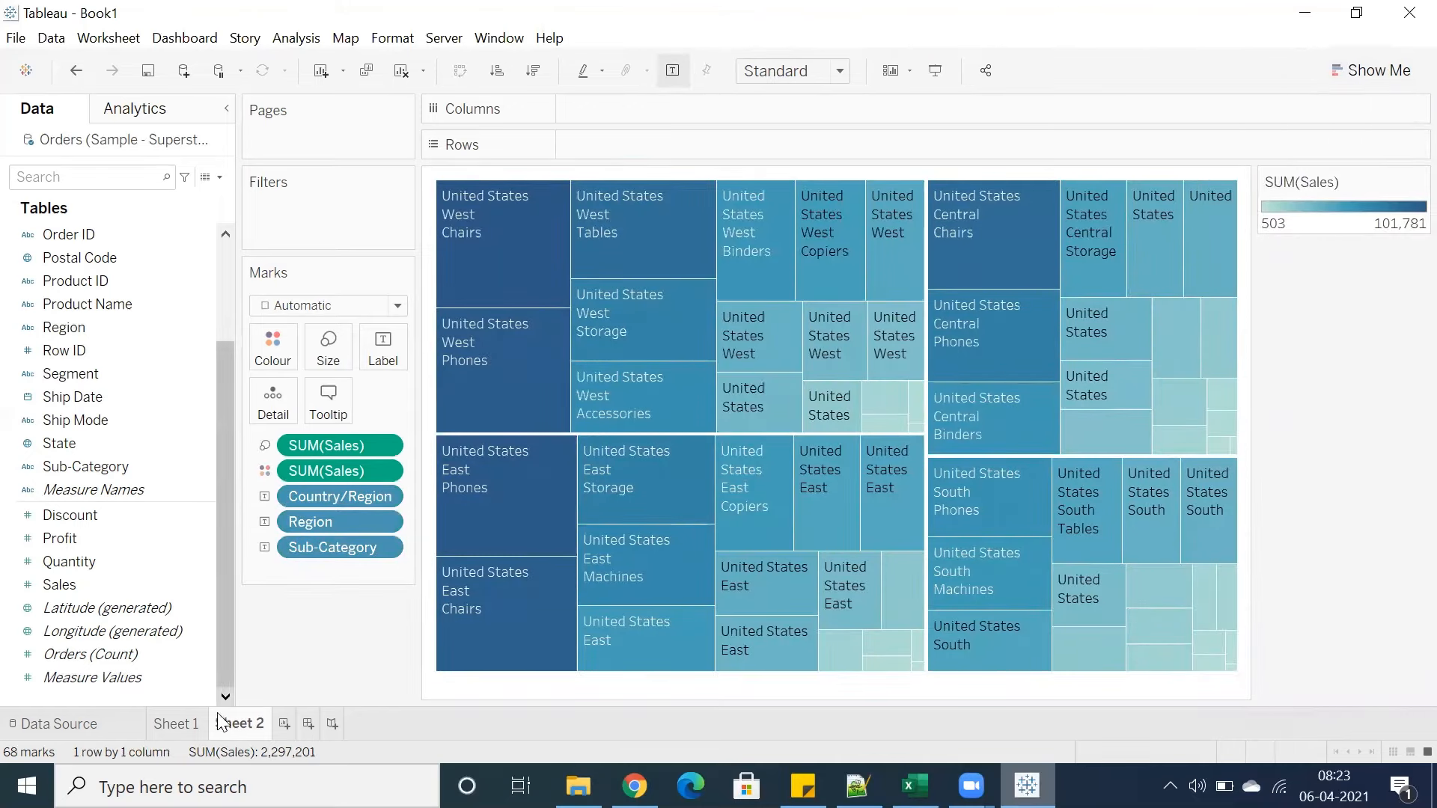
Create a new worksheet and add Sub-Category to its Rows
click(283, 724)
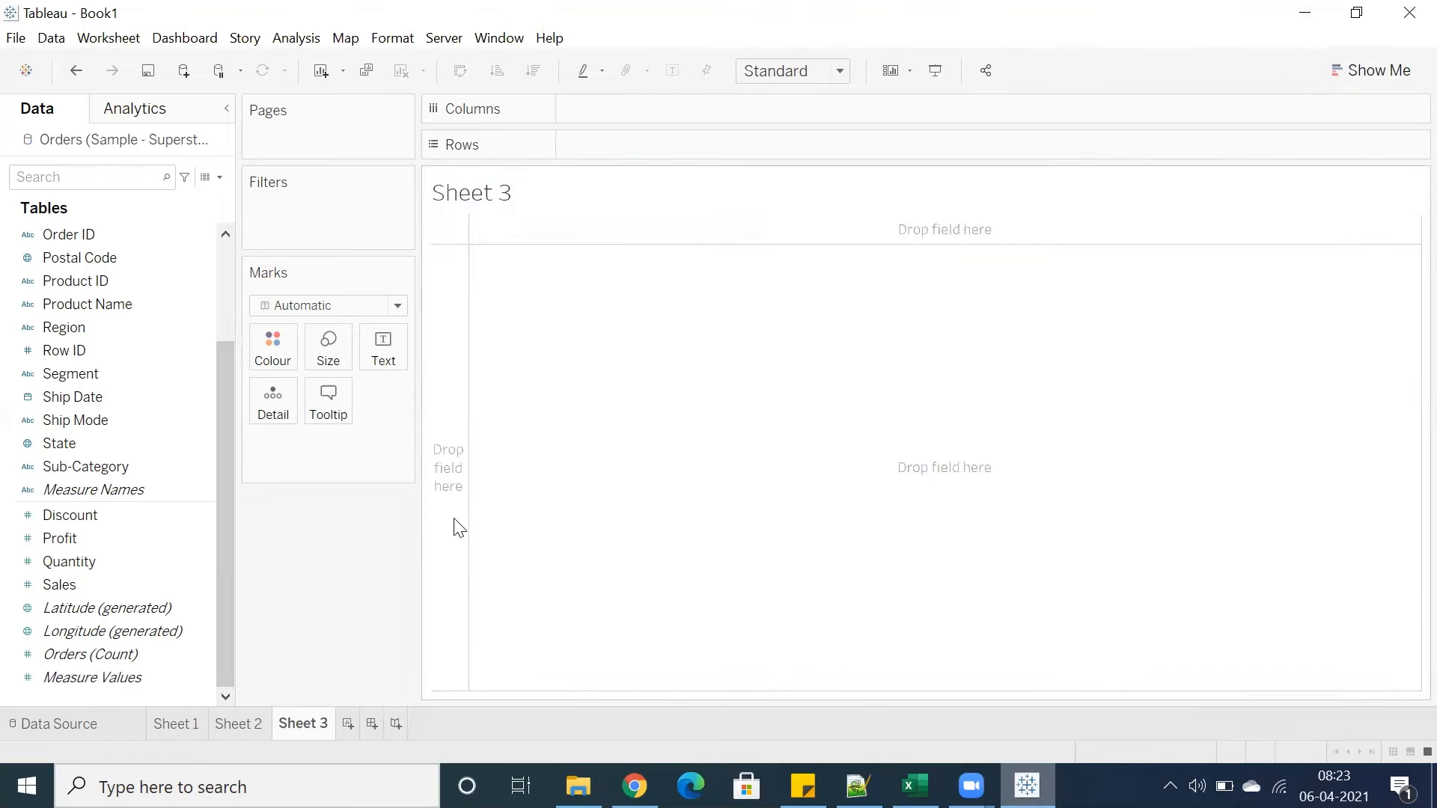
double_click(588, 118)
double_click(590, 146)
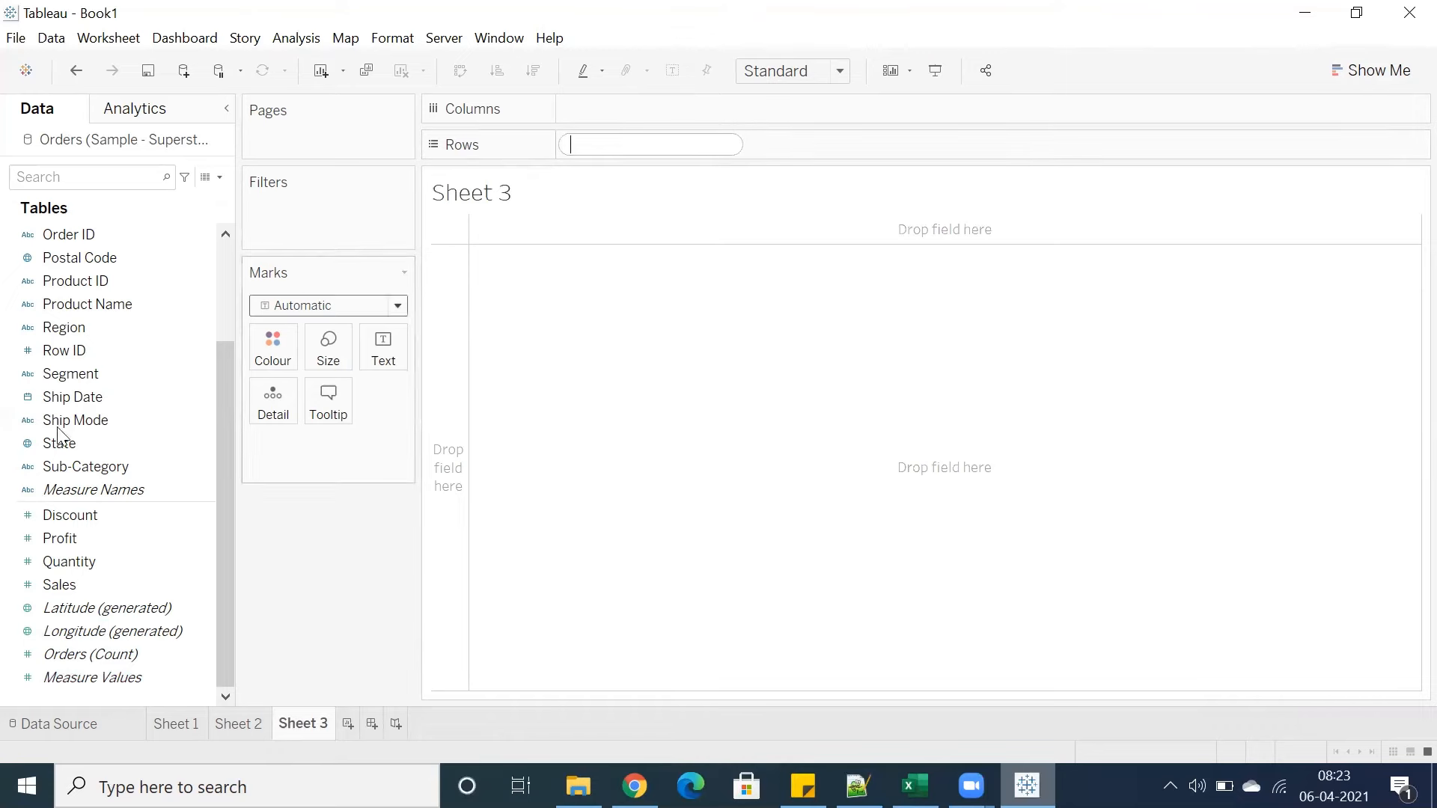
click(560, 293)
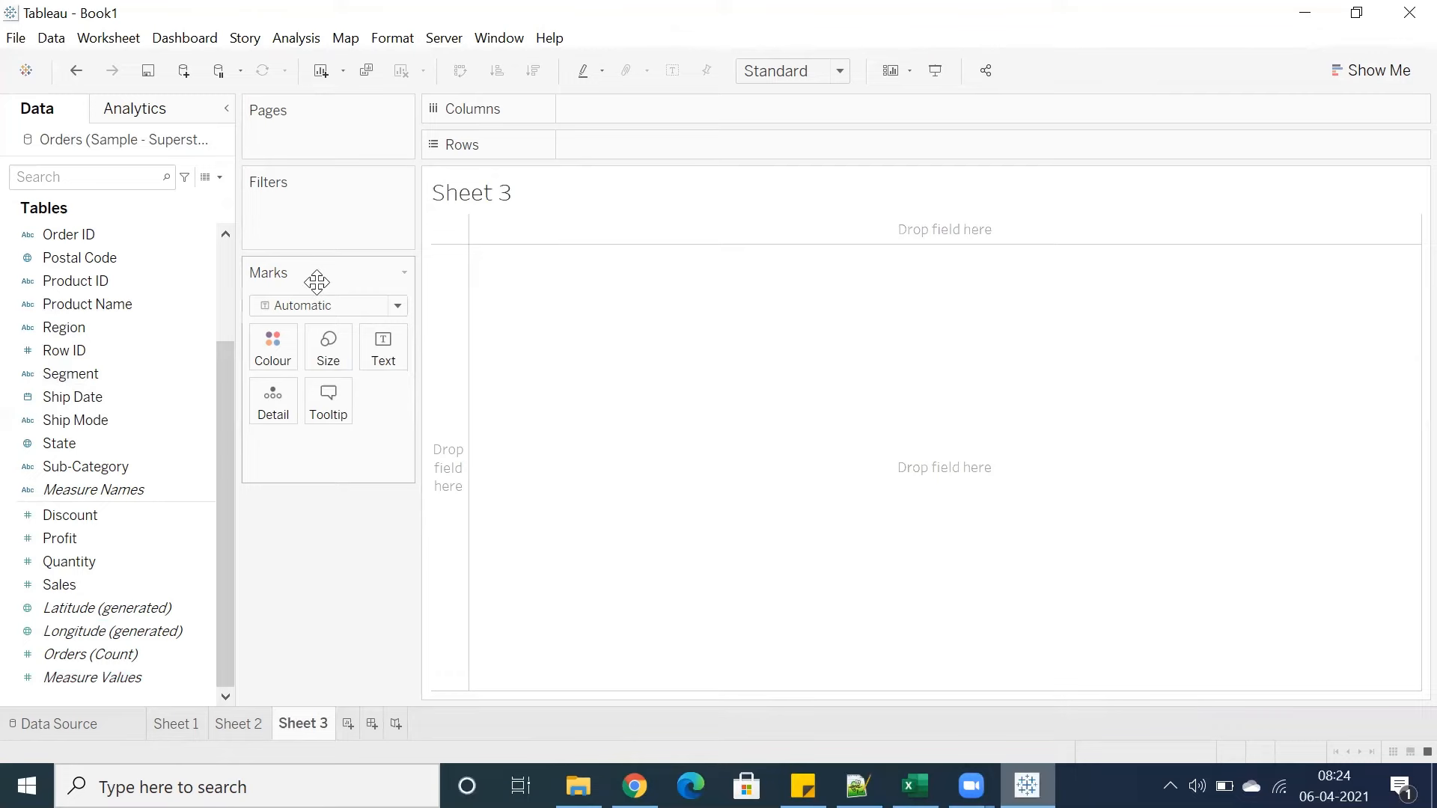
double_click(120, 467)
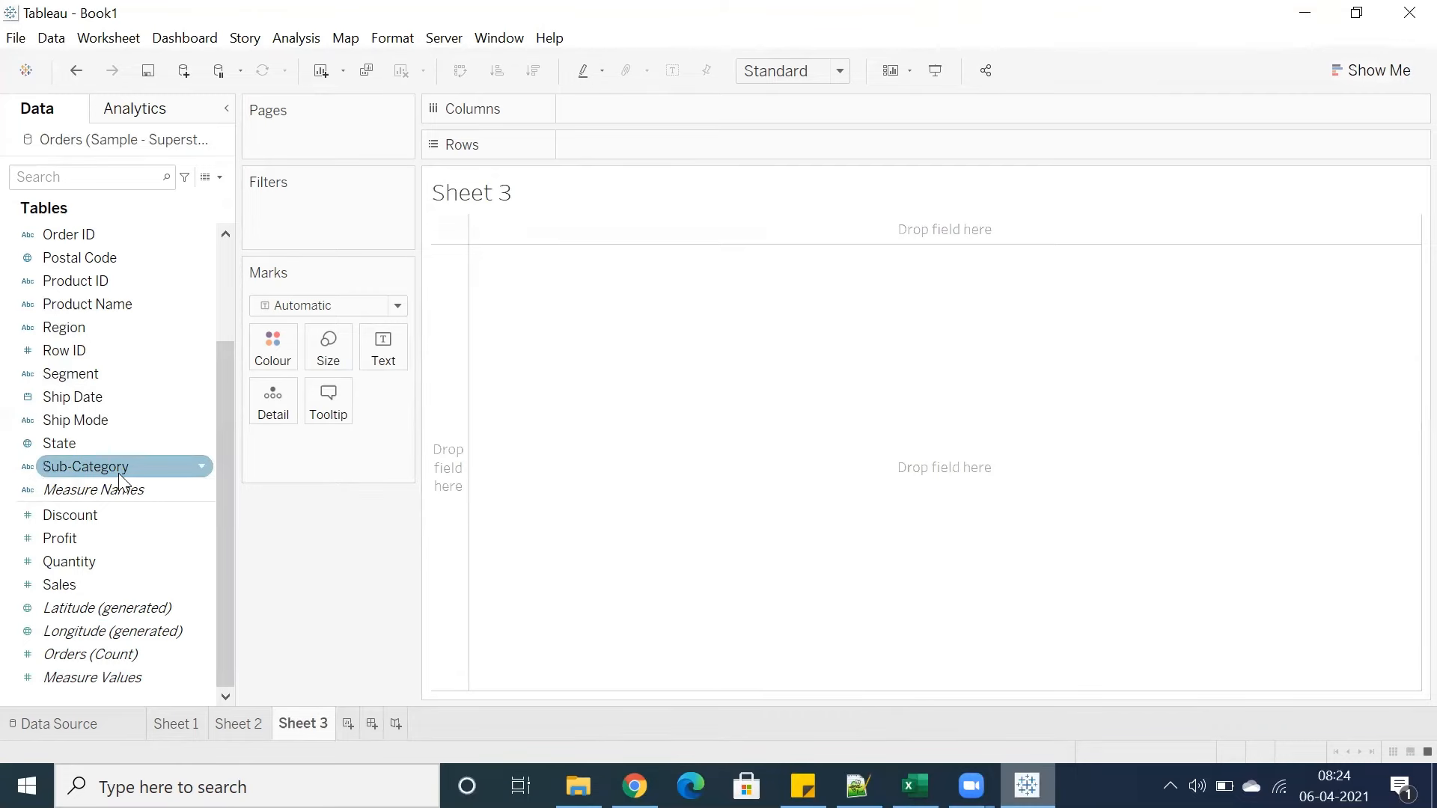
Show total Profit for each Sub-Category, removing the Sales measure that was added first
double_click(89, 583)
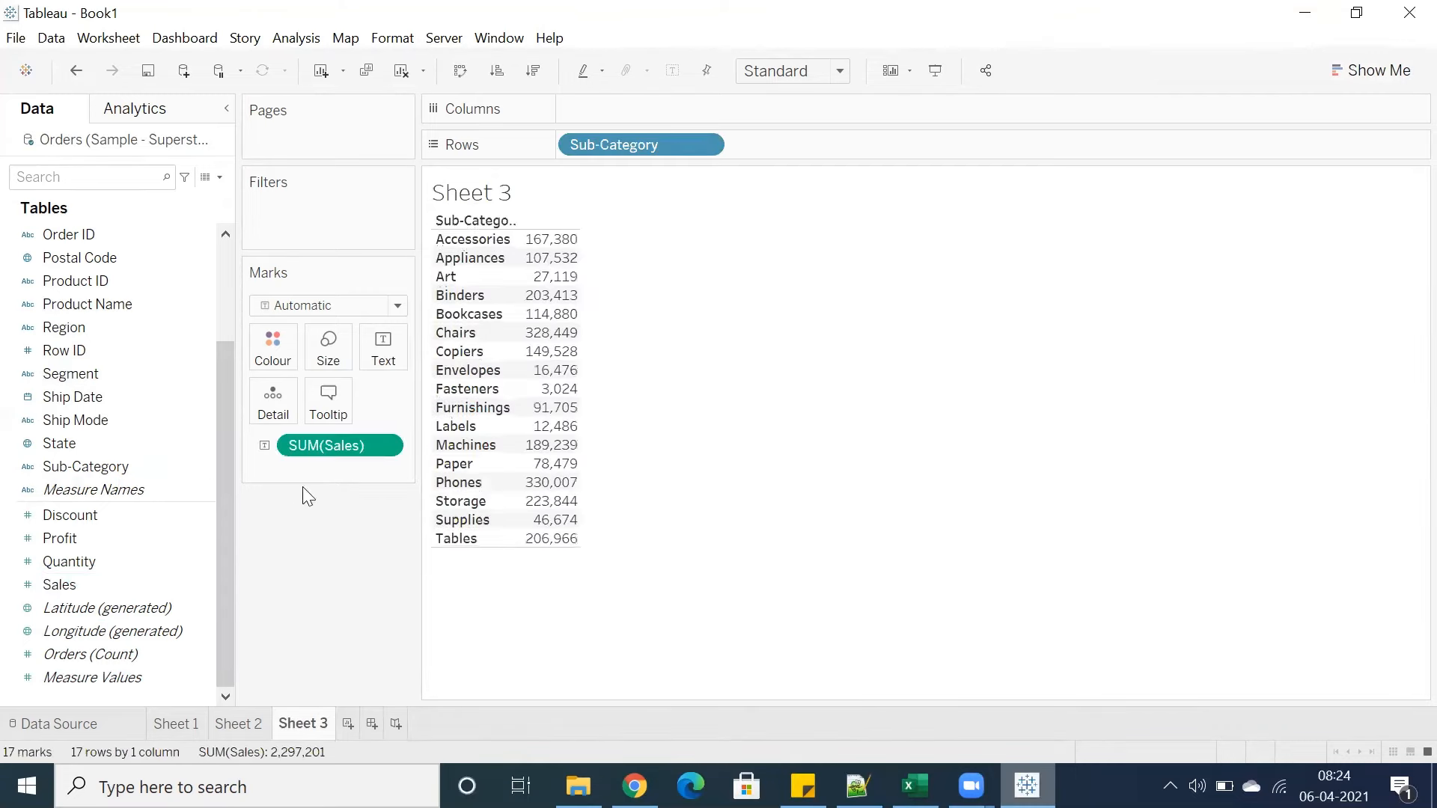
drag(323, 448, 301, 619)
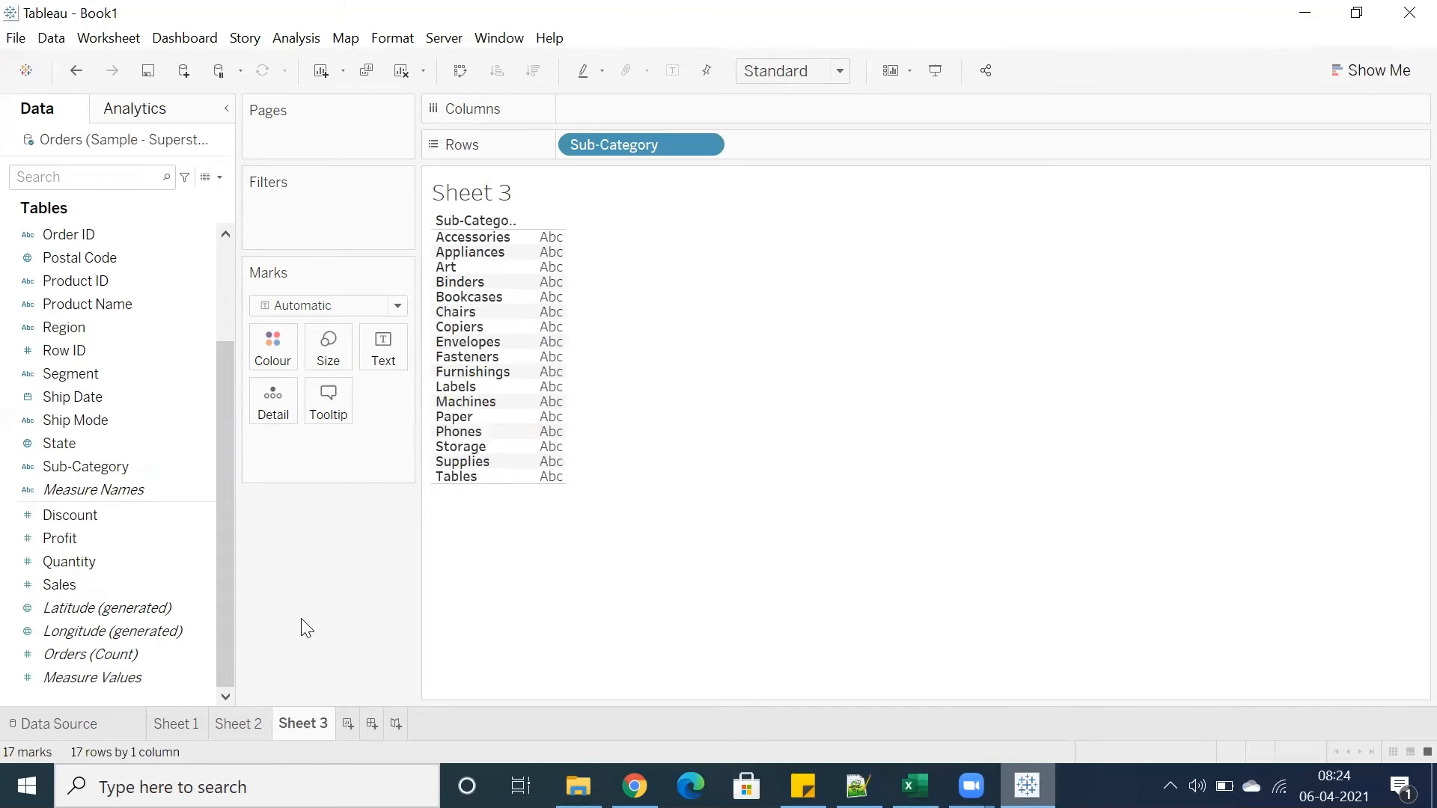
double_click(77, 544)
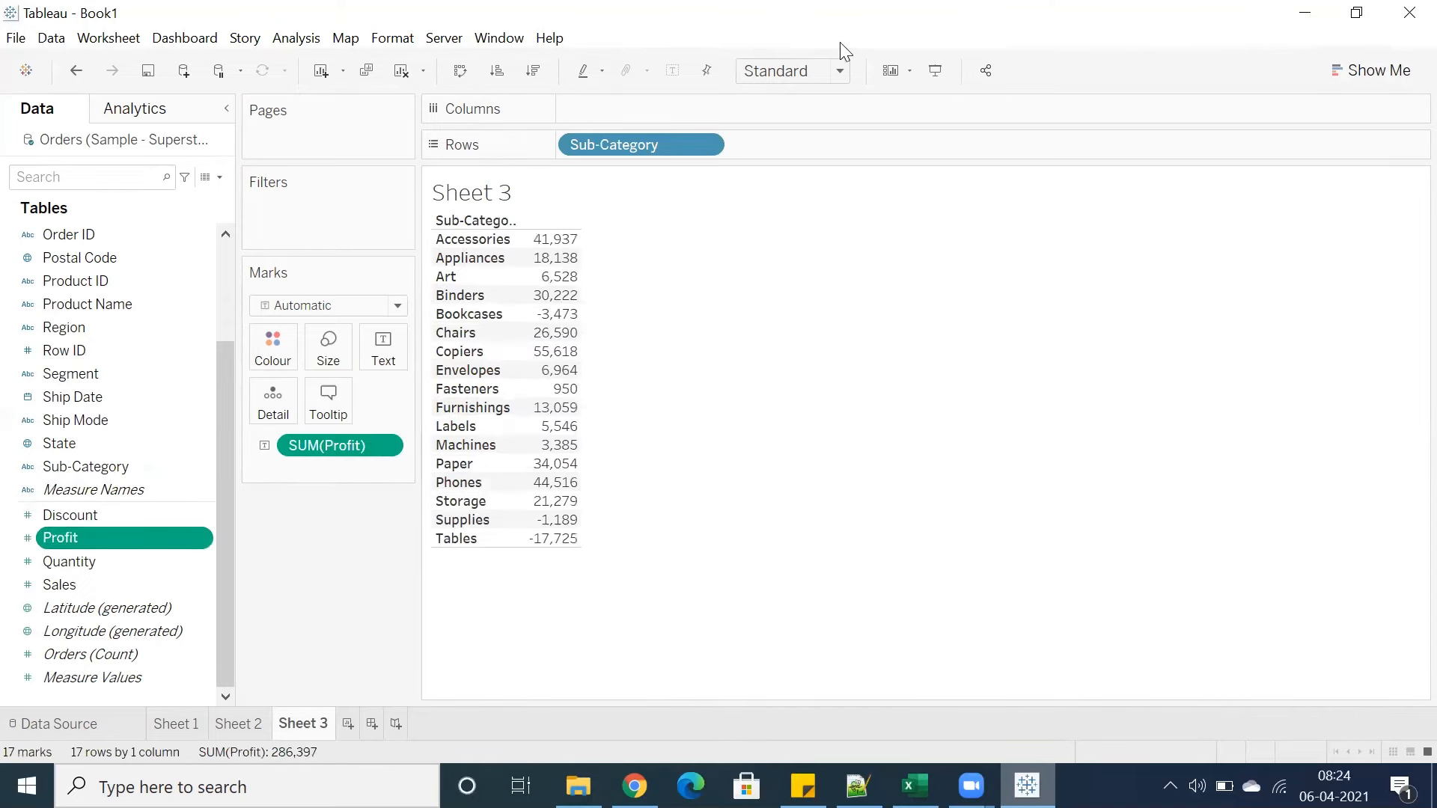
Turn the profit table into a bar chart with Show Me and swap rows and columns for vertical bars
click(1339, 72)
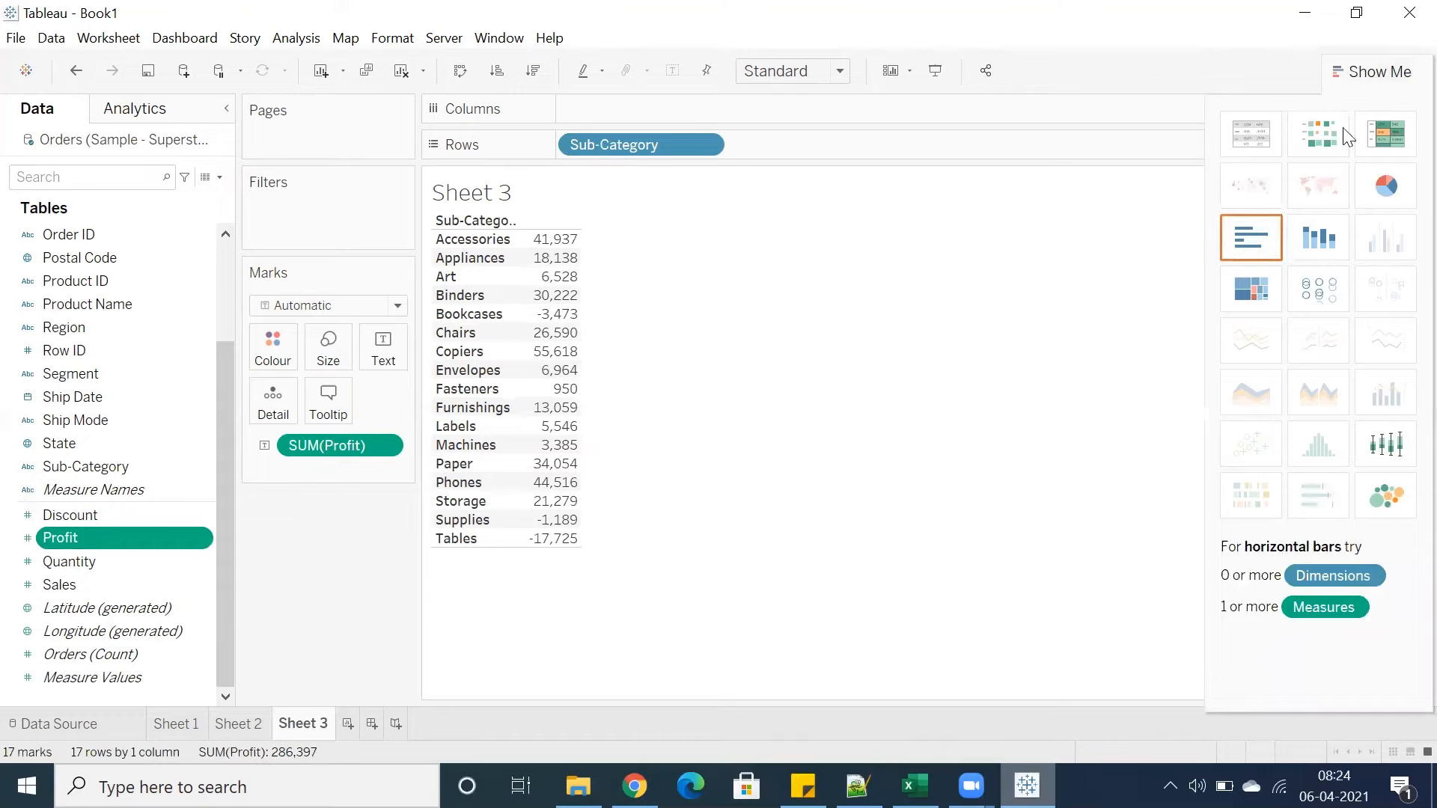
click(1250, 238)
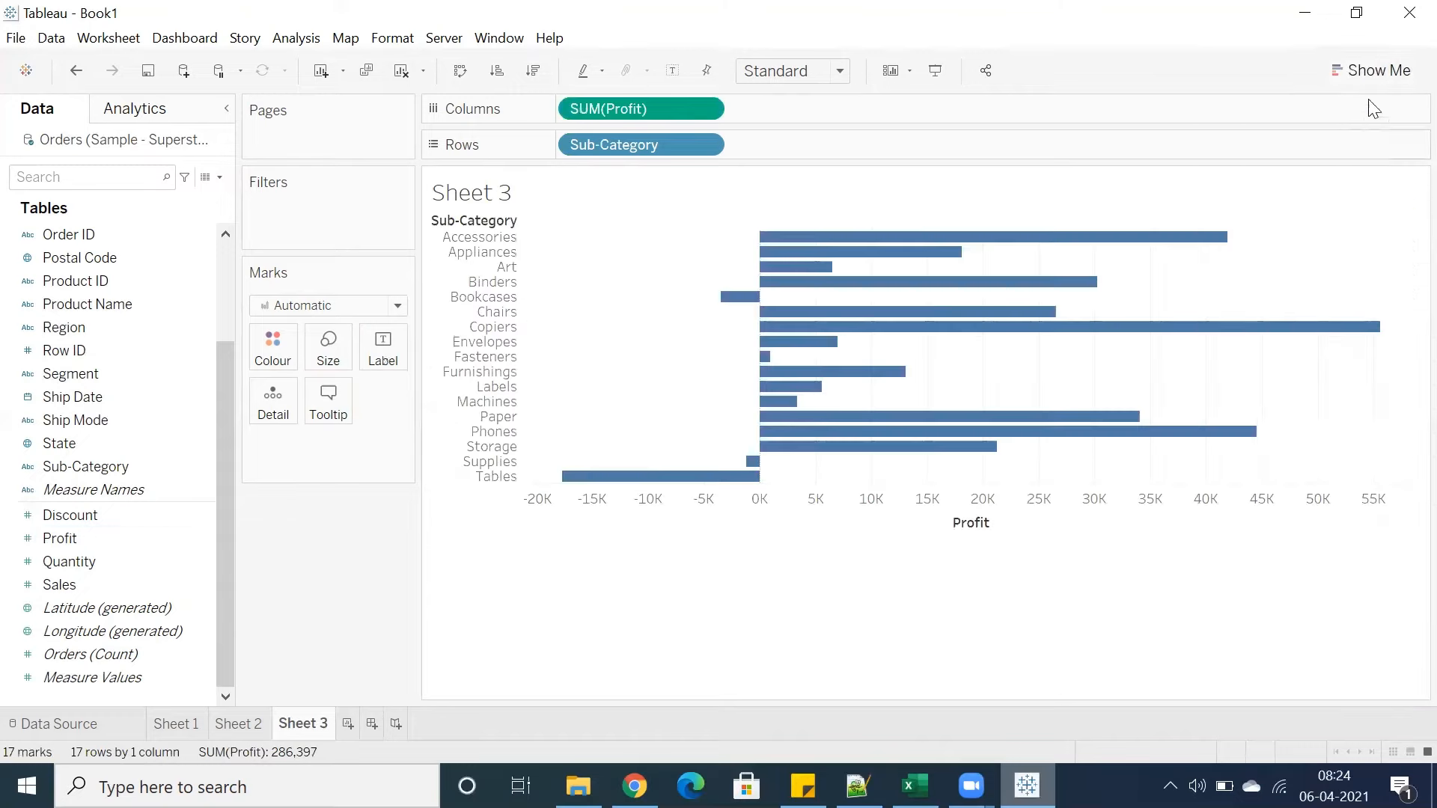
click(461, 72)
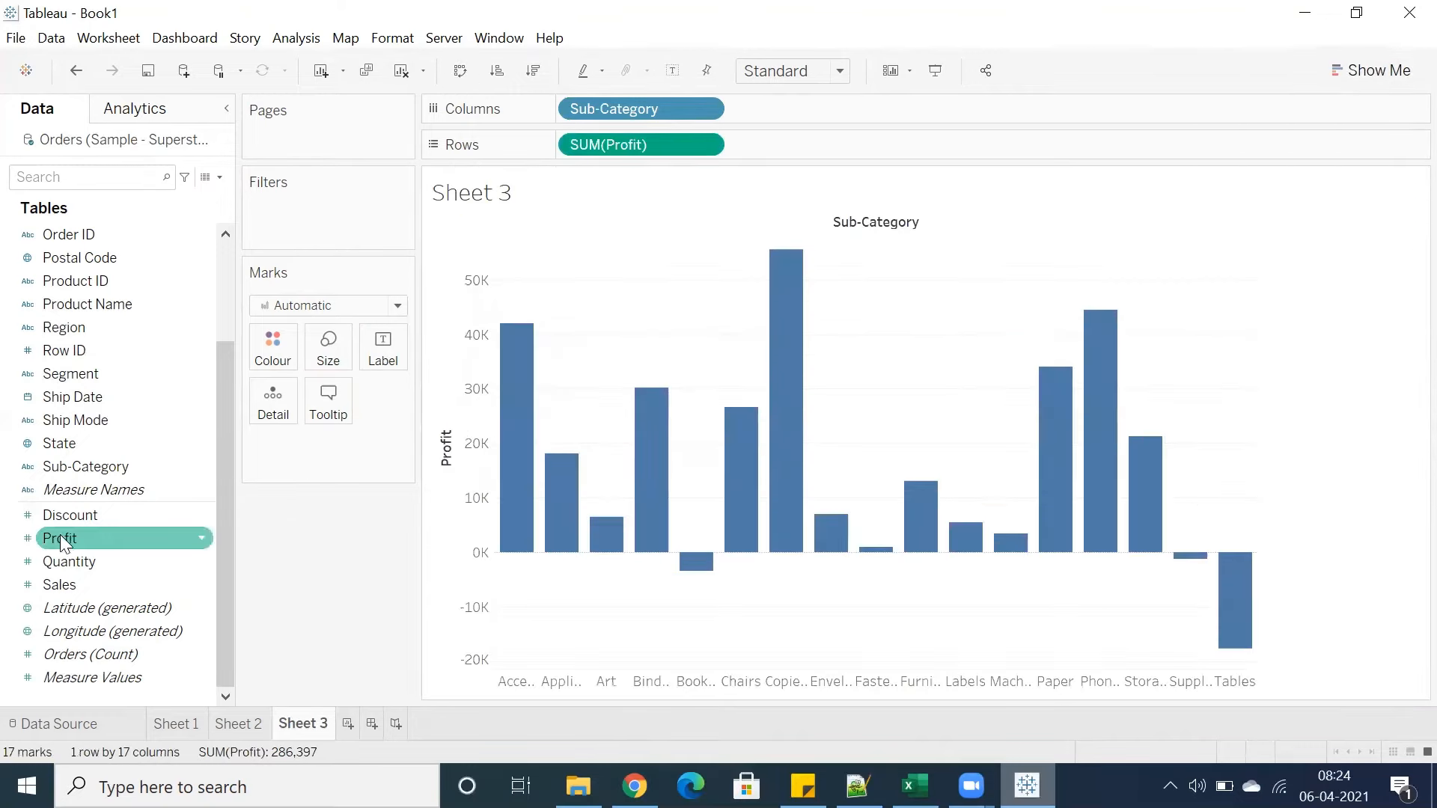
Label each bar with its Profit value and sort the Sub-Categories by profit in descending order
drag(60, 542, 383, 353)
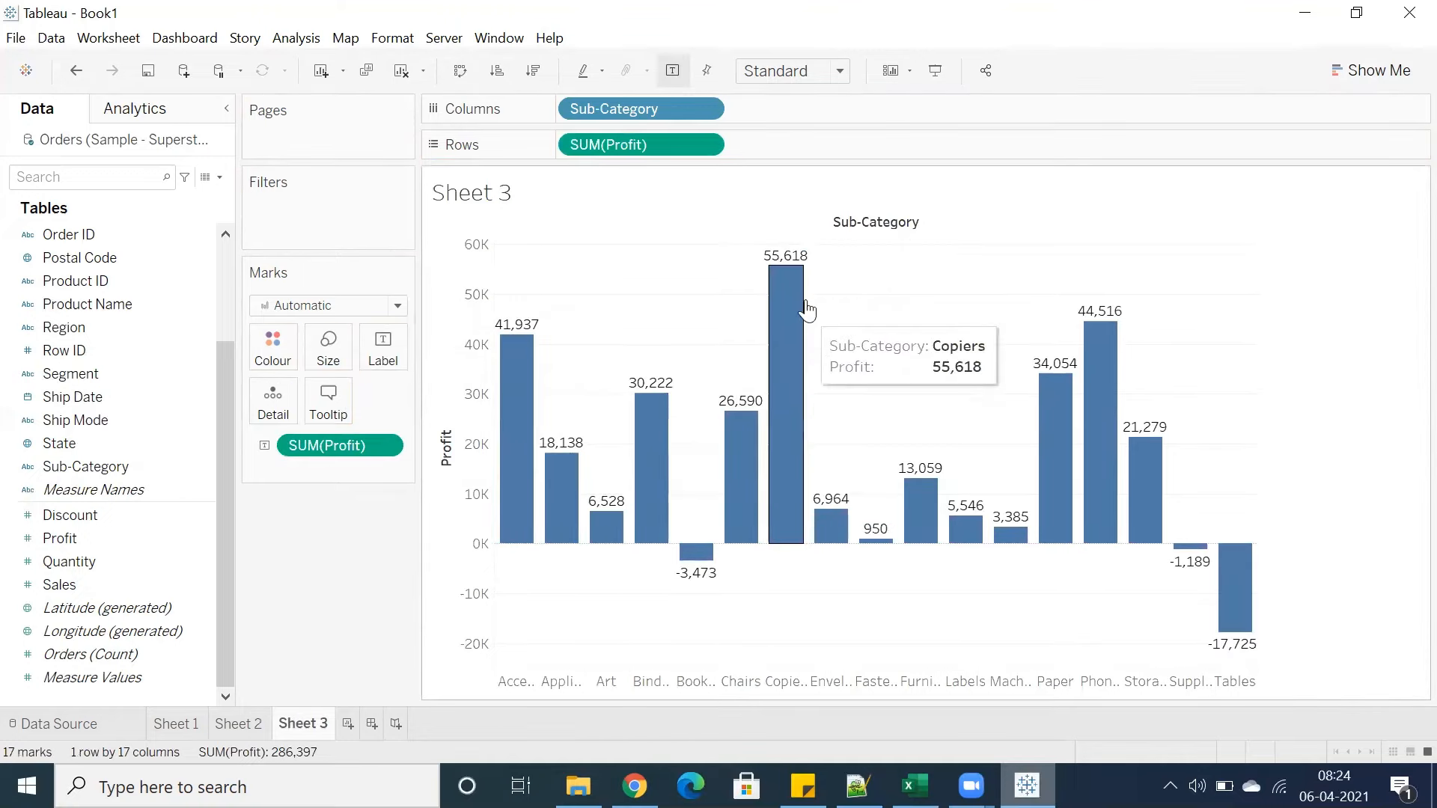
click(533, 71)
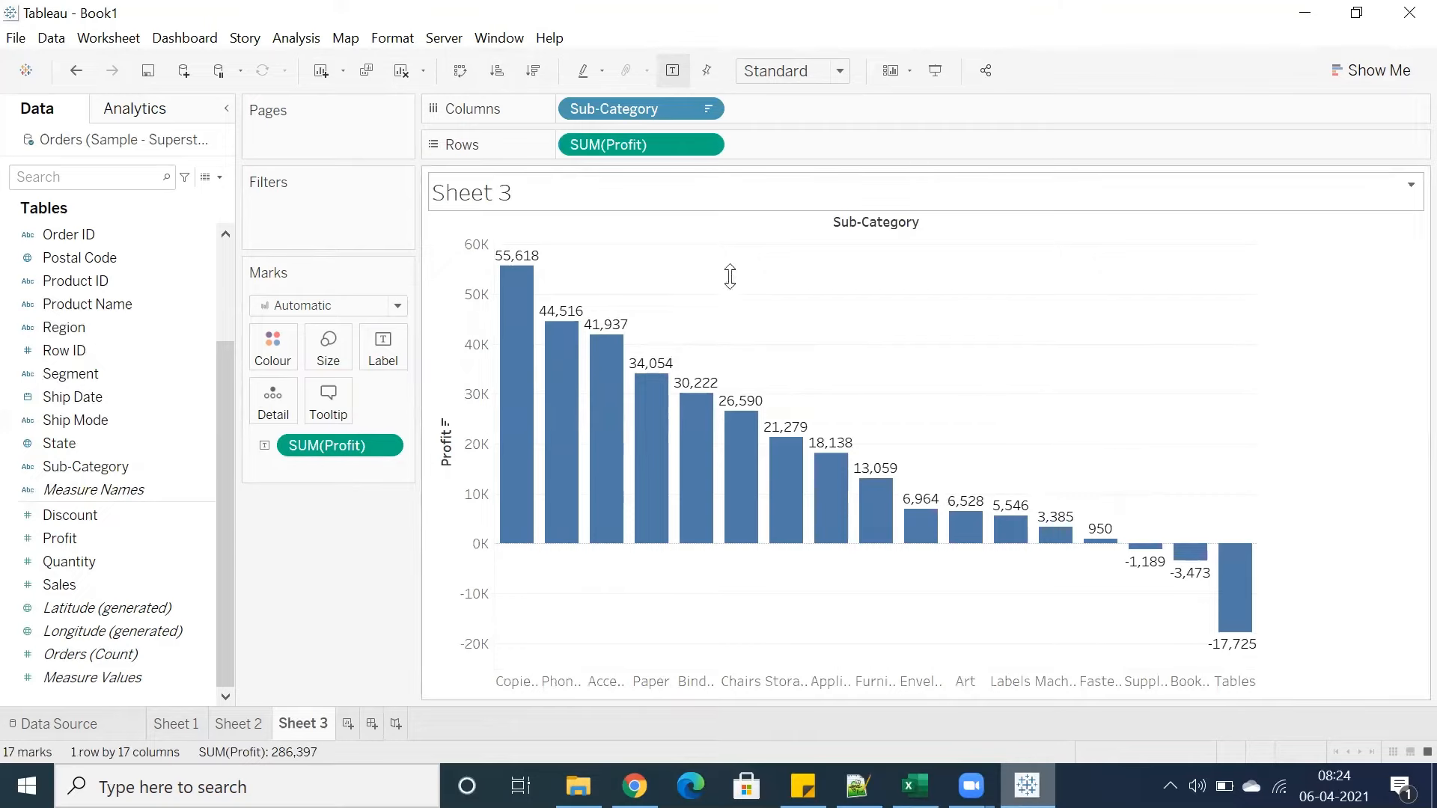
Fit the bar chart to the Entire View
click(840, 70)
click(778, 150)
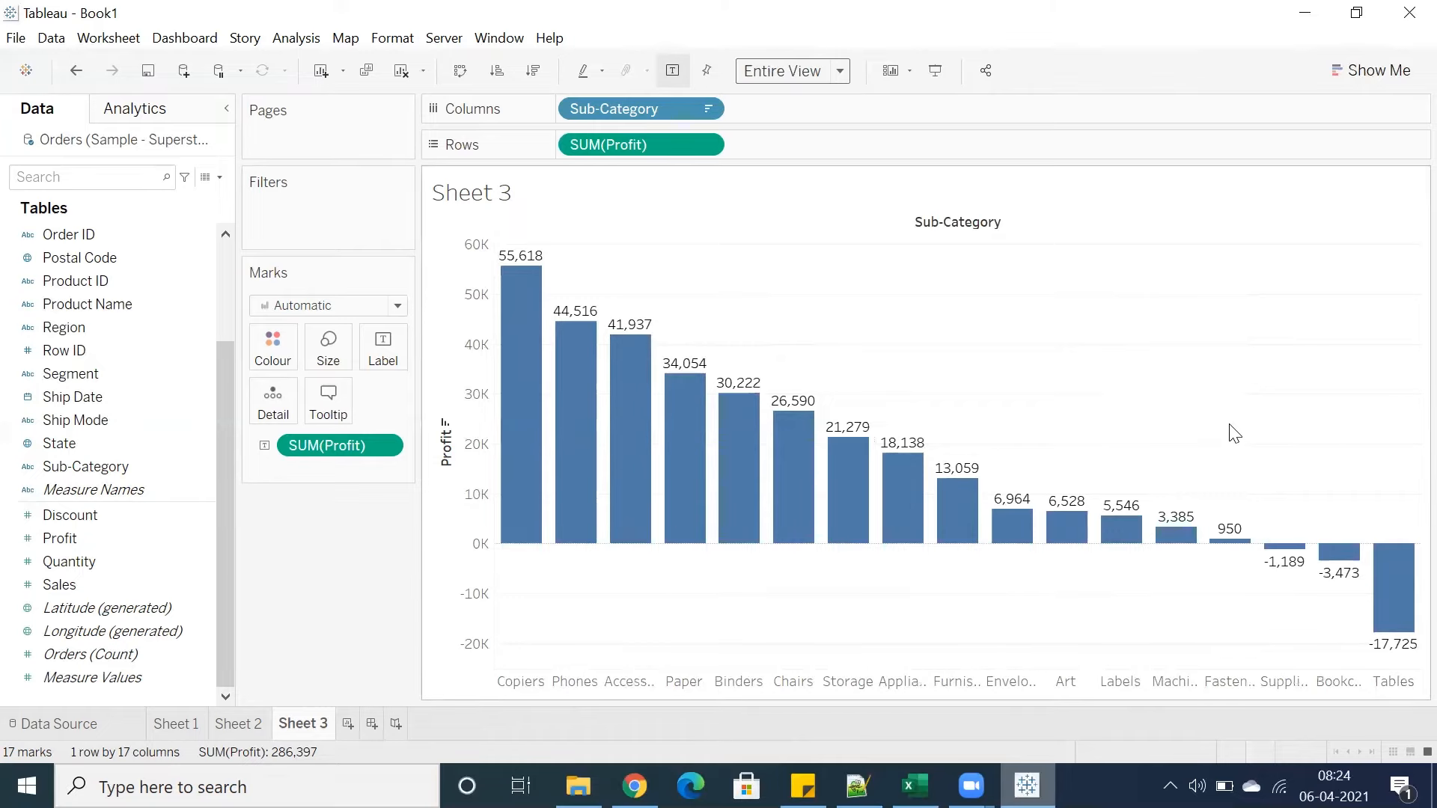
Select the loss-making bars and browse the available mark types without changing them
drag(1234, 433, 1421, 643)
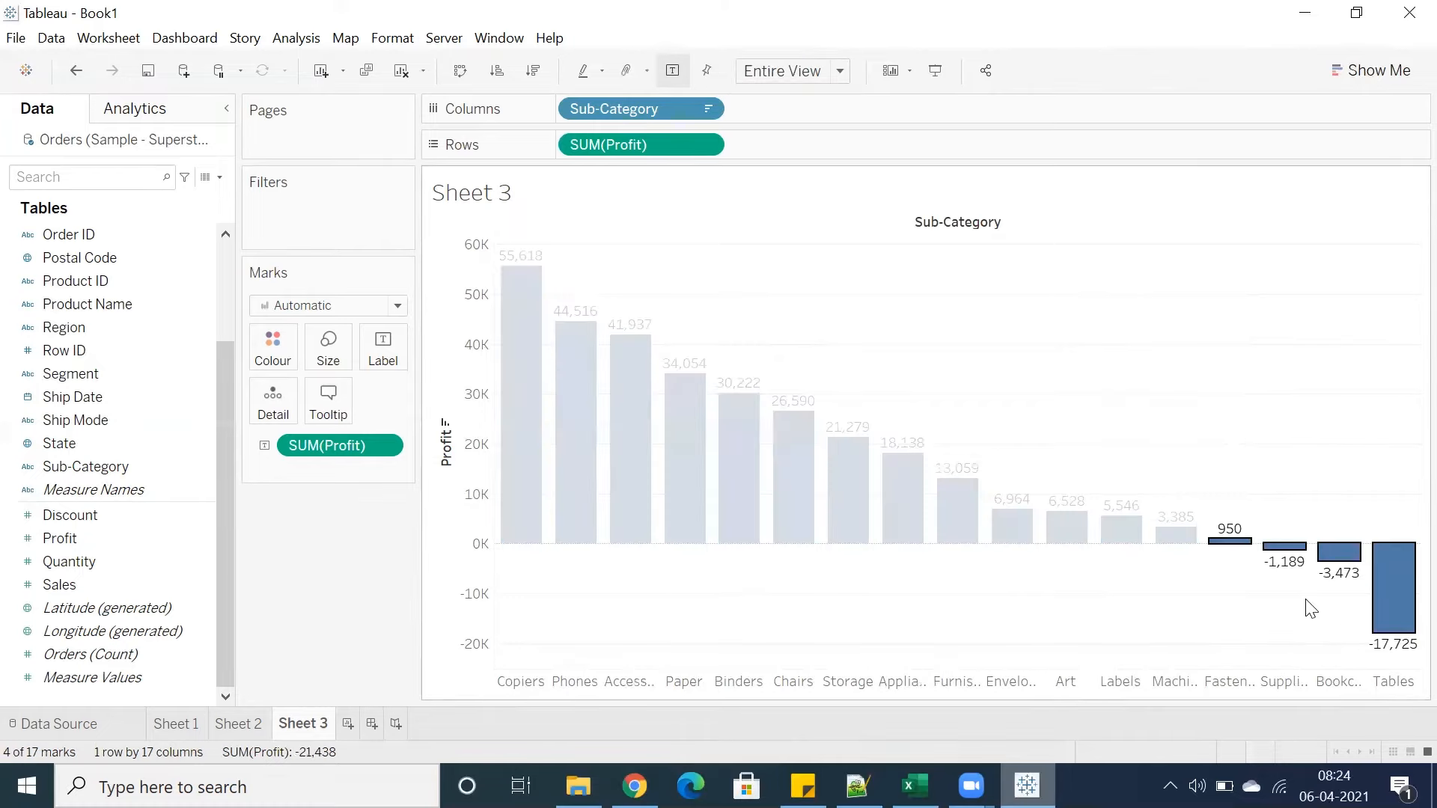
click(1311, 609)
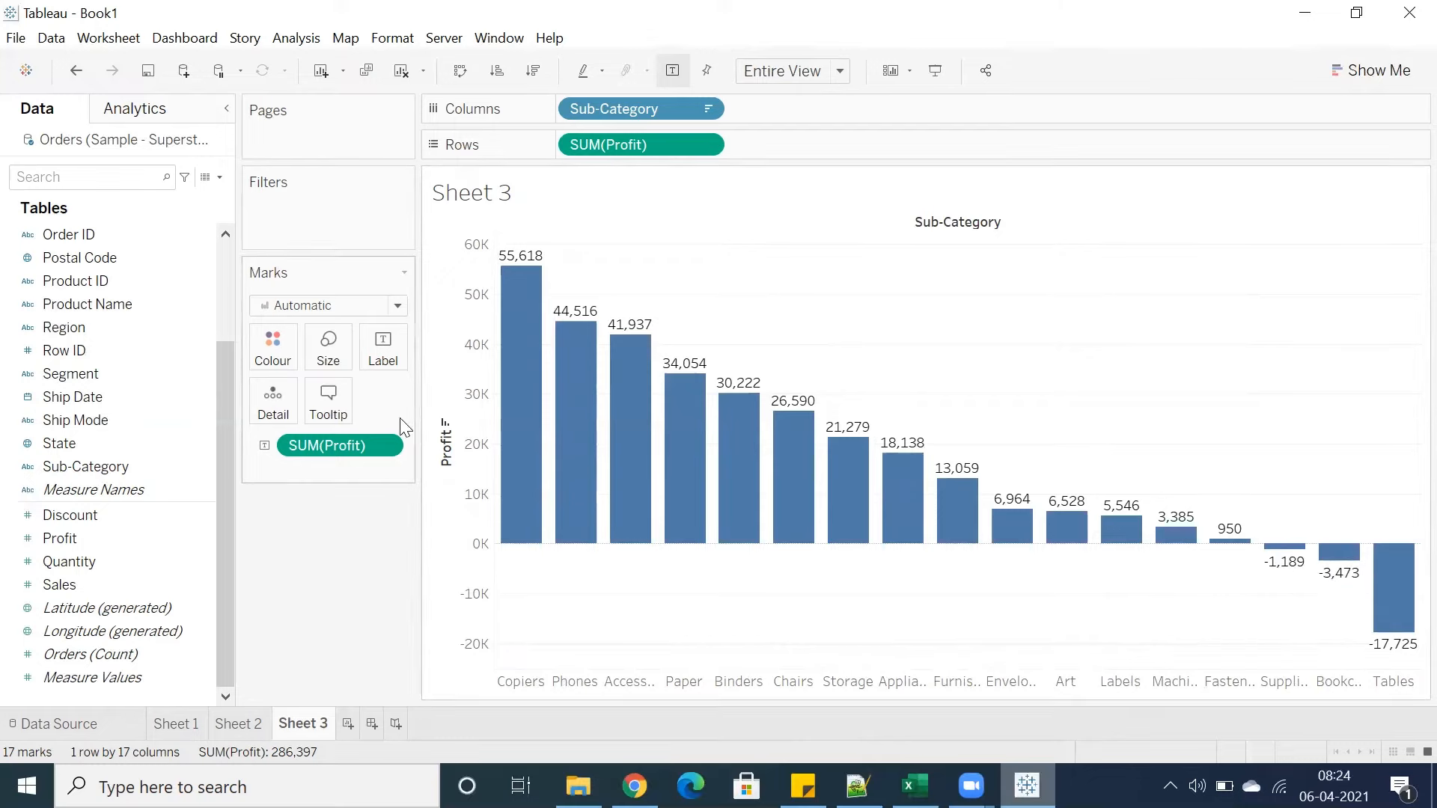
click(302, 307)
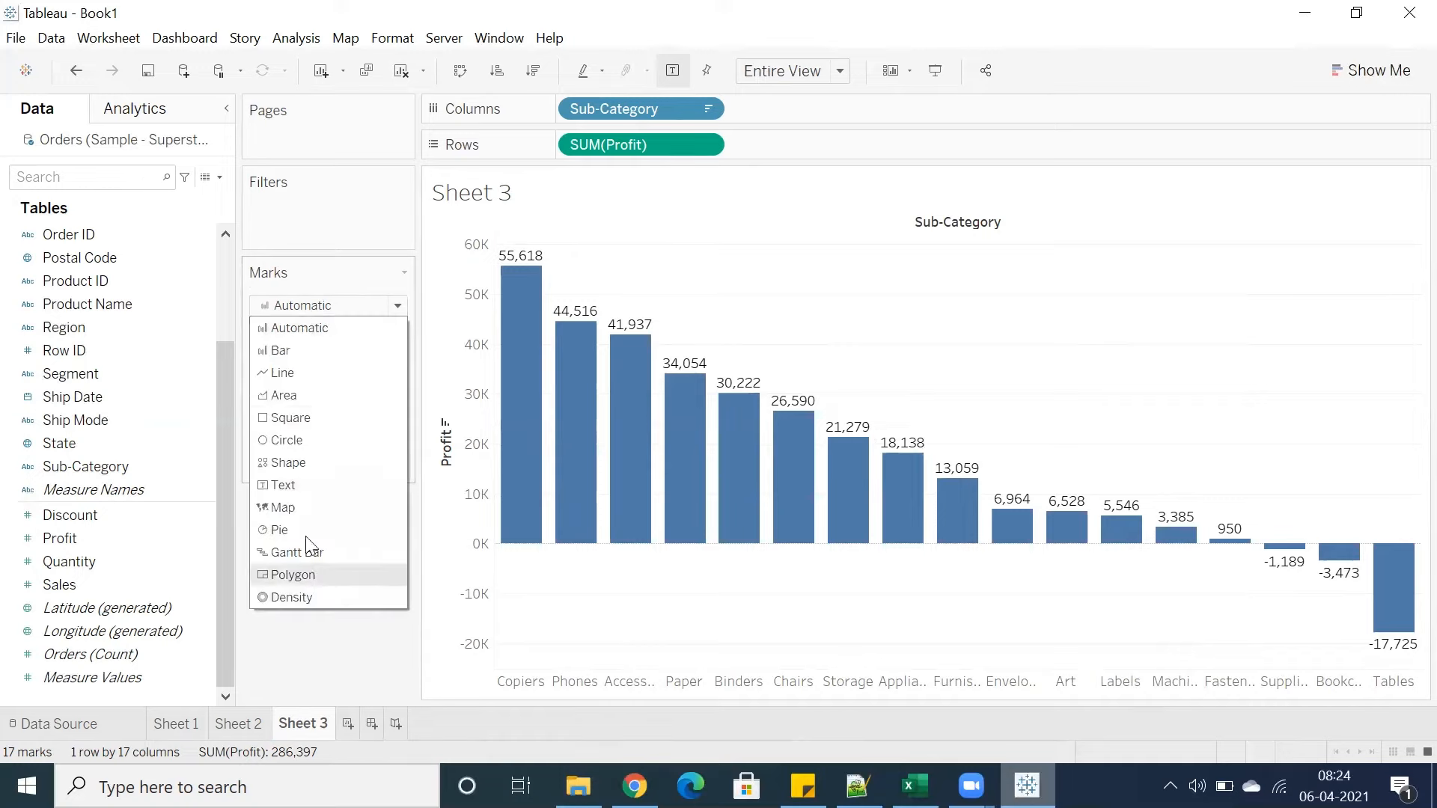
click(306, 645)
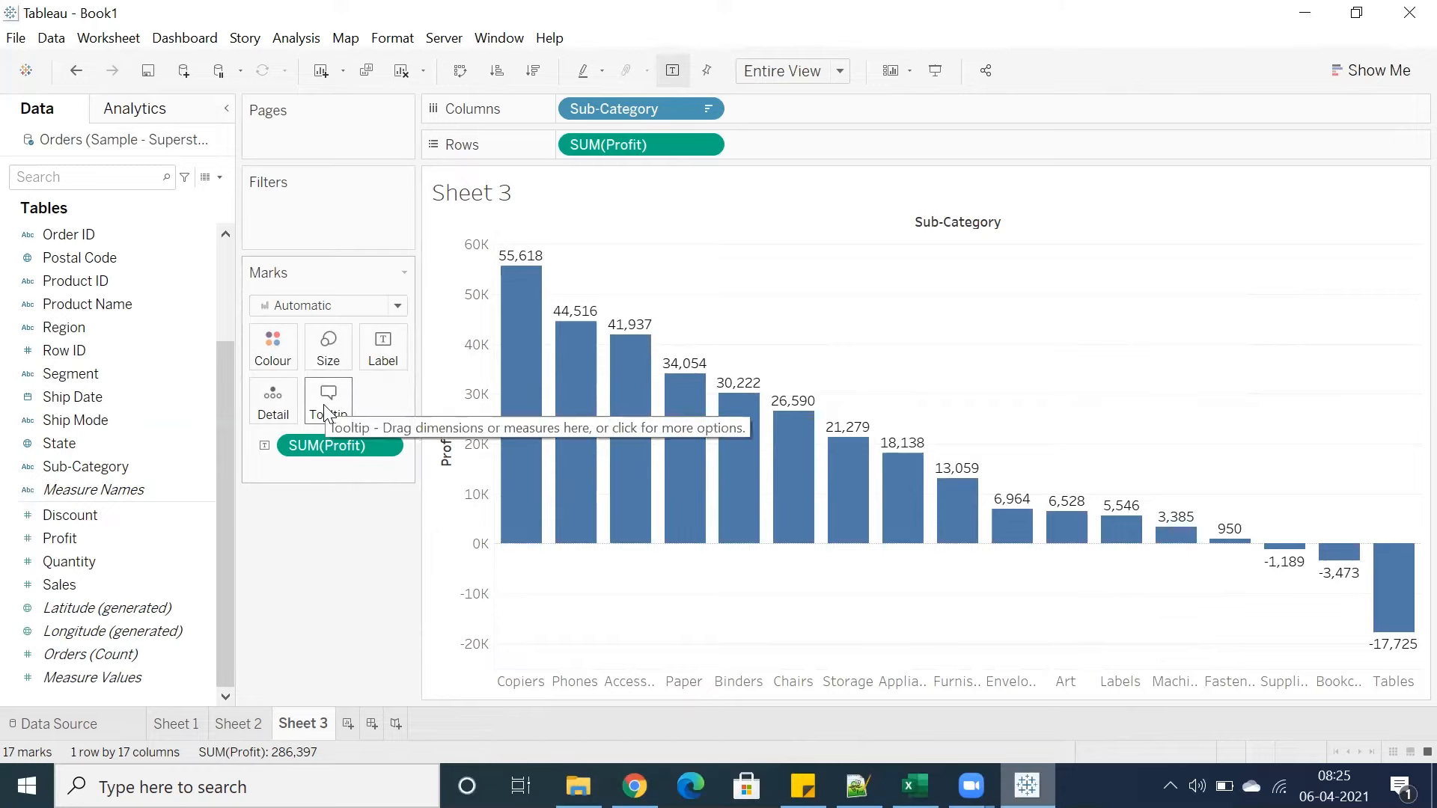
Change the bar colour through the Colour palette, settling on teal
click(273, 362)
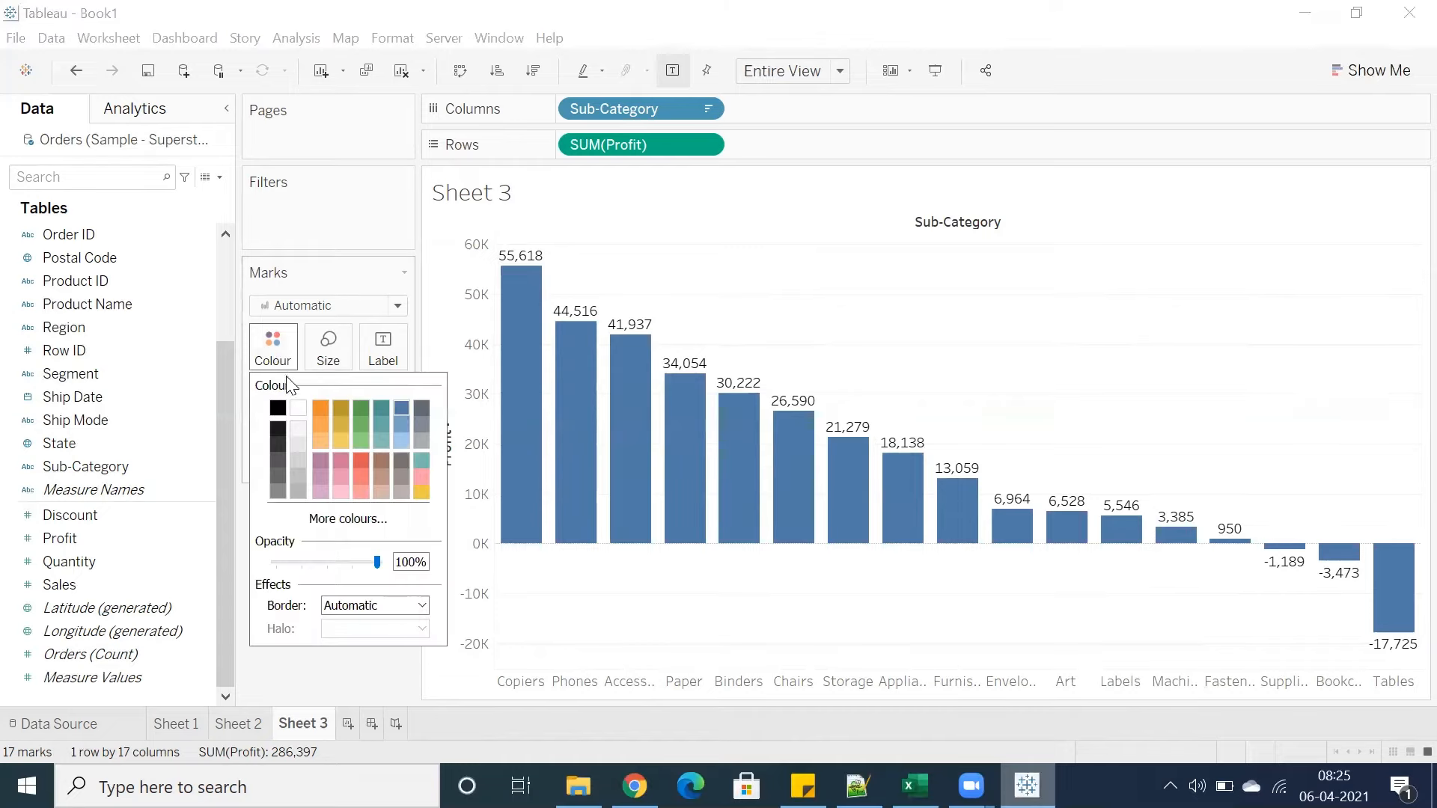
click(321, 414)
click(342, 410)
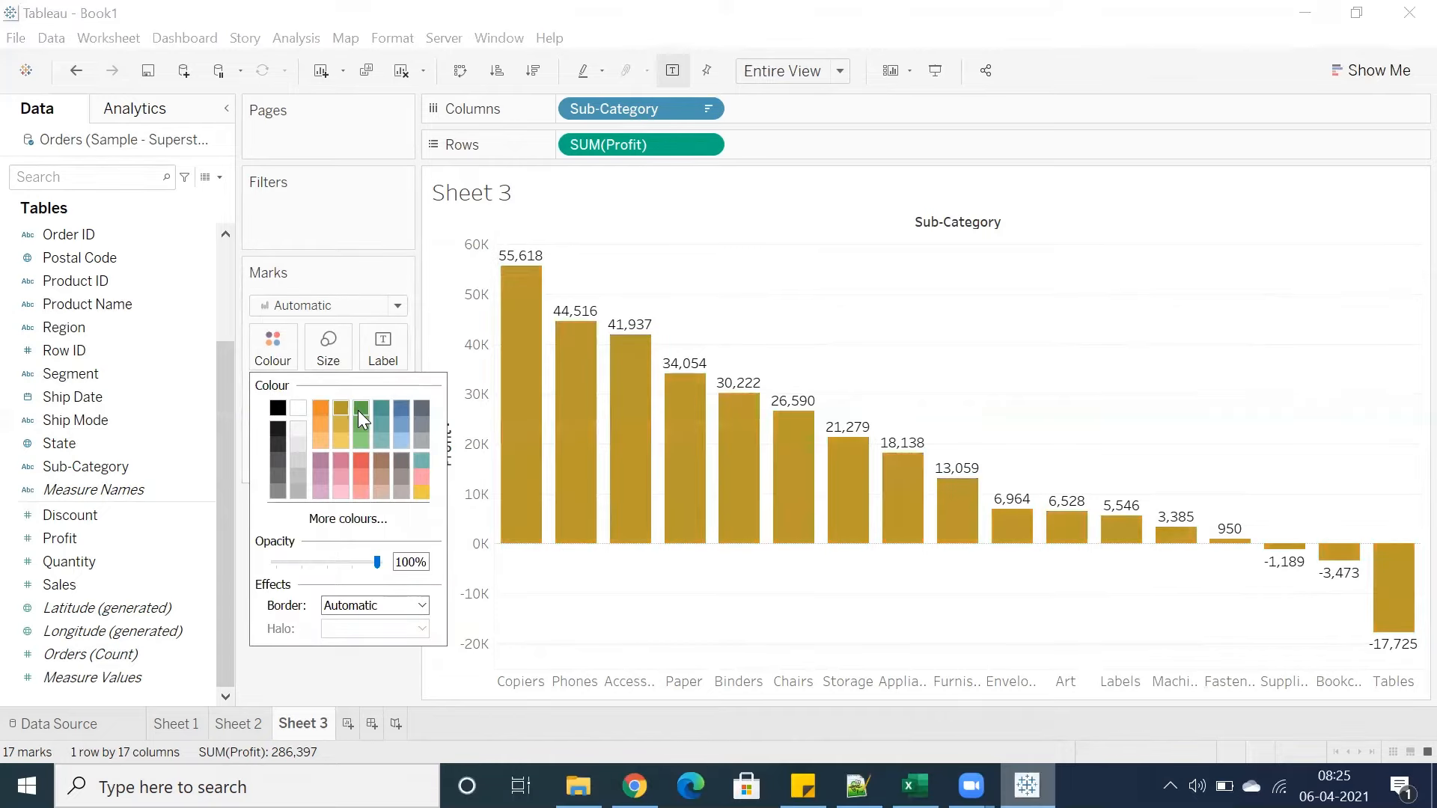
click(374, 411)
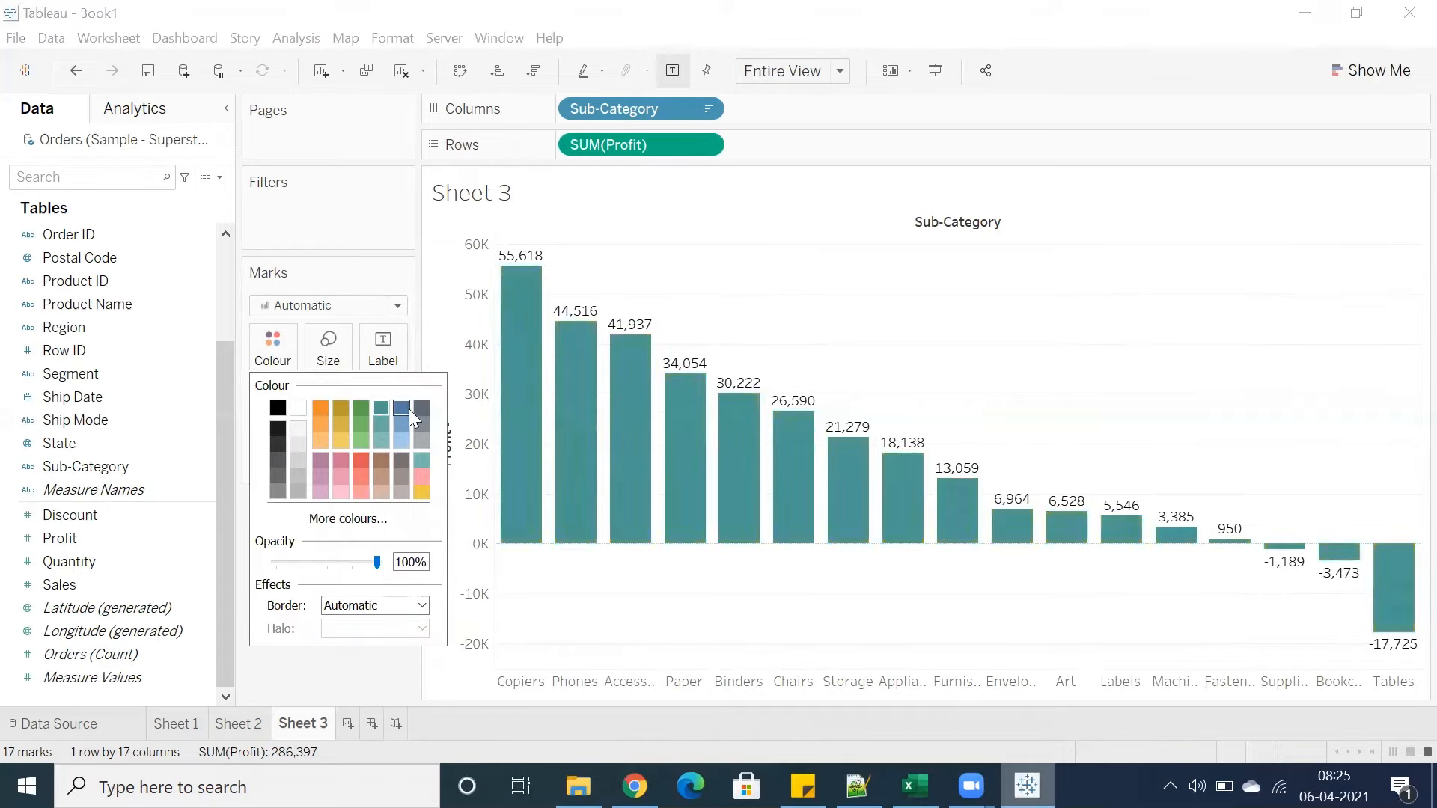
Preview an orange colour for the bars in the Colour palette and switch them back to teal
click(409, 409)
click(418, 407)
click(320, 423)
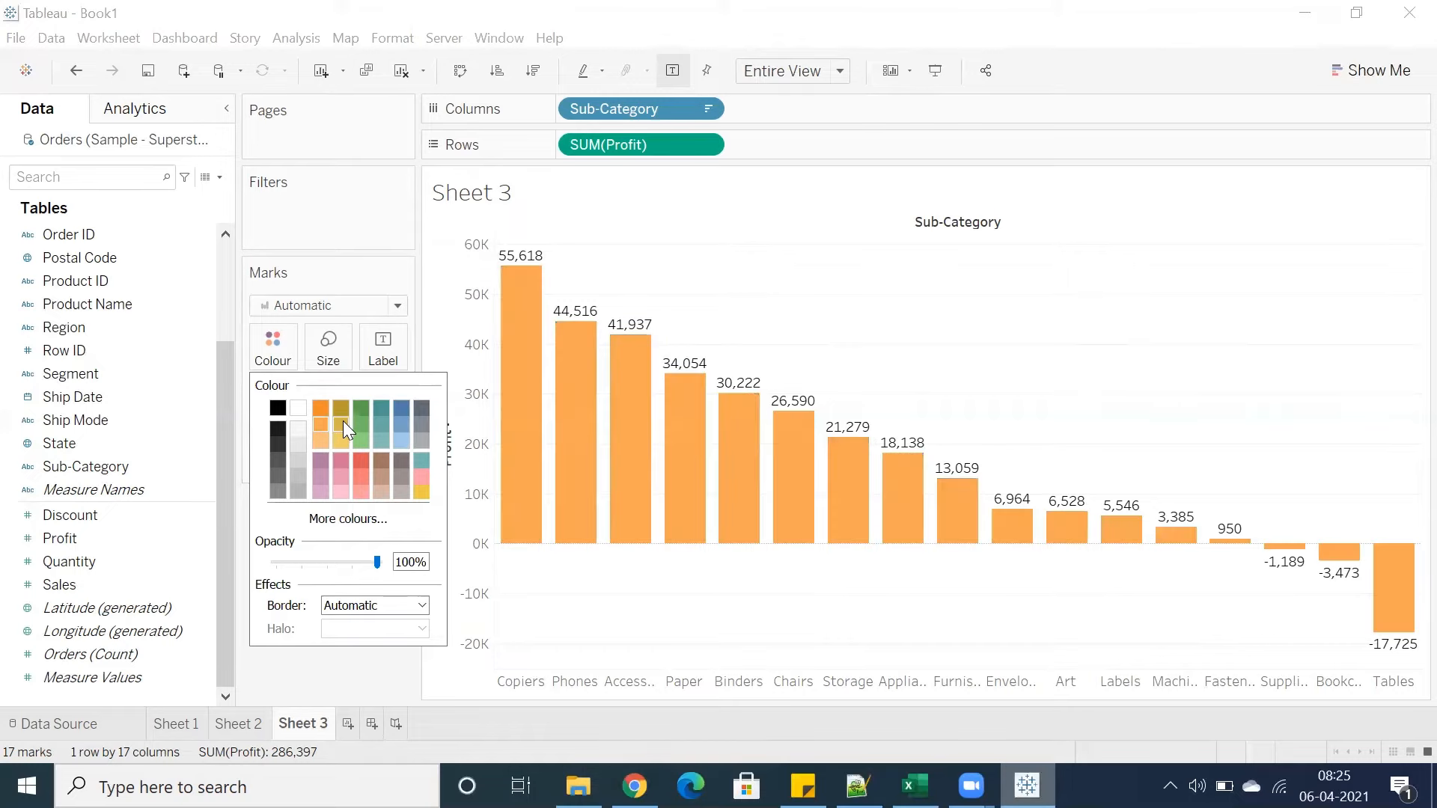
click(356, 424)
click(385, 423)
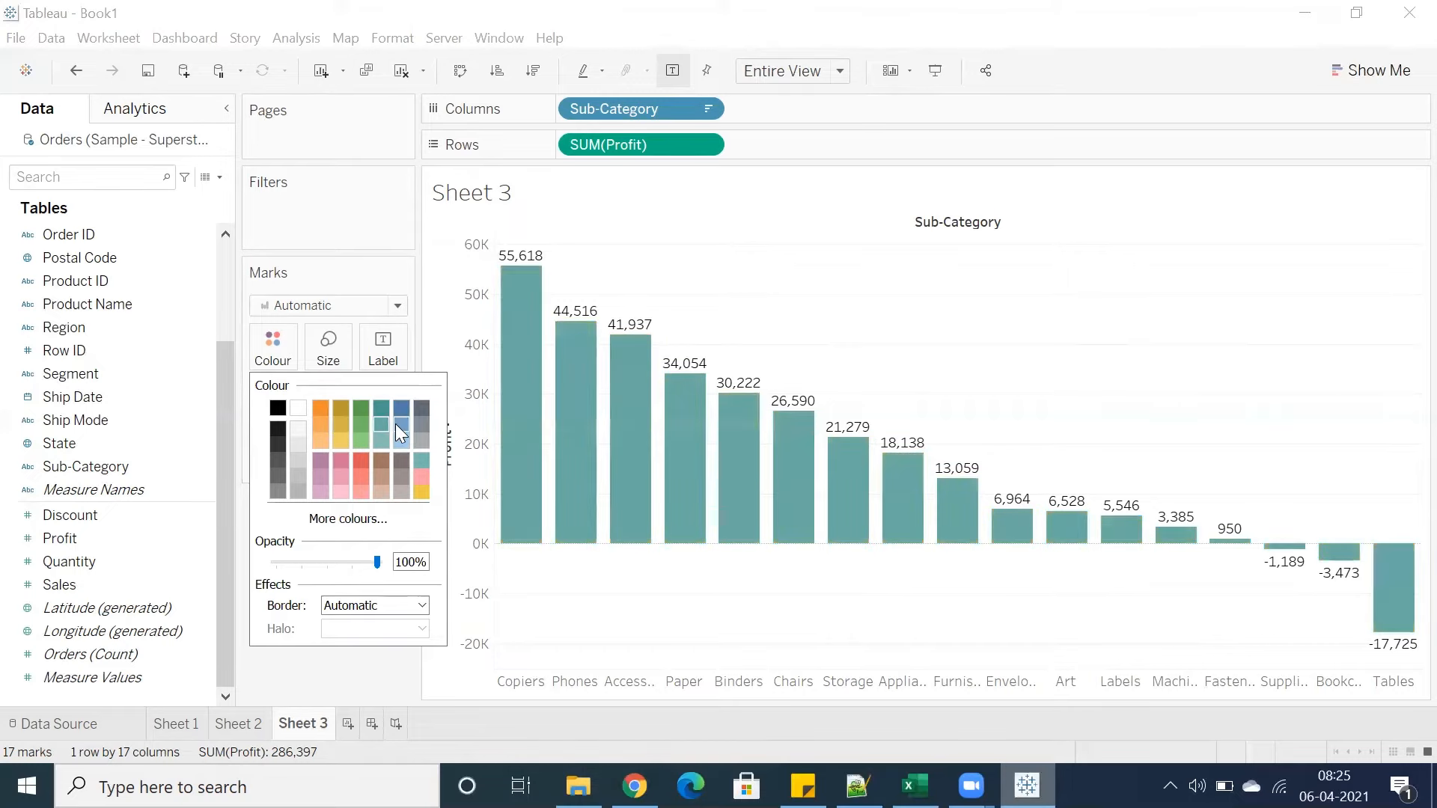
click(573, 603)
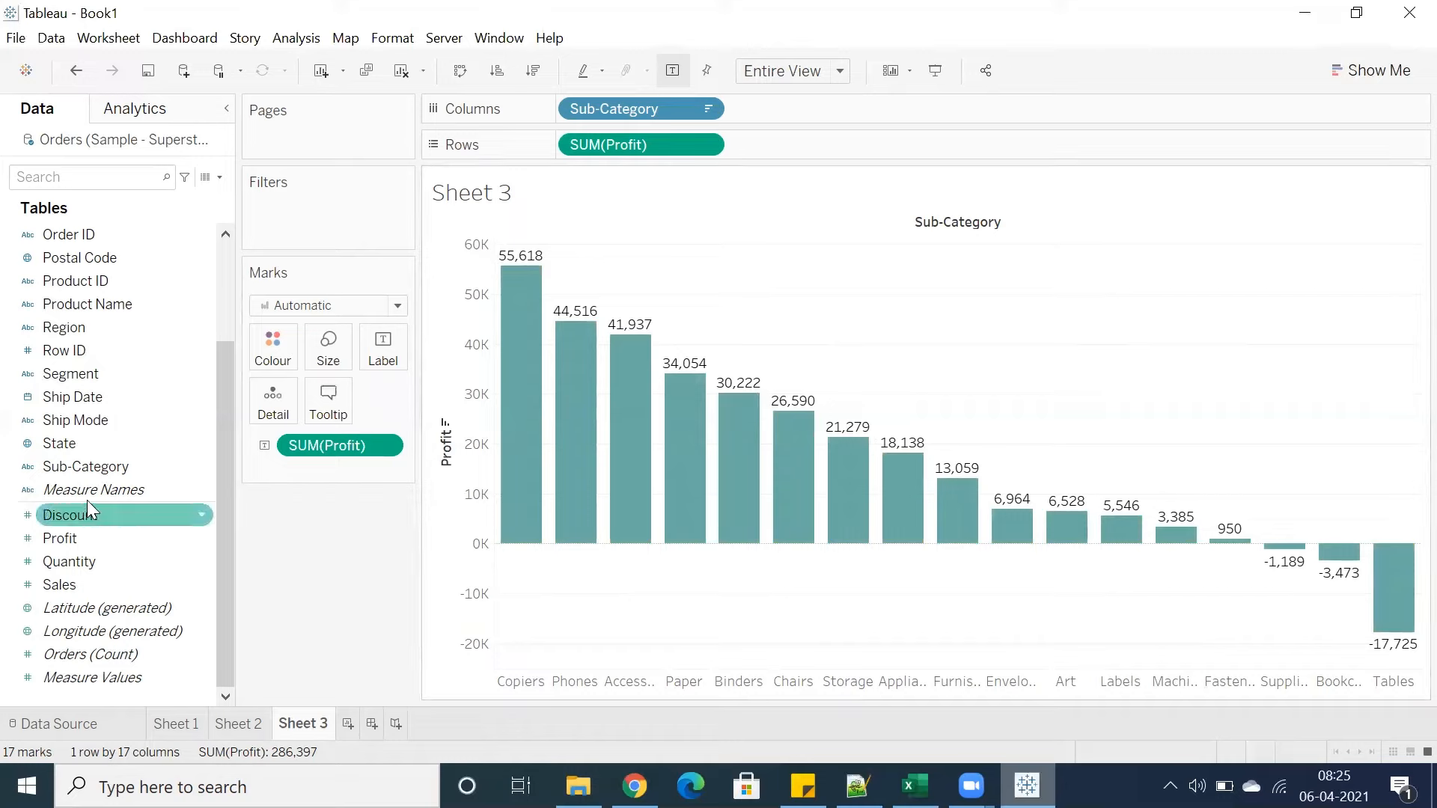
Select the loss-making bars and the profitable bars in turn to compare their combined profit totals
click(105, 517)
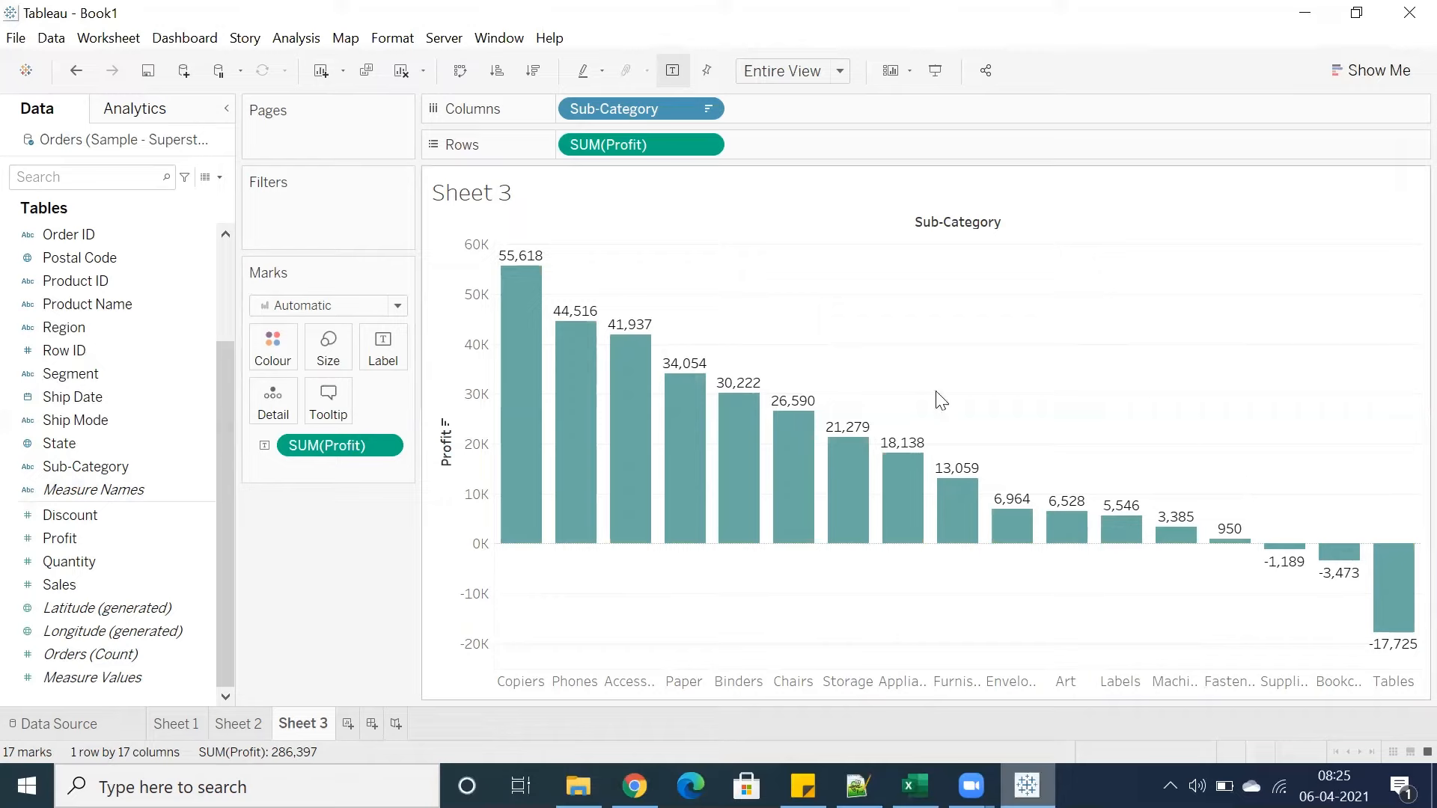
drag(1251, 442, 1398, 689)
click(1296, 633)
drag(1258, 482, 1382, 643)
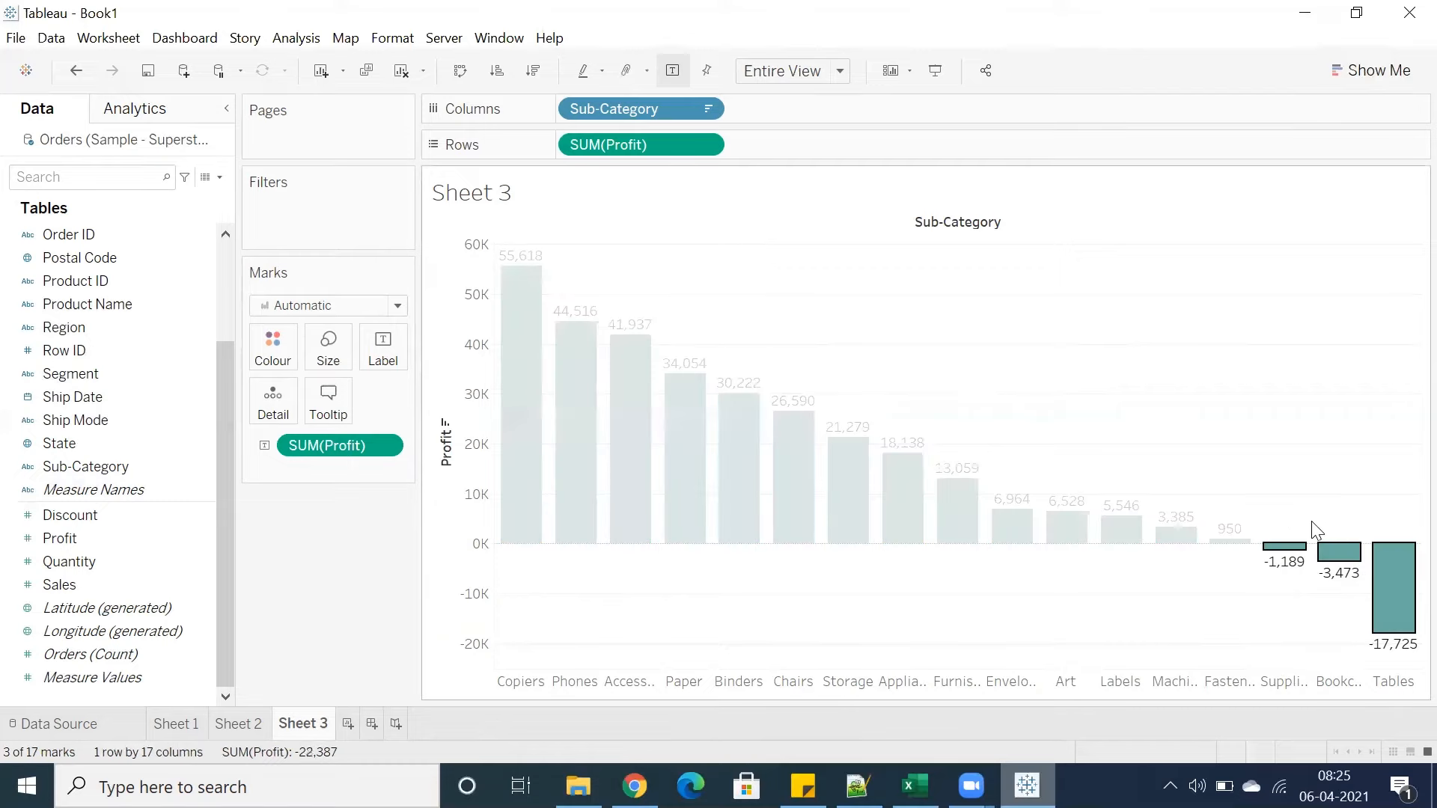
click(1274, 500)
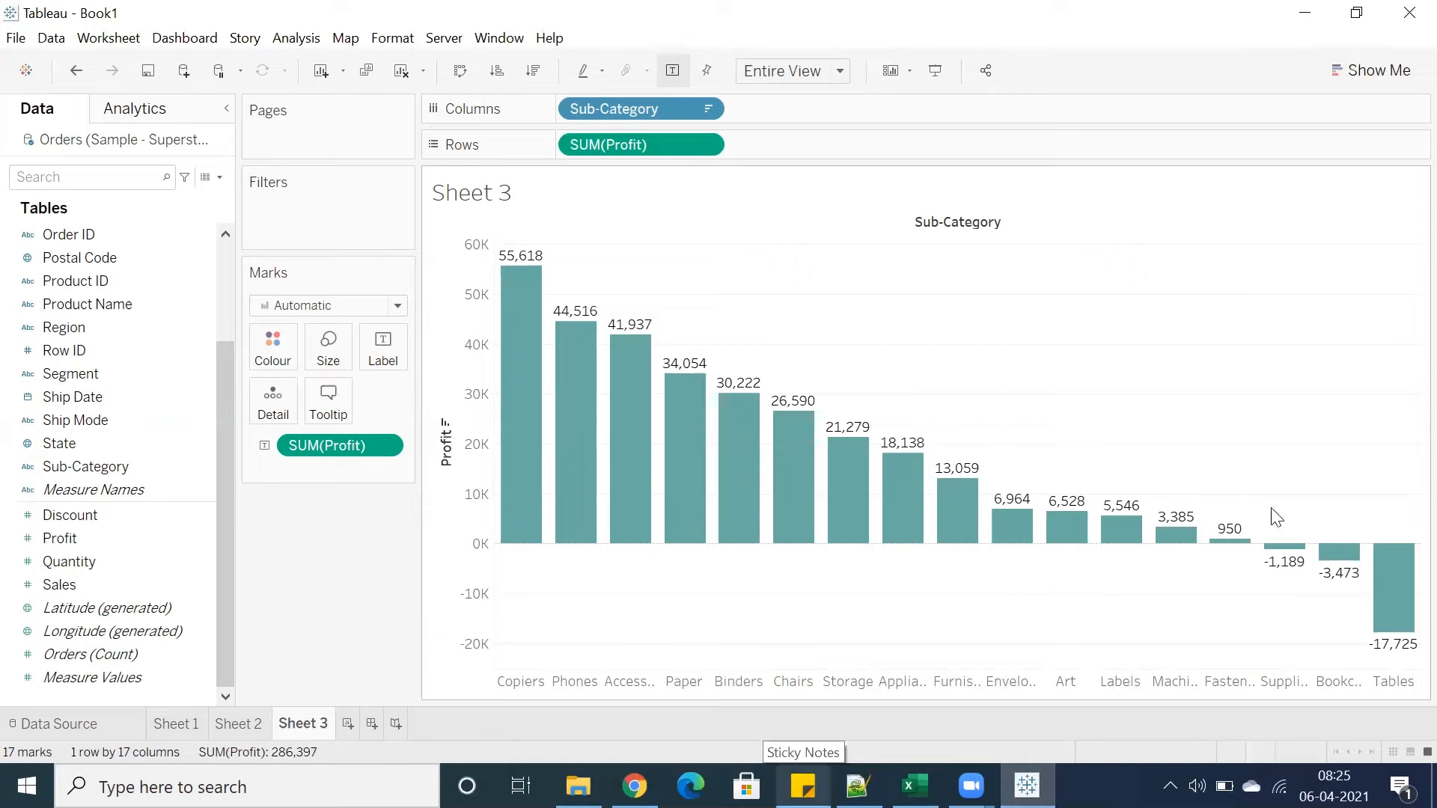
drag(1276, 511, 1408, 637)
drag(1251, 501, 471, 393)
click(988, 330)
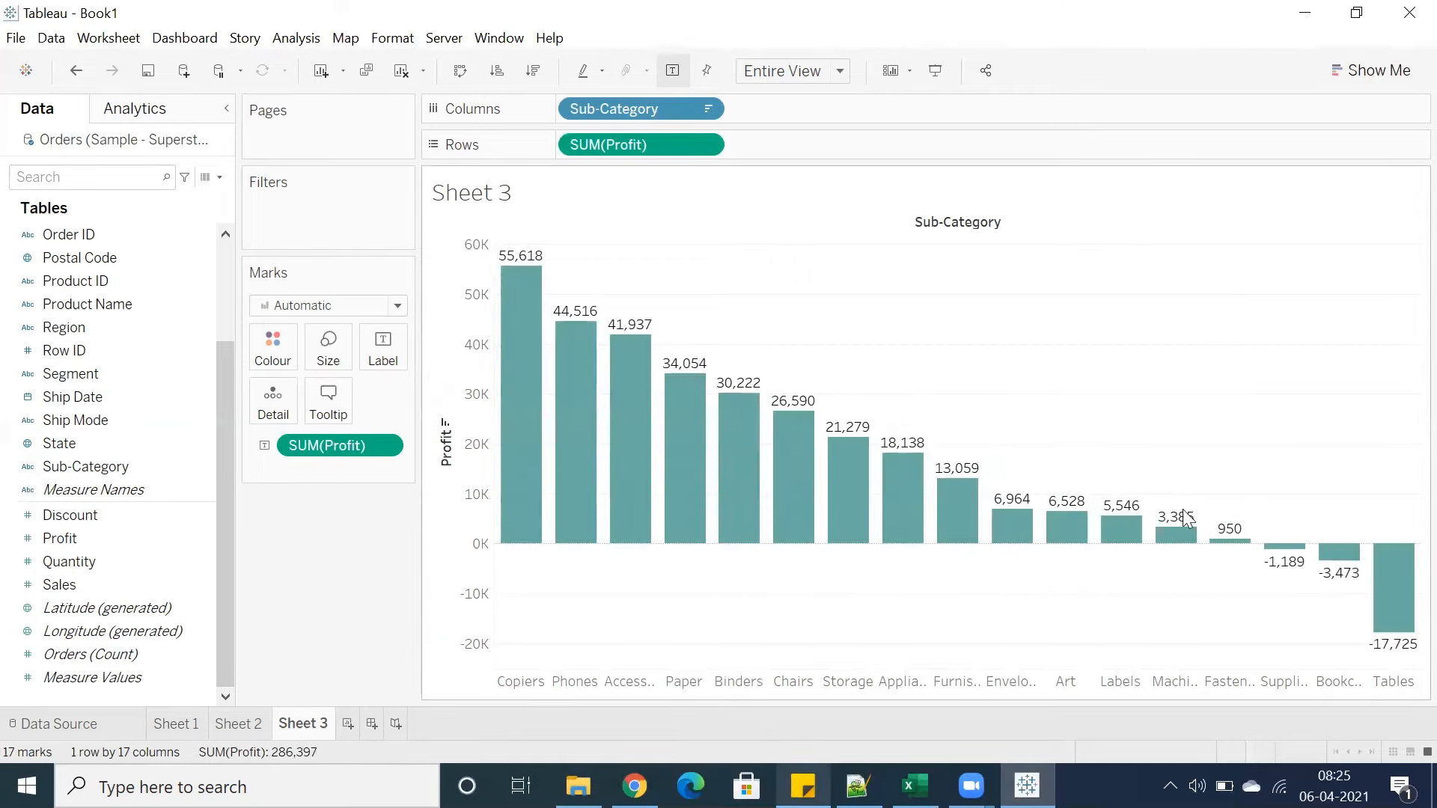
drag(1256, 540, 438, 549)
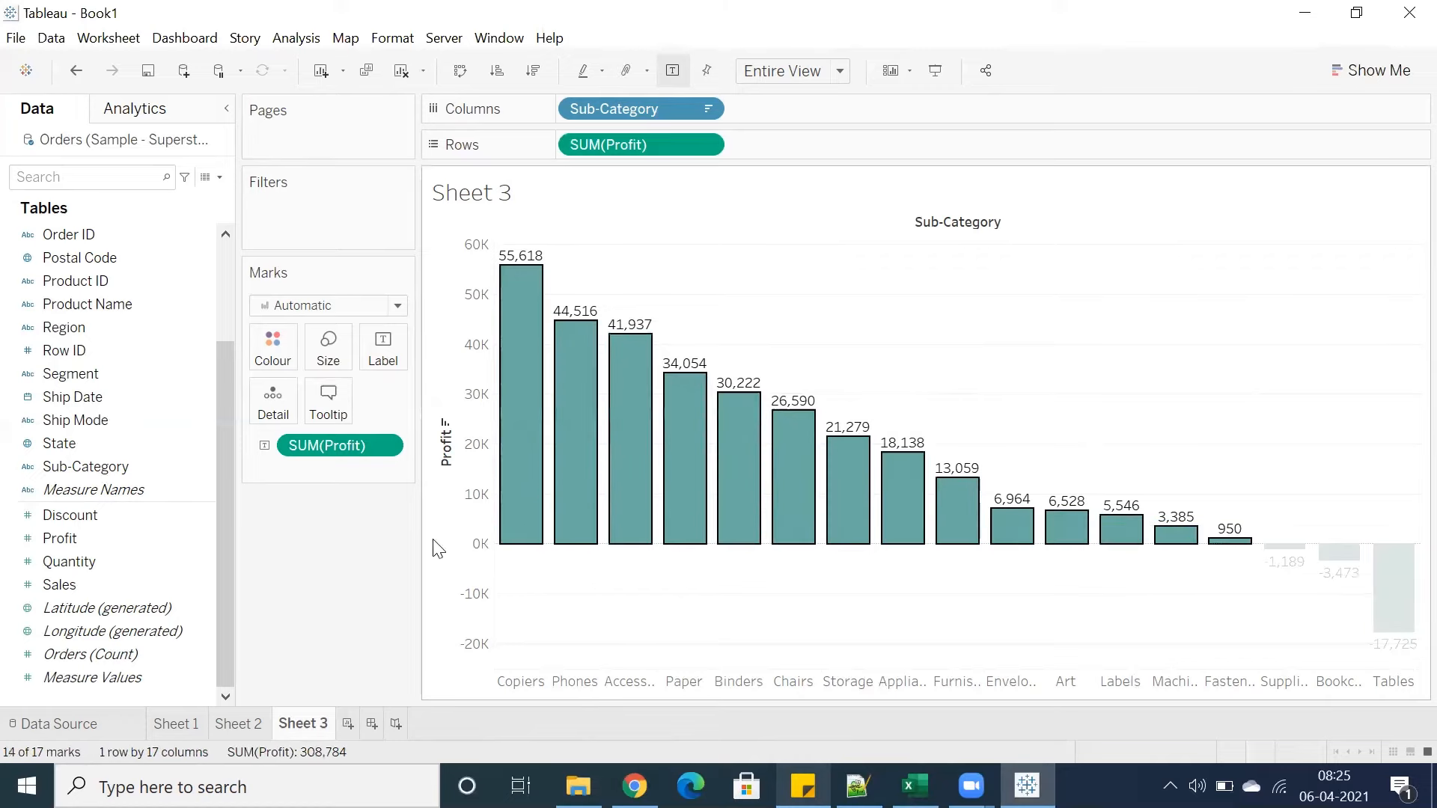
click(1077, 378)
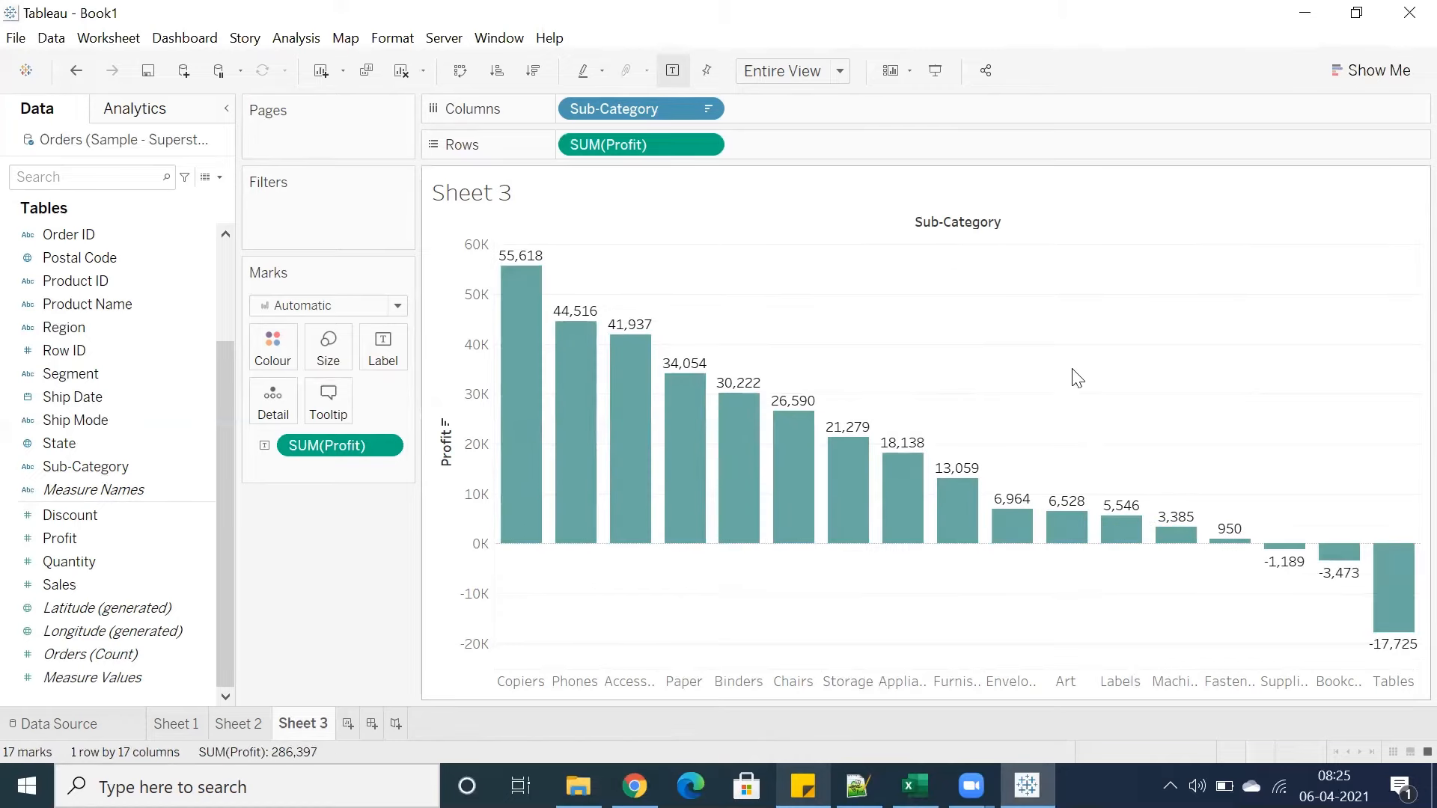
Edit the sheet title, clearing the sheet name placeholder to write a new title
double_click(638, 196)
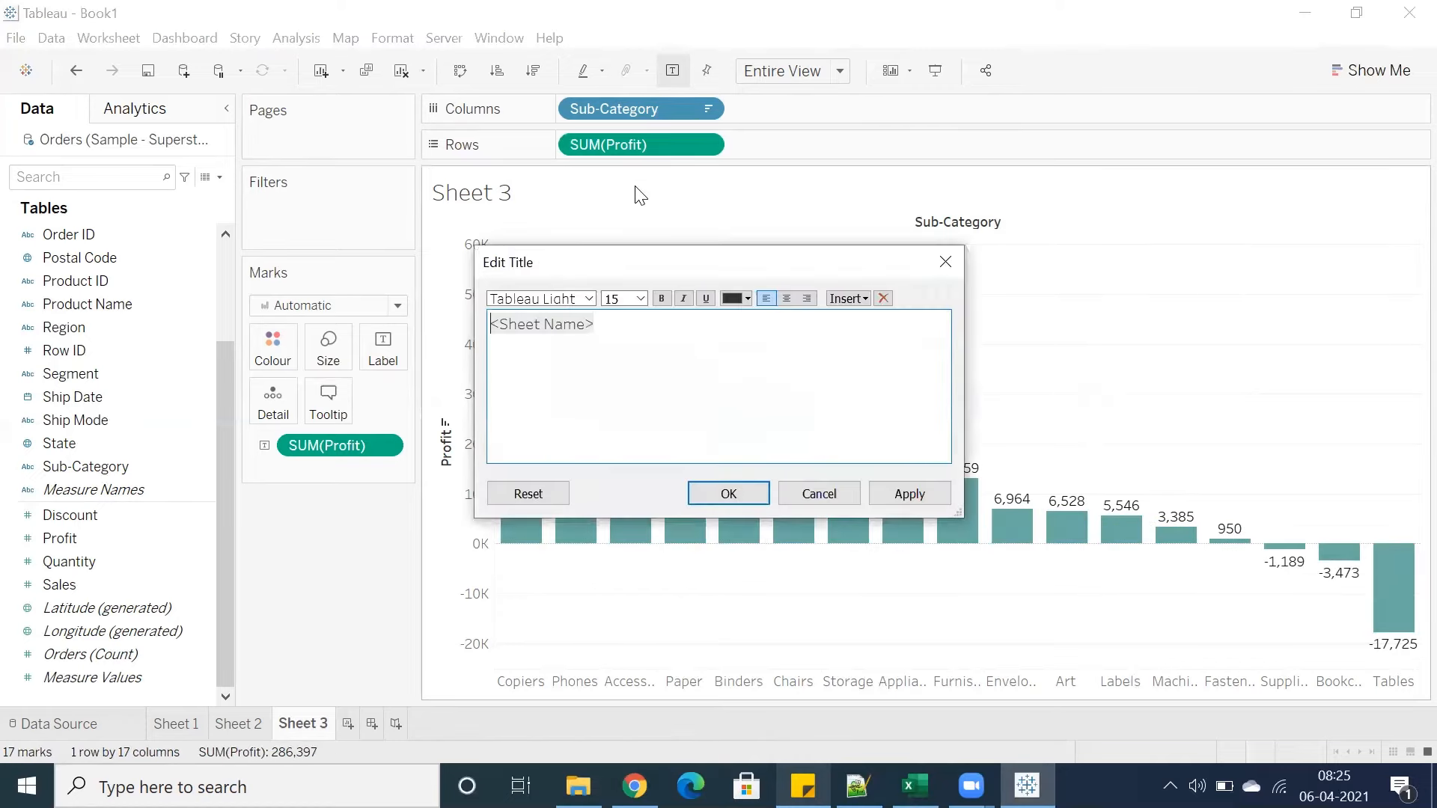
key(Delete)
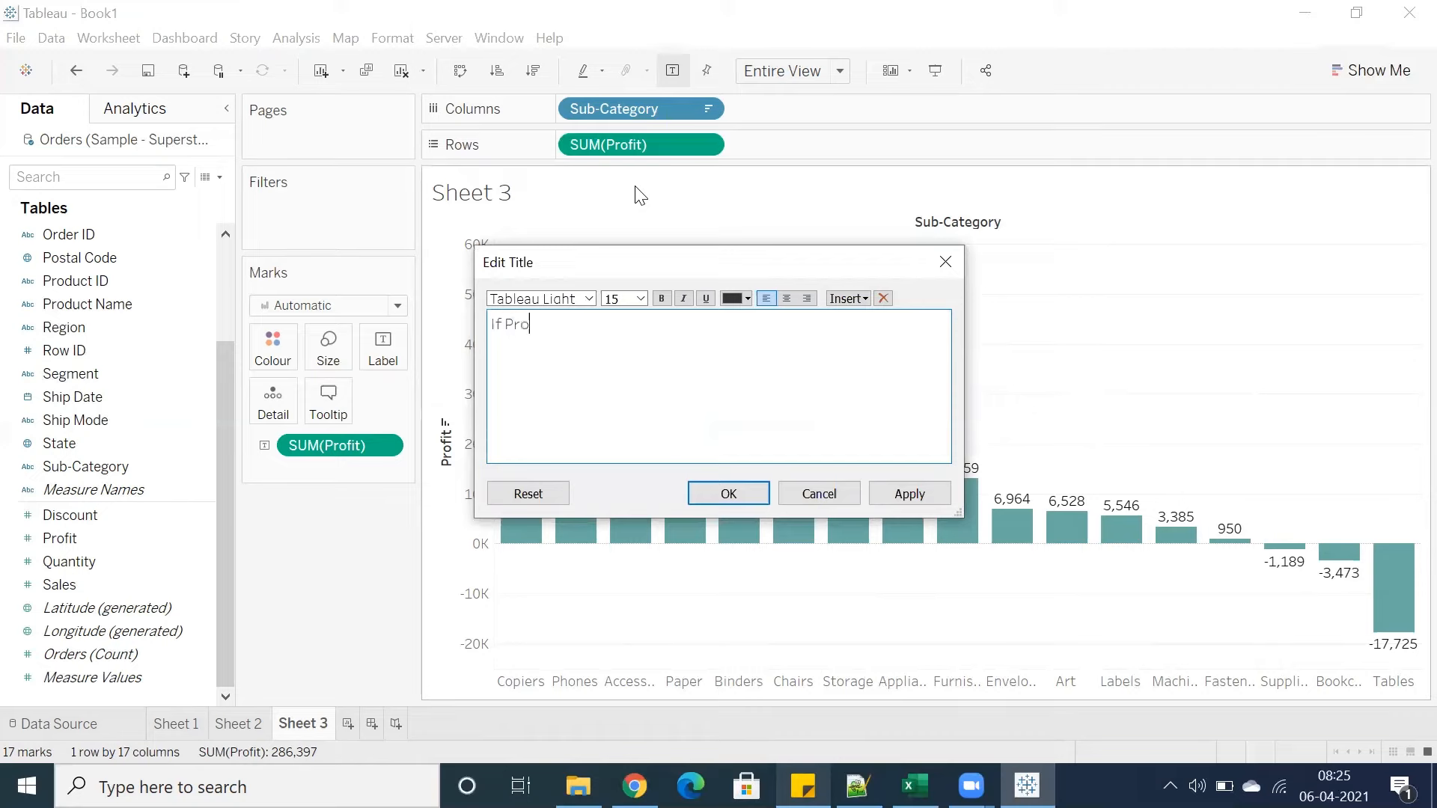
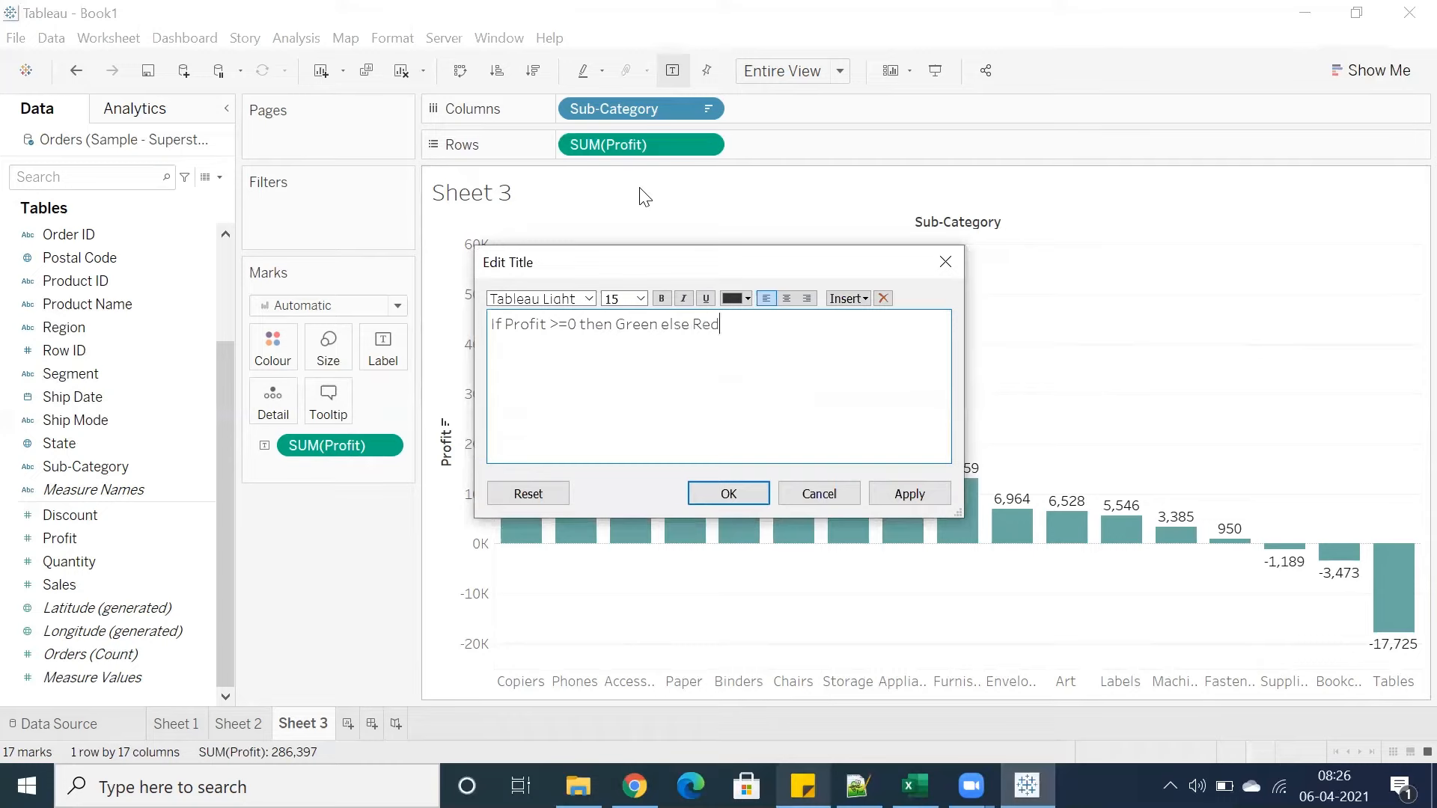
Make the whole sheet title bold and confirm the title edit
key(ctrl+a)
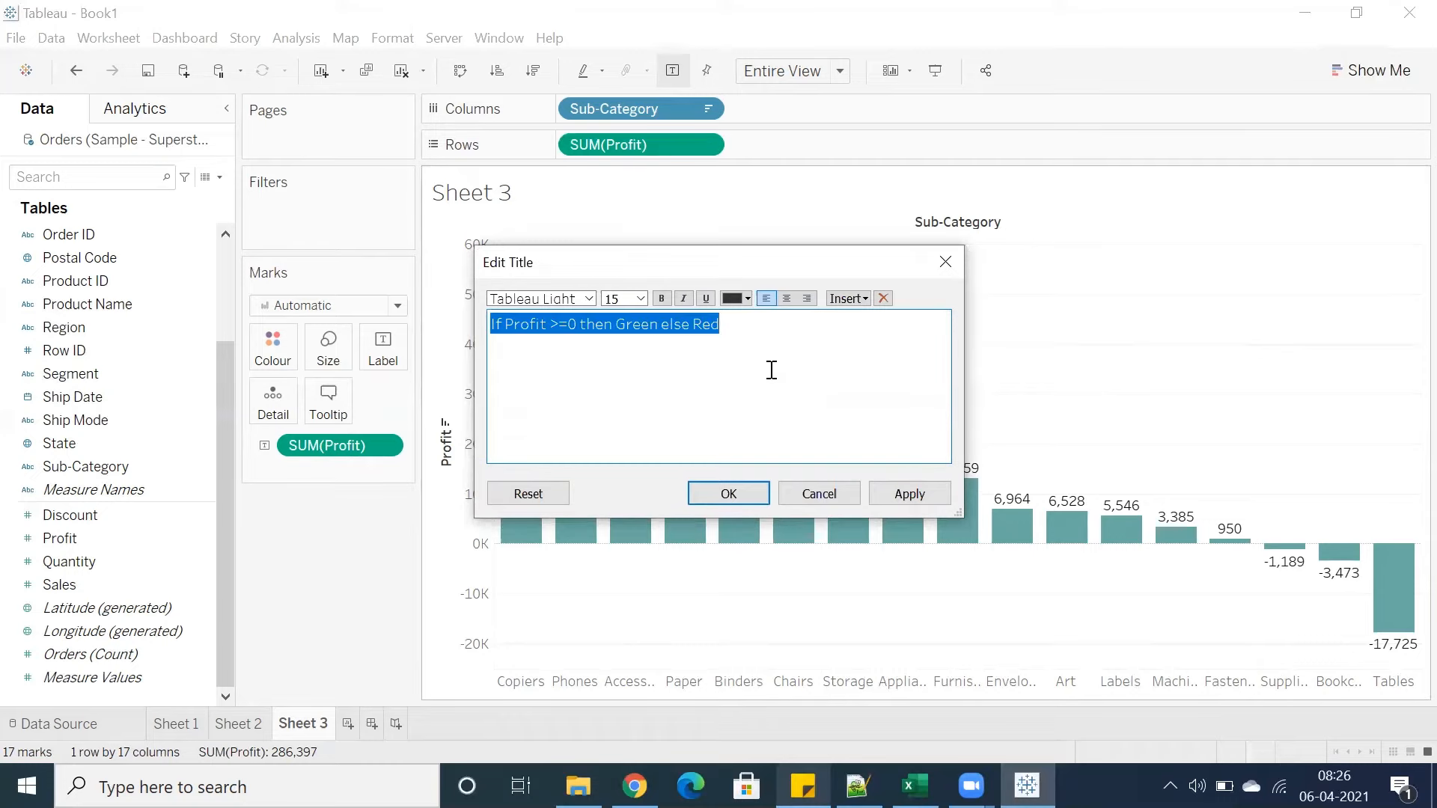
click(662, 299)
click(728, 493)
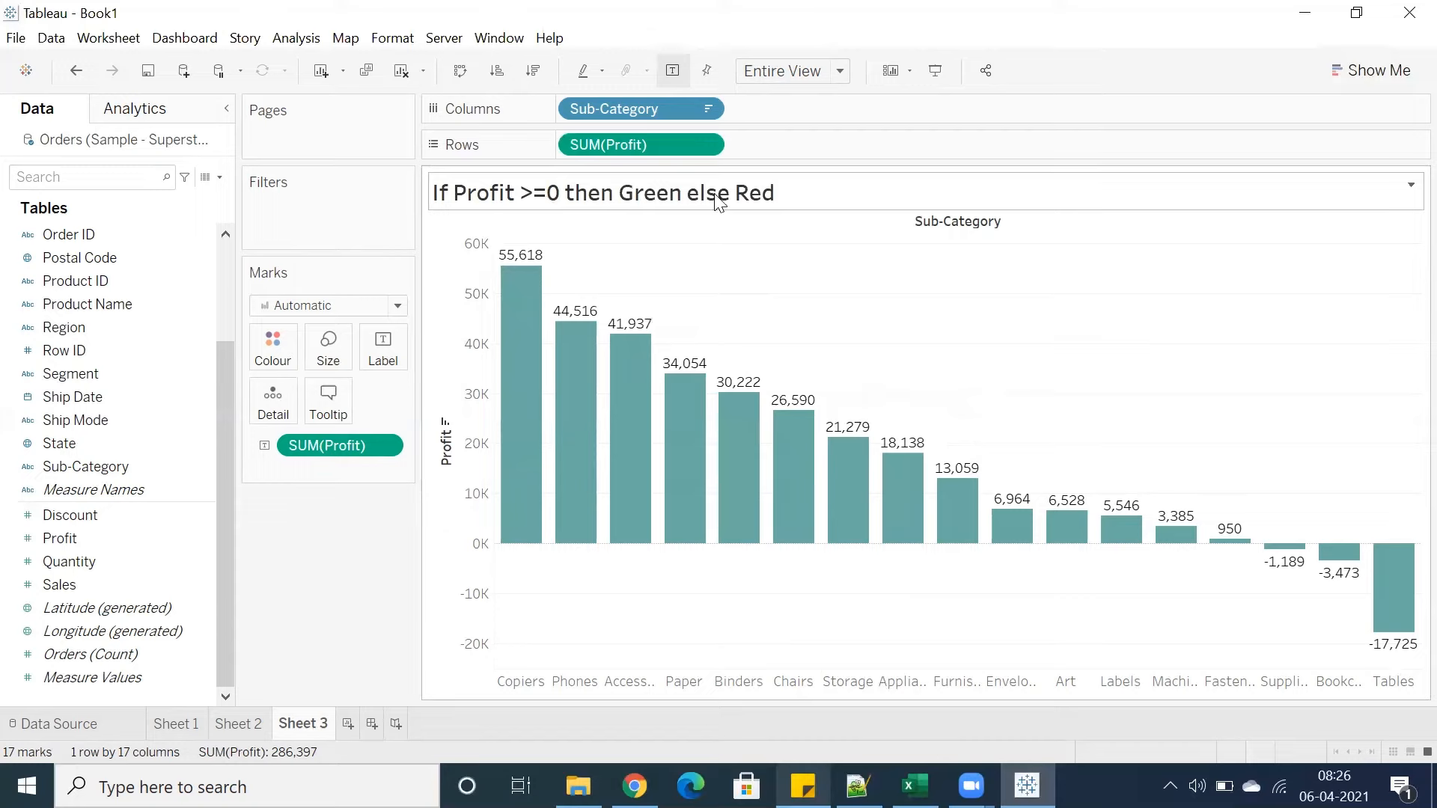
Create a calculated field with the formula IF SUM([Profit])>=0 THEN "Green" ELSE "Red" END
click(273, 348)
click(524, 597)
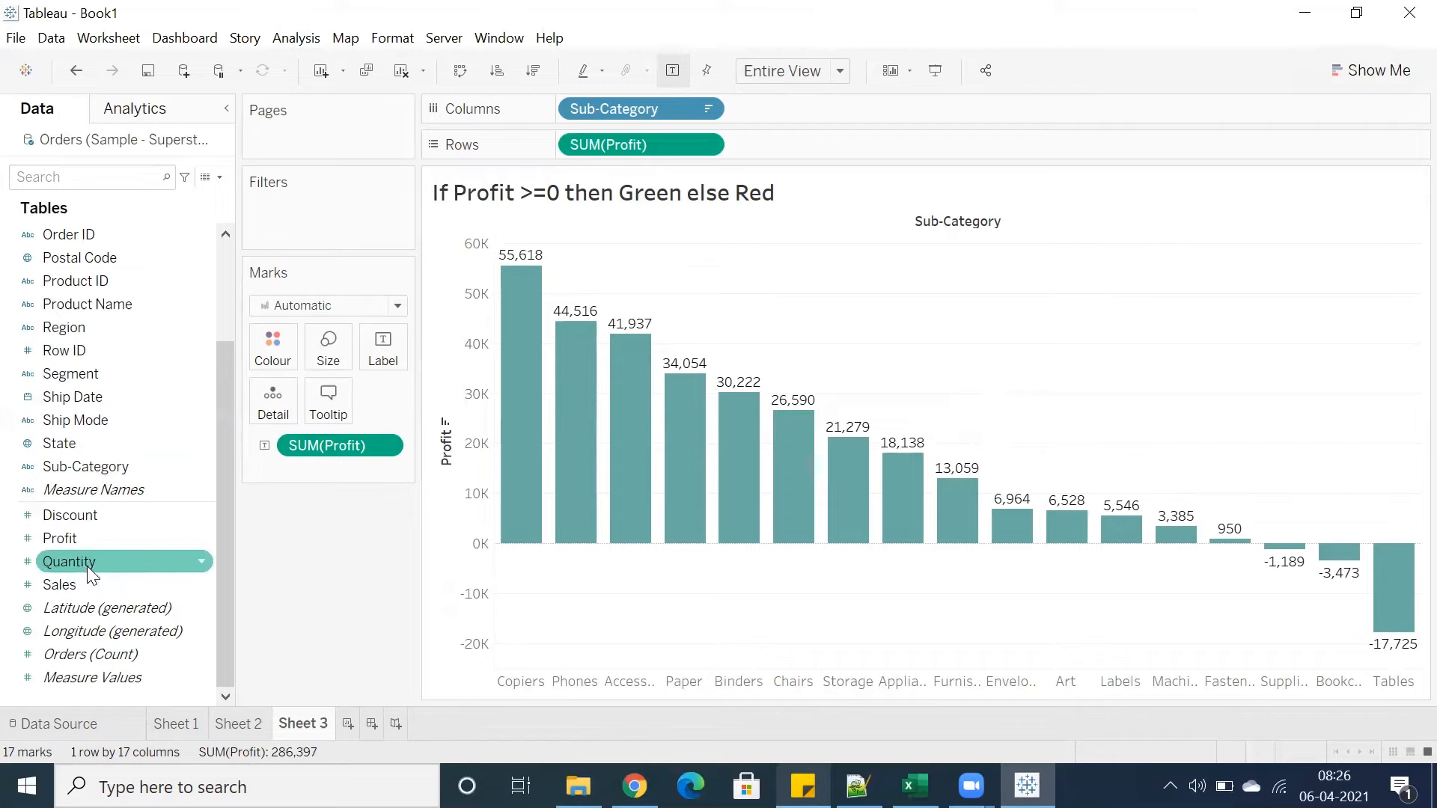
click(295, 38)
click(311, 464)
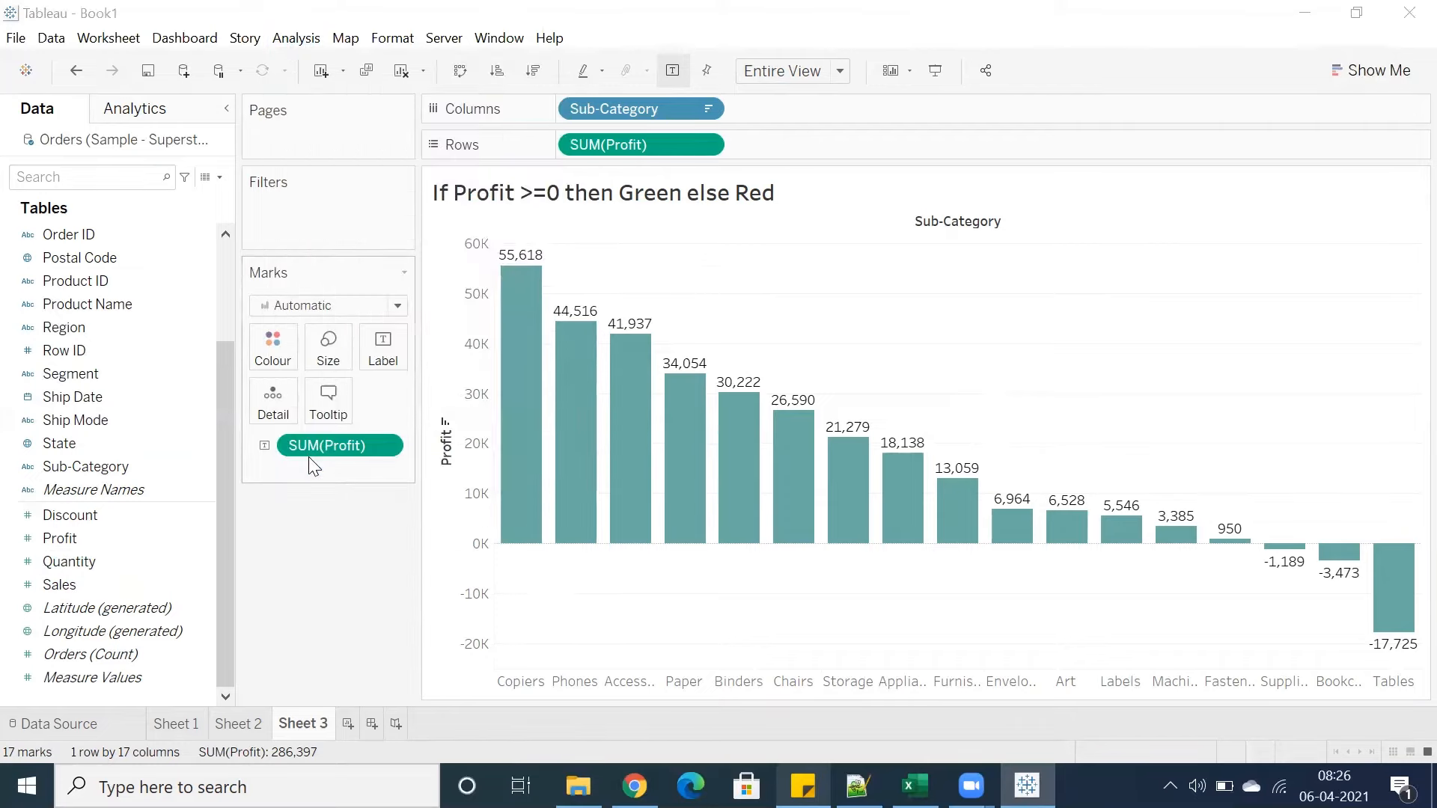
drag(703, 504, 442, 386)
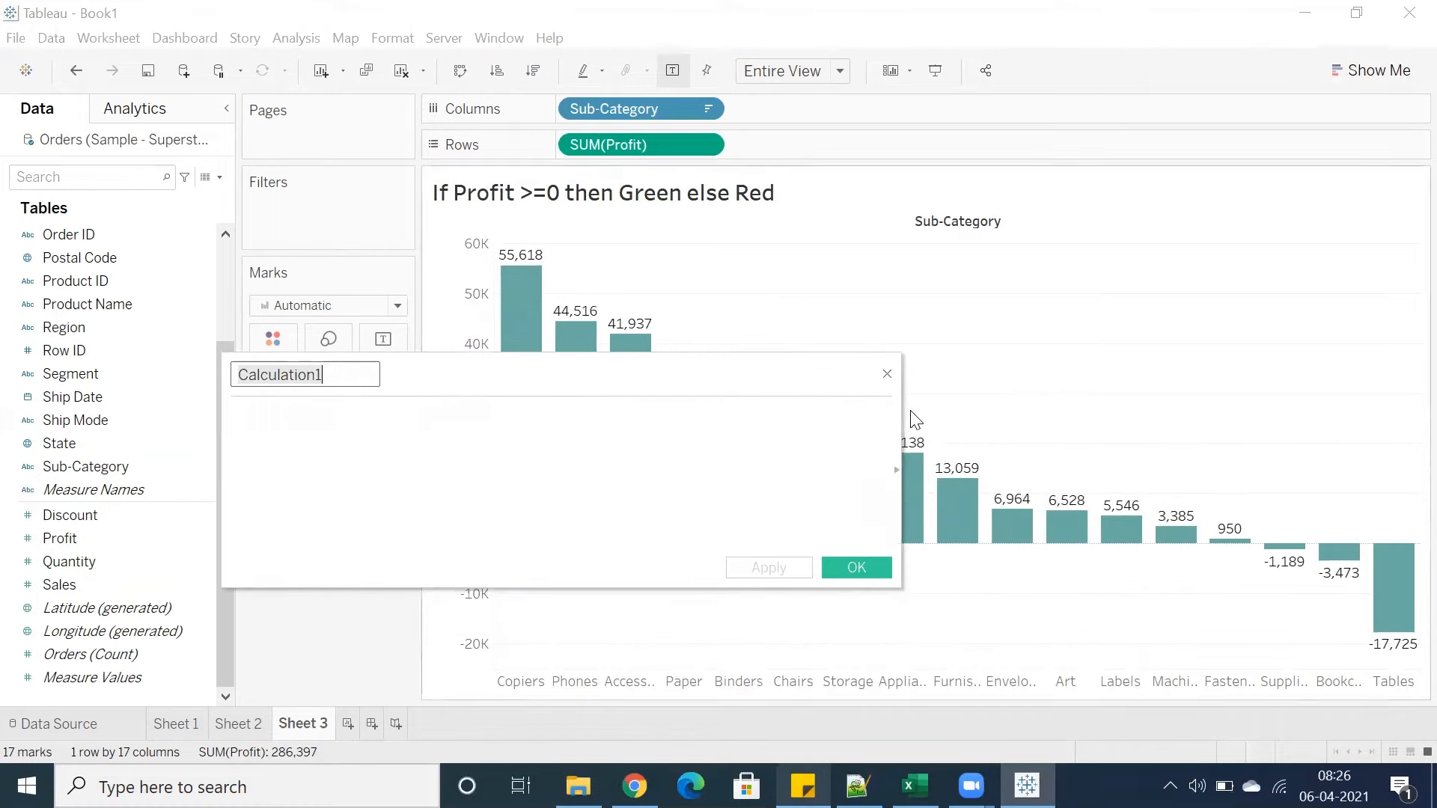
drag(902, 418, 1136, 423)
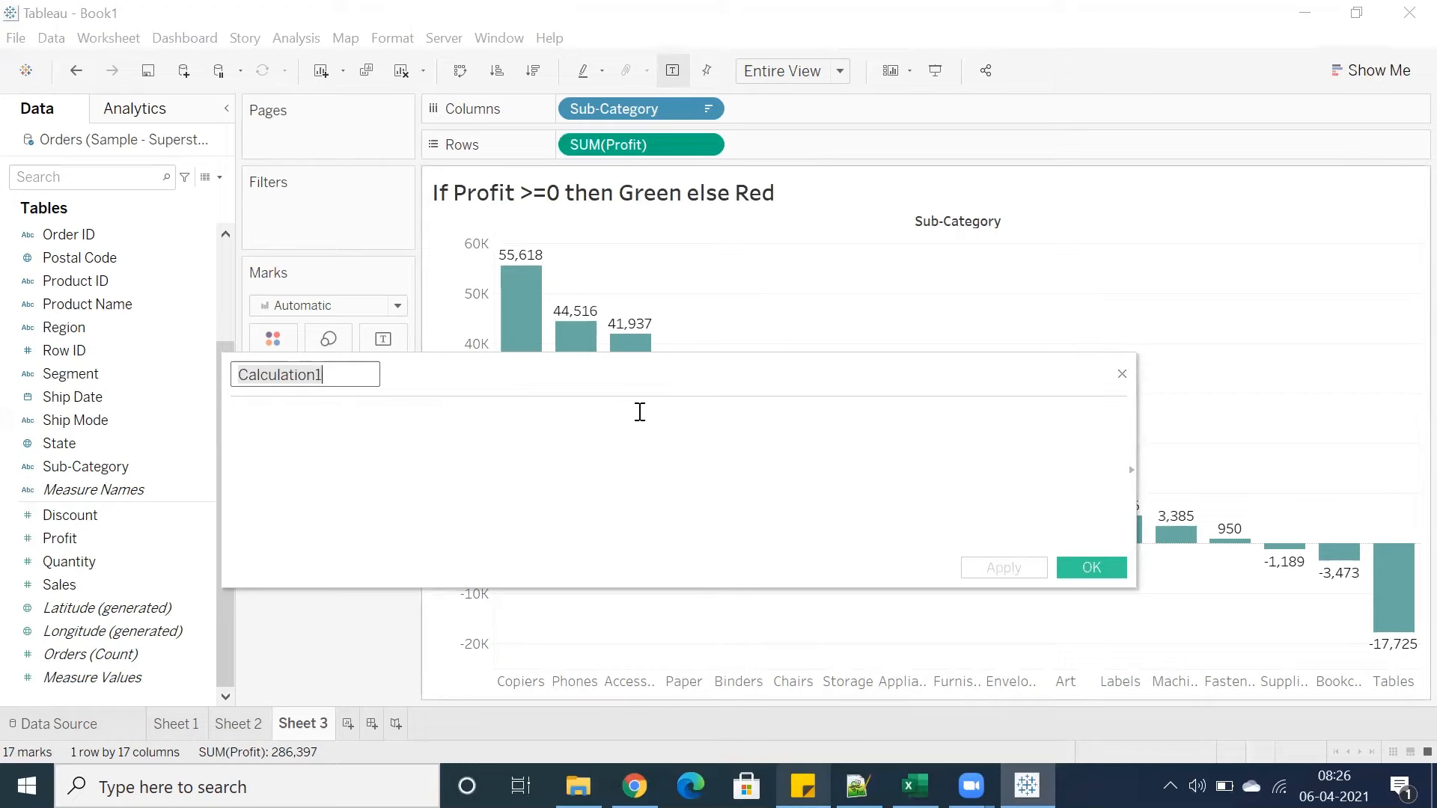
drag(634, 378, 688, 402)
click(532, 451)
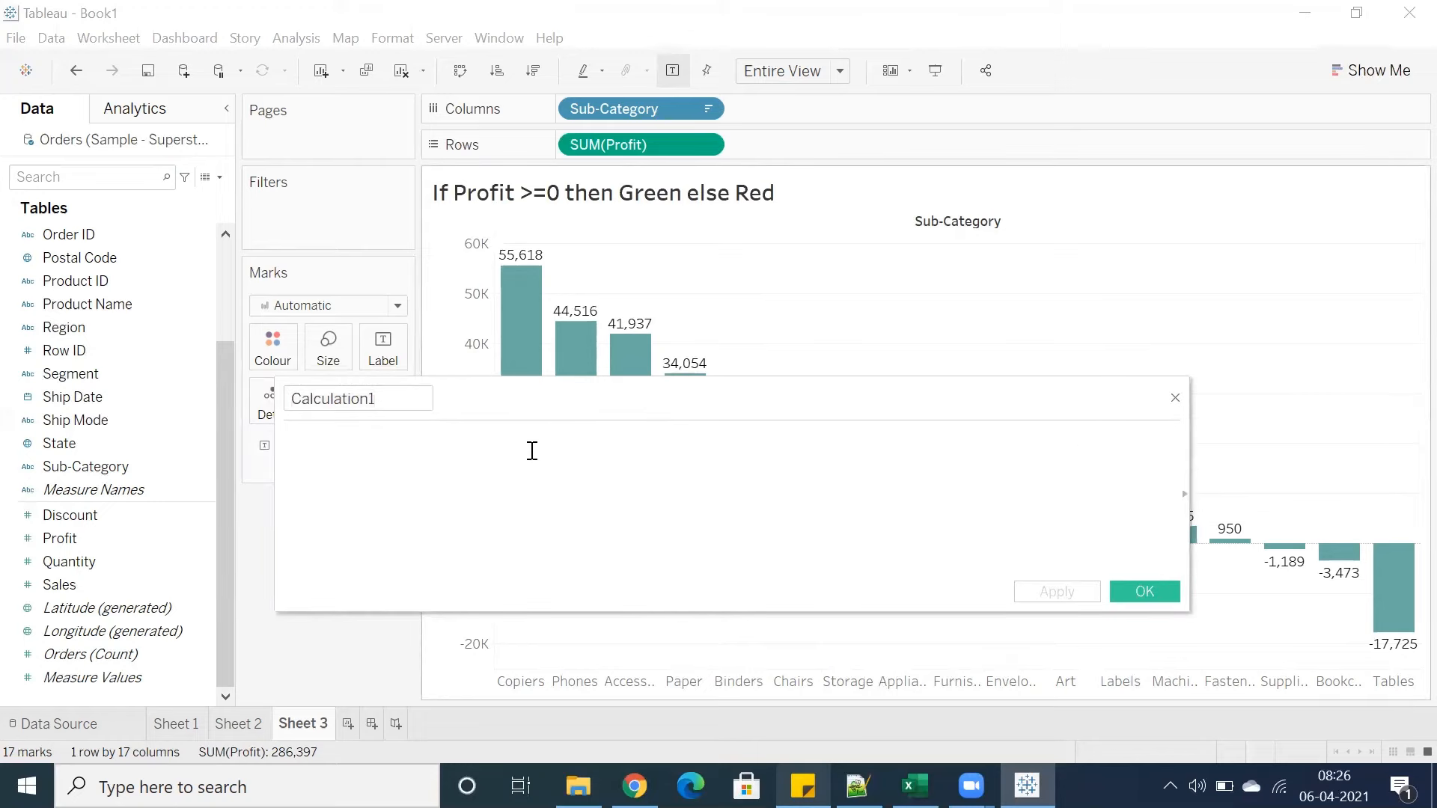
text(IF sum(prof)
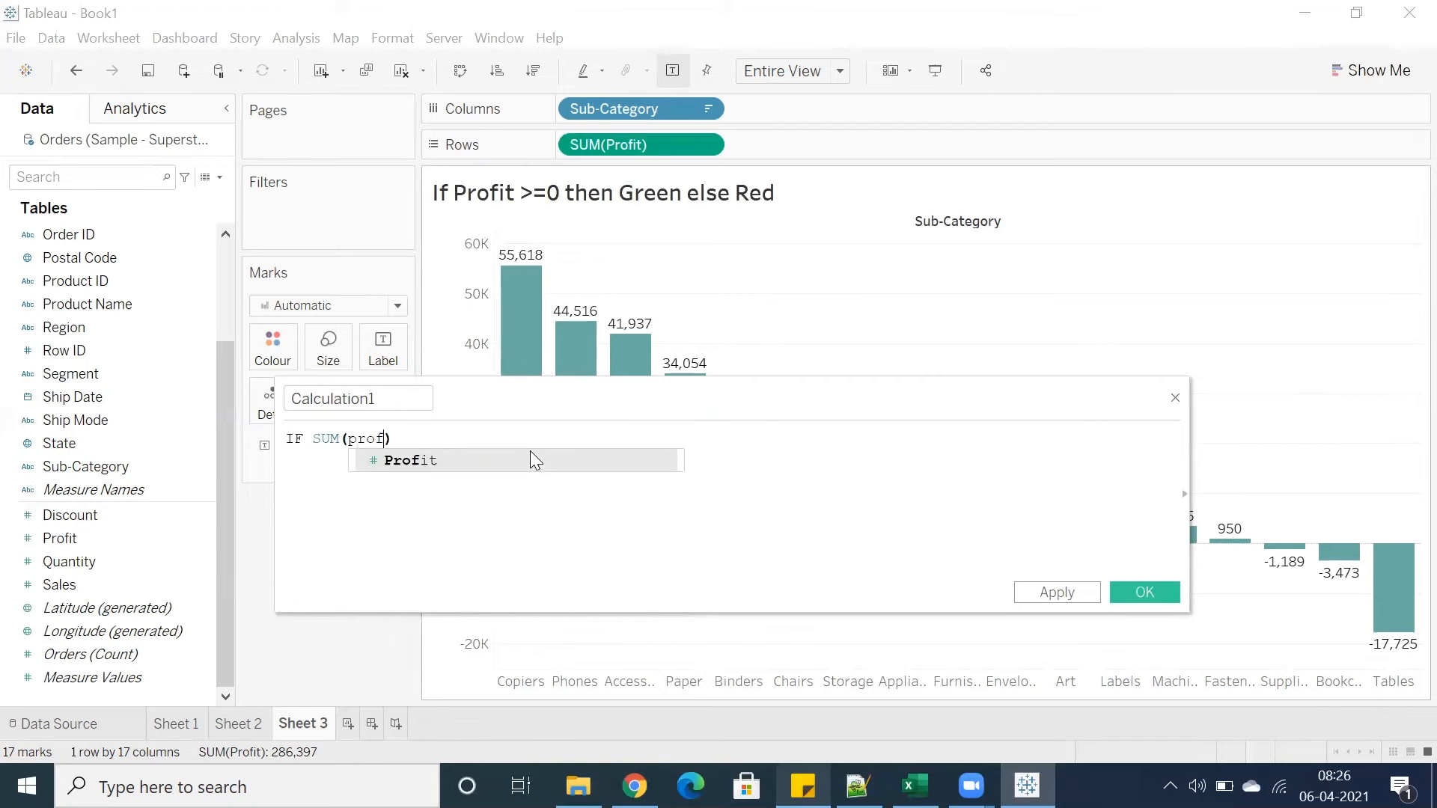
key(Return)
text(>)
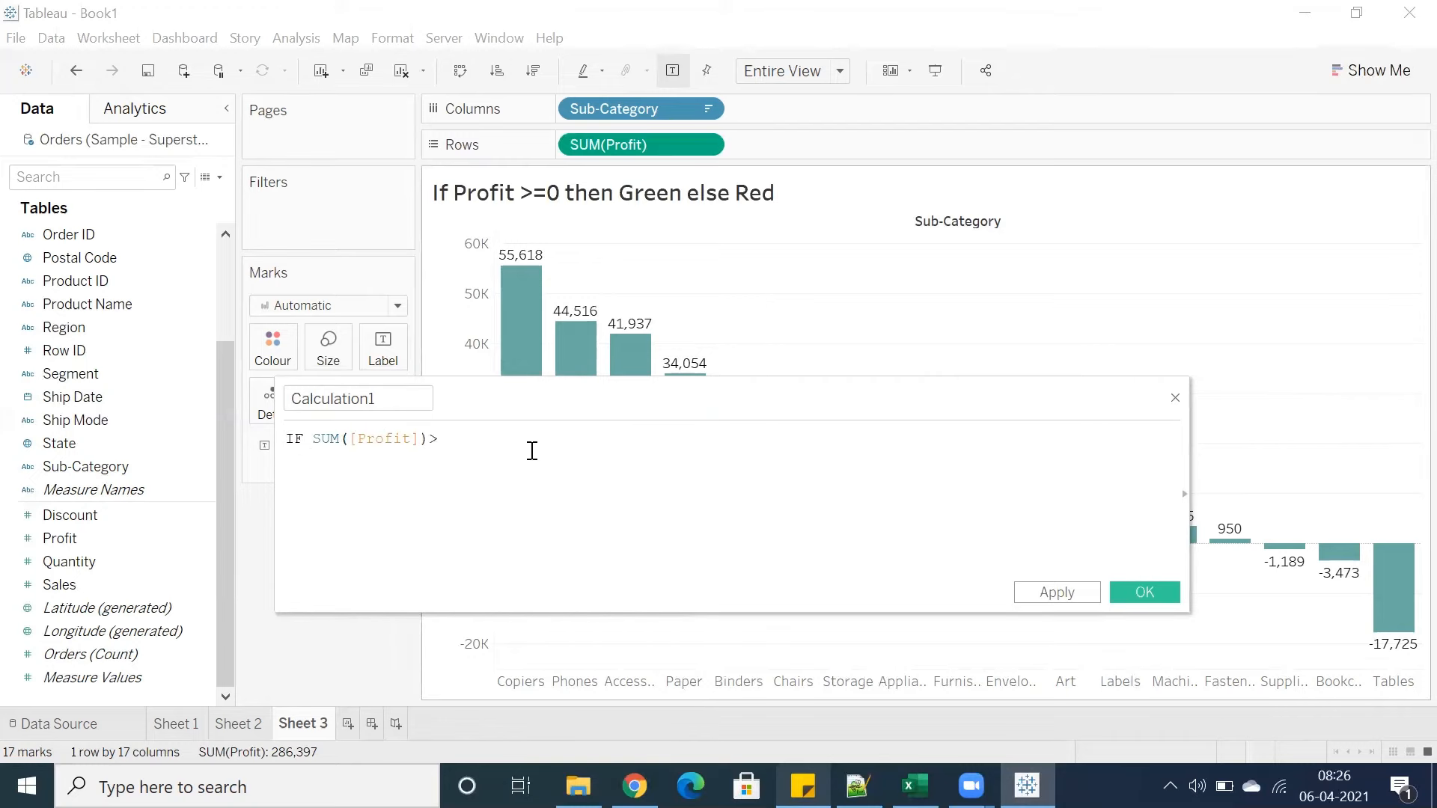
text(=0 THEN "Green" ELSE "Red" END)
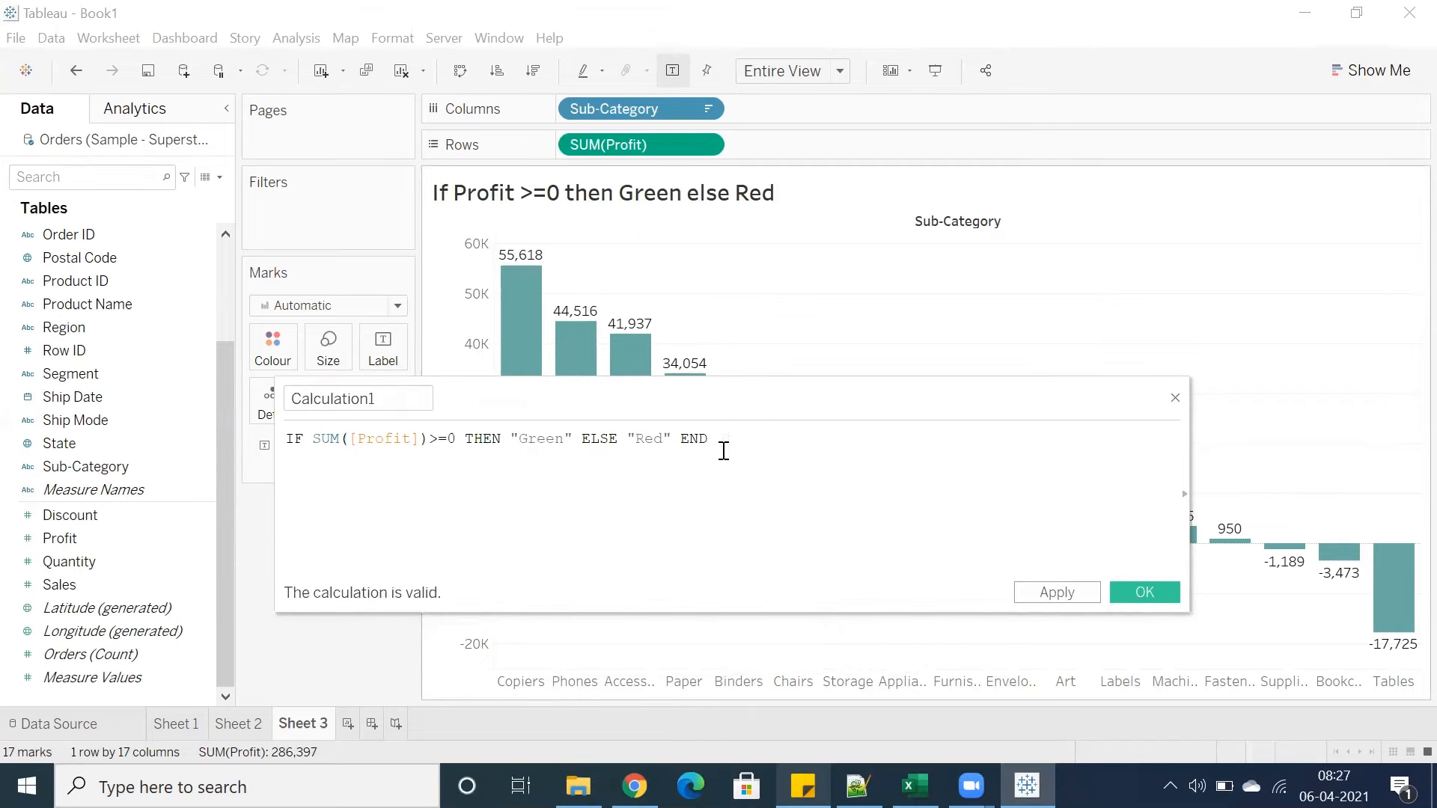
Copy the formula, name the calculated field Color Ind and save it
drag(720, 445, 257, 437)
key(ctrl+c)
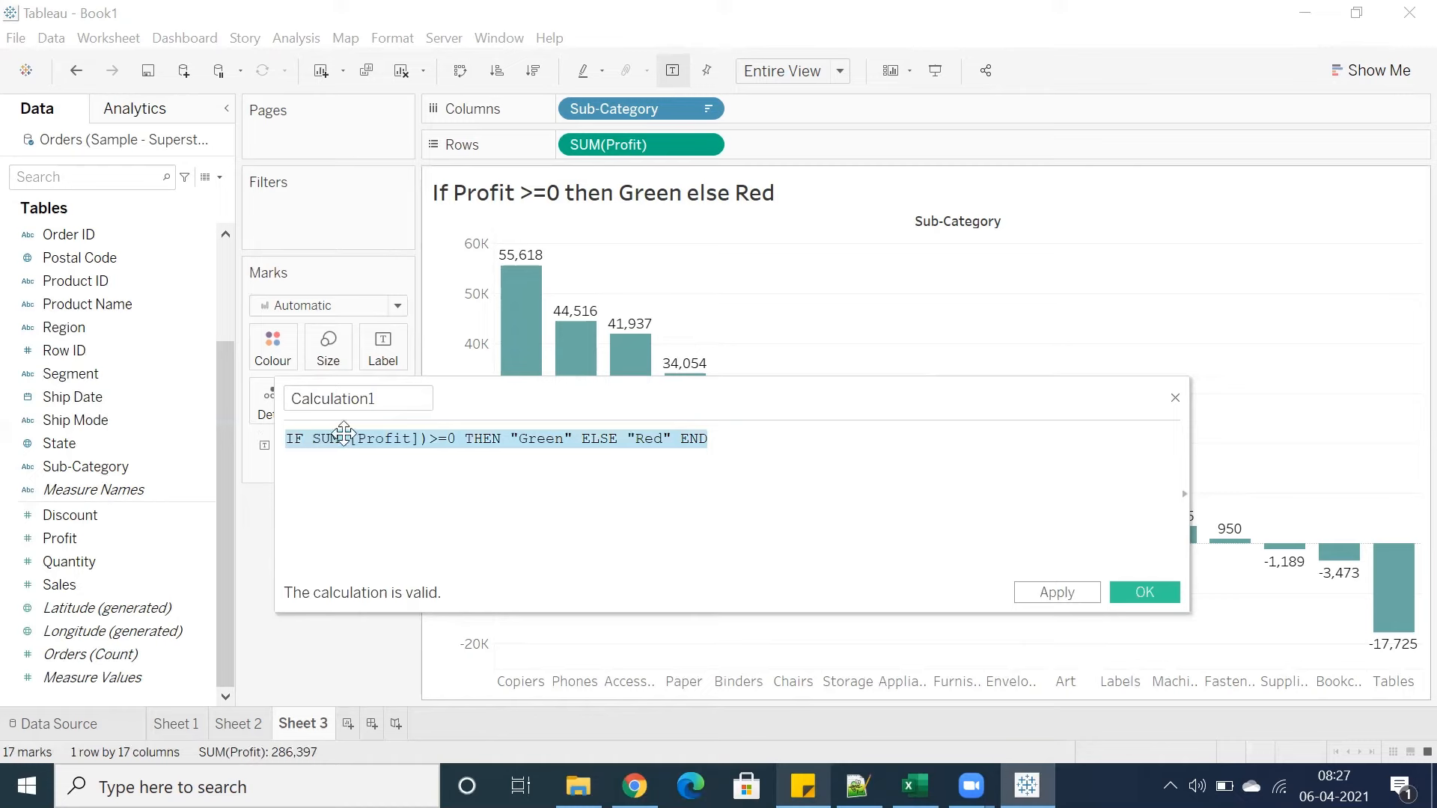
double_click(288, 395)
text(Color Ind)
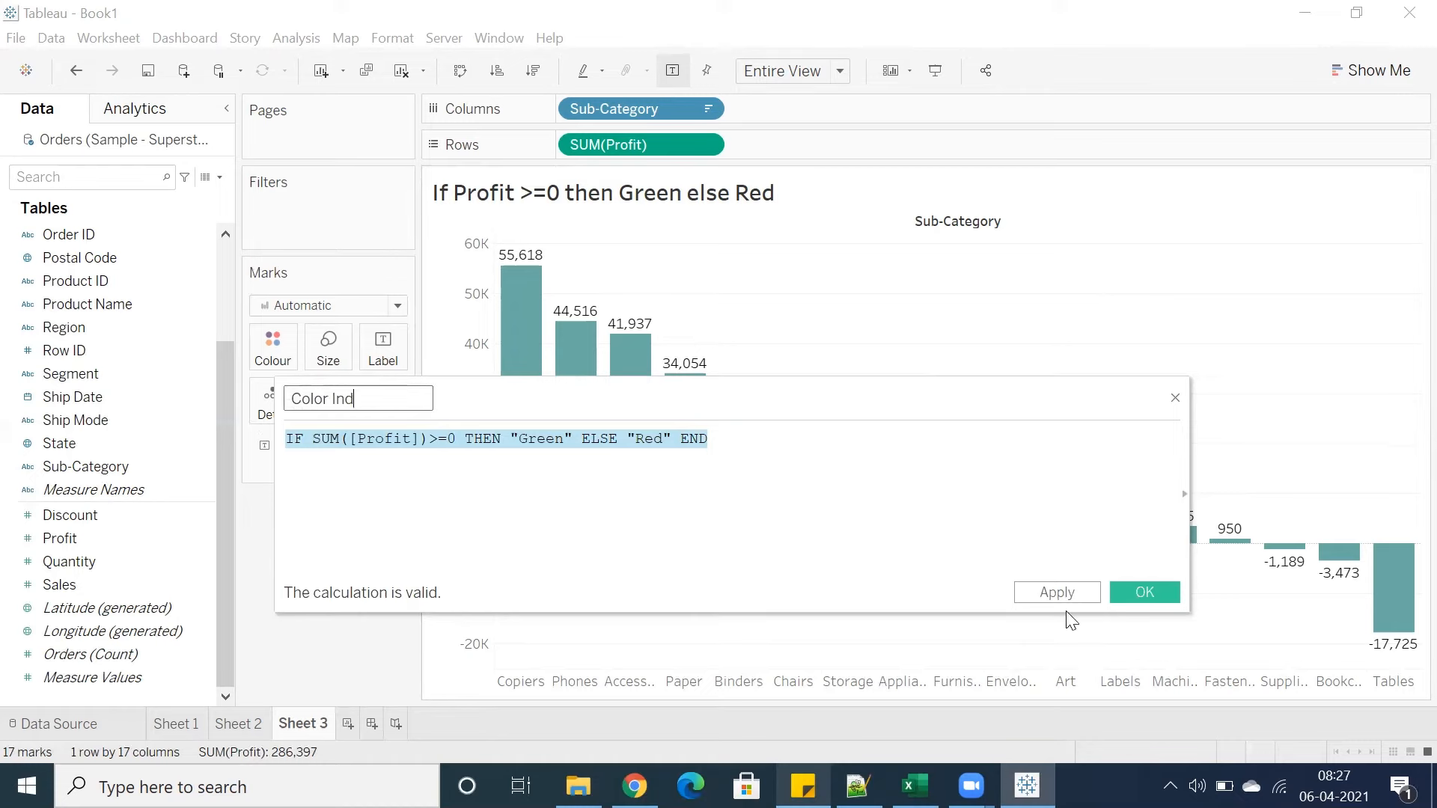
click(1132, 595)
Replace the sheet title with the copied formula text
double_click(816, 206)
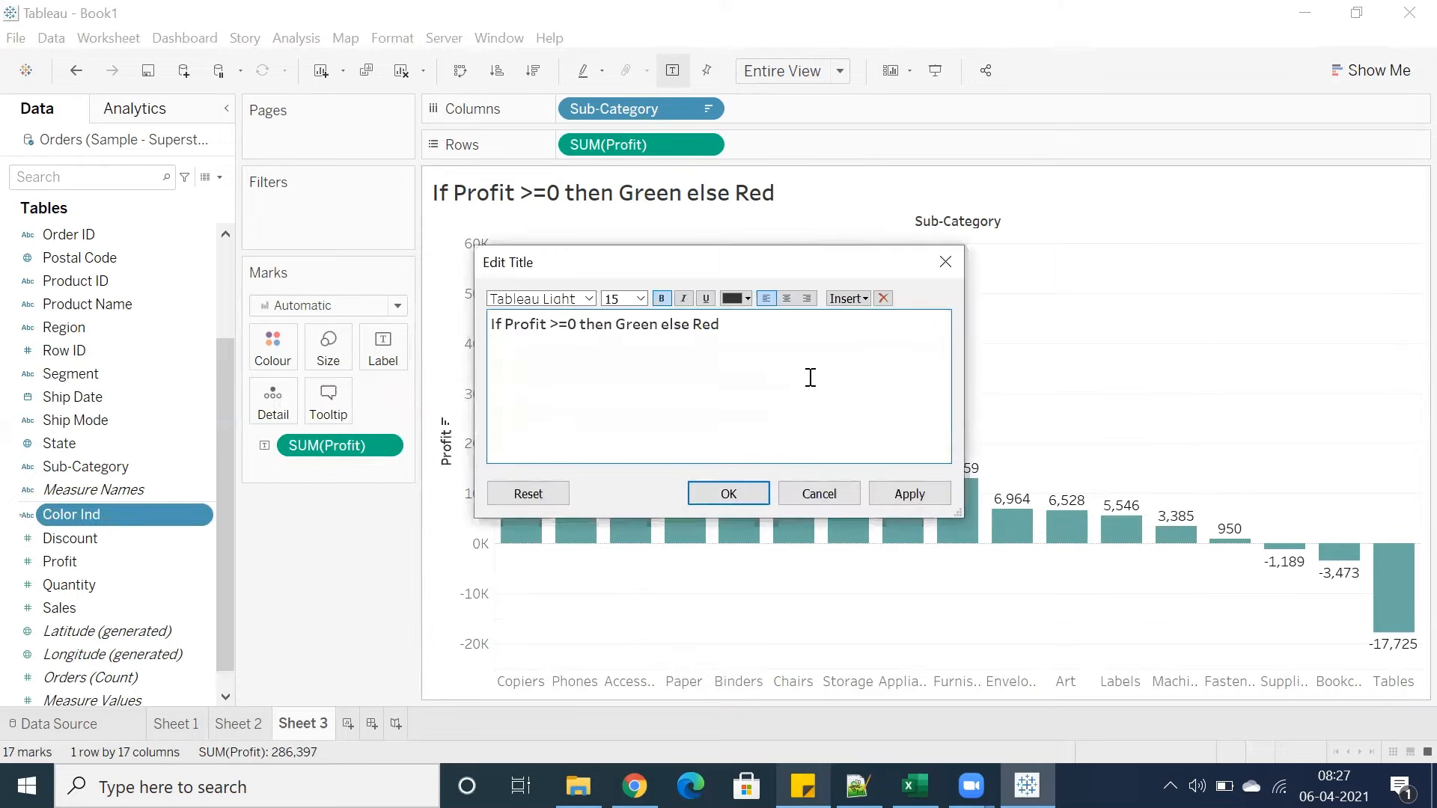
key(ctrl+a)
key(ctrl+v)
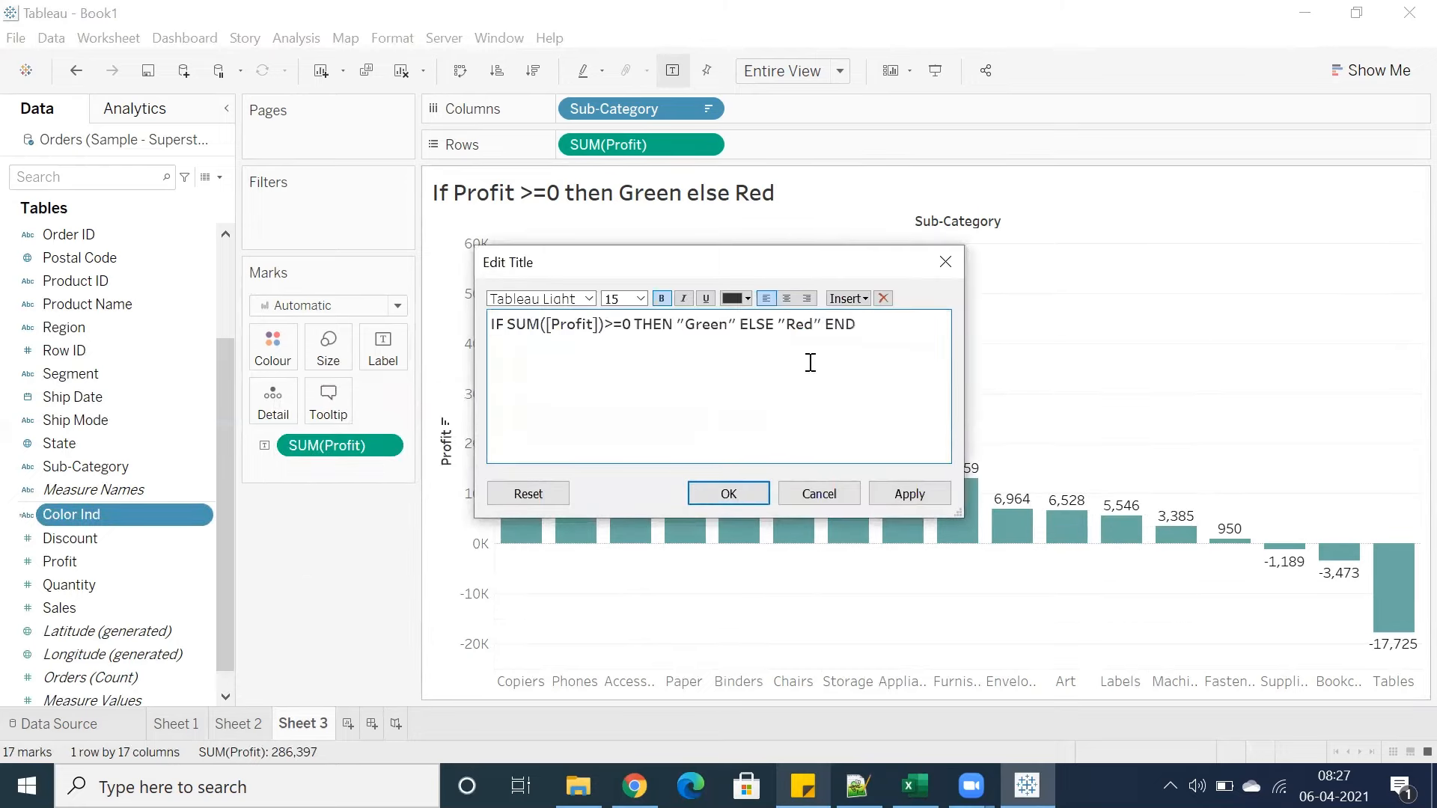
click(728, 493)
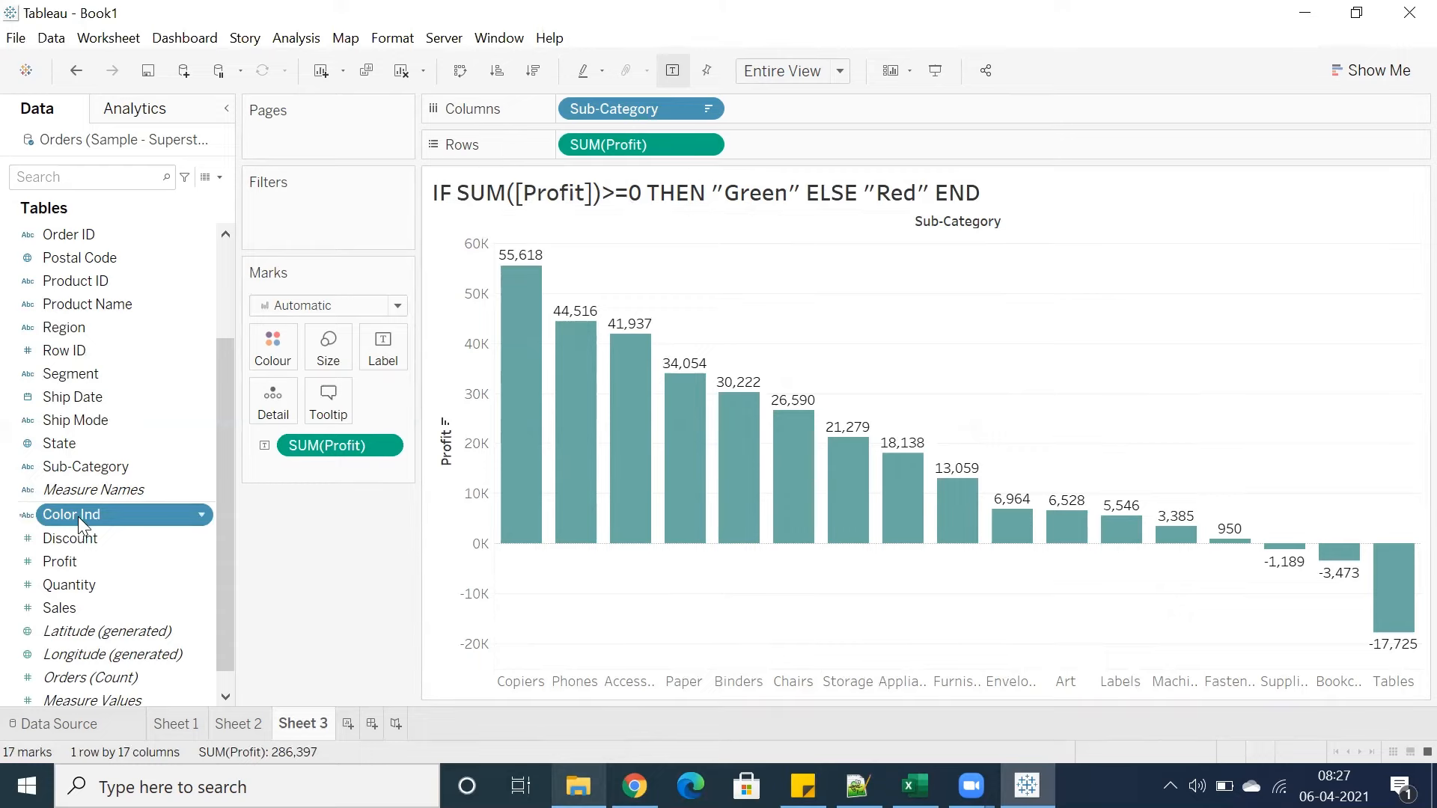
Colour the bars by the Color Ind field and highlight the Red and Green legend groups in turn
drag(133, 526, 270, 355)
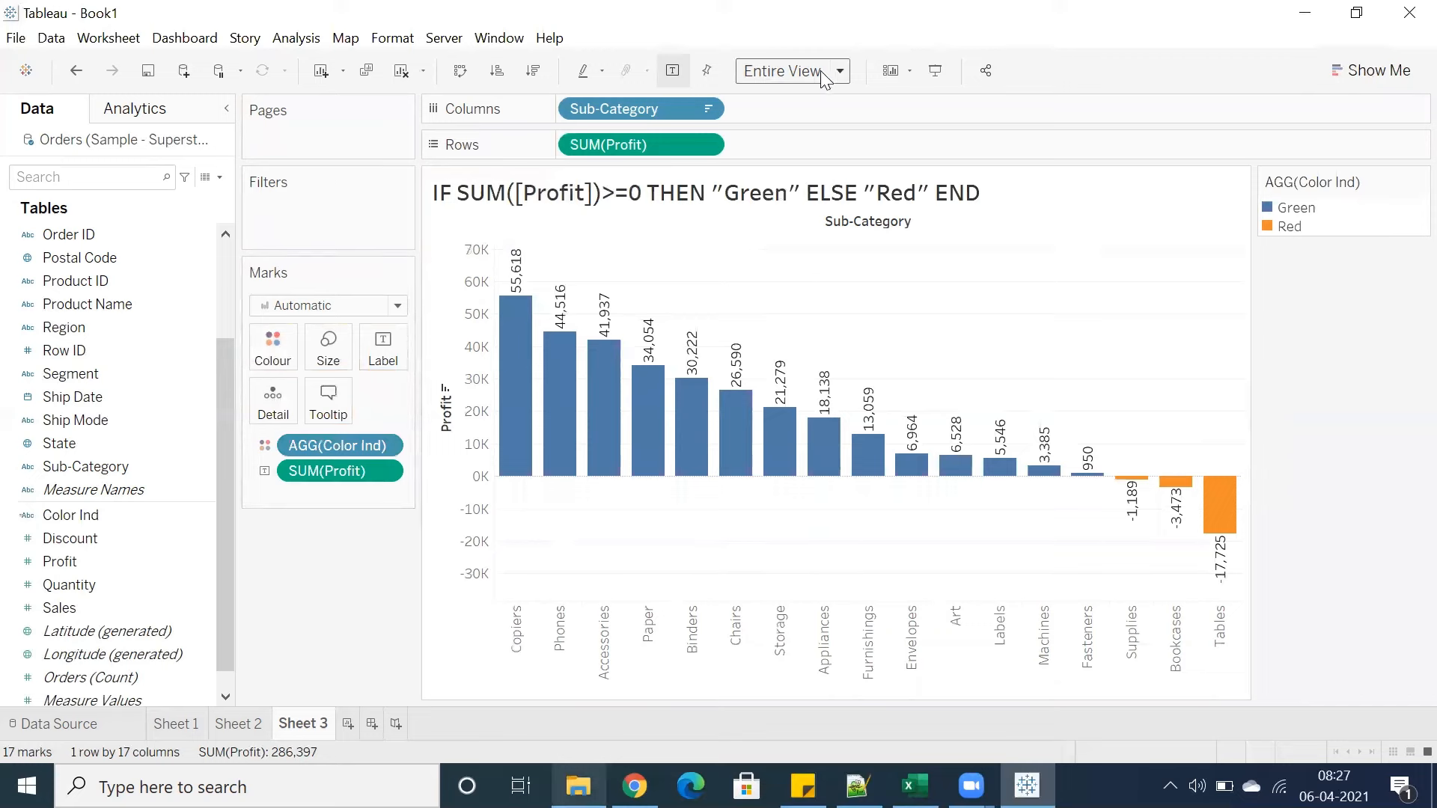
click(1290, 227)
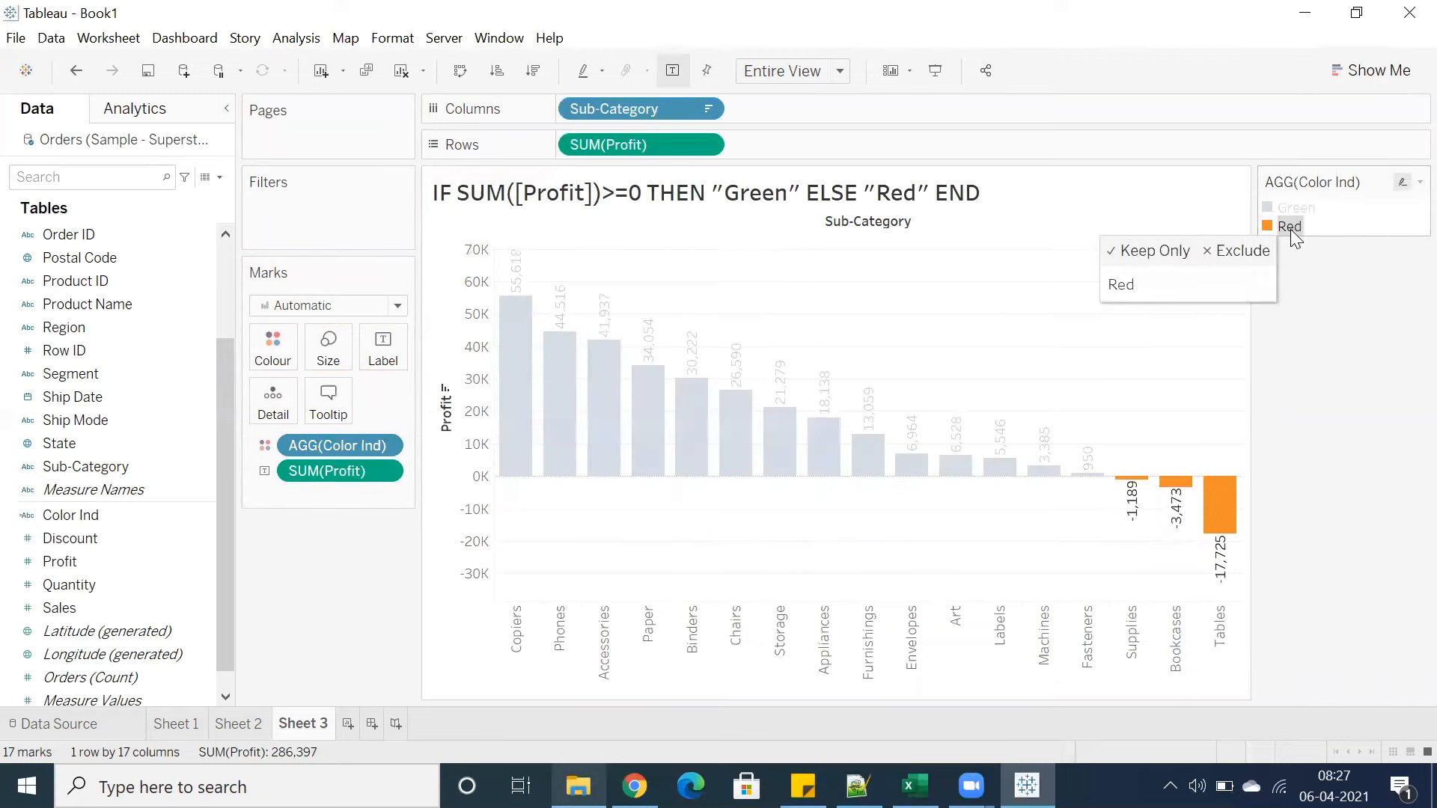
click(1291, 229)
click(1294, 210)
click(1292, 212)
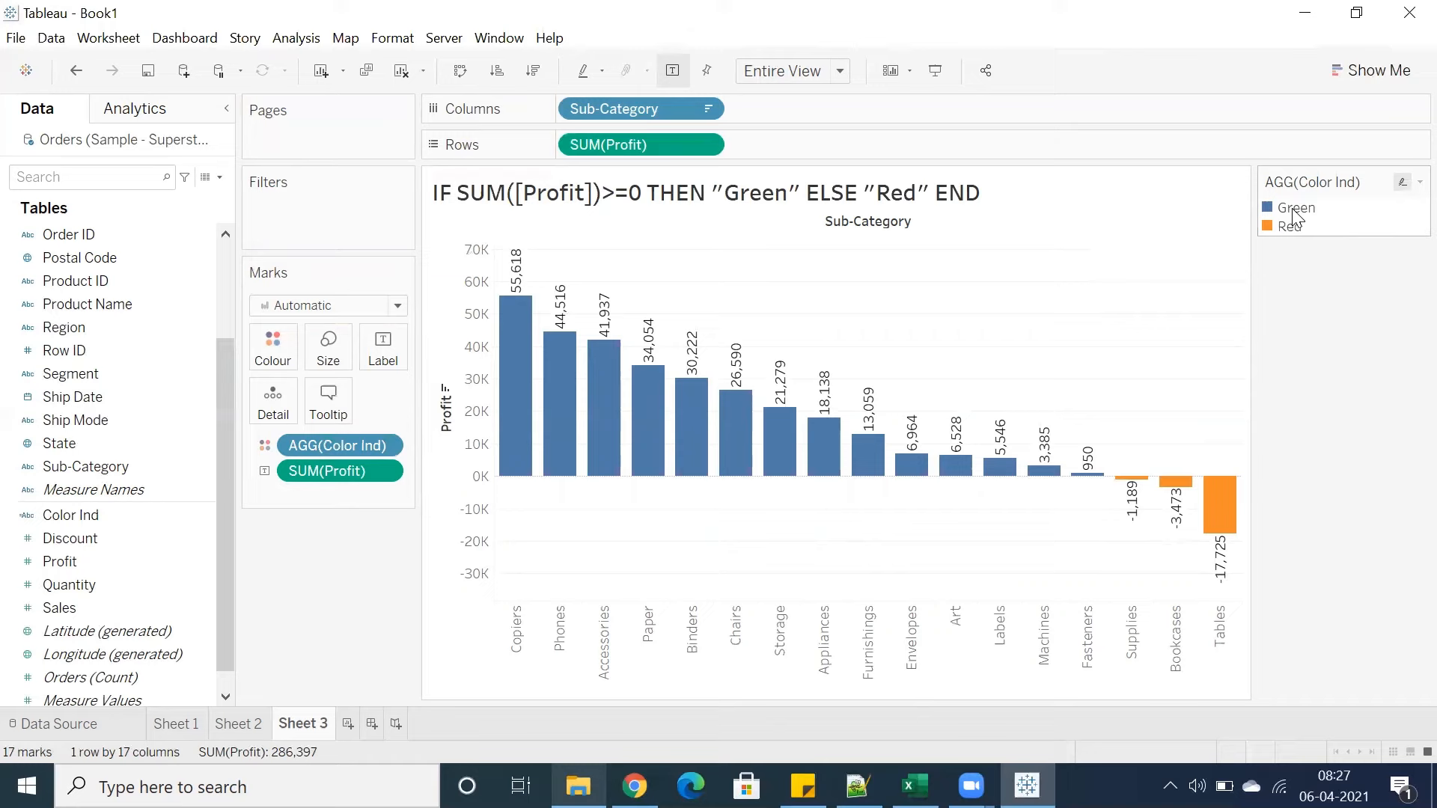
click(1294, 213)
click(1298, 215)
click(1279, 228)
click(1279, 230)
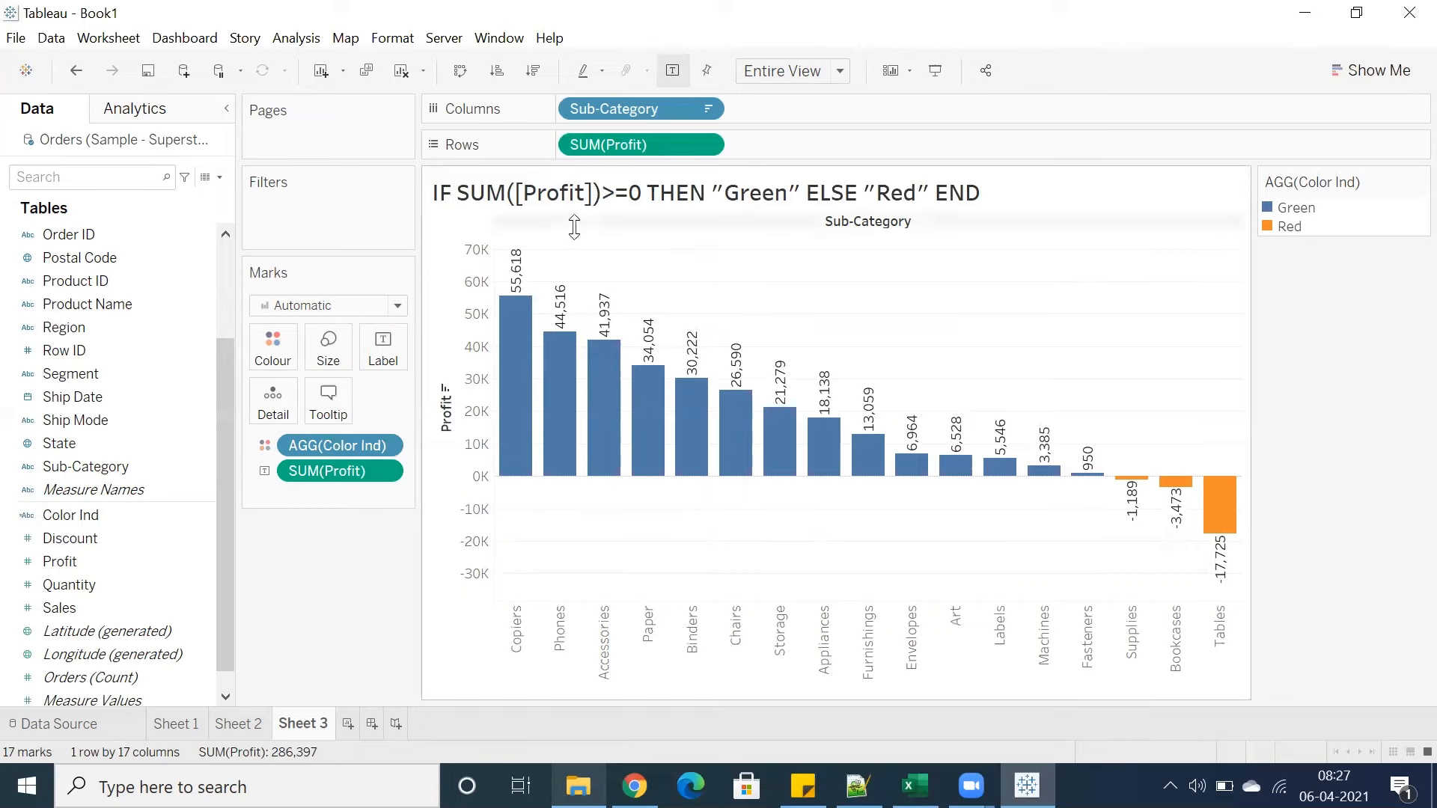
Heighten the Sub-Category header band and select the top profitable bars to compare their total
drag(574, 227, 578, 250)
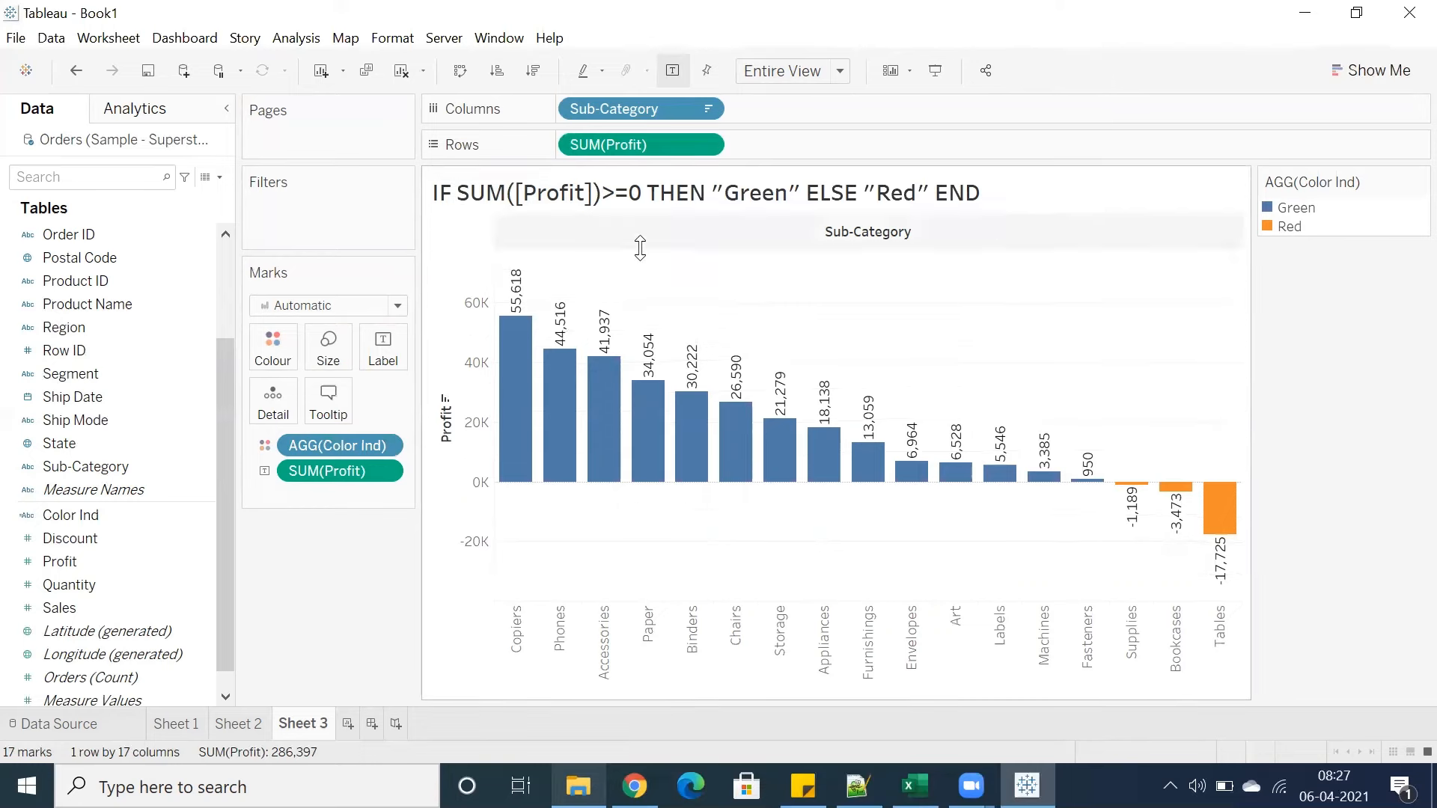
drag(711, 424, 542, 440)
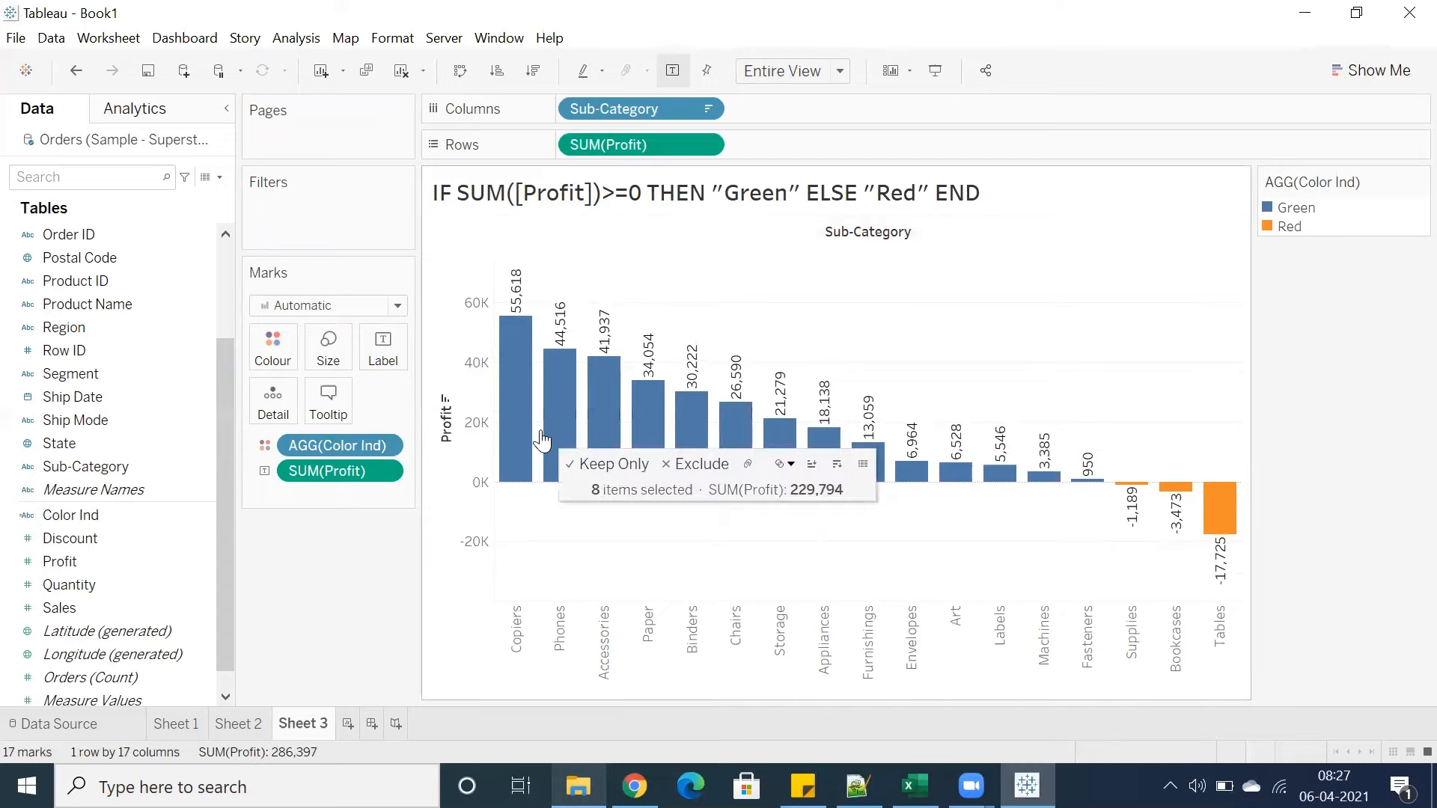
click(792, 283)
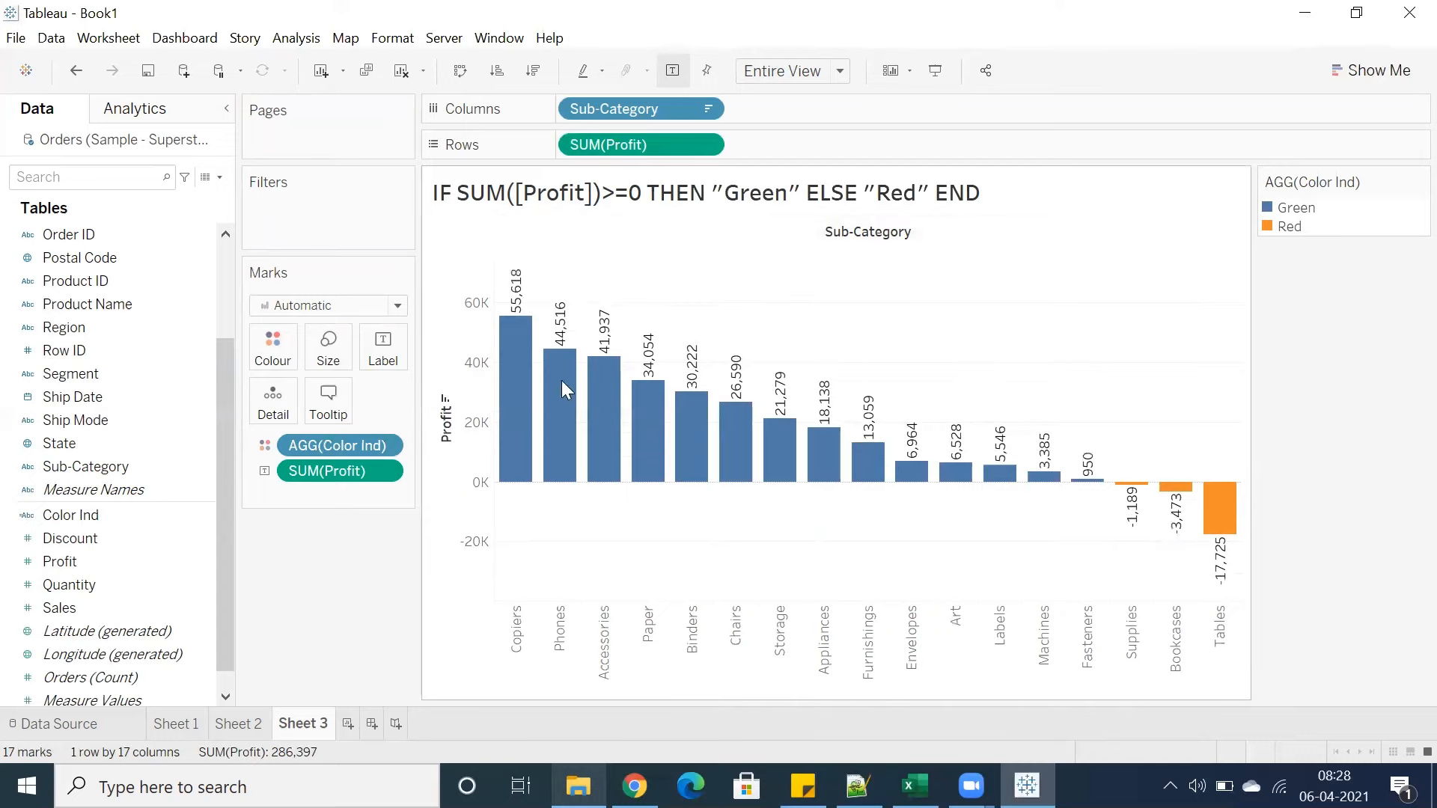
Edit the Color Ind colours with the Tableau 20 palette, assigning a green to Green and a red to Red
click(271, 349)
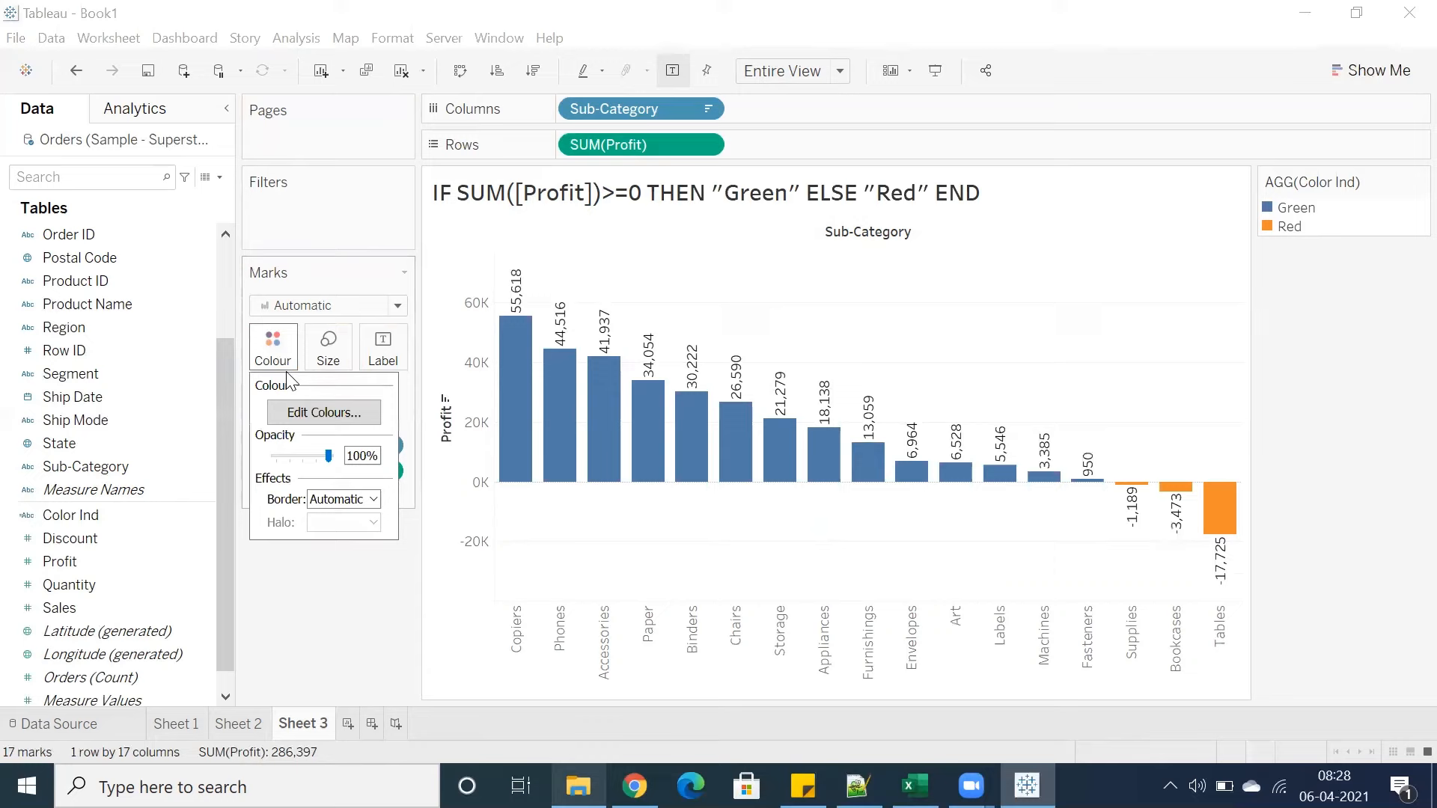
click(323, 412)
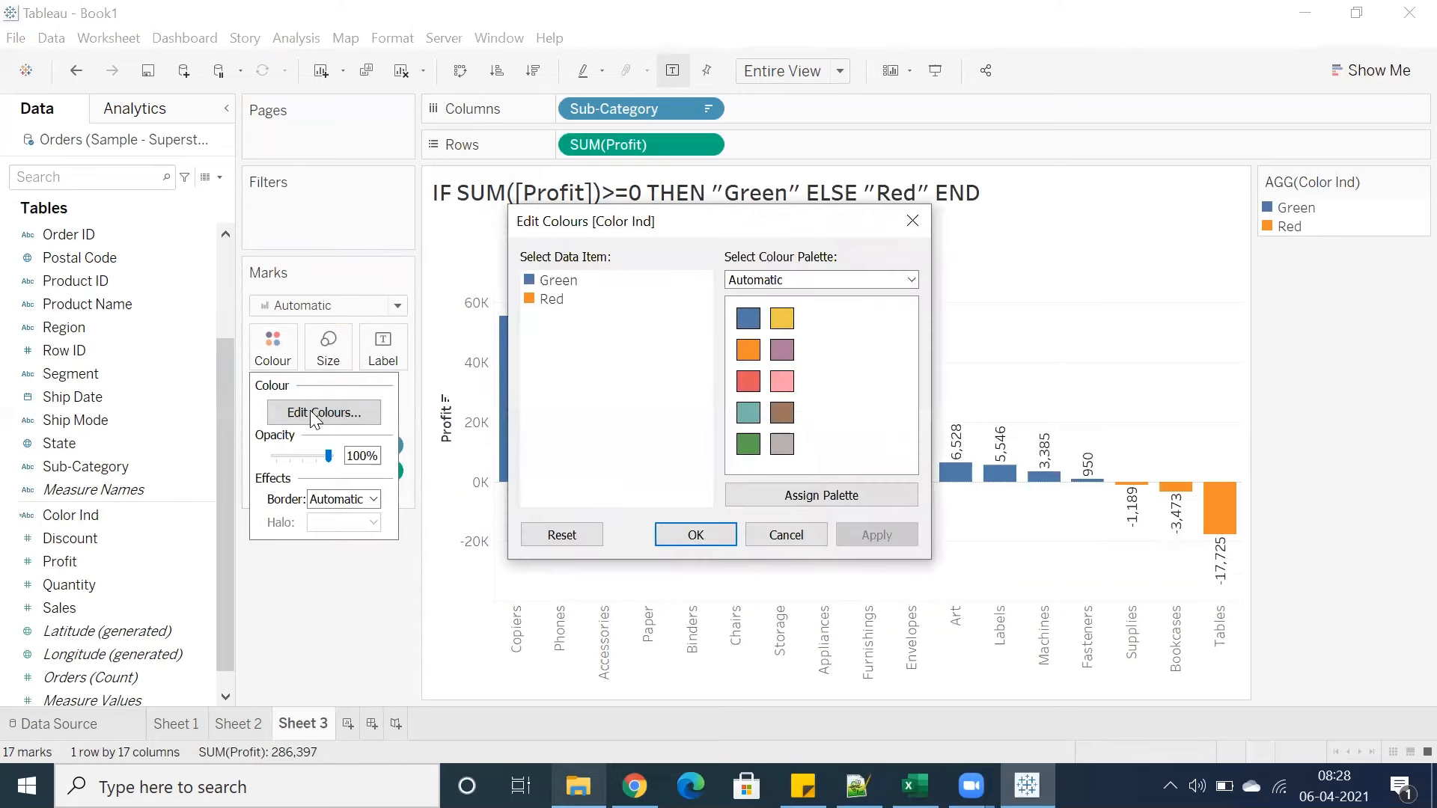
click(560, 299)
click(829, 282)
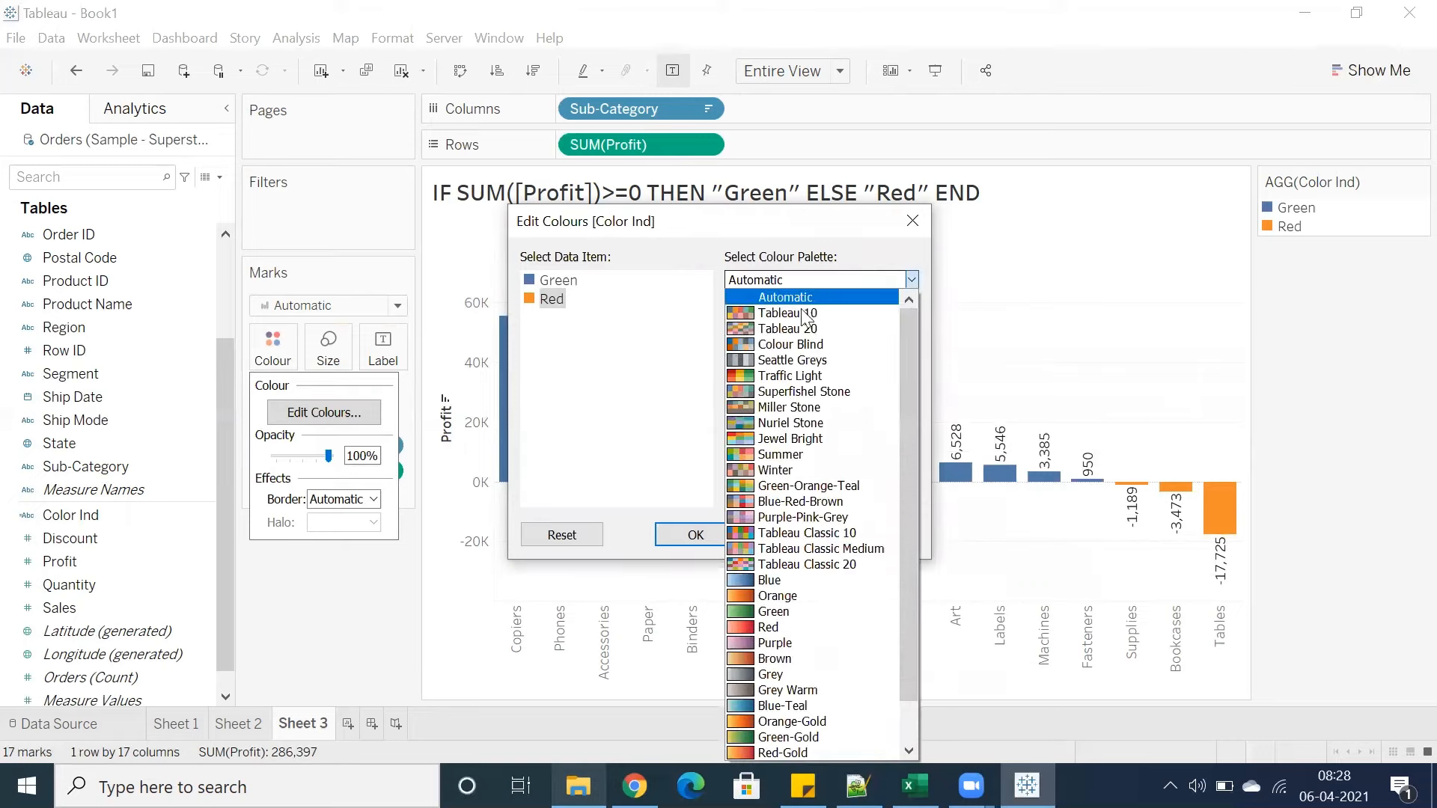
click(807, 324)
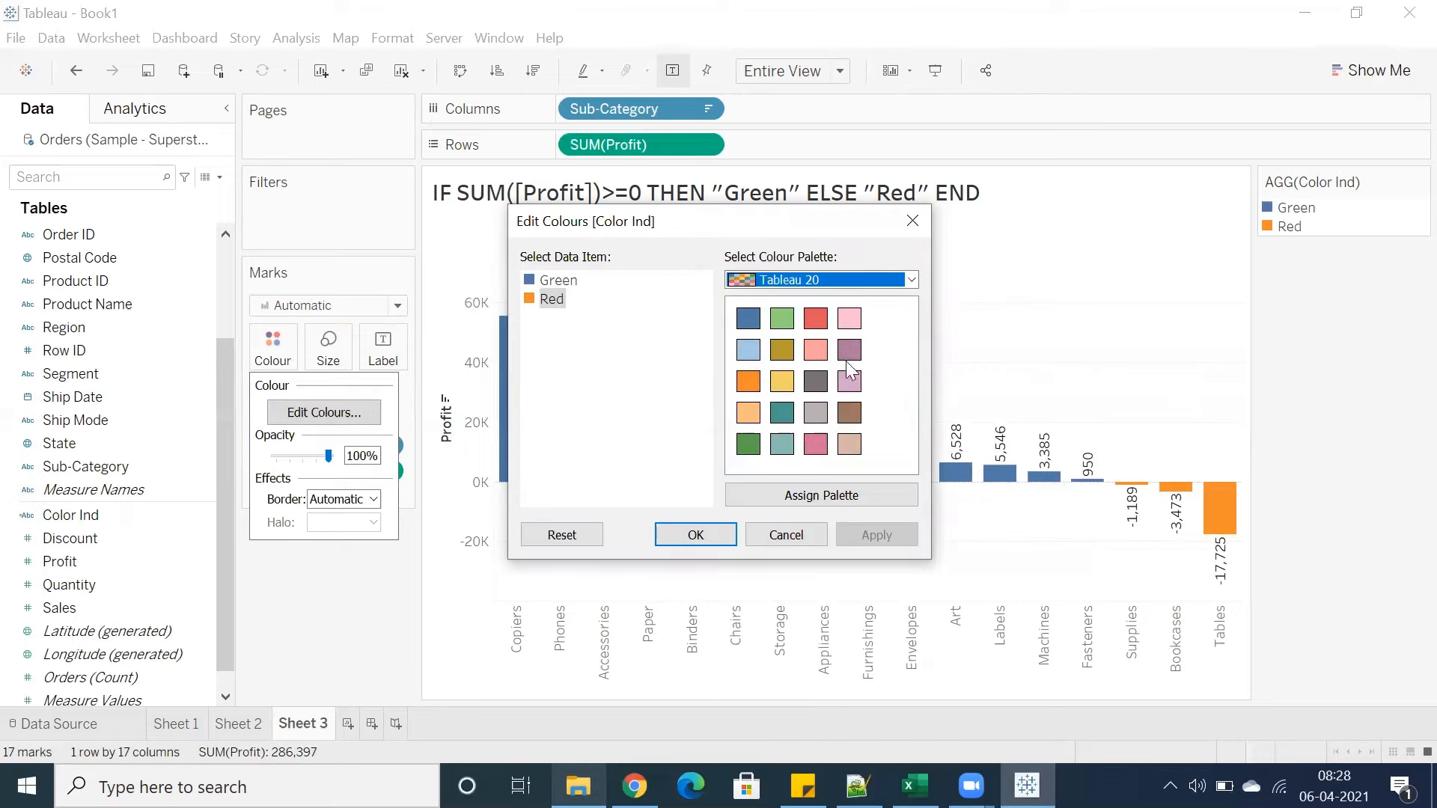
click(563, 282)
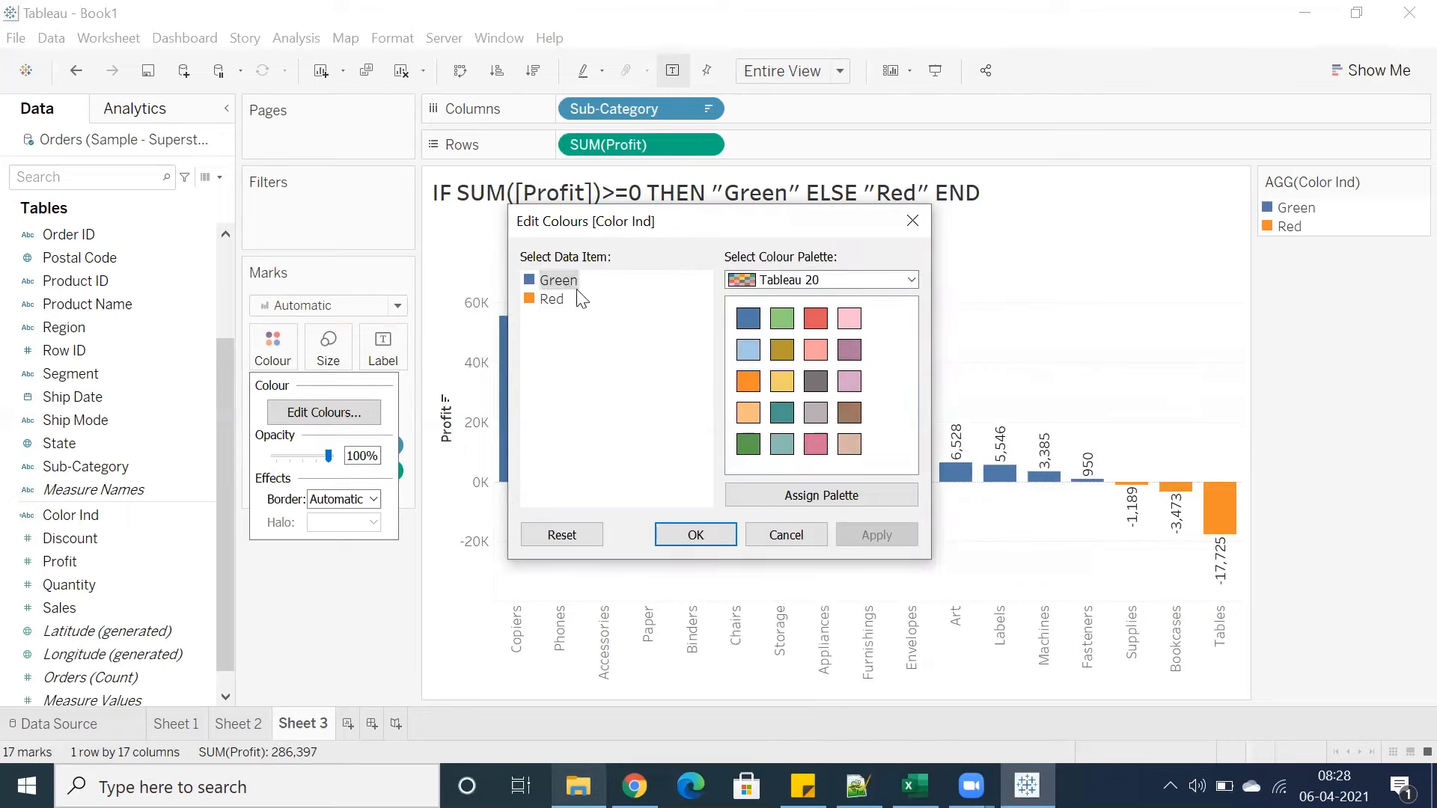
click(748, 445)
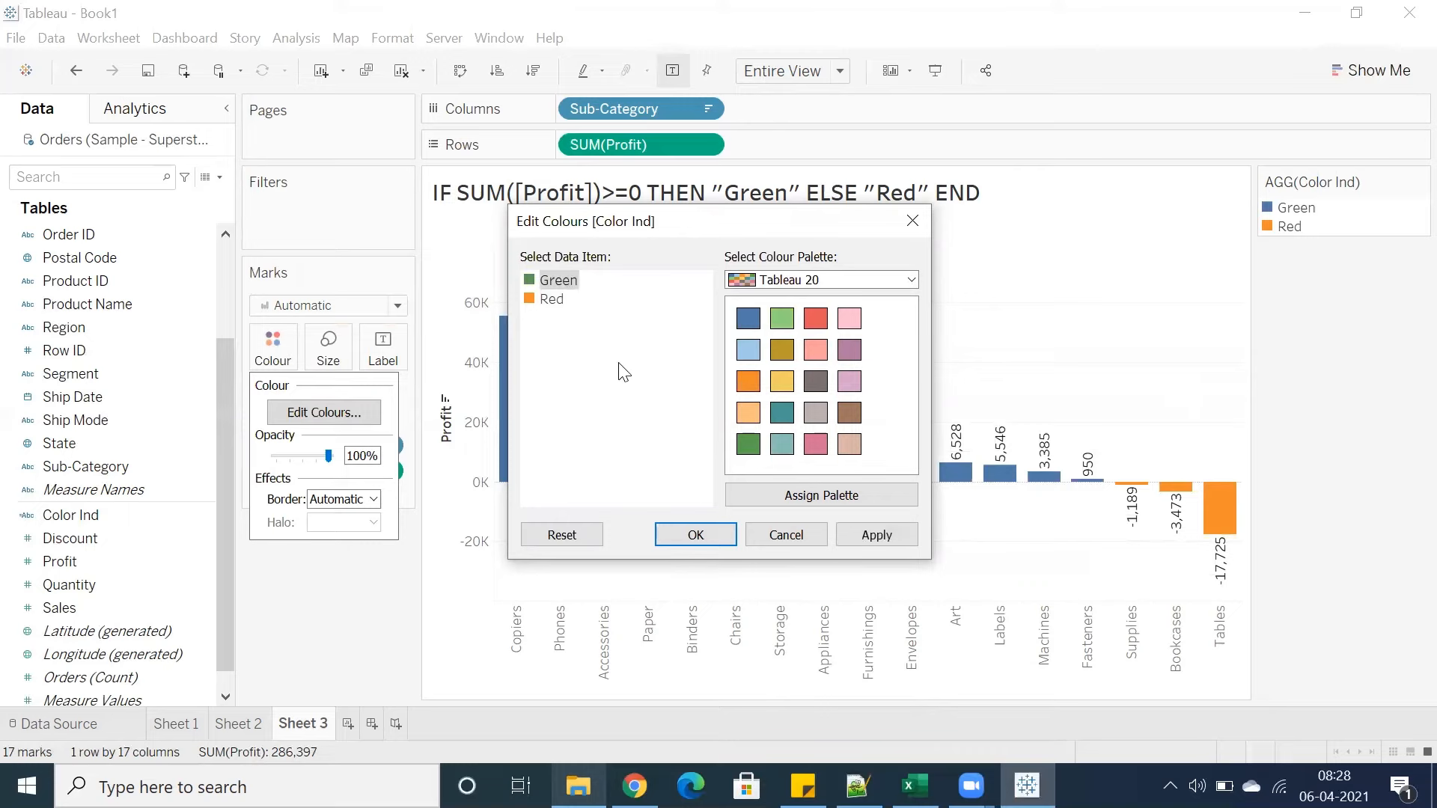
click(554, 299)
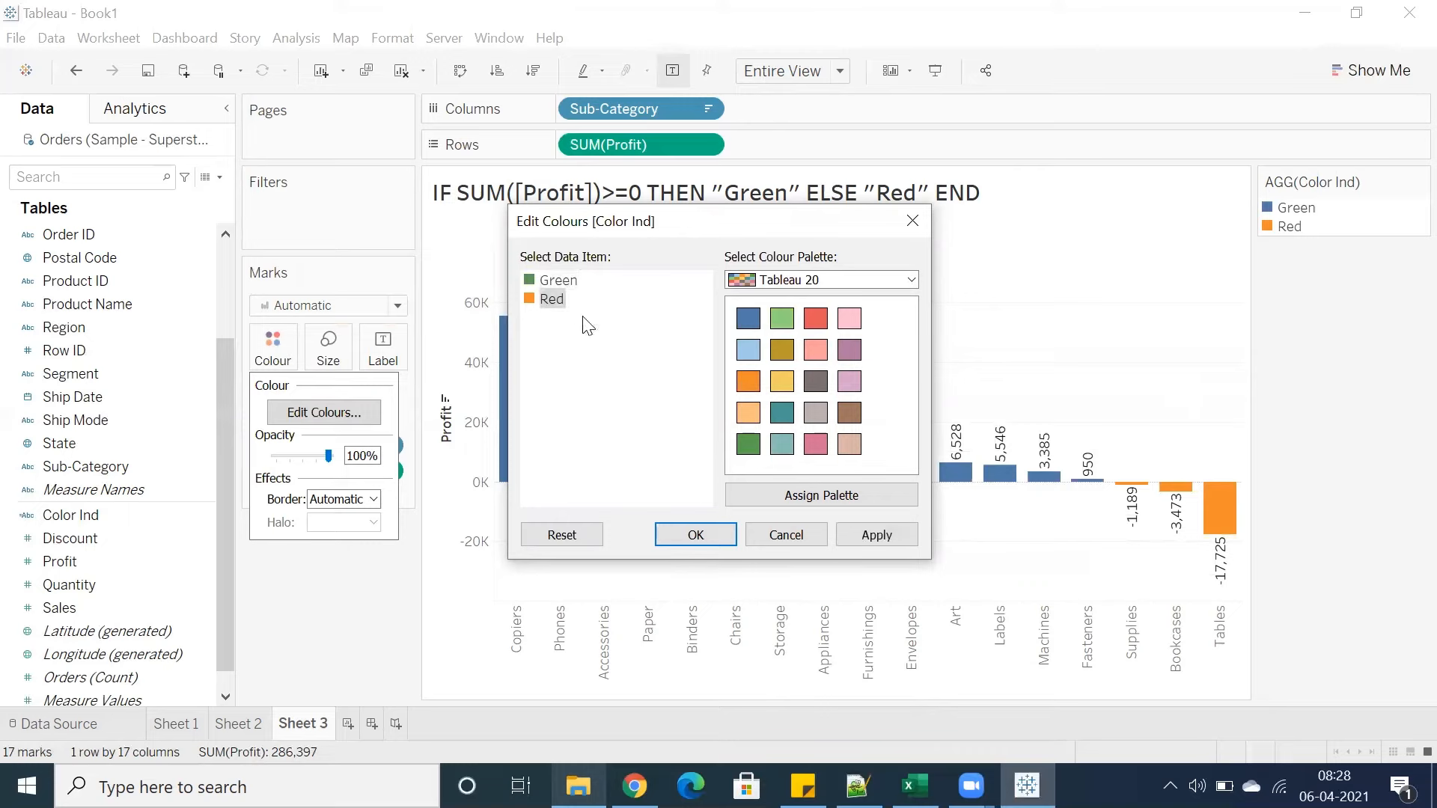
click(818, 319)
click(863, 531)
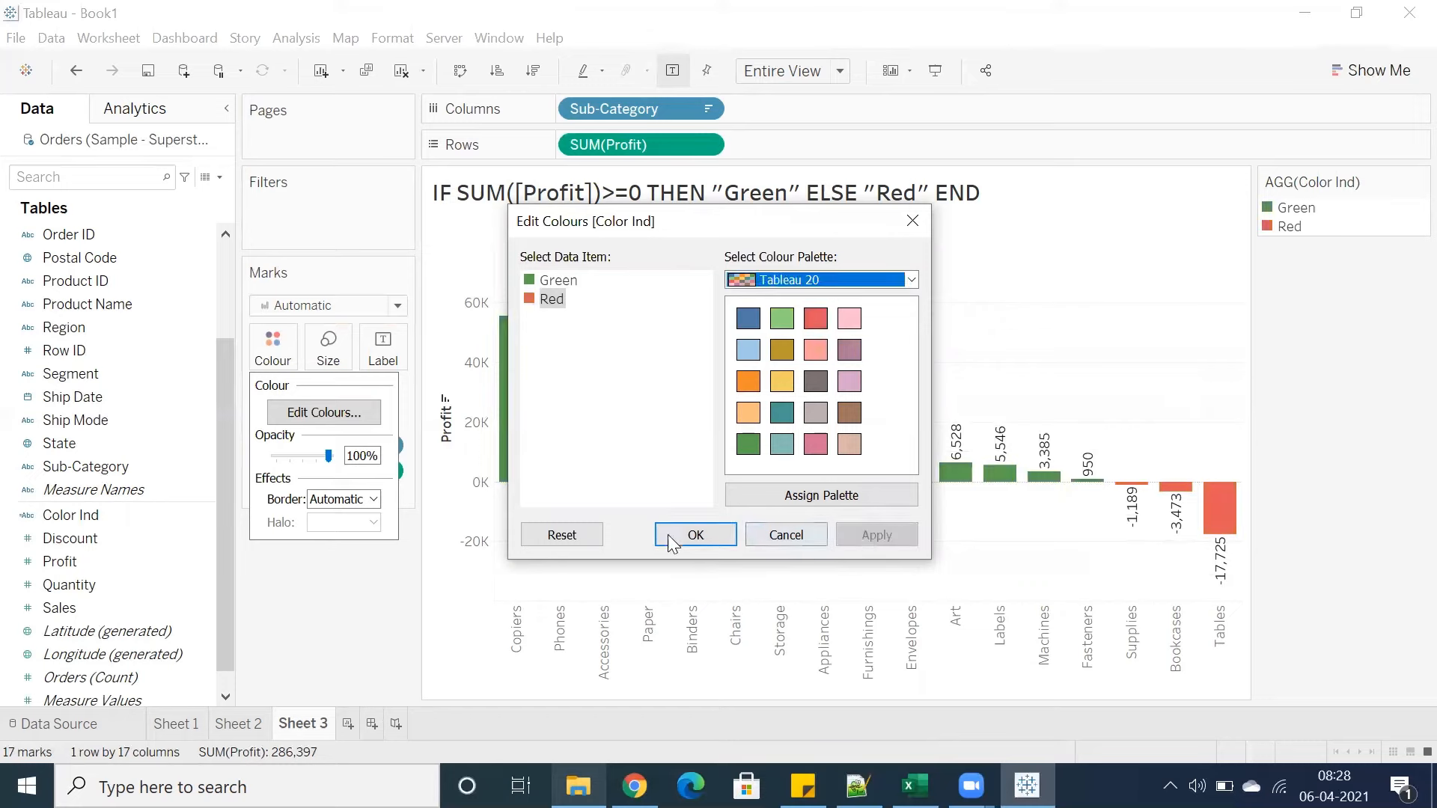
click(669, 536)
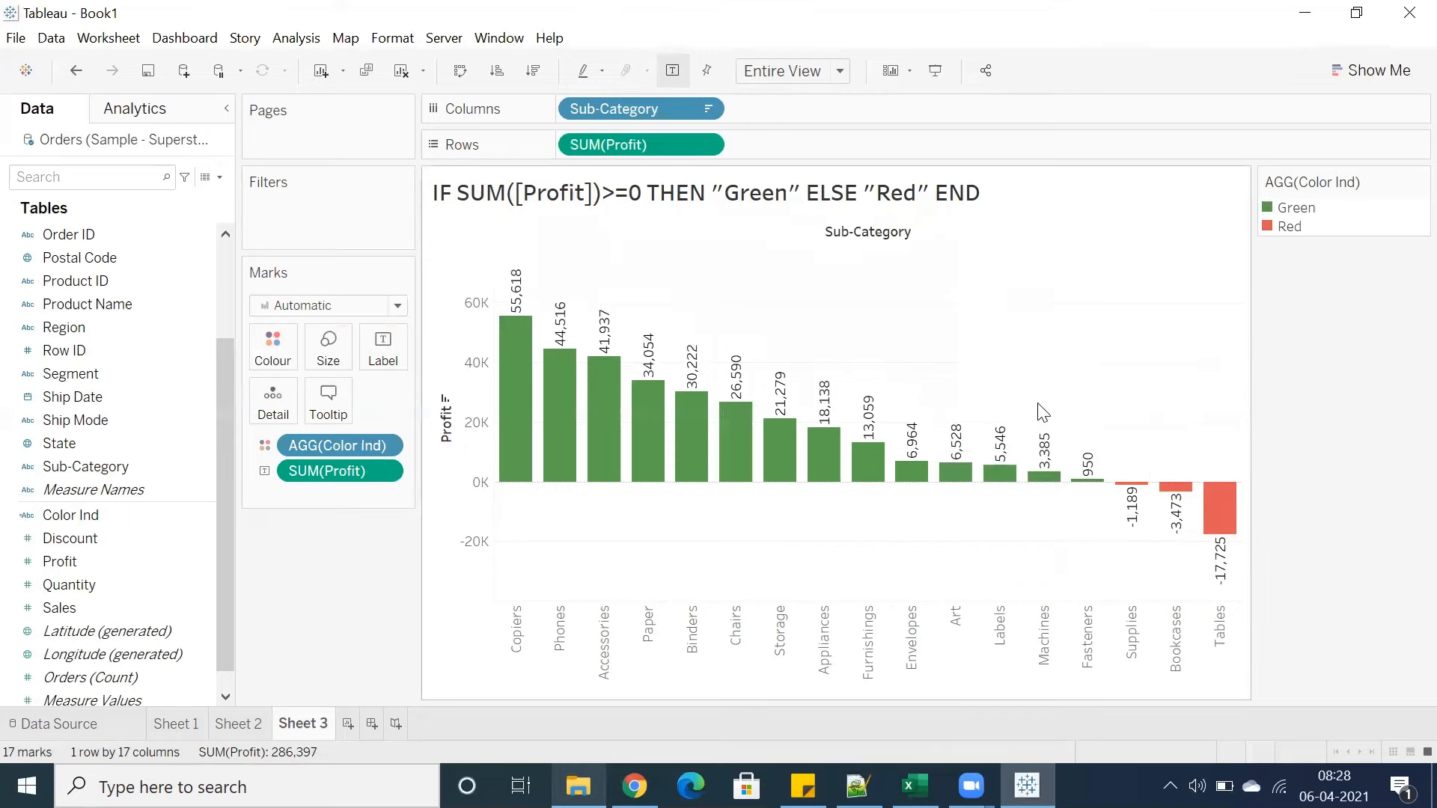
Select groups of bars in the chart to view their combined profit
drag(1125, 442, 1229, 599)
click(1093, 571)
drag(510, 267, 1097, 551)
click(940, 353)
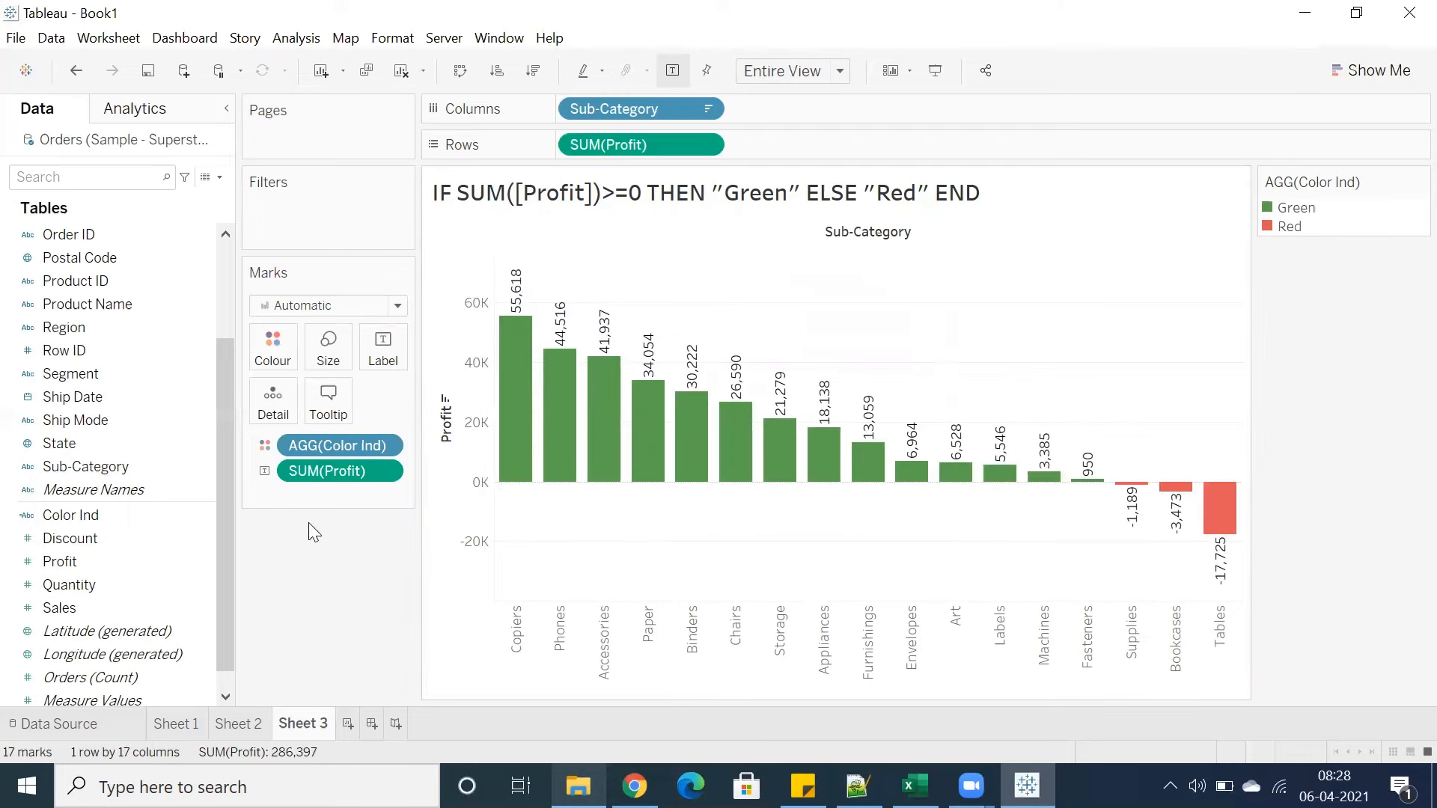
Remove Color Ind from the Marks card so the bars return to a single colour
drag(335, 453, 335, 615)
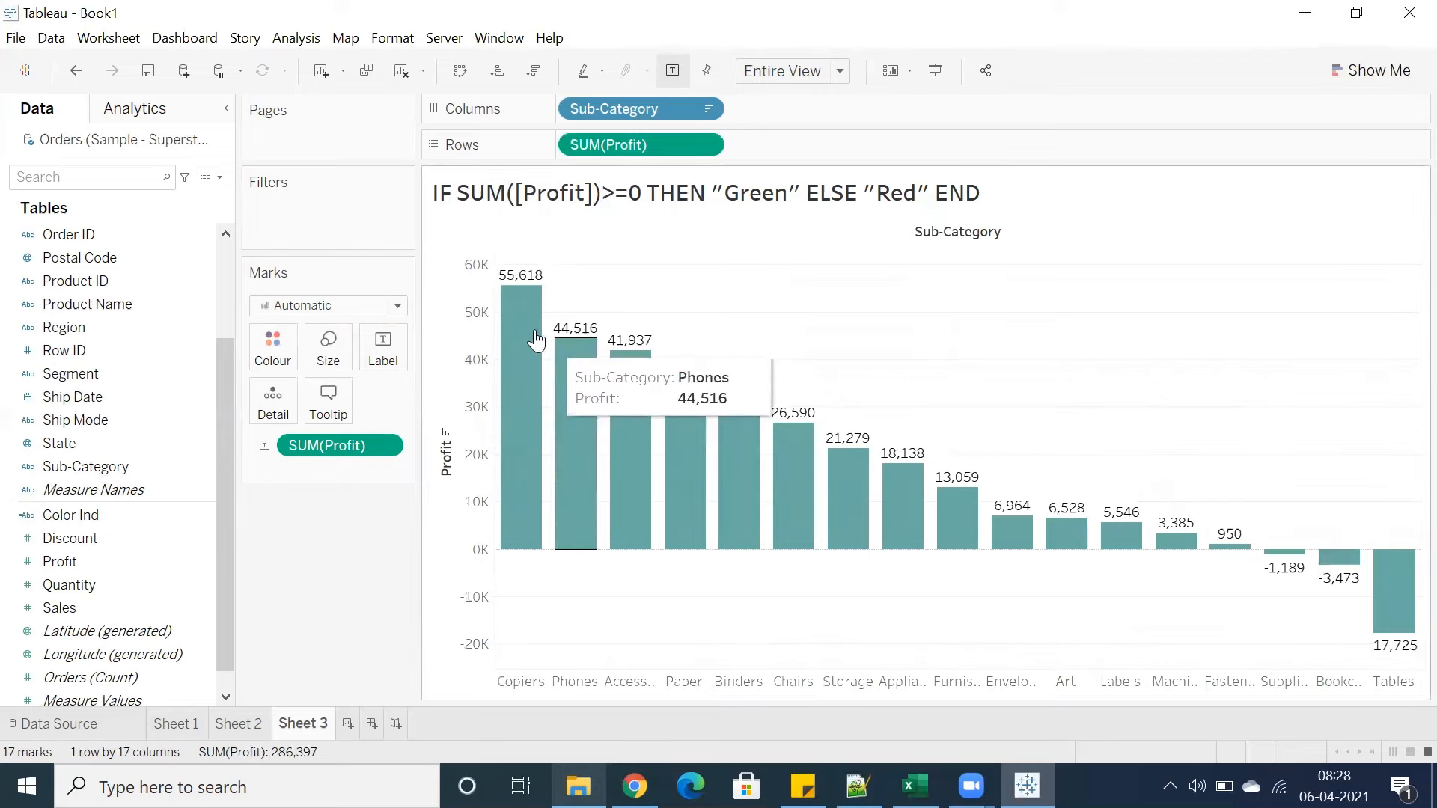
drag(519, 334, 1413, 631)
click(1197, 410)
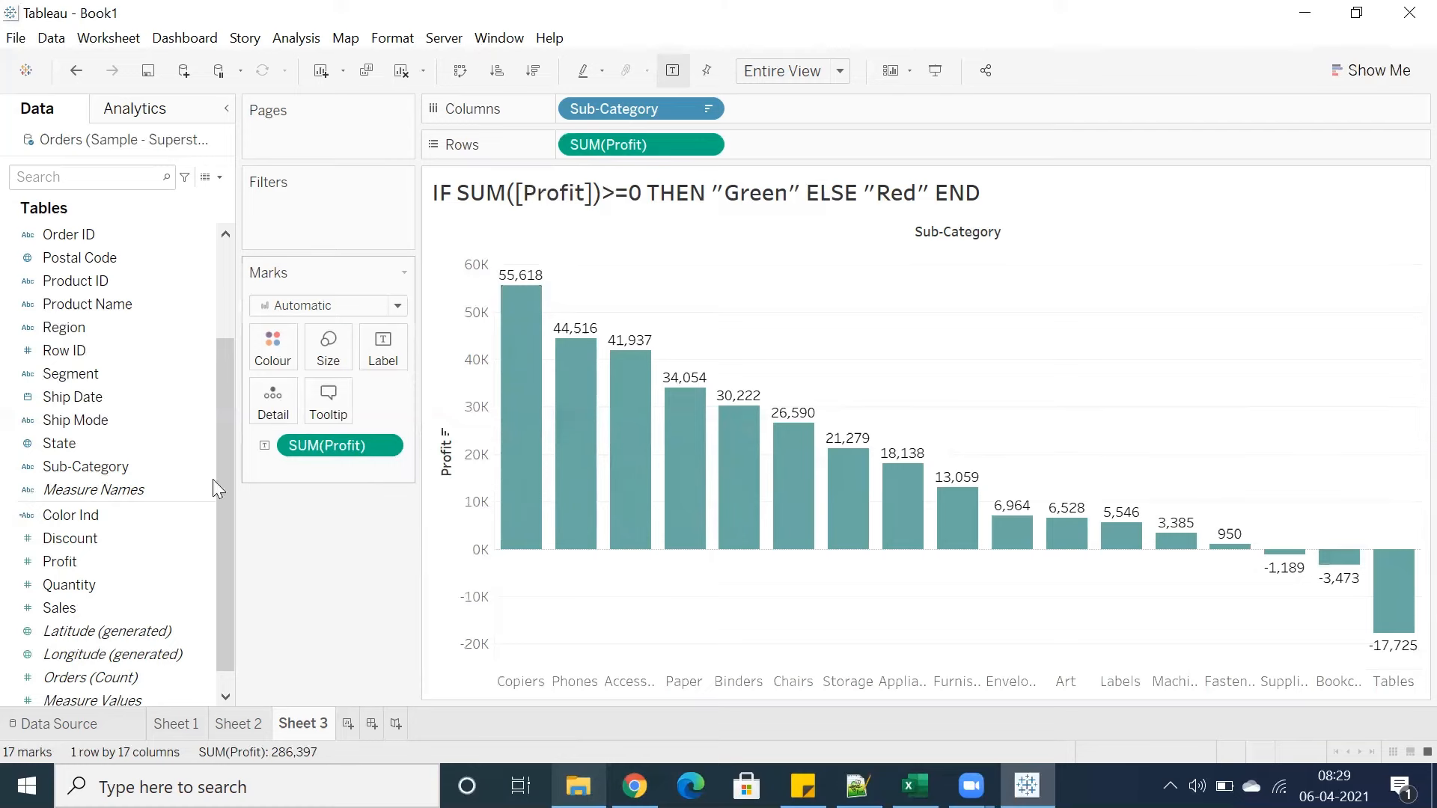
Put Color Ind on the Marks colour so the profit bars show green or red
drag(96, 512, 268, 344)
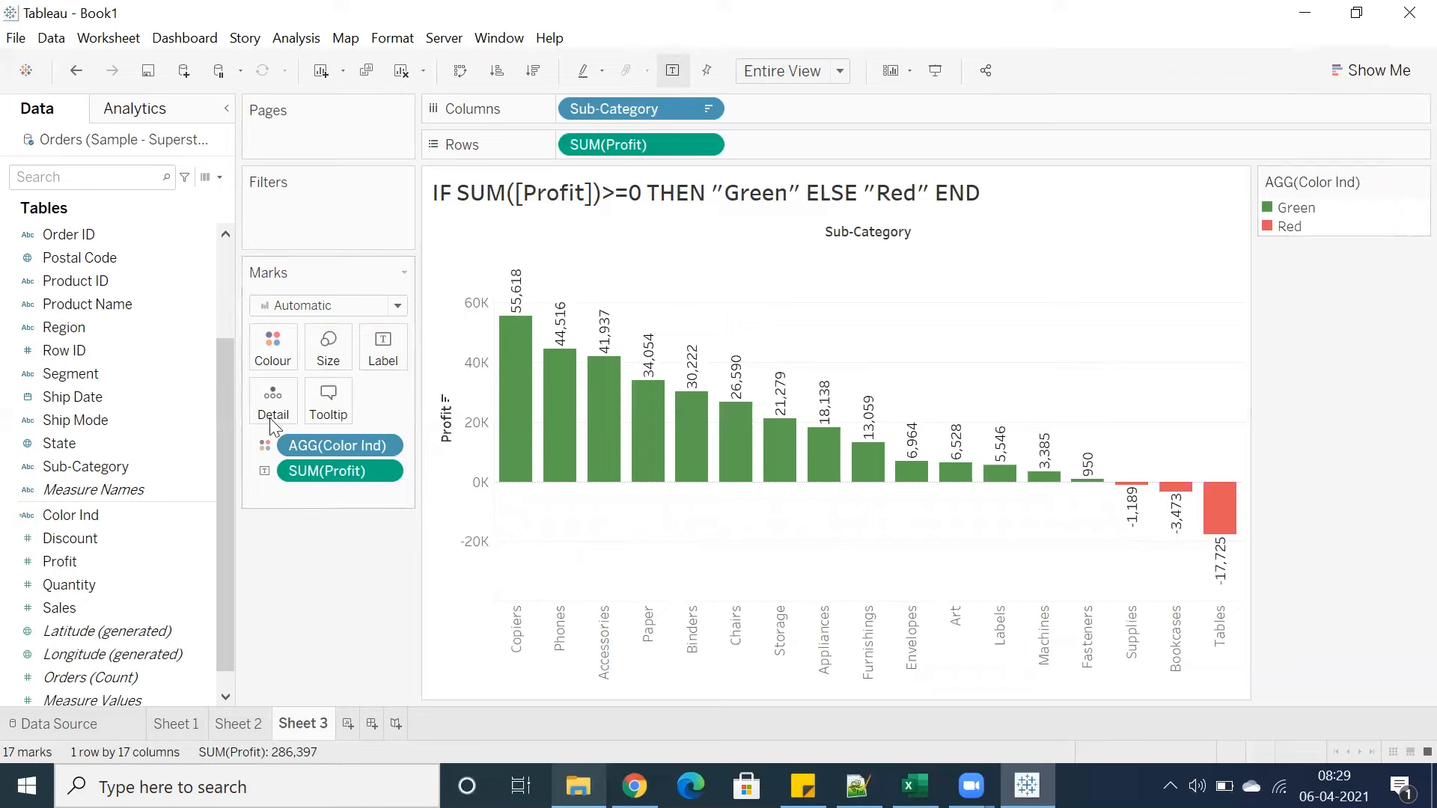
click(123, 520)
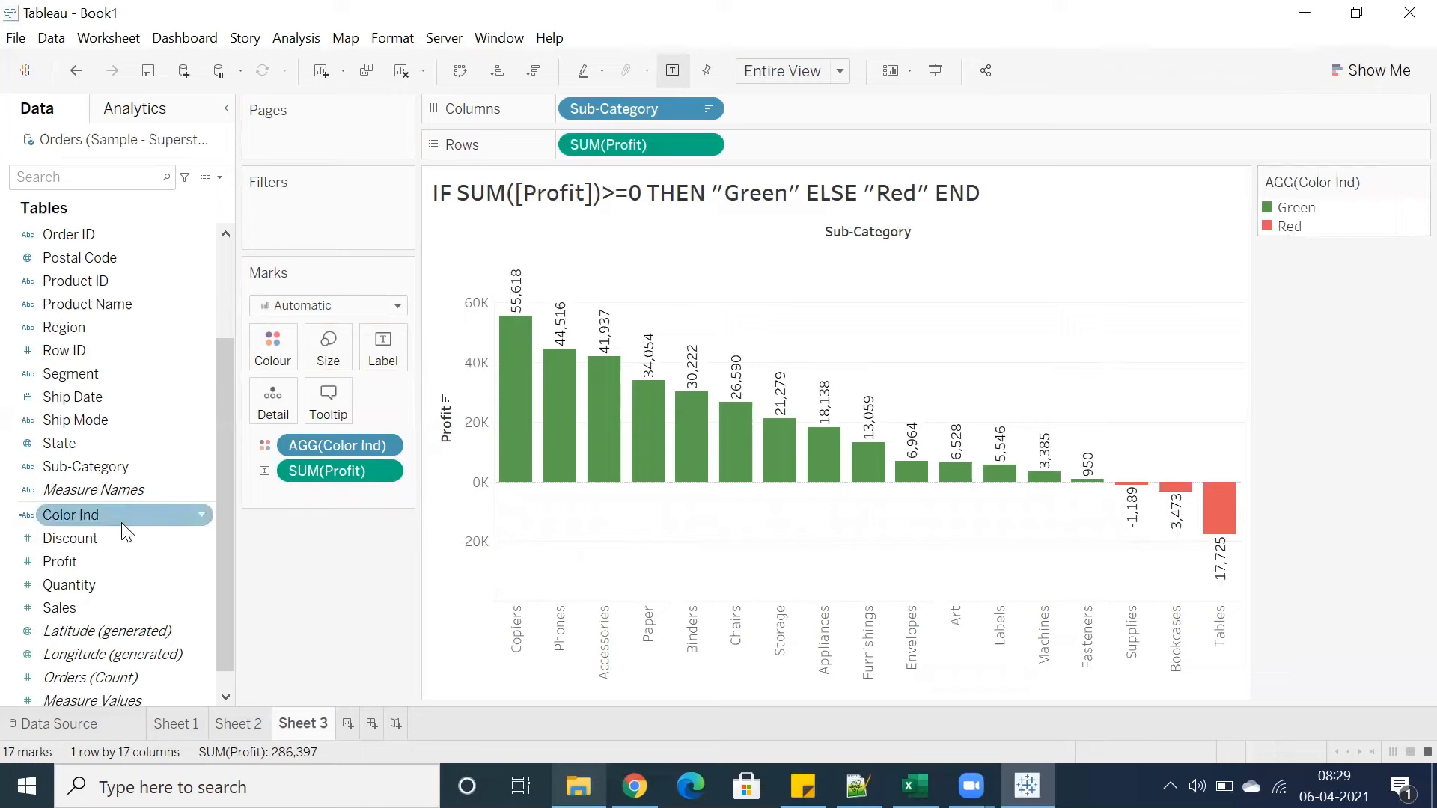
click(730, 271)
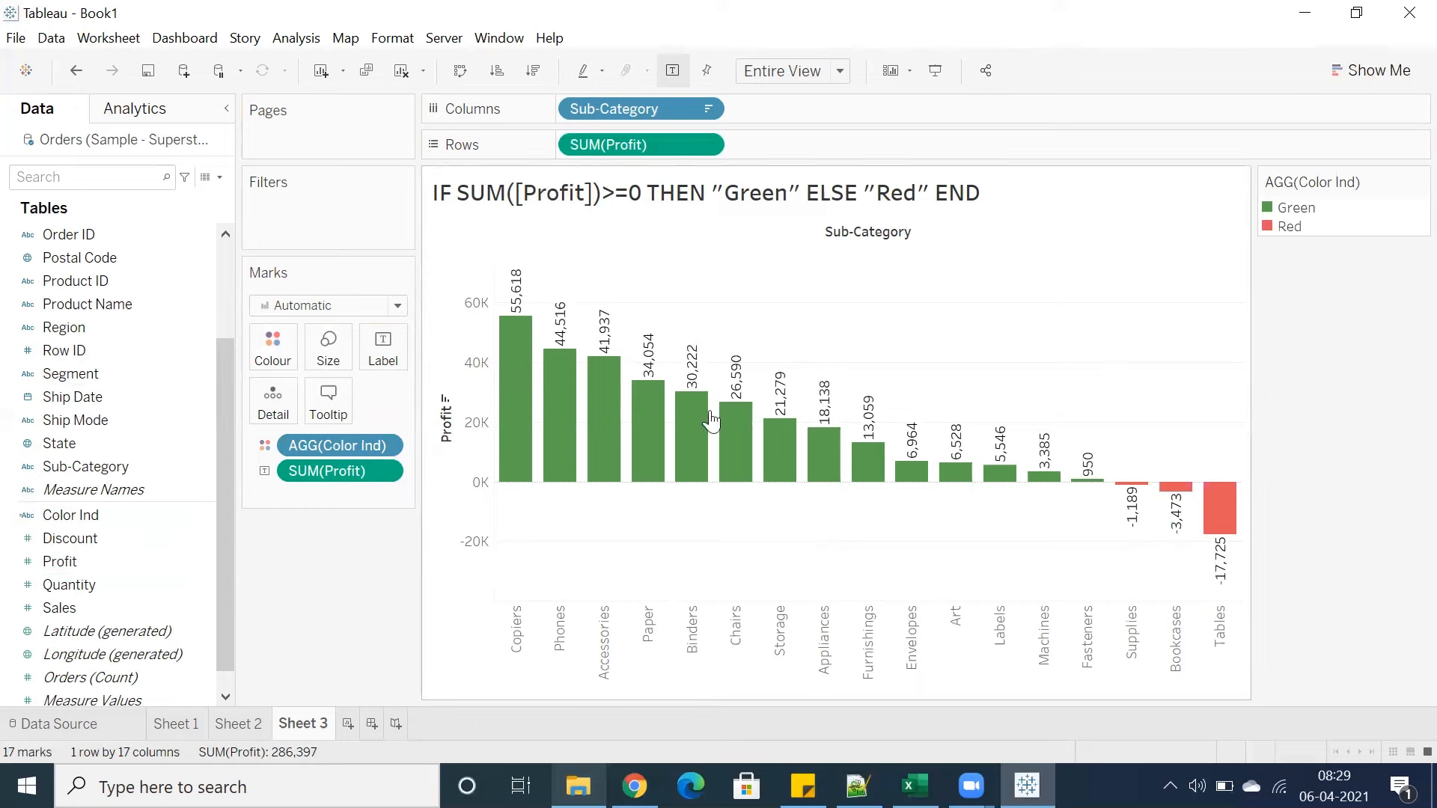
Select all bars and swap rows and columns so the profit bars run horizontally
drag(507, 310, 1213, 571)
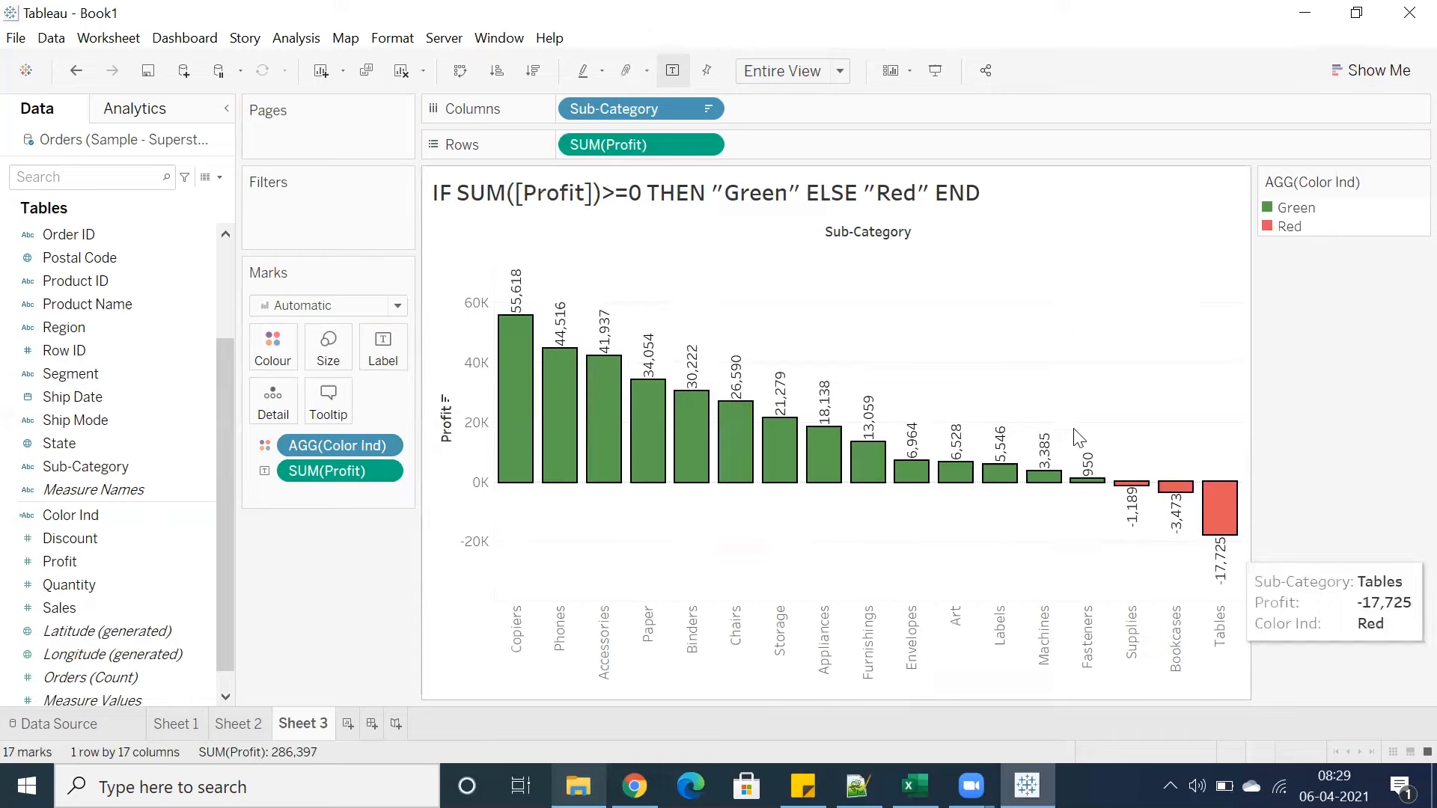
click(461, 74)
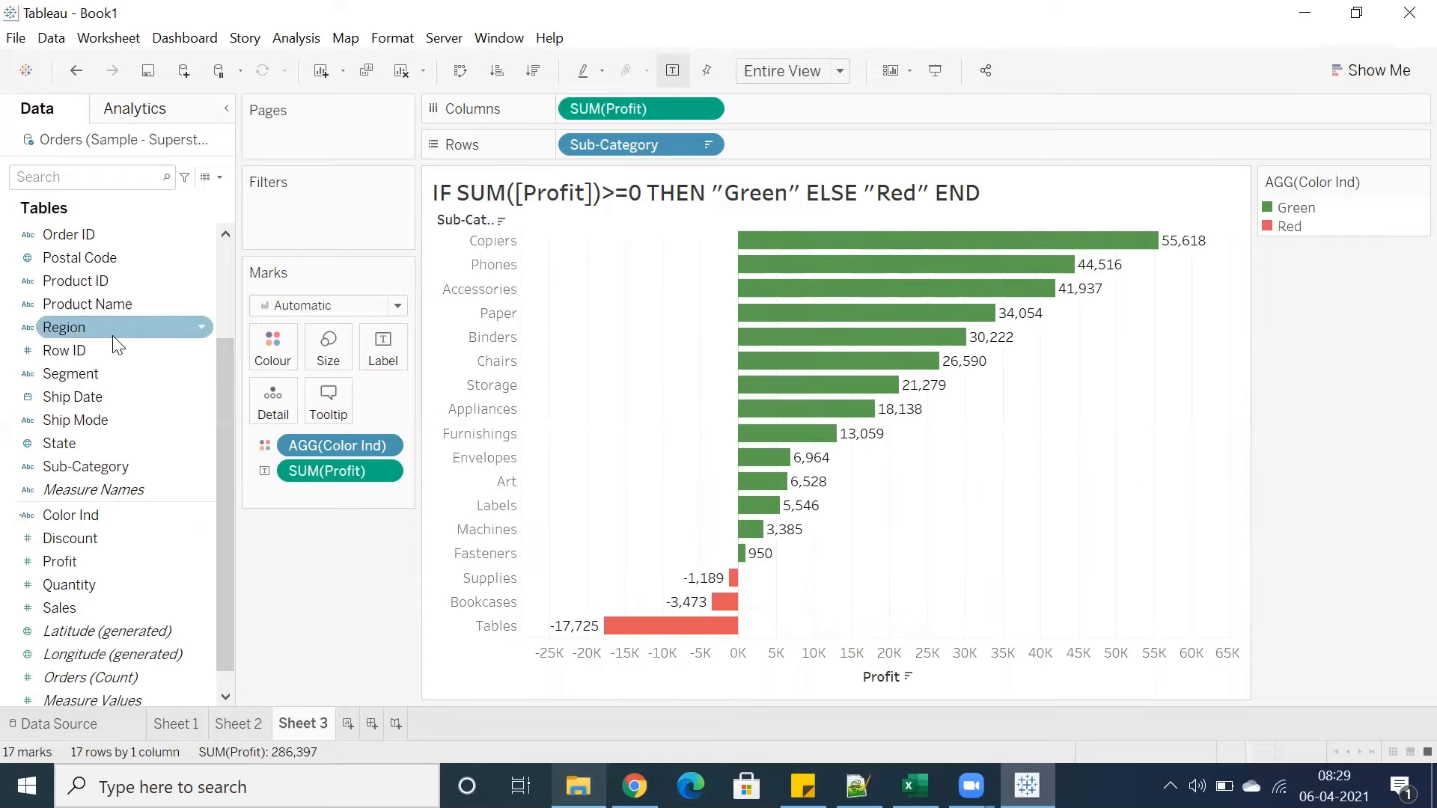
Split the profit bars by Region on Columns and review the Red loss bars in presentation mode
drag(116, 344, 840, 113)
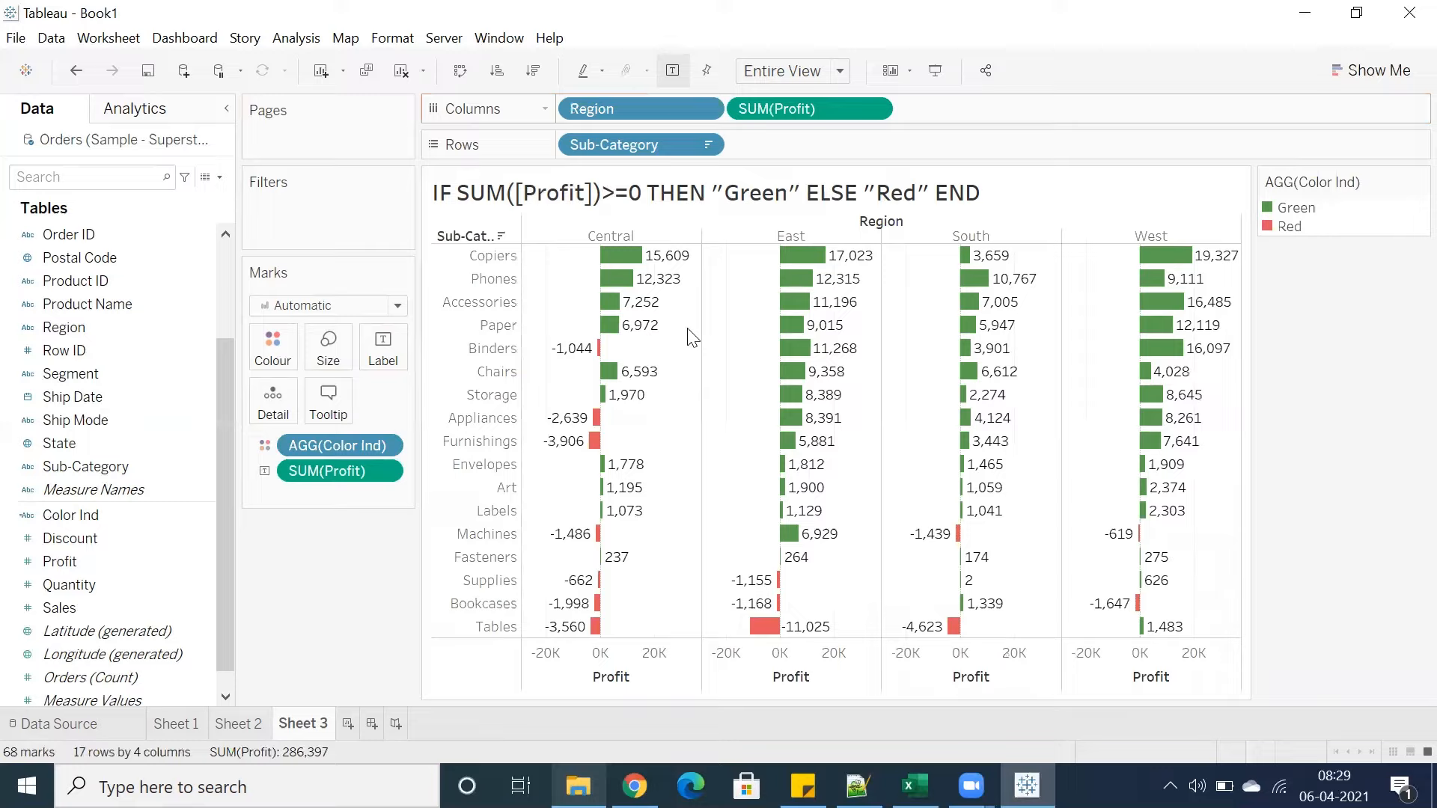
click(935, 70)
click(1289, 63)
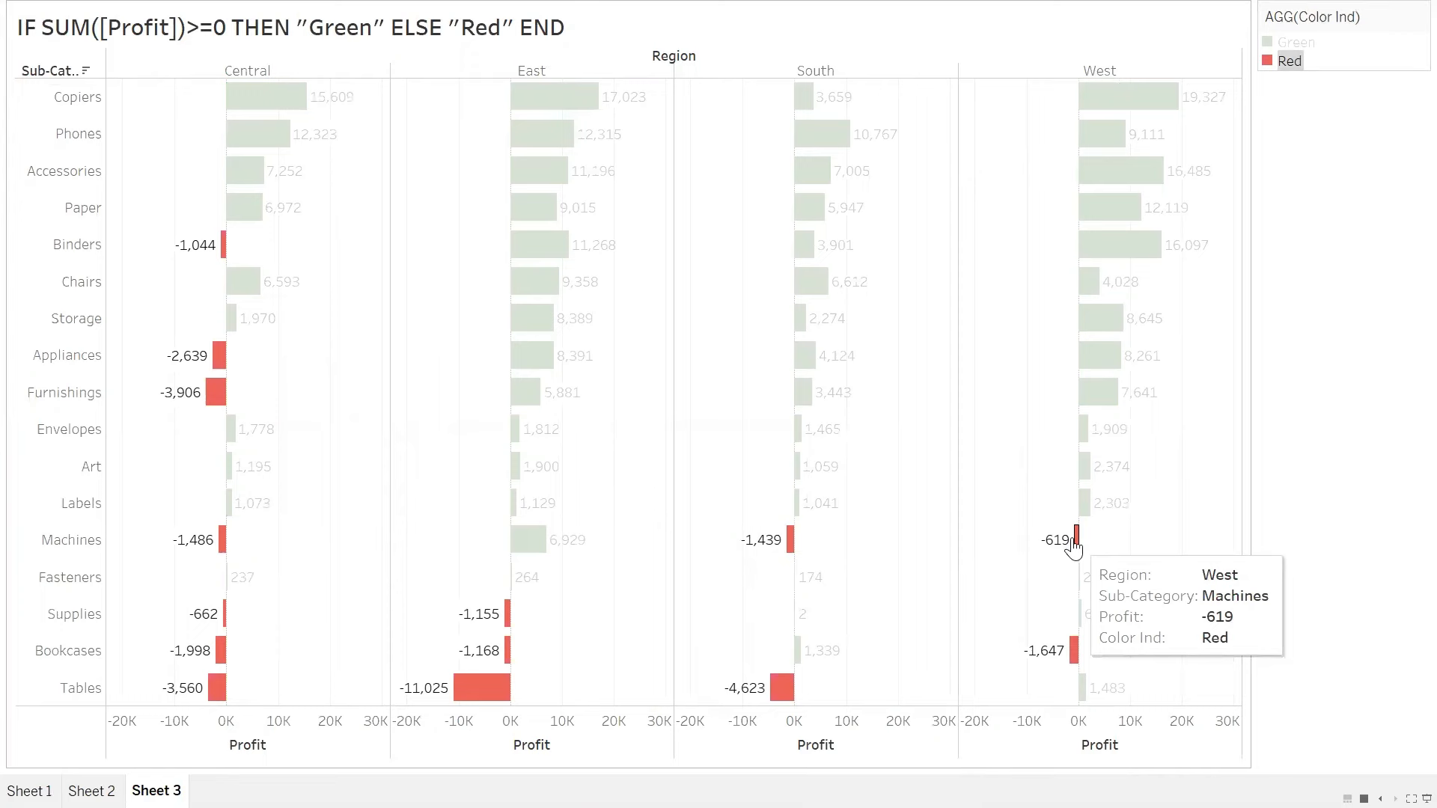
click(927, 485)
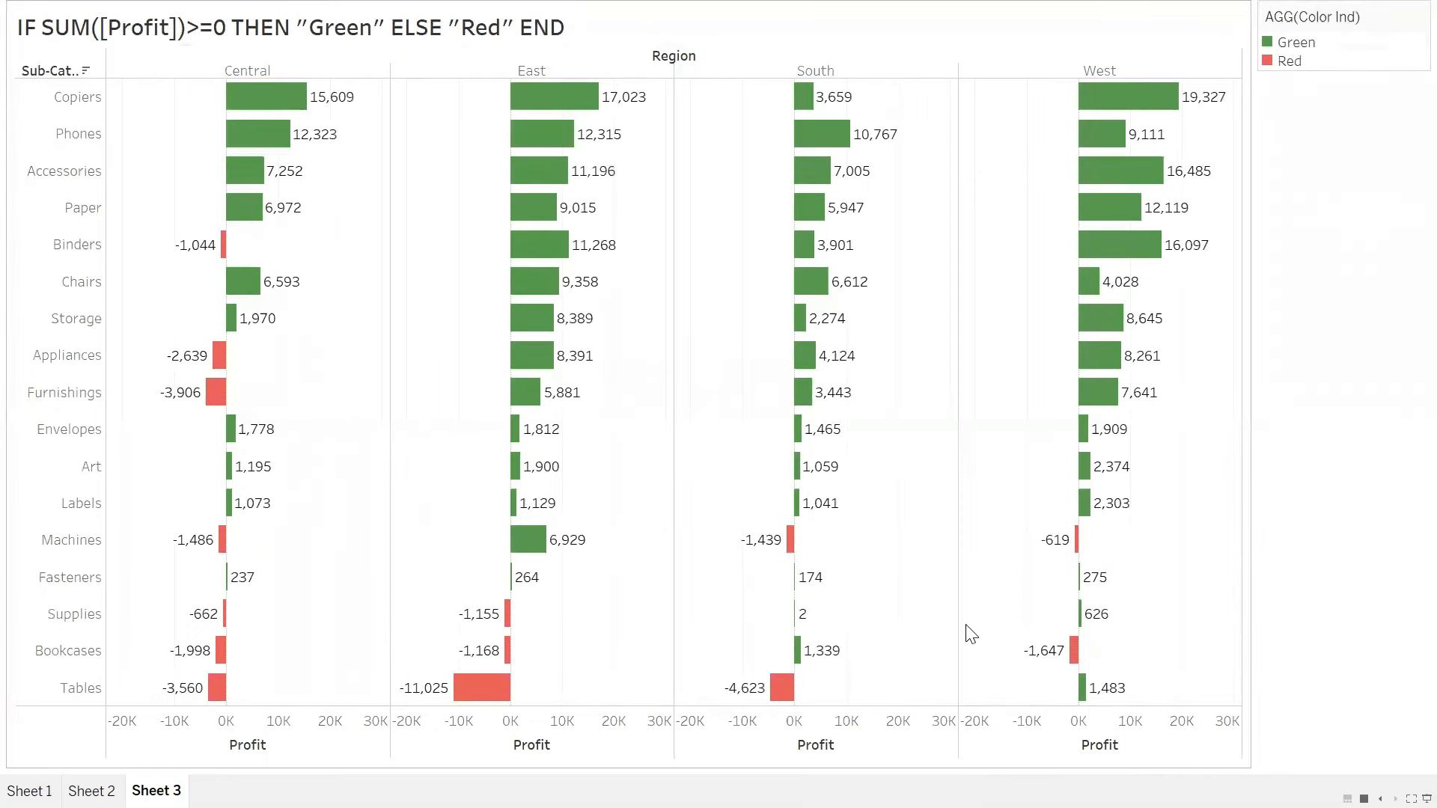
key(Escape)
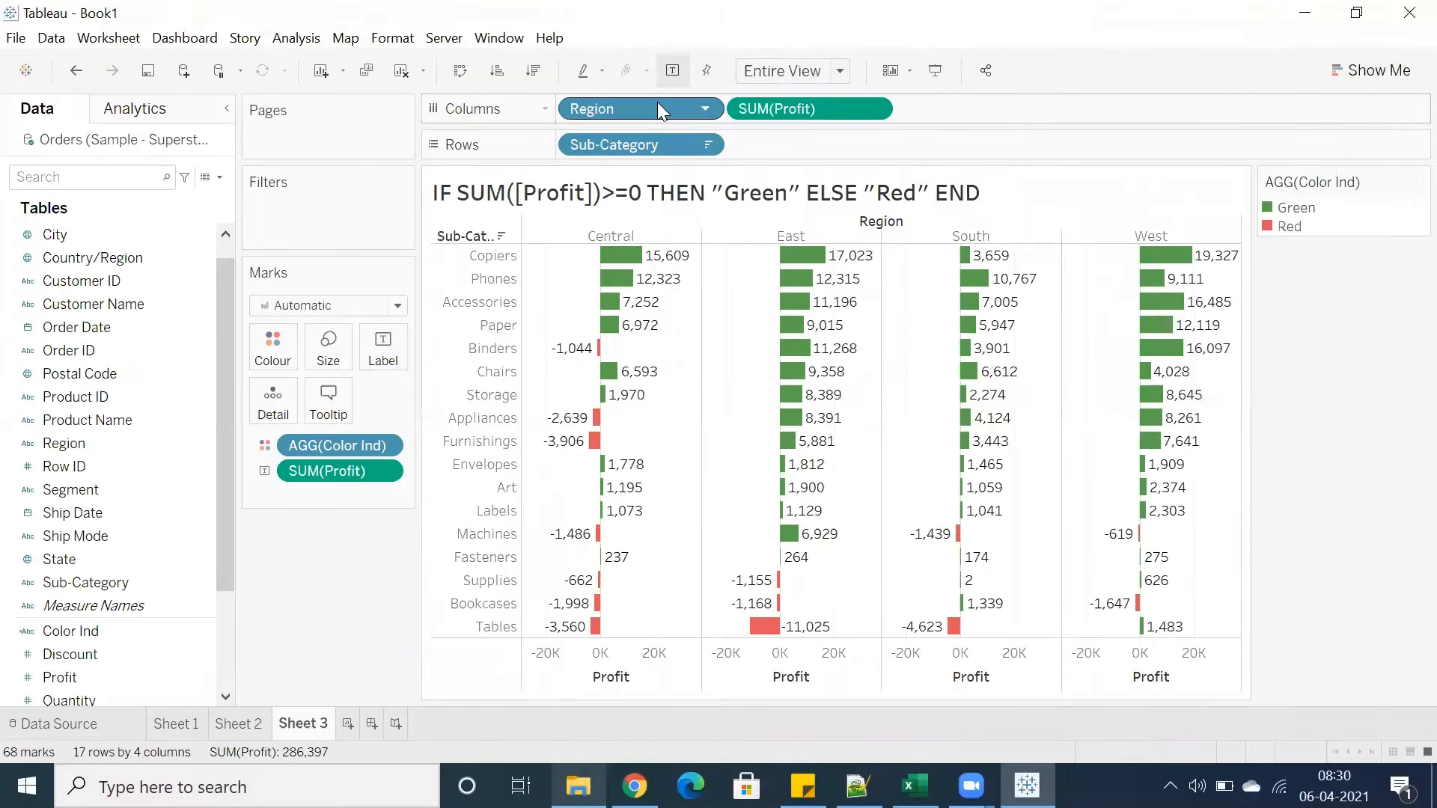
Edit the title so the word Green is coloured green and the word Red is coloured red
drag(601, 262, 601, 256)
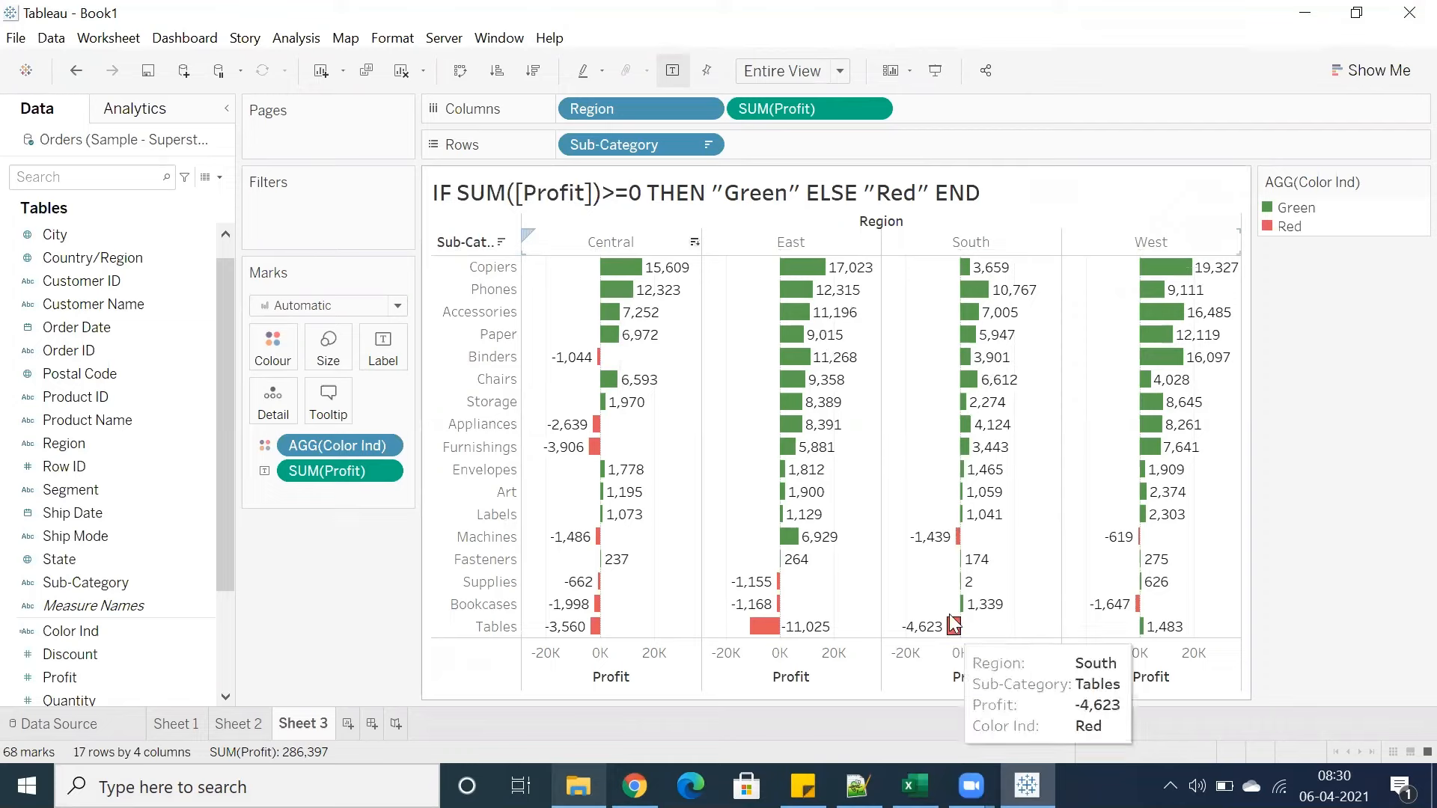
mouse_move(1139, 615)
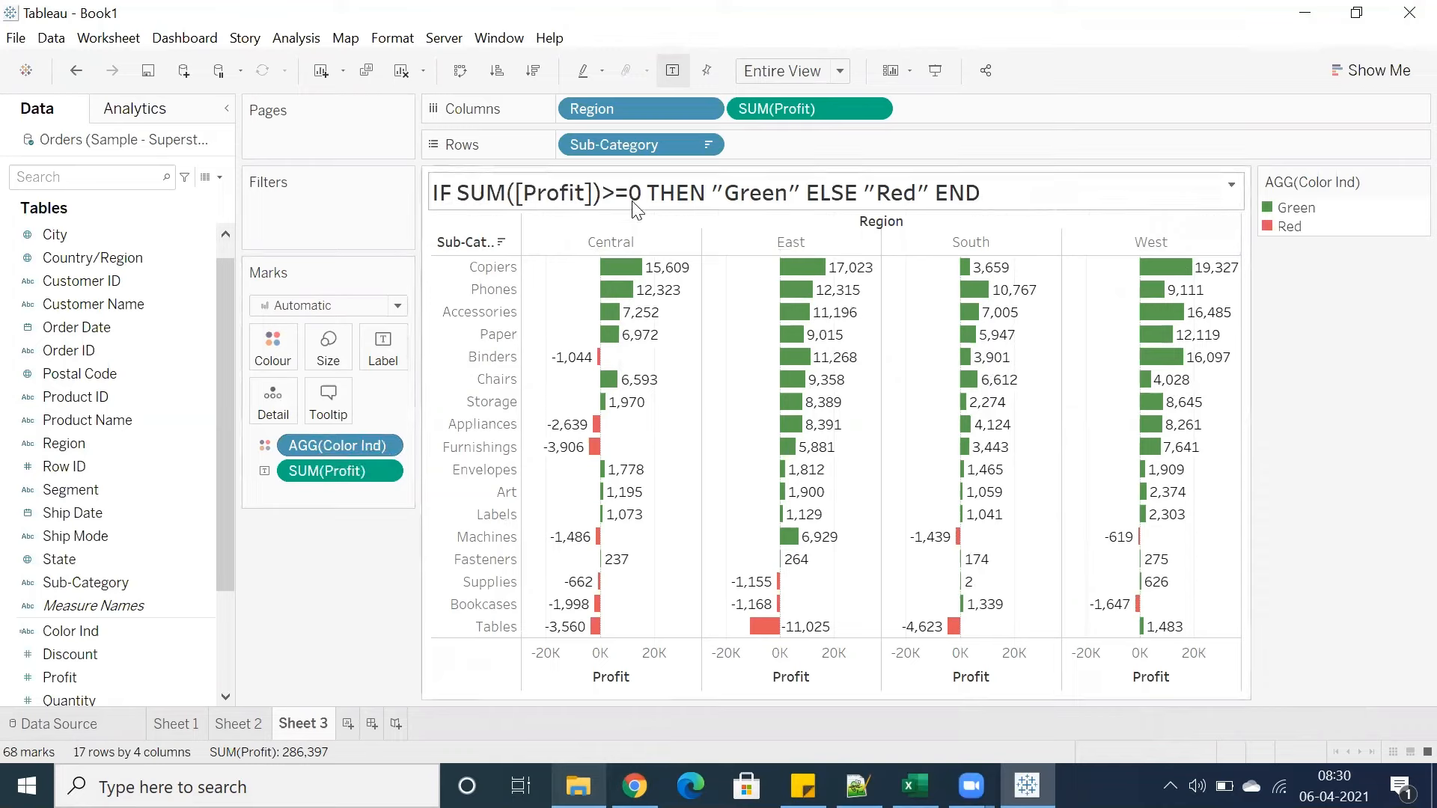
double_click(725, 196)
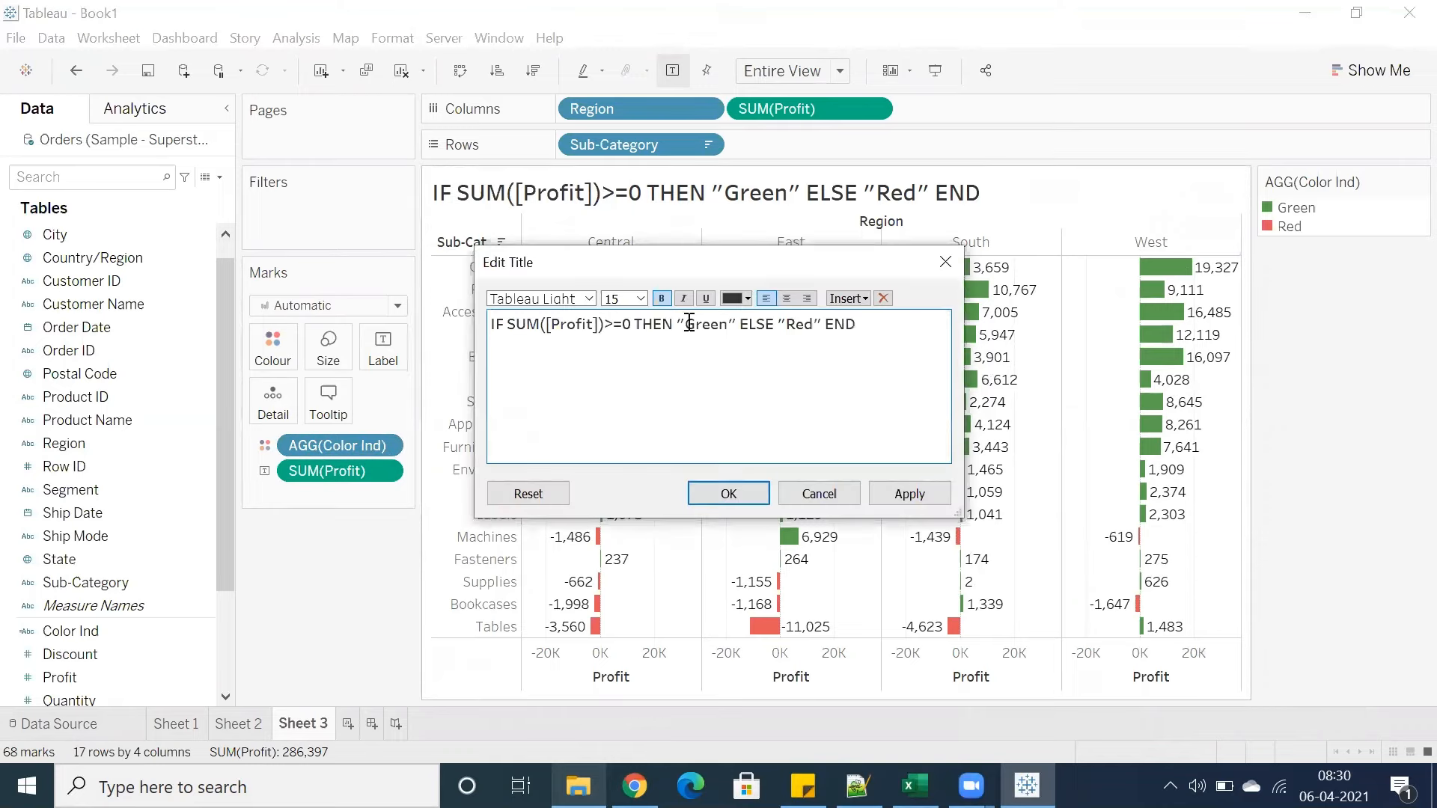
drag(686, 324, 714, 322)
click(733, 299)
click(814, 324)
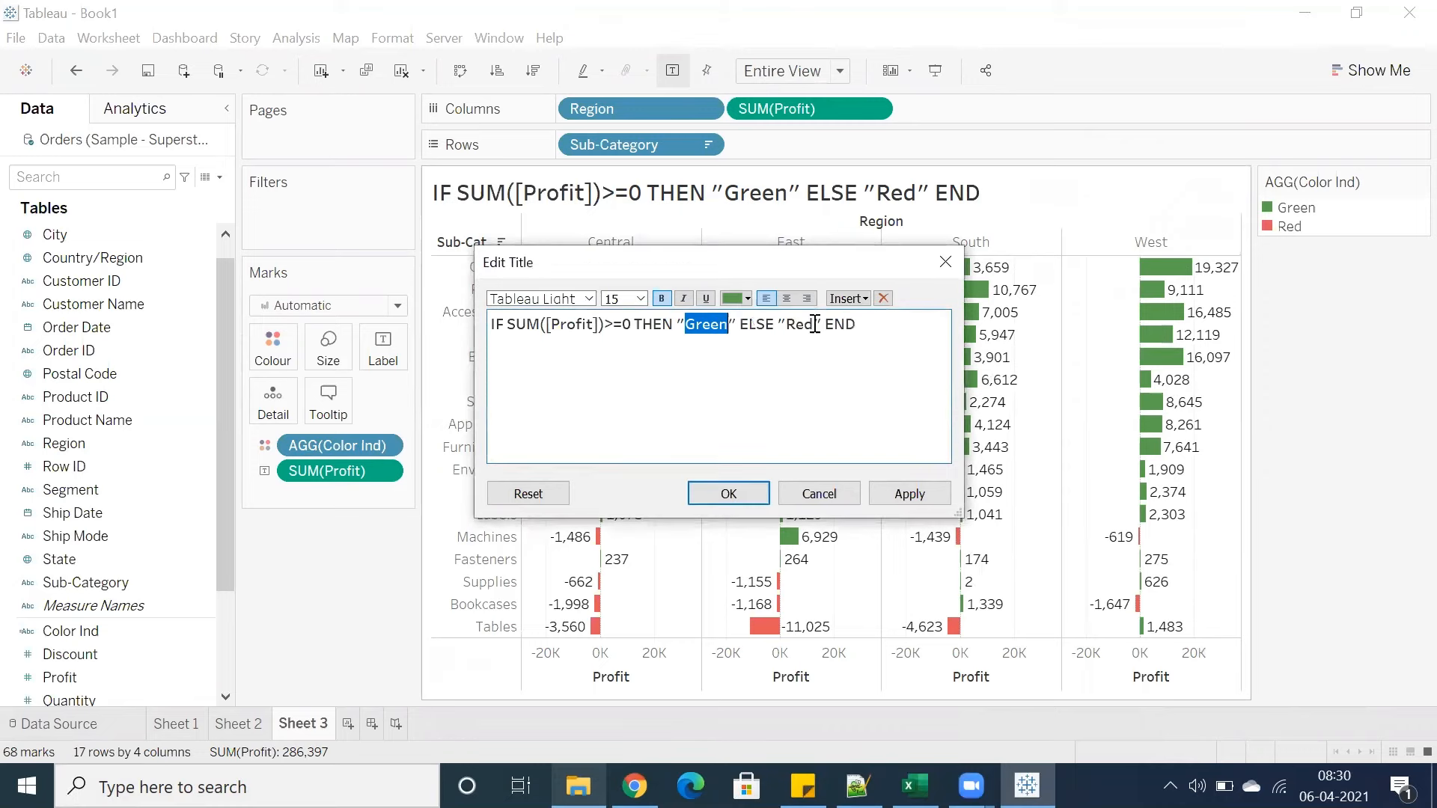
click(781, 350)
double_click(789, 323)
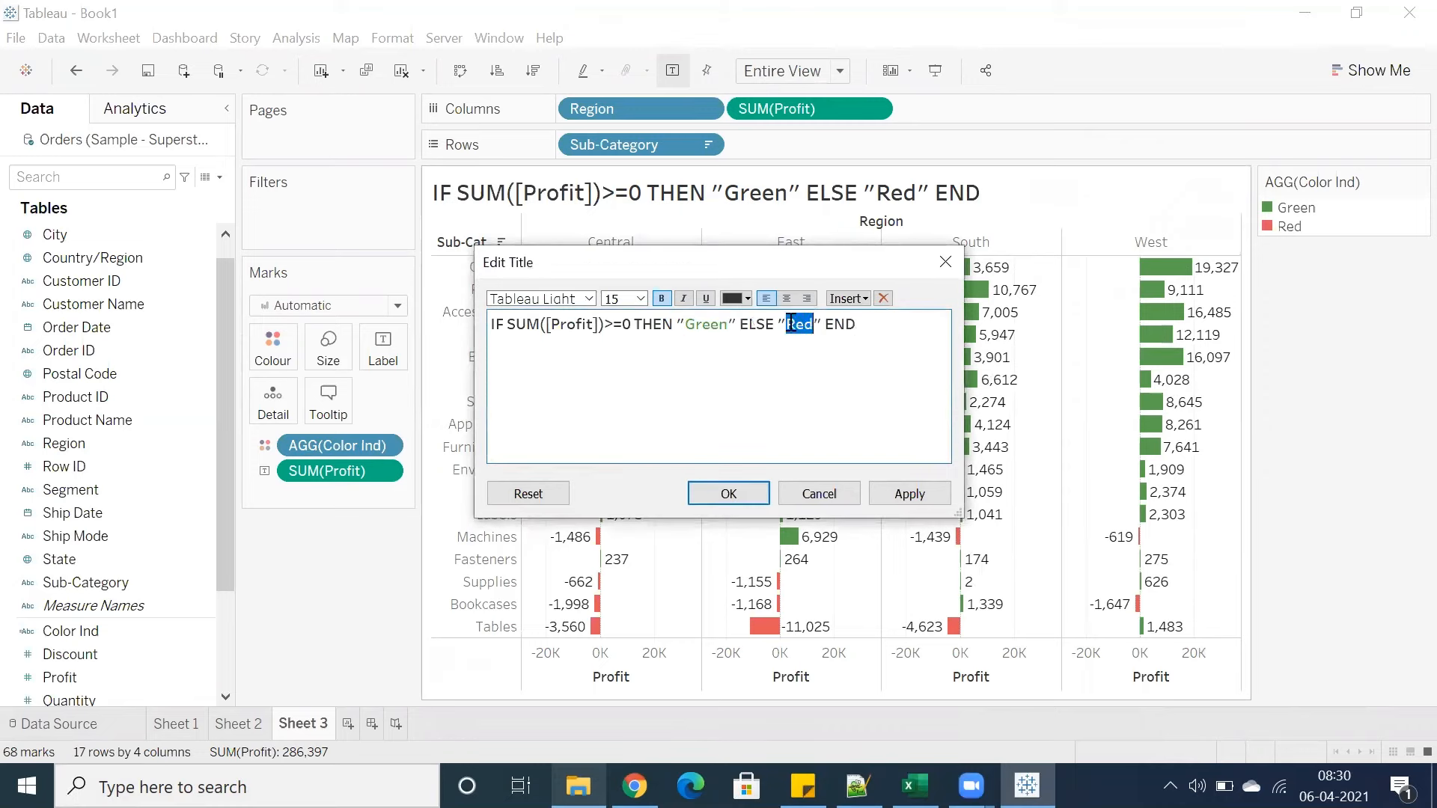
click(745, 298)
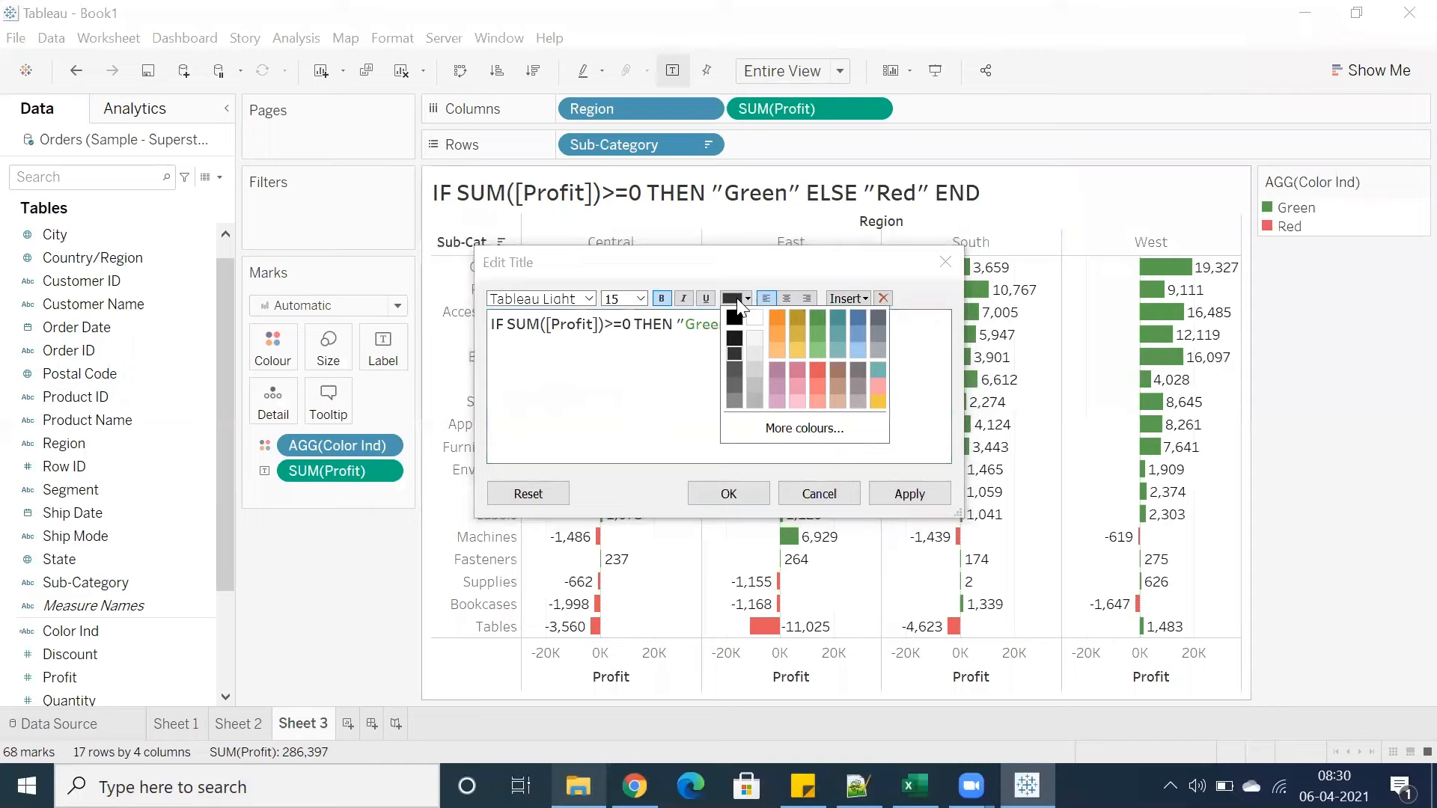
click(818, 372)
click(721, 497)
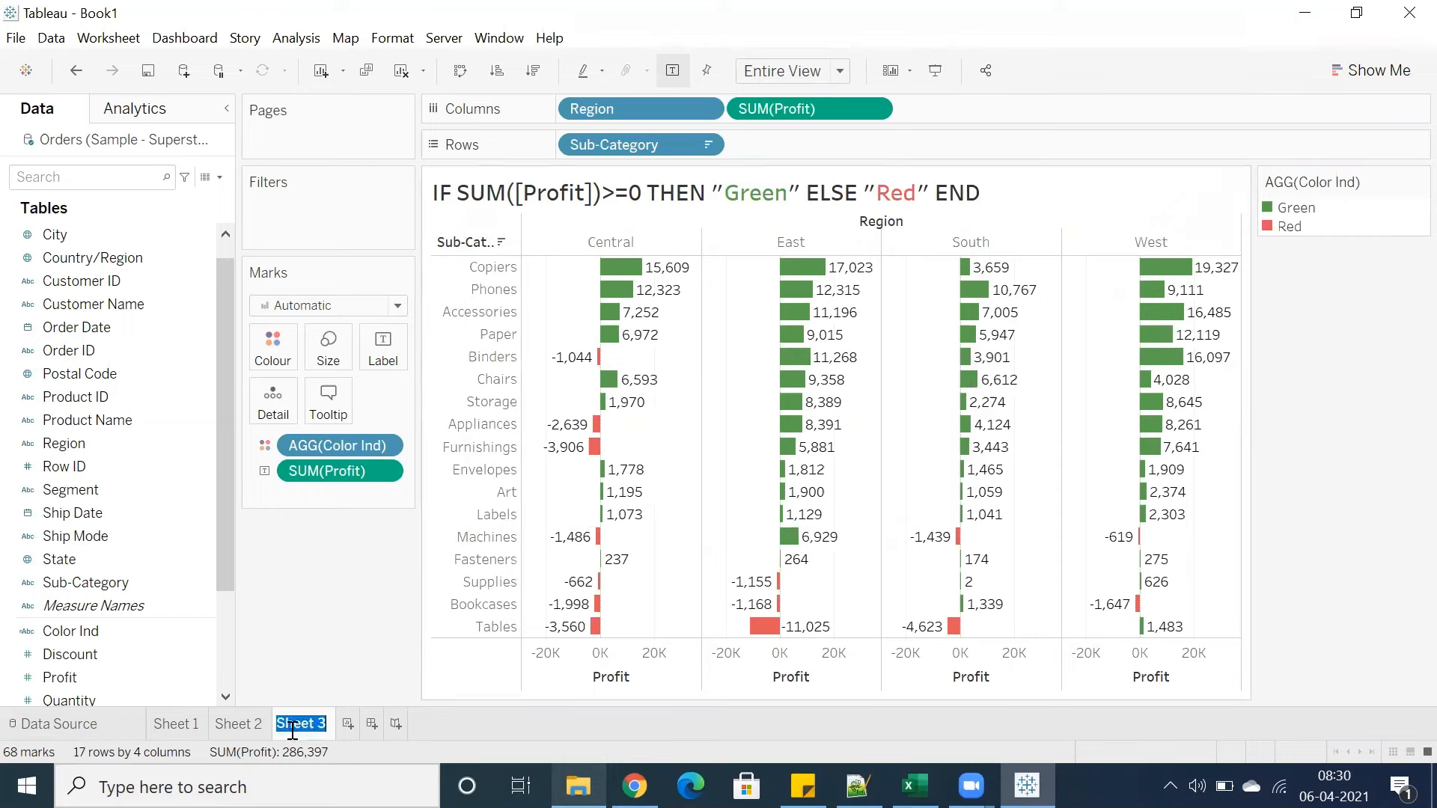
Rename the sheet as Color and add a new worksheet
text(Color)
key(Return)
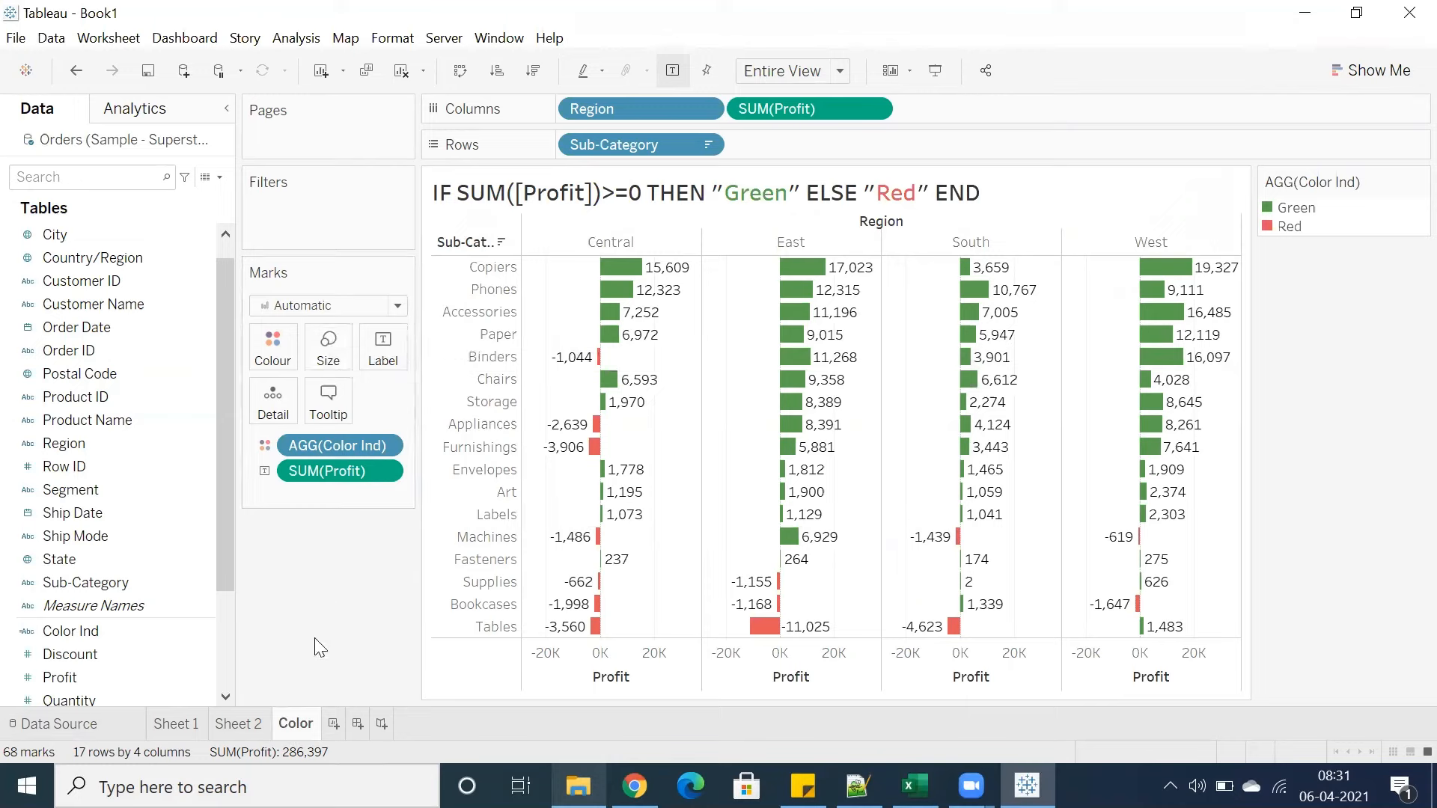
click(334, 724)
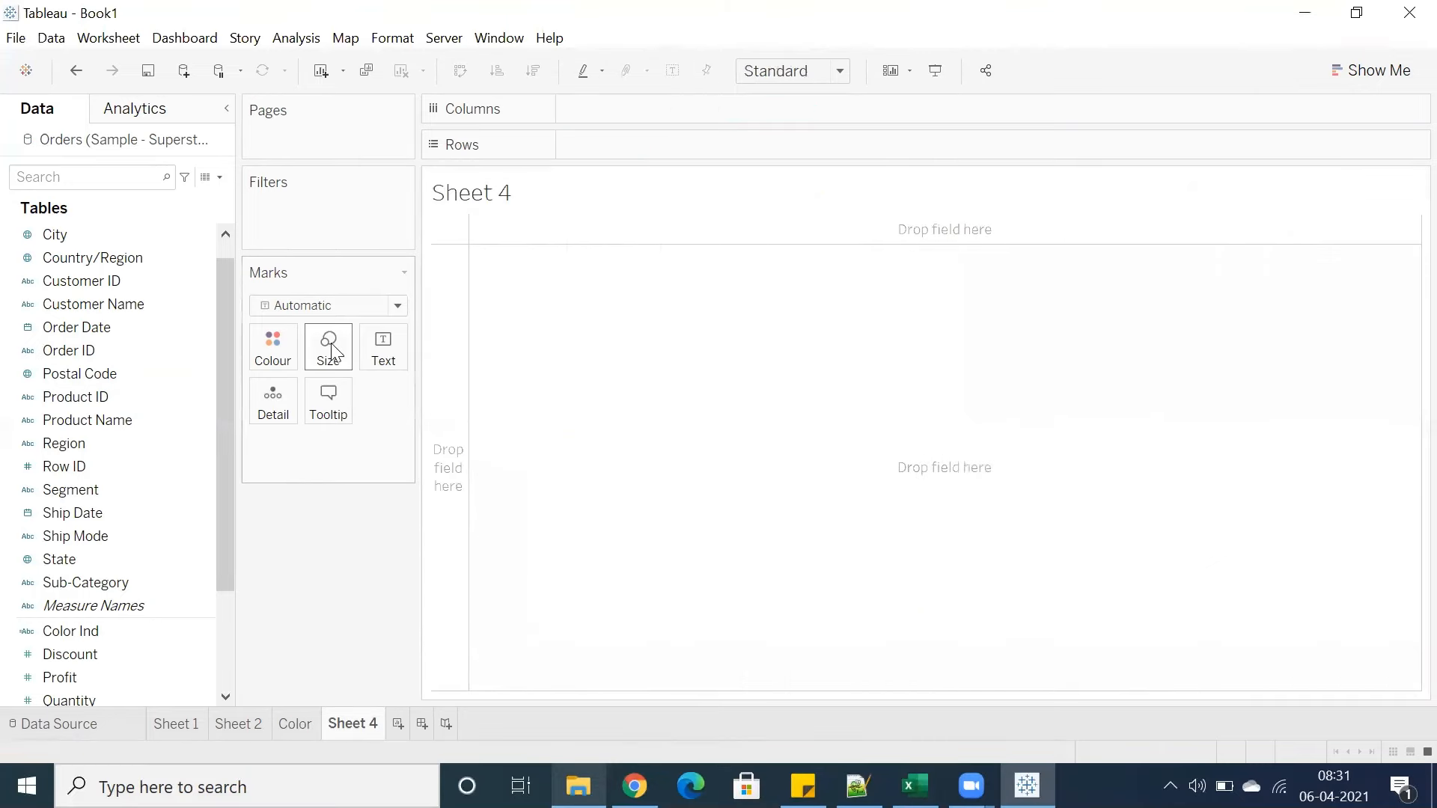
click(327, 346)
click(294, 513)
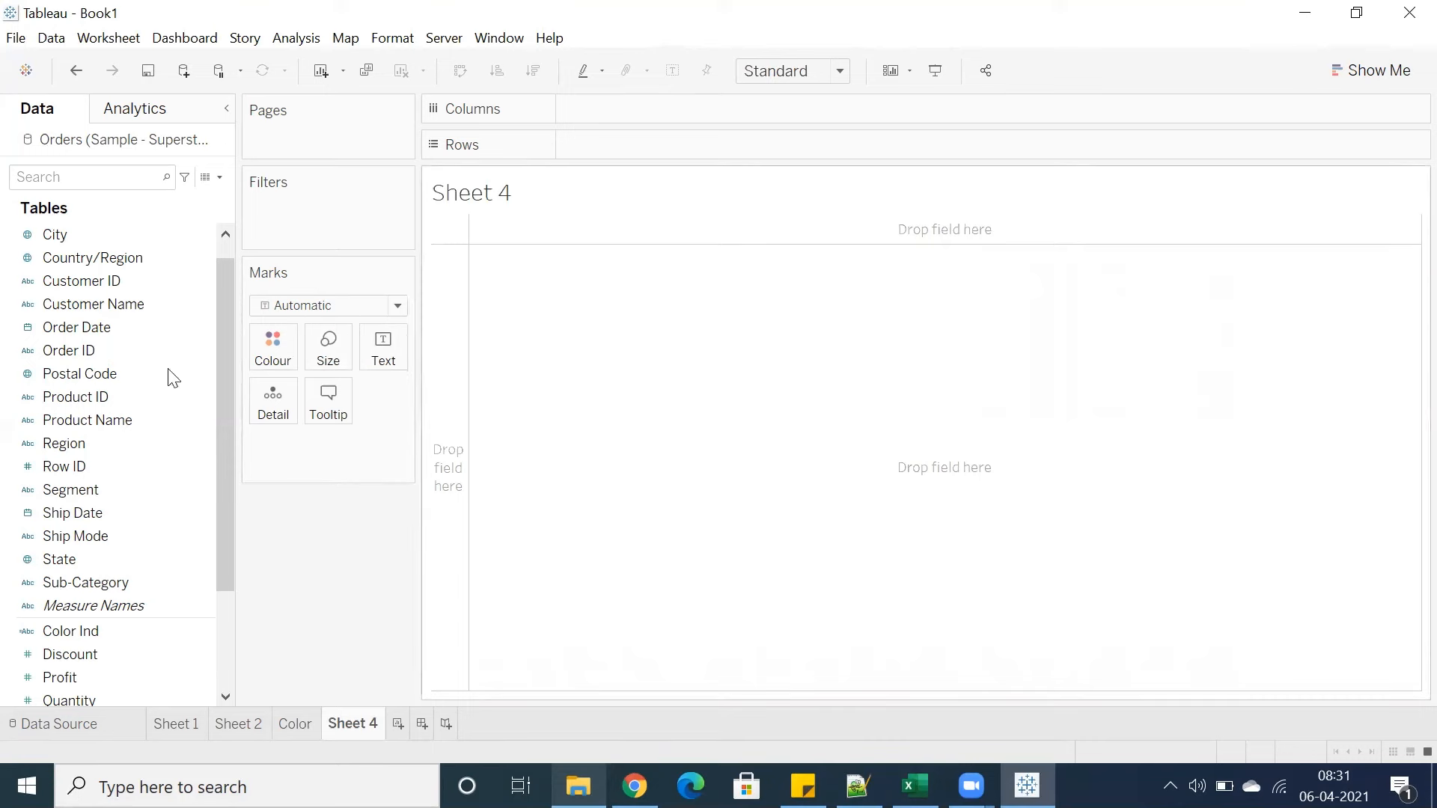
click(273, 350)
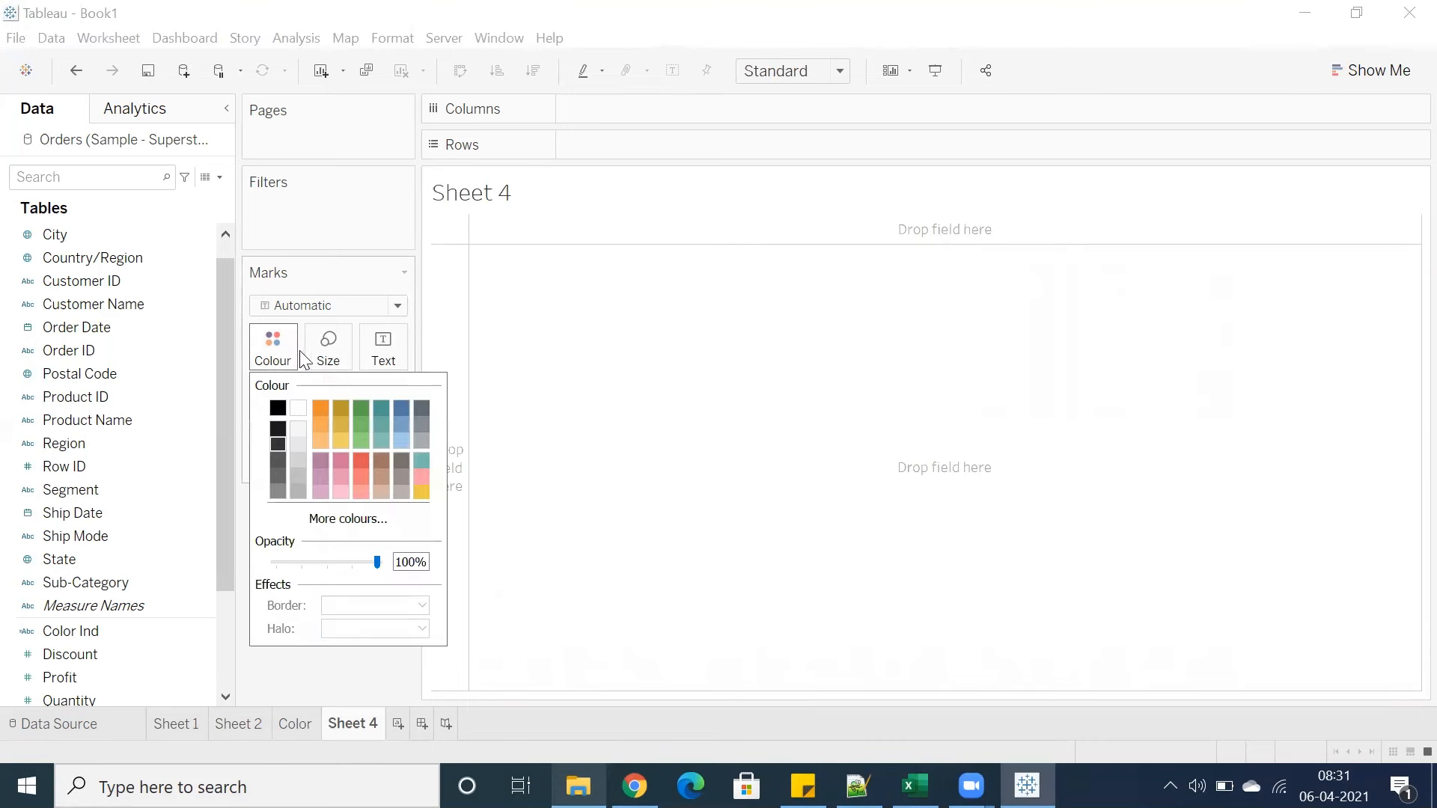
click(287, 685)
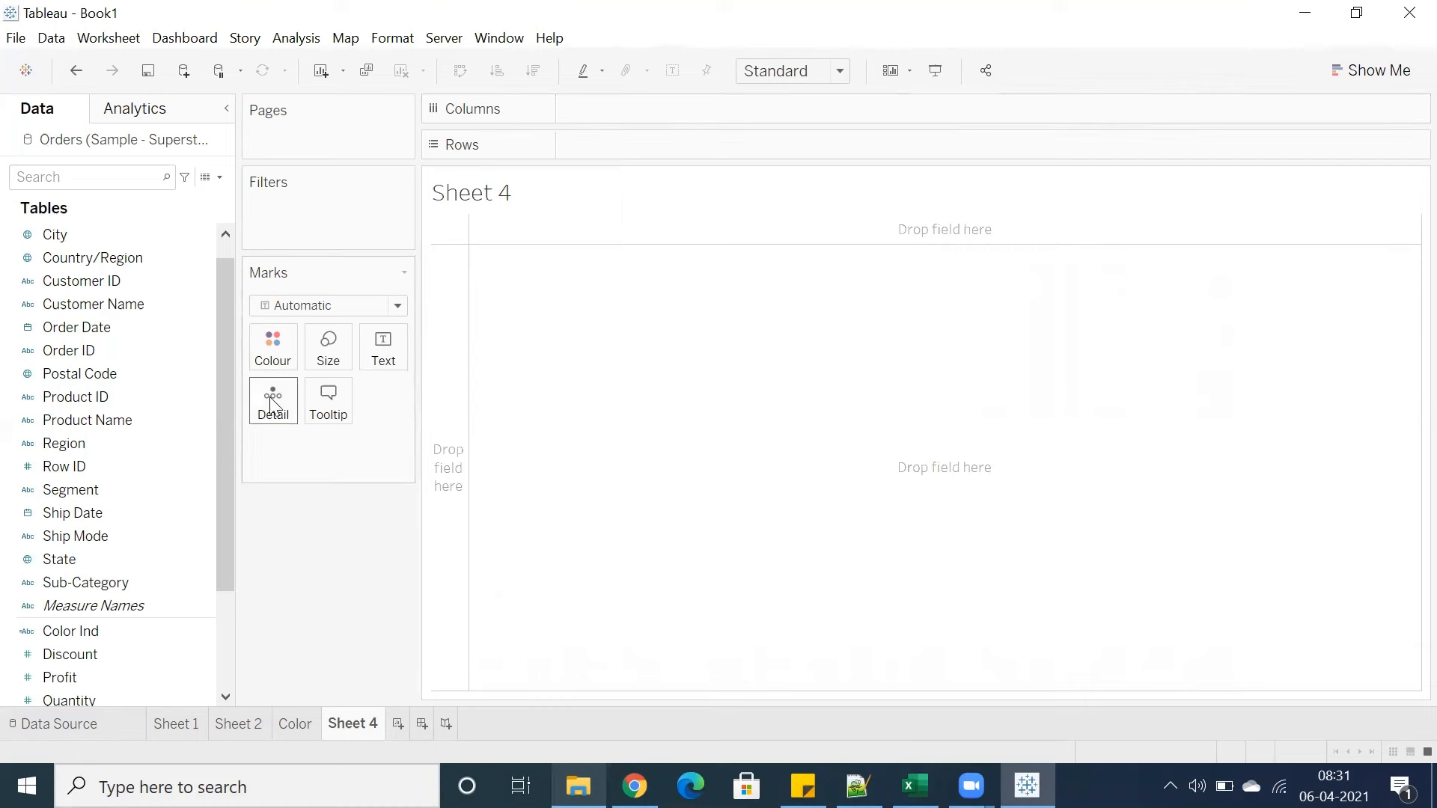
click(272, 346)
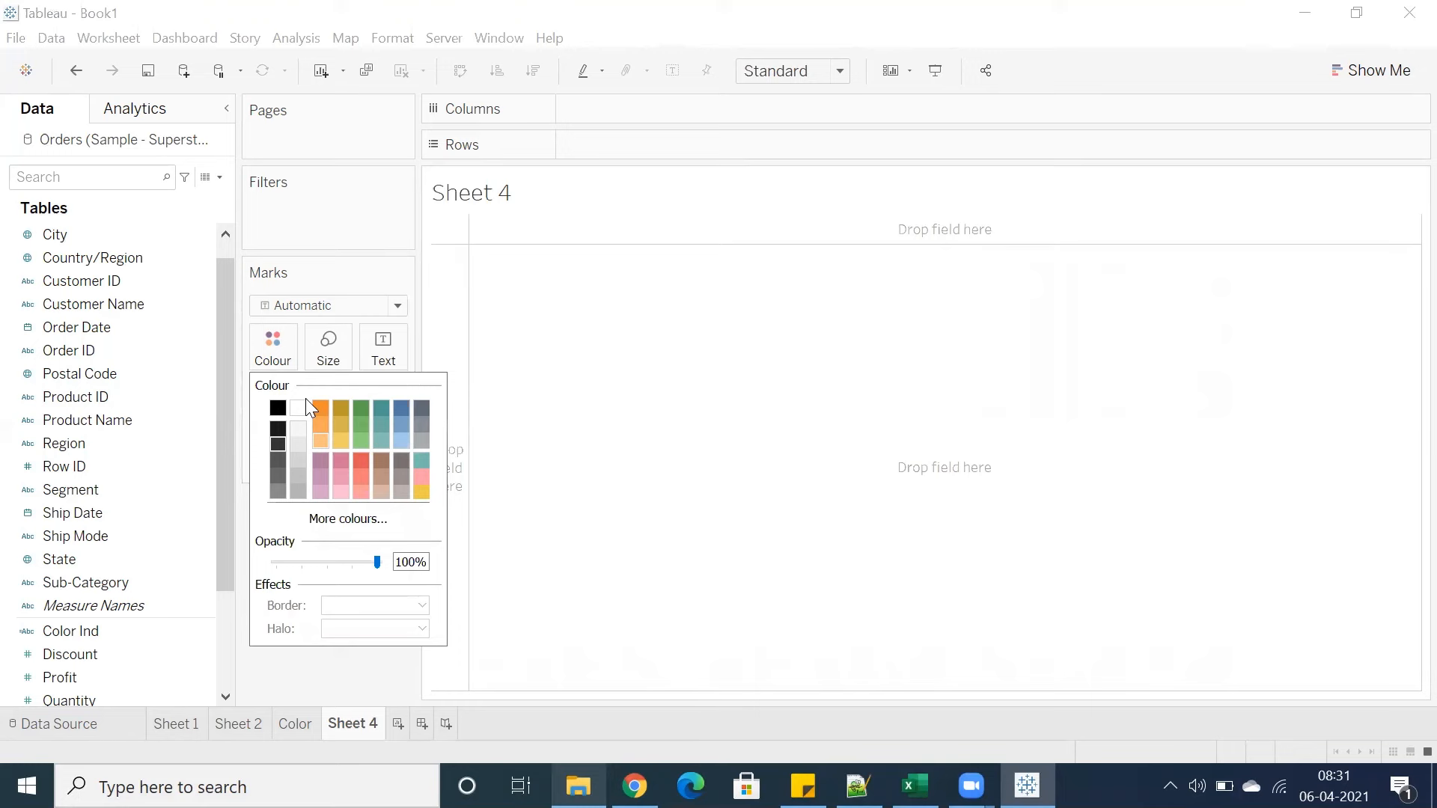
click(275, 357)
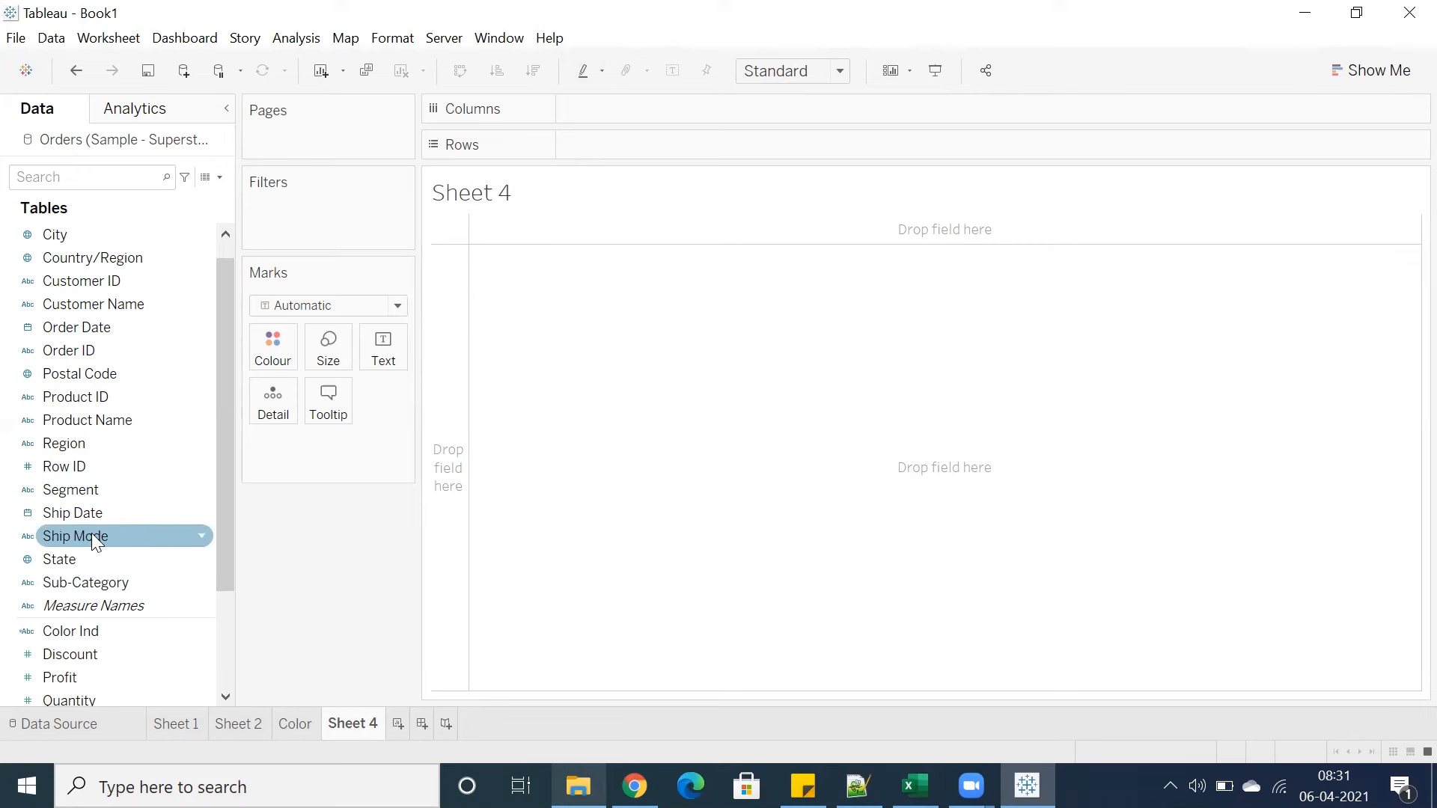
Build a text table of Sales by Region
click(91, 447)
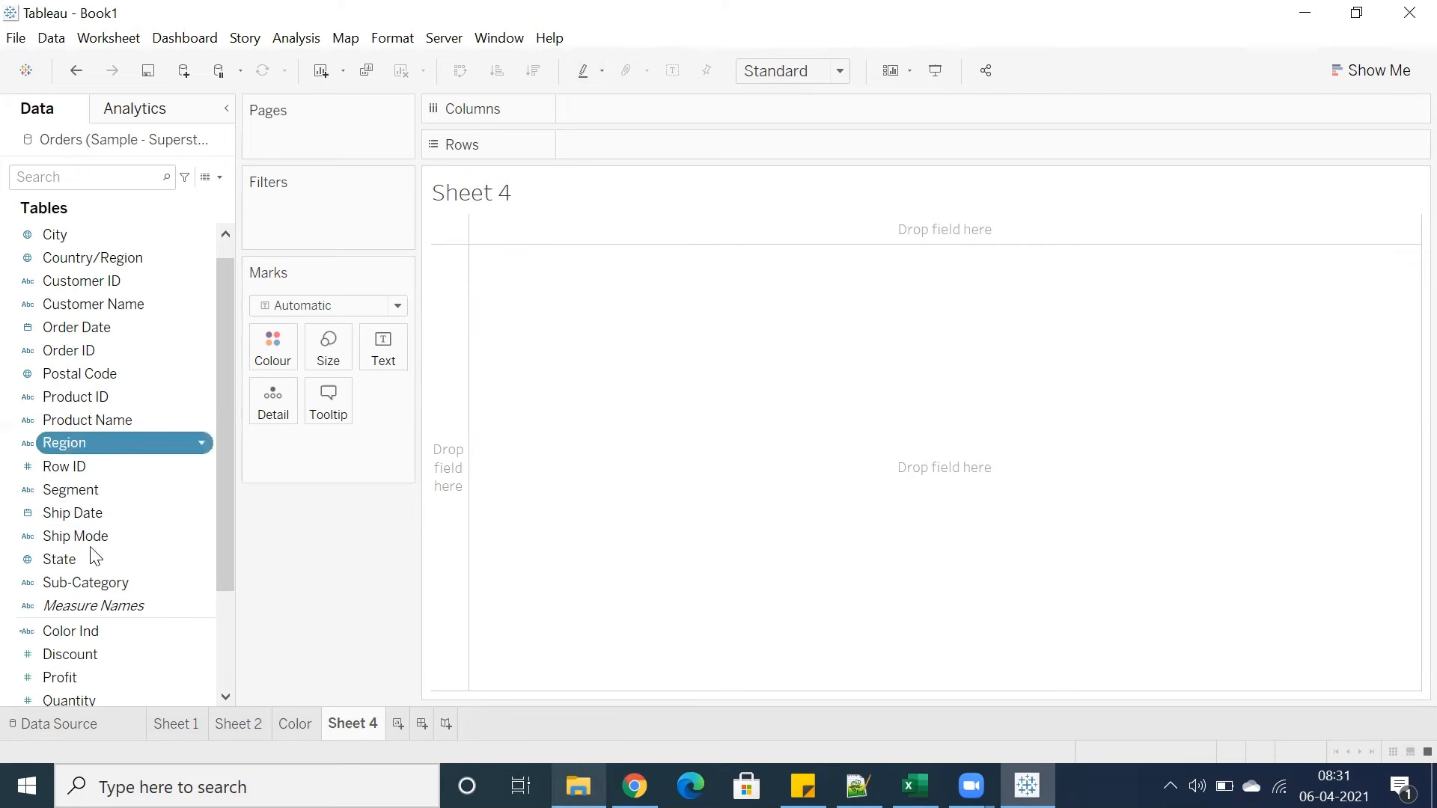
scroll(95, 557, down, 2)
double_click(75, 582)
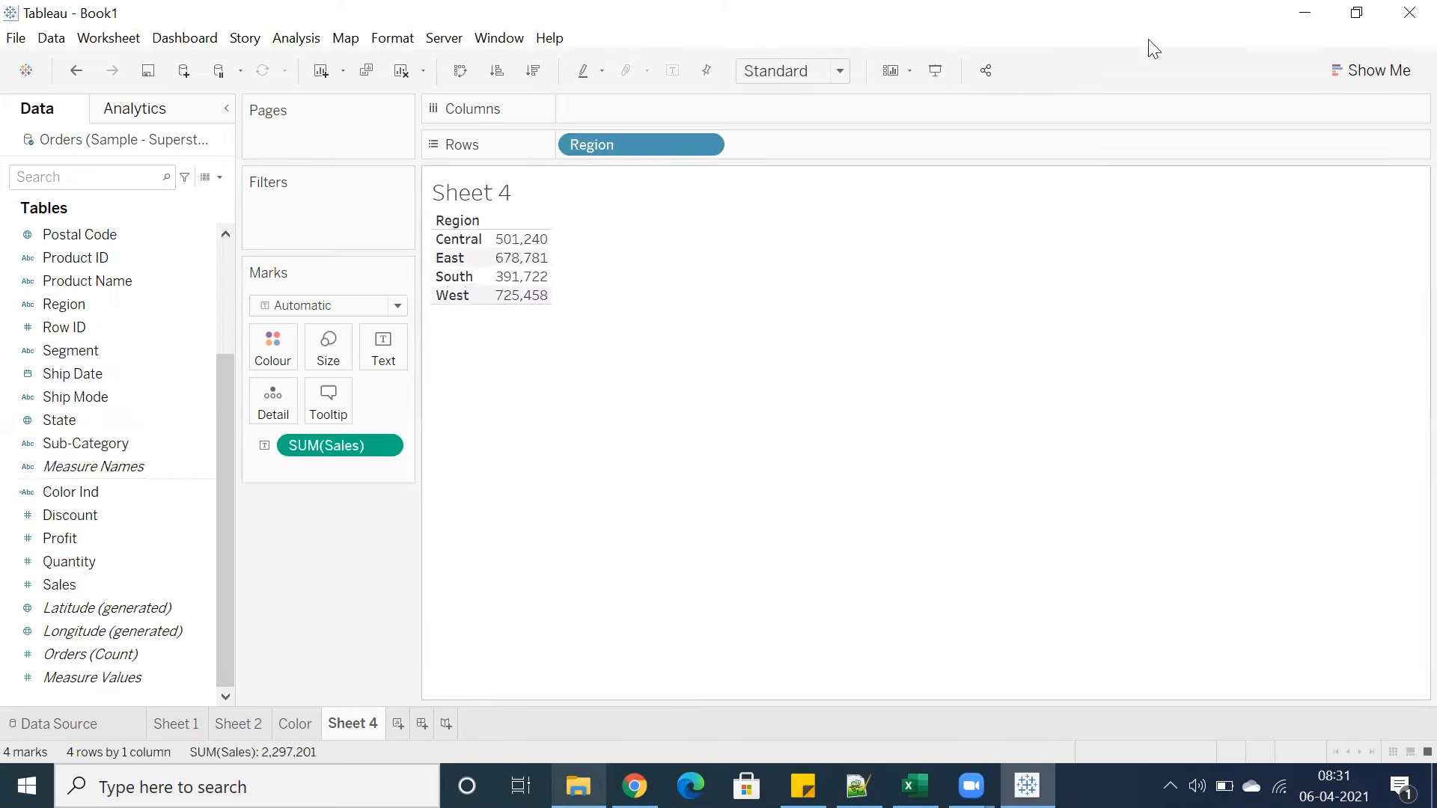
Turn the table into a bar chart with Show Me's horizontal bars, then swap axes for vertical bars
click(1371, 71)
click(1249, 234)
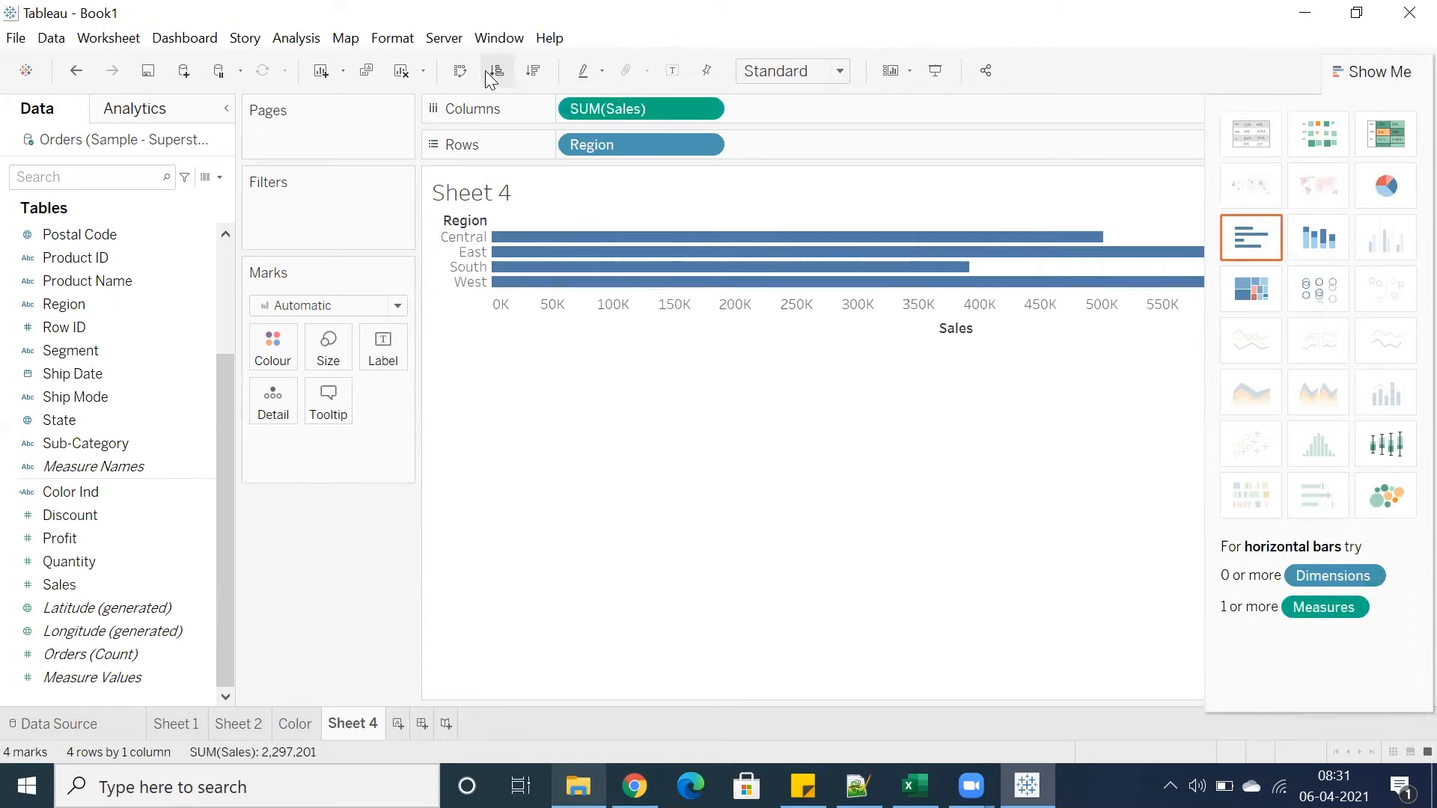
click(461, 70)
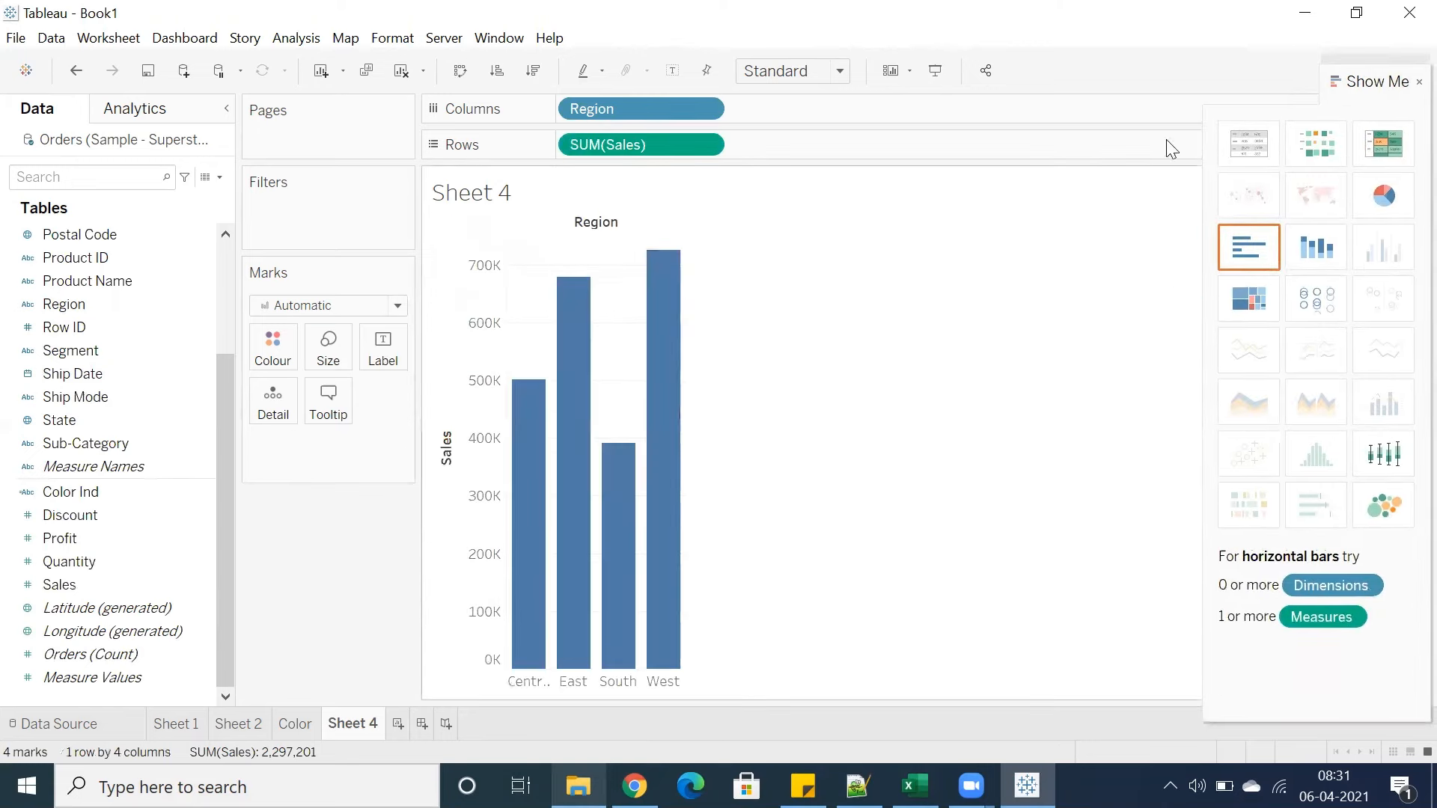
click(1413, 79)
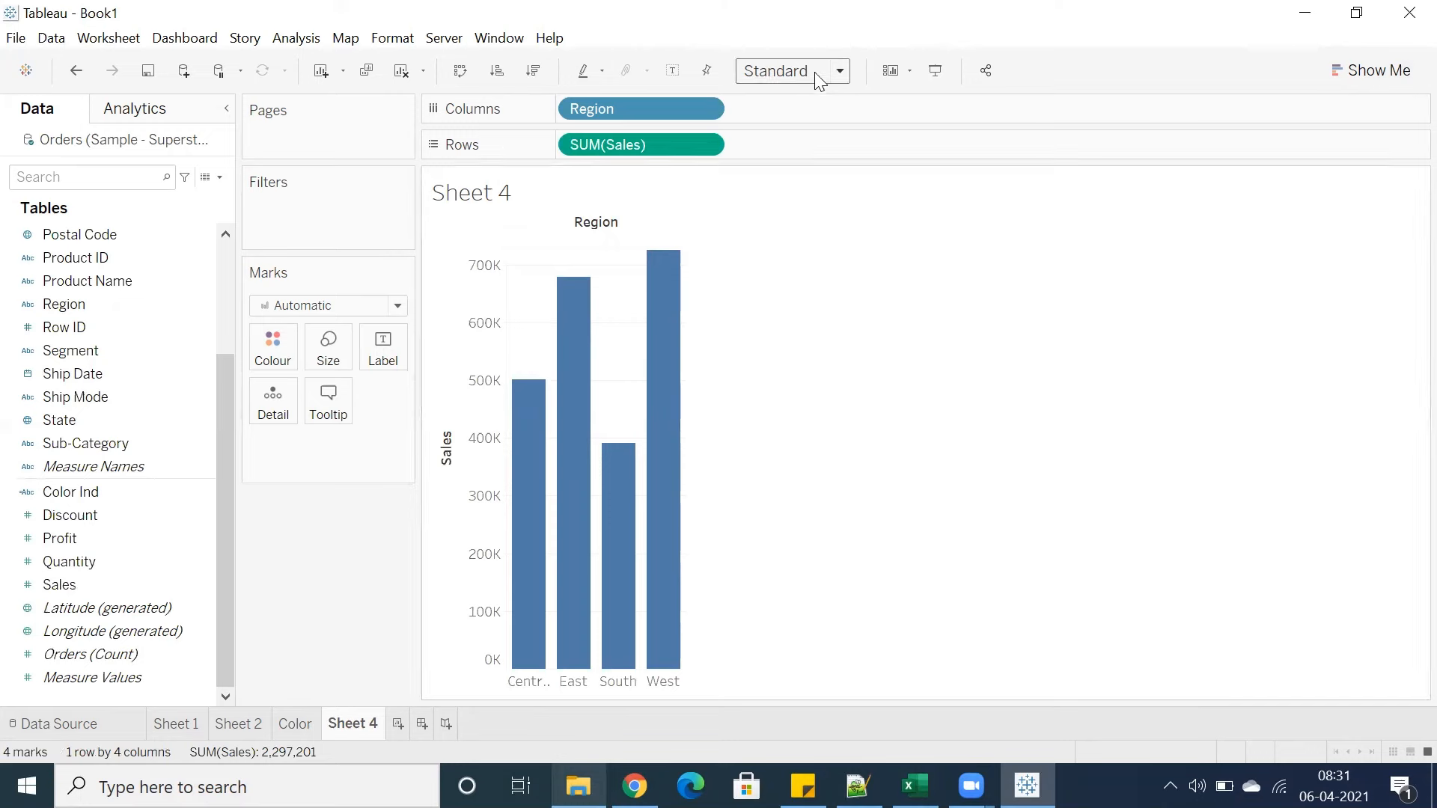
Replace Region with Sub-Category on Columns and fit the view to Entire View
click(90, 445)
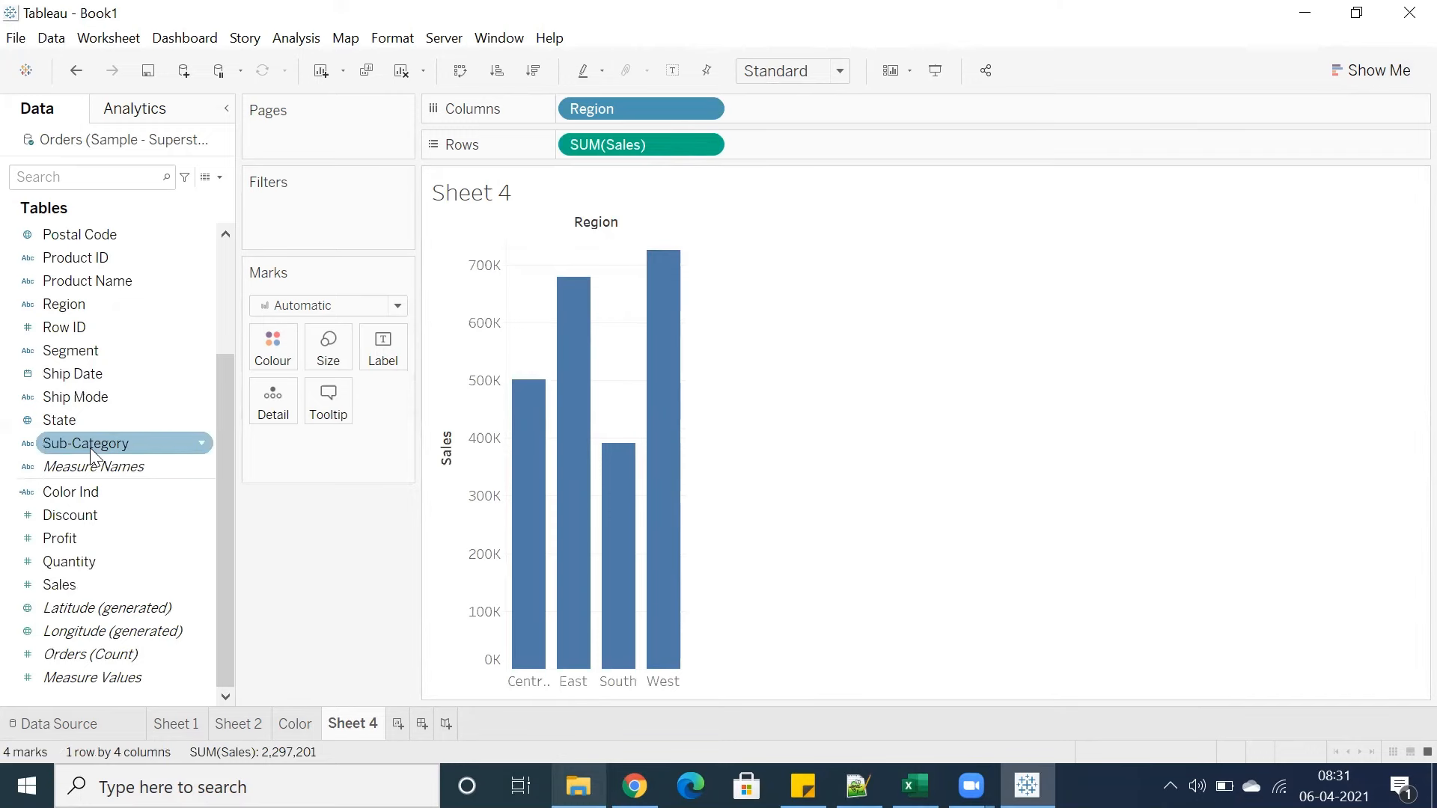
drag(89, 446, 641, 114)
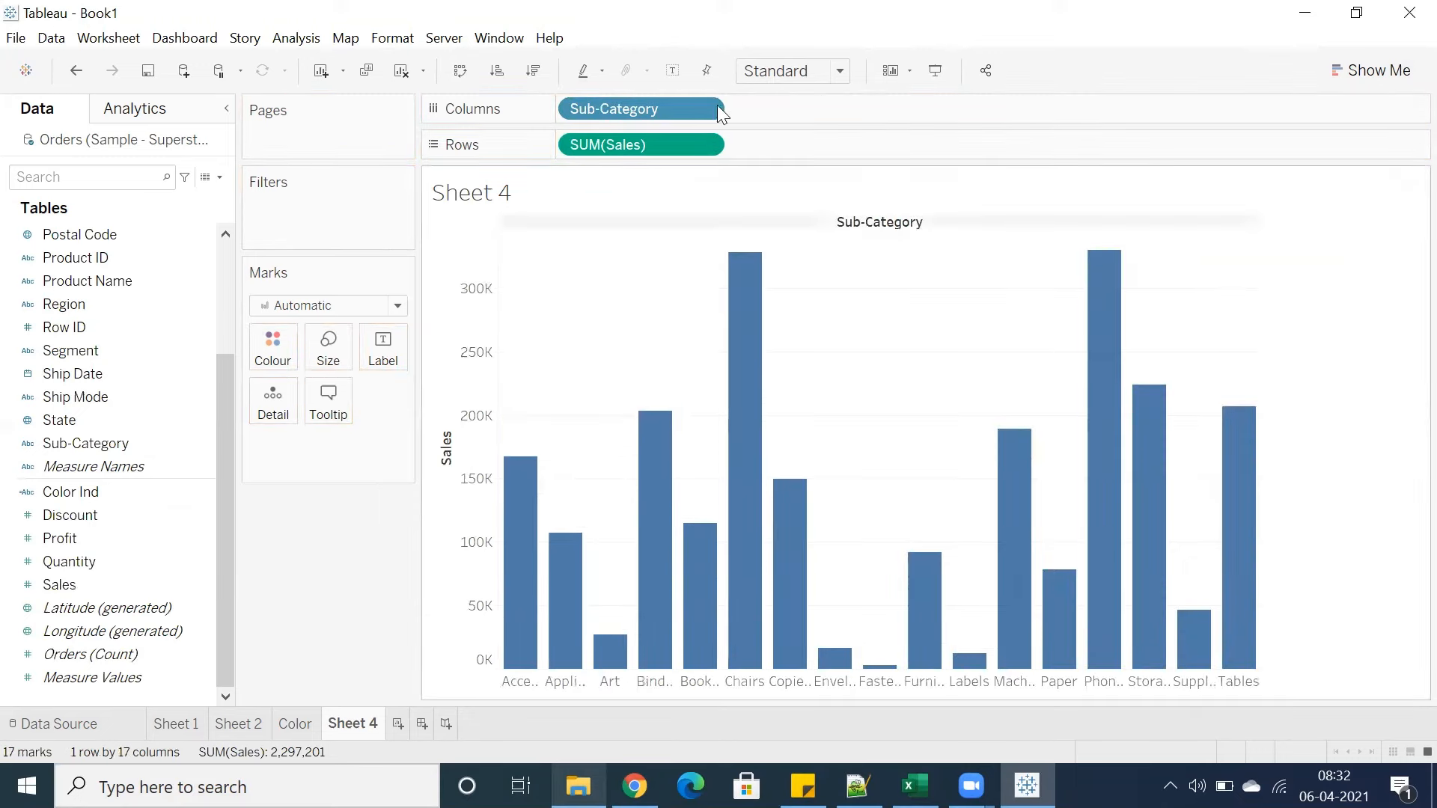
click(769, 74)
click(771, 152)
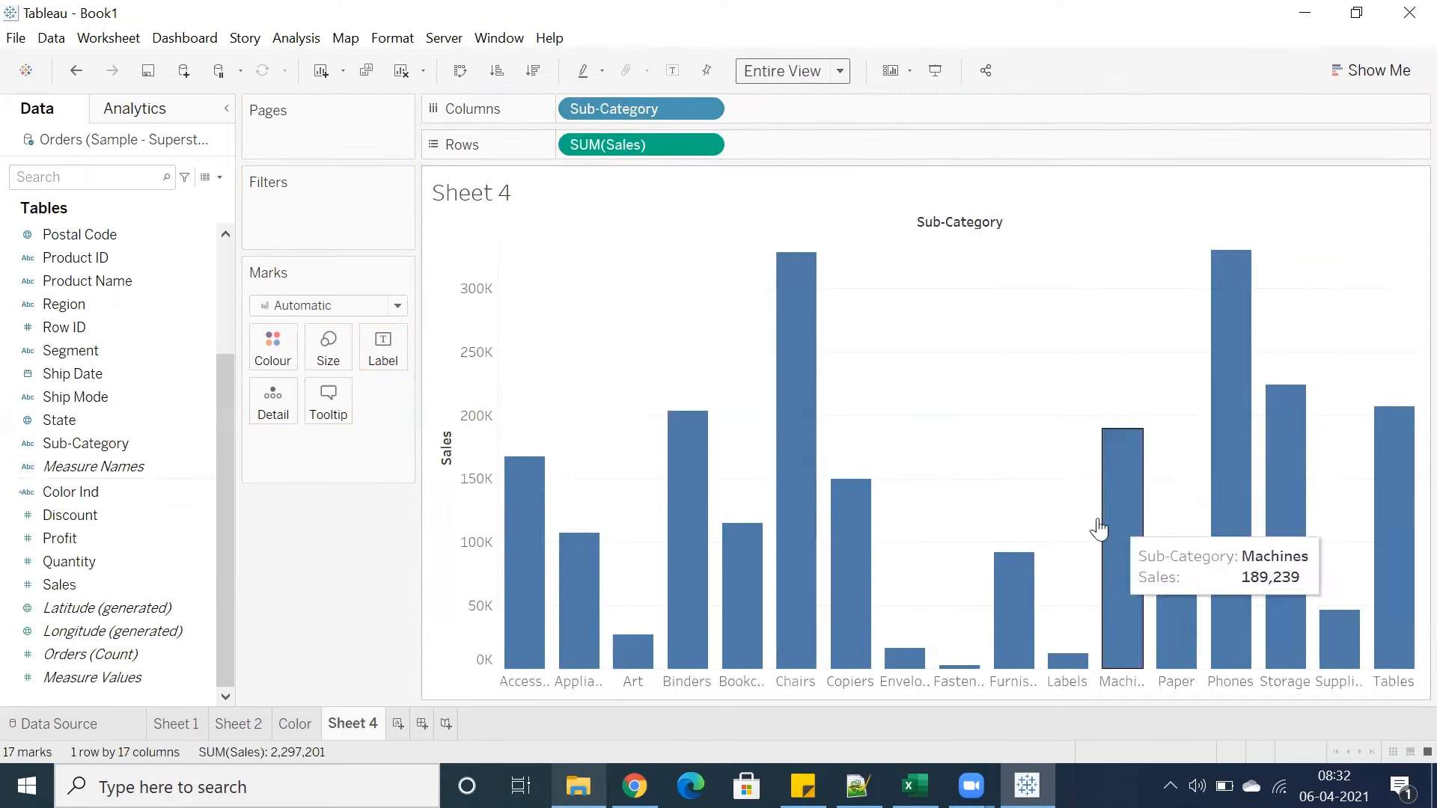
Sort the Sub-Category bars by Sales descending and shrink the bar size to near minimum
click(534, 72)
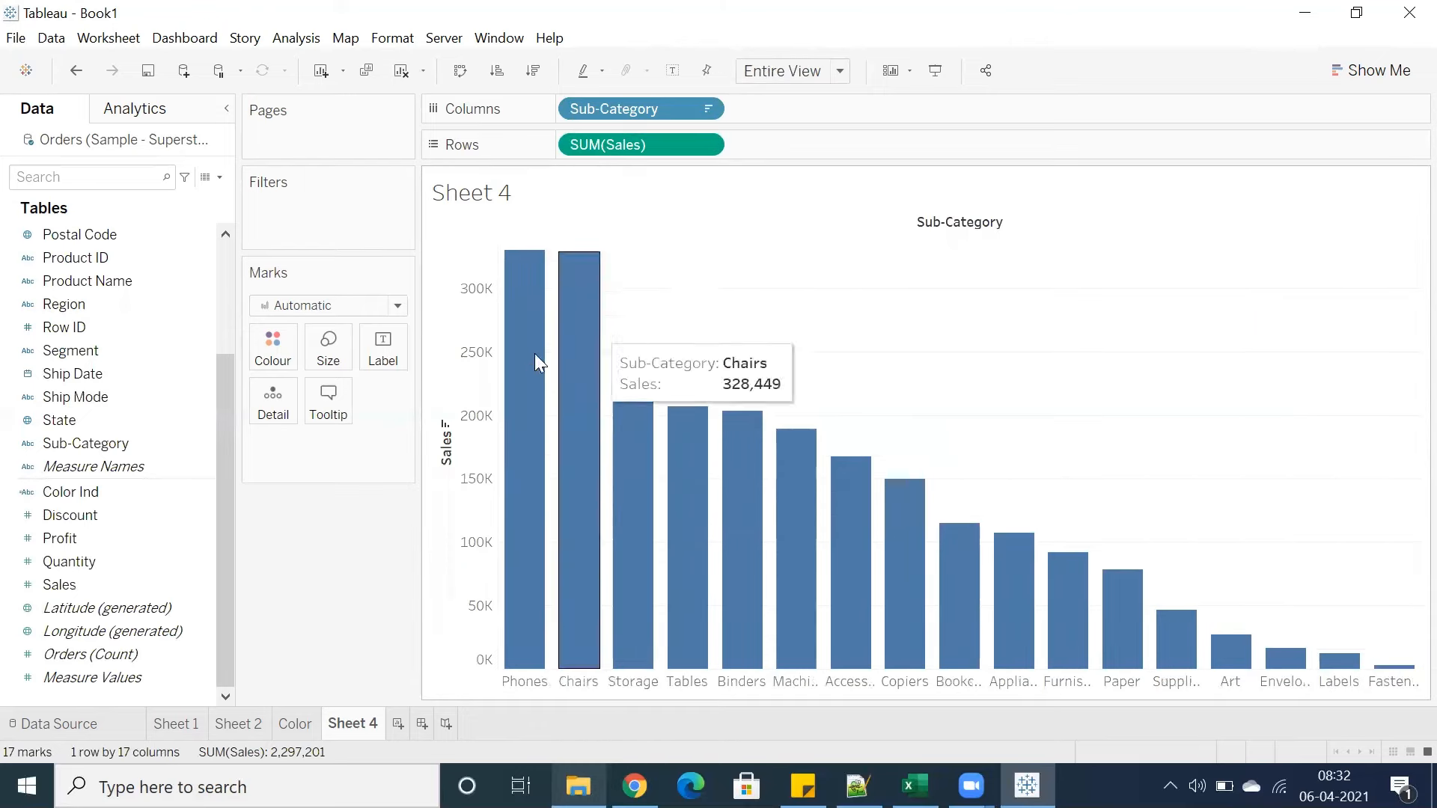
click(341, 355)
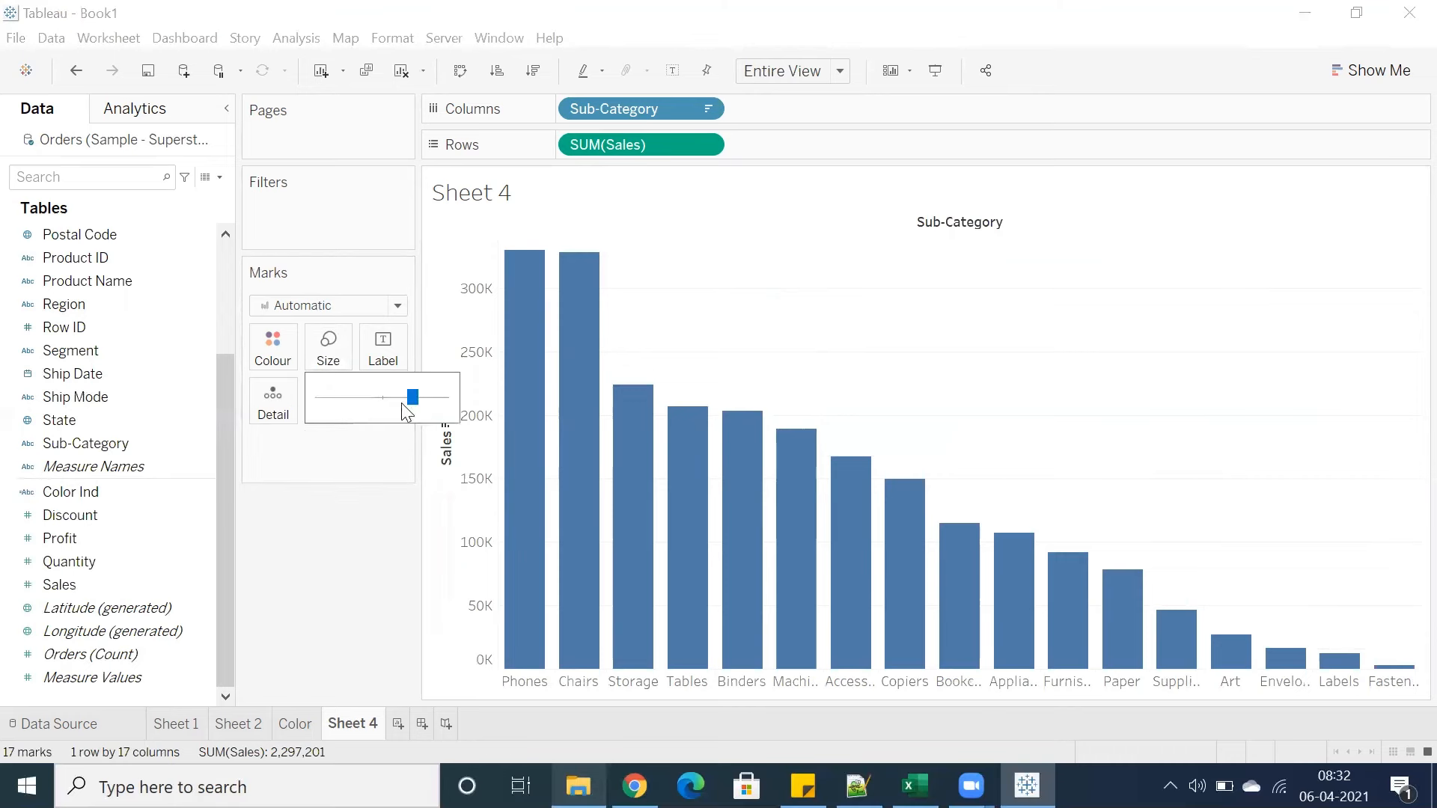
drag(416, 404, 476, 394)
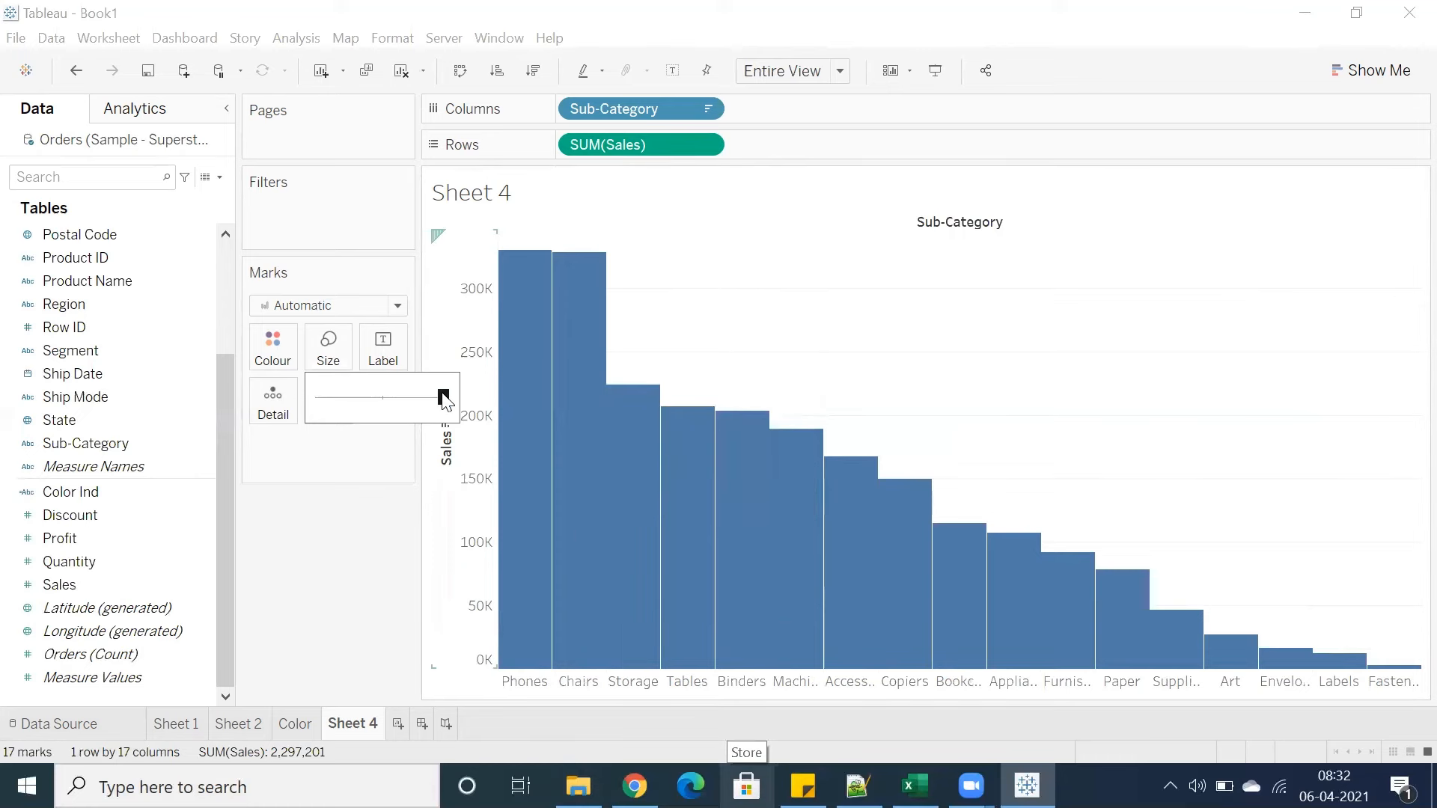
drag(443, 396, 332, 395)
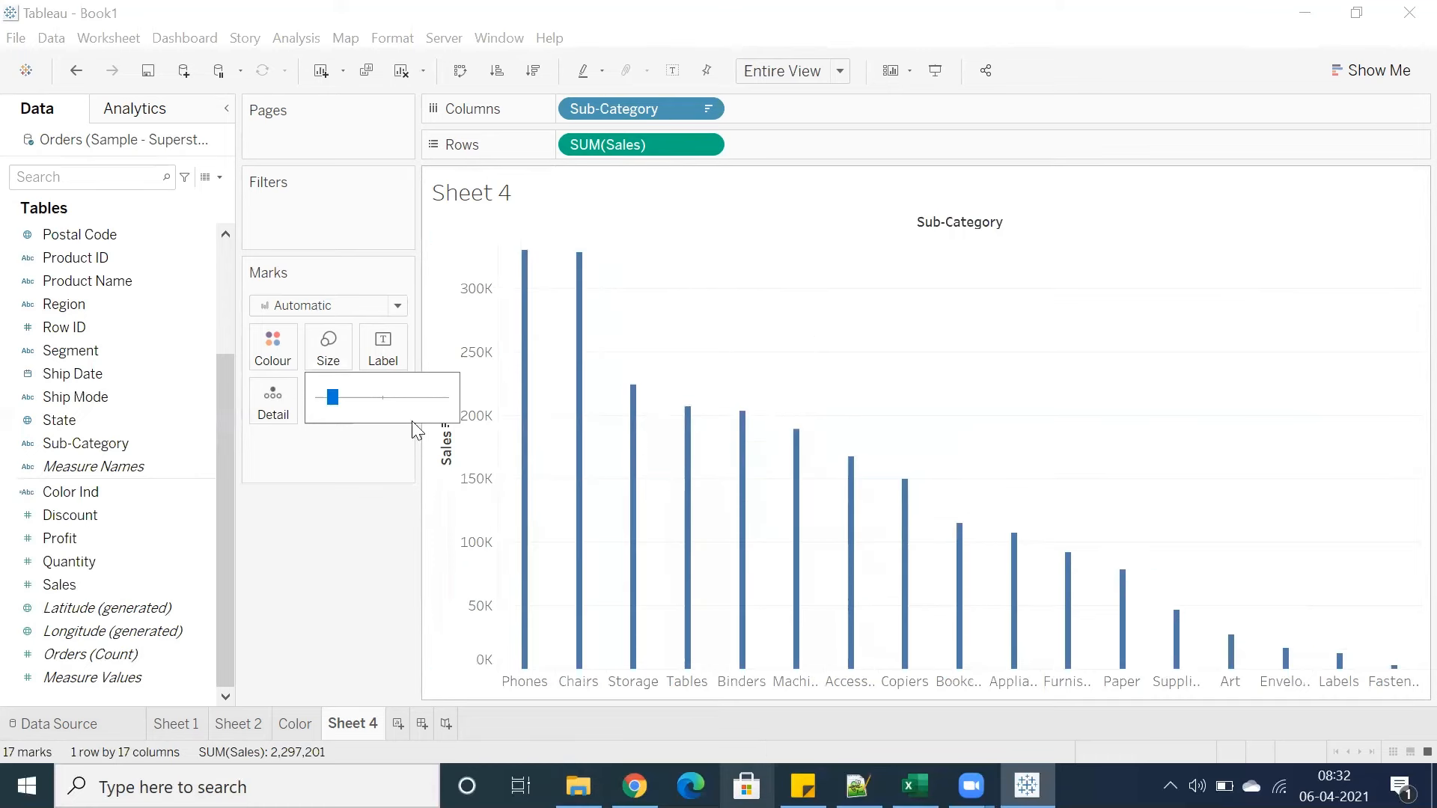
Widen the Sub-Category bars by raising the bar size to near maximum
drag(335, 405, 346, 410)
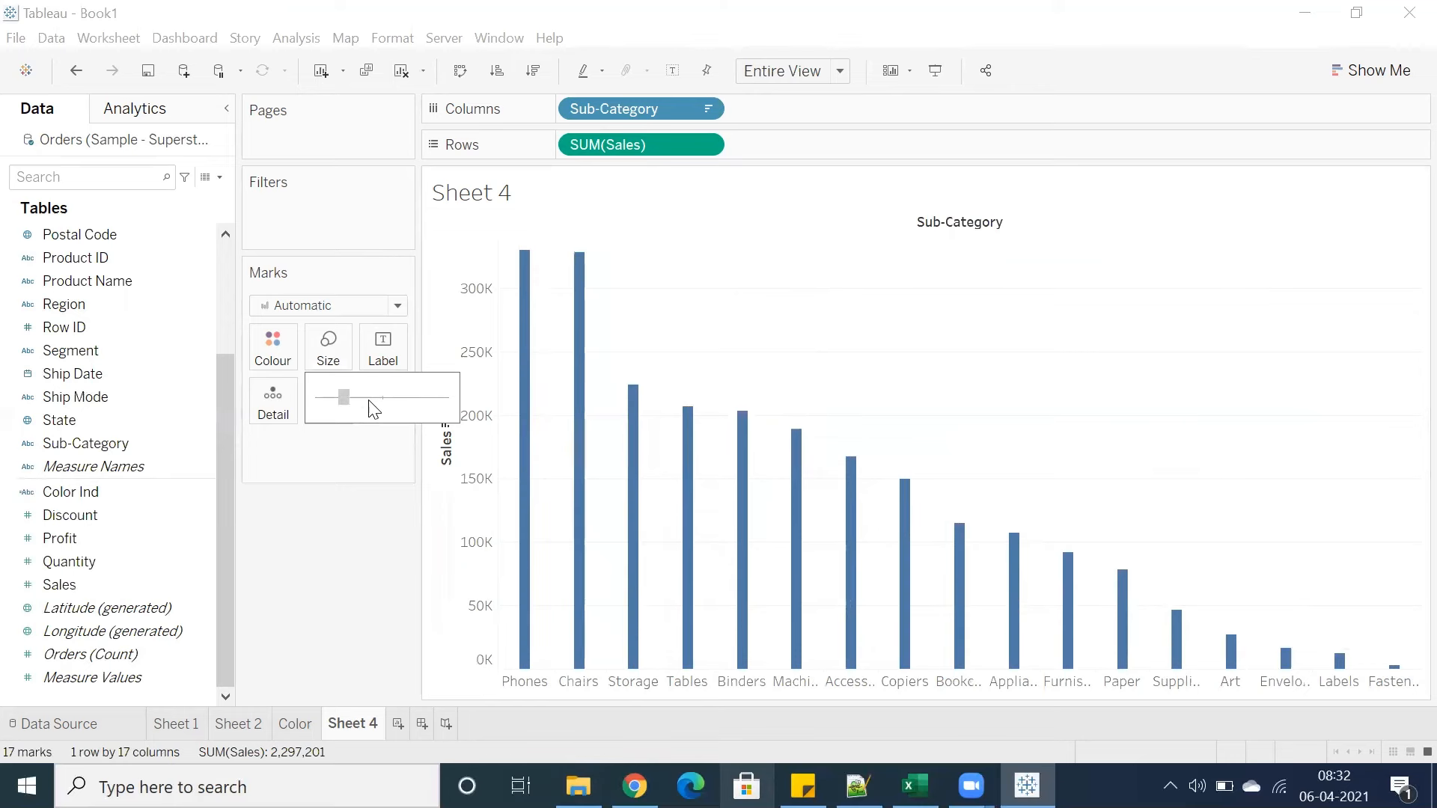
click(369, 402)
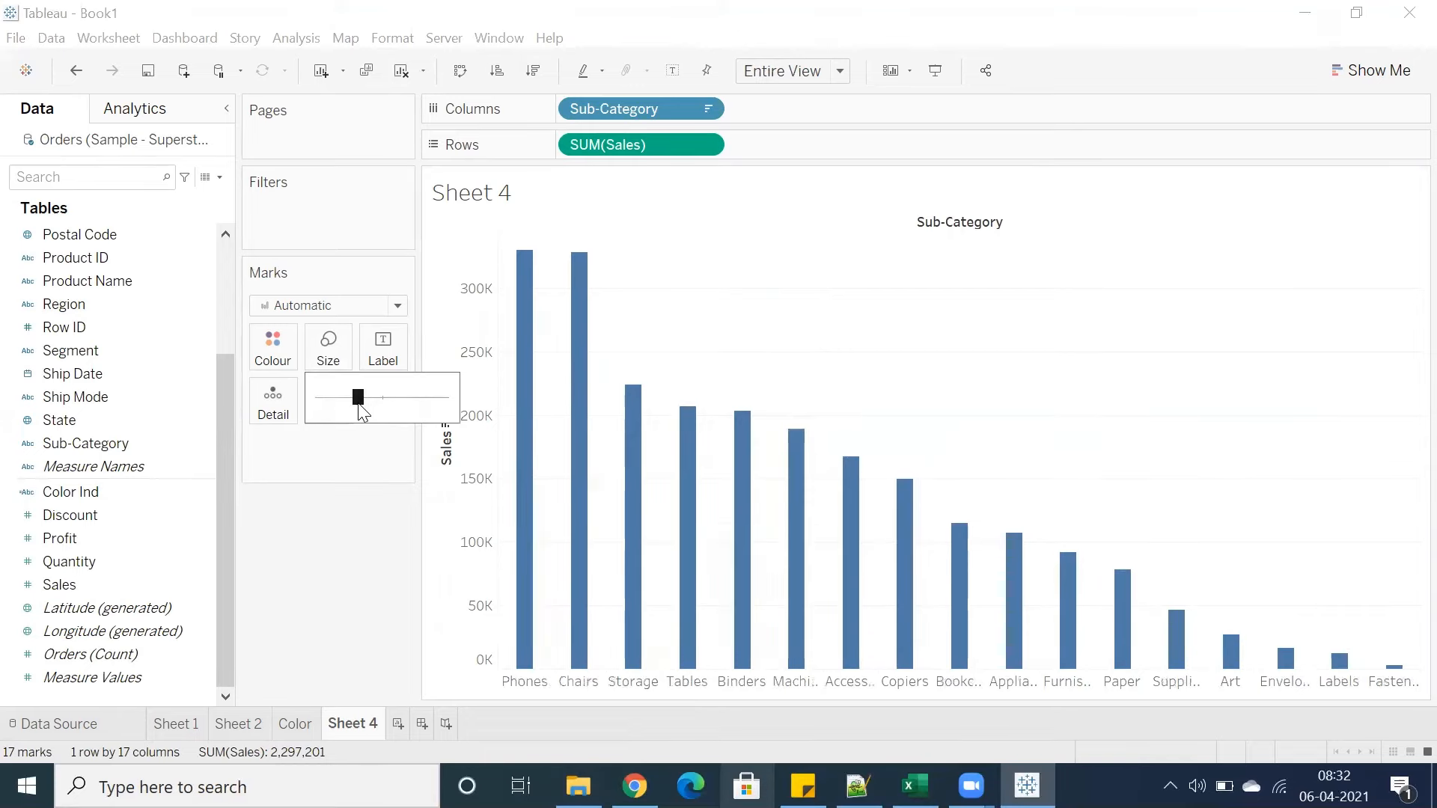
click(677, 300)
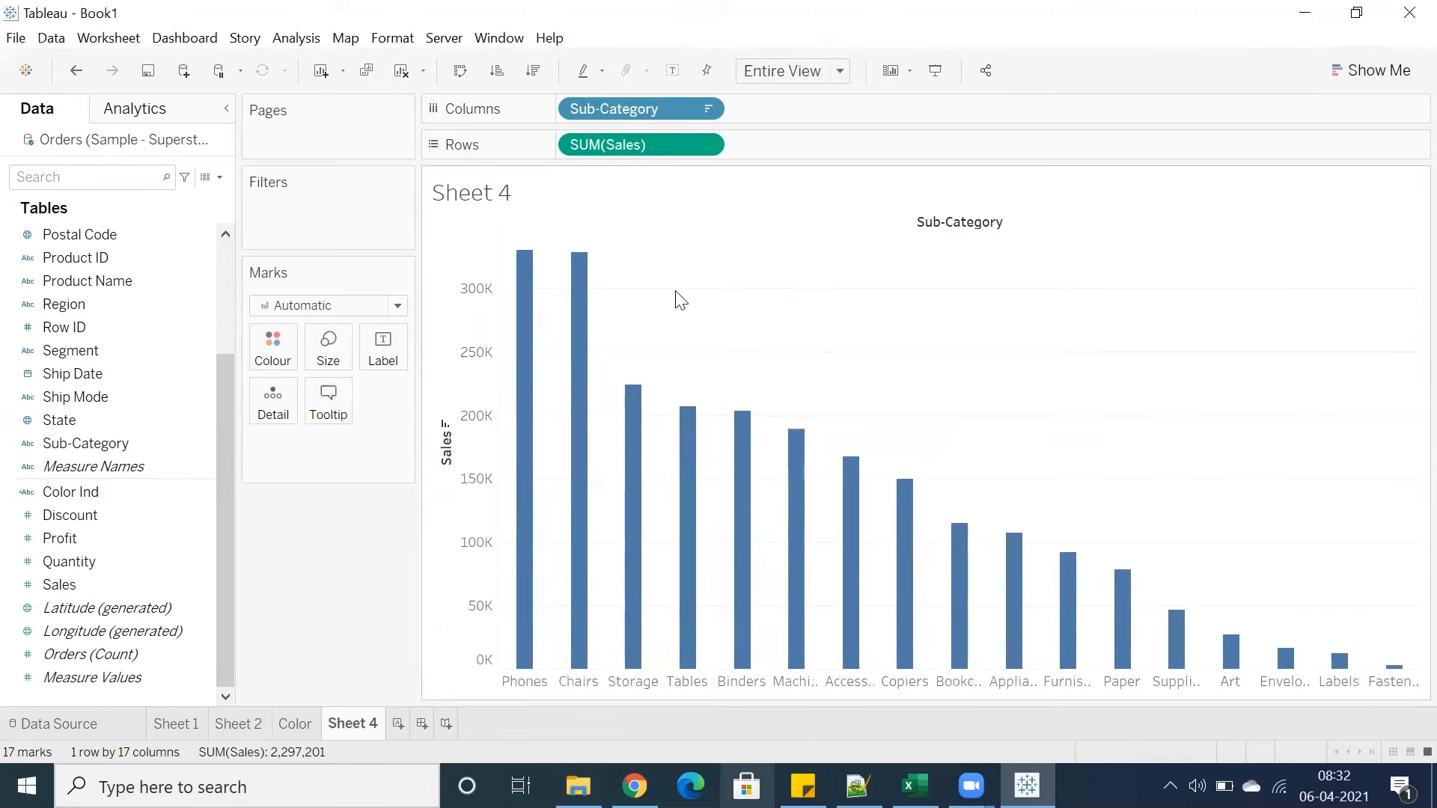
click(328, 348)
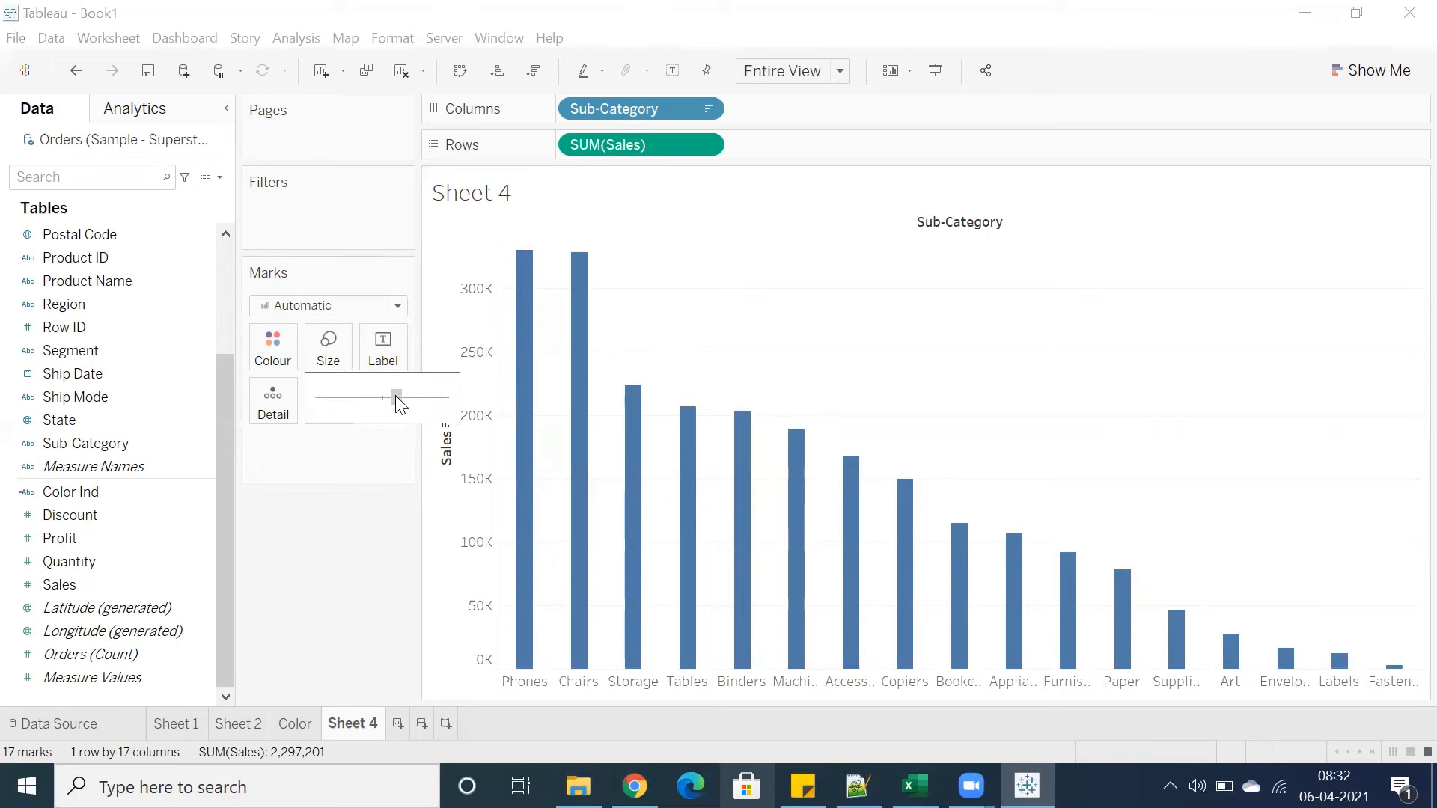
drag(396, 397, 415, 398)
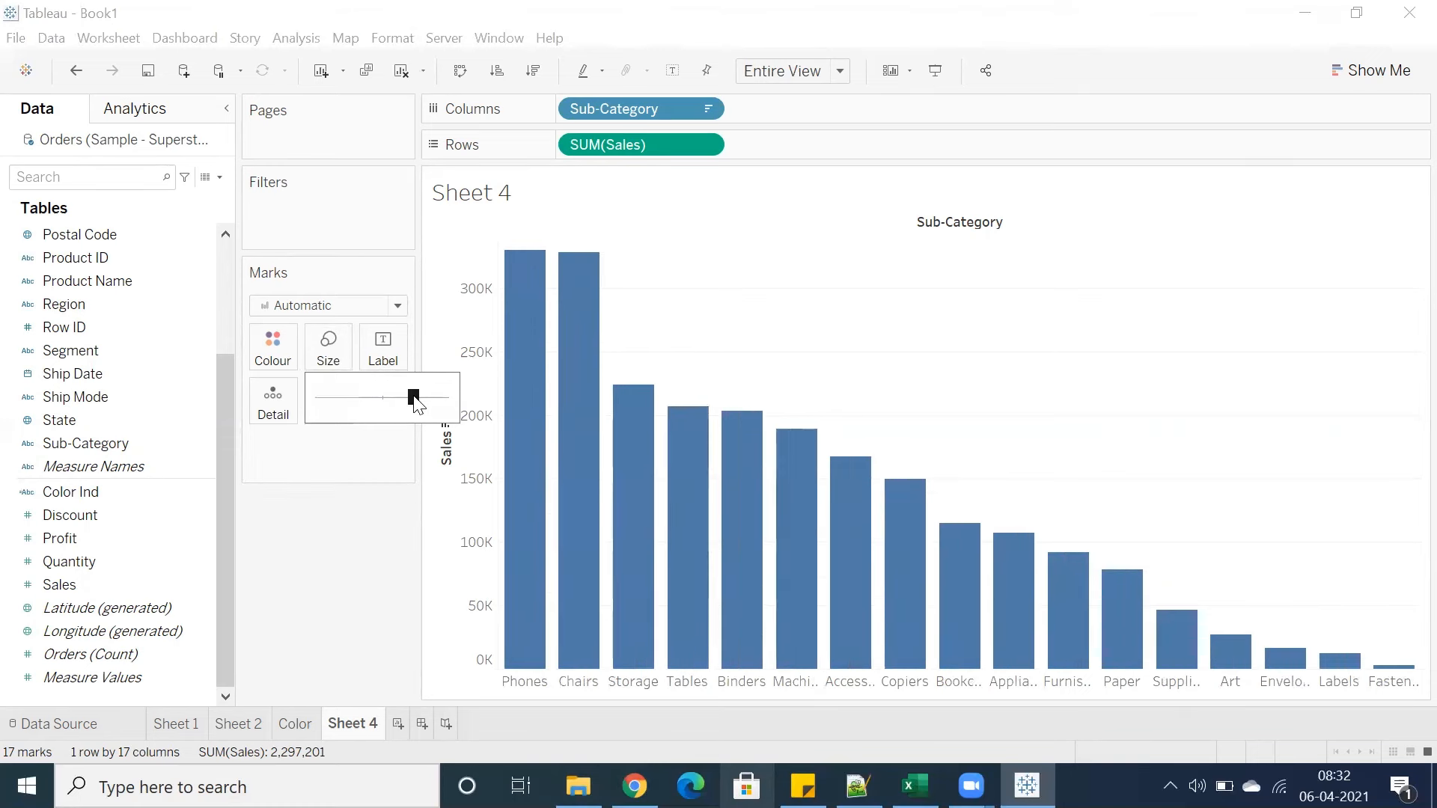
Add Sales to Size so bar widths vary with sales
mouse_move(523, 324)
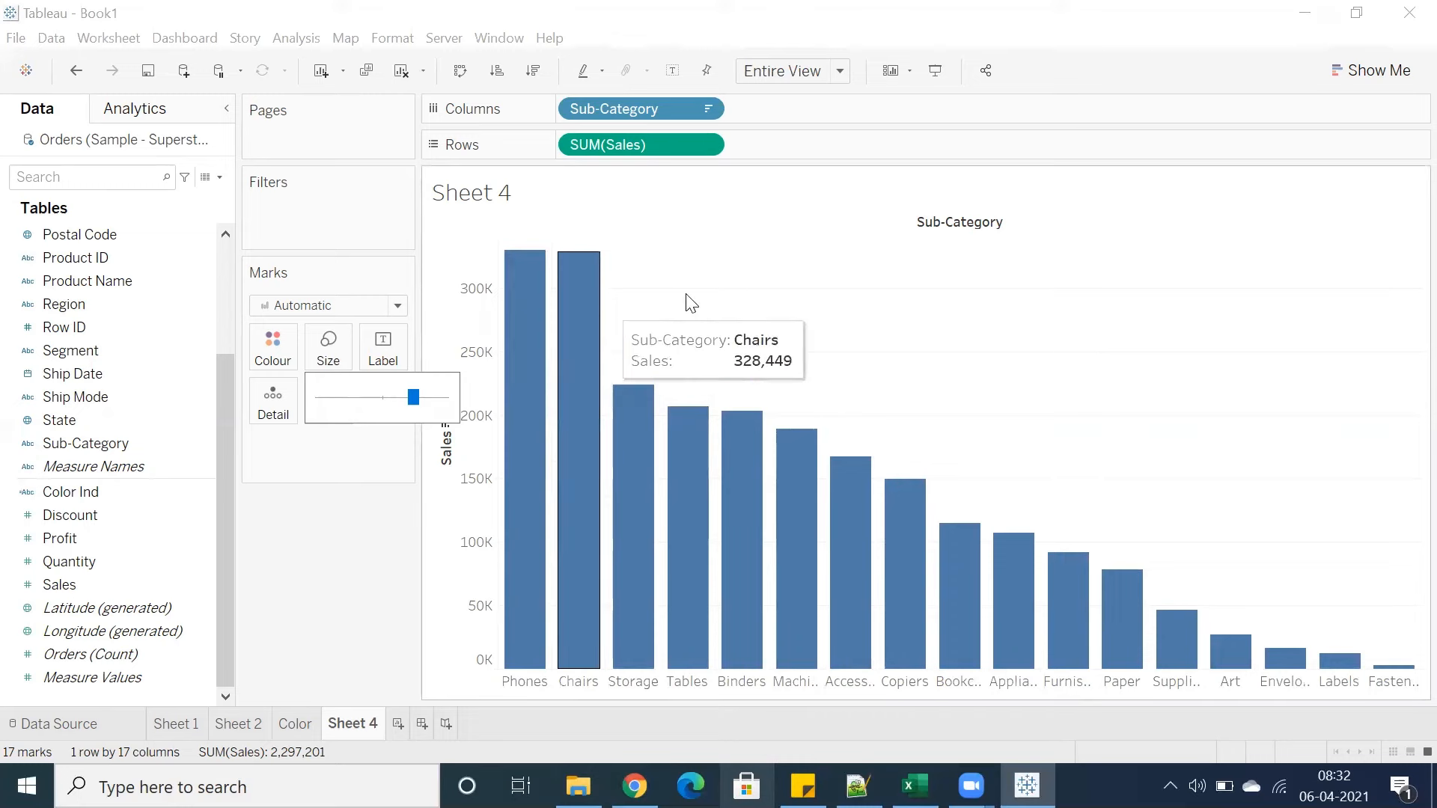
click(637, 302)
click(136, 582)
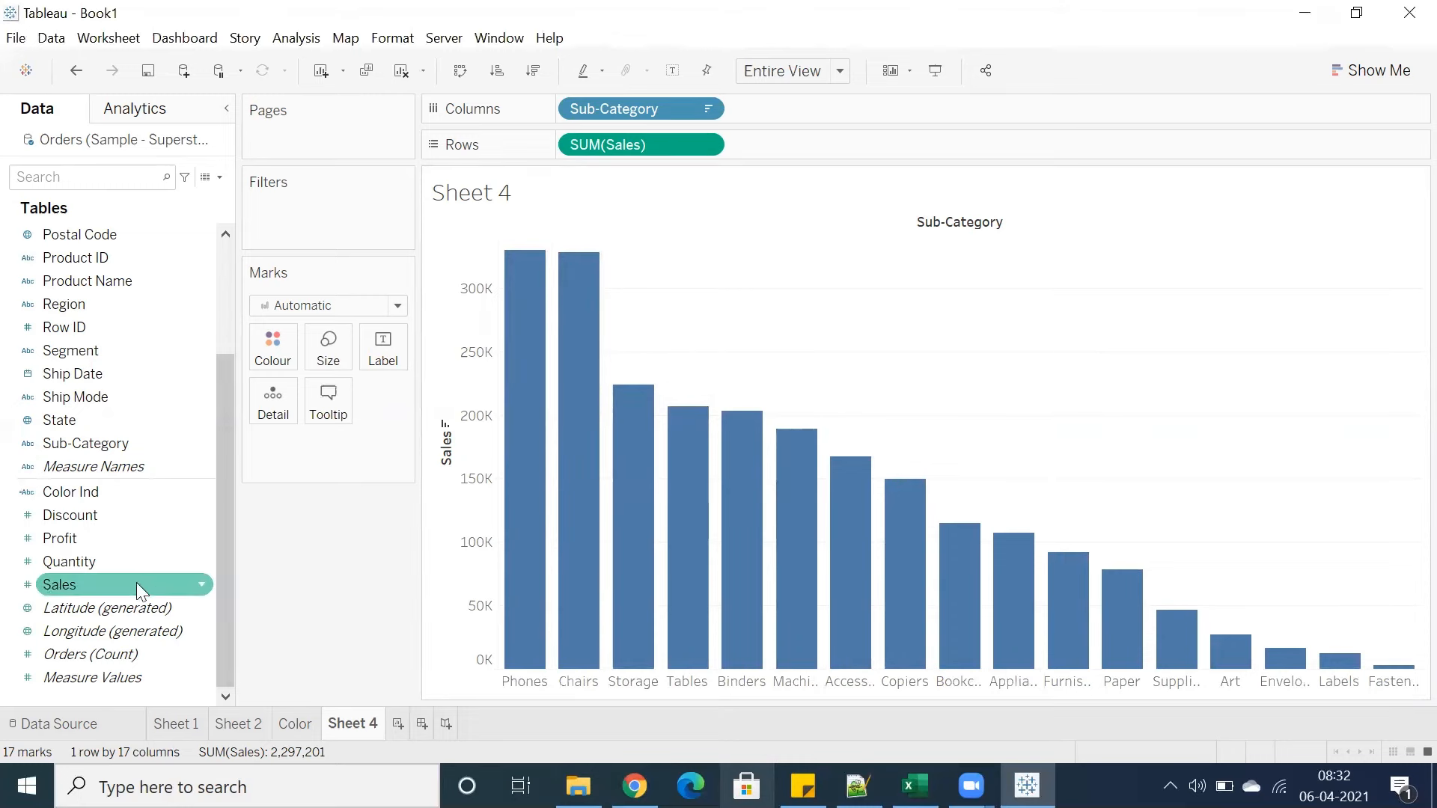
drag(142, 576, 335, 362)
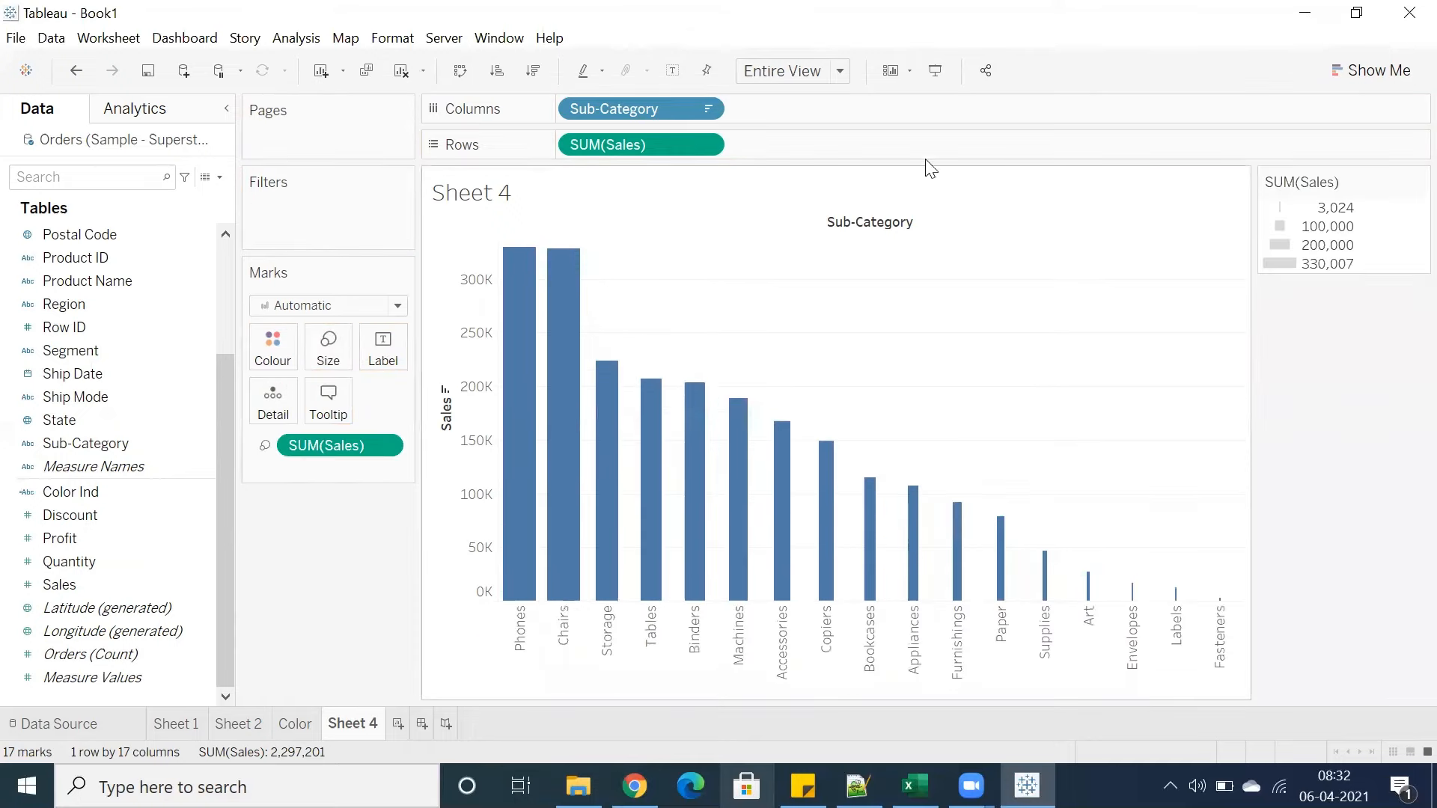
Preview the size-scaled bar chart in presentation mode
click(935, 71)
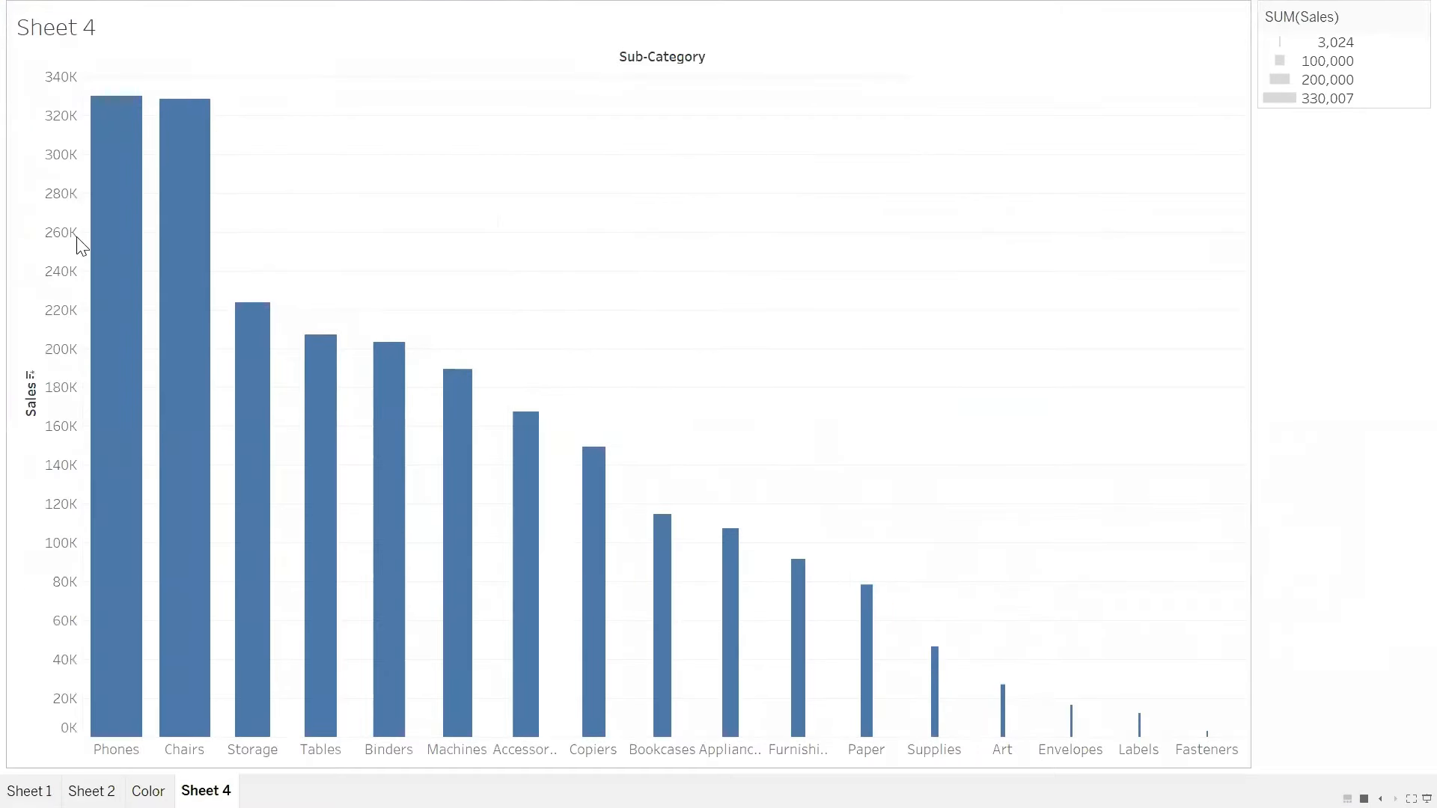
mouse_move(116, 260)
mouse_move(182, 360)
mouse_move(240, 424)
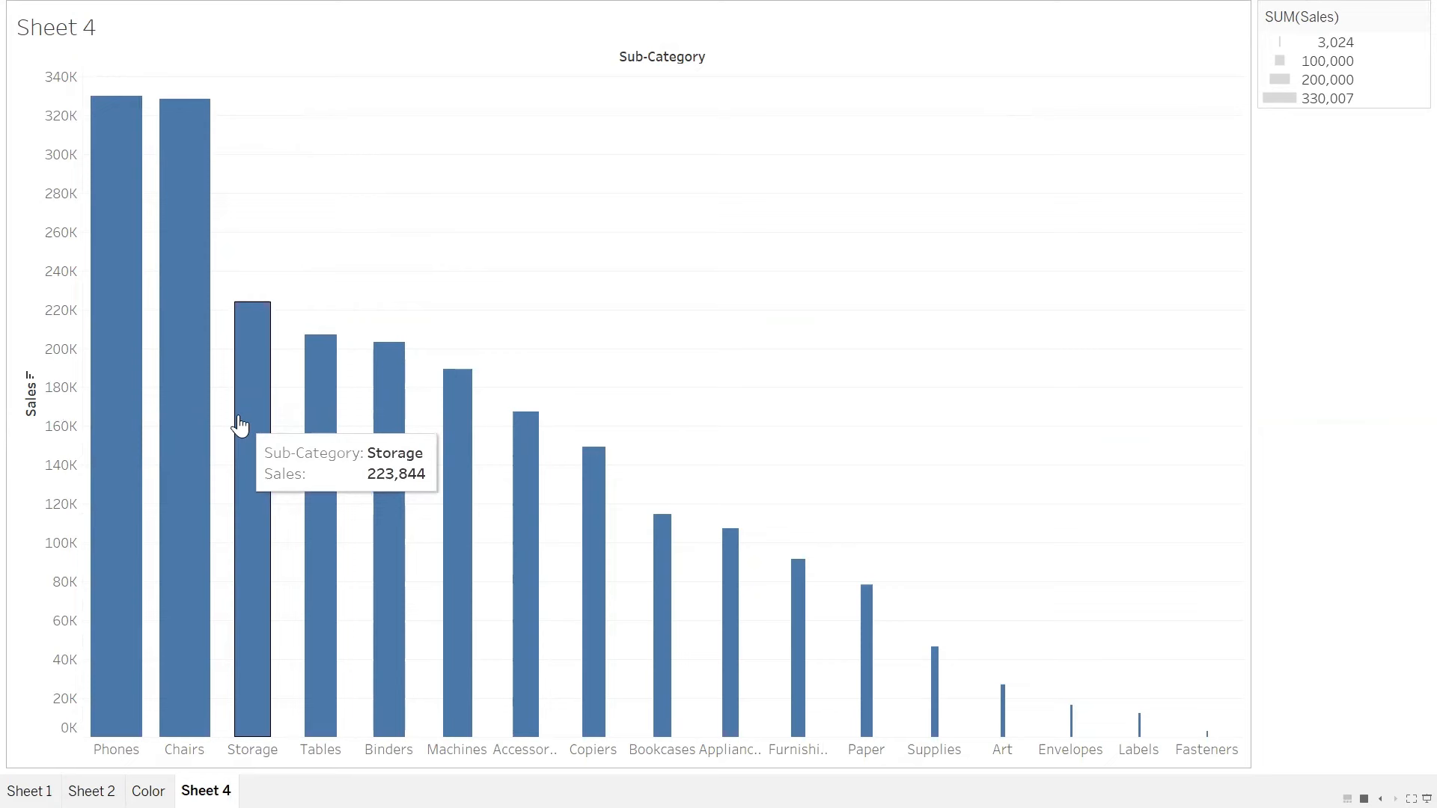
mouse_move(1207, 741)
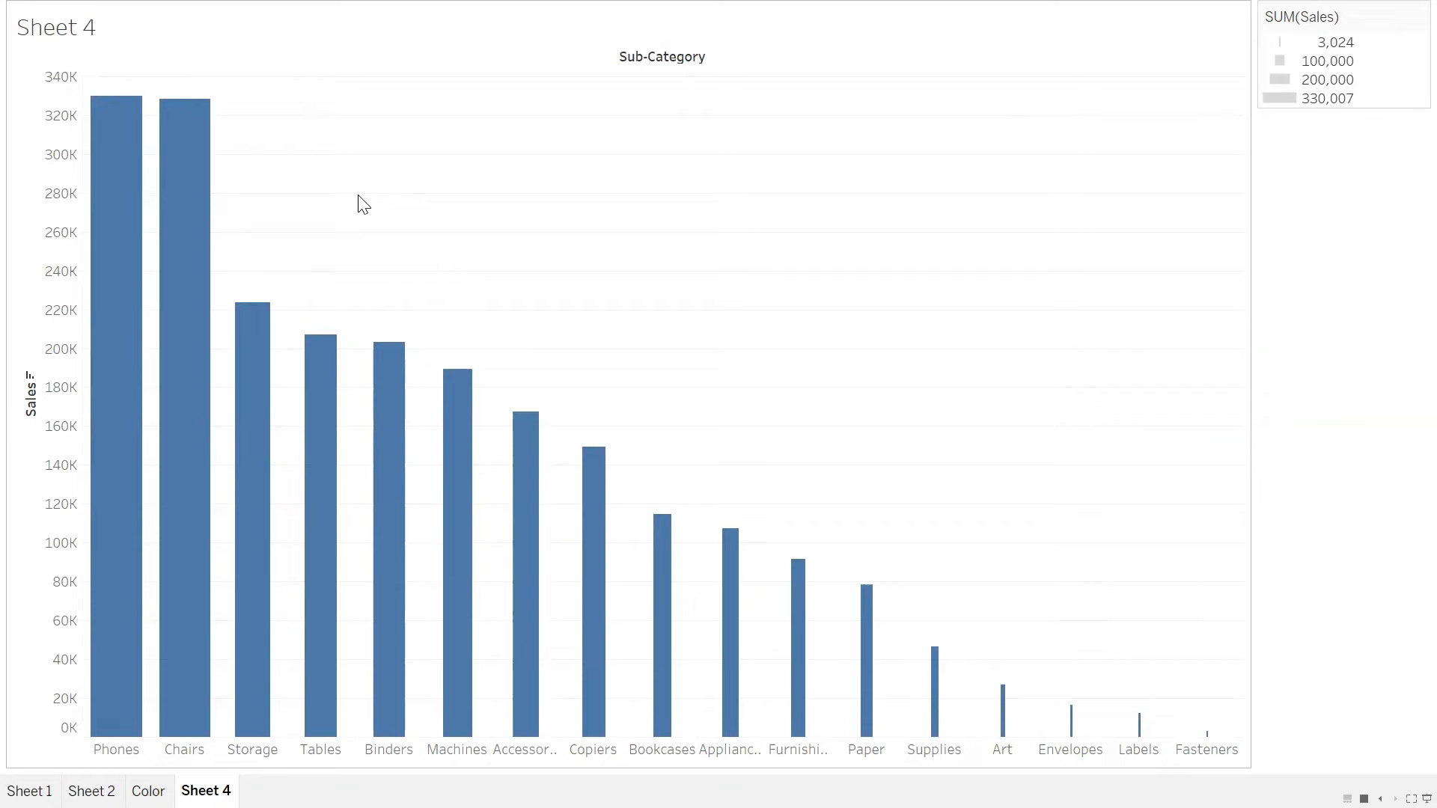
key(Escape)
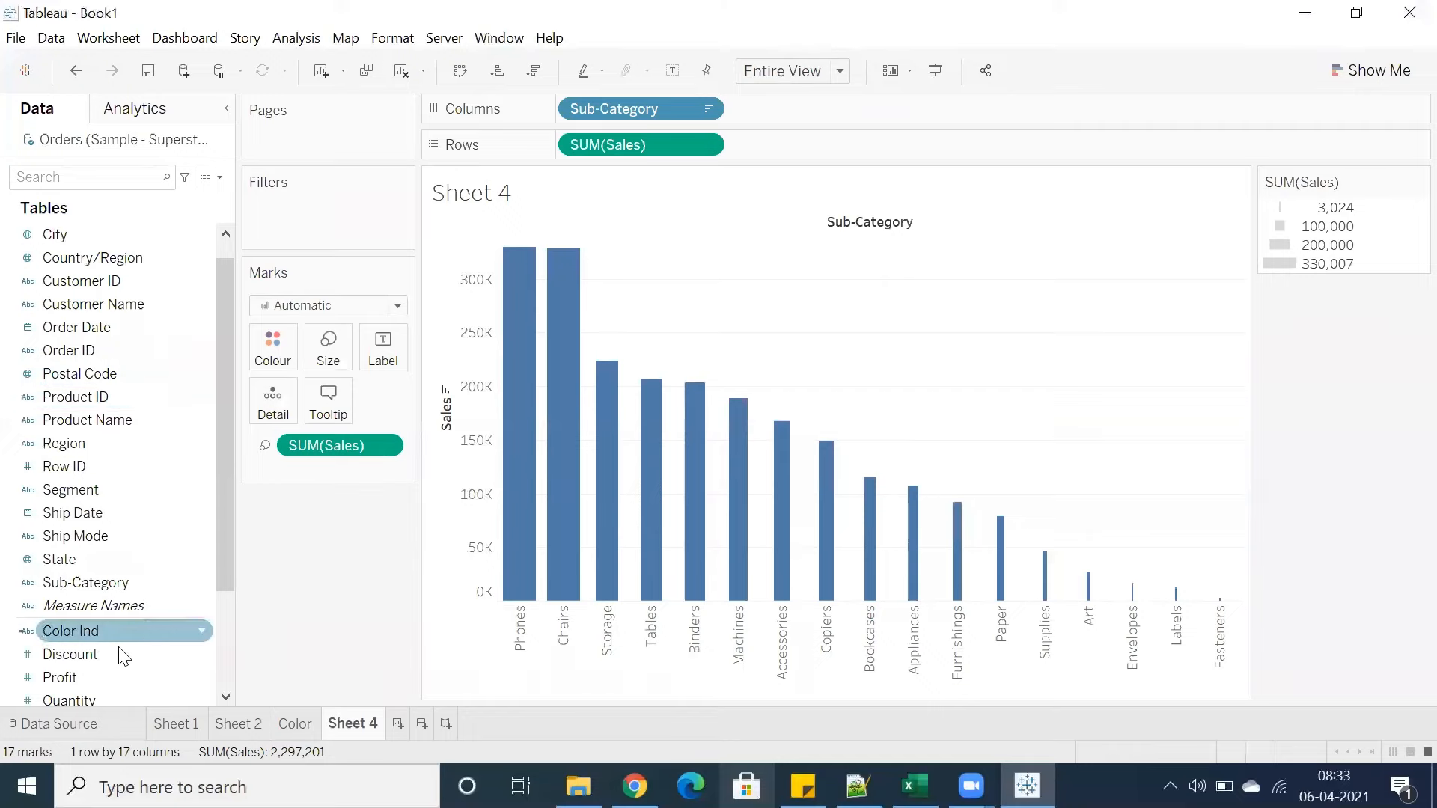
Add Sales to Colour to shade the bars by sales
scroll(108, 644, down, 1)
drag(99, 651, 274, 337)
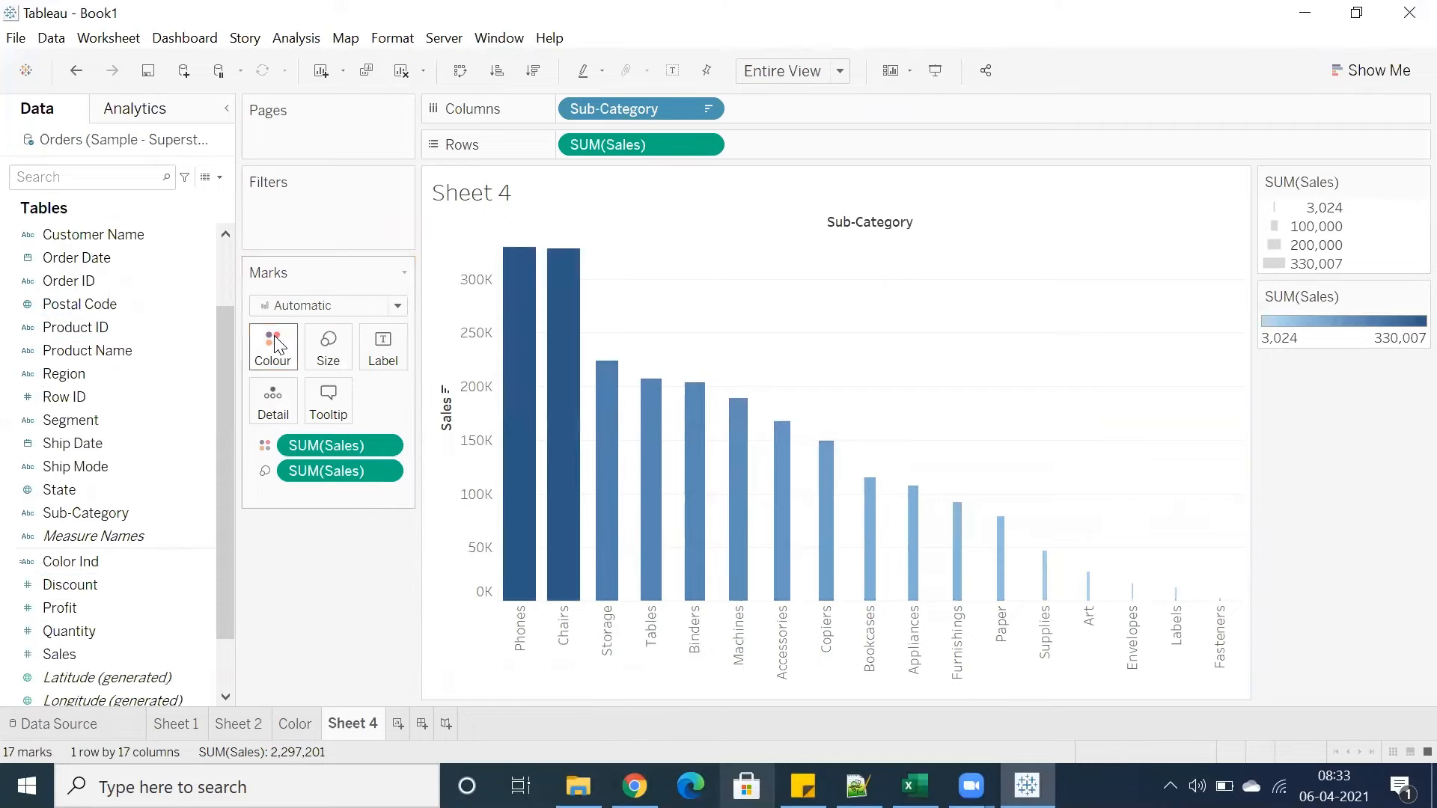
Preview the colour-shaded chart in presentation mode and inspect a range of bars
click(940, 76)
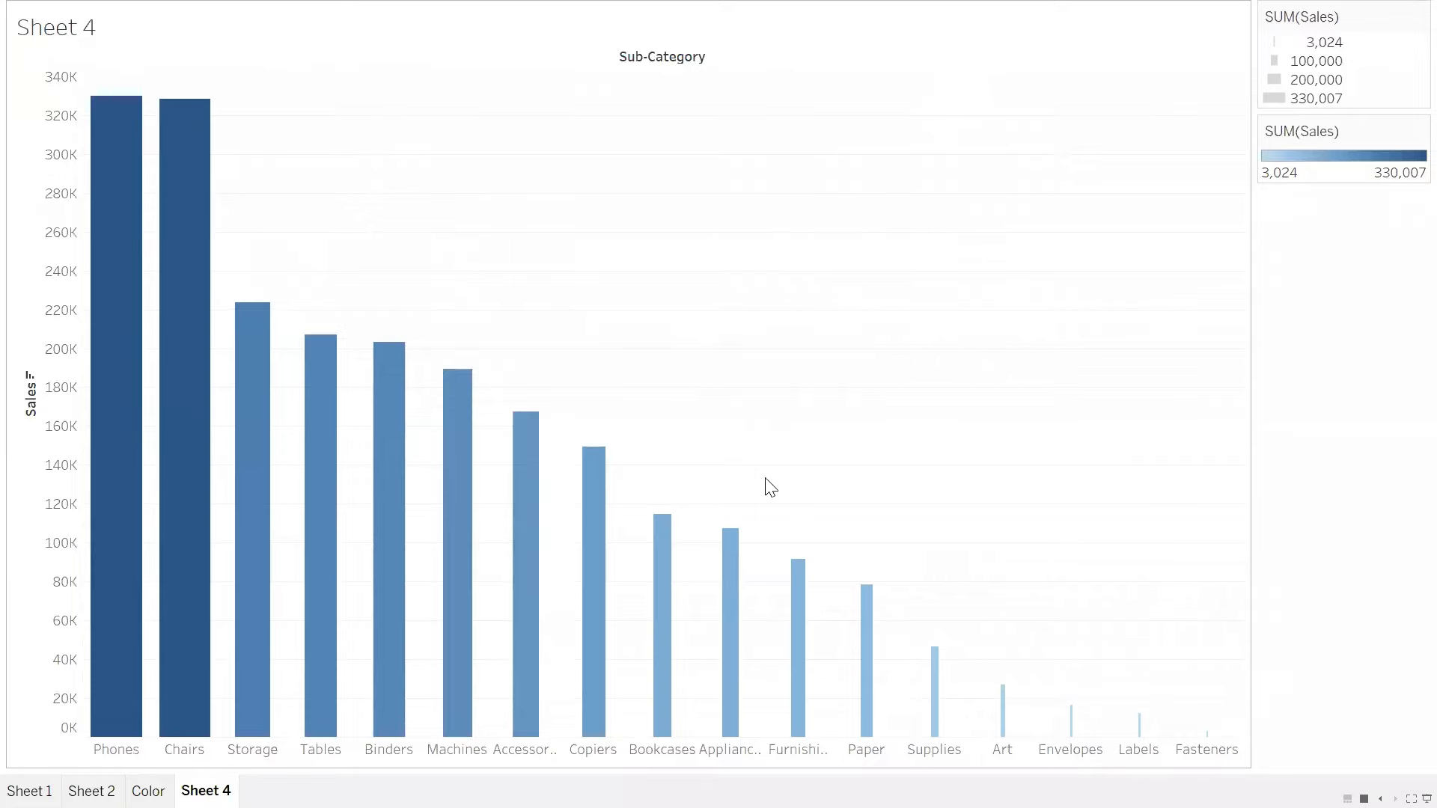
key(Escape)
drag(732, 443, 1153, 595)
click(908, 282)
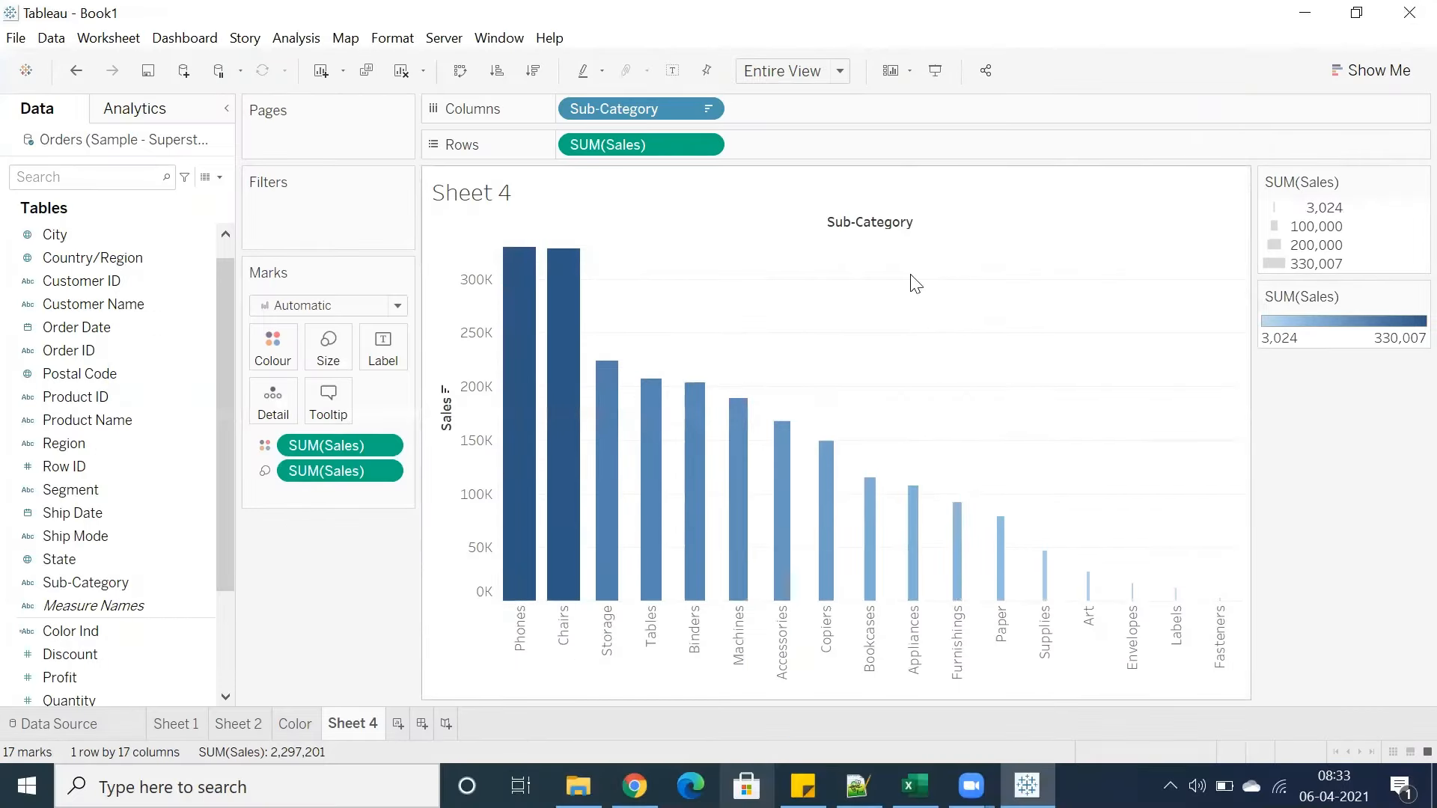
Reduce the bar size to about the middle of the size slider
click(328, 348)
mouse_move(411, 409)
mouse_down()
mouse_move(439, 403)
mouse_move(362, 402)
mouse_move(387, 402)
mouse_up()
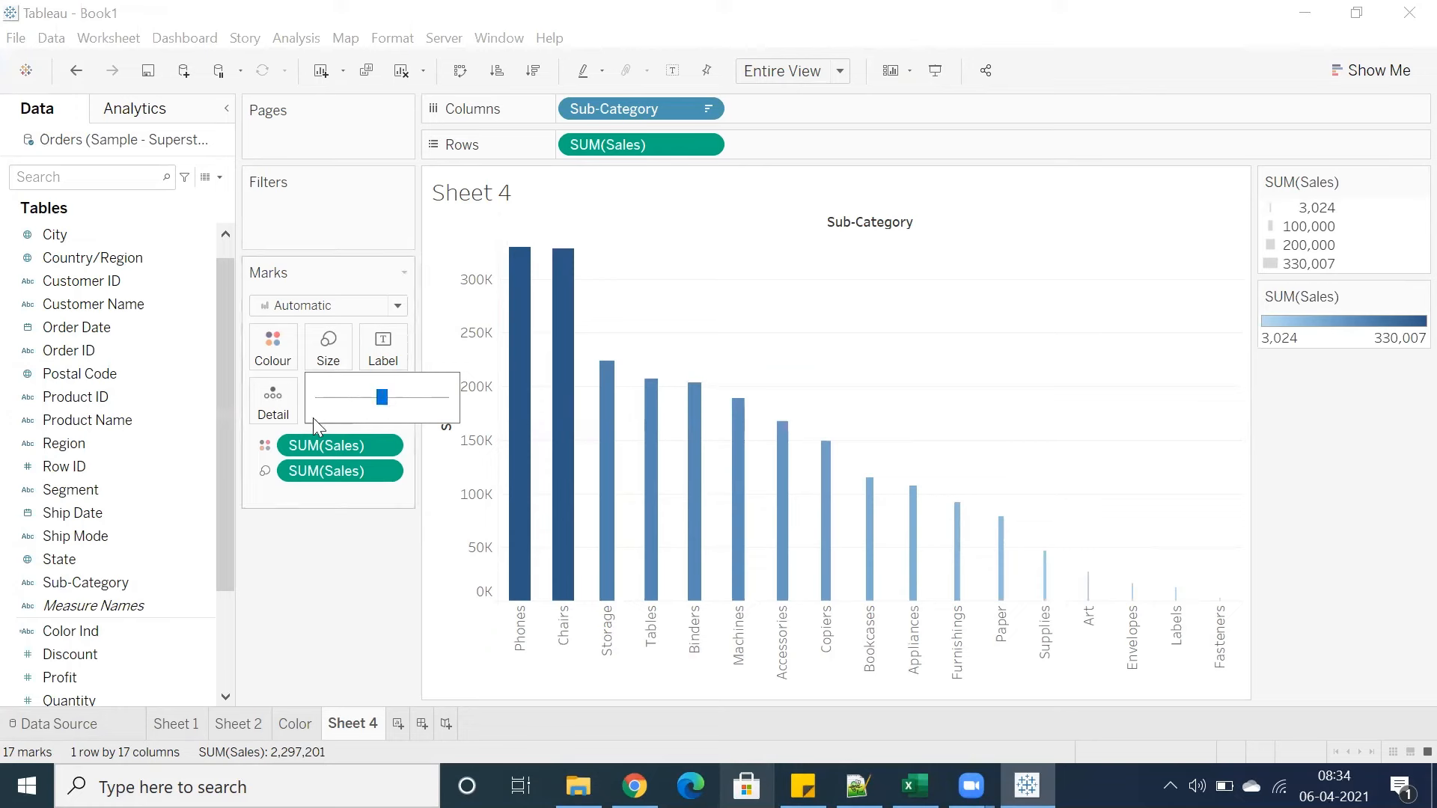
click(333, 533)
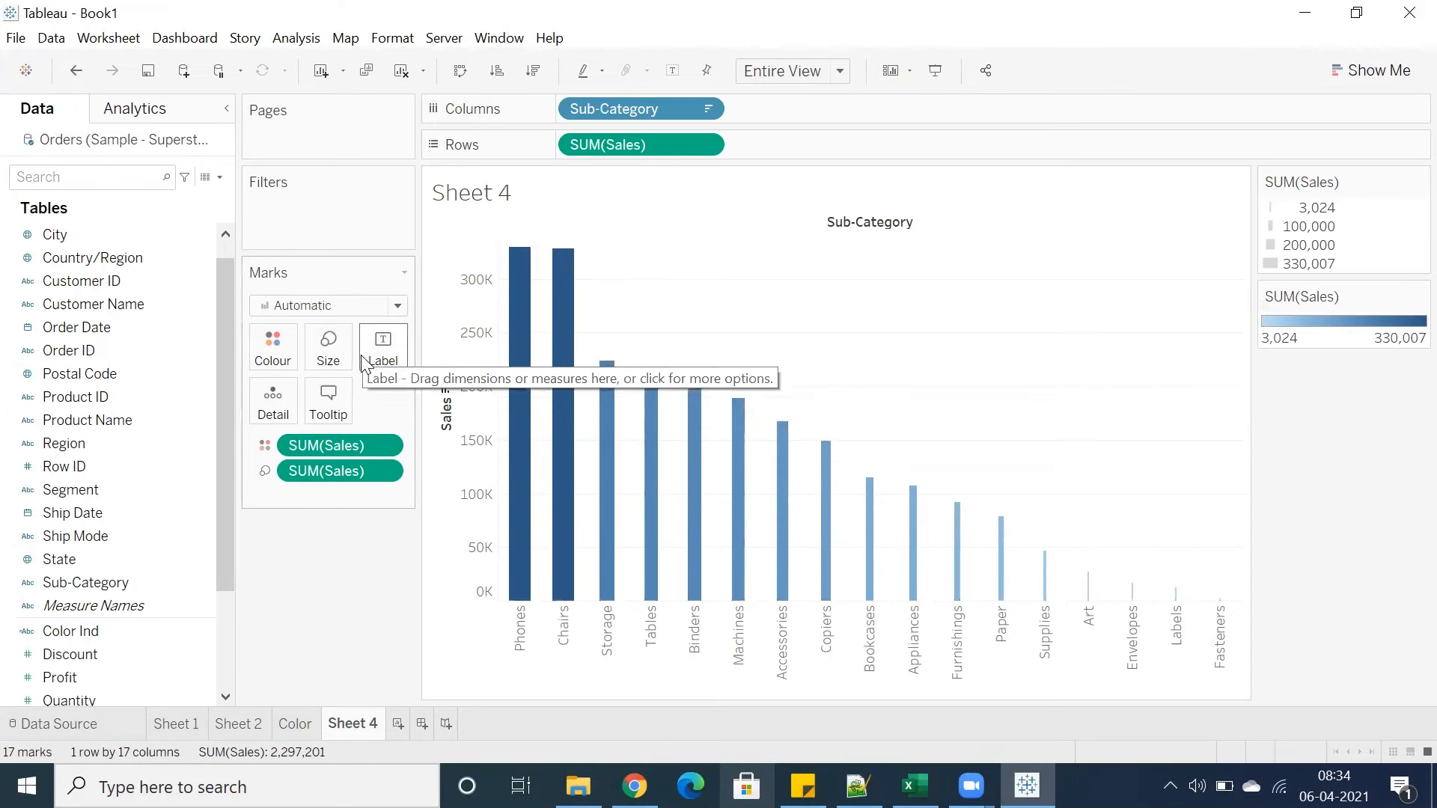
Show Sales mark labels on the bars
scroll(133, 552, down, 2)
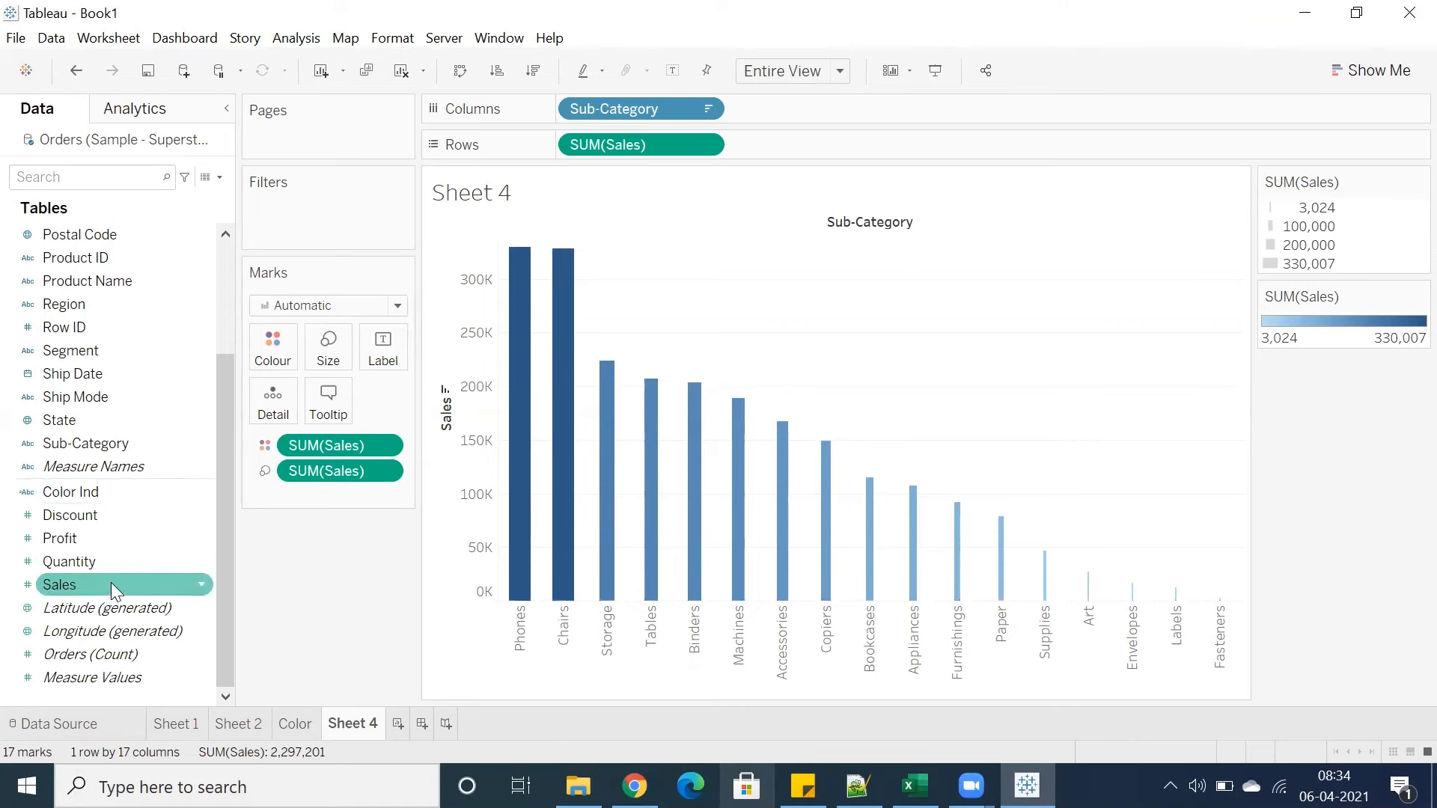
drag(111, 583, 390, 359)
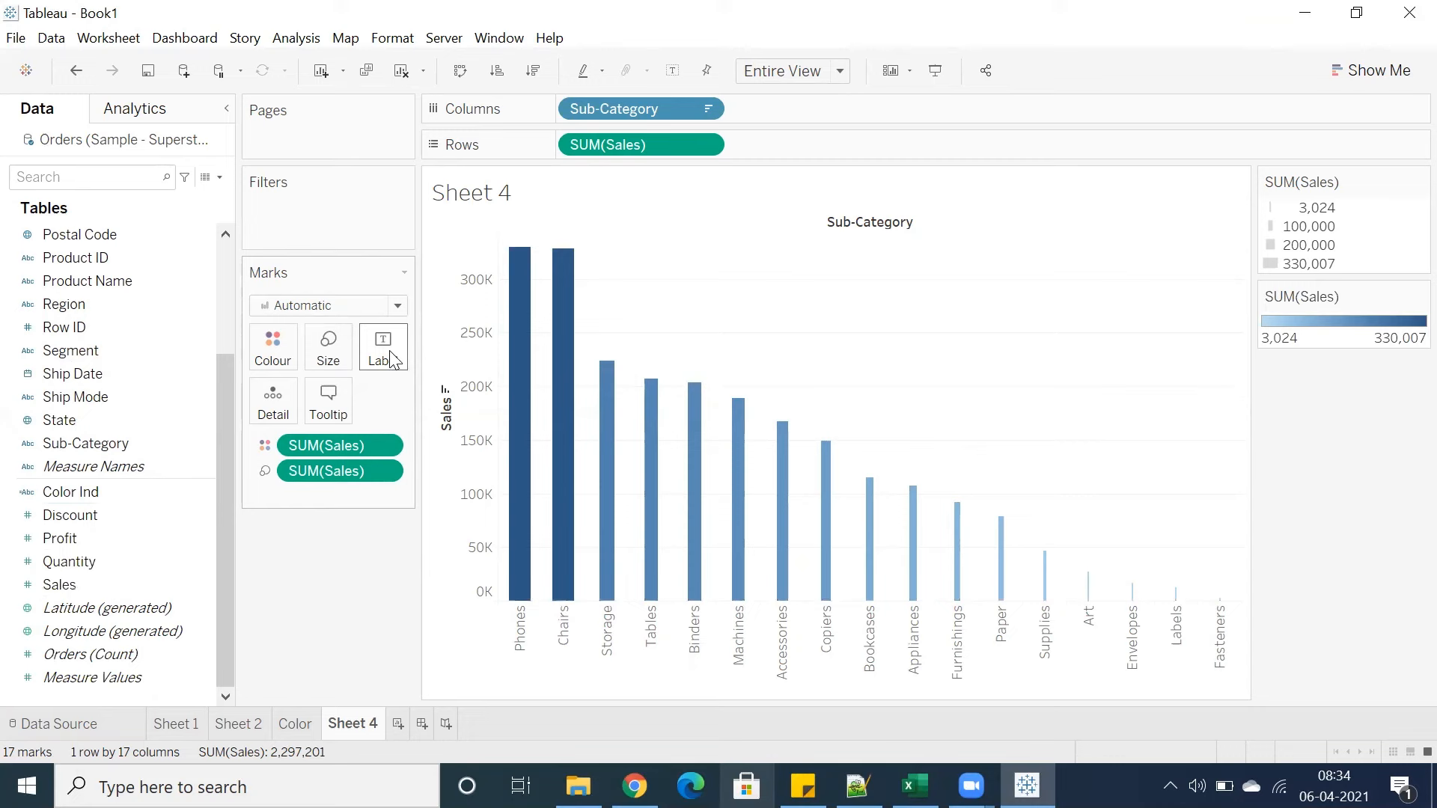
click(391, 359)
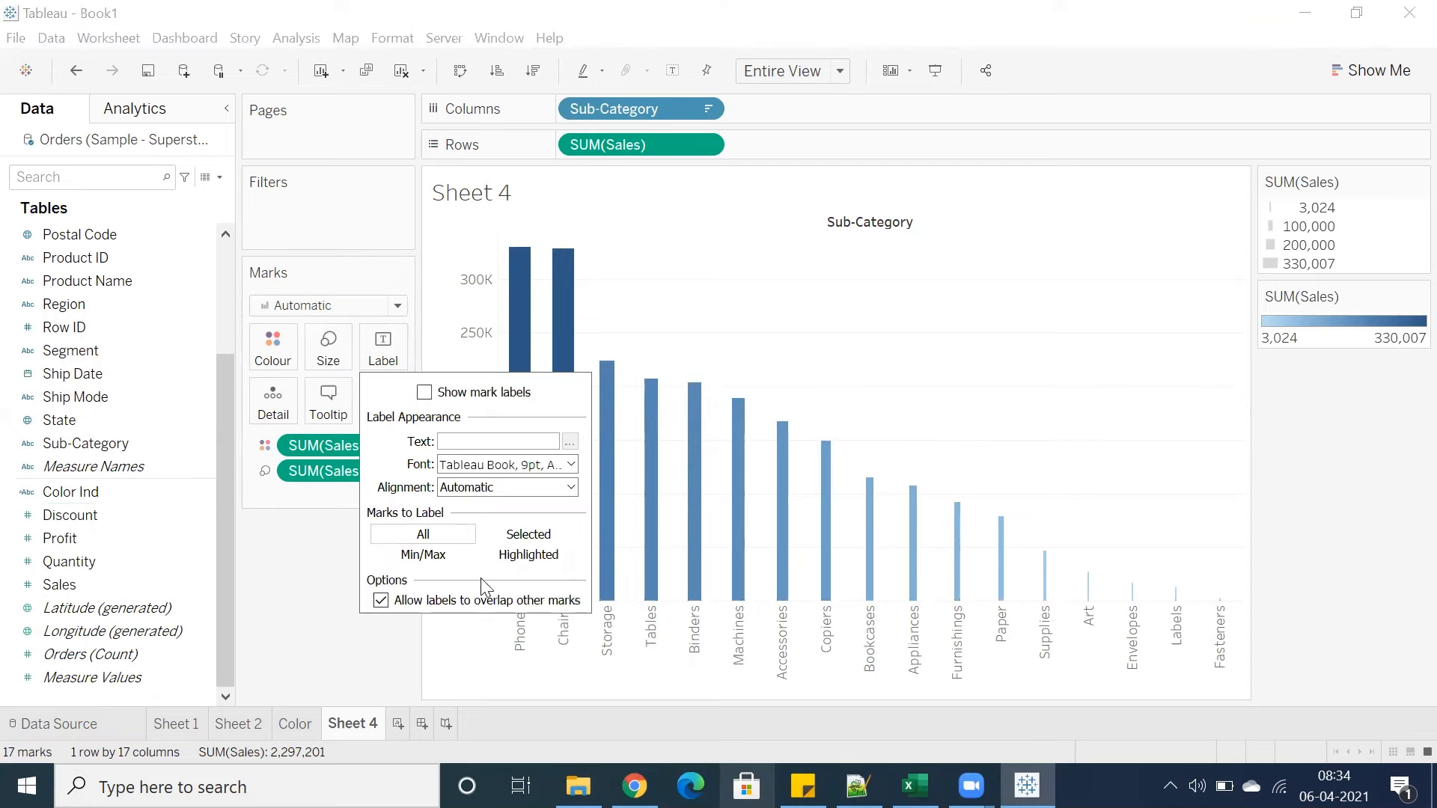
click(425, 393)
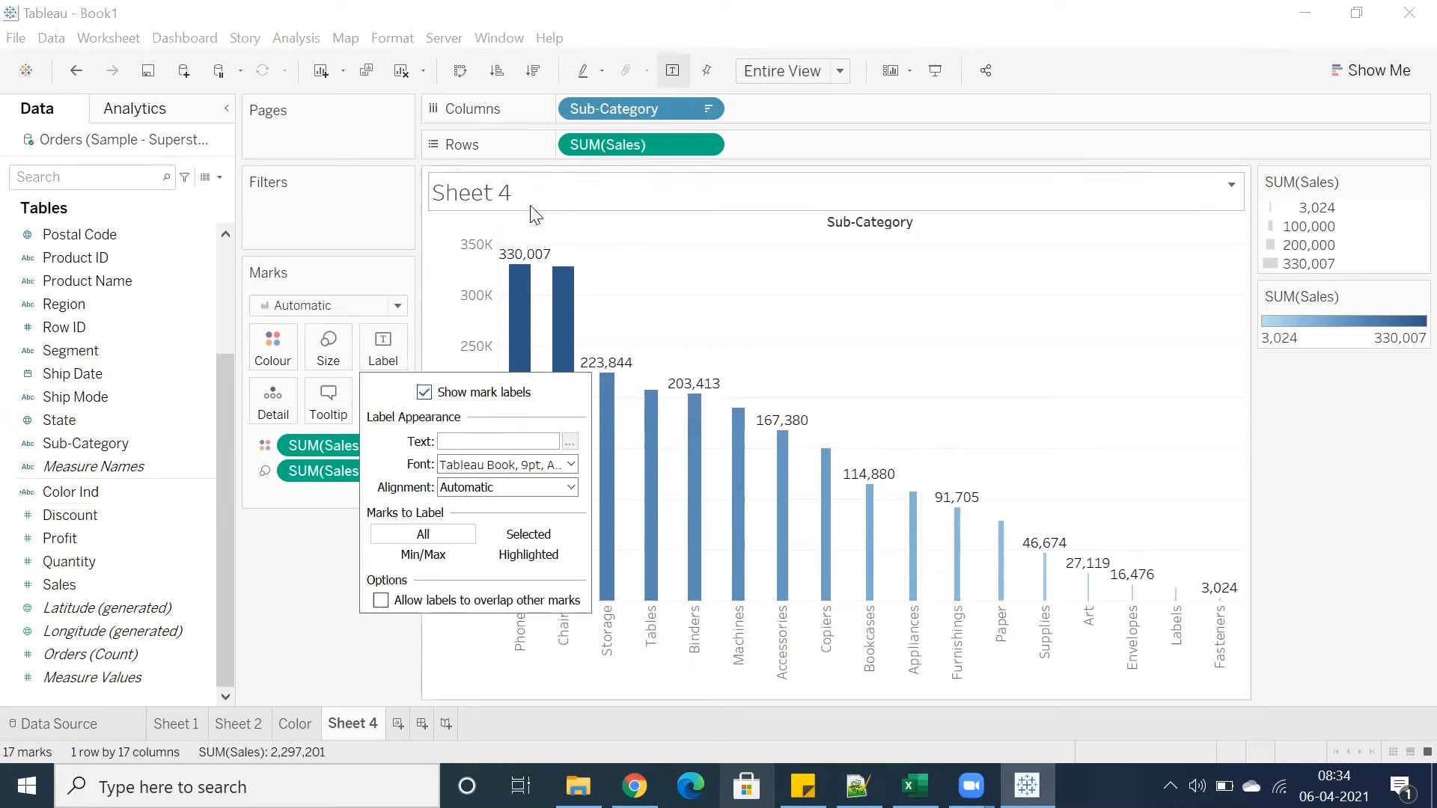
click(692, 297)
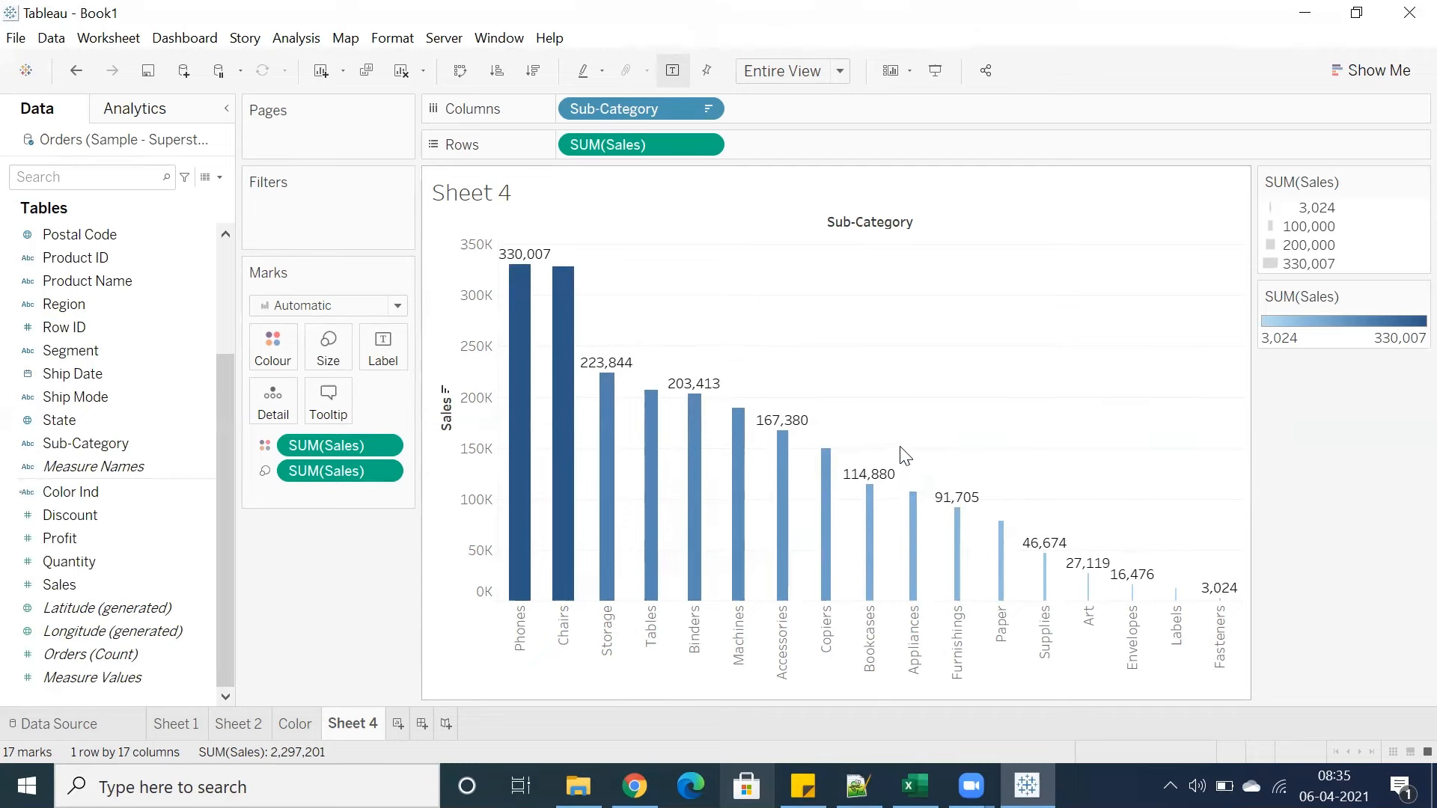
Rotate the mark labels to read upward using the label alignment direction
click(375, 363)
click(540, 489)
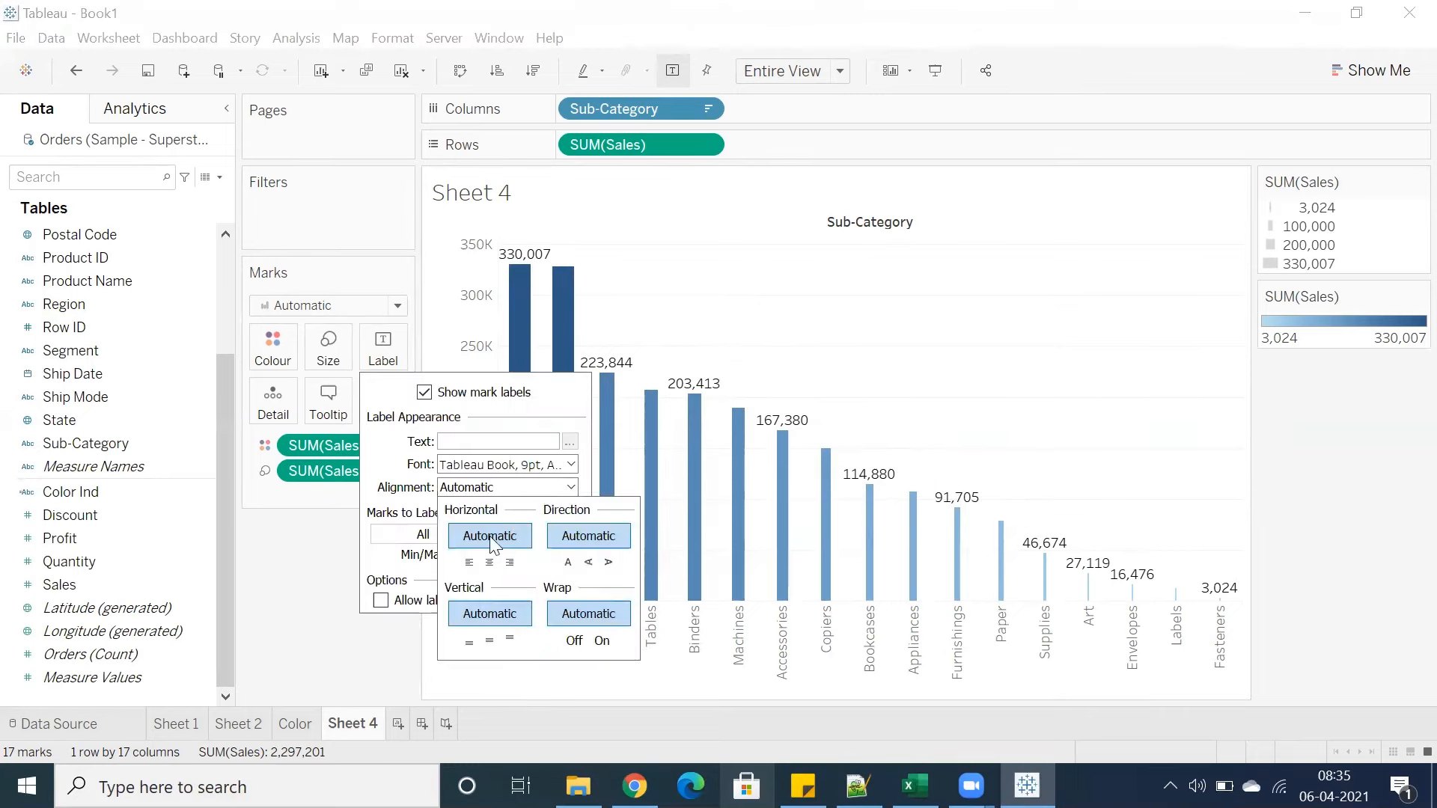
click(589, 563)
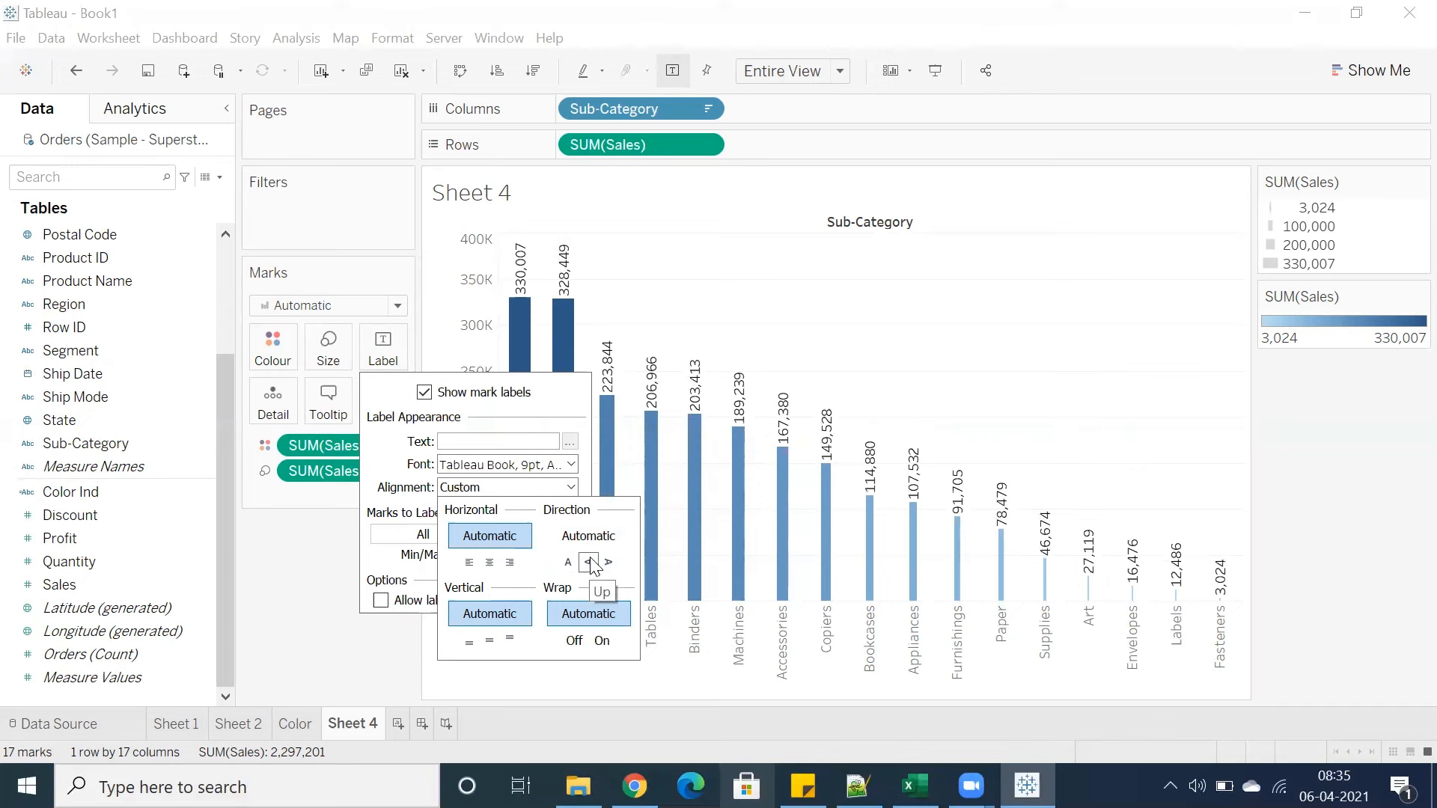
click(769, 335)
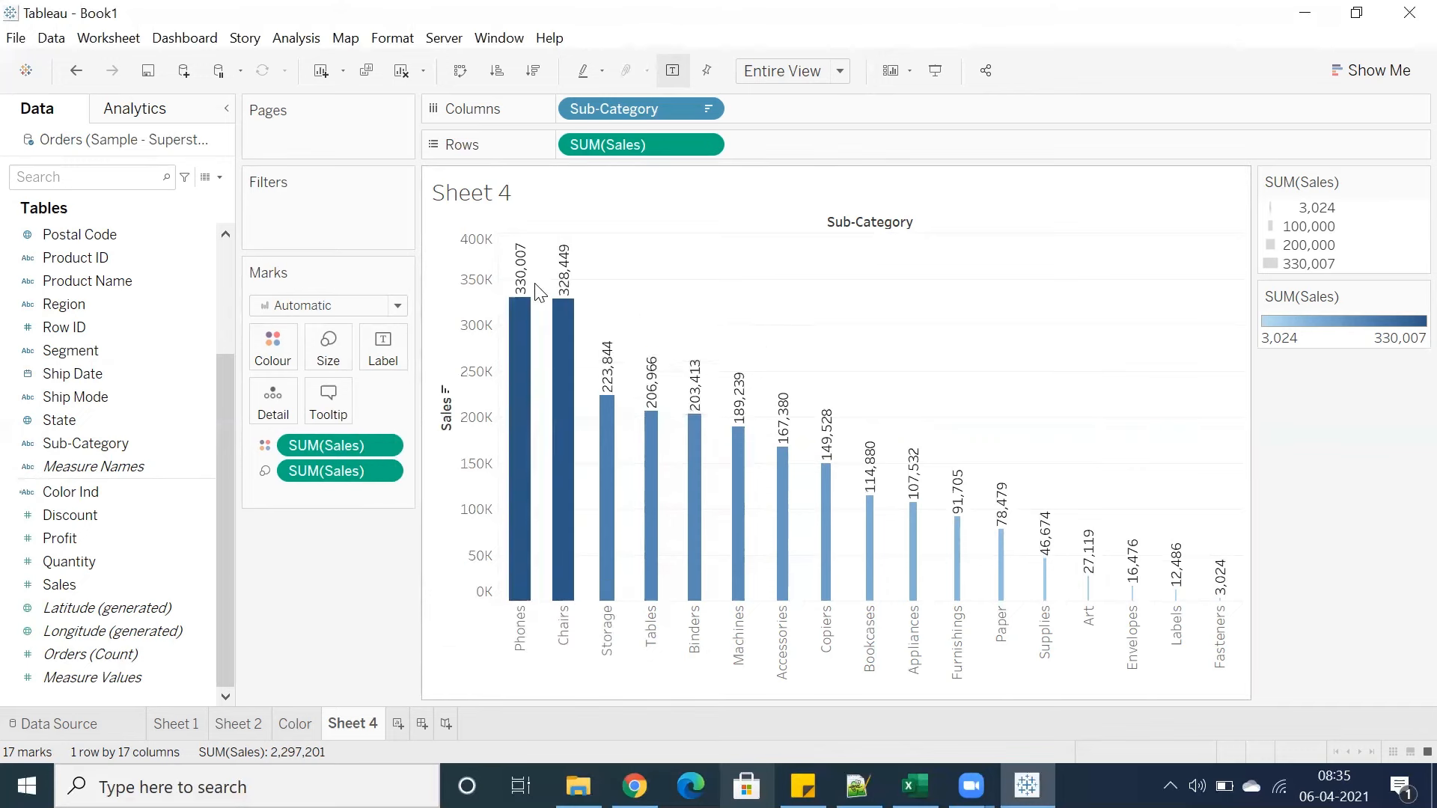
Highlight the bars from Storage to Appliances by selecting them
mouse_move(542, 309)
drag(581, 262, 1044, 509)
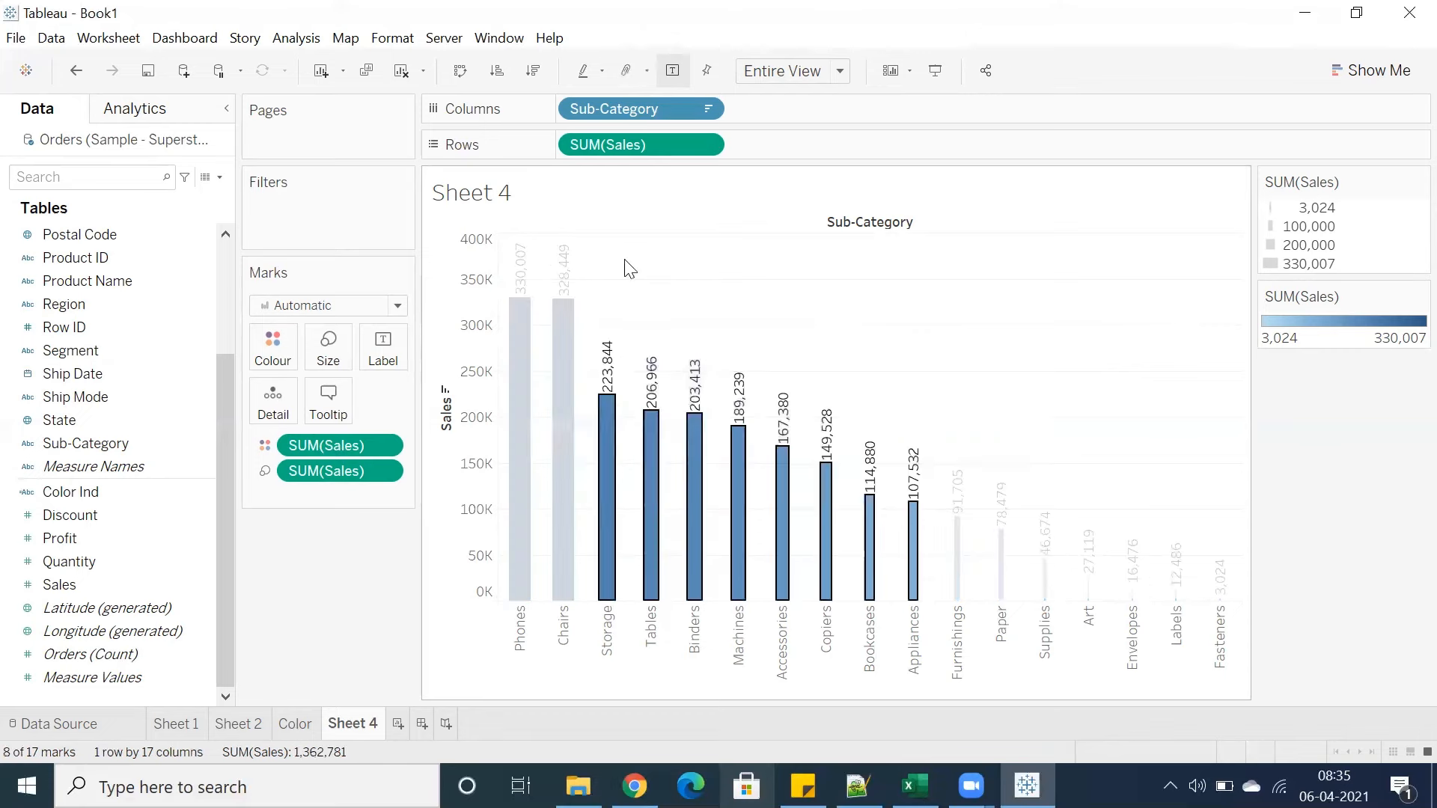
key(Escape)
Set the mark label font size to 6 pt
click(384, 346)
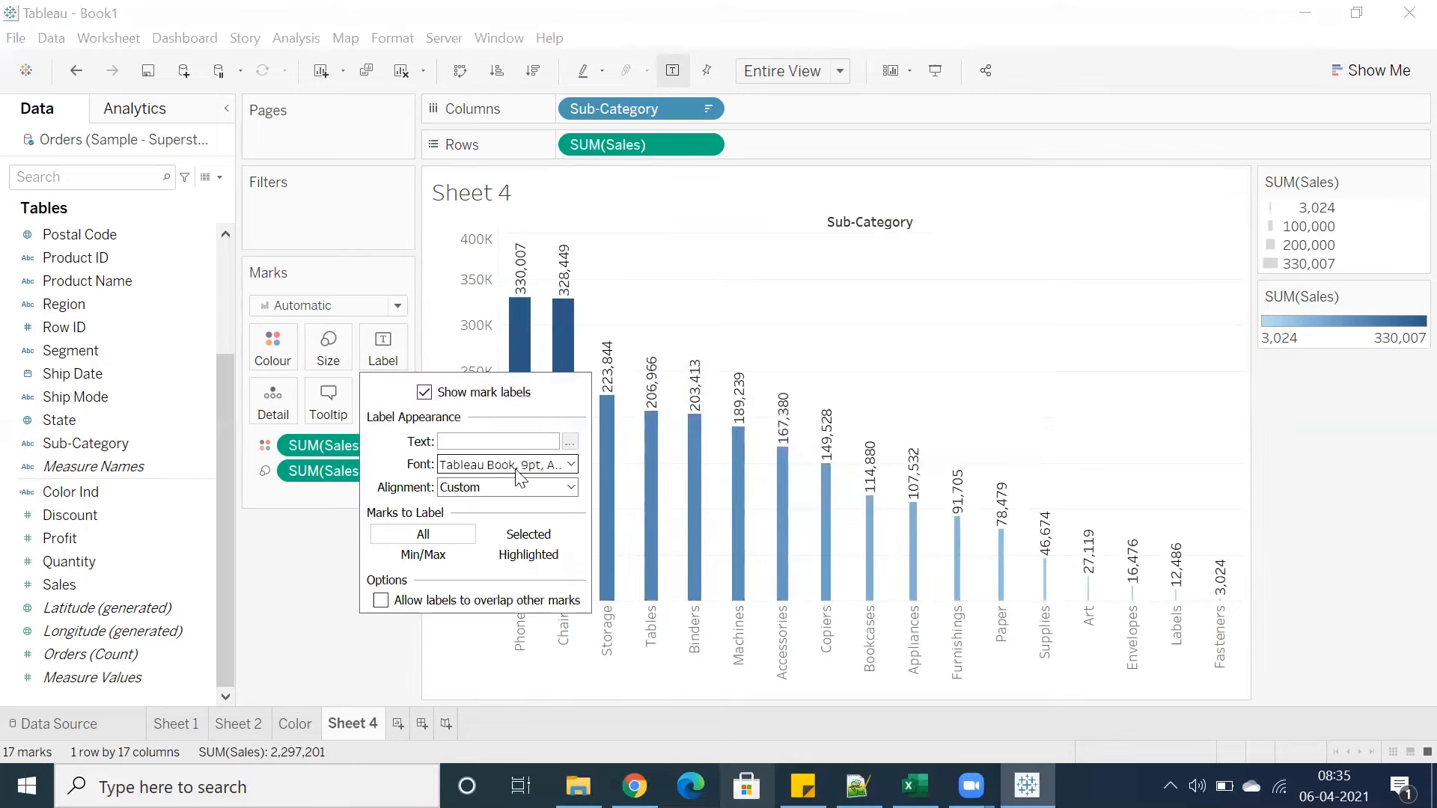
click(491, 467)
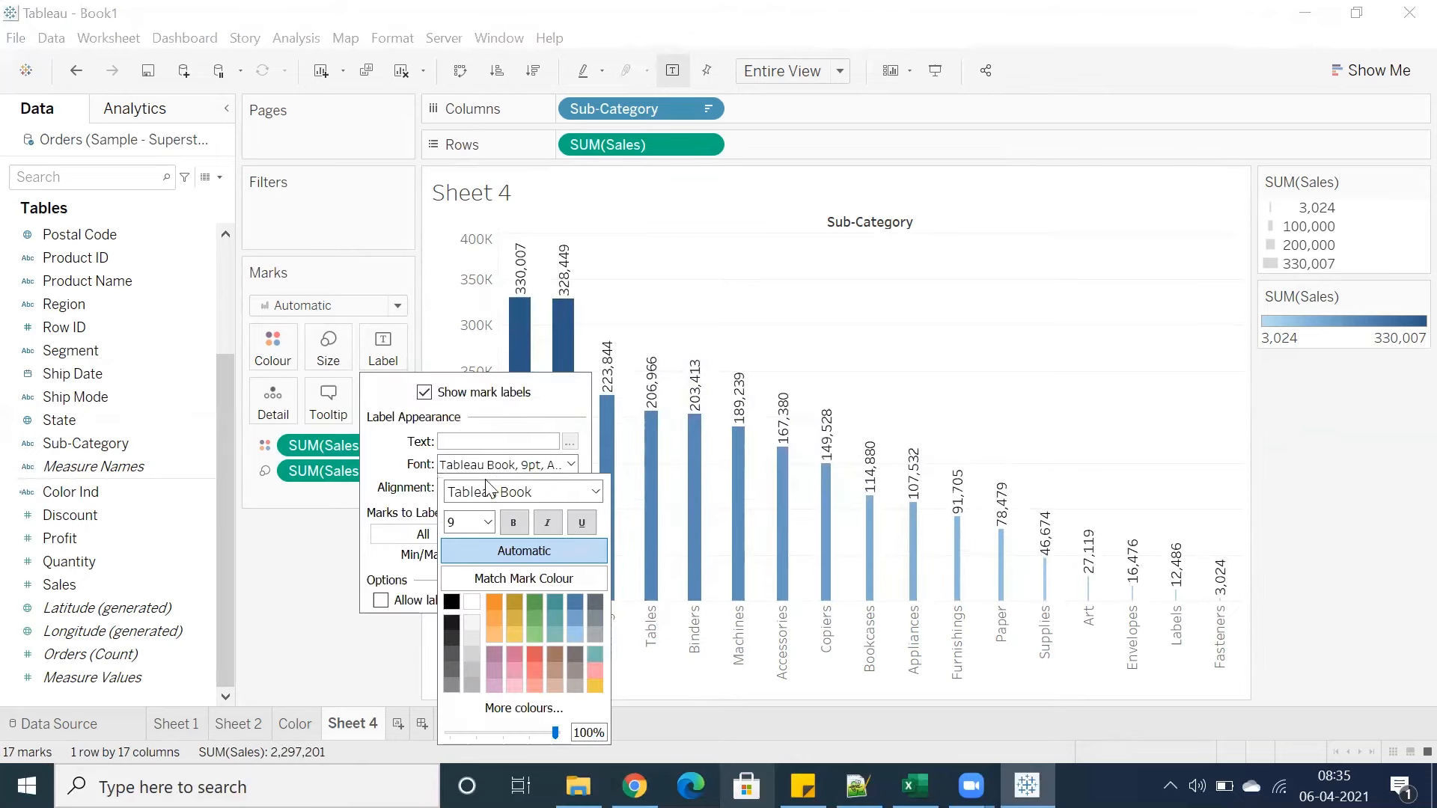
click(632, 295)
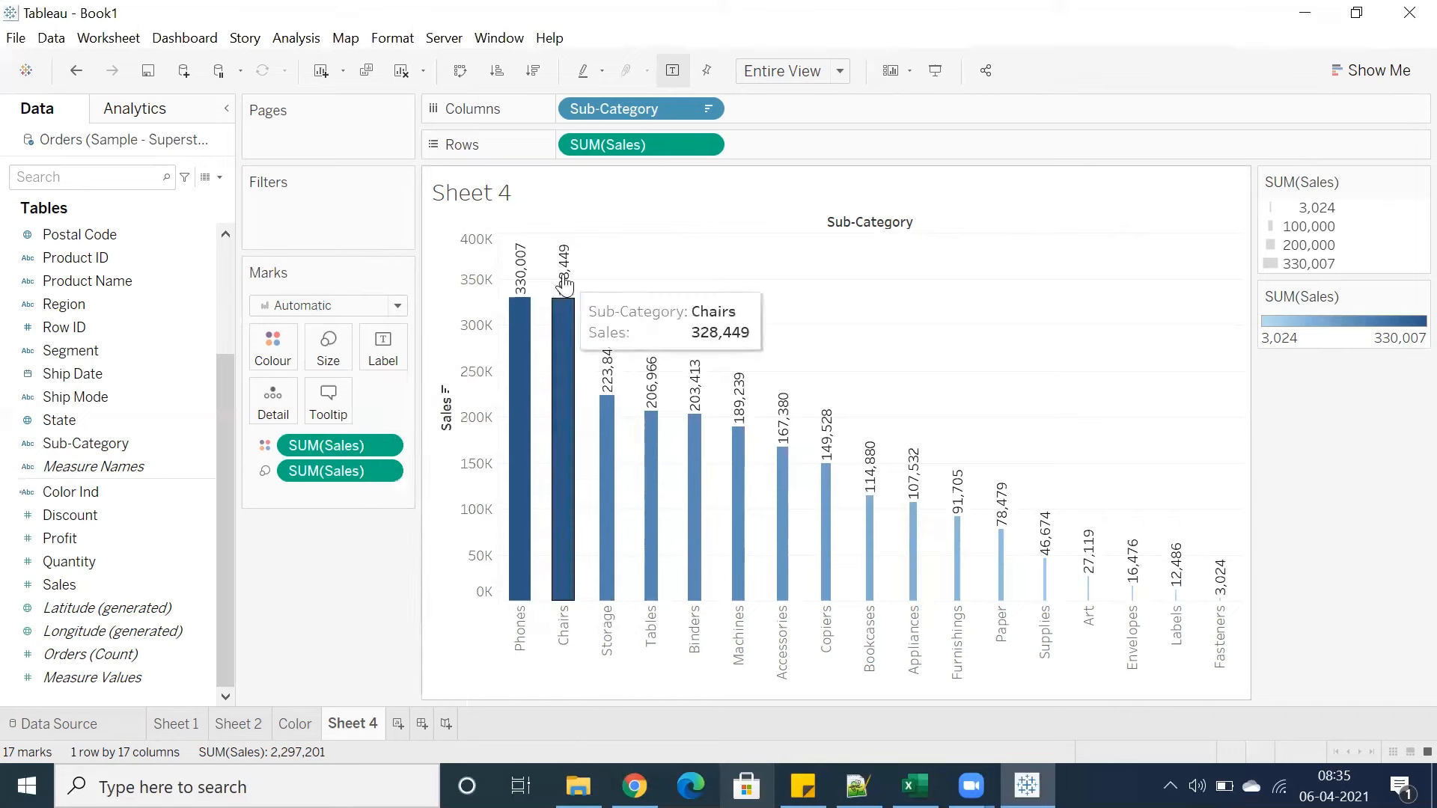
click(382, 346)
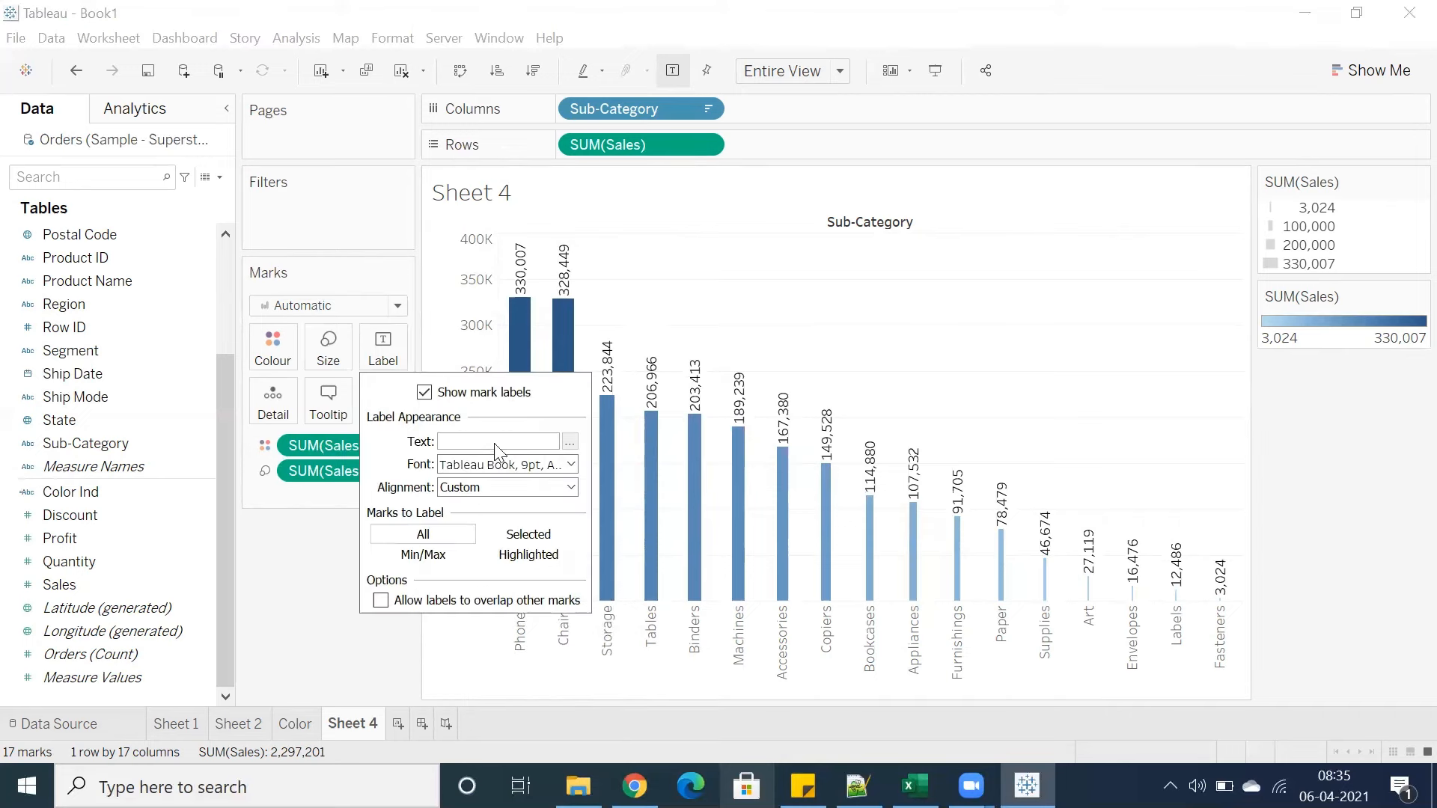
click(483, 465)
click(456, 522)
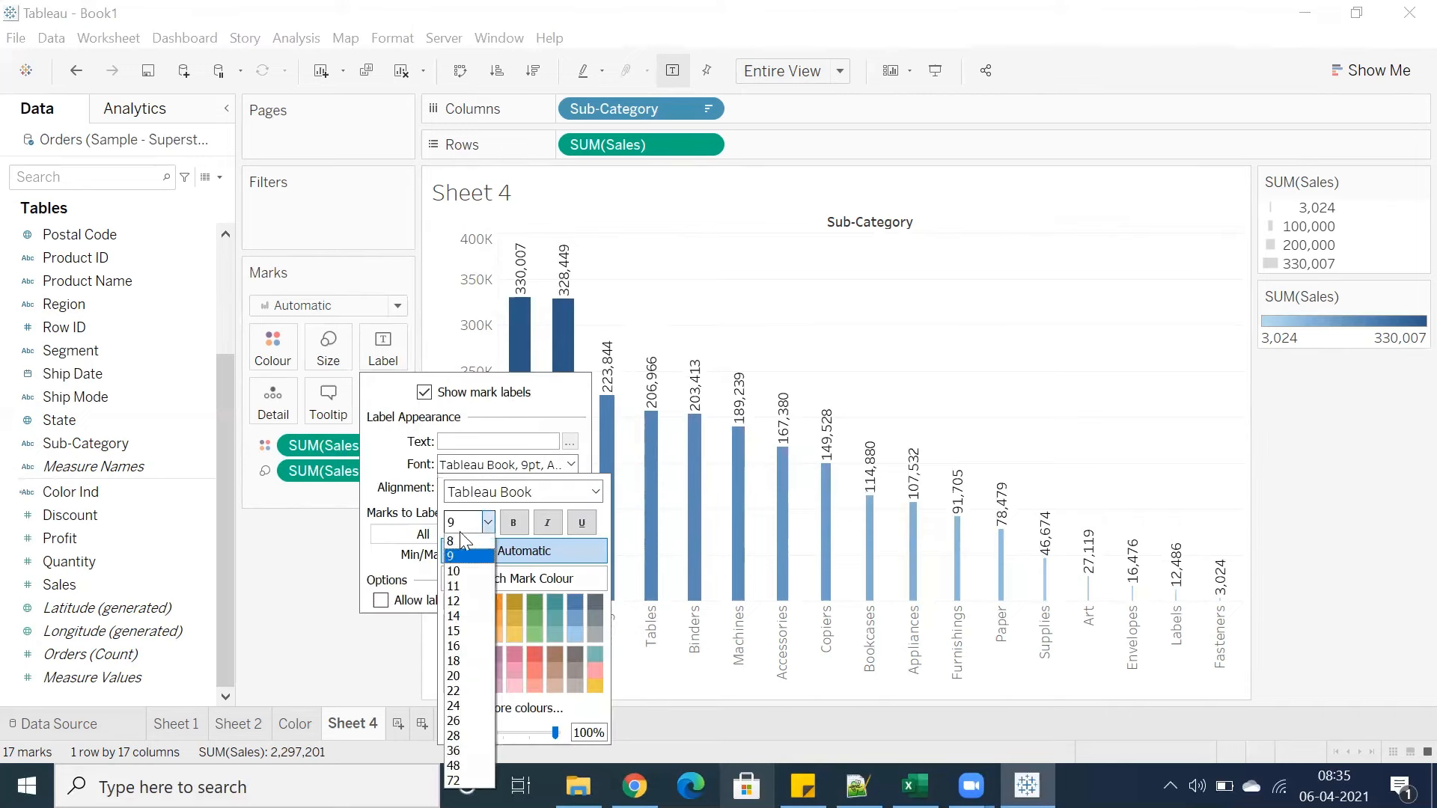
click(458, 548)
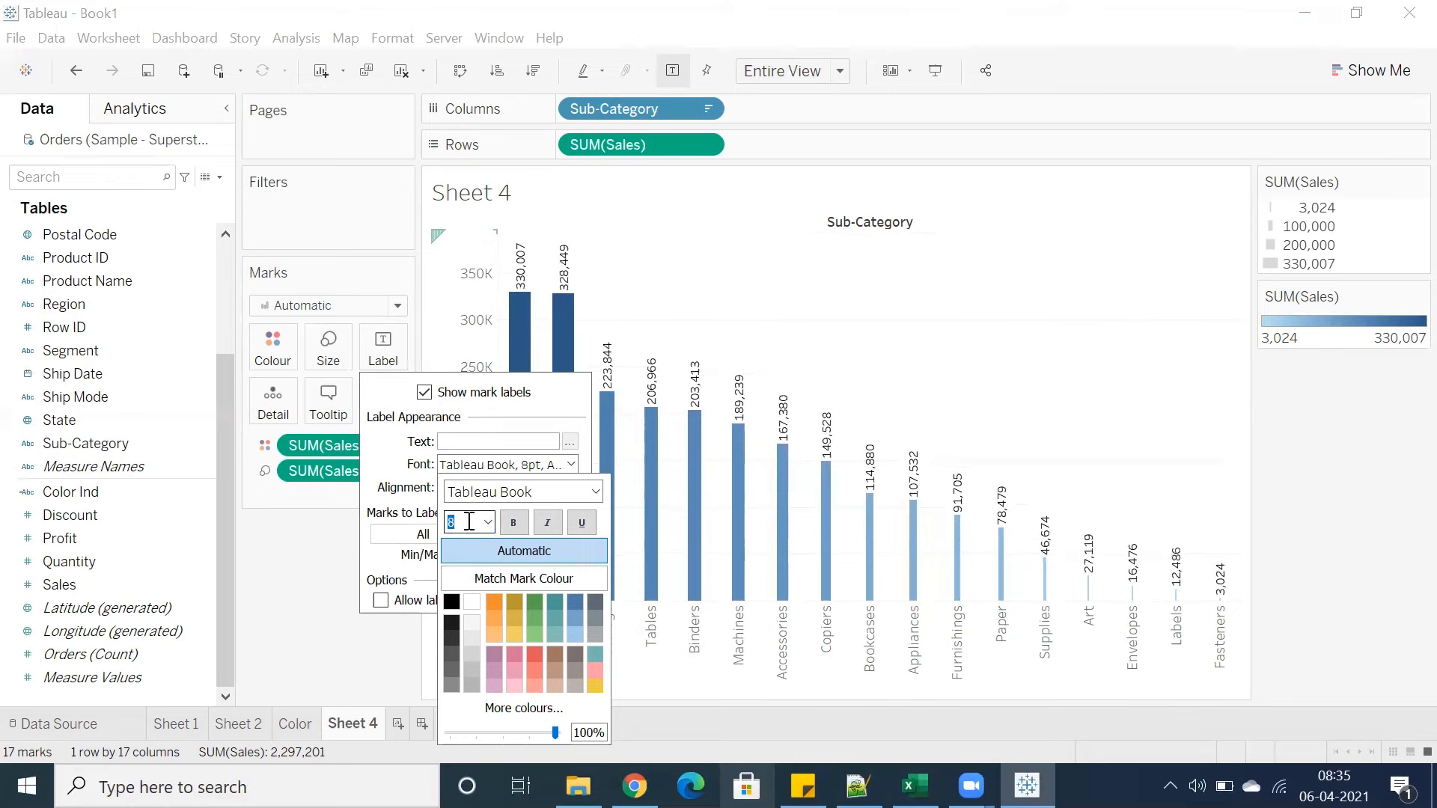
key(Return)
click(487, 522)
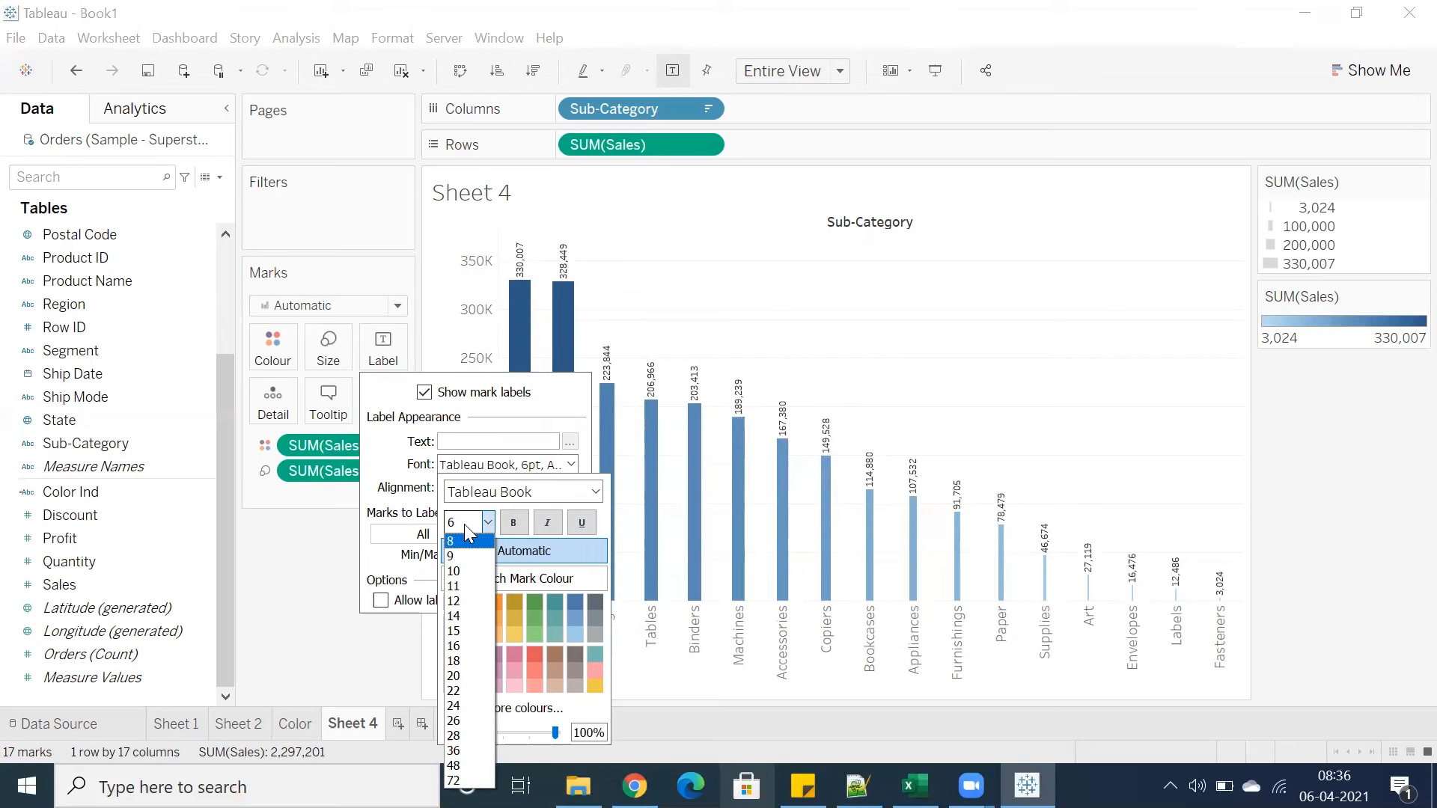
click(284, 563)
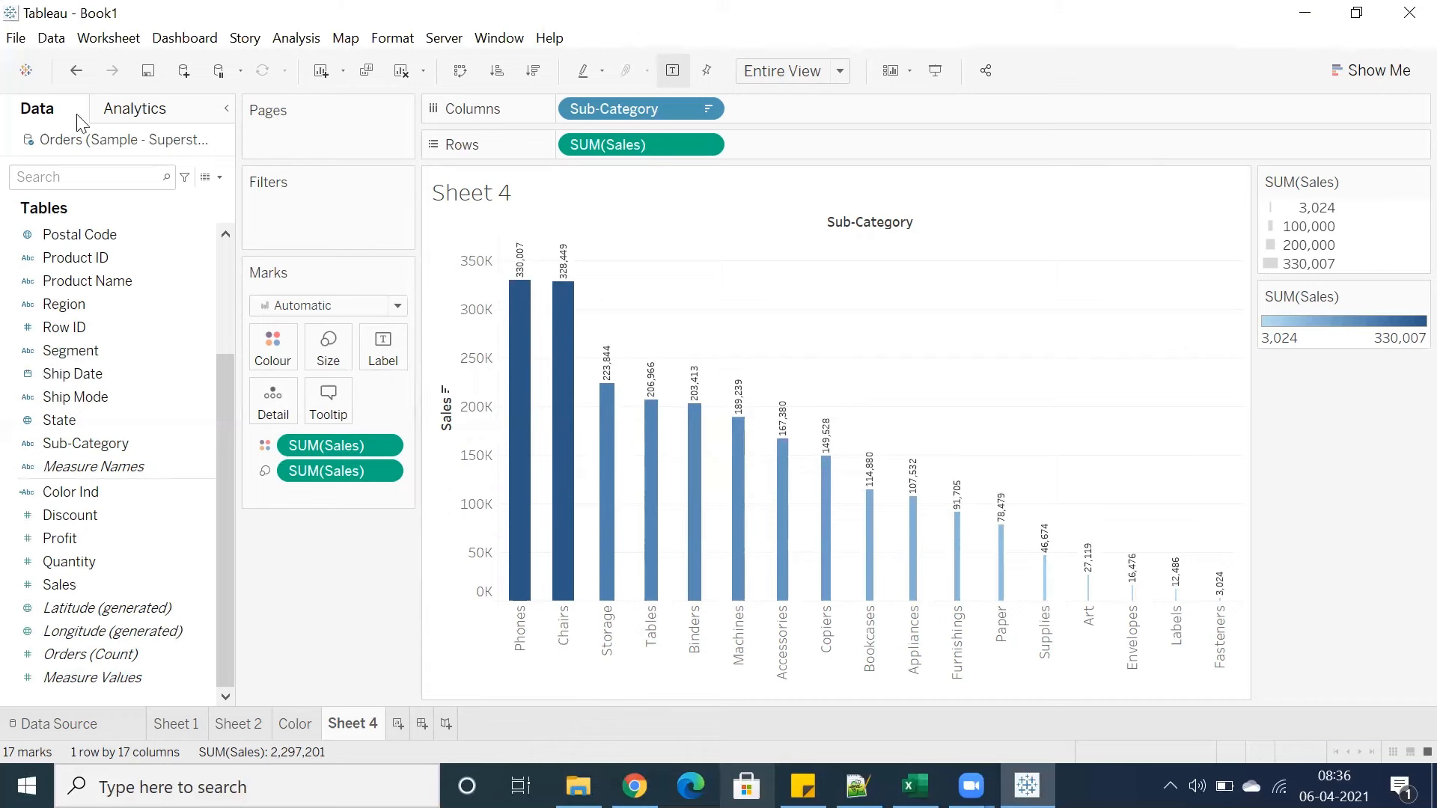
Save the workbook as a Tableau Packaged Workbook (*.twbx) named Marks Card
click(15, 38)
click(48, 139)
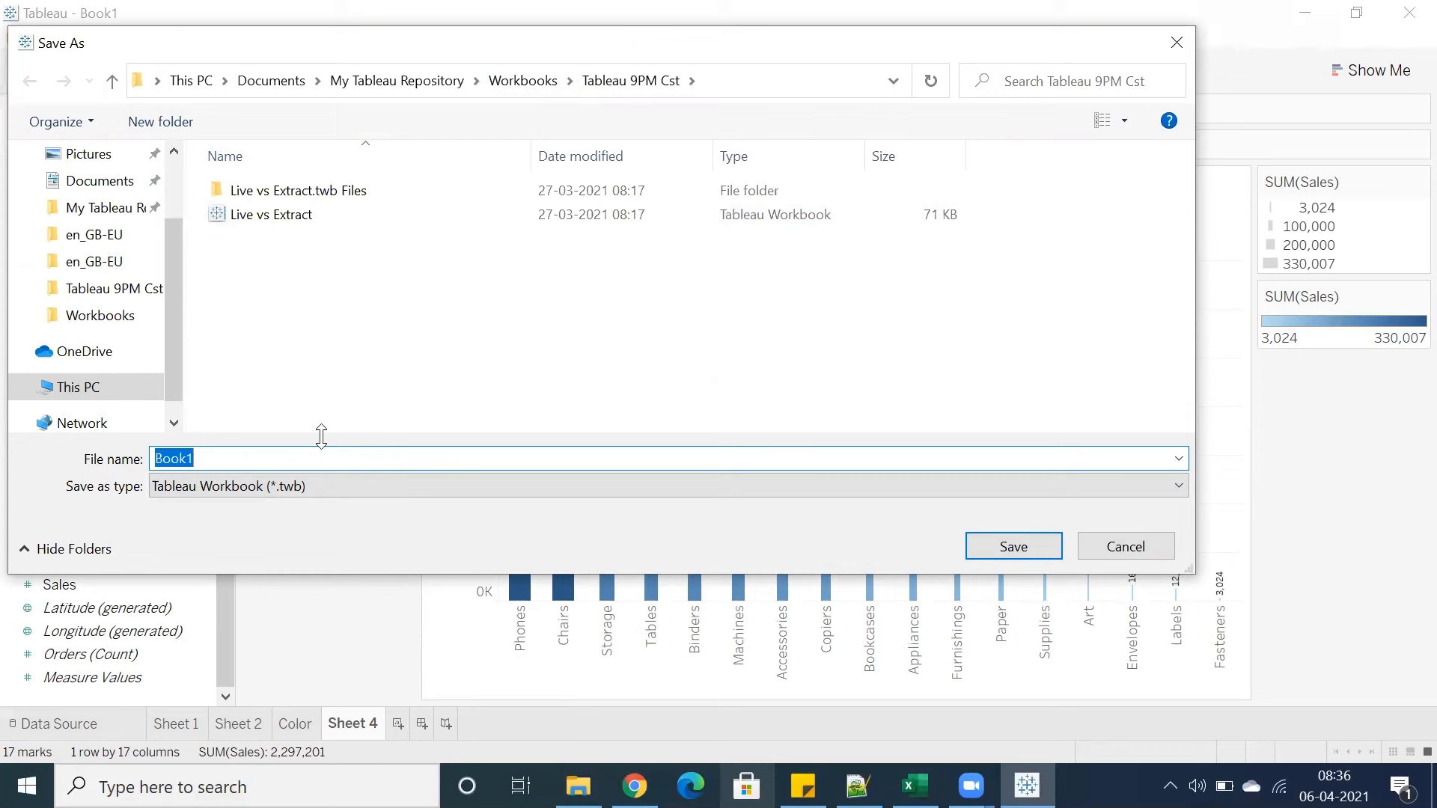
text(Marks Card)
click(302, 485)
click(310, 524)
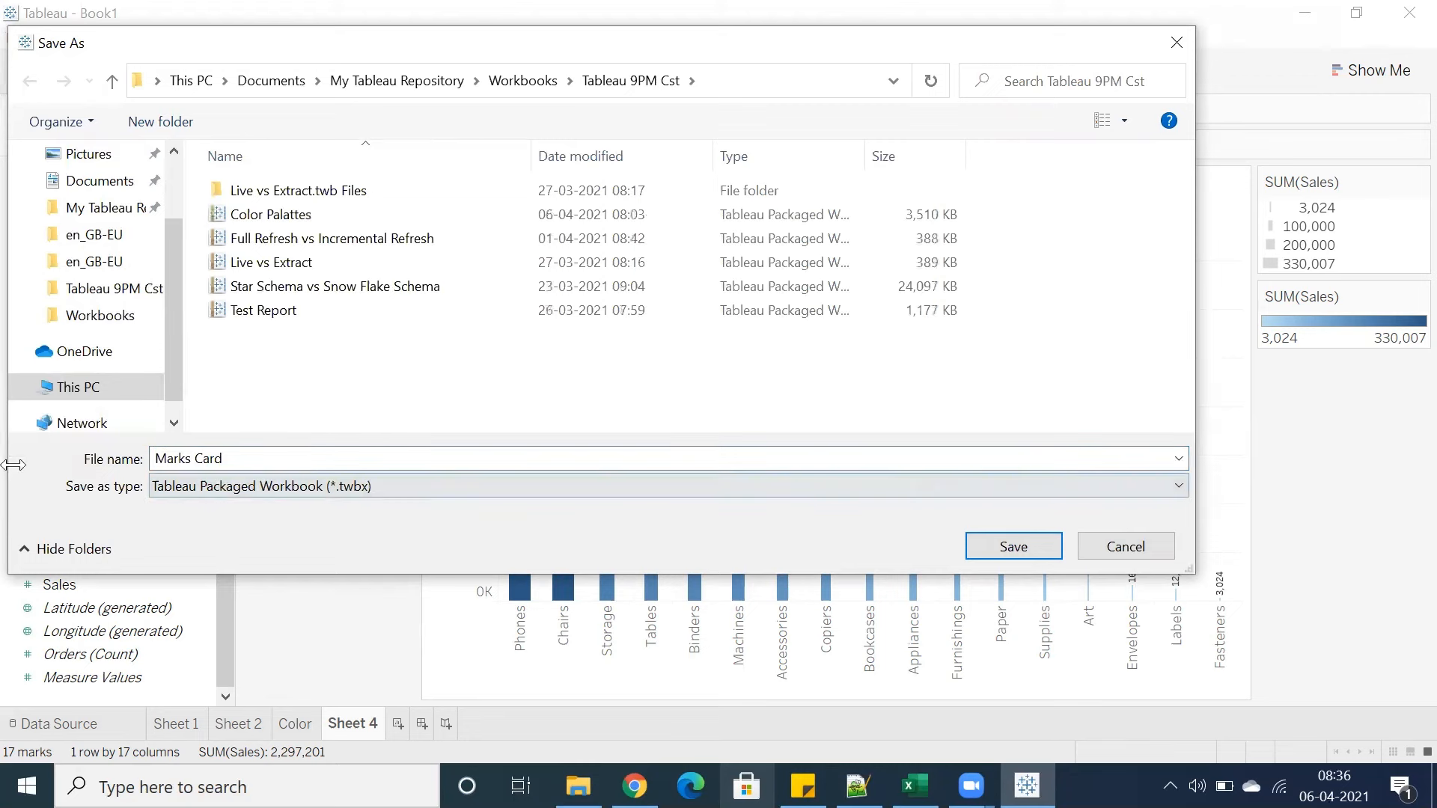
click(978, 540)
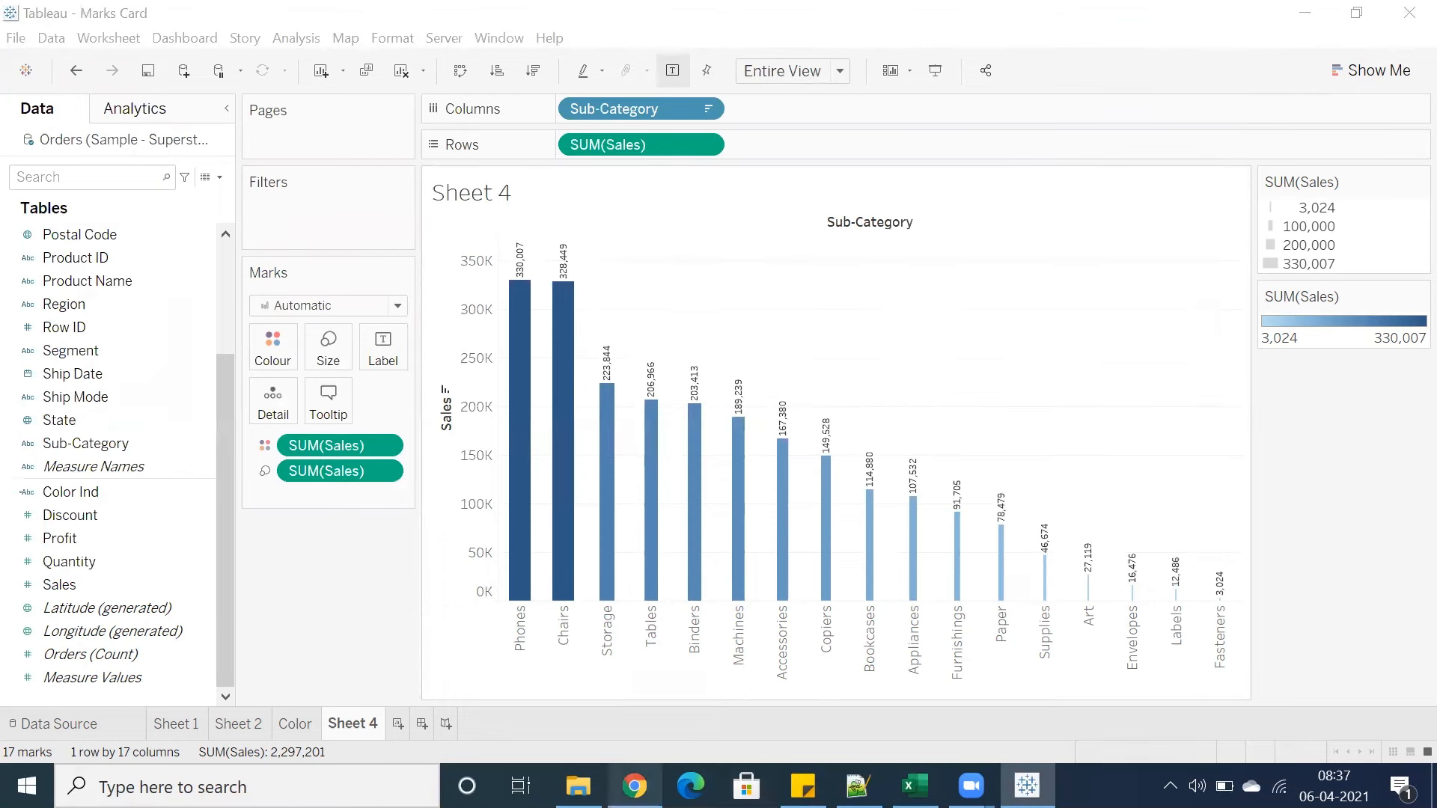
Switch to Chrome, open analytics45.com in a new tab and go to the Tableau Videos page
click(635, 786)
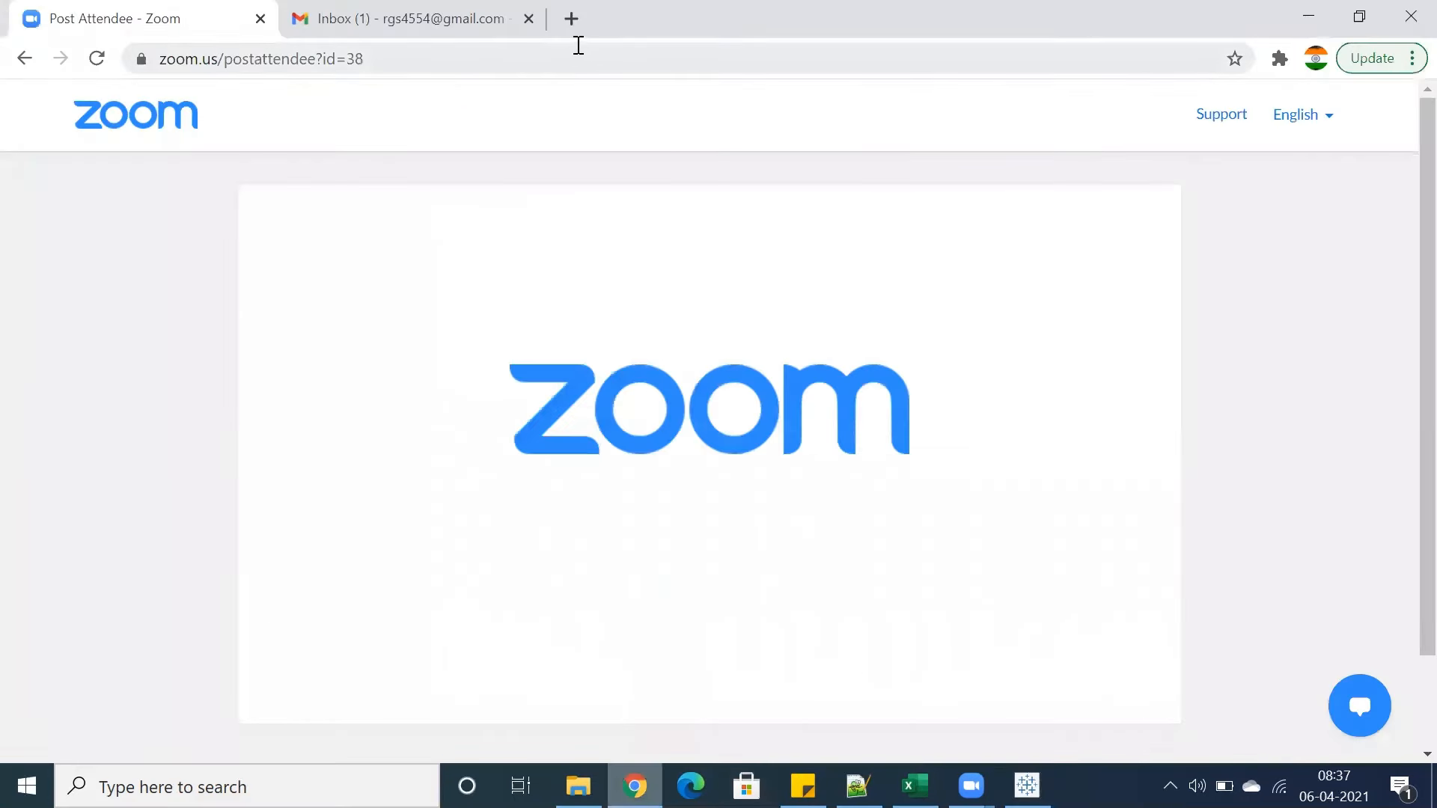
click(569, 23)
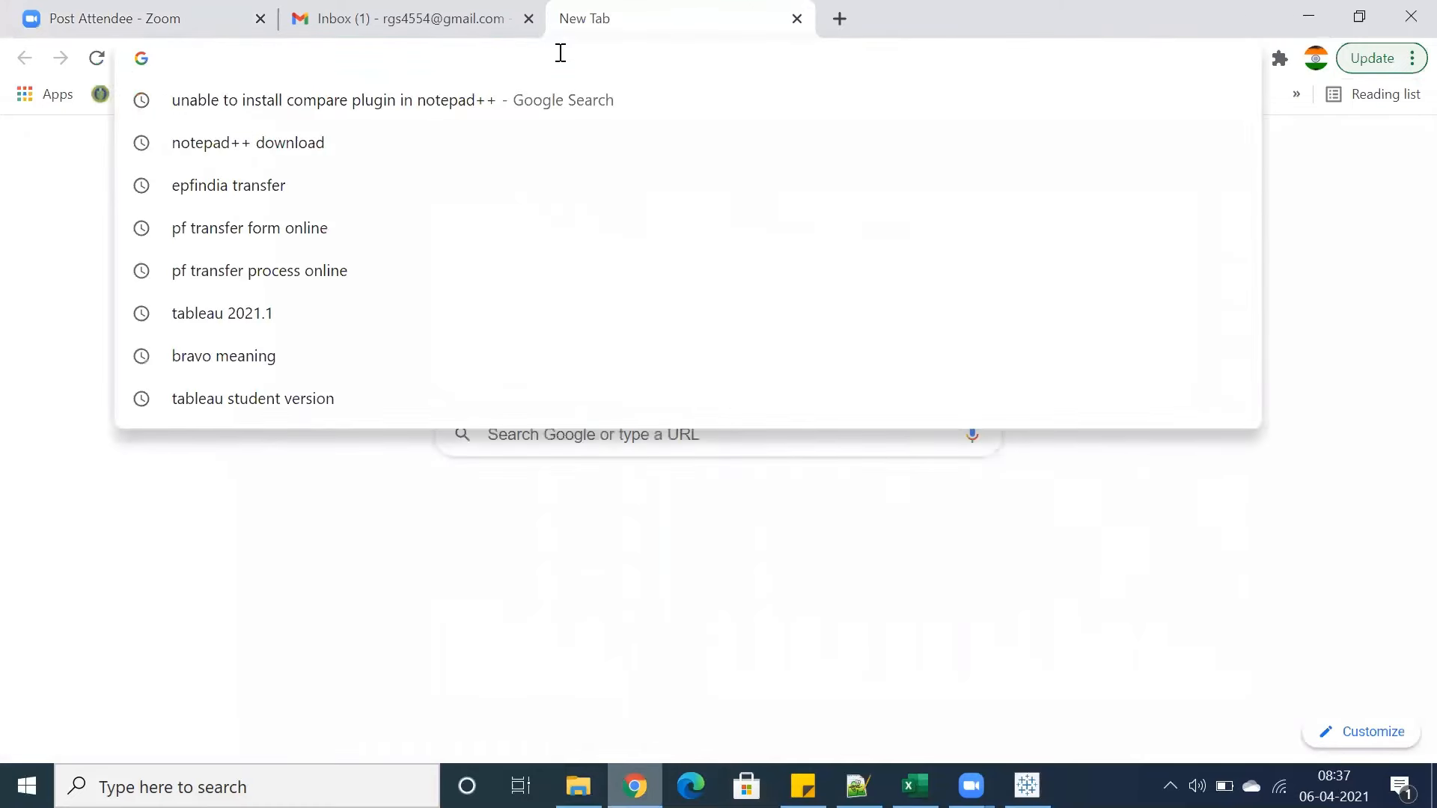
text(analytics45.com)
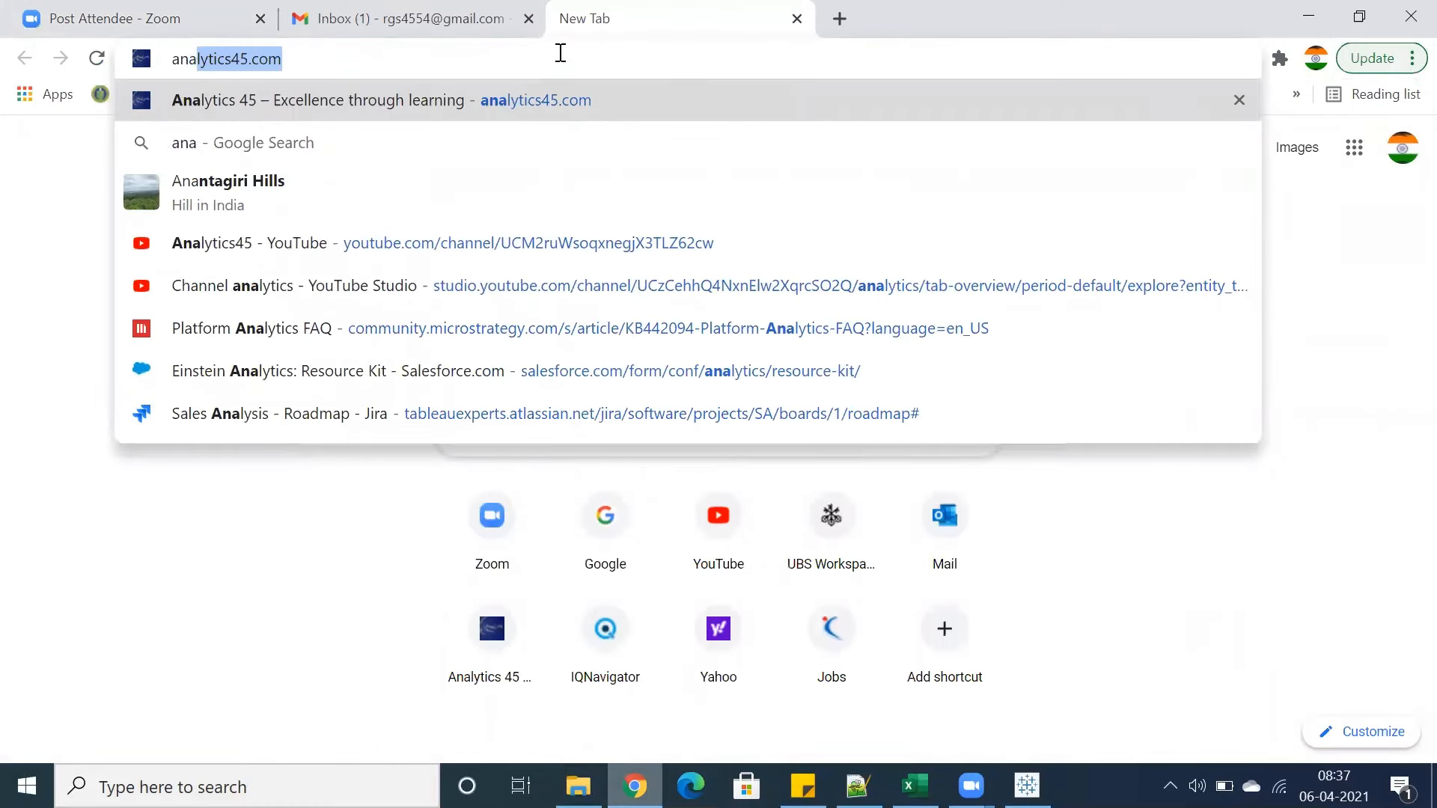
key(Return)
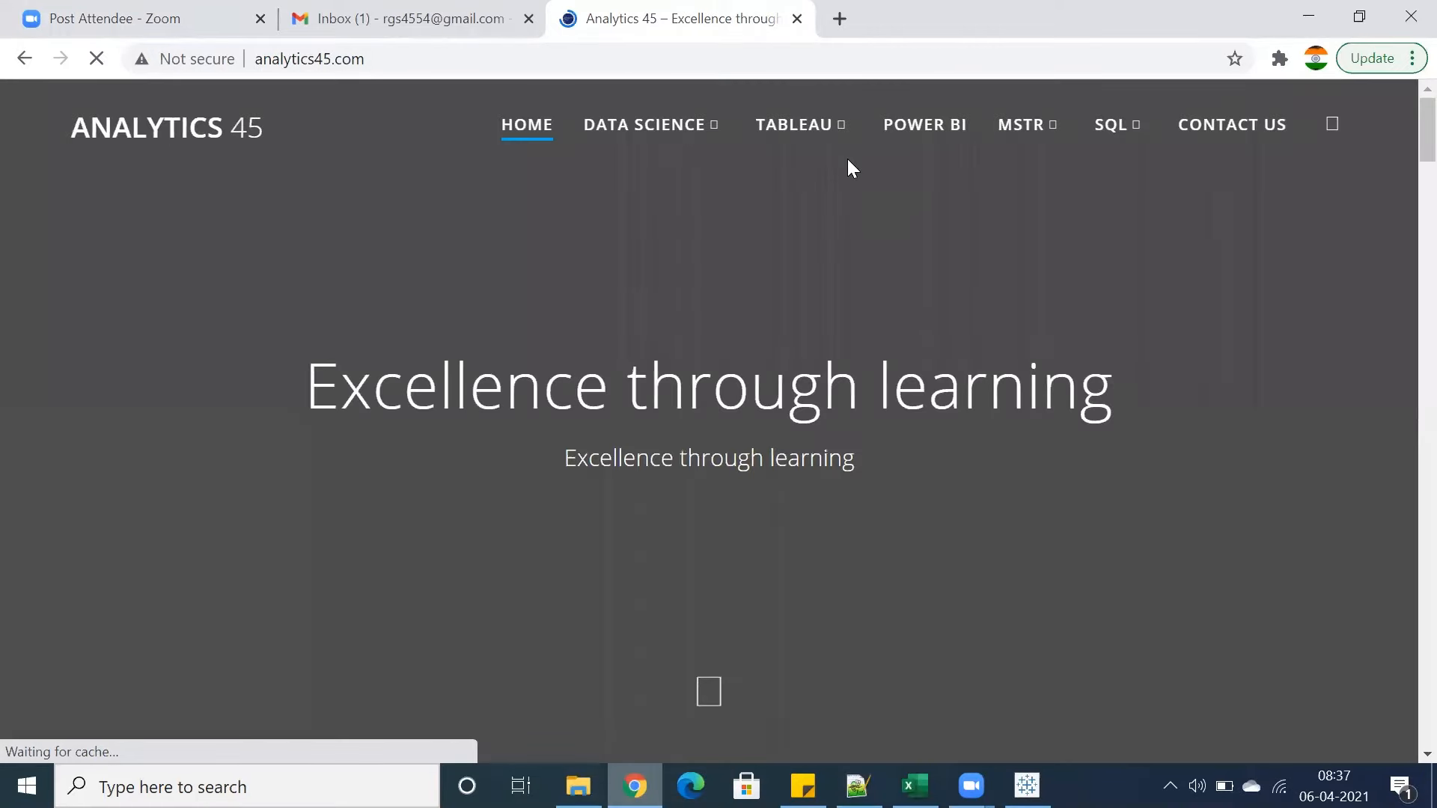
mouse_move(818, 138)
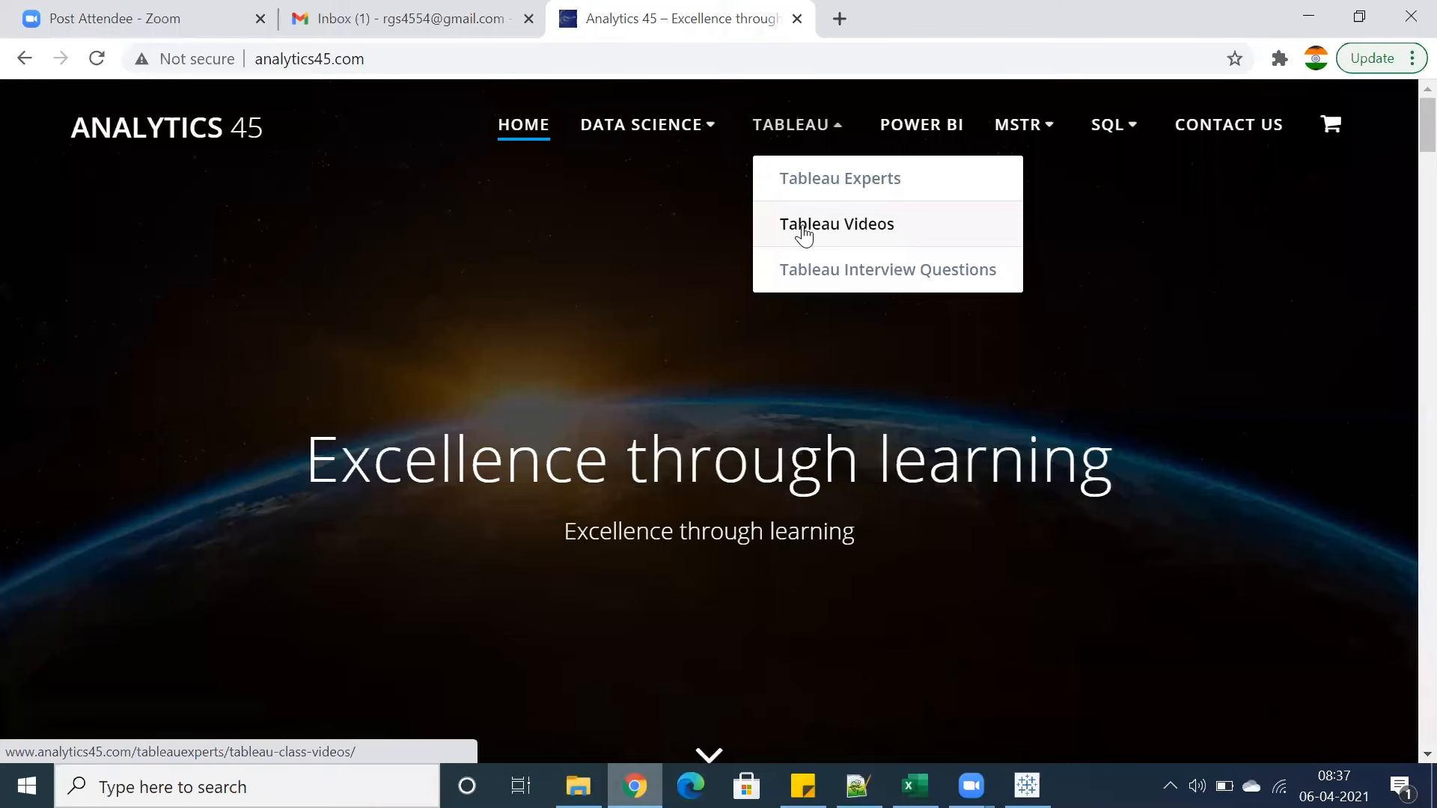
click(805, 227)
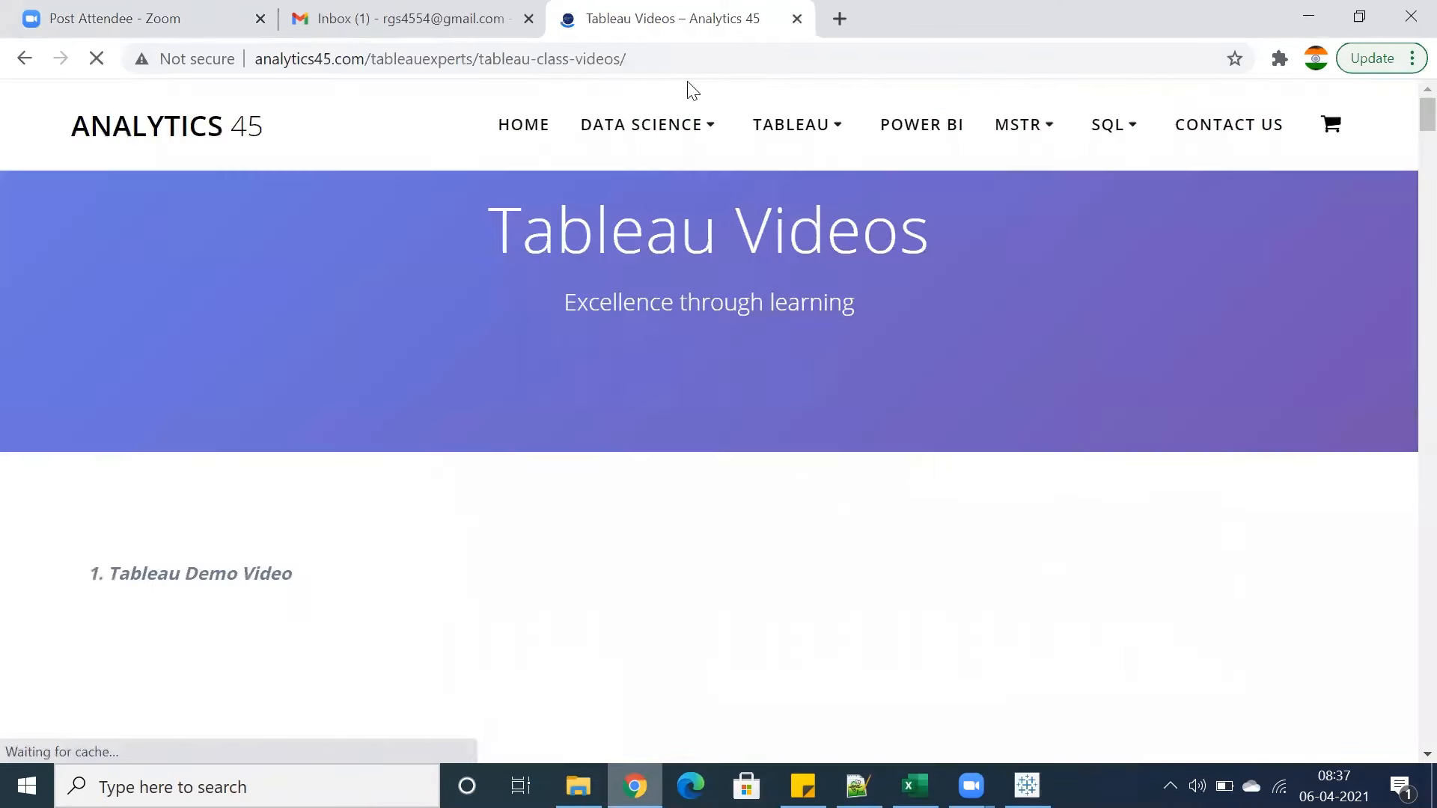
Scroll through the Tableau Videos page to review the listed class videos
click(619, 66)
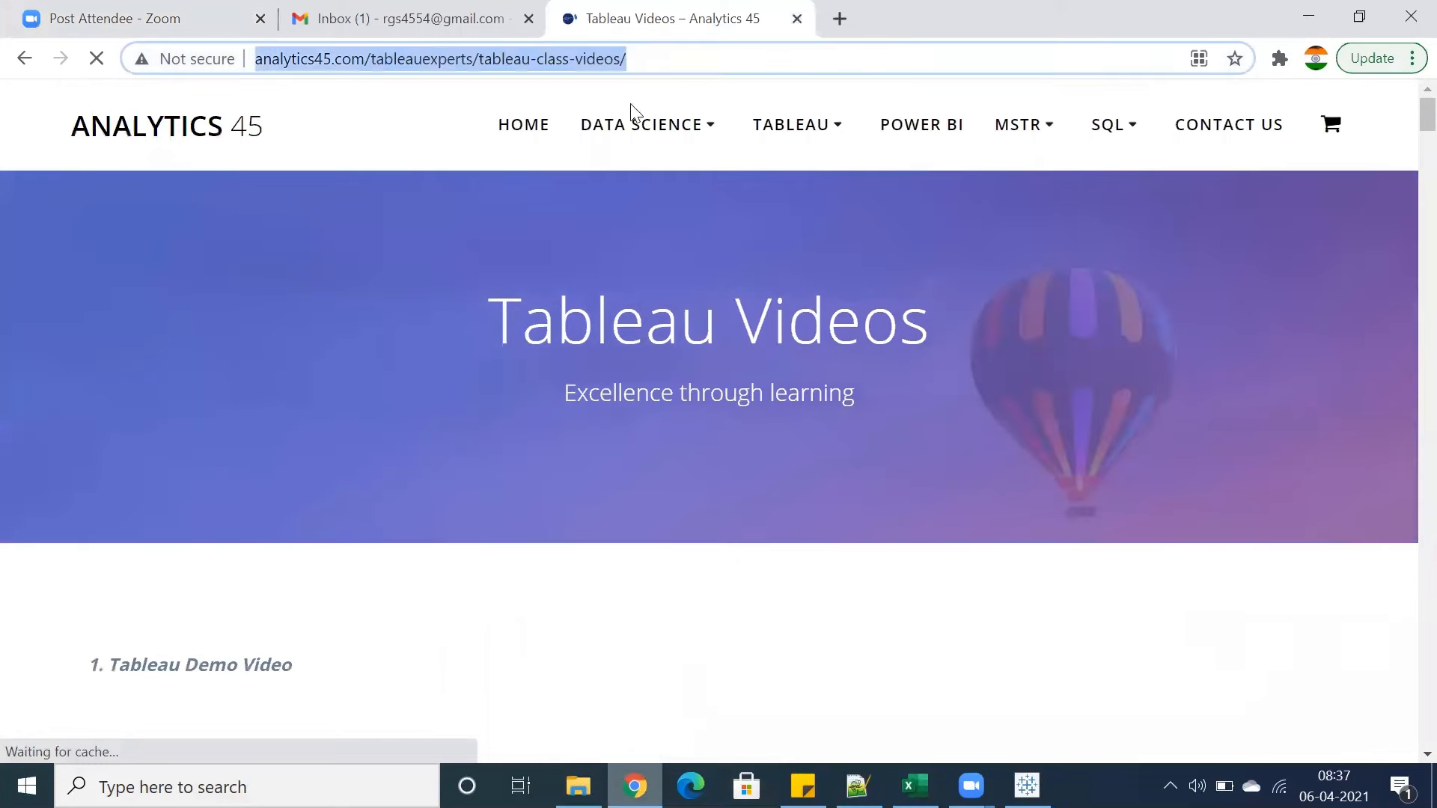
scroll(423, 385, down, 6)
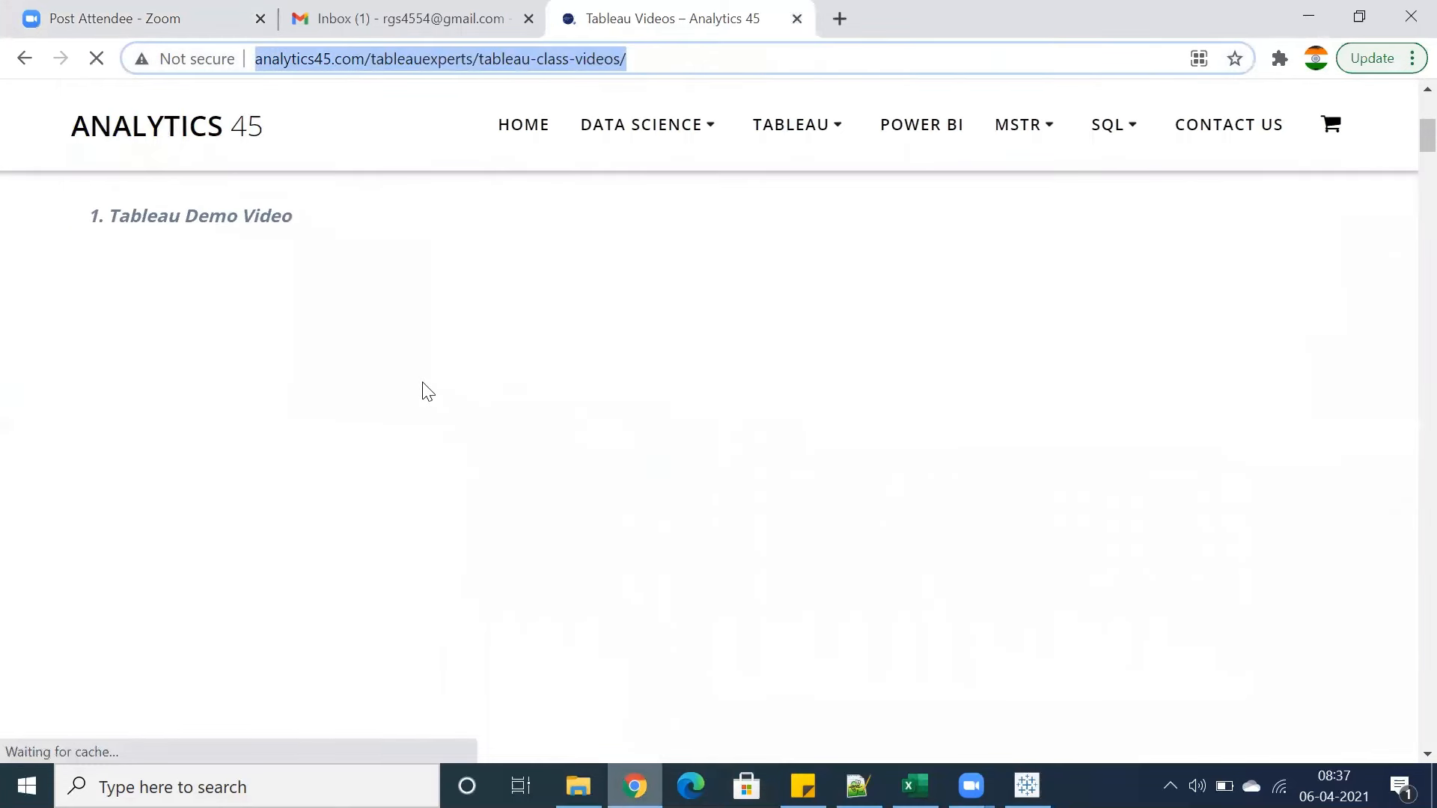
scroll(423, 386, up, 5)
scroll(423, 383, down, 7)
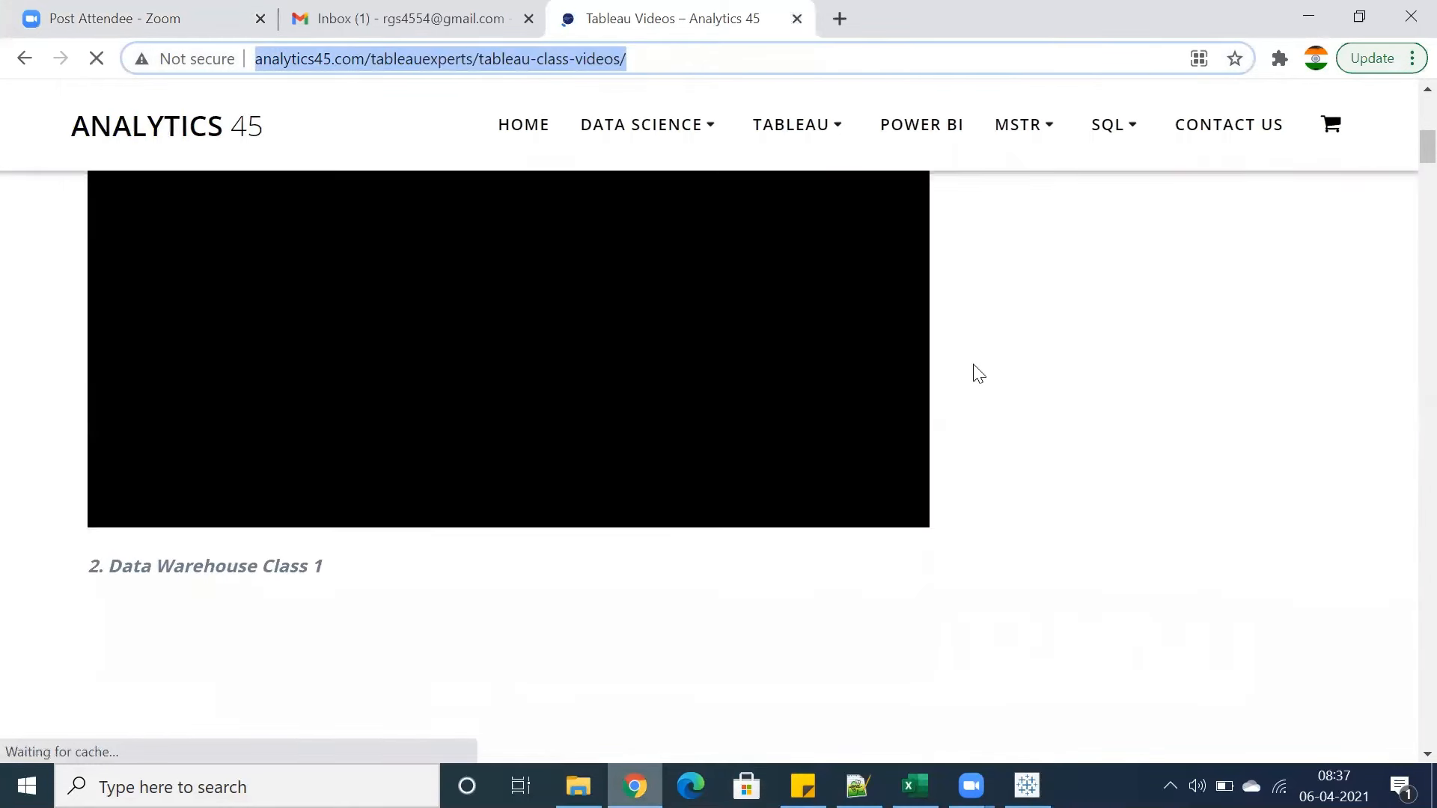
scroll(979, 373, up, 6)
scroll(979, 373, down, 9)
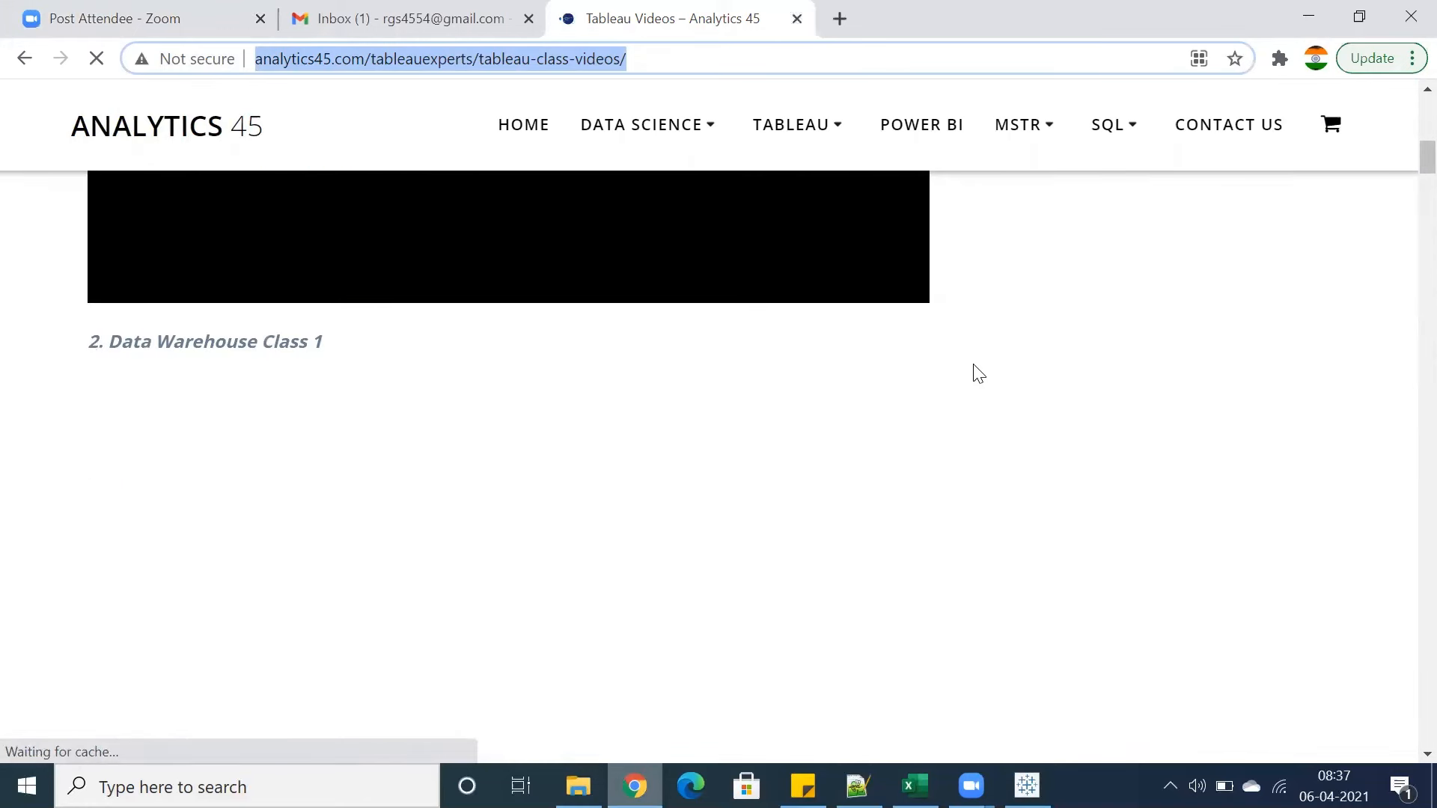
scroll(979, 373, up, 6)
scroll(978, 360, down, 4)
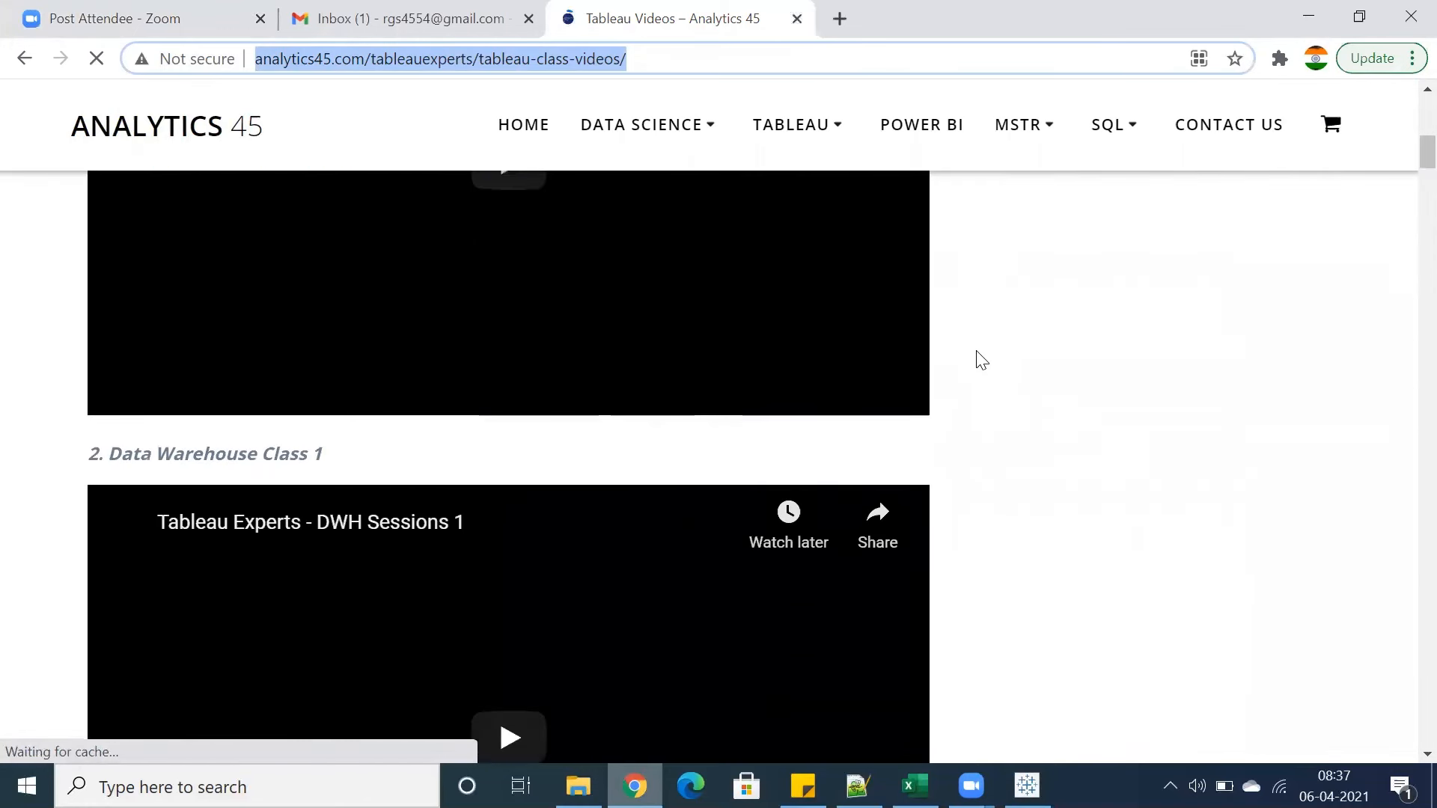
scroll(963, 349, down, 3)
scroll(968, 352, up, 9)
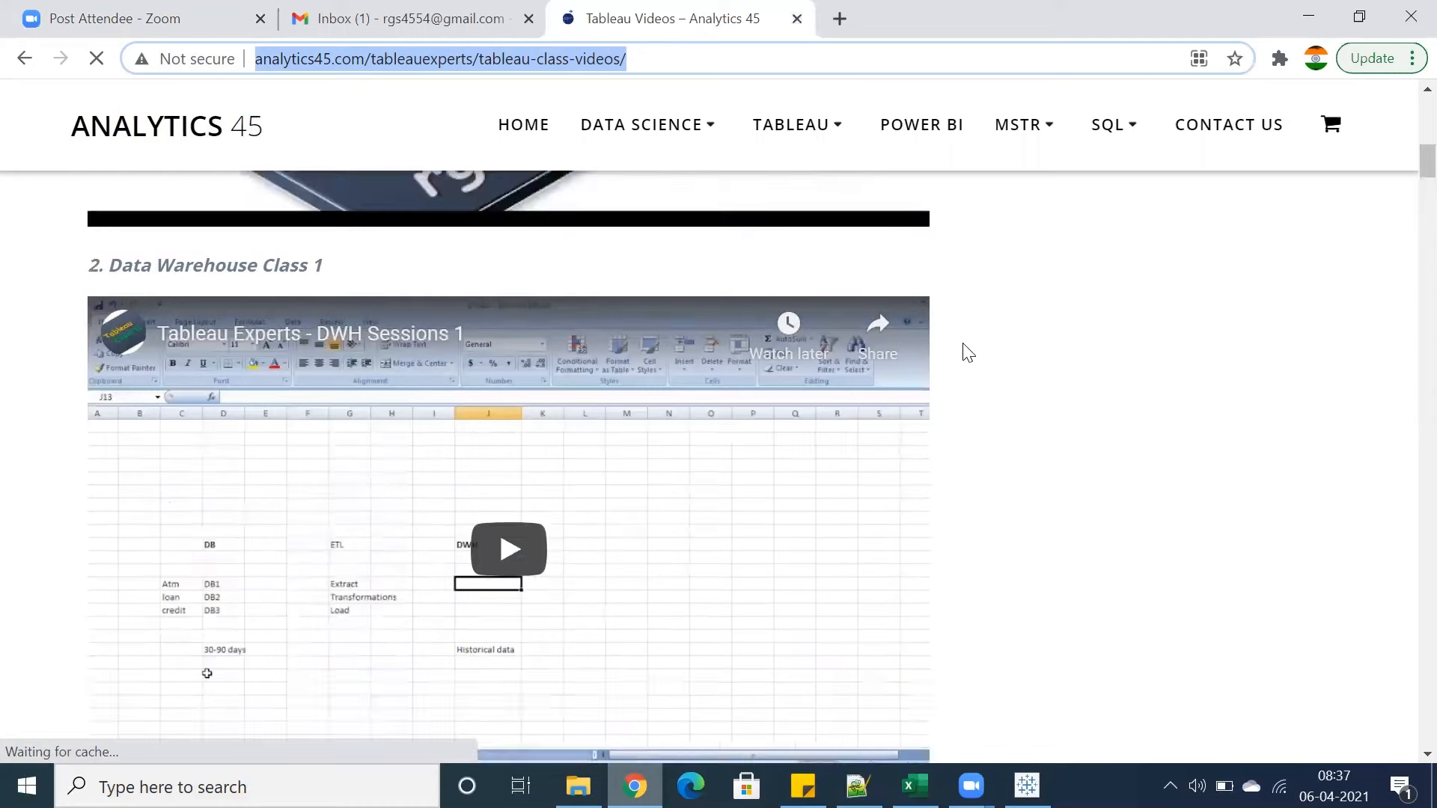
scroll(966, 351, down, 8)
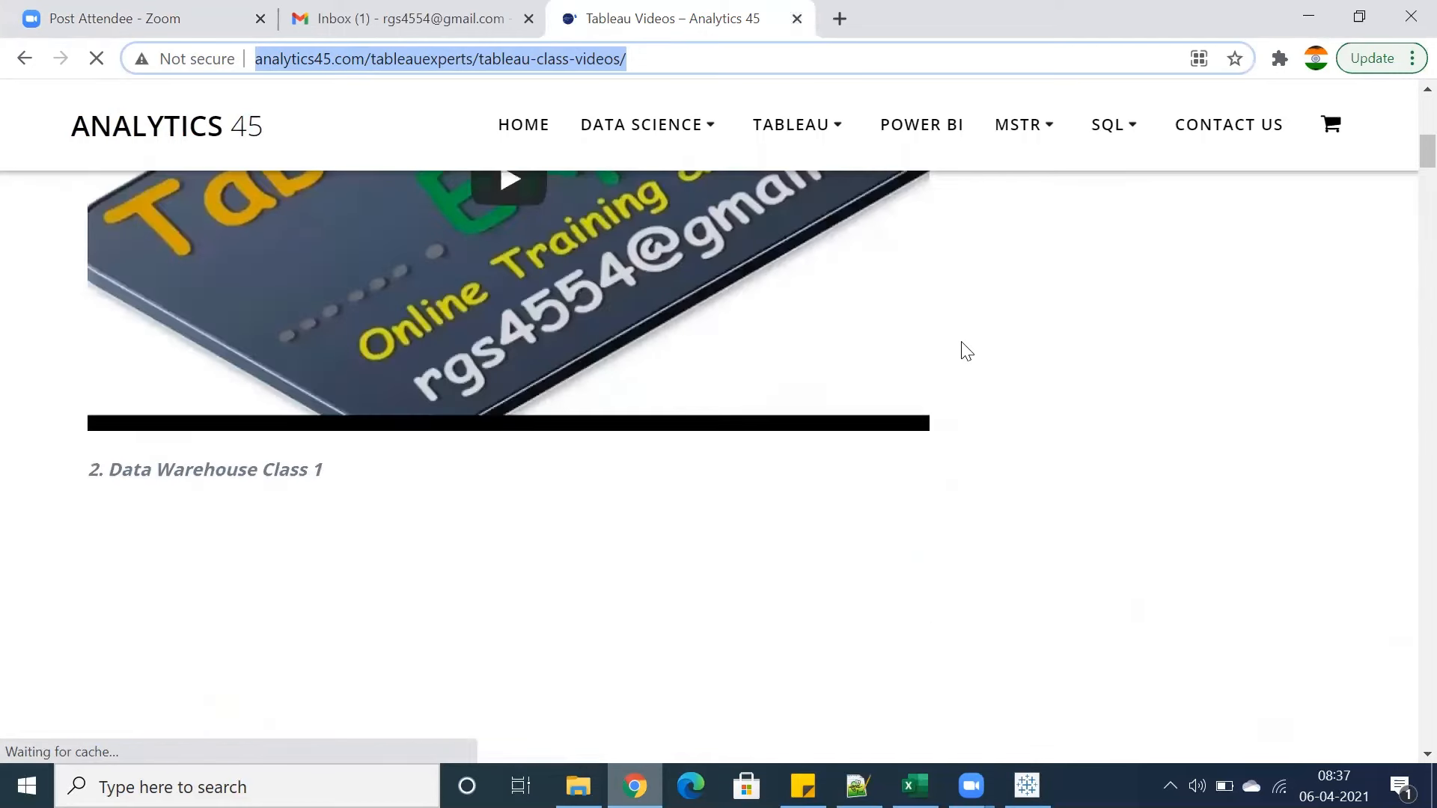
scroll(318, 411, down, 1)
scroll(324, 428, down, 15)
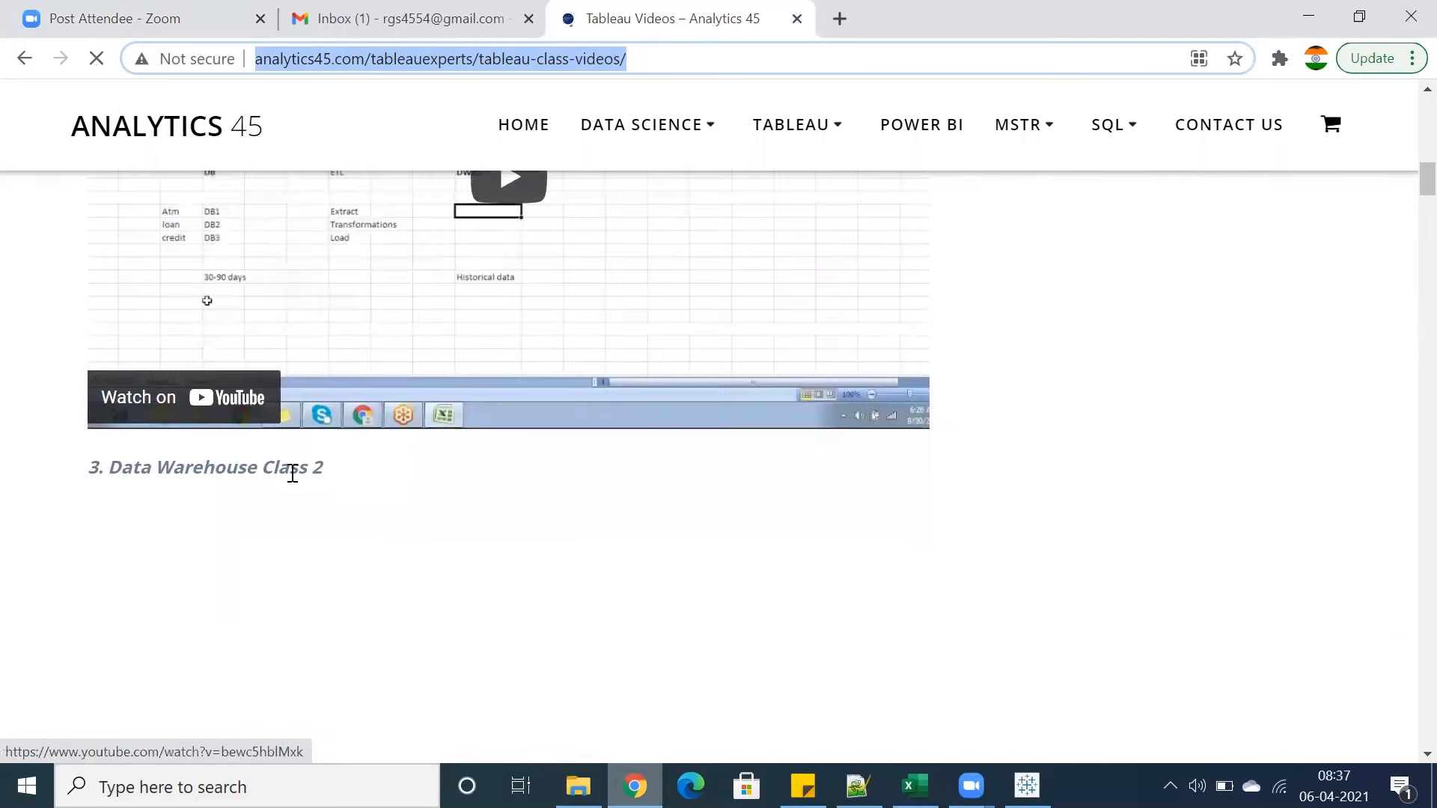
scroll(321, 486, down, 6)
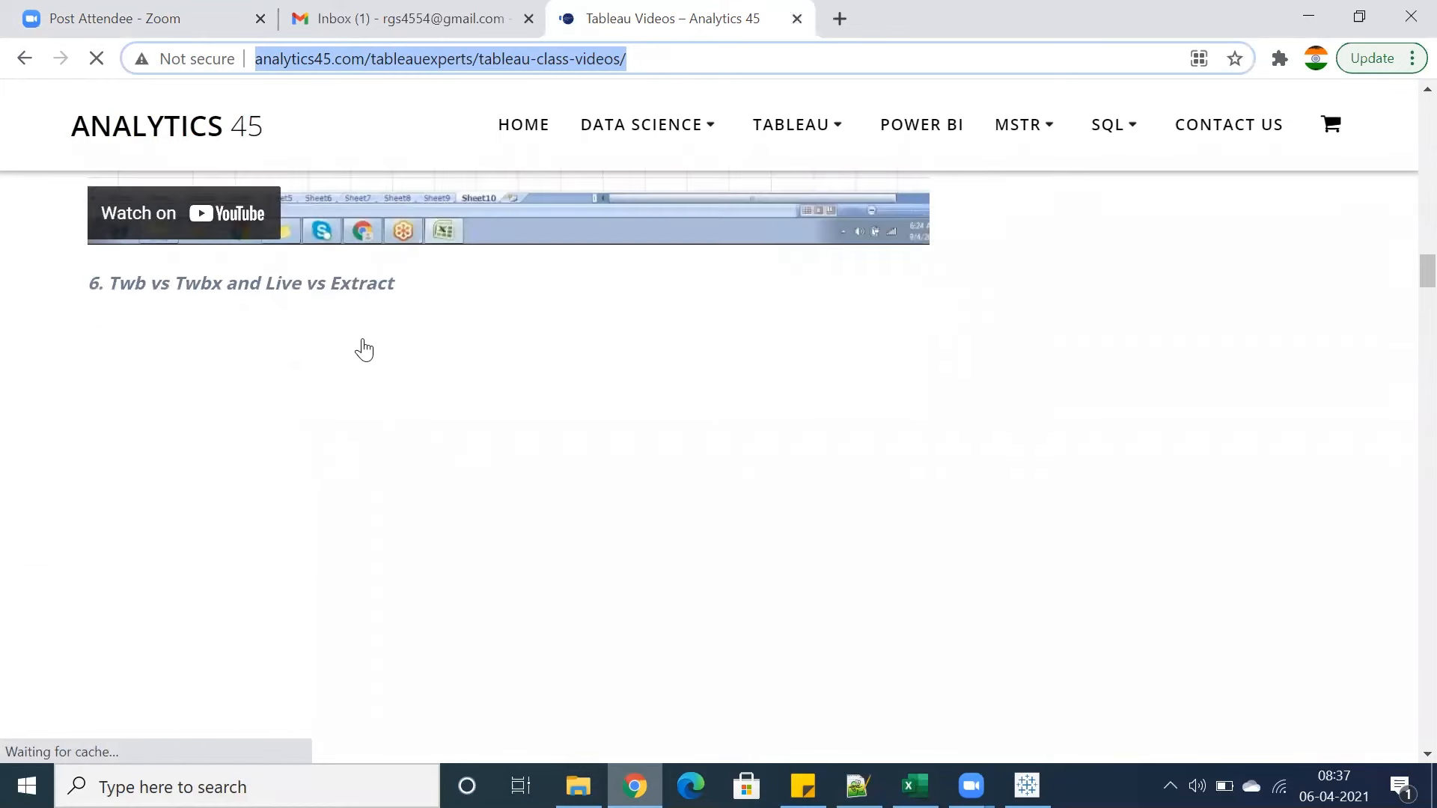
scroll(383, 352, up, 7)
scroll(387, 381, down, 12)
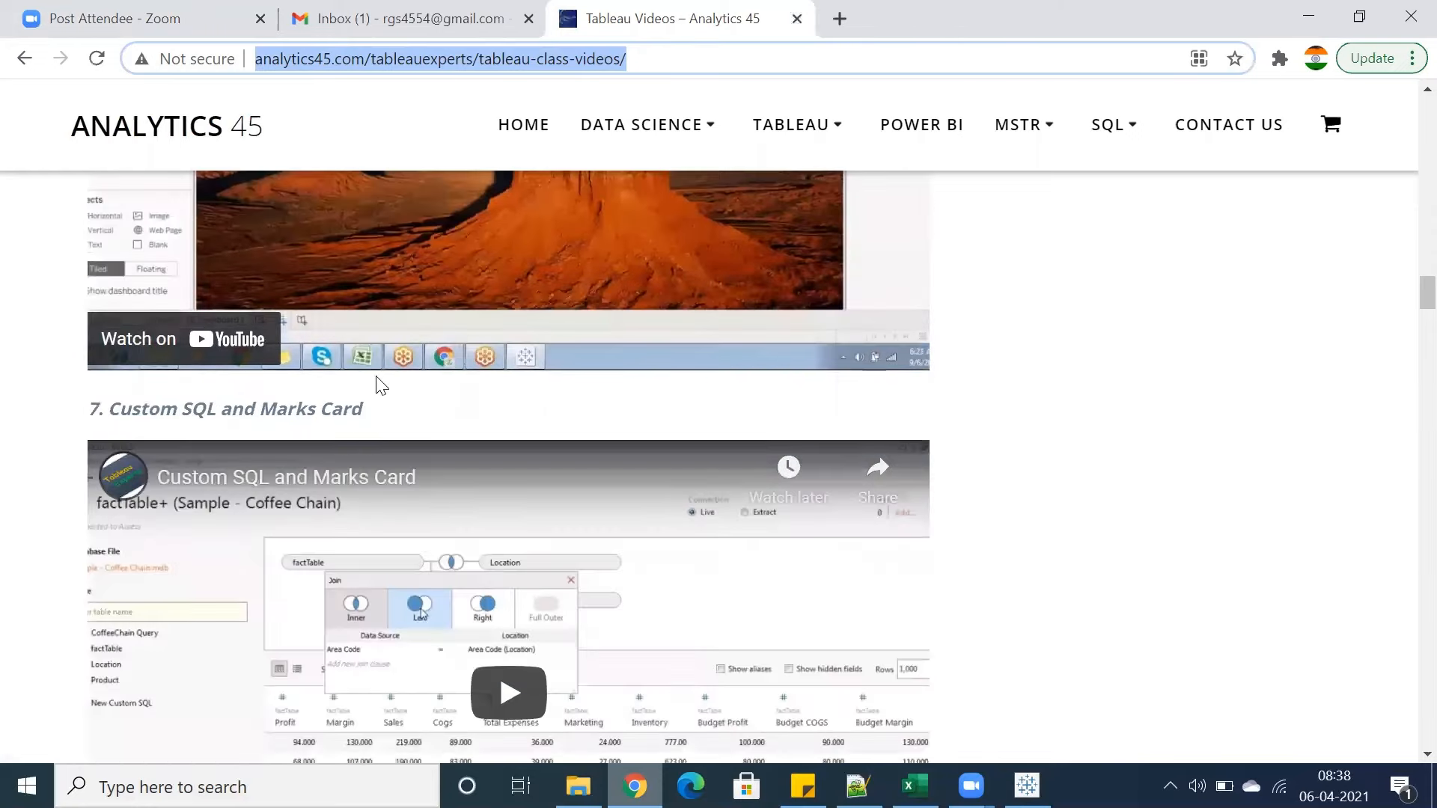
scroll(381, 382, down, 6)
scroll(307, 446, down, 9)
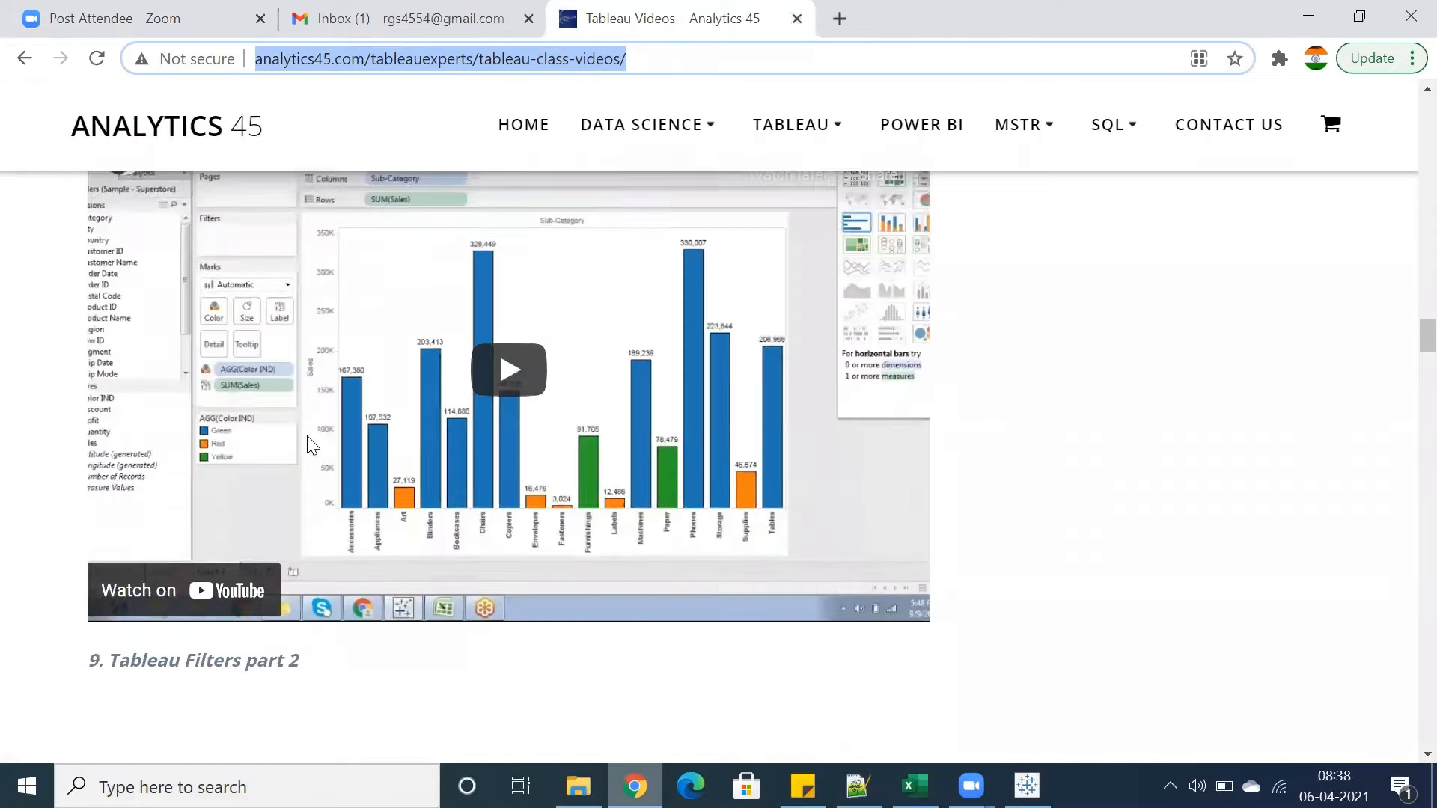
scroll(347, 471, down, 17)
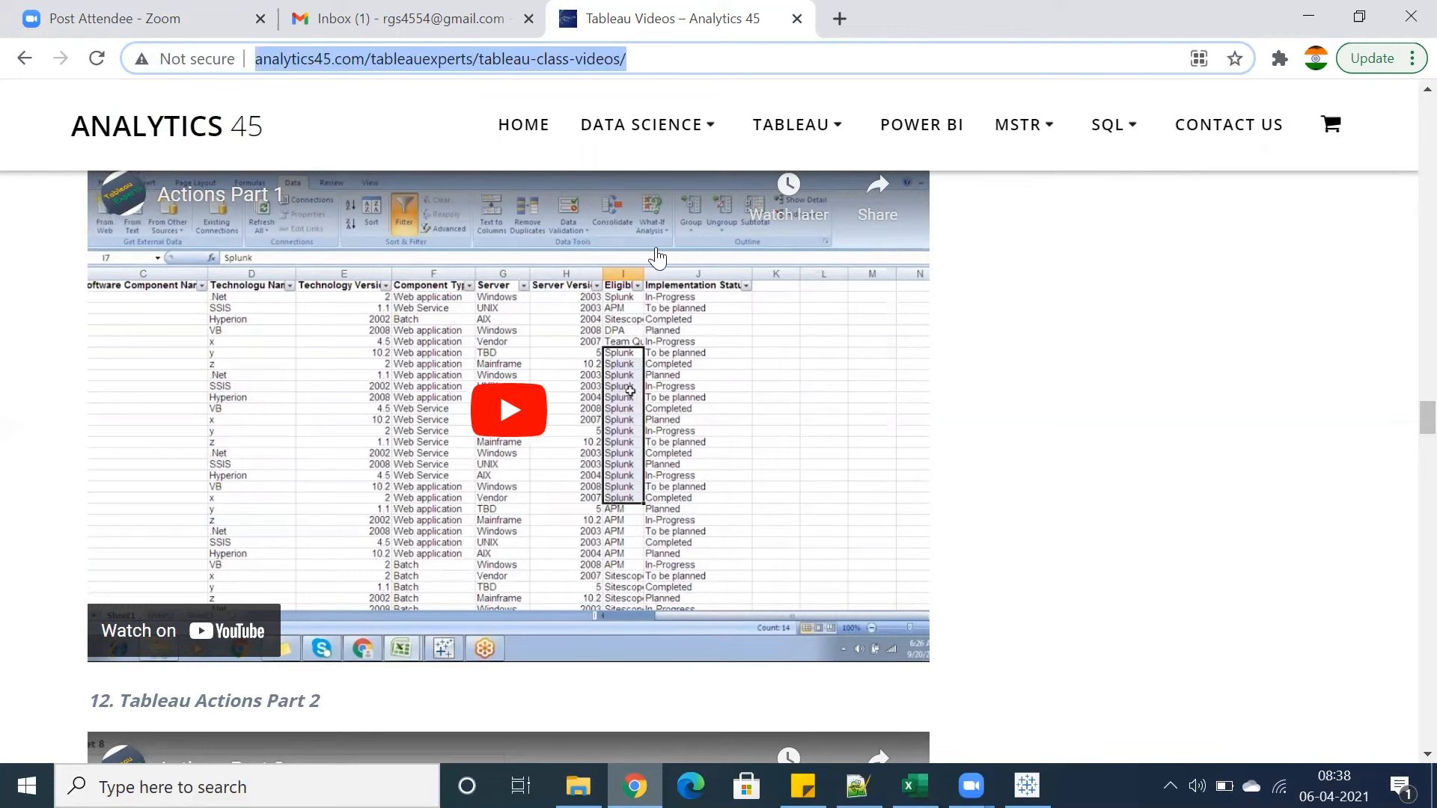
scroll(734, 300, down, 10)
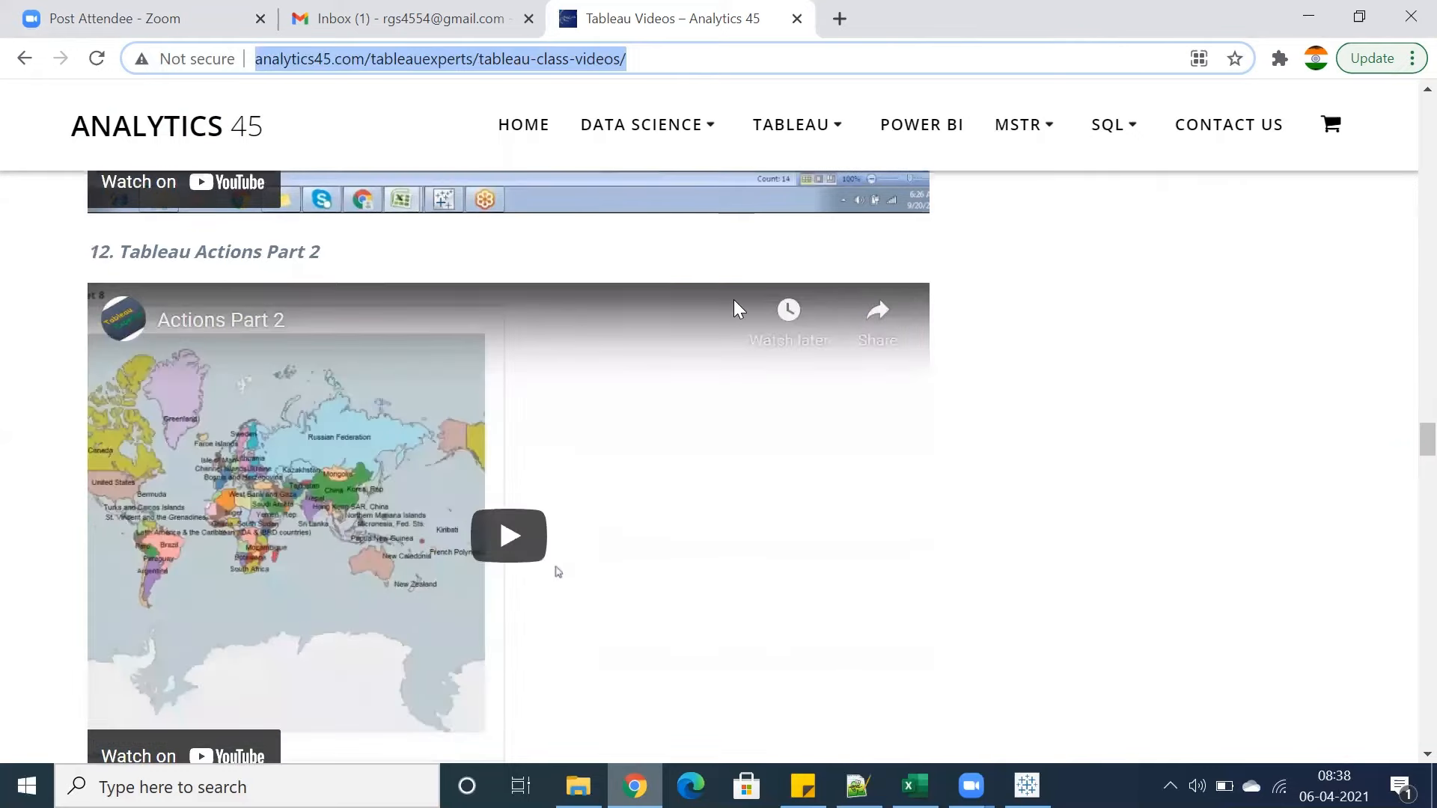
scroll(734, 302, down, 9)
scroll(735, 301, up, 14)
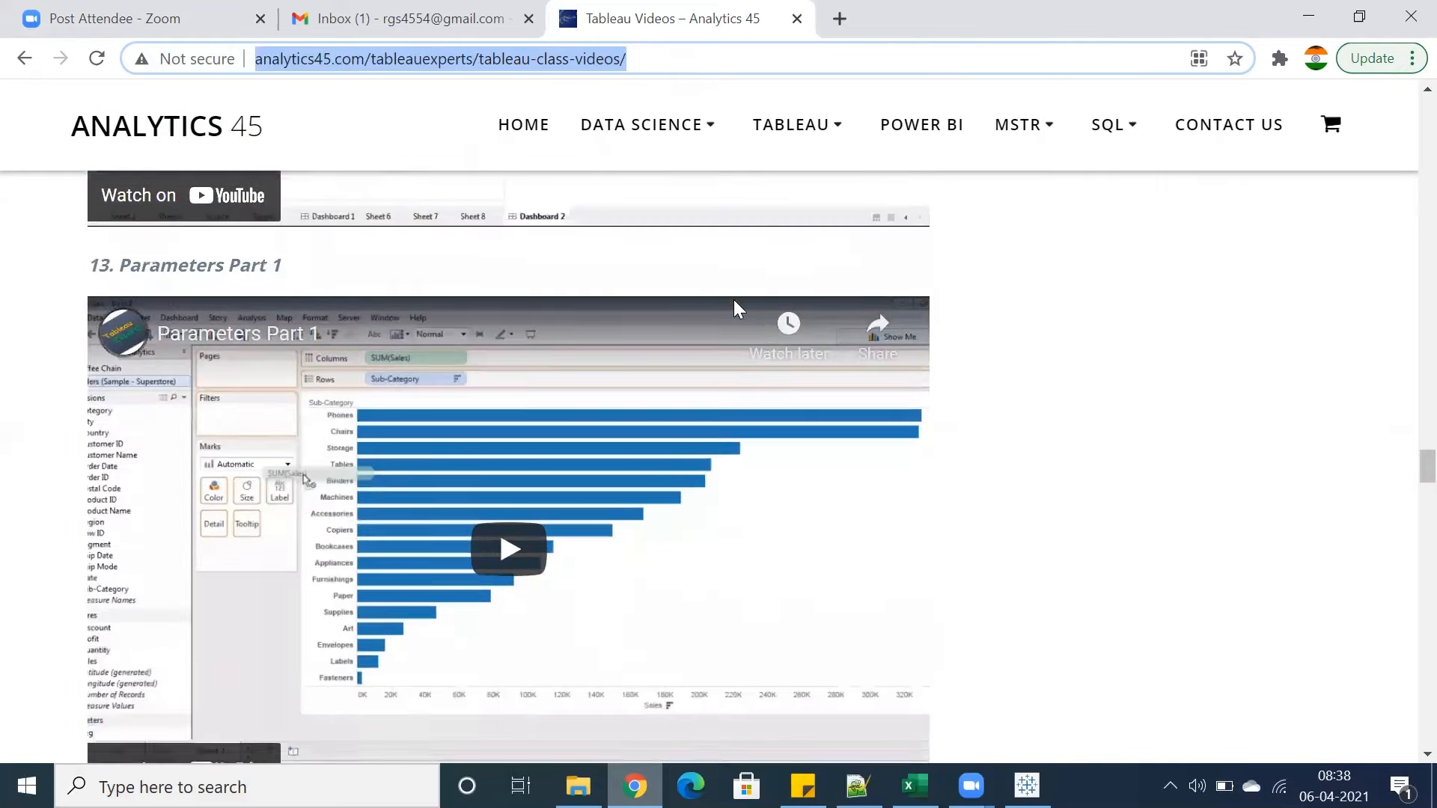
scroll(734, 299, up, 20)
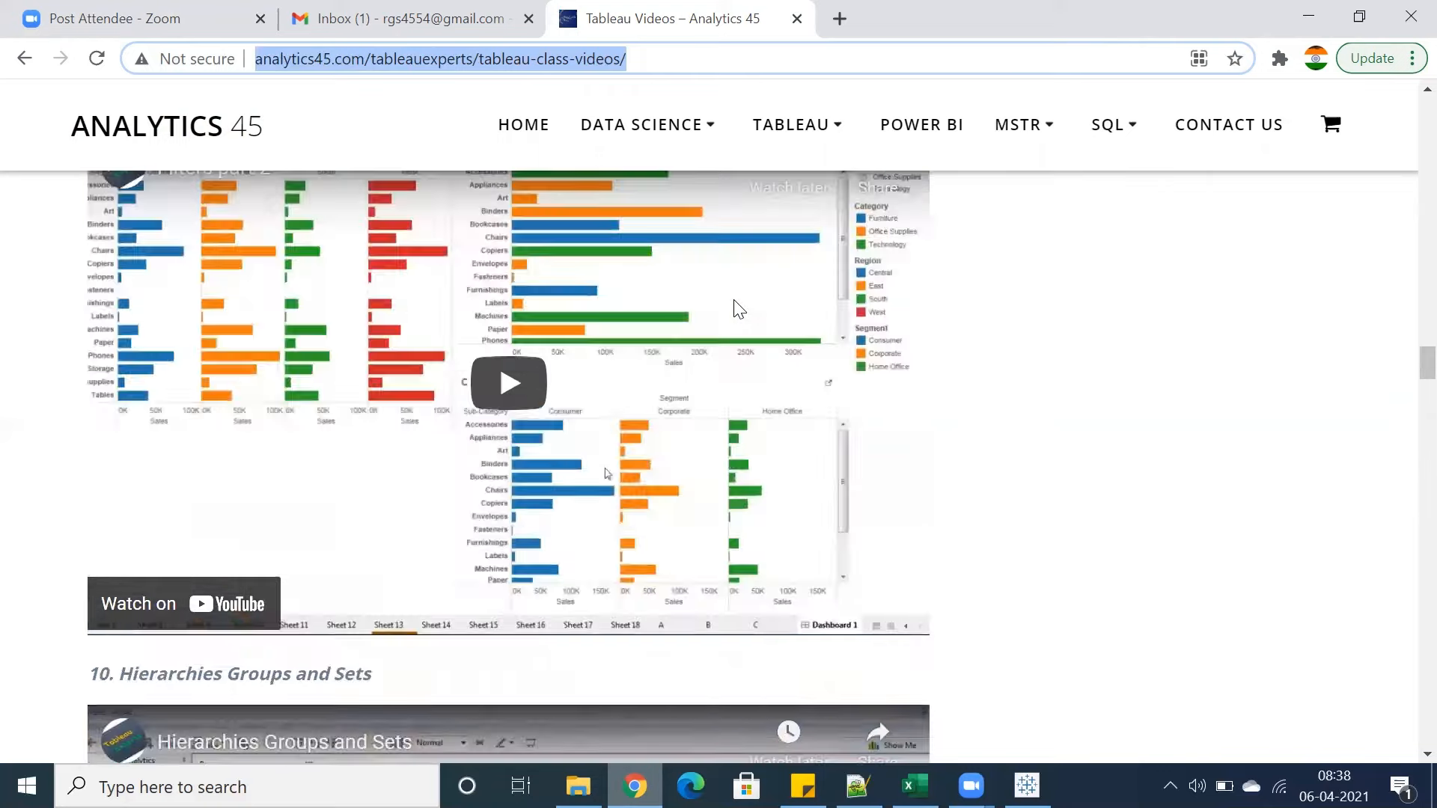
scroll(733, 299, up, 20)
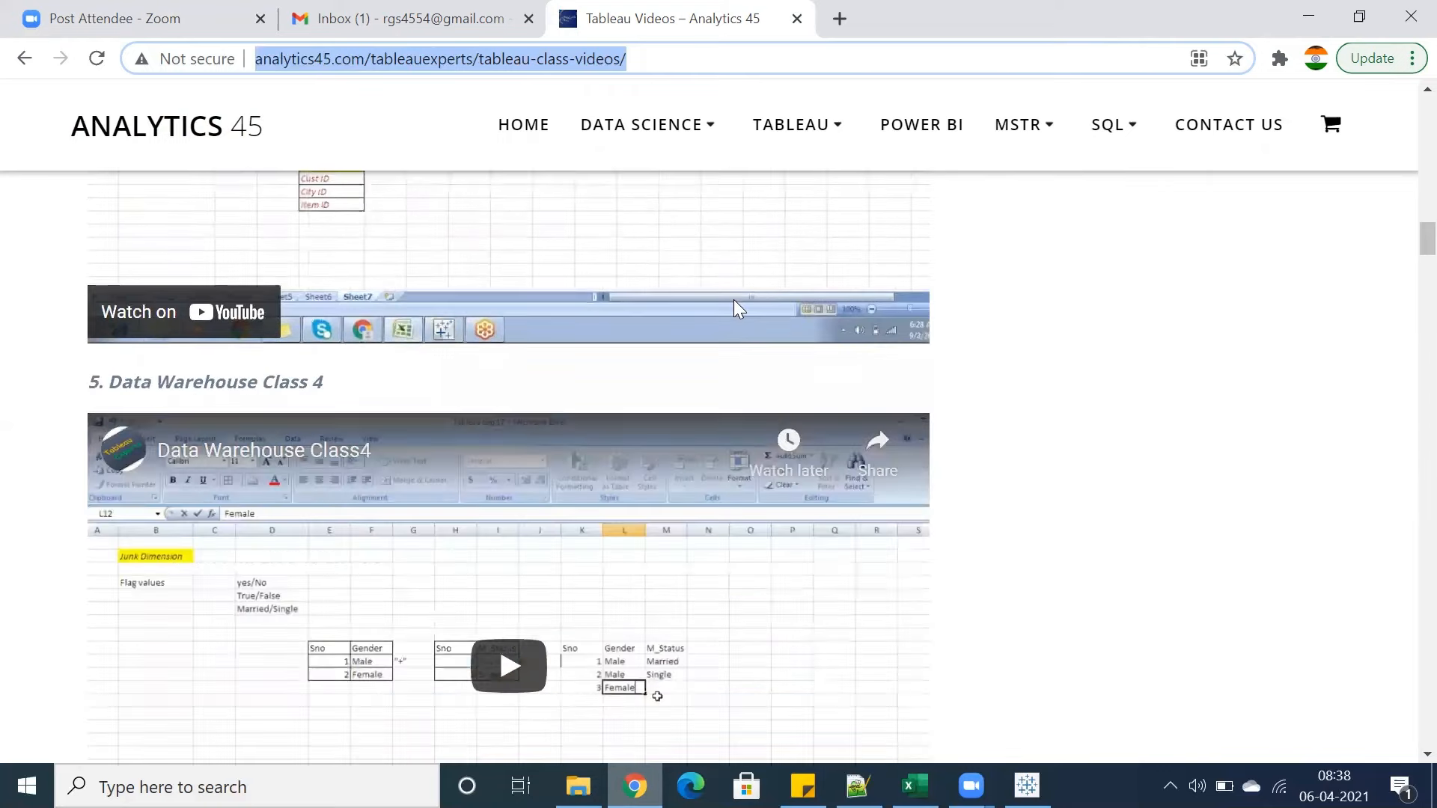
scroll(733, 299, up, 15)
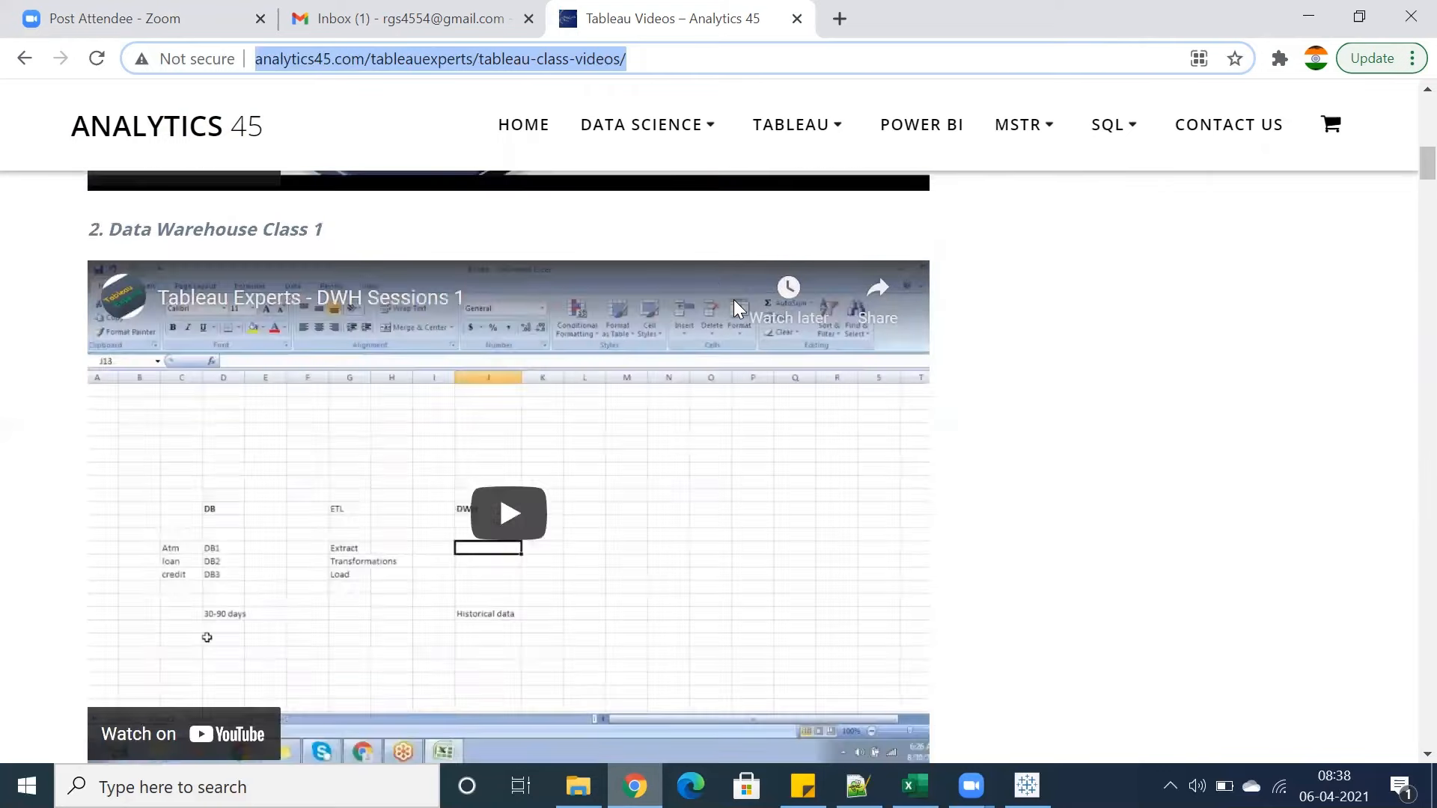
scroll(734, 299, up, 5)
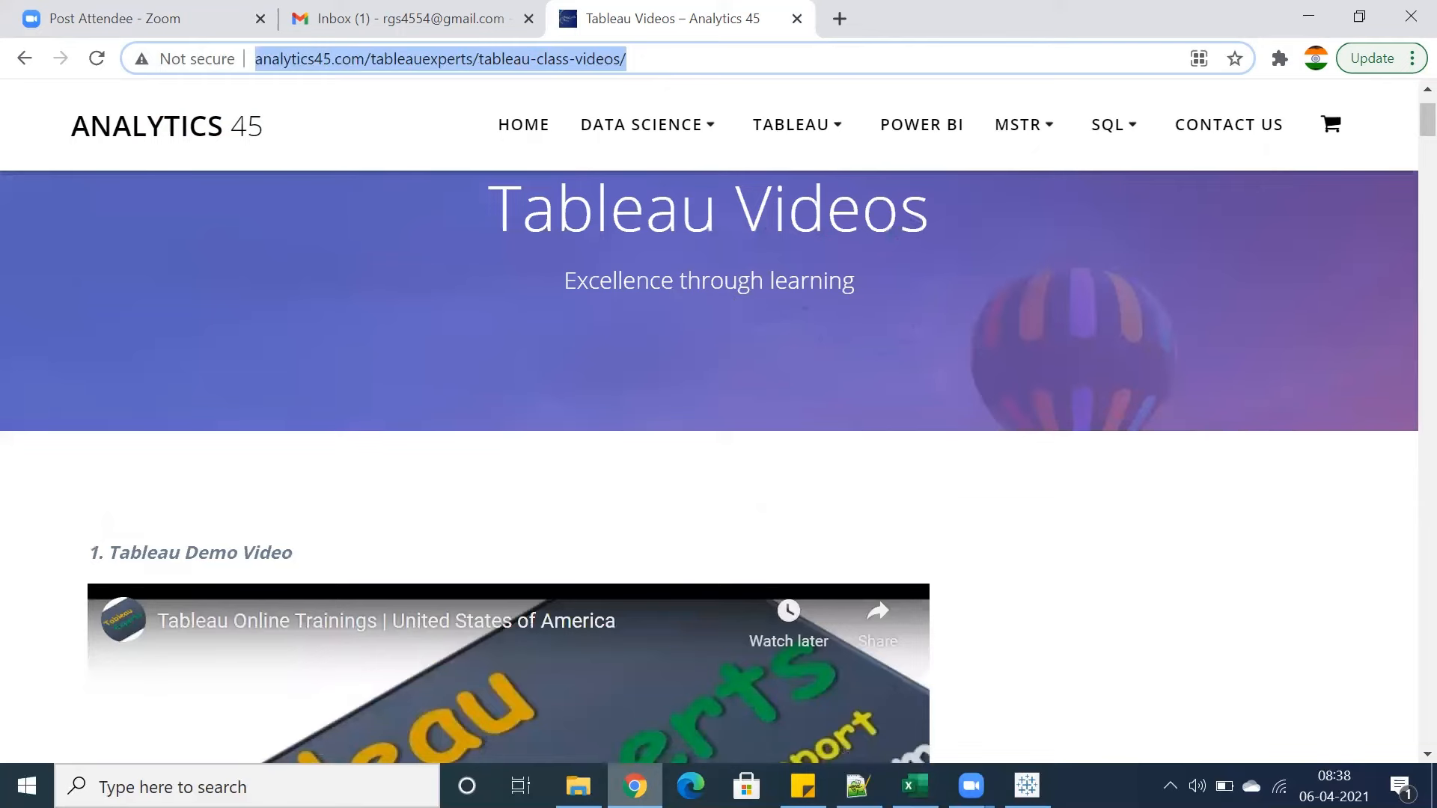
Switch to Excel, select the Stories cell C7 and save the Tableau 9PM CST workbook
key(alt+Tab)
click(194, 386)
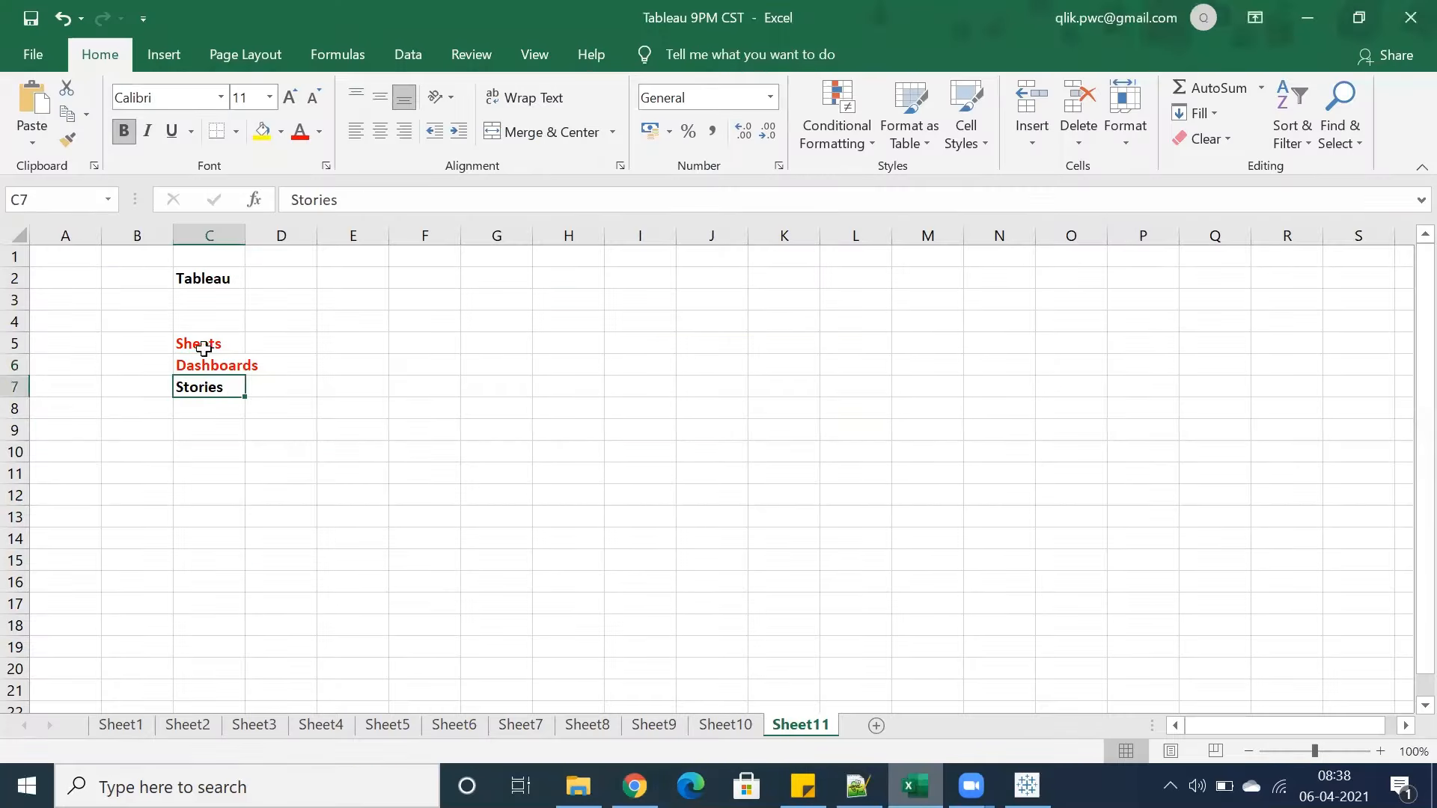
click(49, 33)
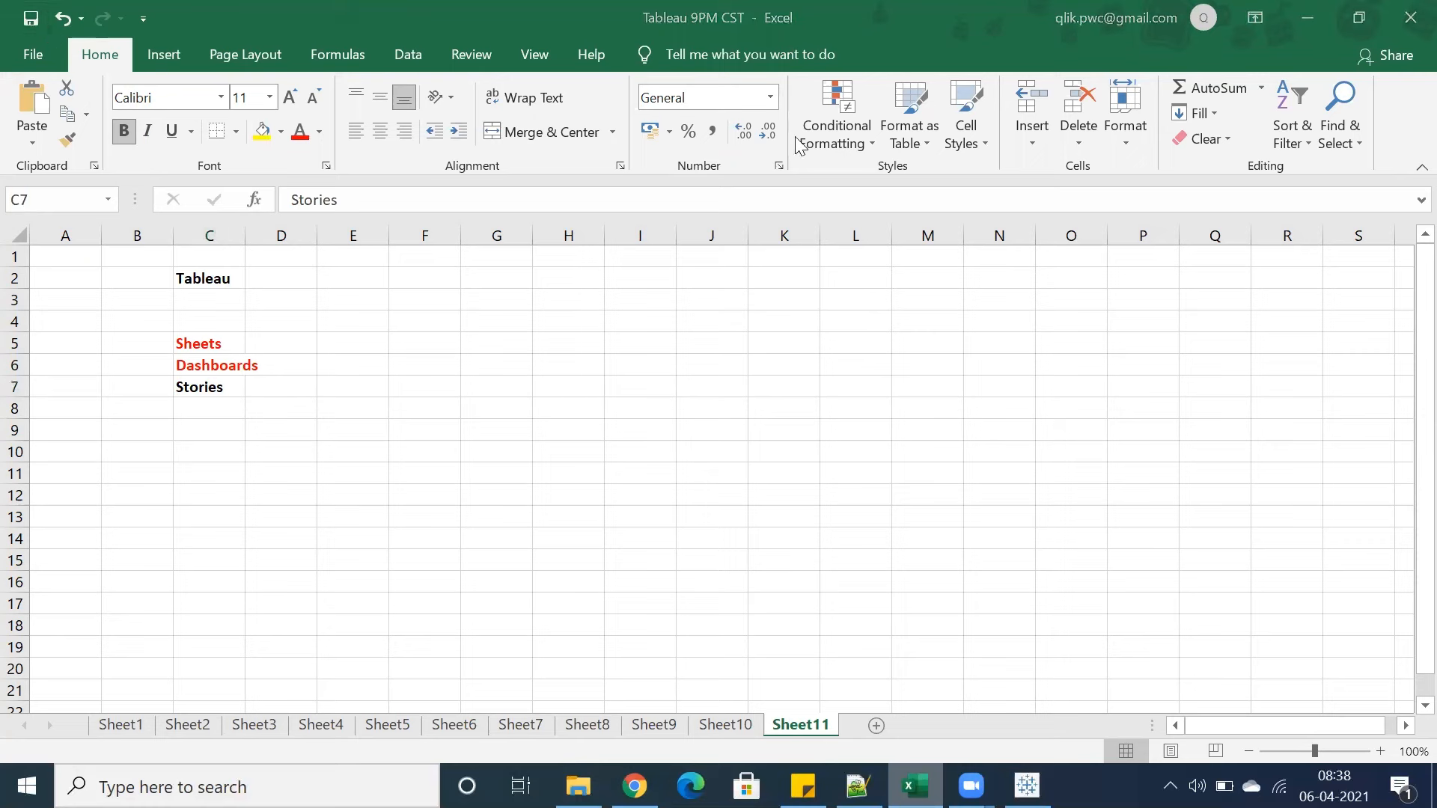